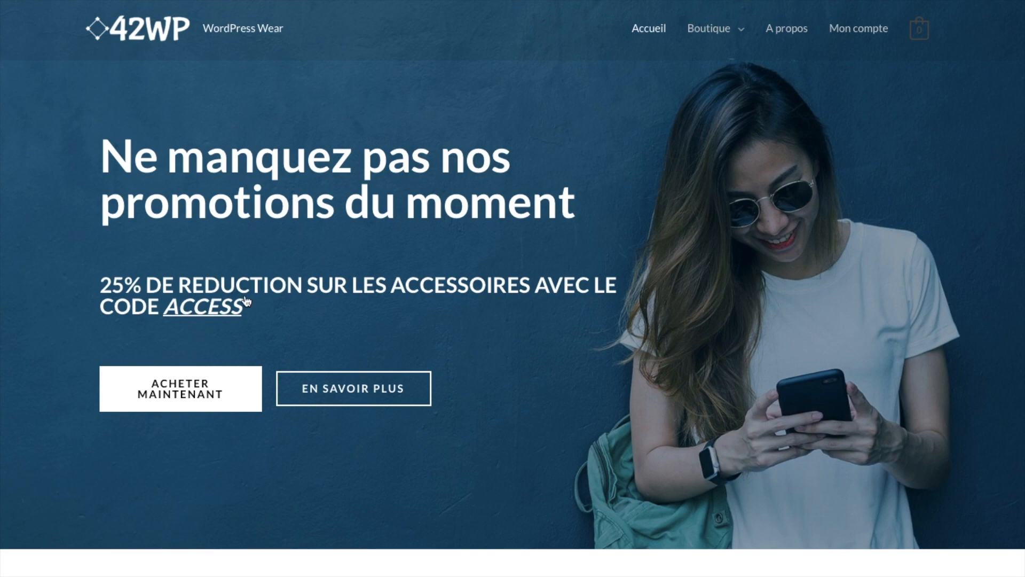
Scroll to the special promotion, follow En savoir plus, then VOIR LE CATALOGUE to reach Boutique.
scroll(381, 458, down, 20)
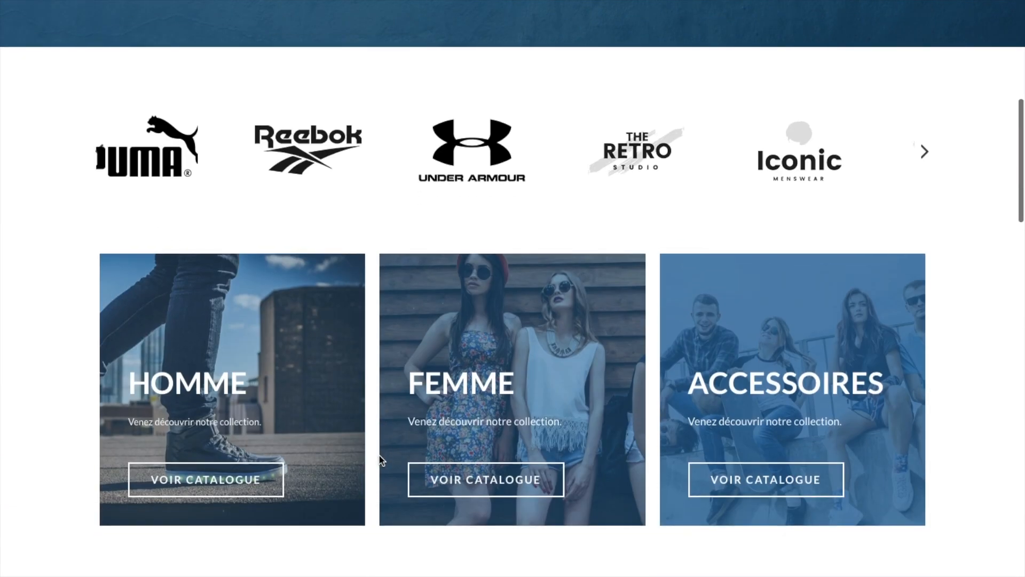
scroll(380, 460, down, 15)
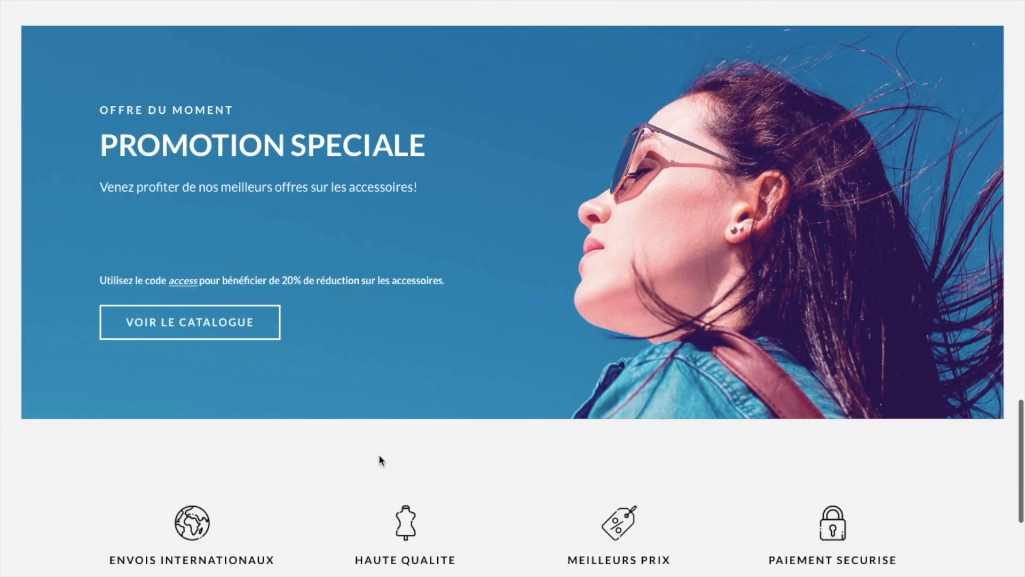
scroll(380, 458, down, 3)
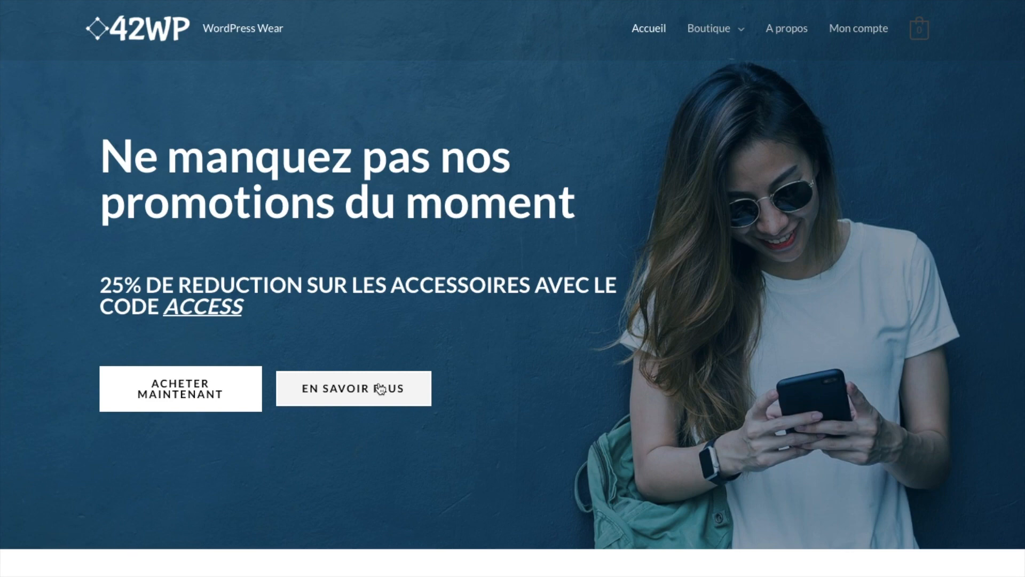
click(380, 388)
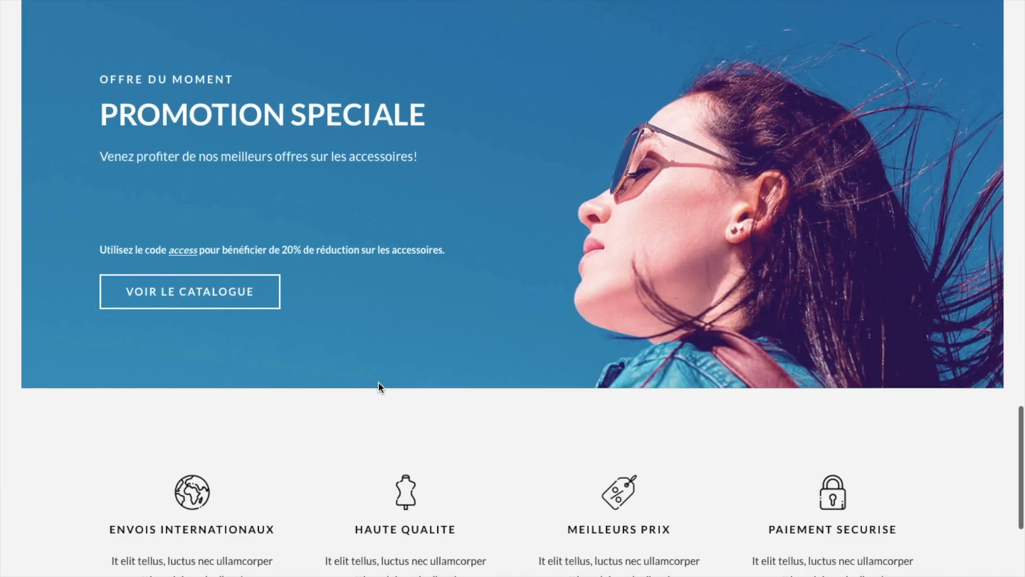
click(246, 303)
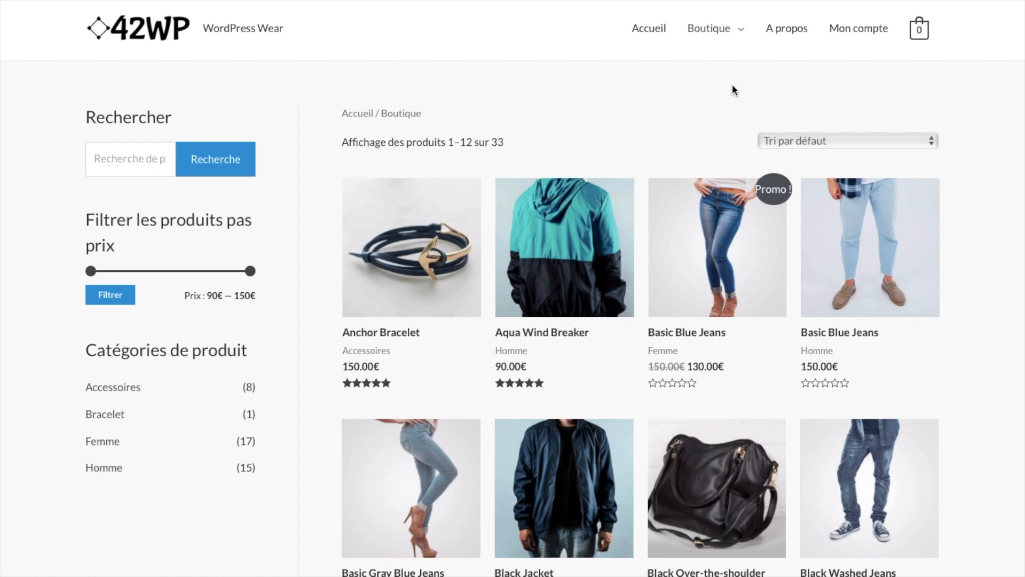
Open the Anchor Bracelet product page and view its red version, additional information and reviews.
mouse_move(726, 35)
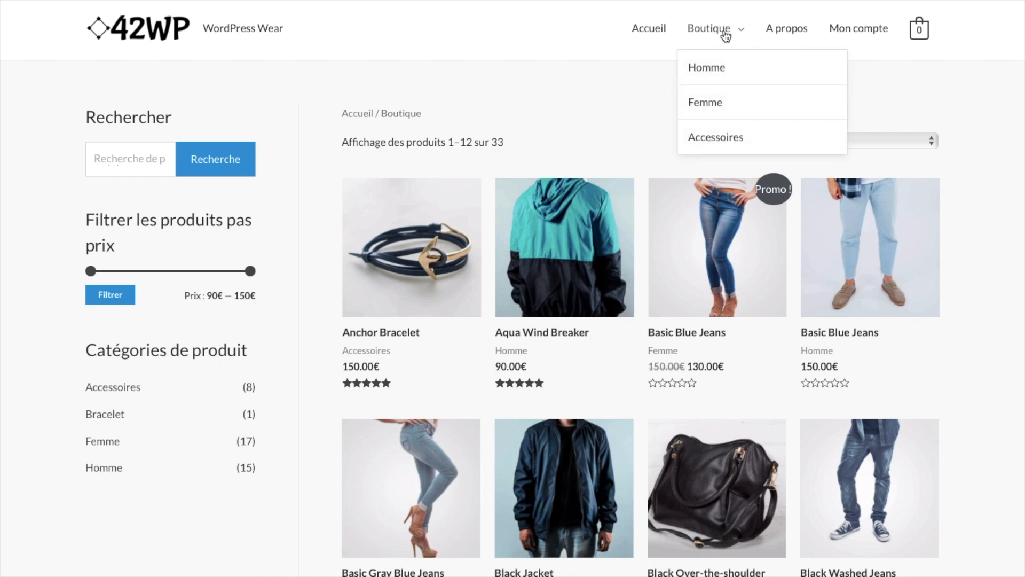
click(404, 282)
scroll(405, 282, down, 1)
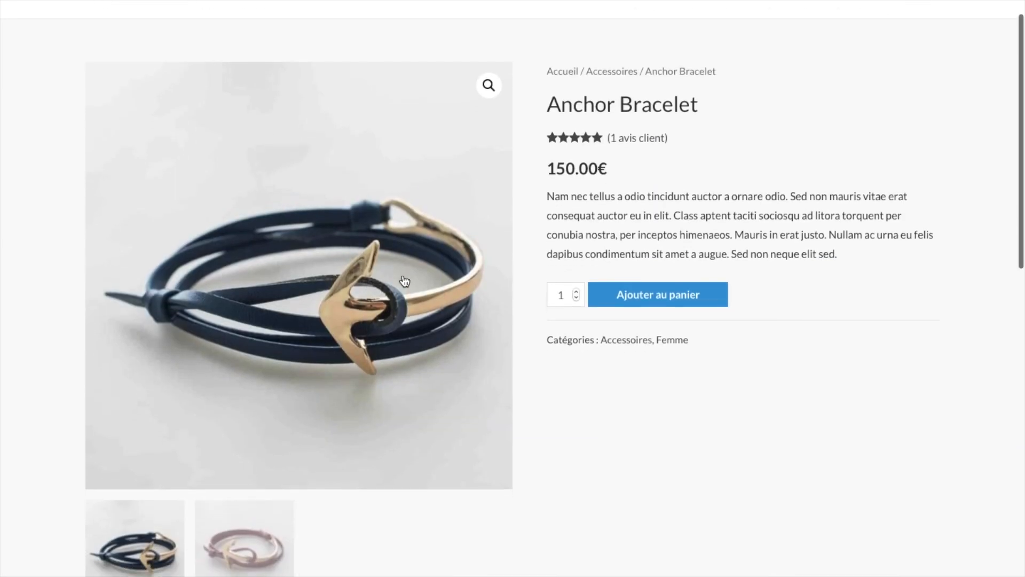
click(237, 553)
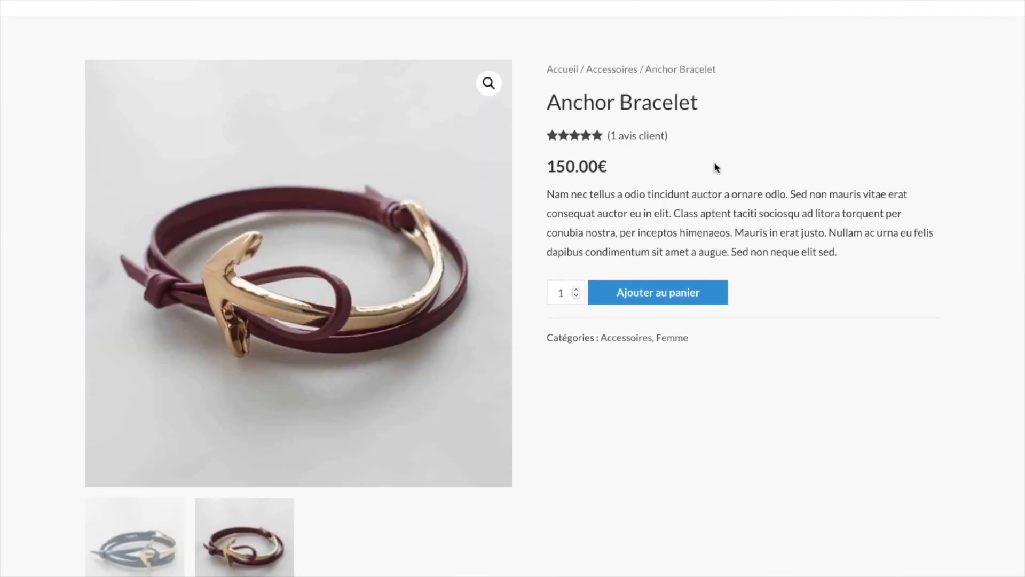
scroll(774, 329, down, 6)
click(236, 315)
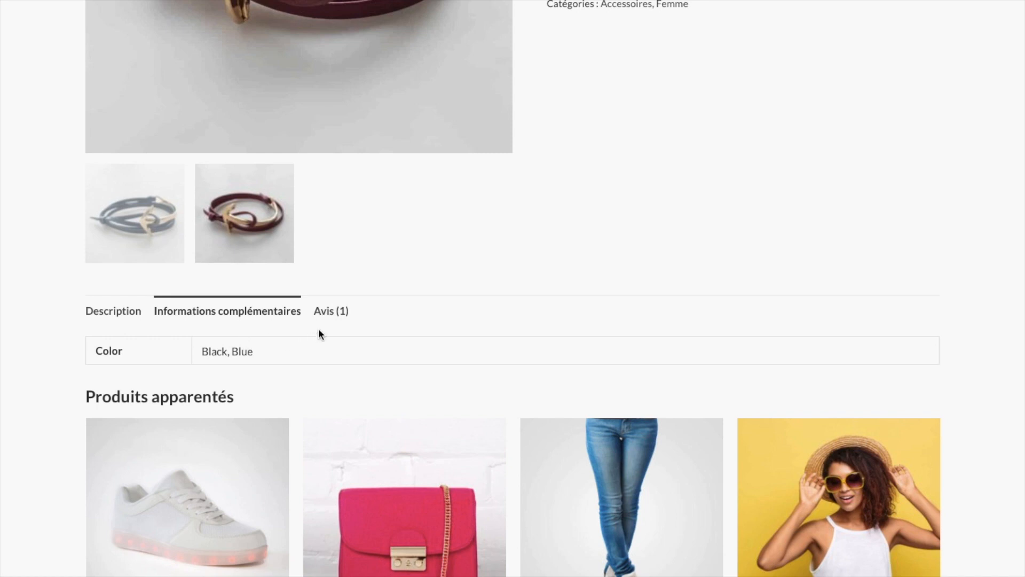
click(330, 316)
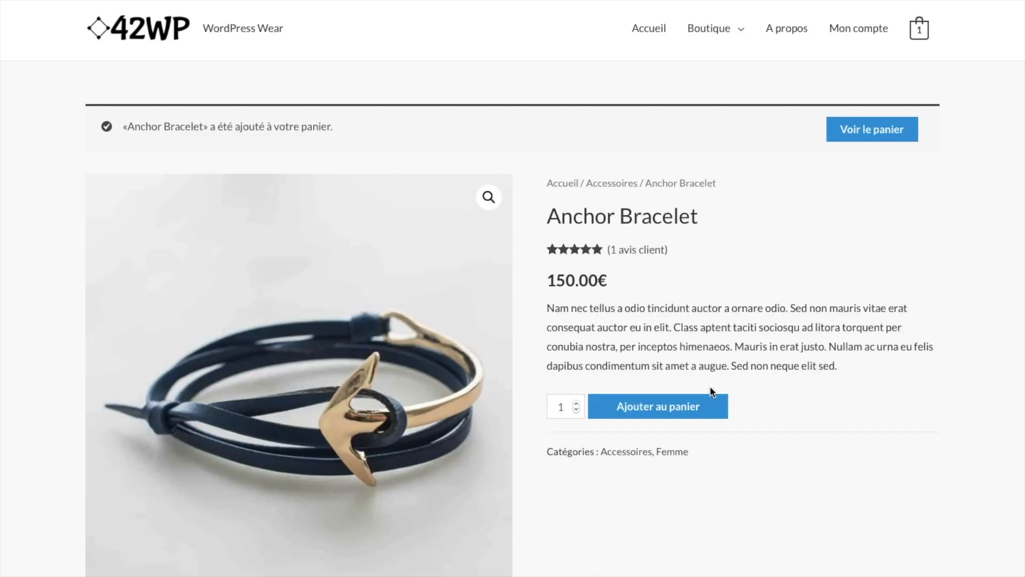
Go from the cart to checkout and choose card payment with Stripe.
click(923, 39)
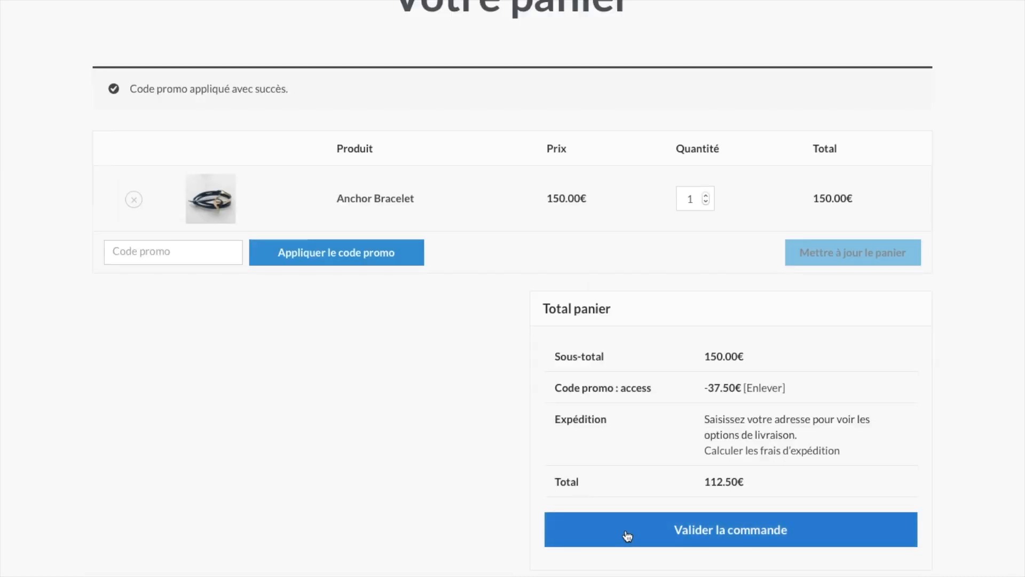
click(628, 536)
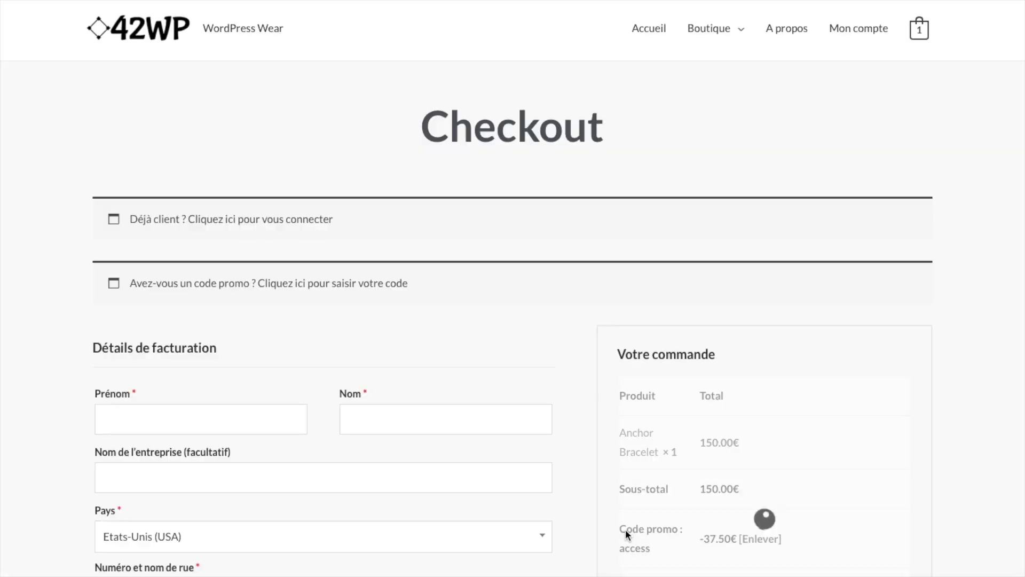
scroll(620, 481, down, 5)
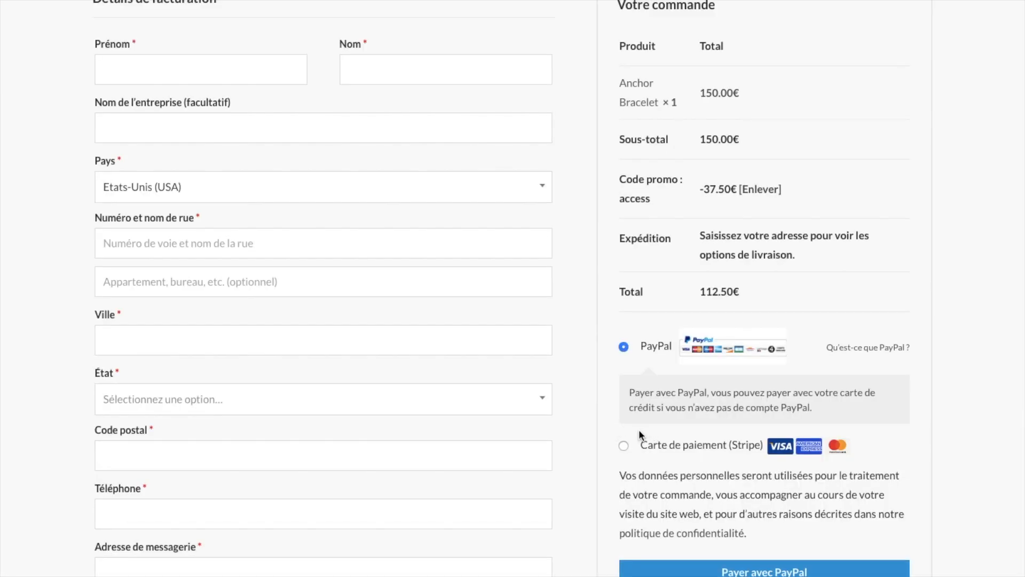
click(623, 445)
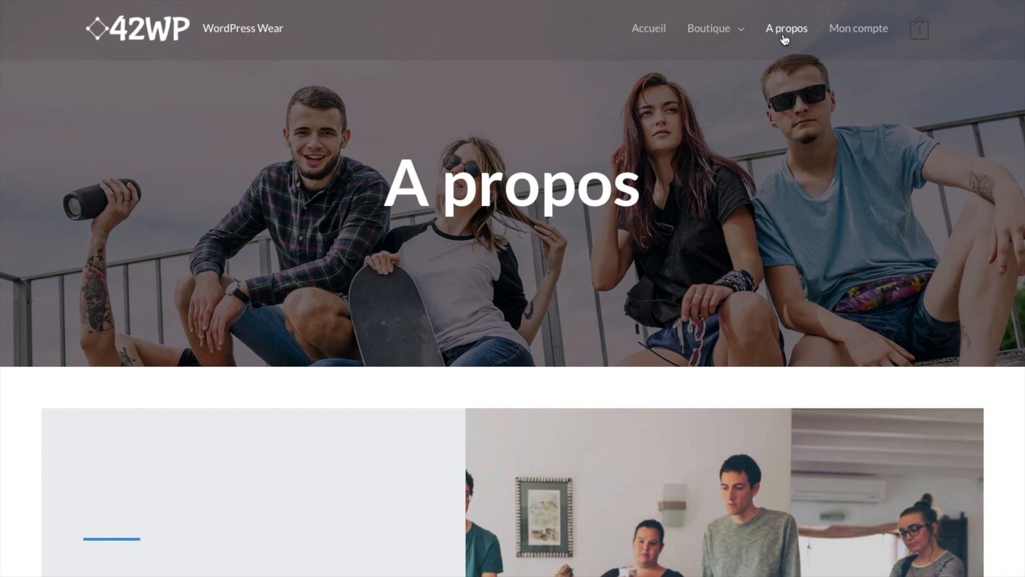
Scroll through the A propos page, then follow the footer Contact link.
scroll(637, 233, down, 6)
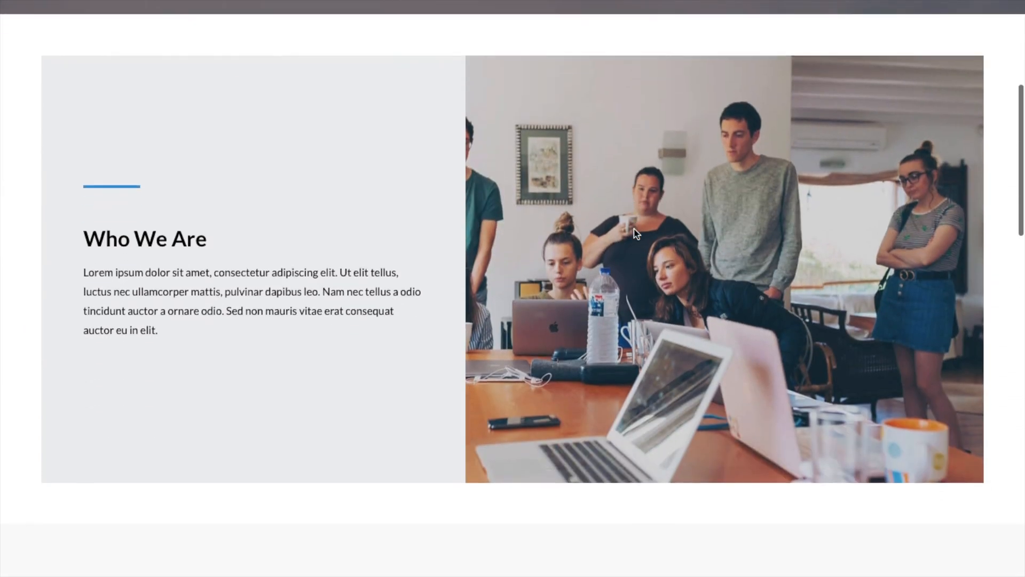
scroll(637, 234, down, 15)
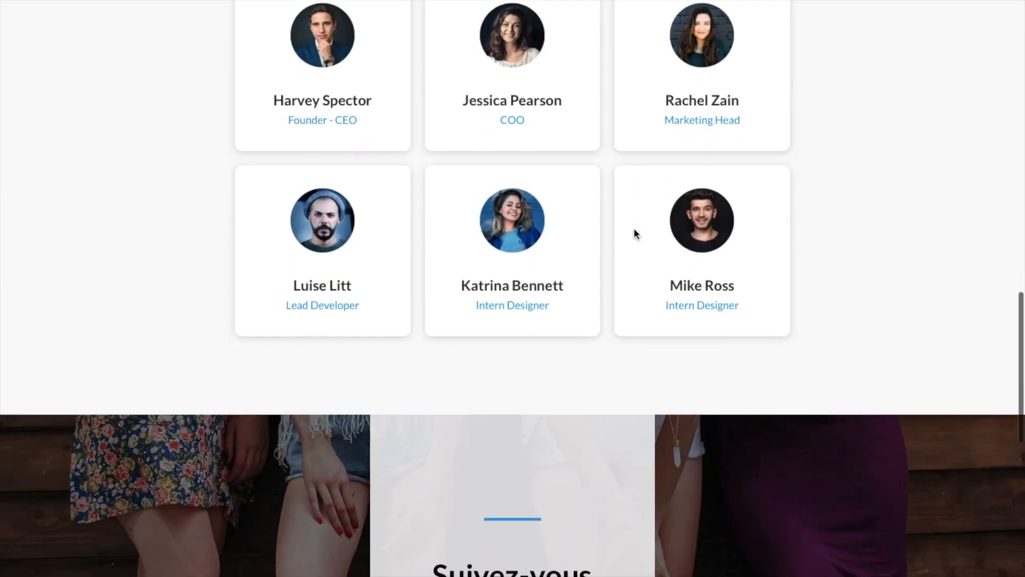
scroll(633, 228, up, 20)
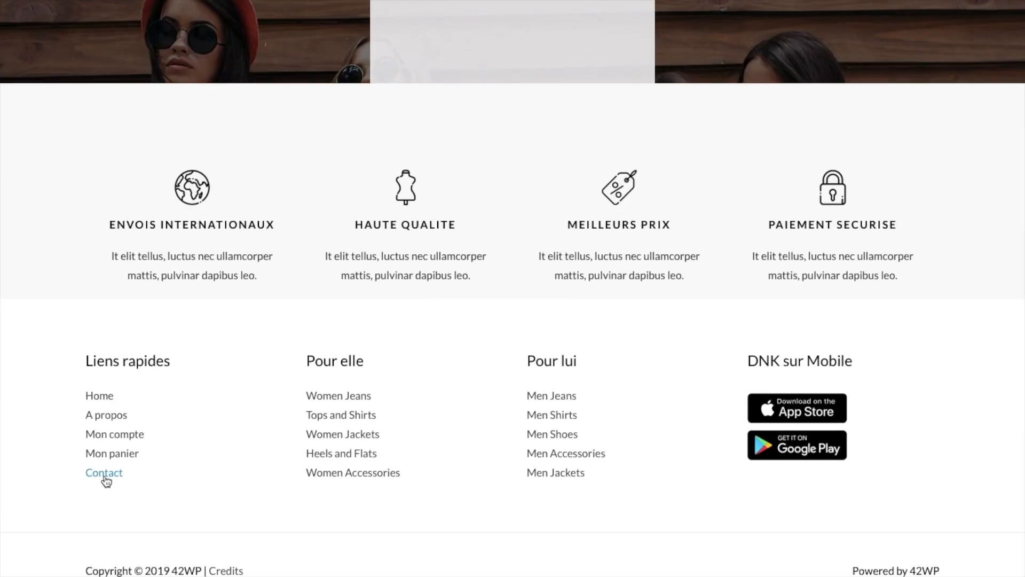
click(102, 472)
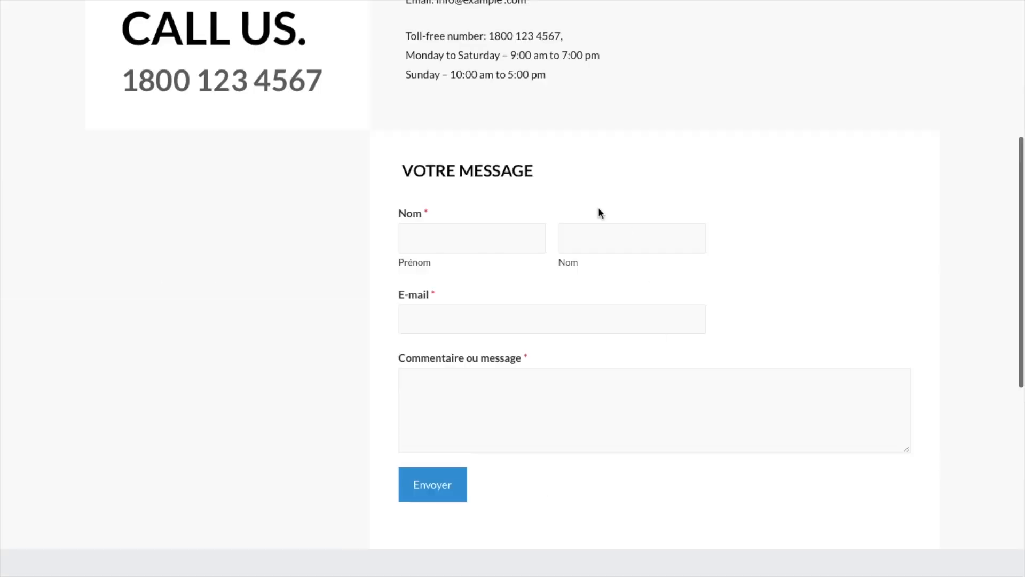
scroll(506, 428, down, 10)
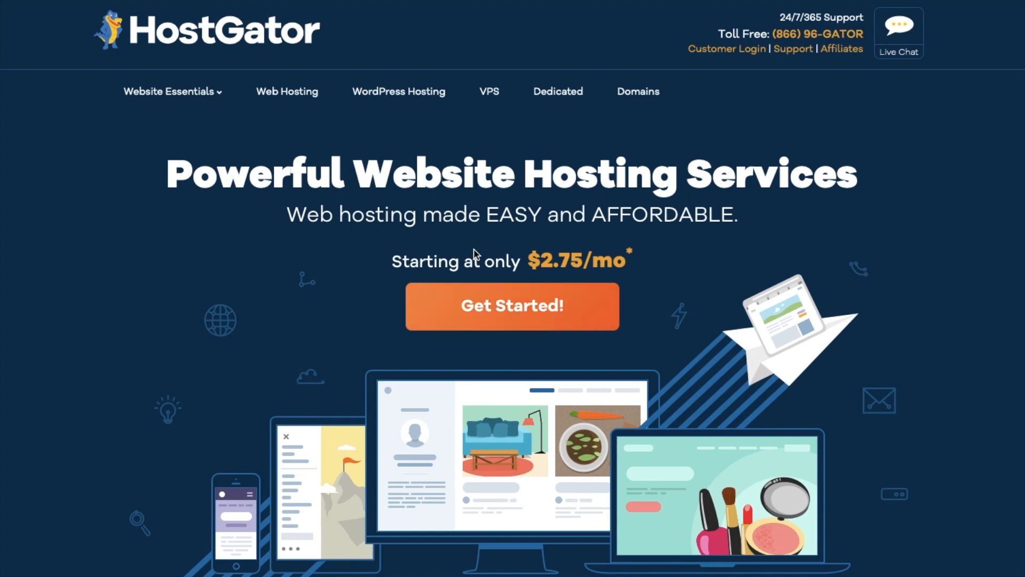
Open Web Hosting and choose Buy Now on the Hatchling Plan.
click(281, 94)
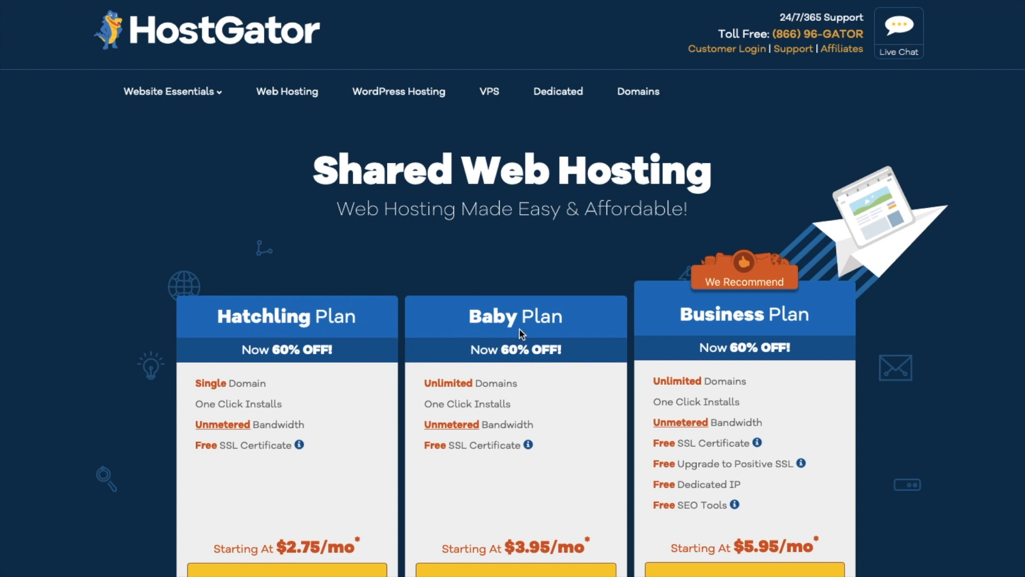
scroll(522, 320, down, 1)
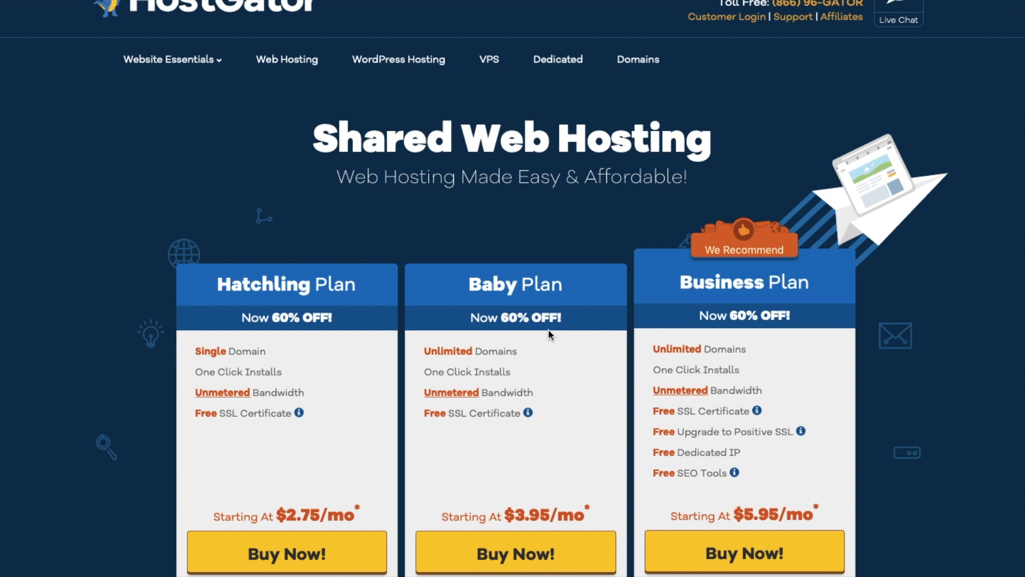
click(290, 556)
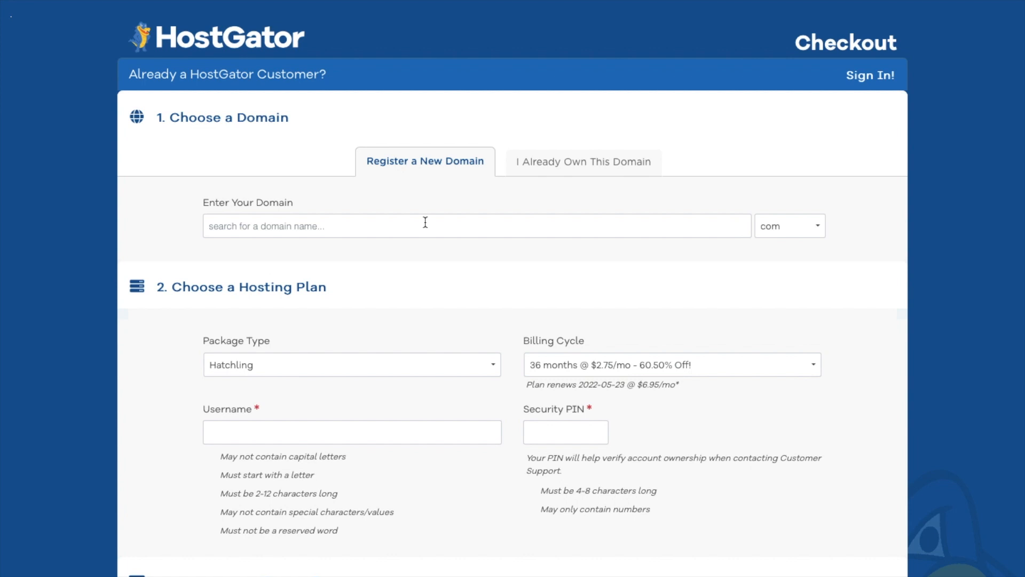
Search for the domain 42-wp with the .com extension to add 42-wp.com.
click(277, 227)
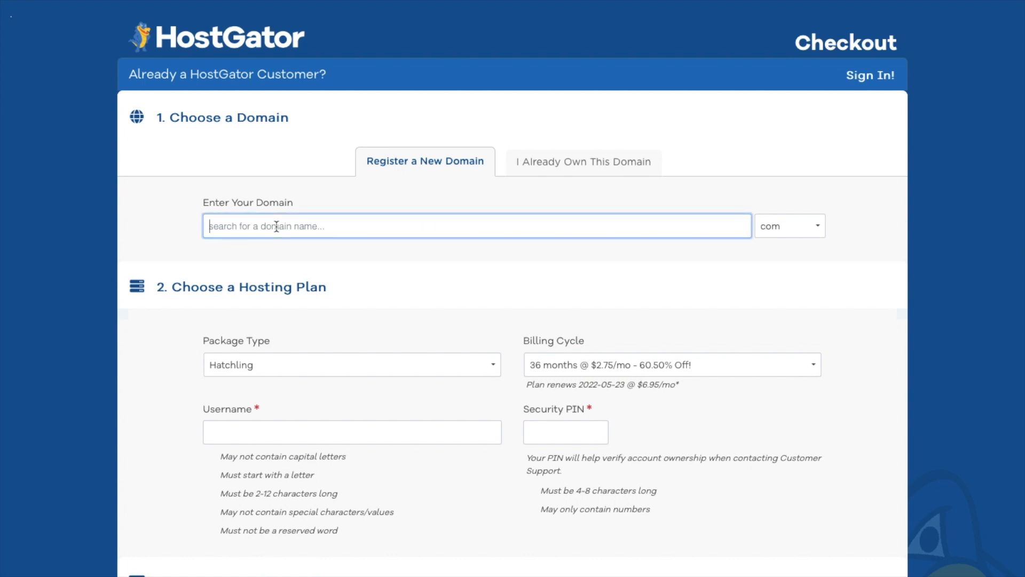
text(42-wp)
click(780, 235)
click(780, 235)
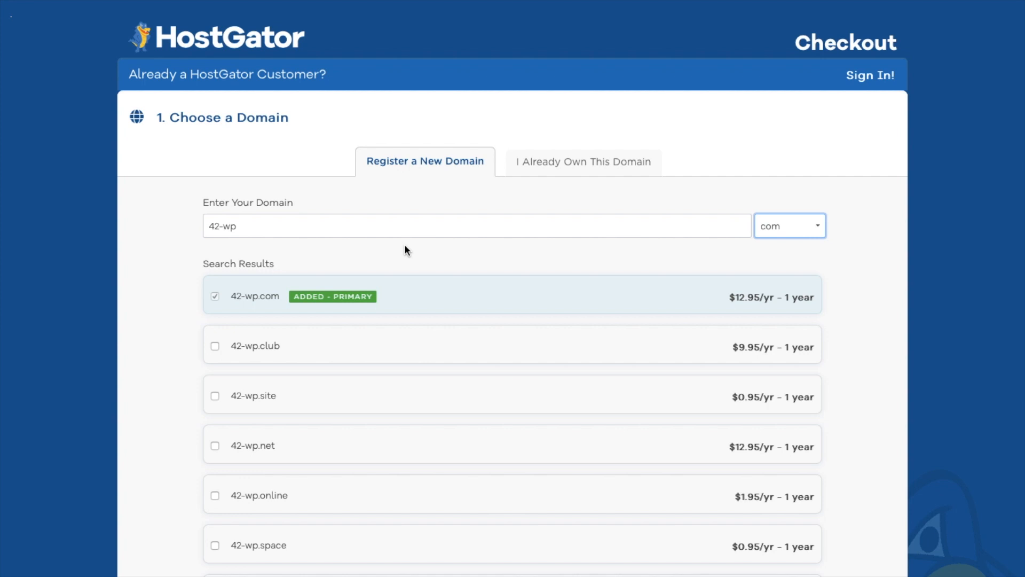
scroll(405, 245, down, 14)
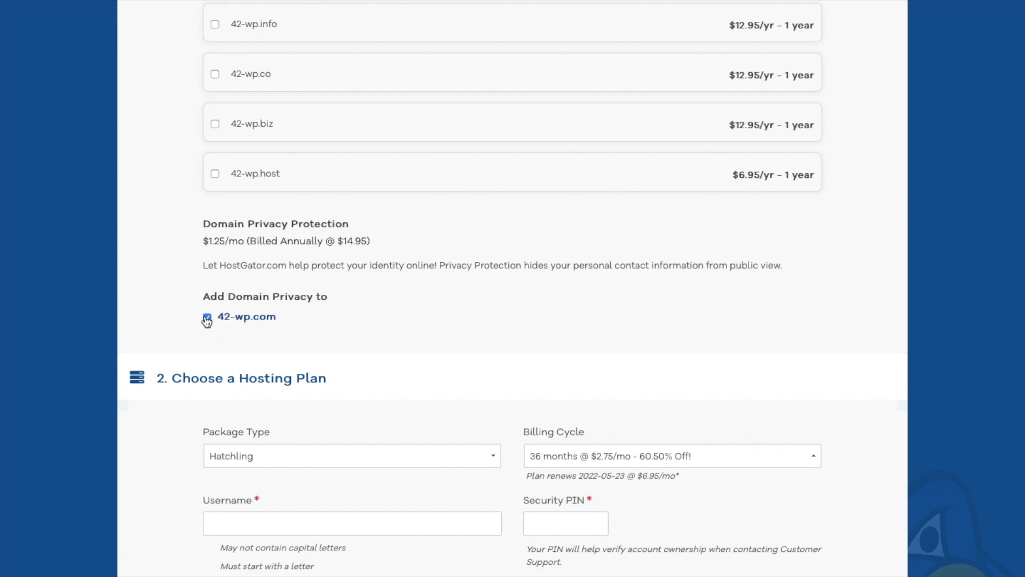
scroll(480, 140, down, 5)
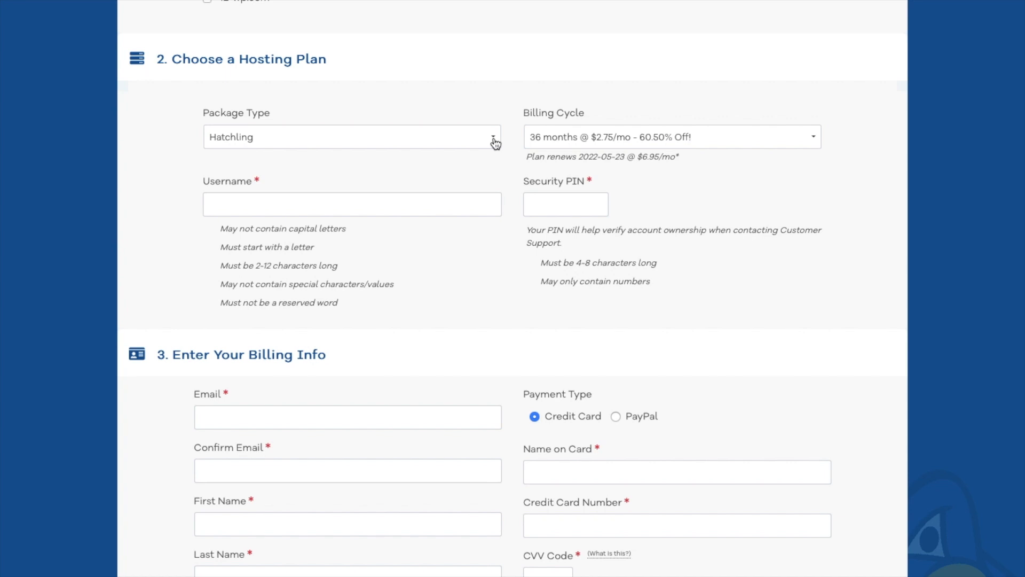
Keep the Hatchling package and switch billing to 12 months at $5.95/mo.
click(496, 142)
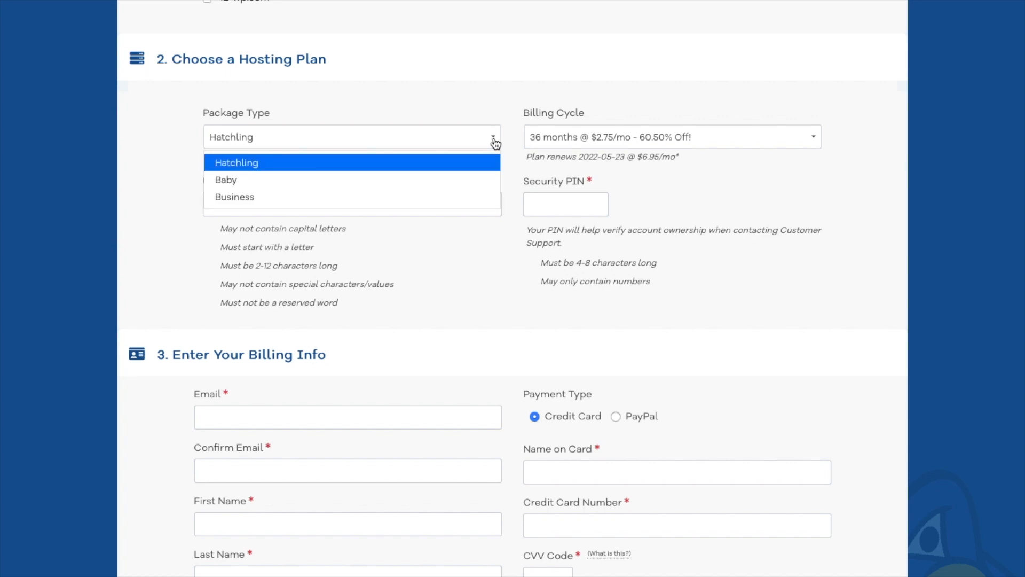
click(495, 142)
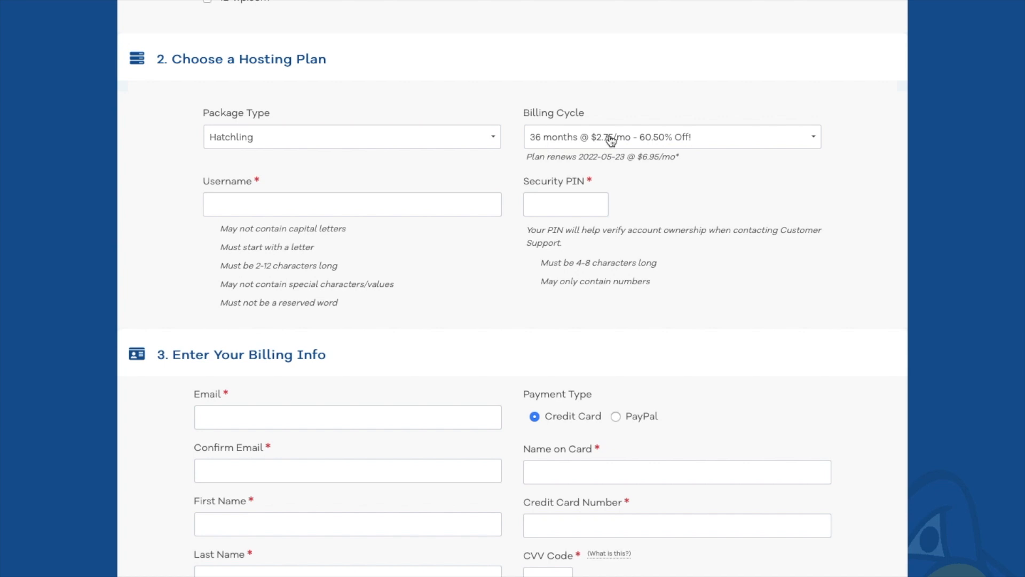
click(813, 141)
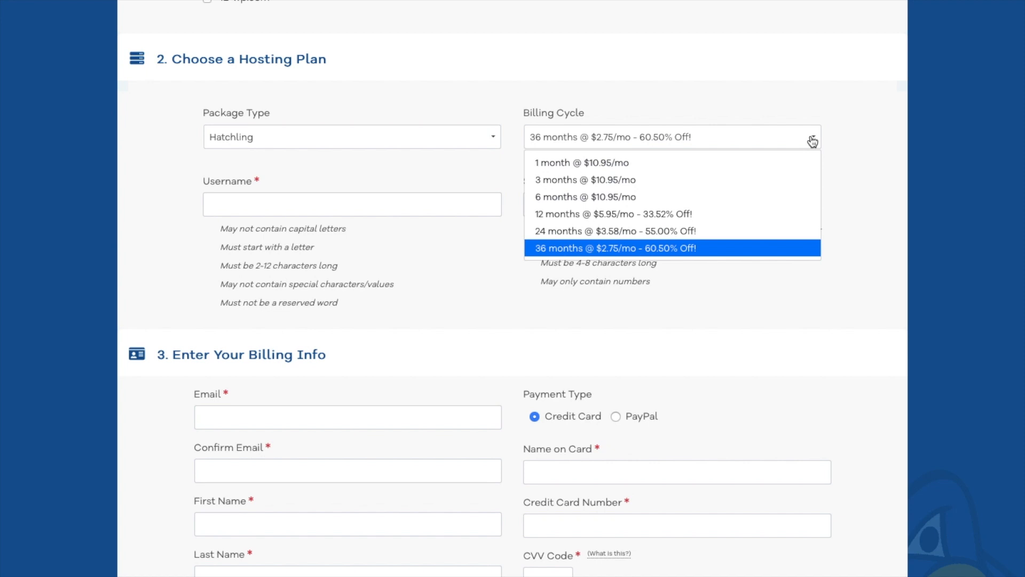
click(679, 214)
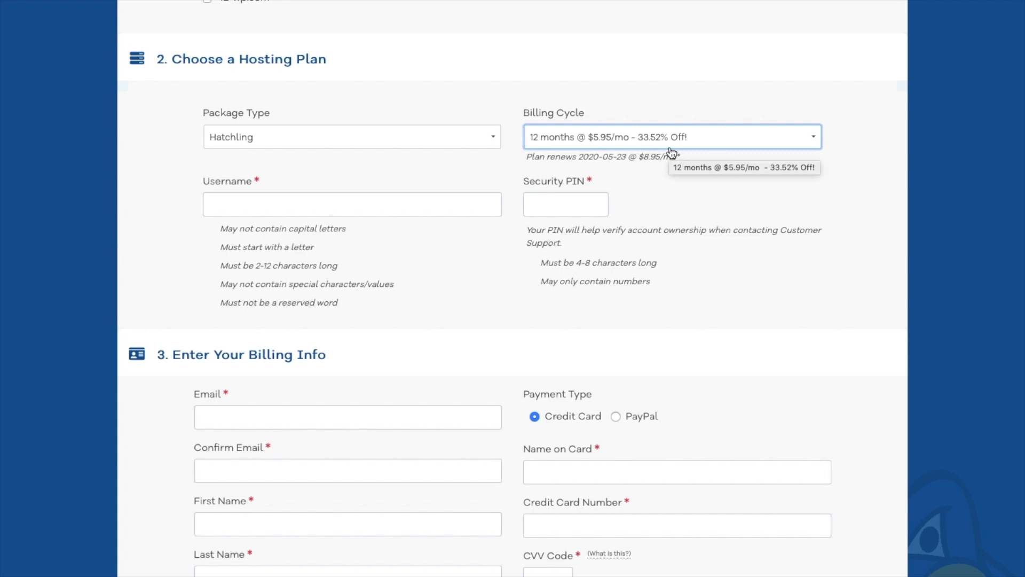
scroll(375, 269, down, 1)
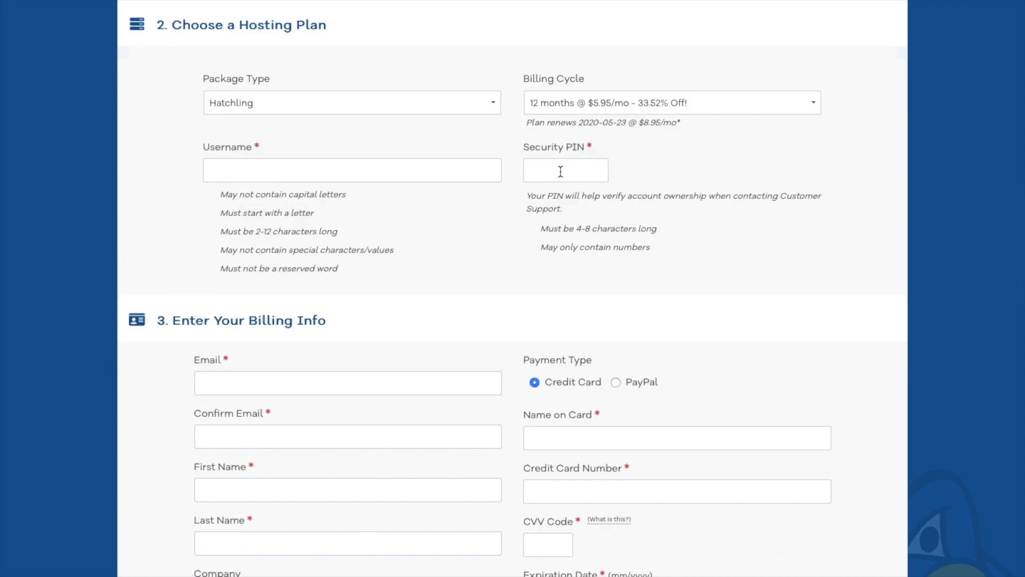
scroll(502, 377, down, 5)
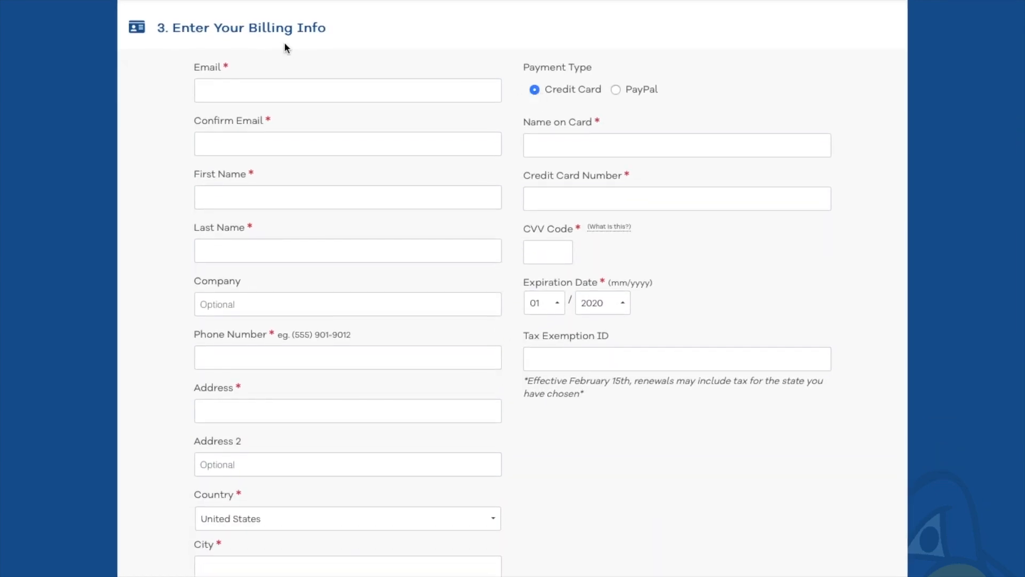
Pay with PayPal and untick the SiteLock and Professional Email add-ons.
click(617, 91)
scroll(582, 276, down, 10)
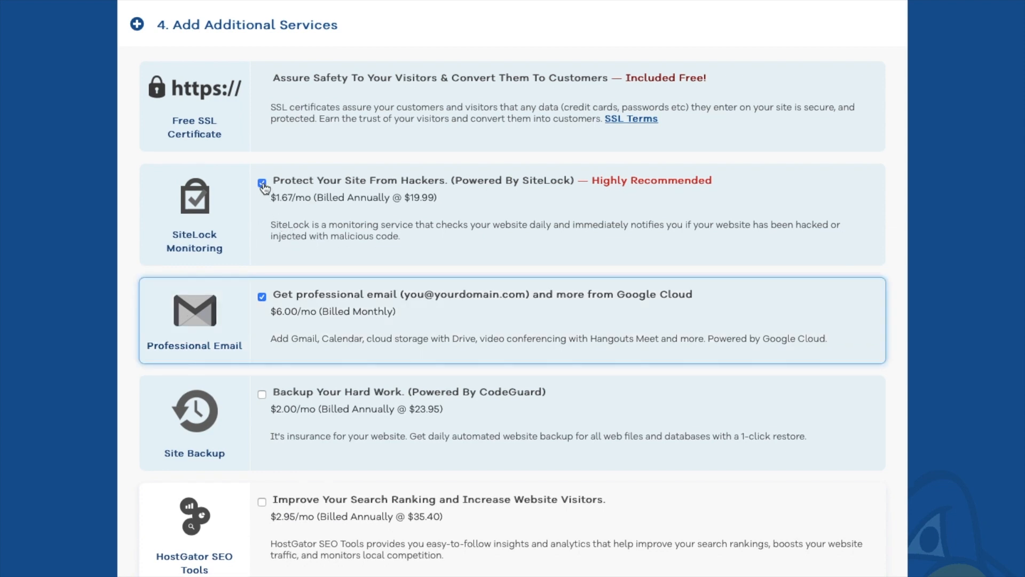
click(262, 183)
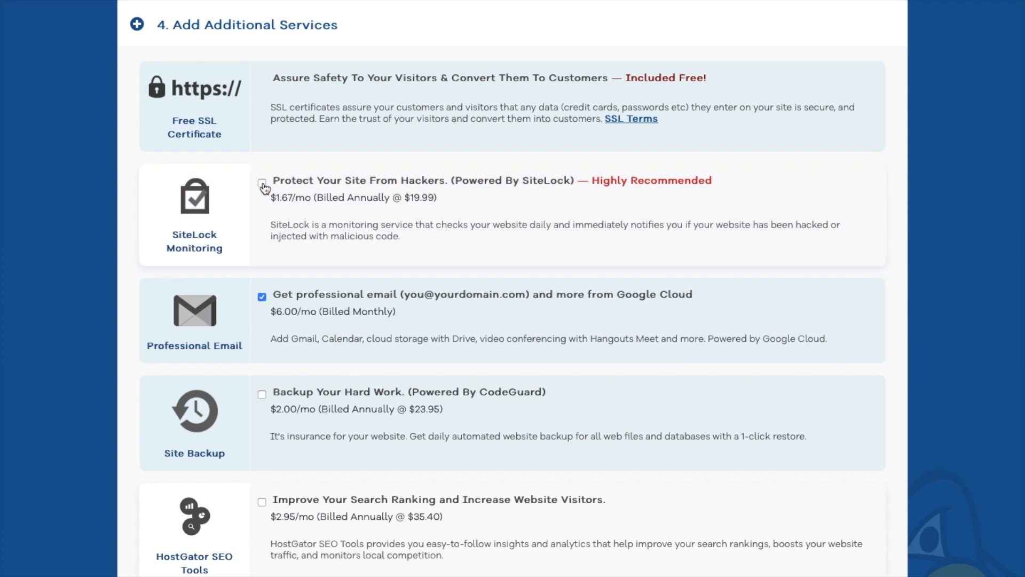
click(262, 298)
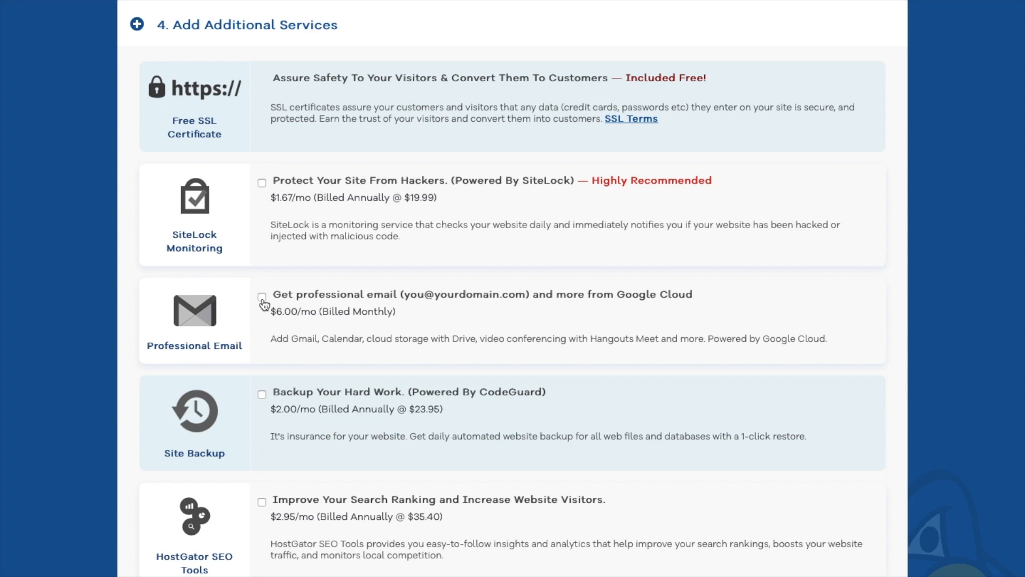
scroll(263, 304, down, 10)
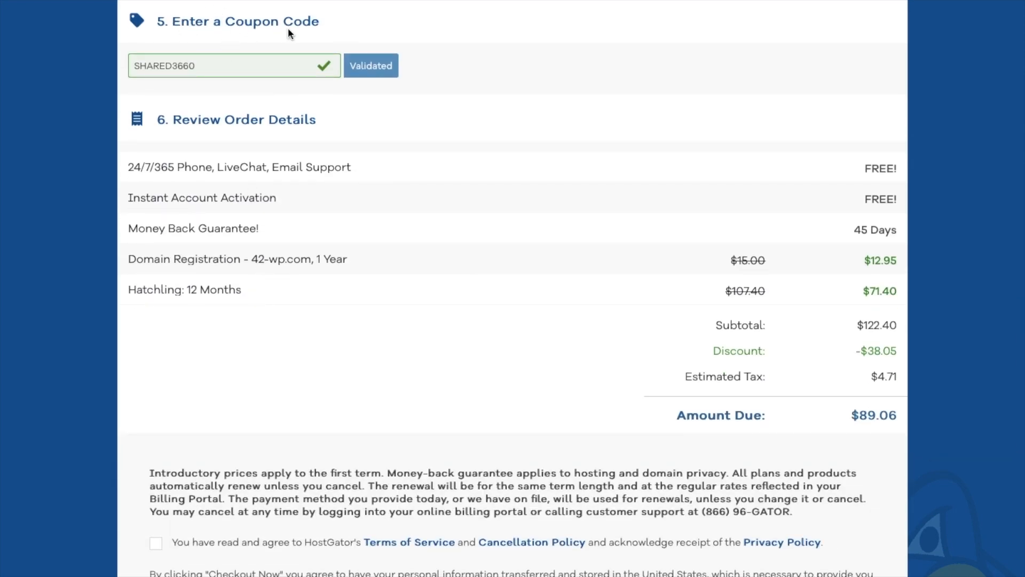
Replace coupon SHARED3660 with MONCOUPON50, validate it, and accept the terms of service.
triple_click(217, 65)
text(MONCOUPON50)
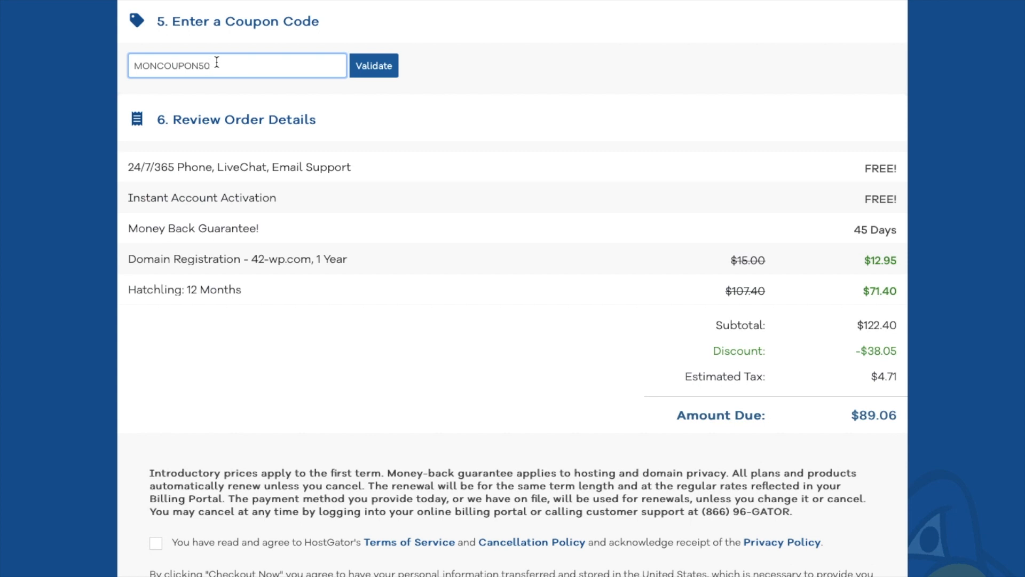
click(367, 73)
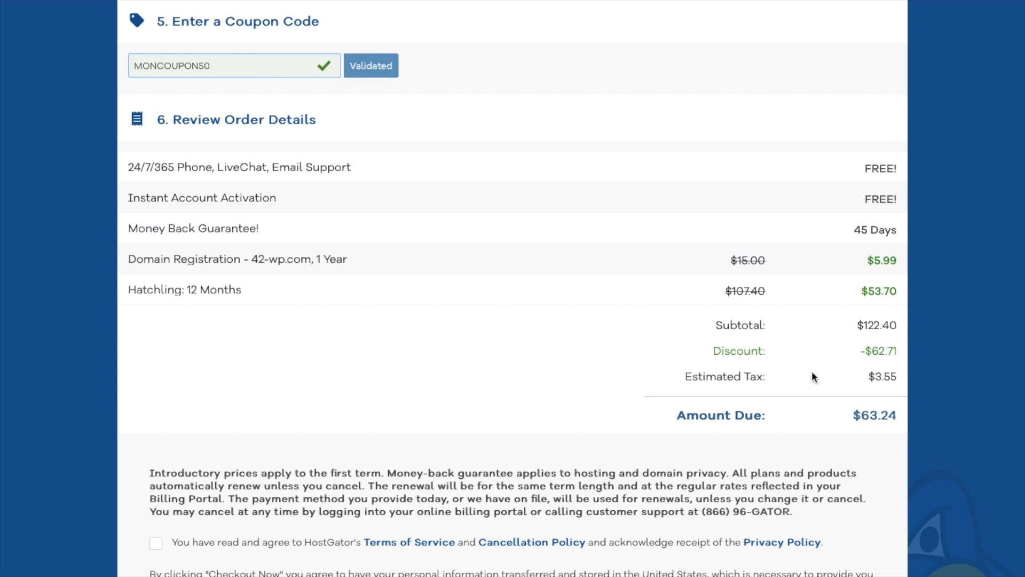
scroll(812, 376, down, 3)
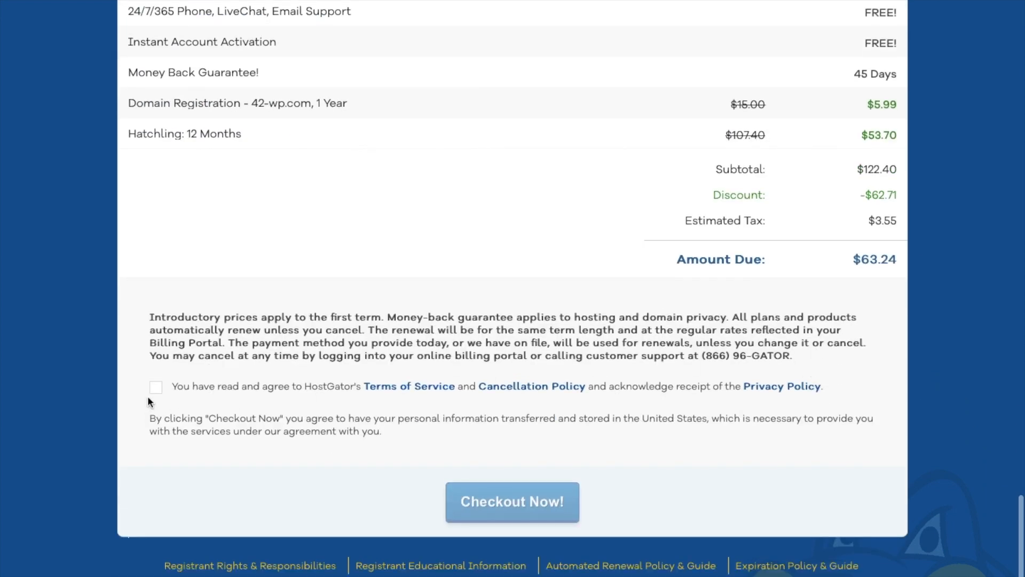
click(157, 389)
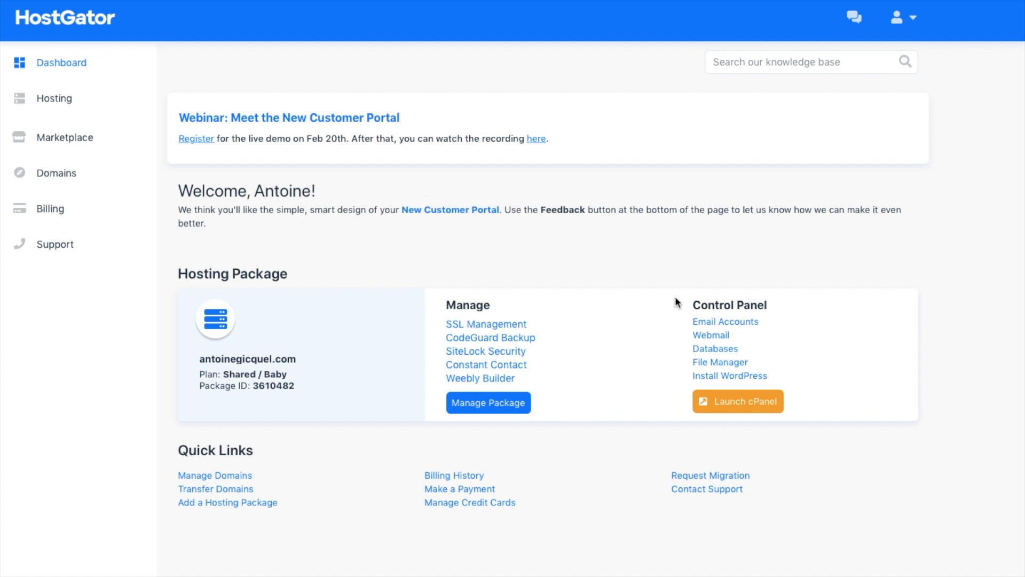
Launch Install WordPress and continue with 42wp.com as the domain.
click(723, 379)
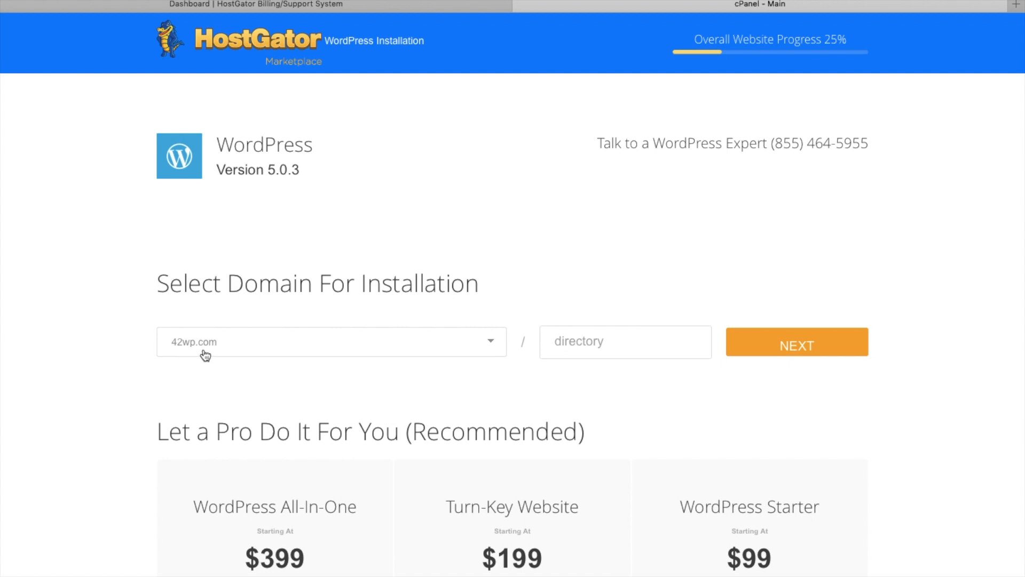
click(577, 345)
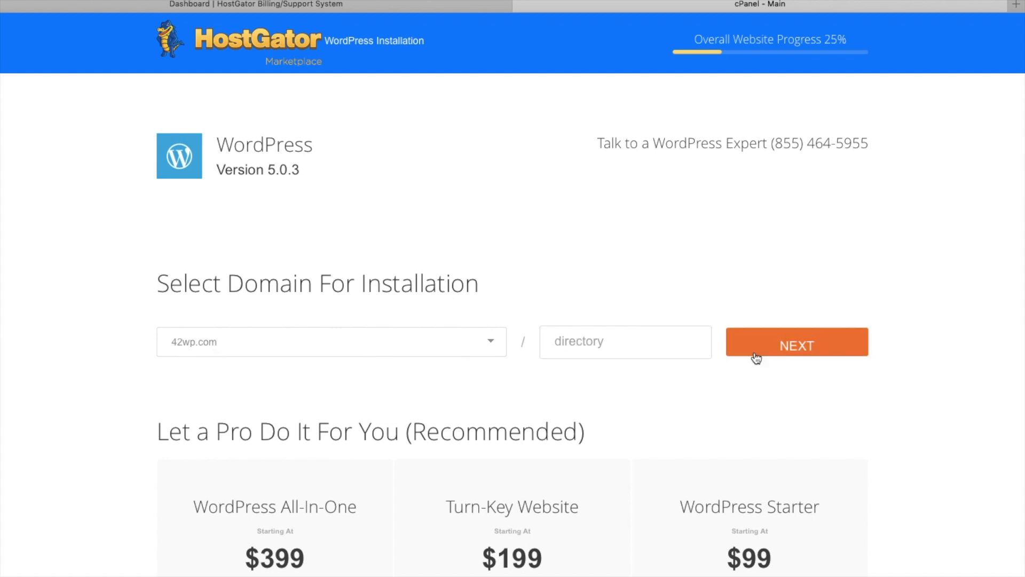
click(761, 356)
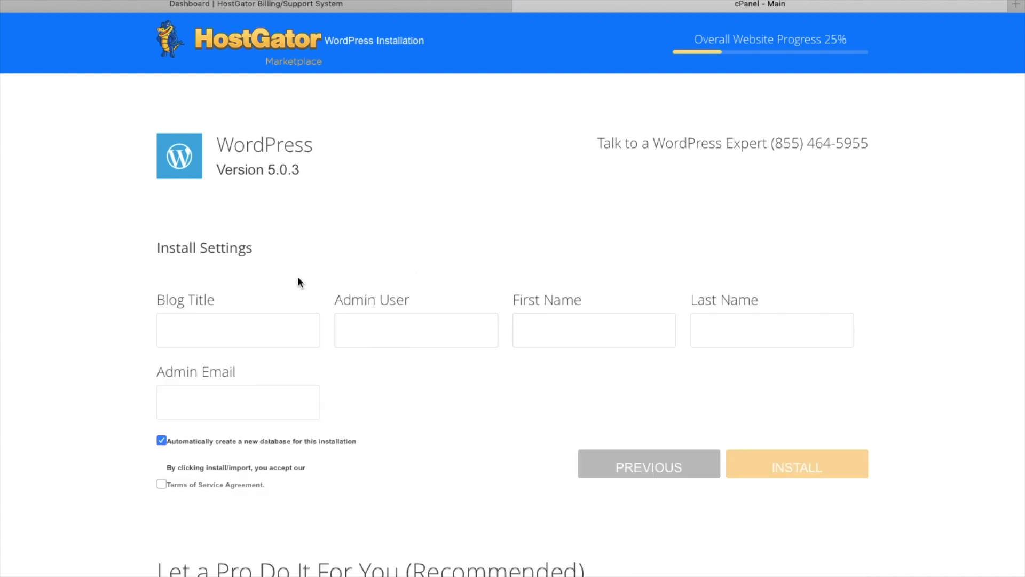
Enter 42WP as the blog title and fill in the admin username.
click(189, 331)
text(42WP)
key(Tab)
text(Antoine)
key(Tab)
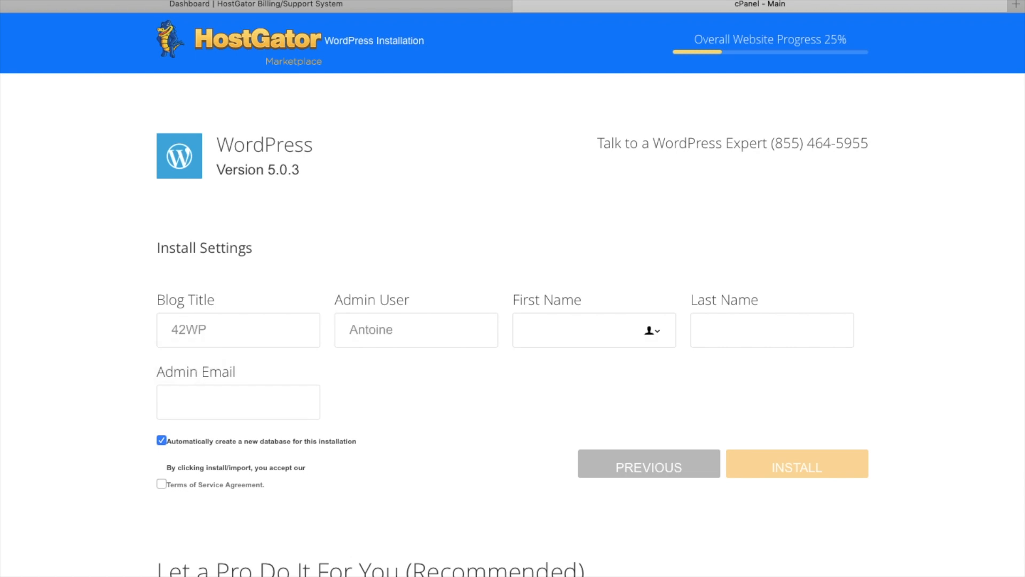
Fill in the admin's first name, last name and e-mail, accept the terms, and install.
text(Antoine)
key(Tab)
text(Gicquel)
key(Tab)
text(an)
click(168, 441)
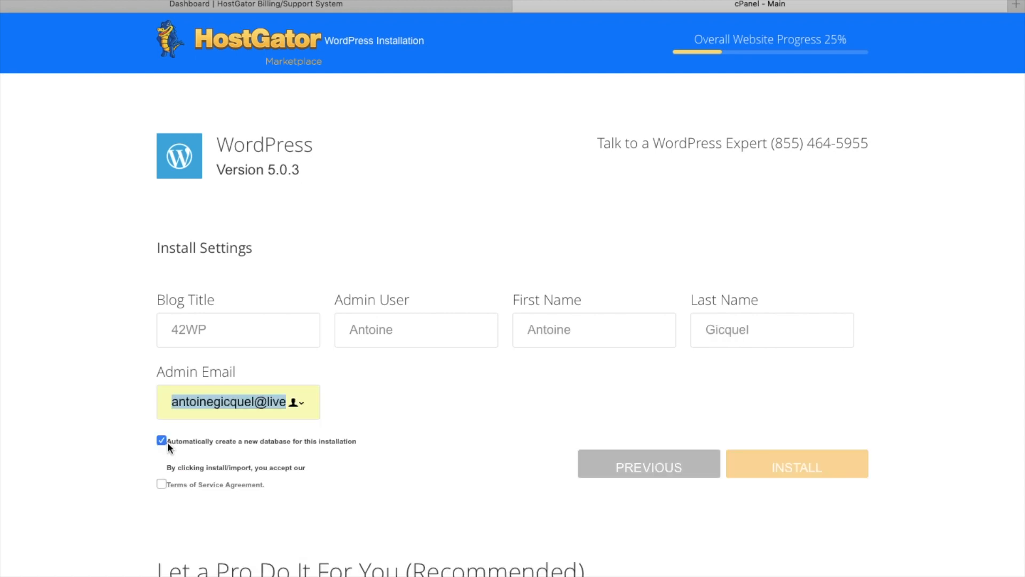
click(161, 484)
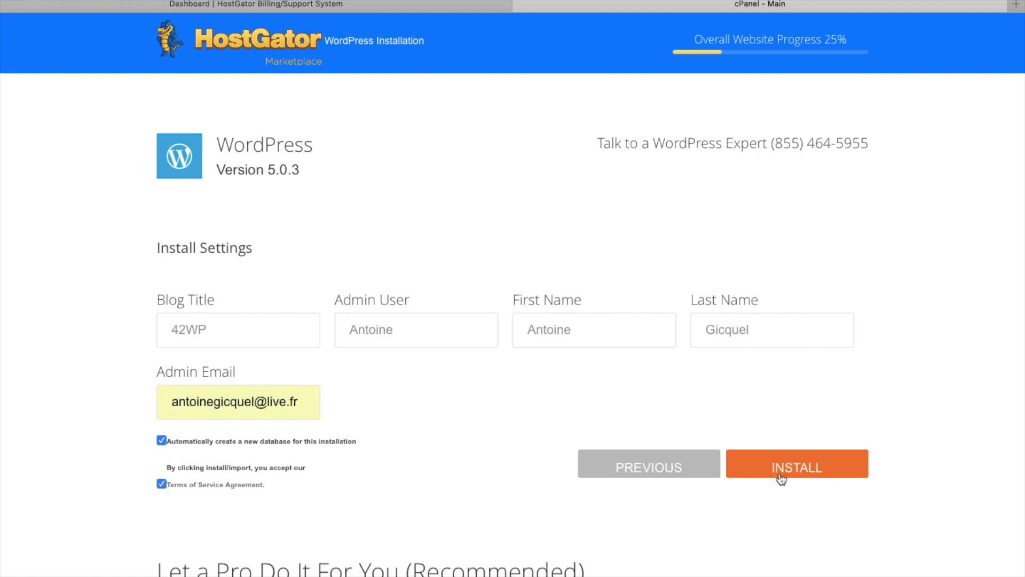
click(779, 467)
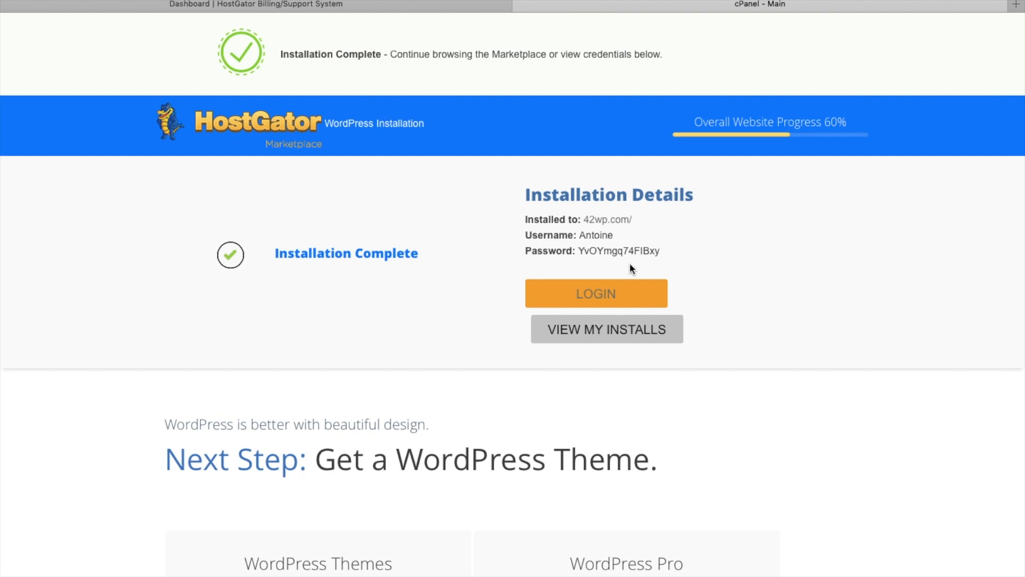
Copy the generated admin password and go to the new 42WP WordPress login page.
double_click(596, 249)
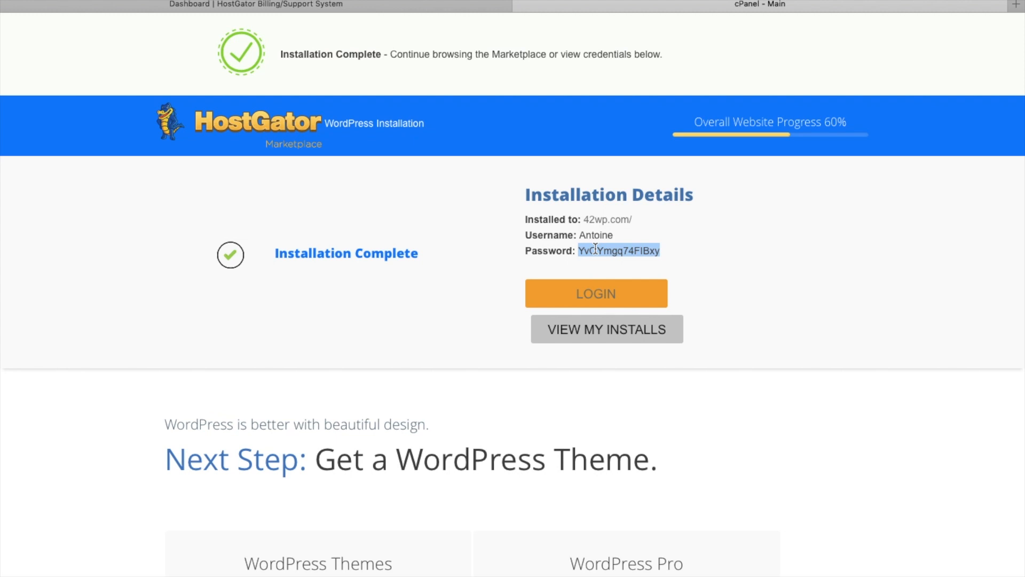
click(589, 297)
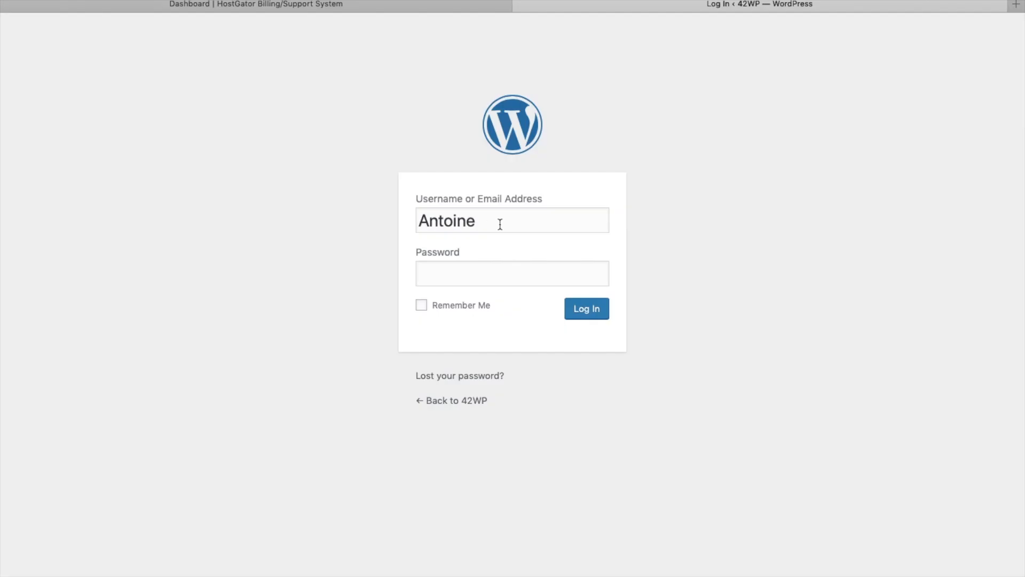
Enter the copied admin password with Remember Me ticked and log in to 42WP.
click(459, 272)
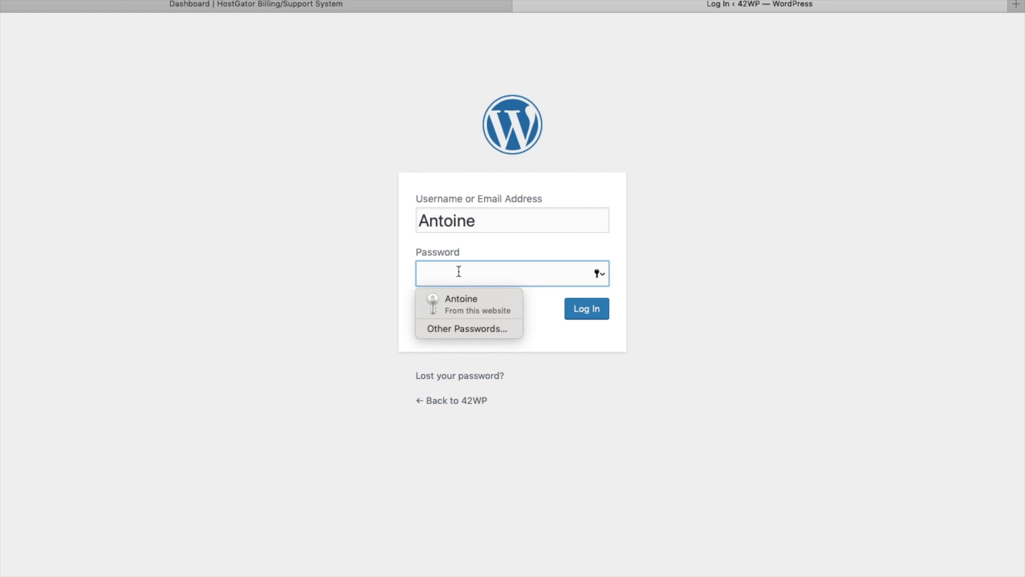
key(super+v)
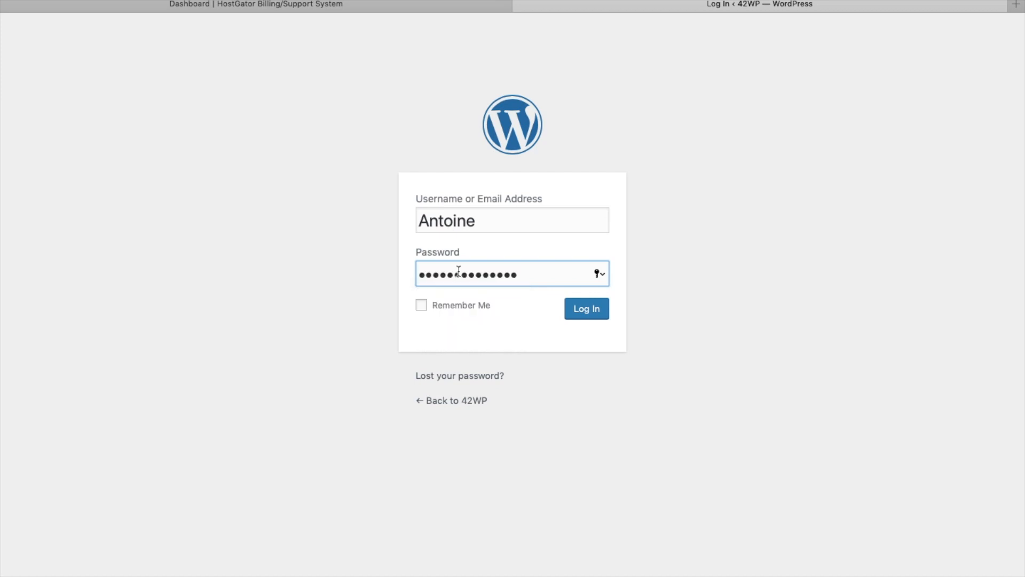
key(Tab)
key(space)
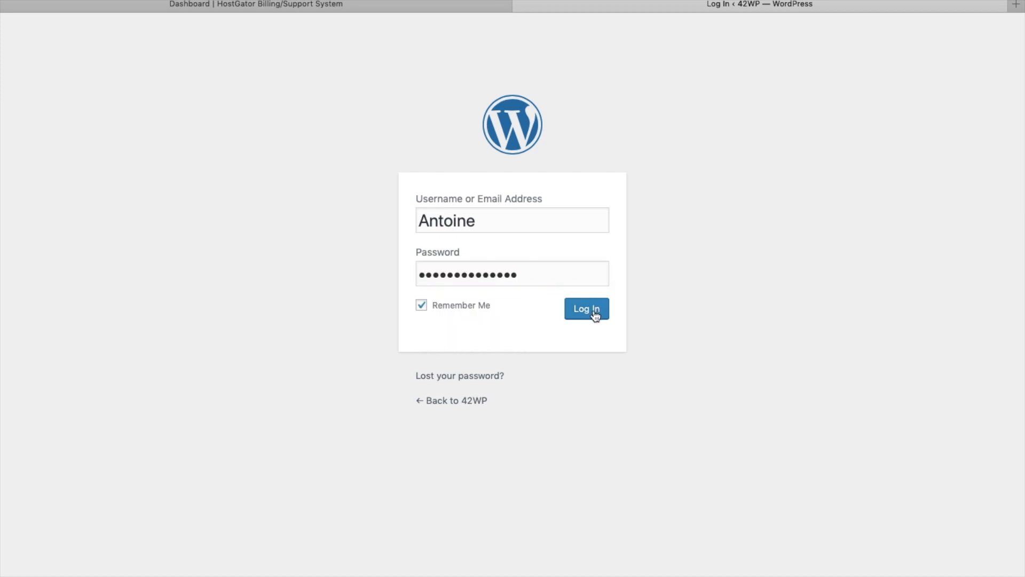
click(595, 315)
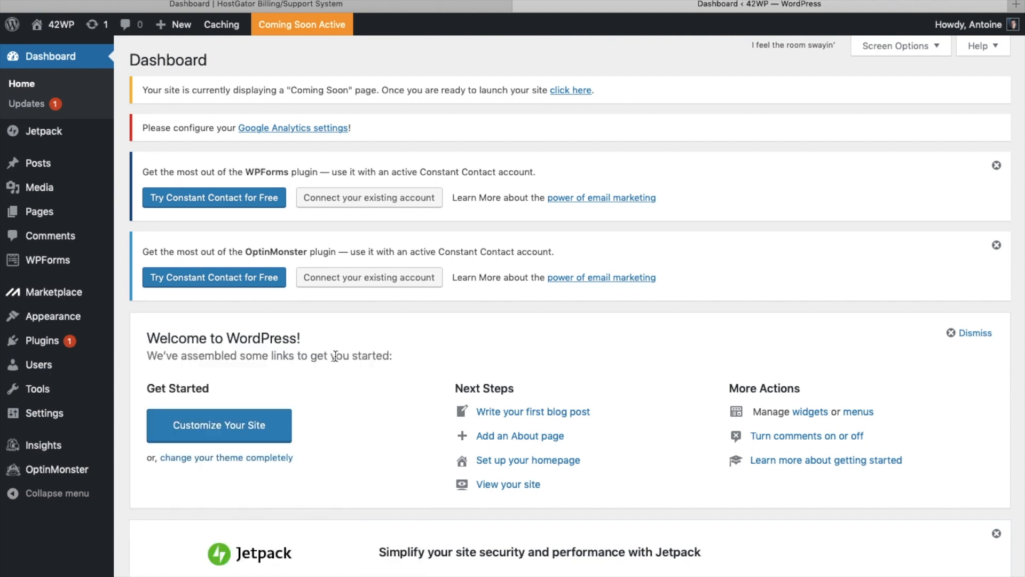
Set Site Language to Français in General Settings and save the changes.
mouse_move(45, 419)
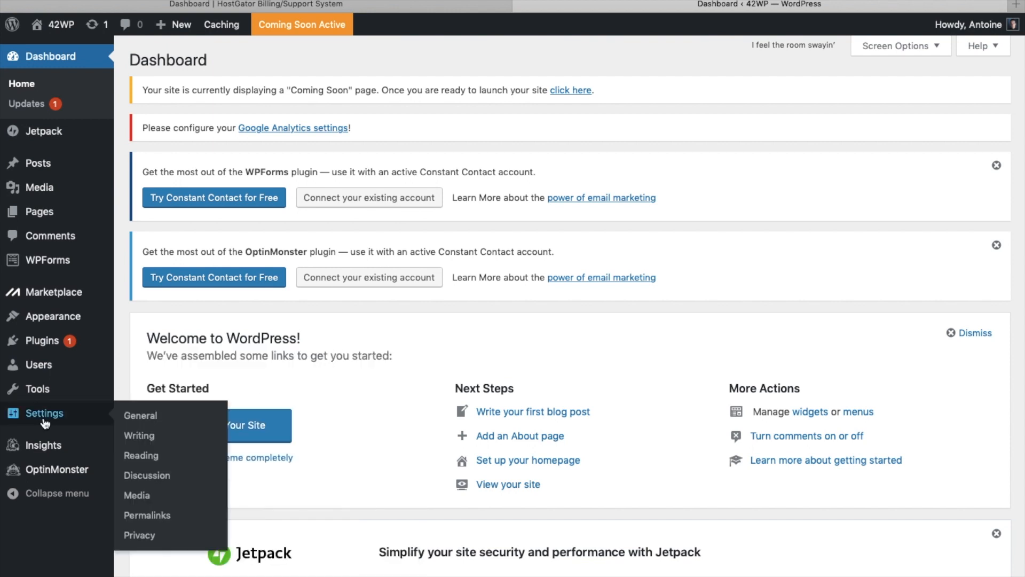
click(141, 419)
scroll(140, 417, down, 10)
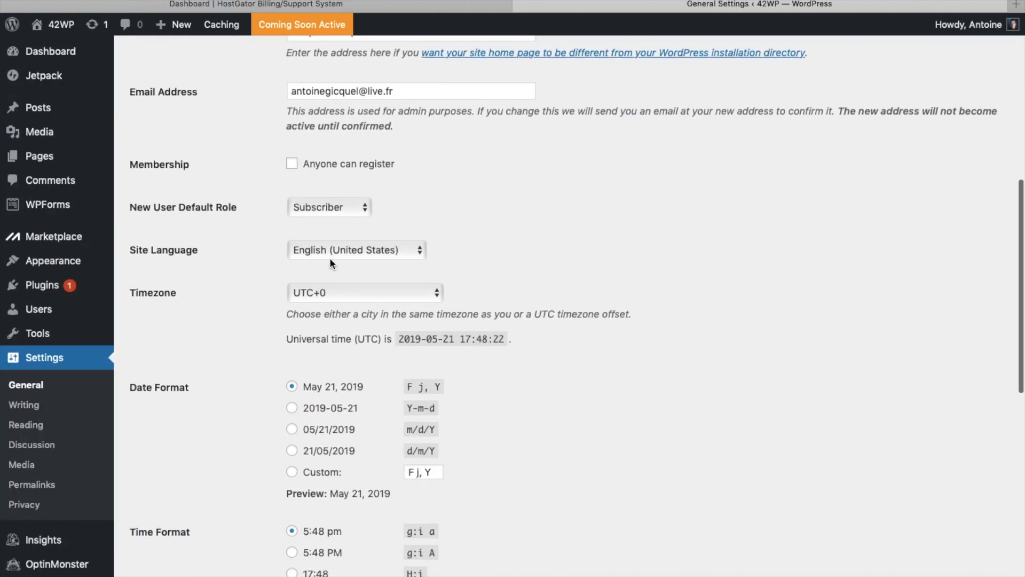
click(324, 253)
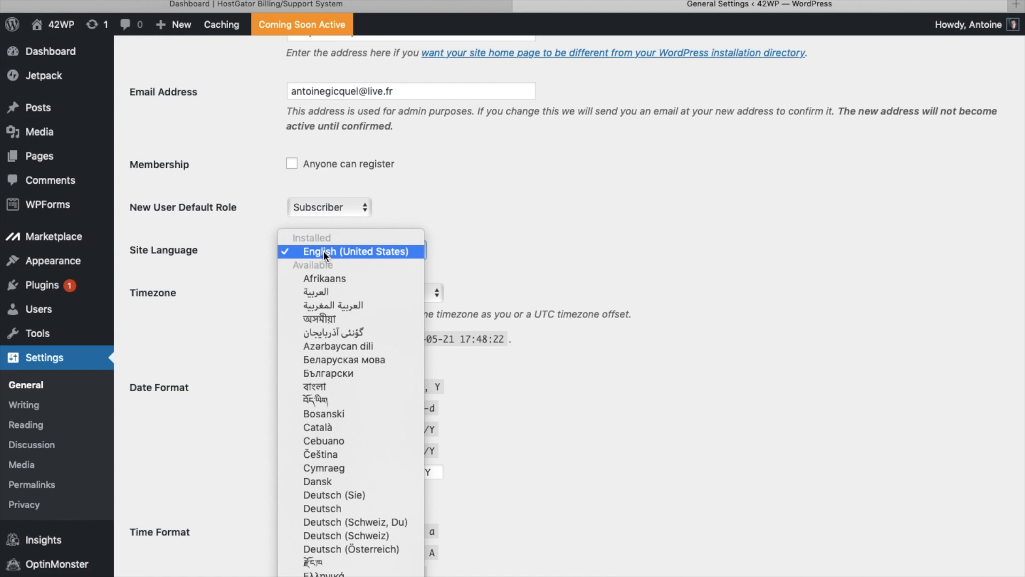
scroll(324, 255, down, 5)
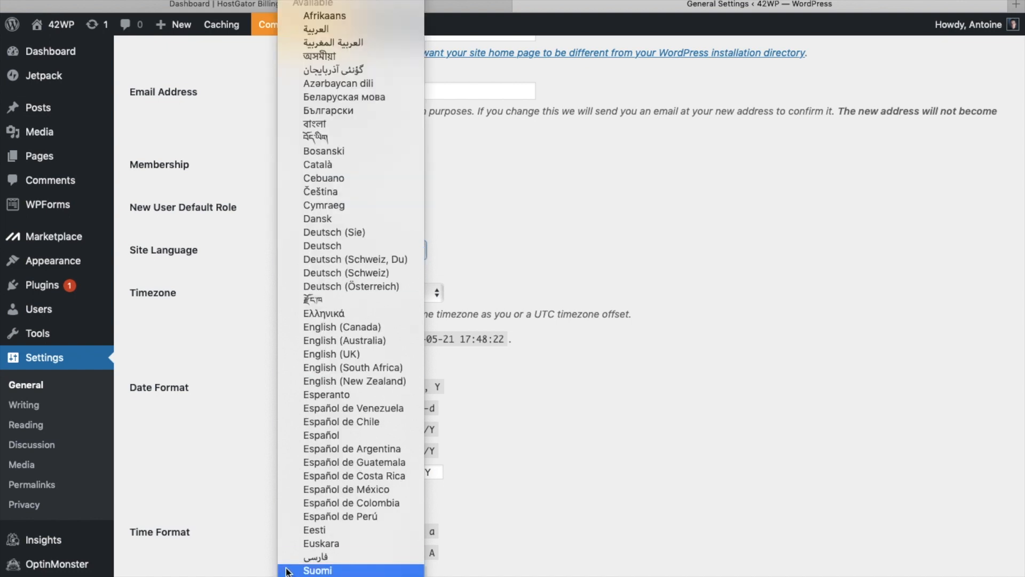
key(Escape)
scroll(534, 299, down, 15)
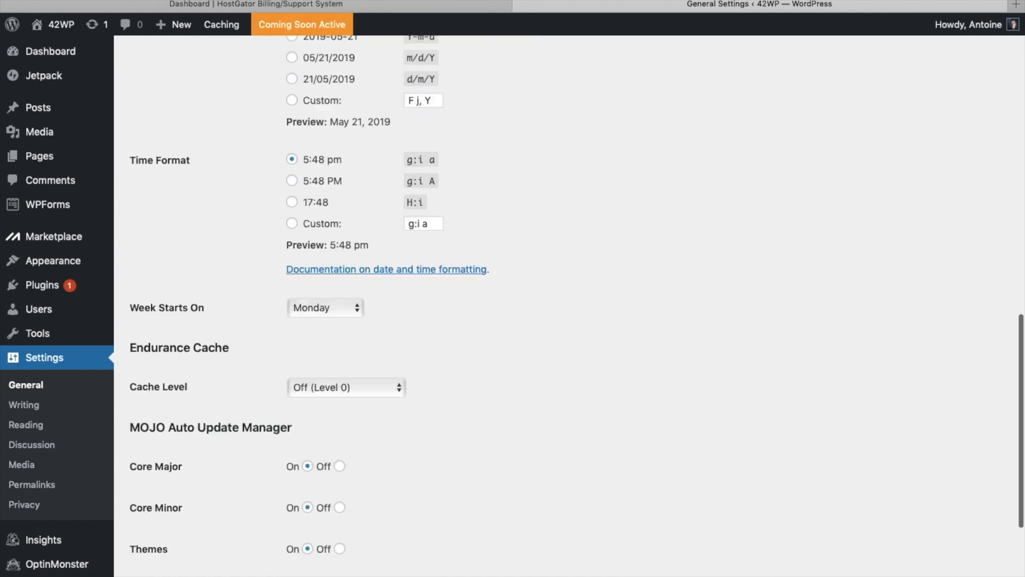
click(167, 540)
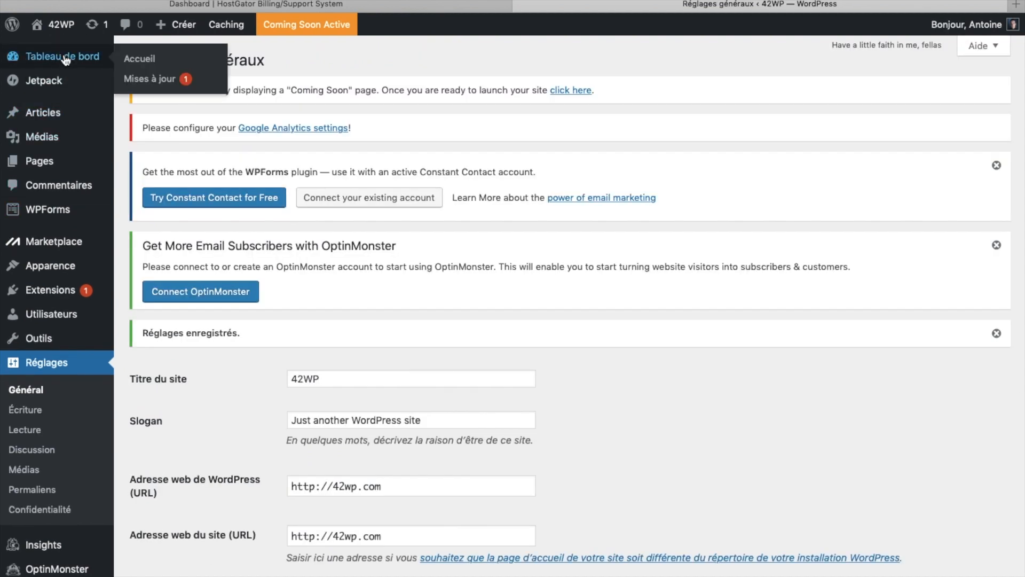
Generate a new strong password in Votre profil and update the profile.
mouse_move(48, 320)
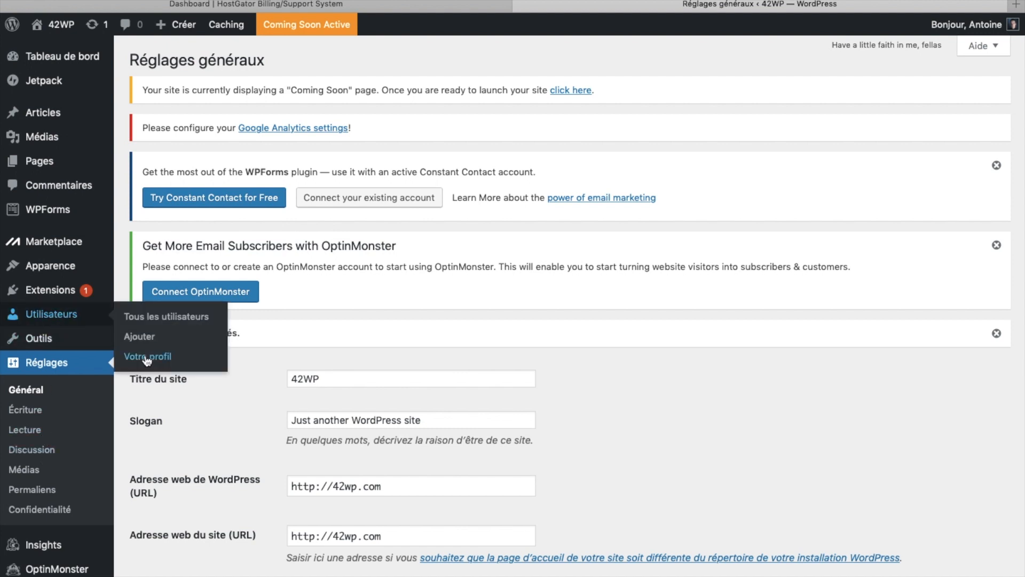
click(147, 357)
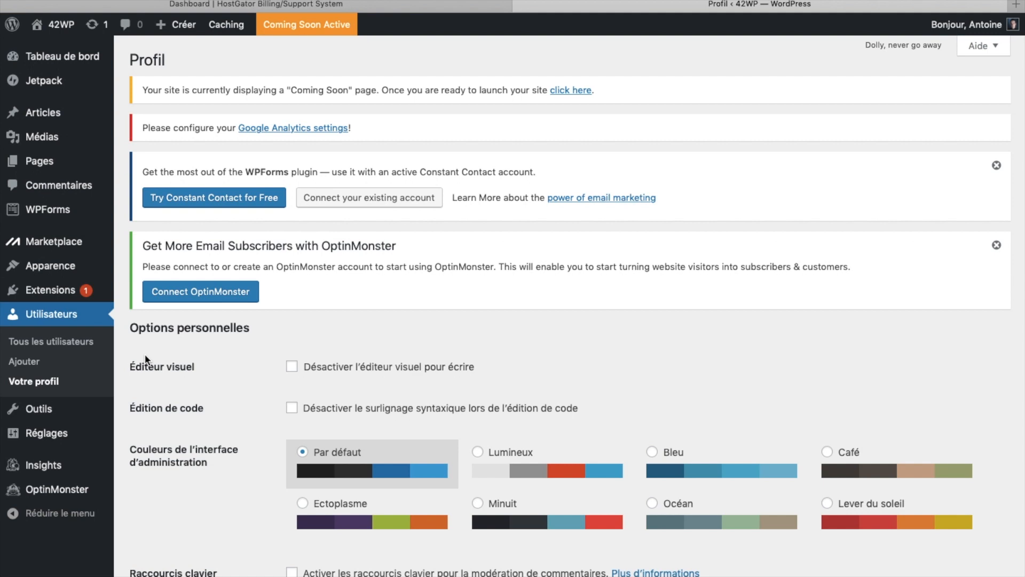
scroll(310, 335, down, 10)
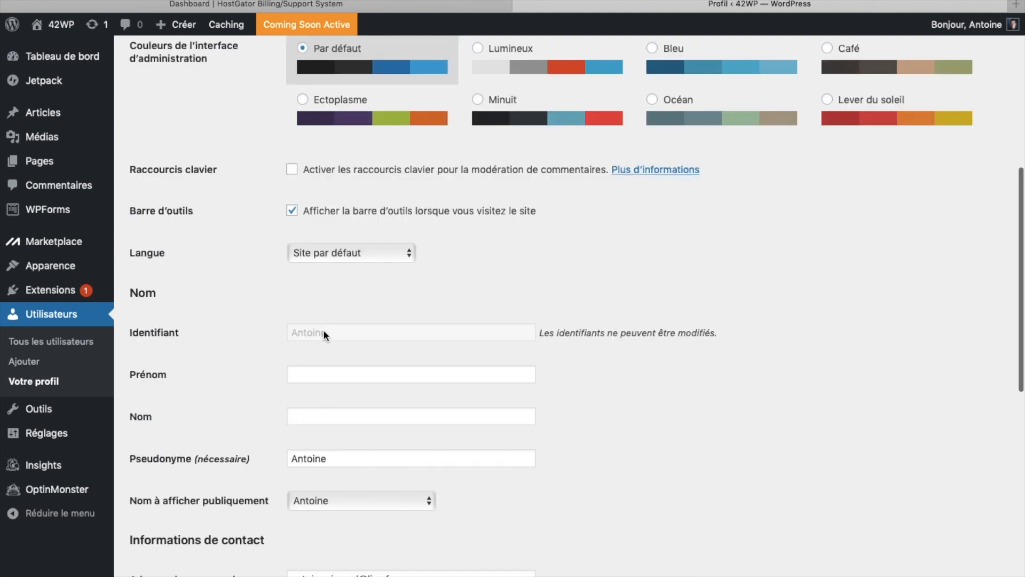
scroll(304, 419, down, 3)
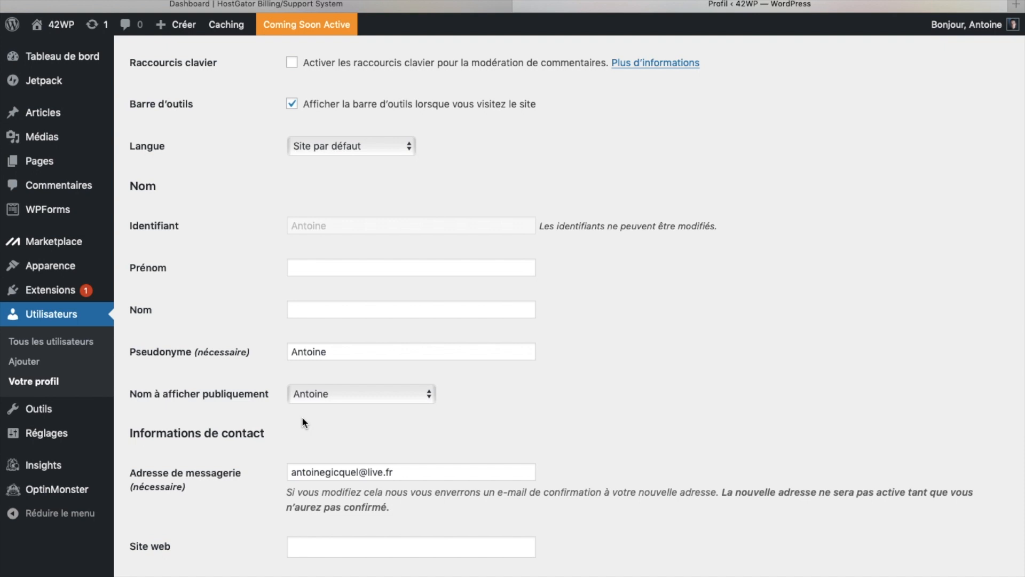
scroll(302, 420, down, 11)
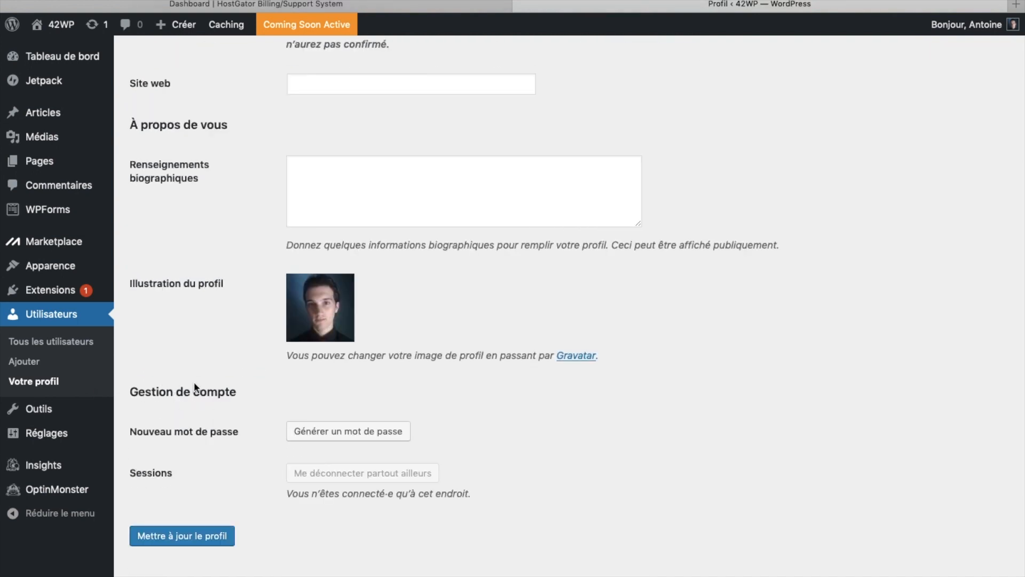
click(326, 434)
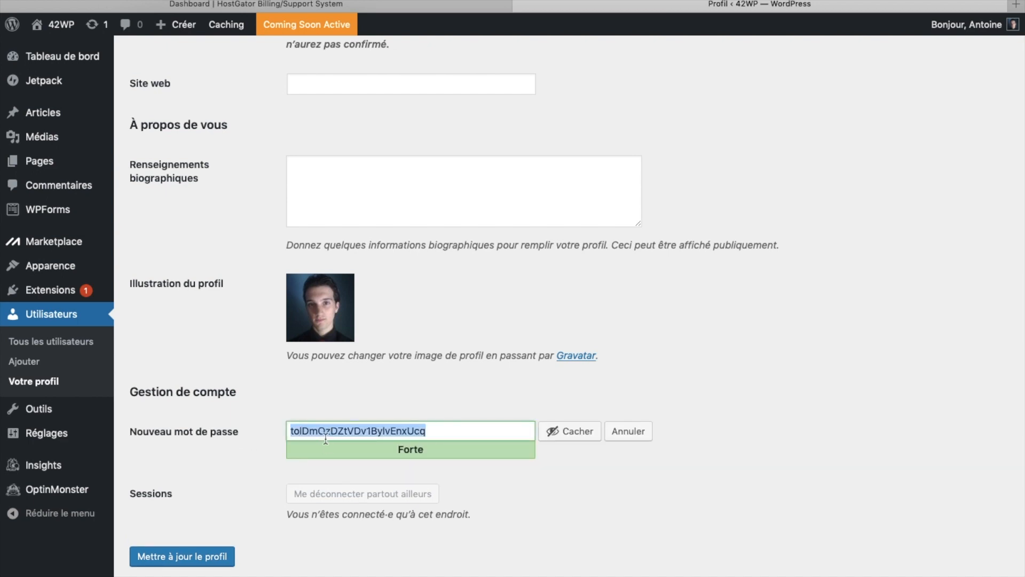
click(208, 561)
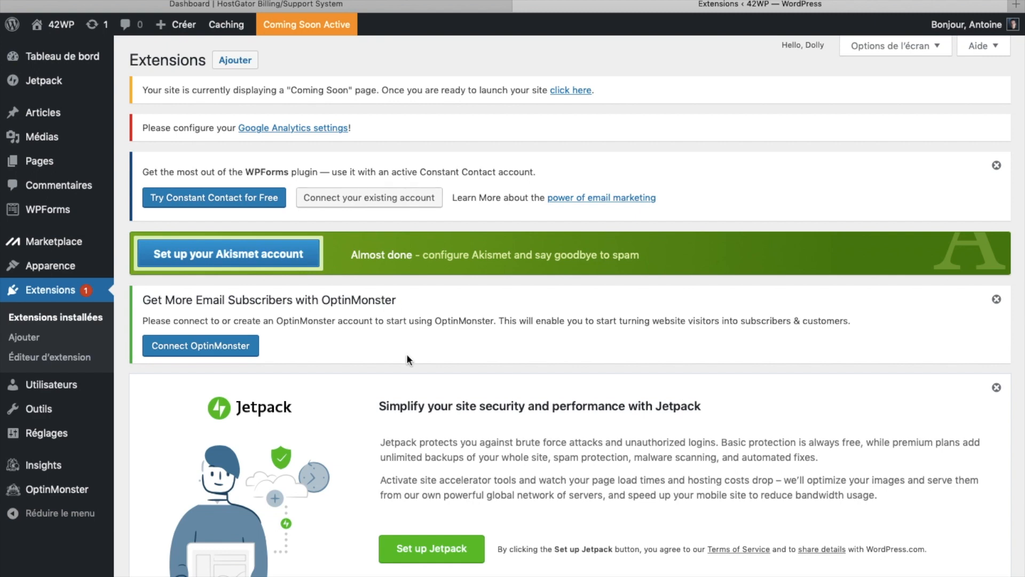
Bulk-deactivate all seven installed plugins with Désactiver.
scroll(409, 369, down, 10)
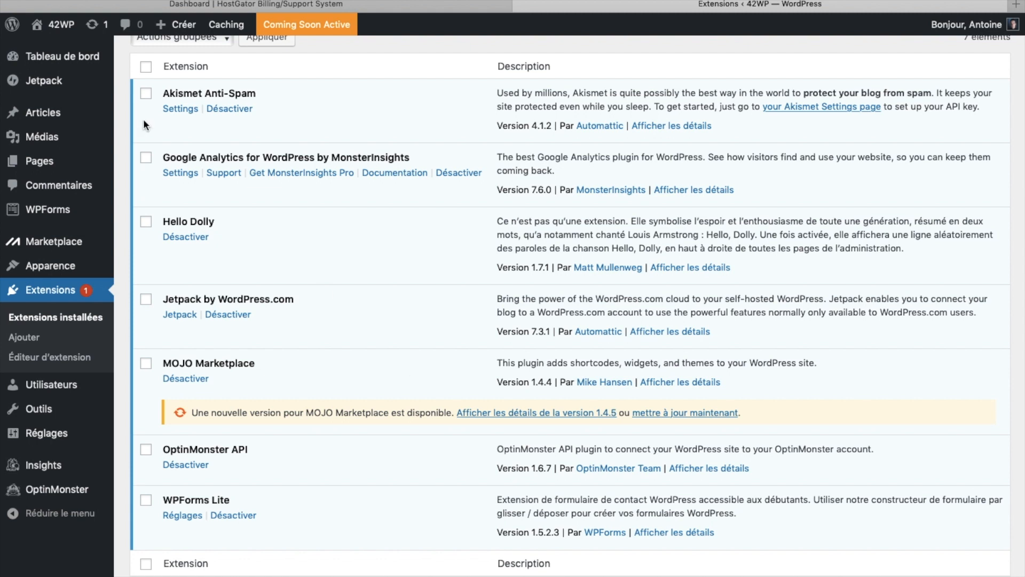
click(147, 68)
scroll(148, 74, up, 3)
click(181, 119)
click(194, 95)
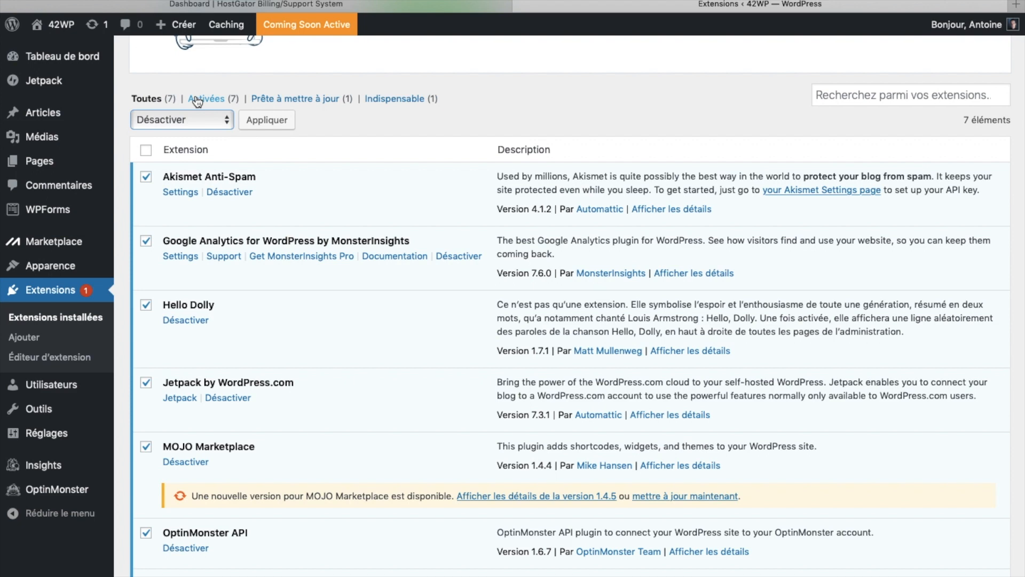
click(274, 120)
click(605, 198)
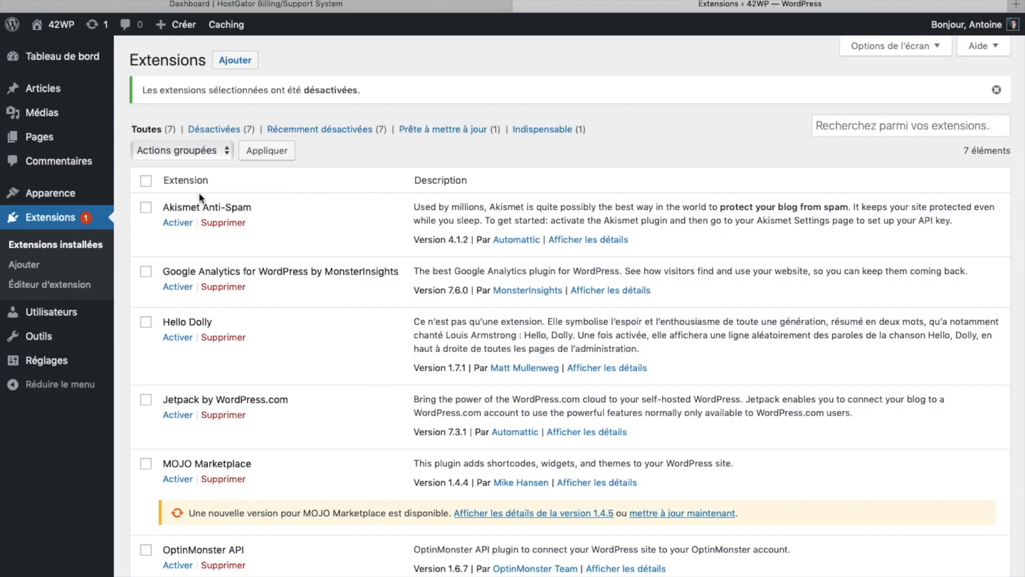
Bulk-delete the deactivated plugins with Supprimer, confirm, and return to Tableau de bord.
click(146, 181)
click(187, 152)
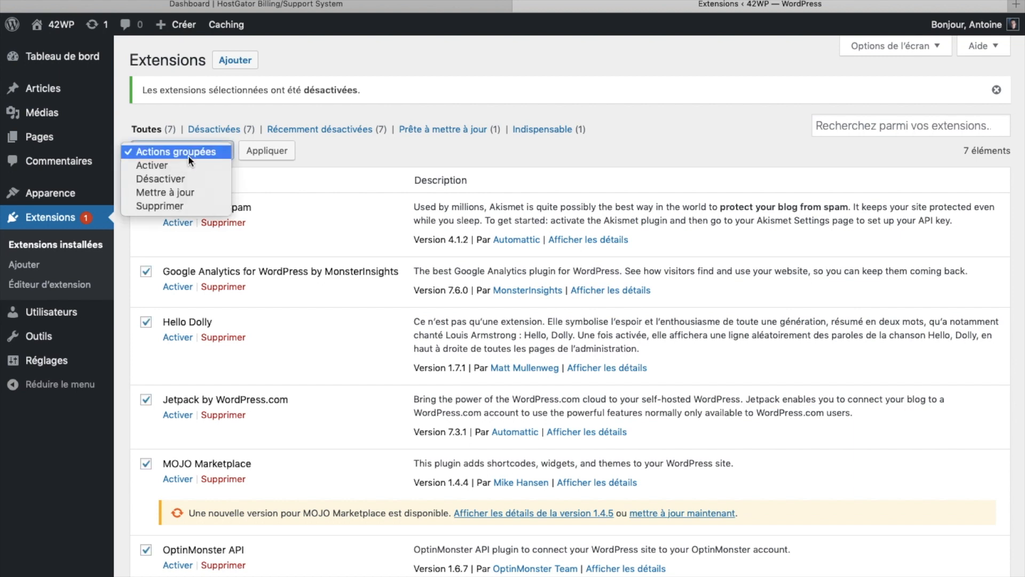
click(168, 205)
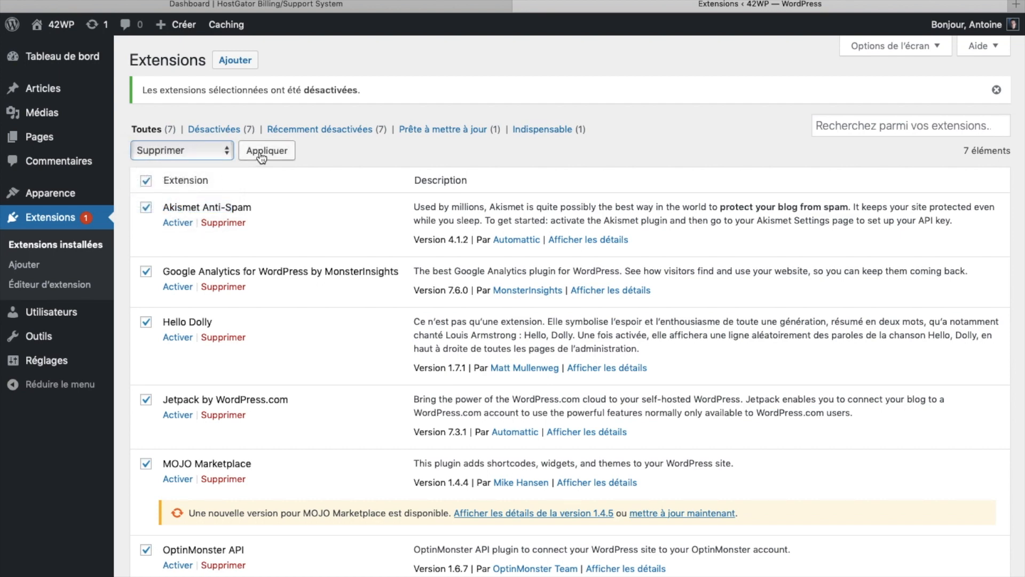
click(263, 155)
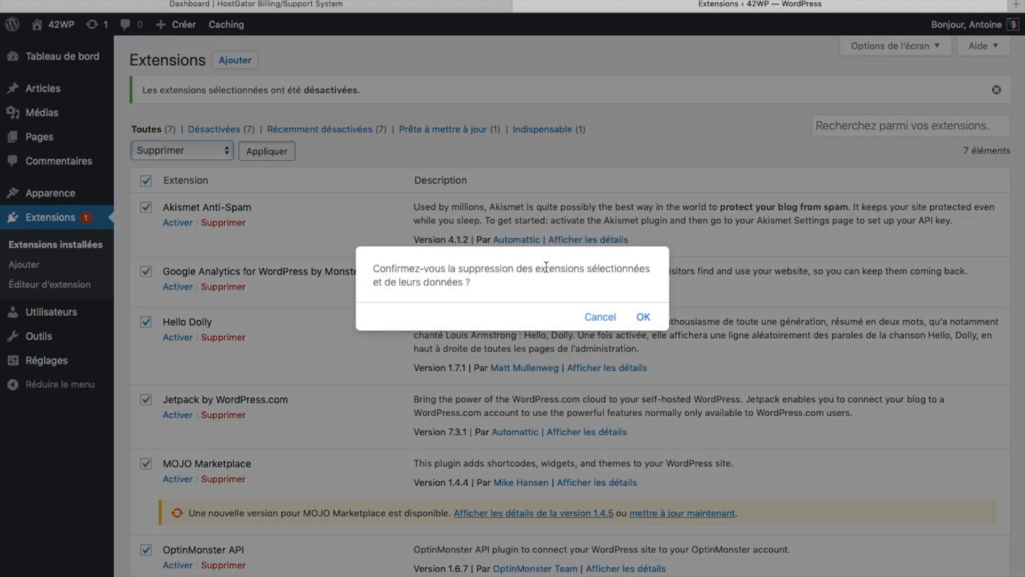
click(643, 317)
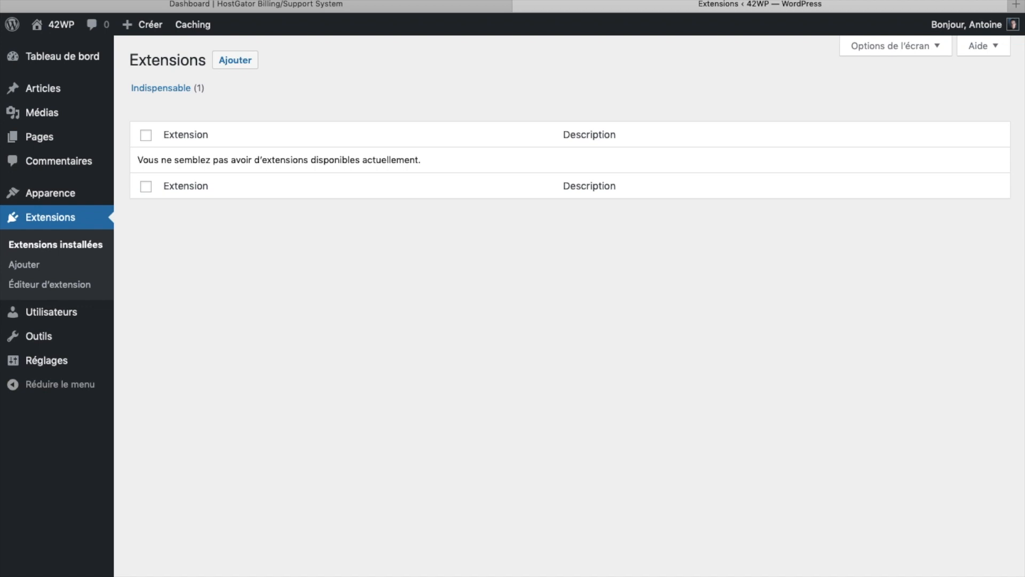
mouse_move(62, 63)
click(62, 63)
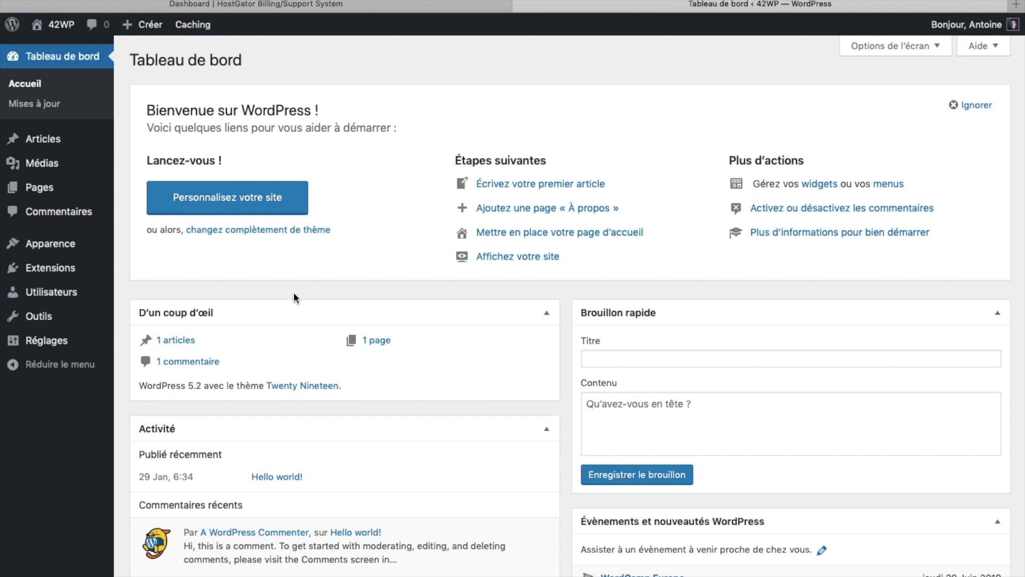
Move the Hello world! post to the trash from Articles.
mouse_move(47, 144)
click(46, 140)
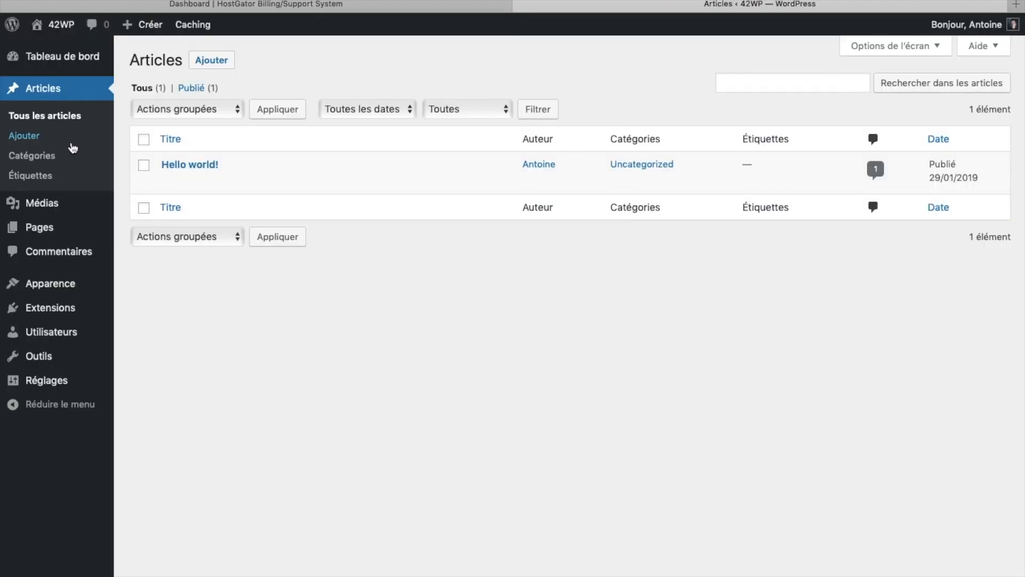
click(144, 140)
click(230, 110)
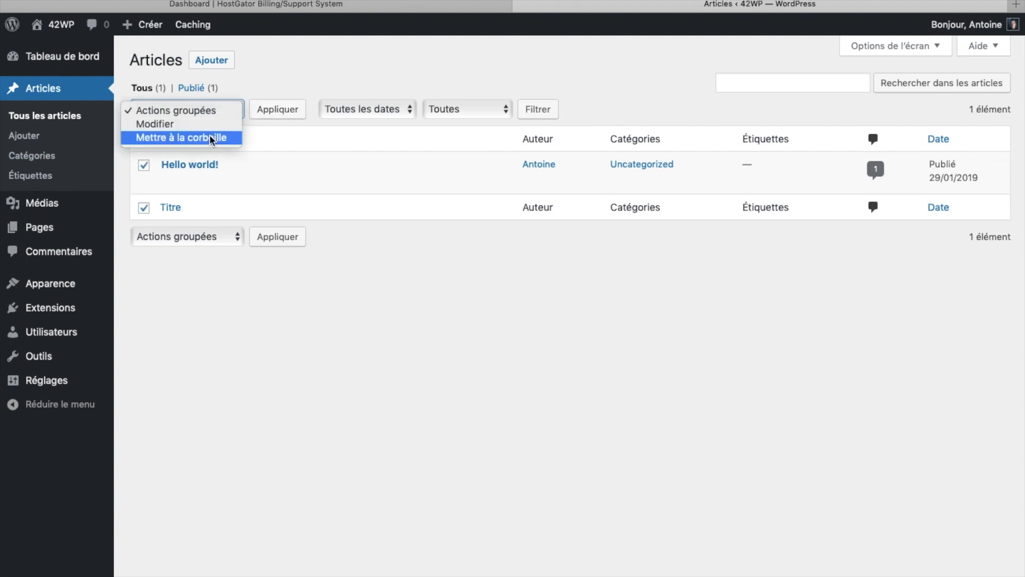
click(205, 136)
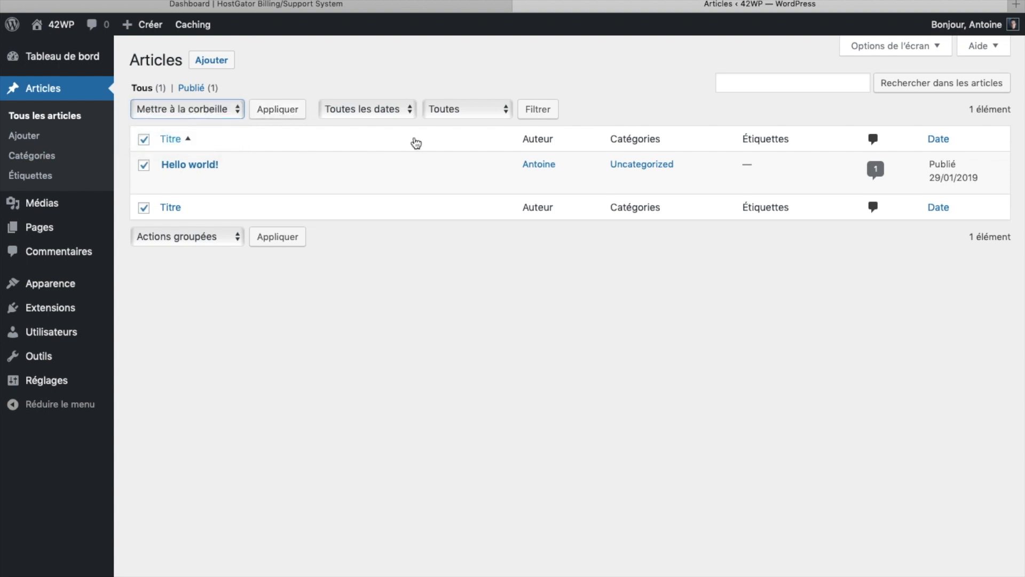
click(277, 237)
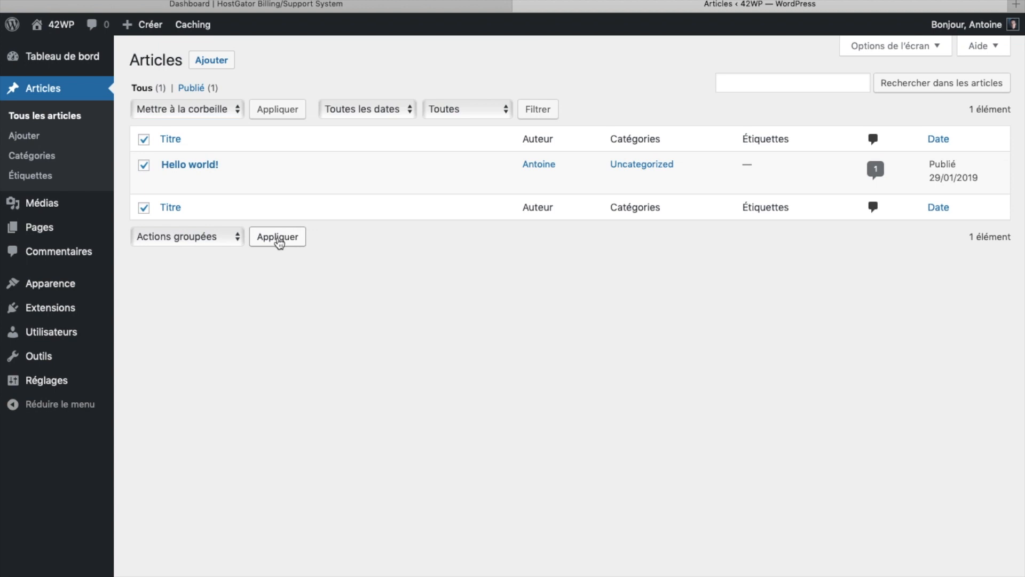
Trash all three pages from Pages and return to Tableau de bord.
mouse_move(45, 234)
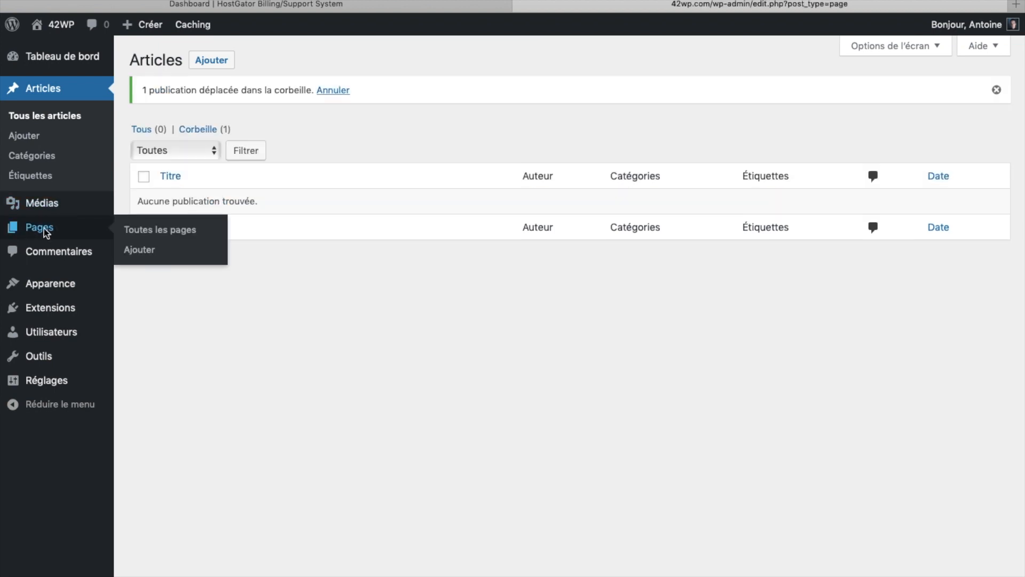
click(44, 229)
click(143, 140)
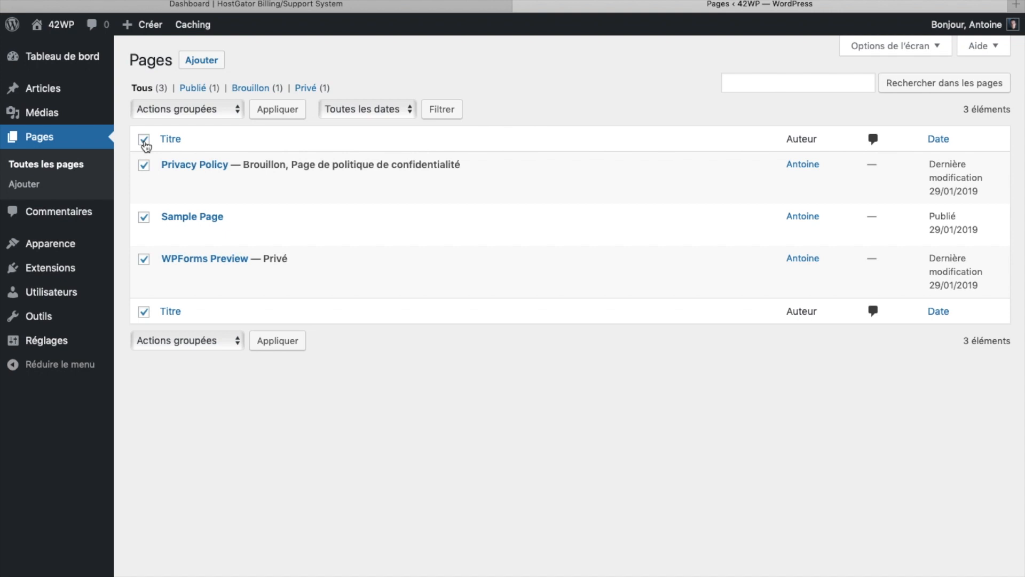
click(205, 108)
click(186, 137)
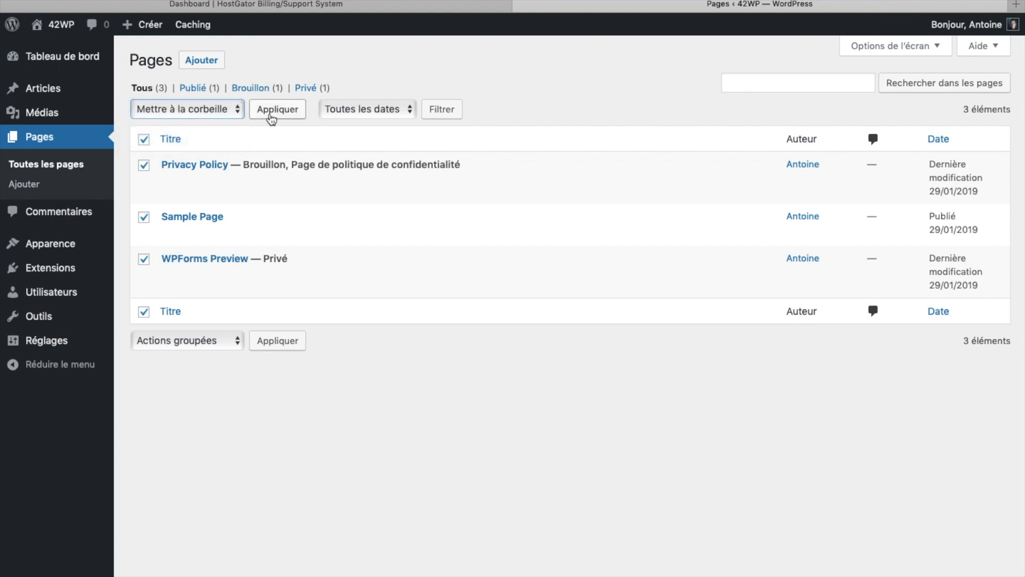
click(273, 115)
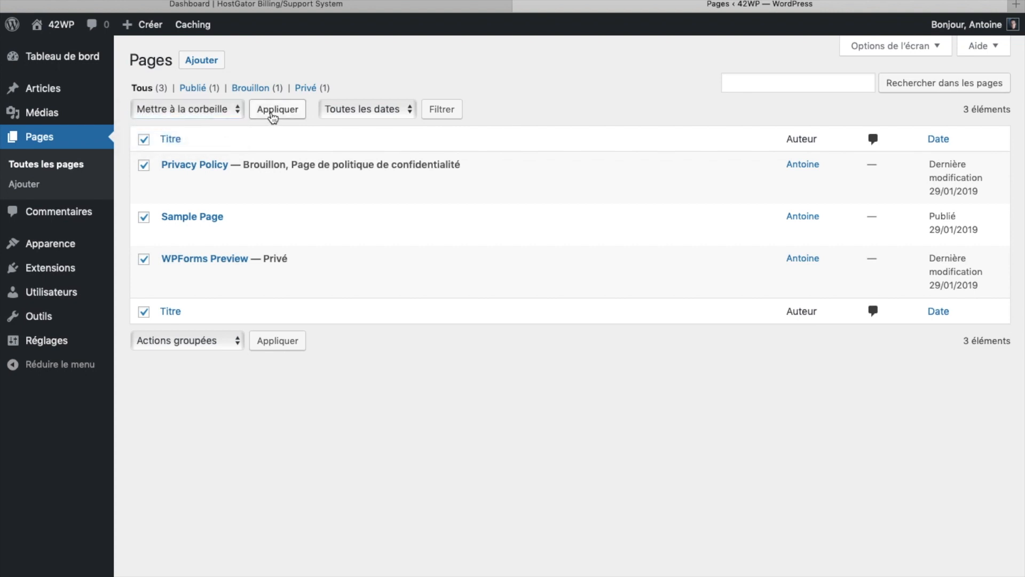
click(74, 59)
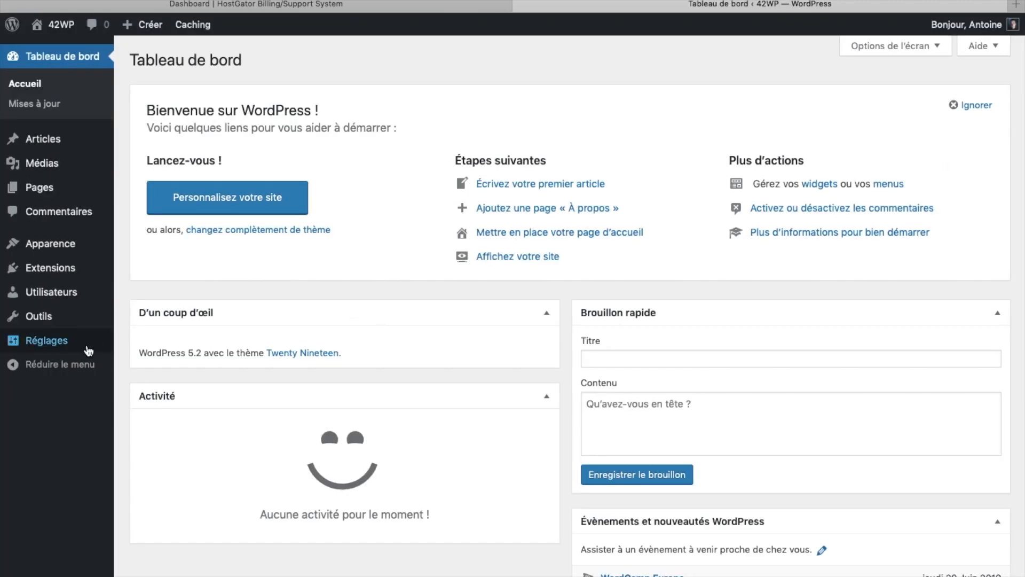
Choose the Titre de la publication (/%postname%/) permalink structure in Réglages > Permaliens.
mouse_move(55, 349)
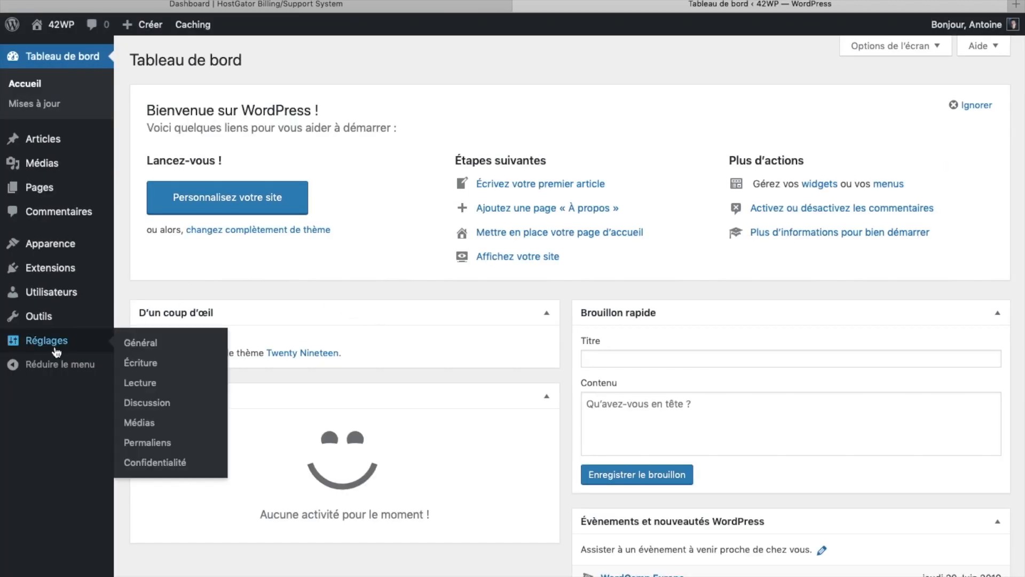
click(144, 444)
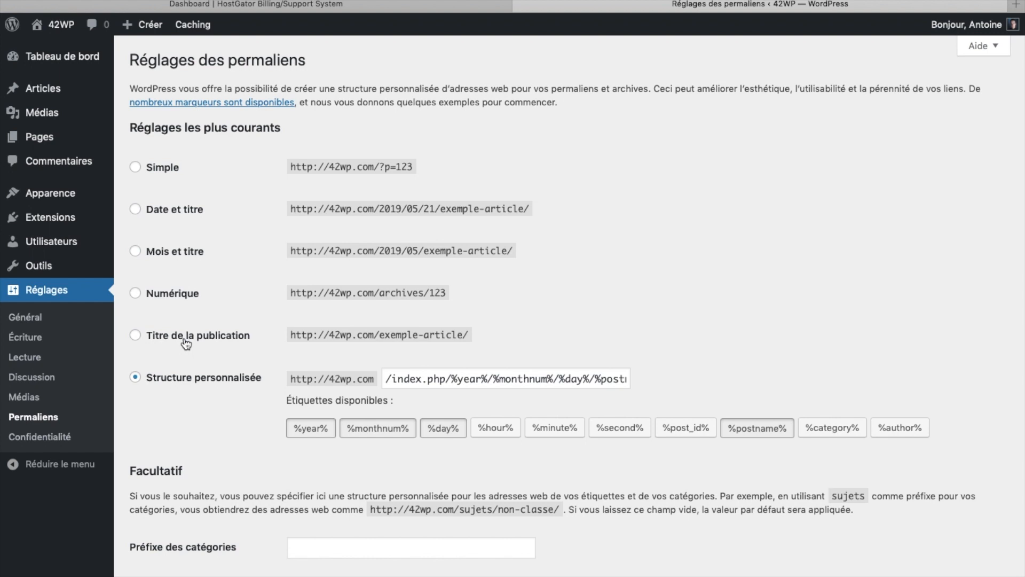
click(163, 338)
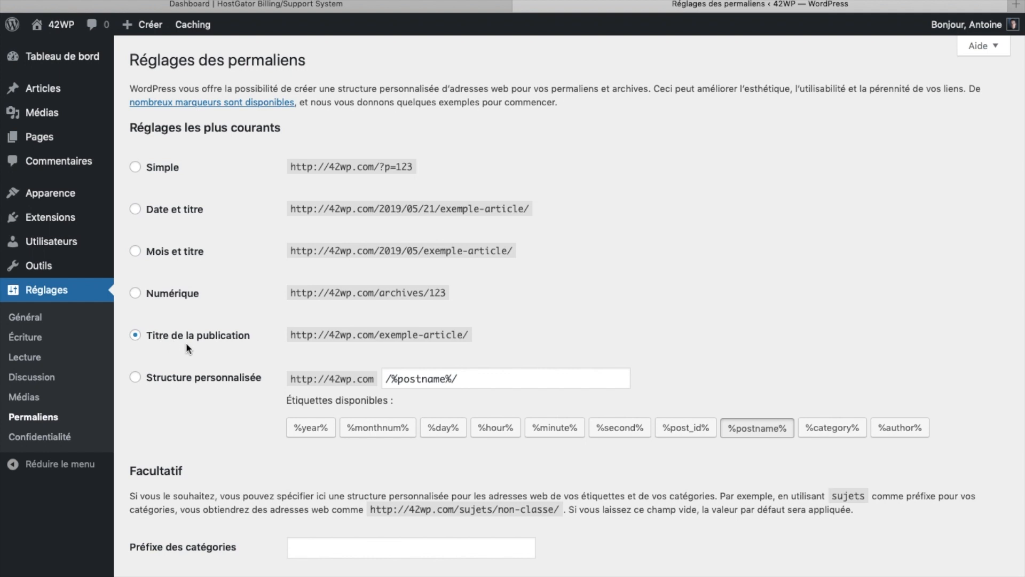
scroll(171, 385, down, 4)
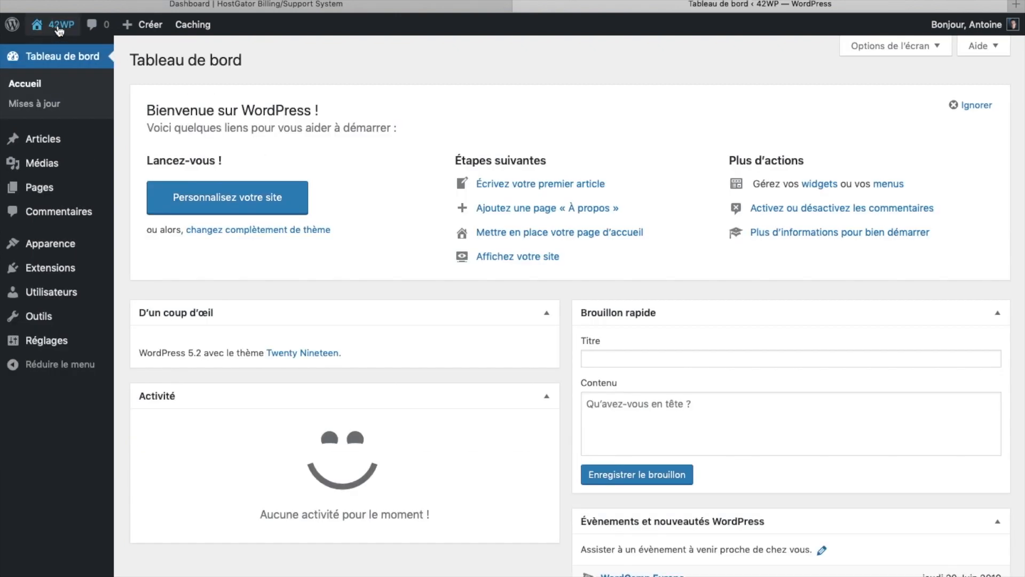
Check the empty live 42WP site, then return to the Tableau de bord.
mouse_move(59, 25)
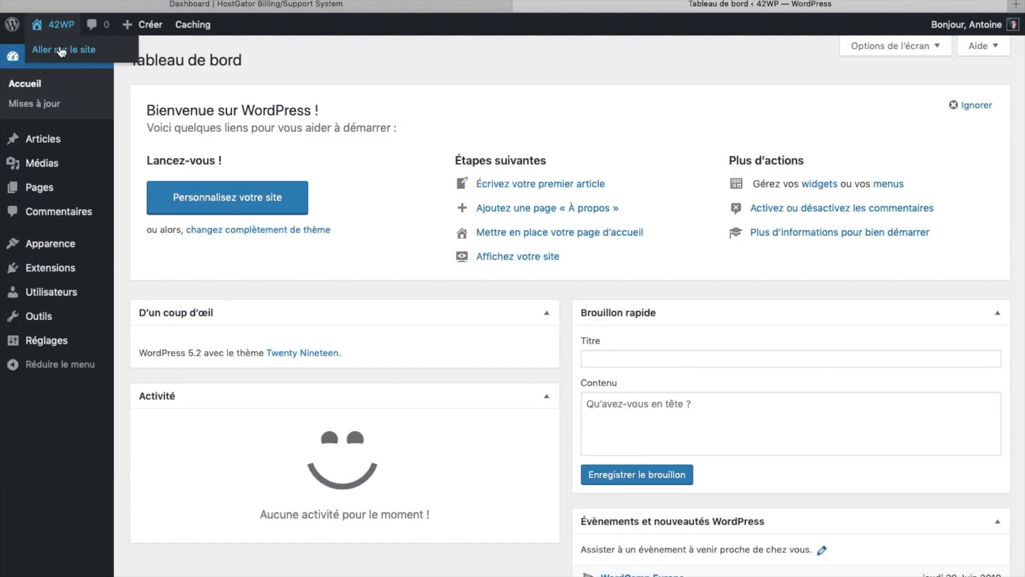
click(61, 50)
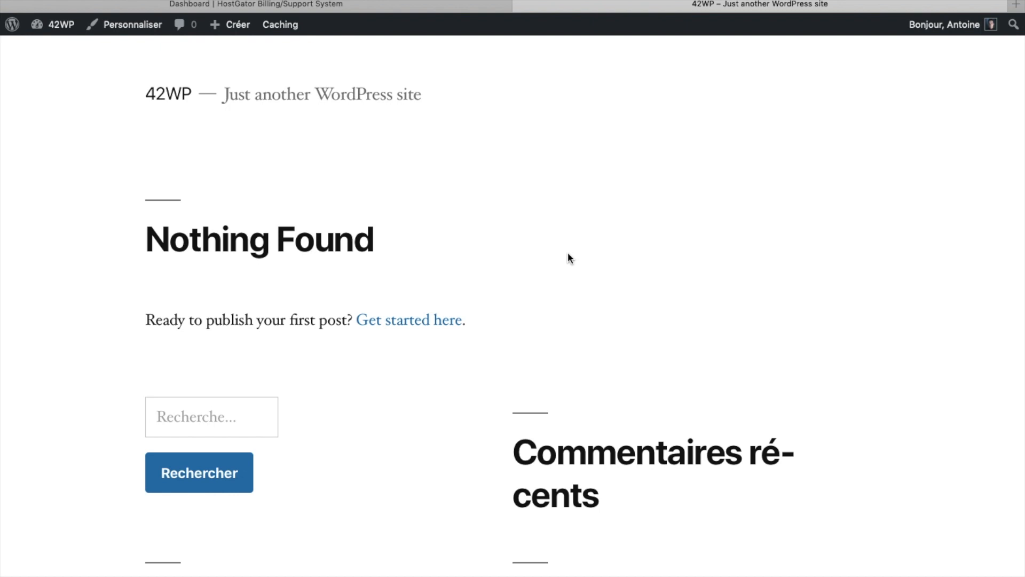
scroll(568, 253, down, 3)
scroll(568, 253, up, 3)
mouse_move(72, 29)
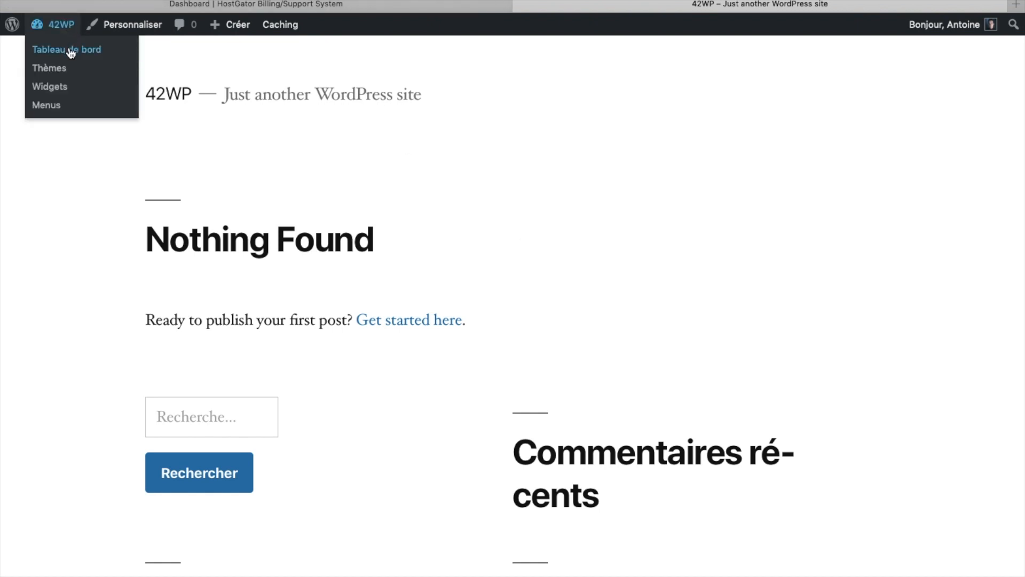
click(71, 52)
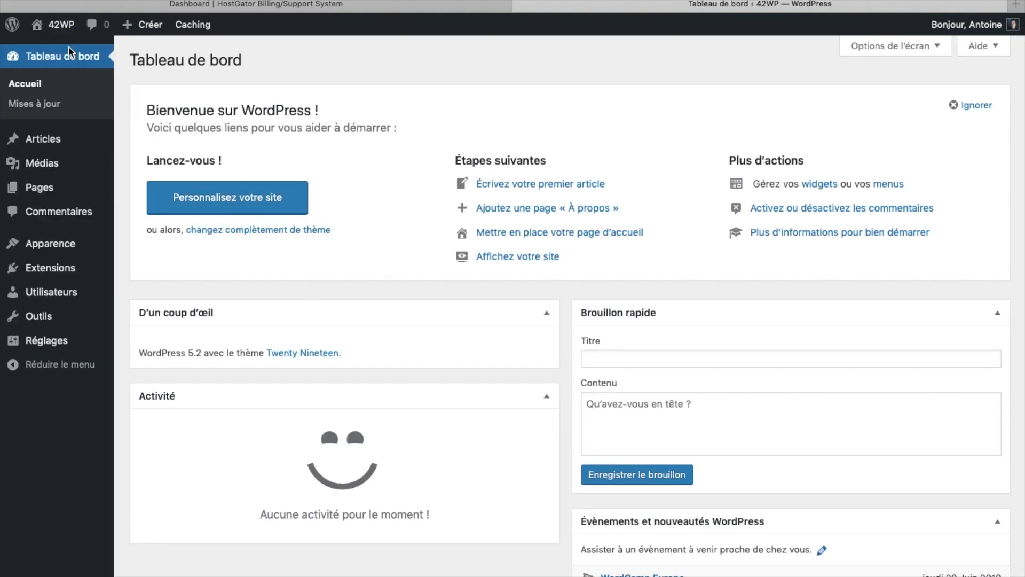
mouse_move(58, 247)
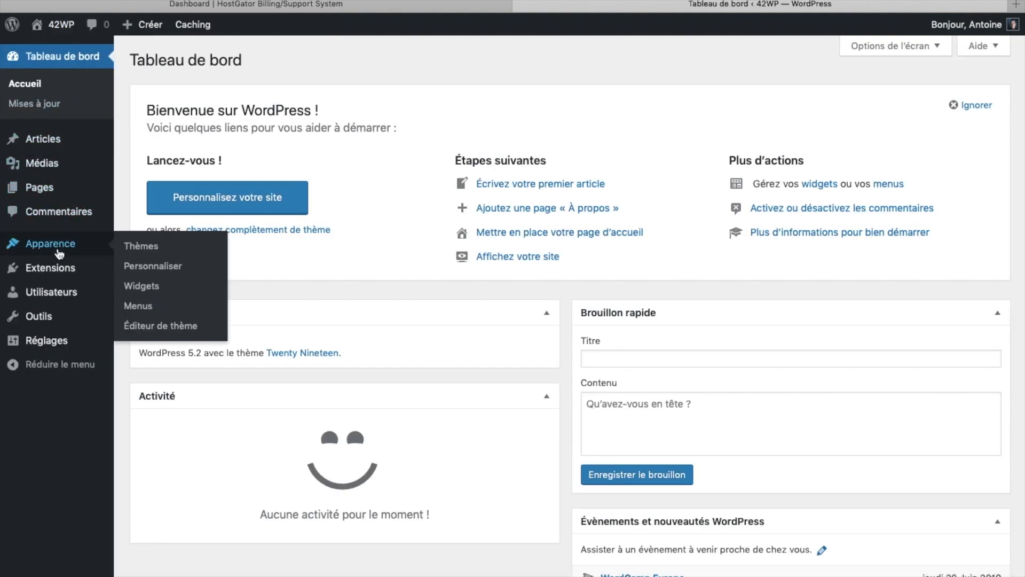
Search Thèmes > Ajouter for 'Astra', install the Astra theme and activate it.
click(151, 250)
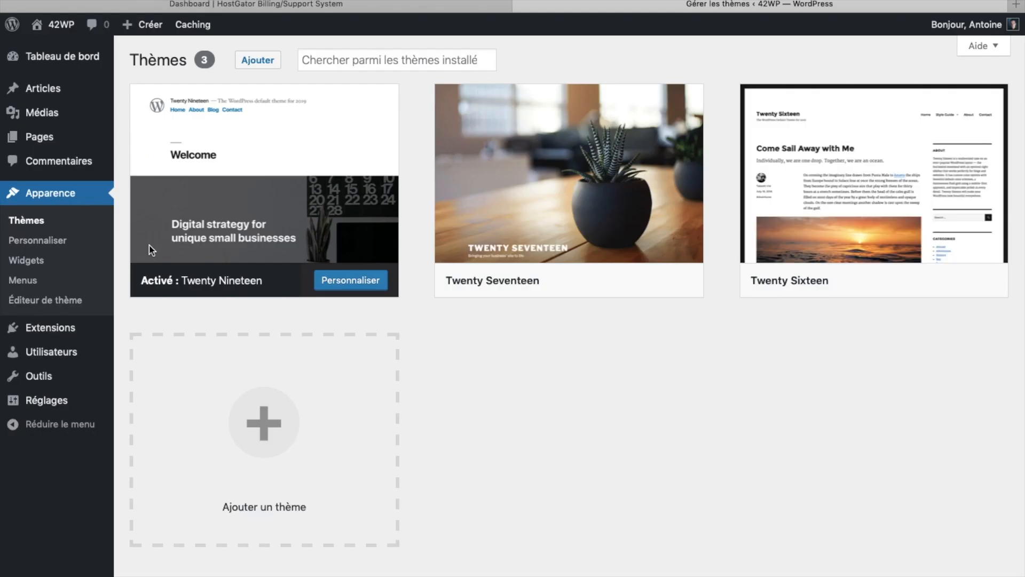
click(258, 61)
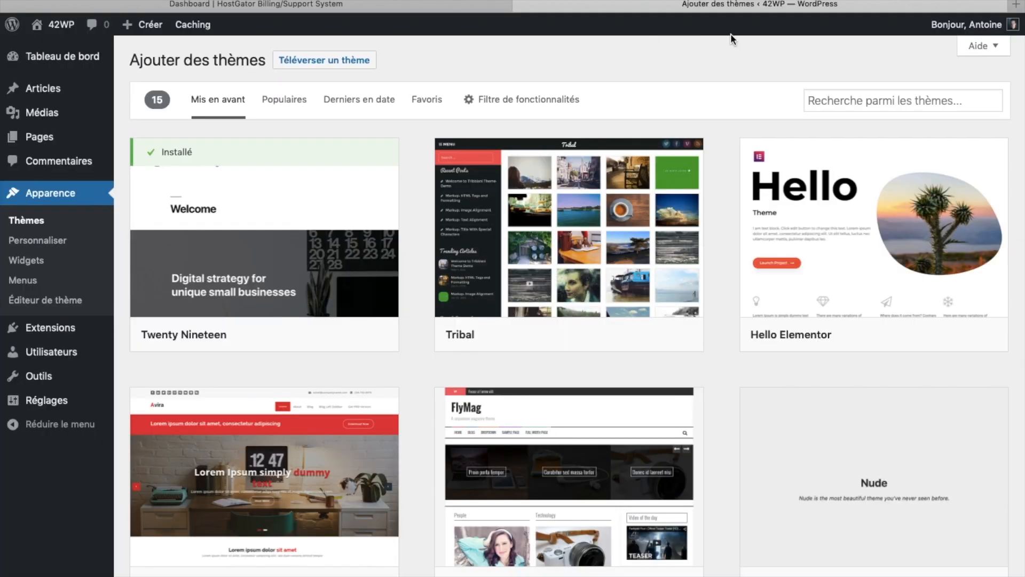
click(828, 103)
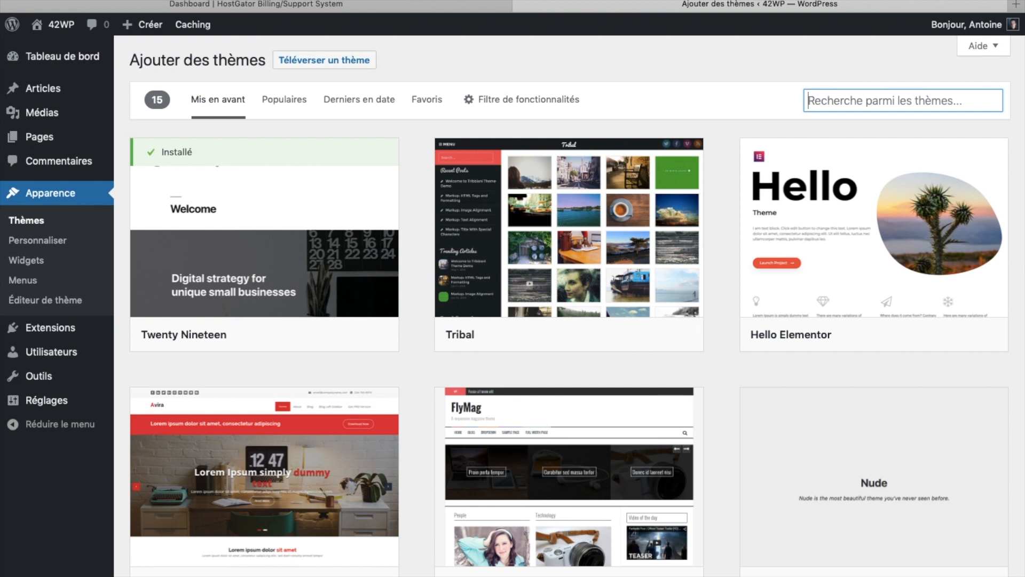
text(Astra)
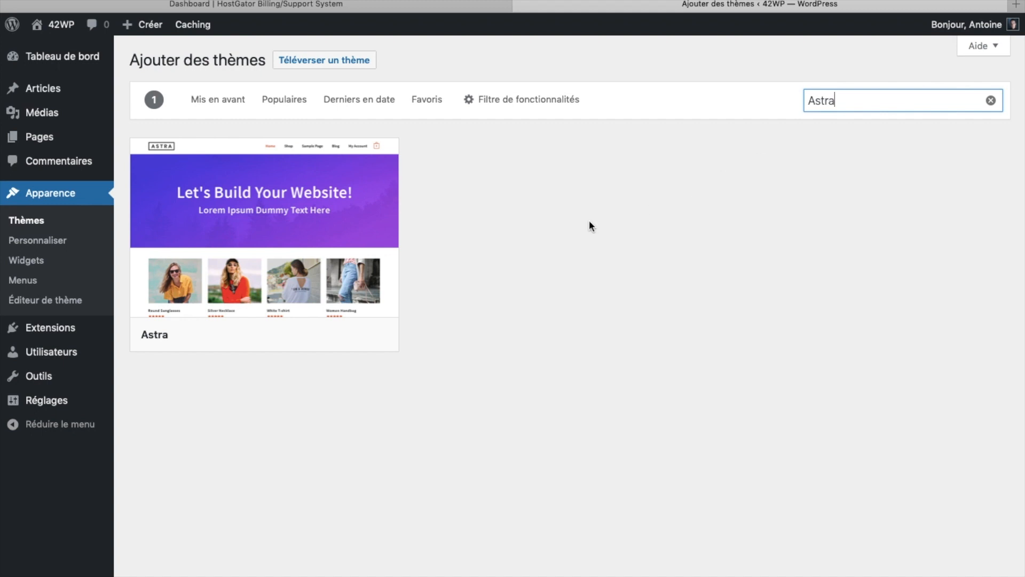
mouse_move(325, 245)
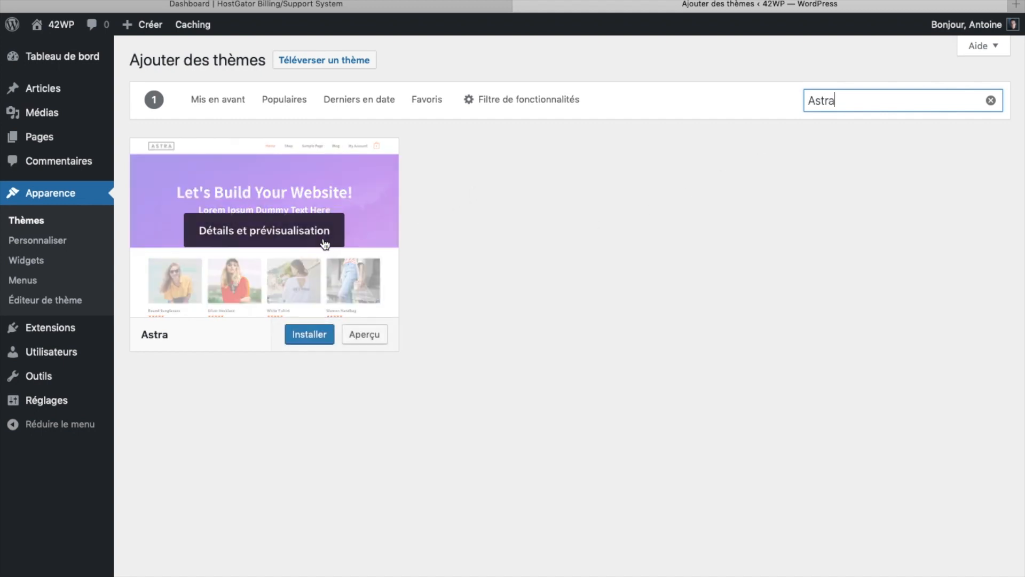
click(308, 336)
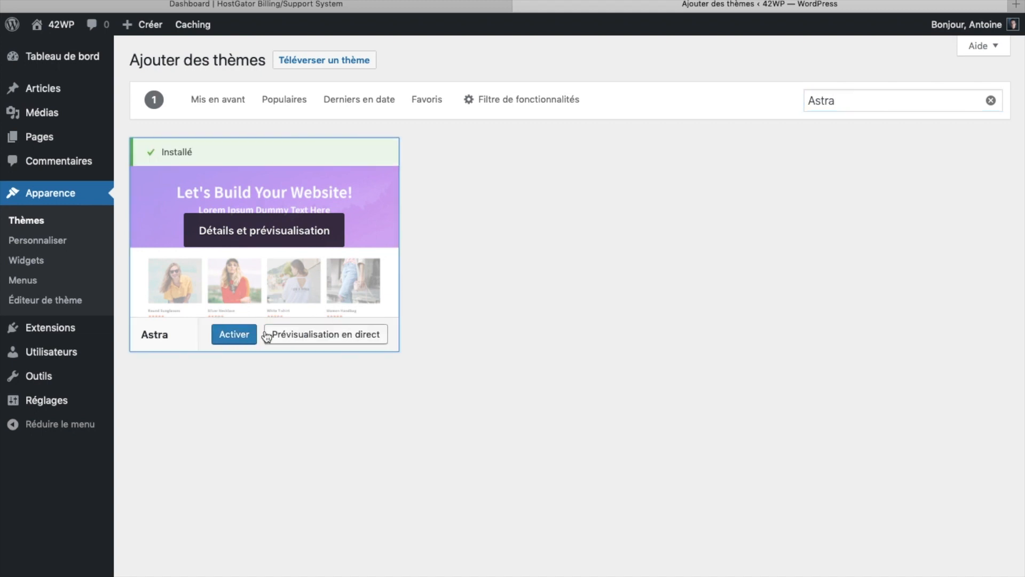
click(241, 336)
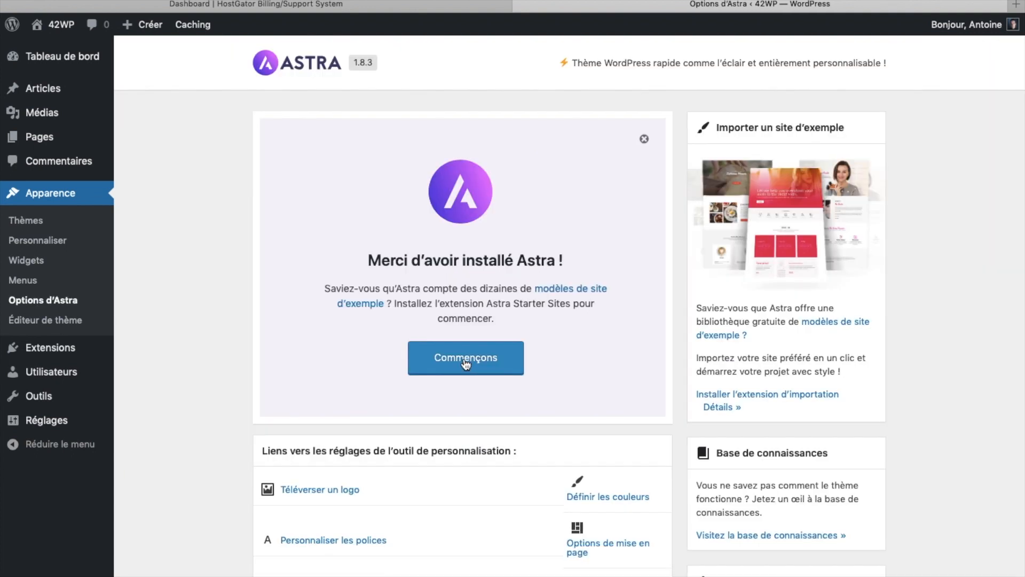
Start the Astra starter sites setup with Elementor as the page builder.
click(465, 359)
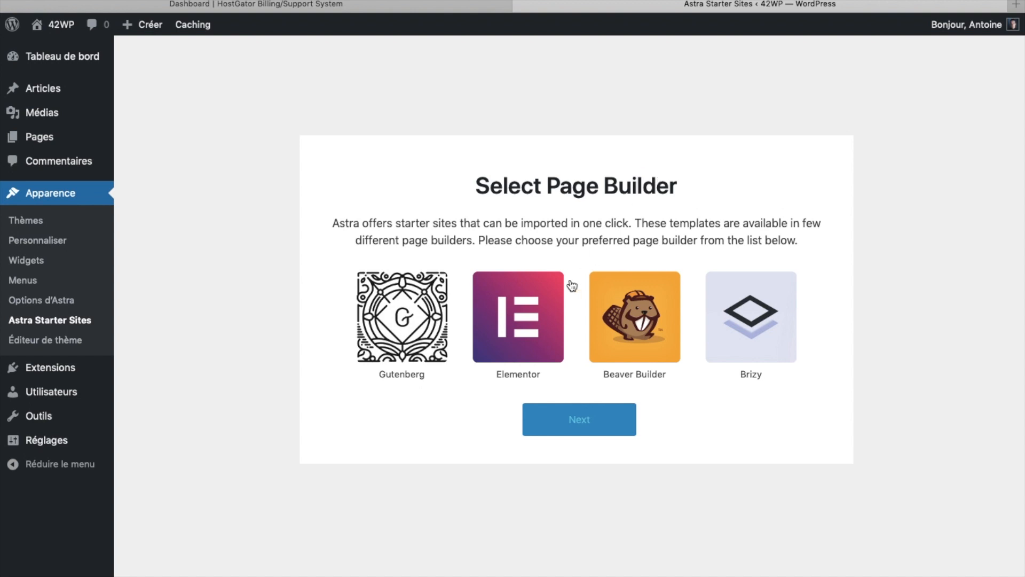
click(548, 360)
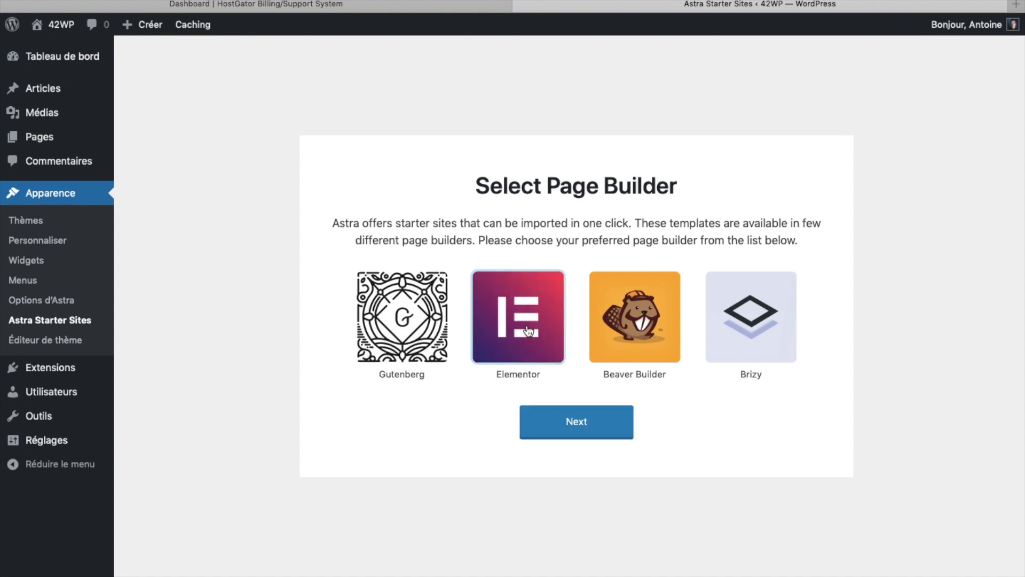
click(559, 425)
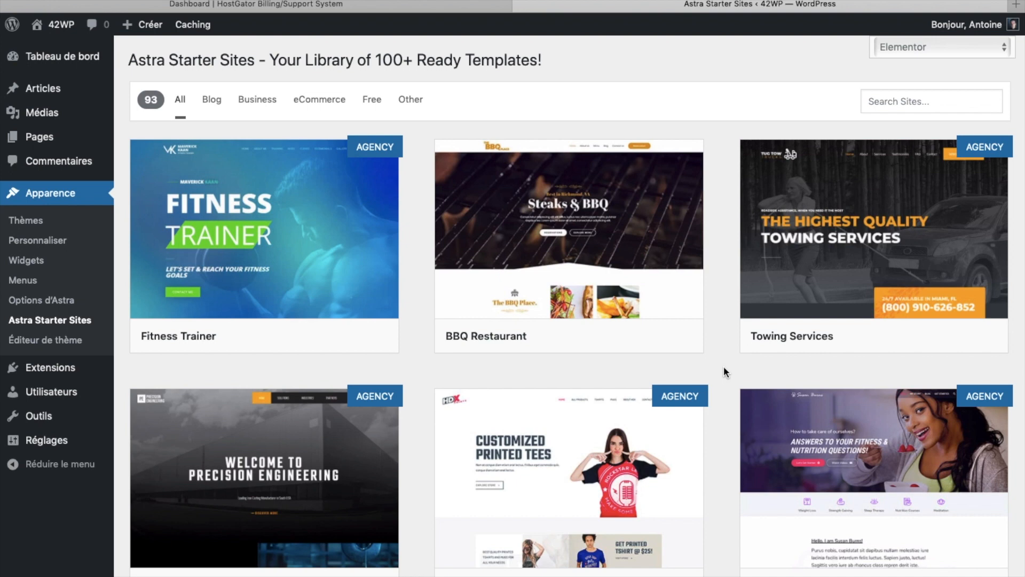
Filter the Astra starter templates to the 9 eCommerce designs and preview Brandstore.
scroll(723, 371, down, 1)
scroll(724, 368, down, 5)
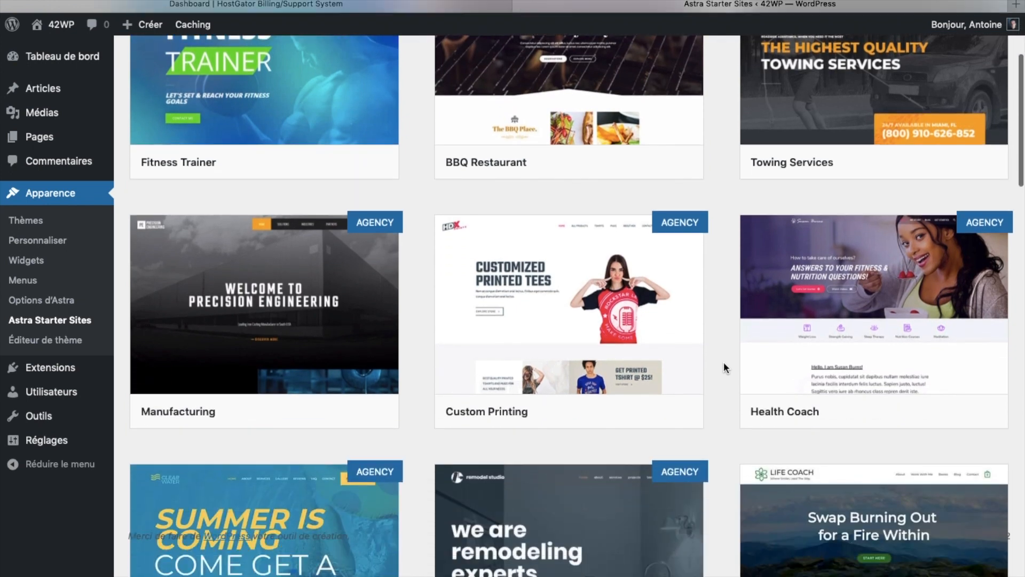
scroll(724, 368, up, 5)
scroll(416, 427, down, 4)
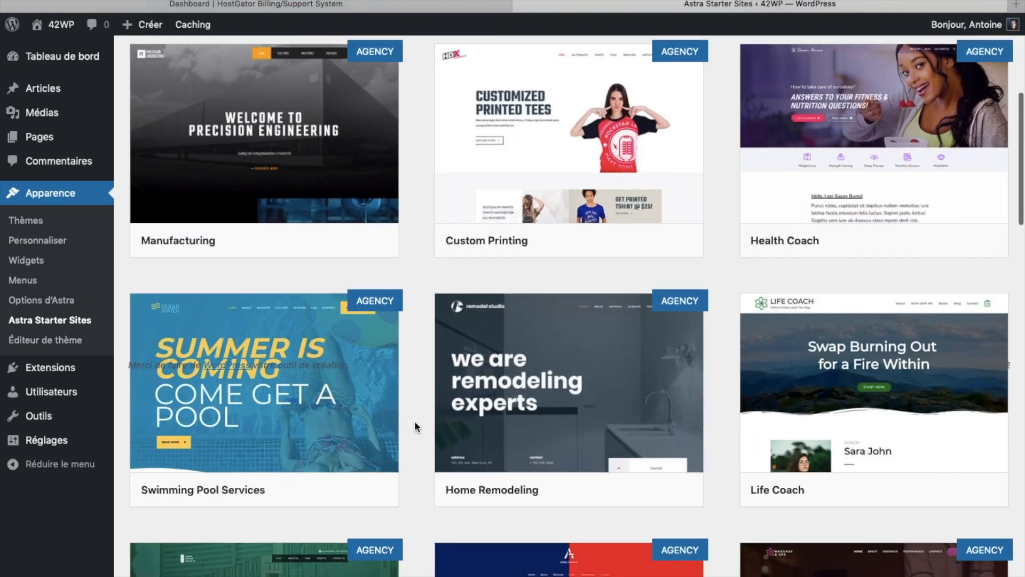
scroll(417, 426, down, 5)
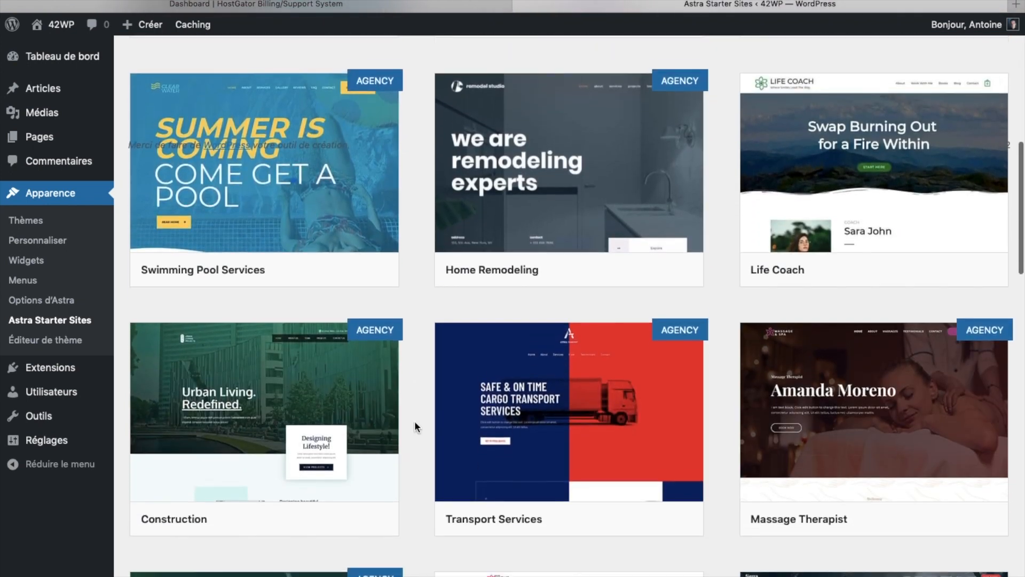
scroll(415, 422, down, 5)
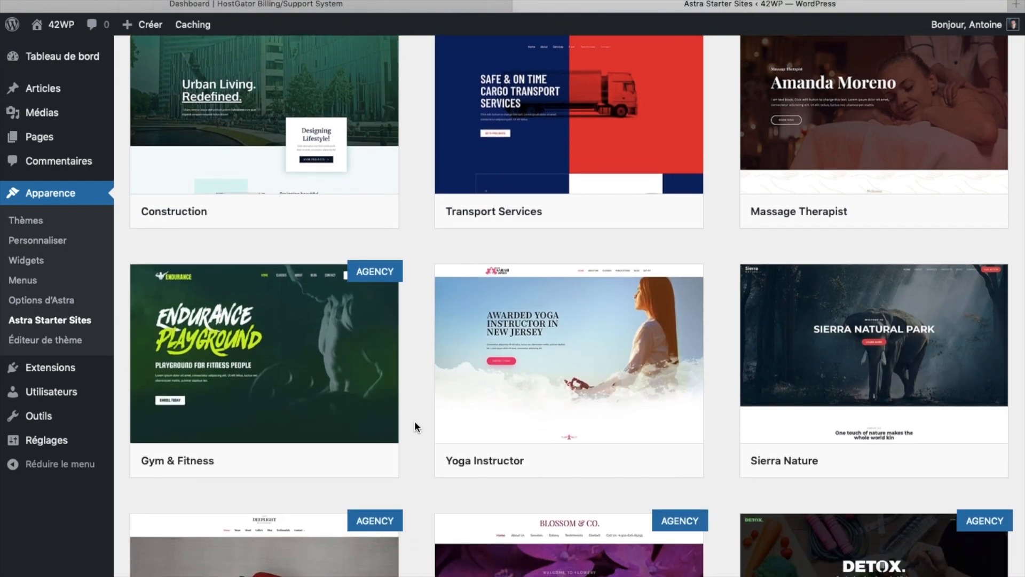
scroll(415, 424, down, 1)
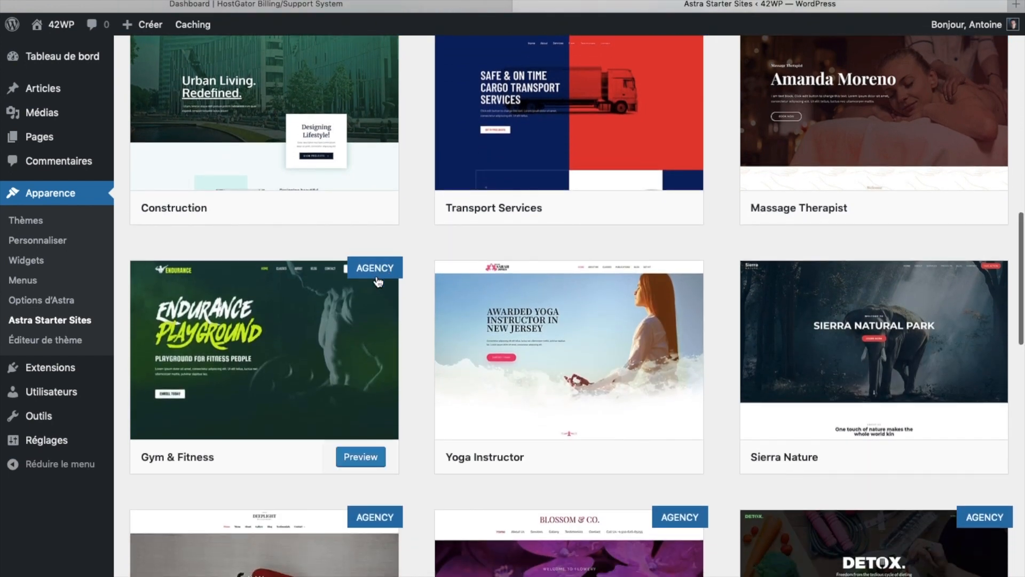
scroll(723, 536, down, 5)
scroll(723, 536, down, 3)
scroll(723, 536, down, 8)
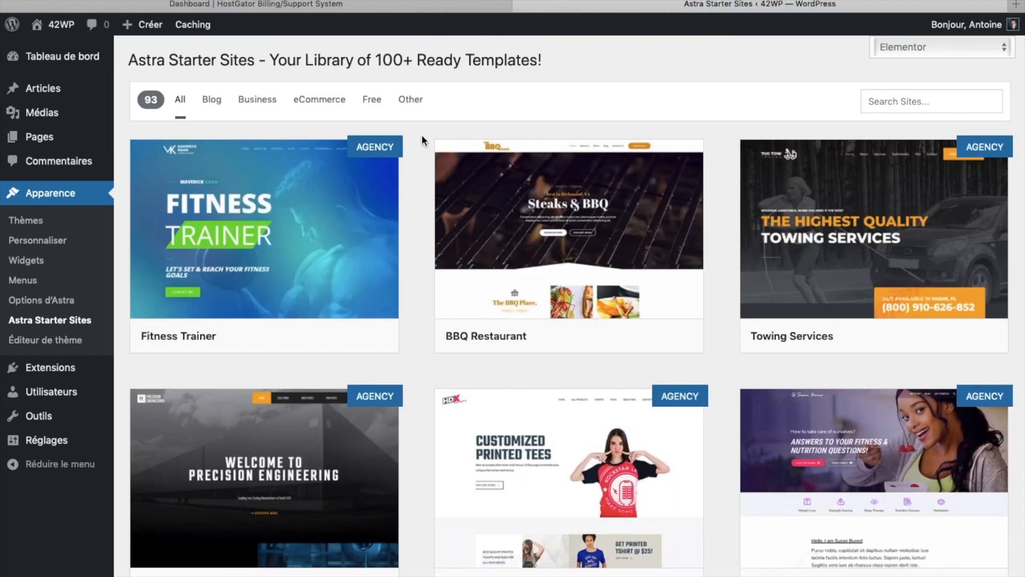
click(321, 105)
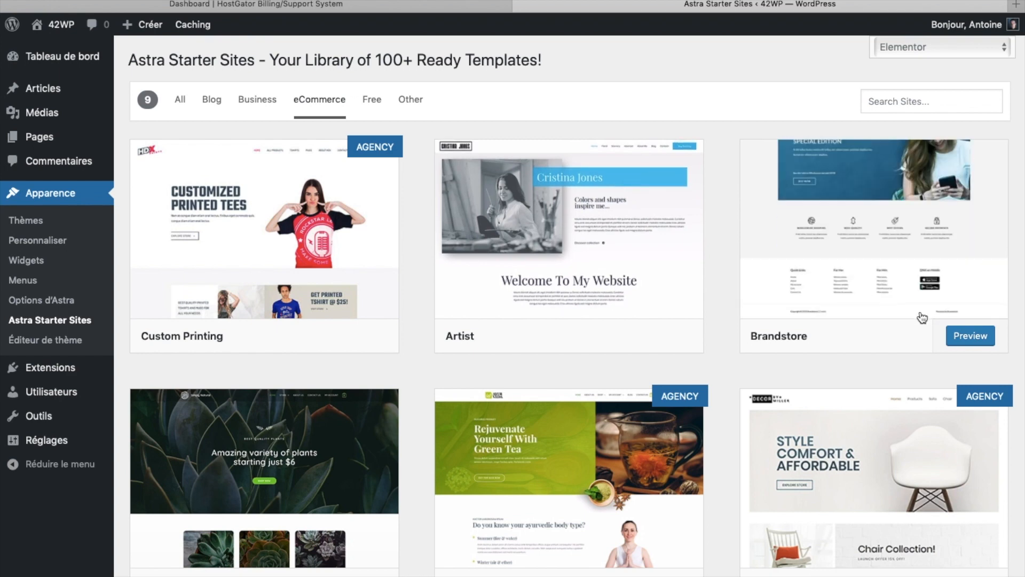
click(971, 337)
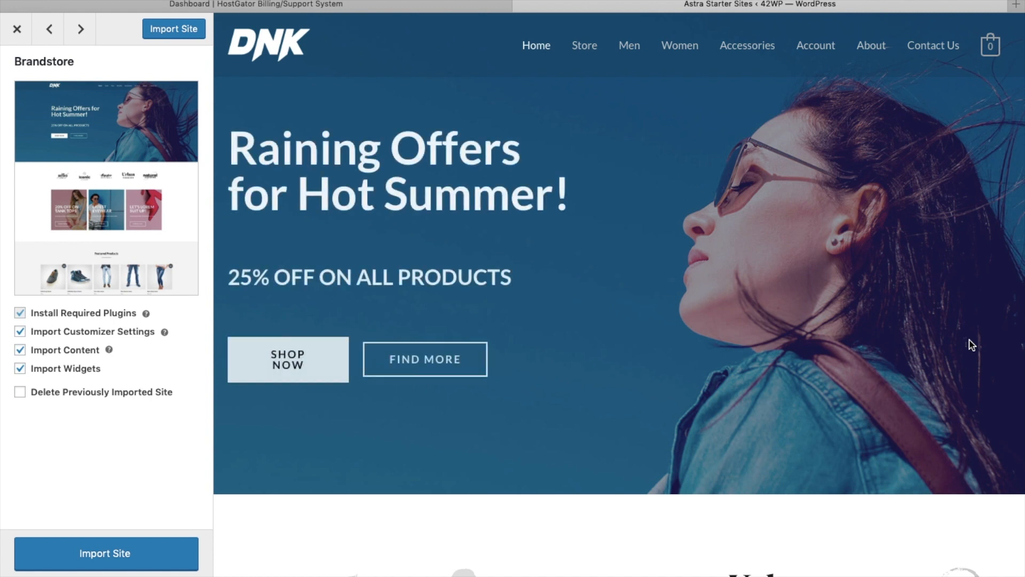
Tour the Brandstore demo's Contact Us, Women, Men, Store and Home pages.
click(939, 51)
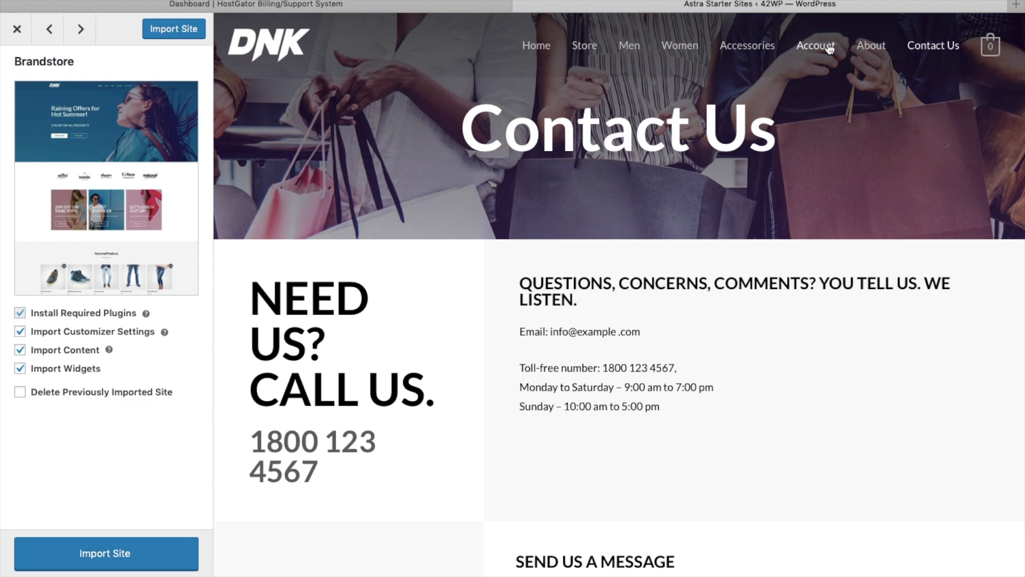
click(680, 46)
click(630, 47)
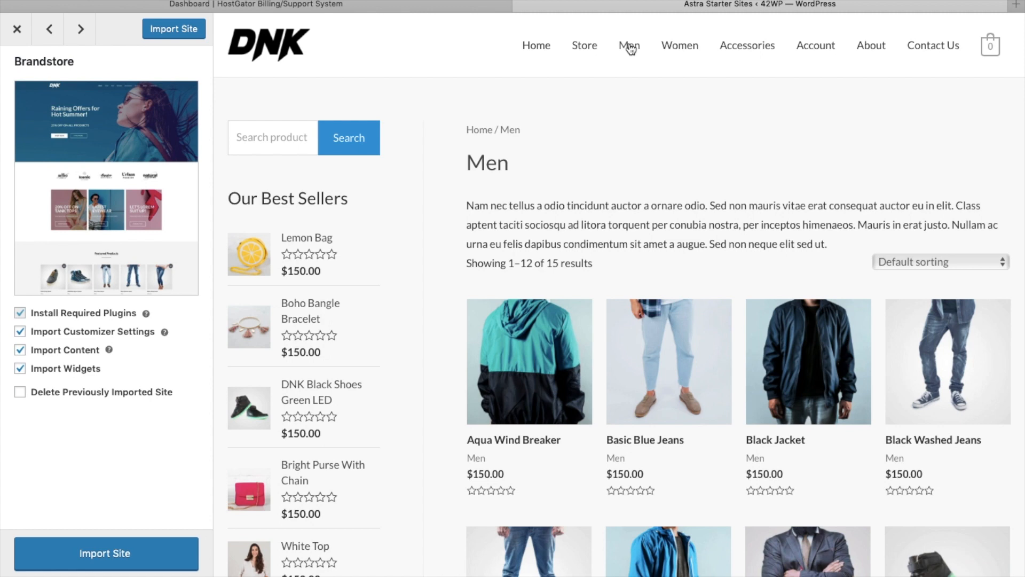
click(585, 47)
click(536, 46)
Scroll through the demo home page and import Brandstore as the site.
scroll(445, 251, down, 15)
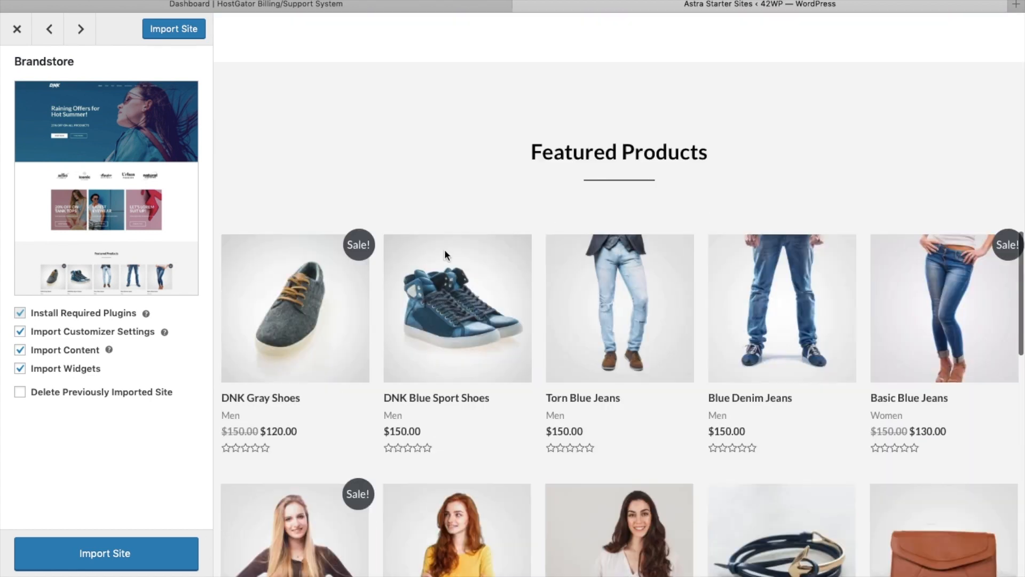
scroll(446, 256, down, 10)
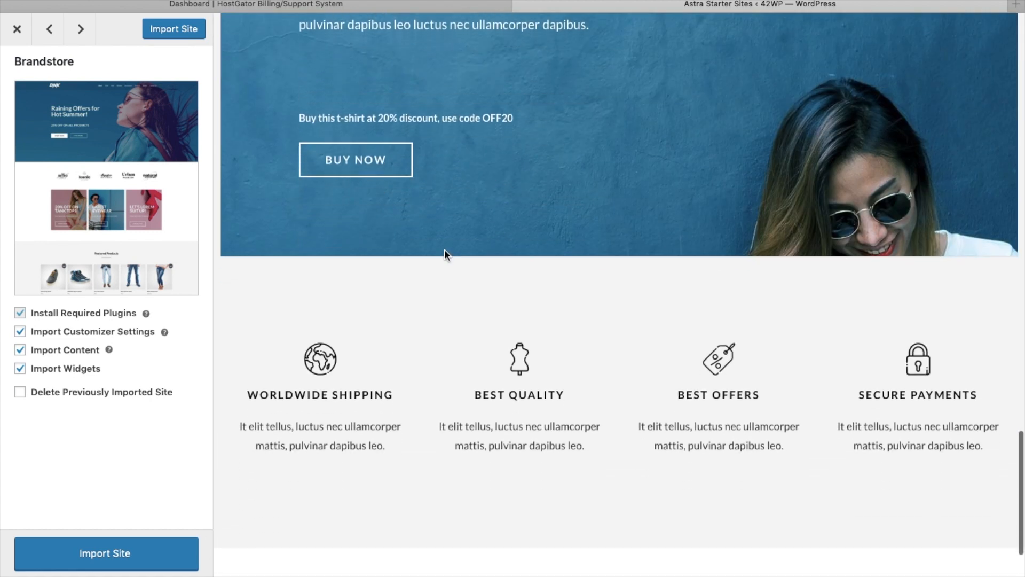
scroll(445, 248, up, 20)
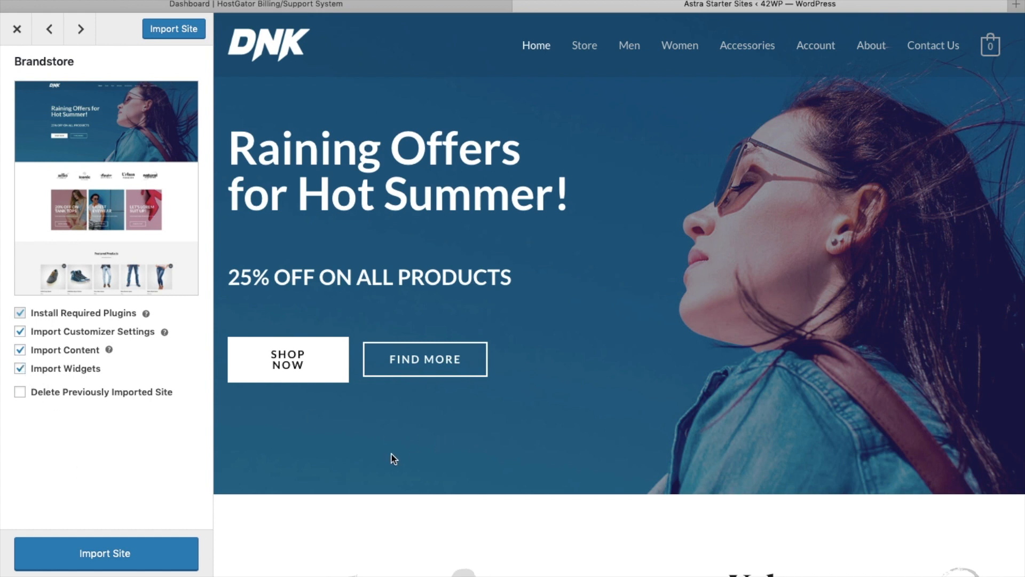
click(107, 561)
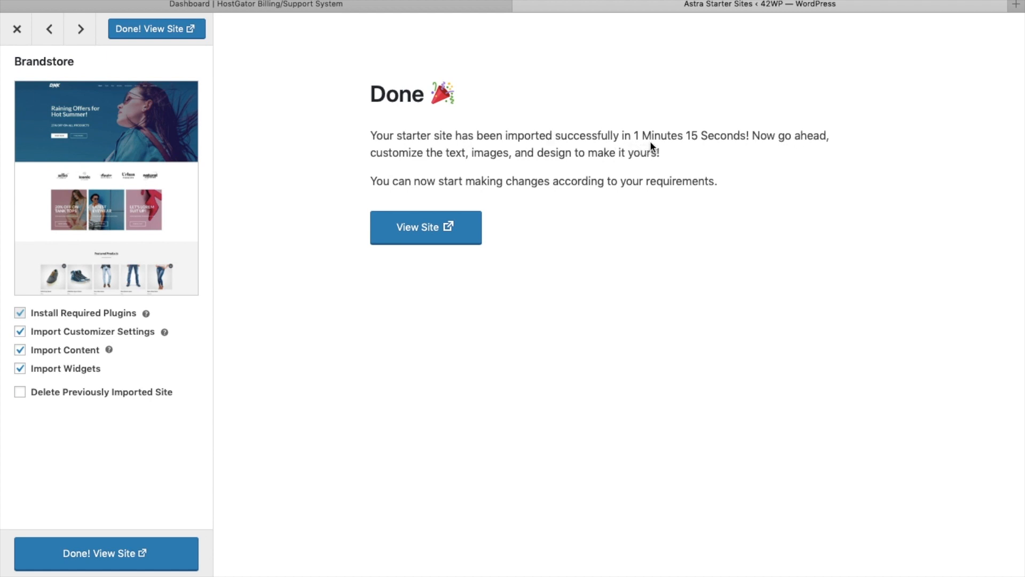
Open the freshly imported Brandstore site from the Done screen in a new tab.
click(420, 231)
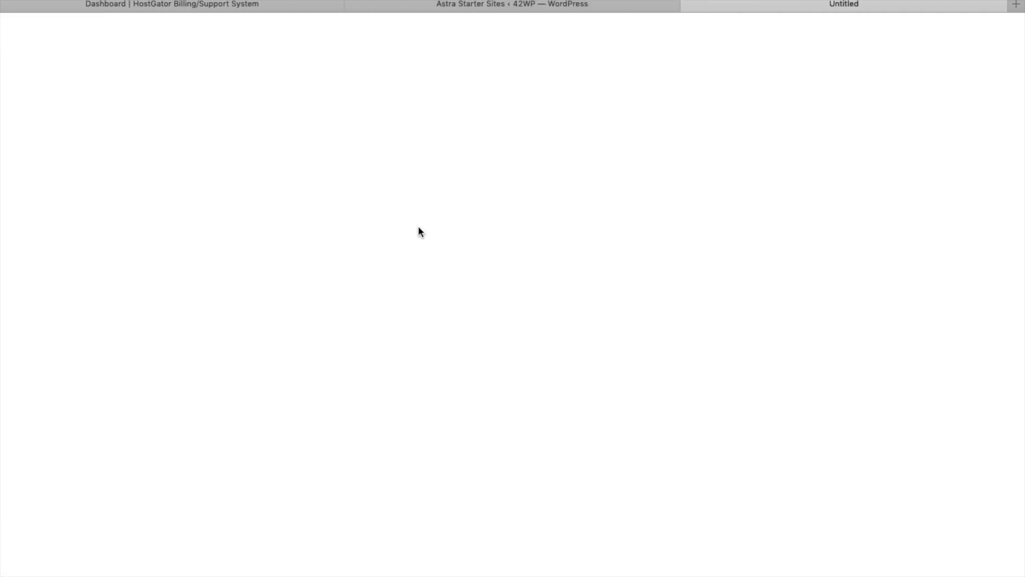
Review the DNK homepage down to Featured Products, then return to the top via the logo.
scroll(500, 149, down, 5)
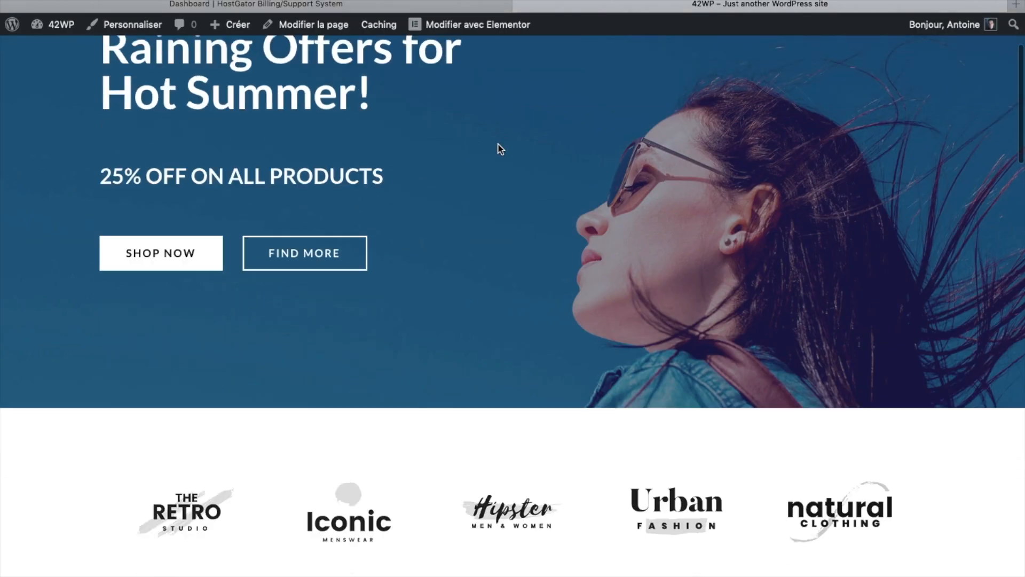
scroll(500, 148, down, 10)
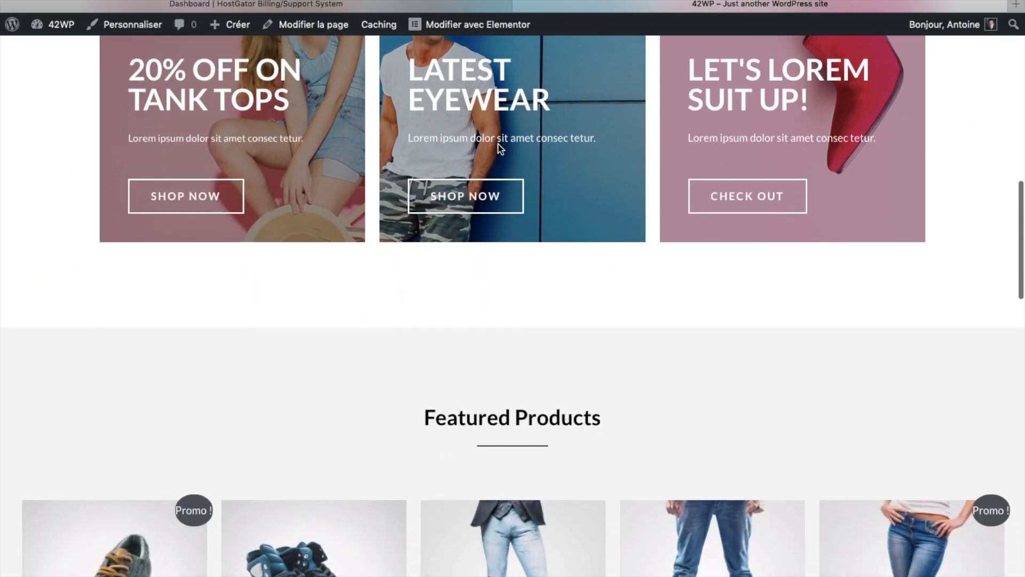
scroll(498, 143, down, 8)
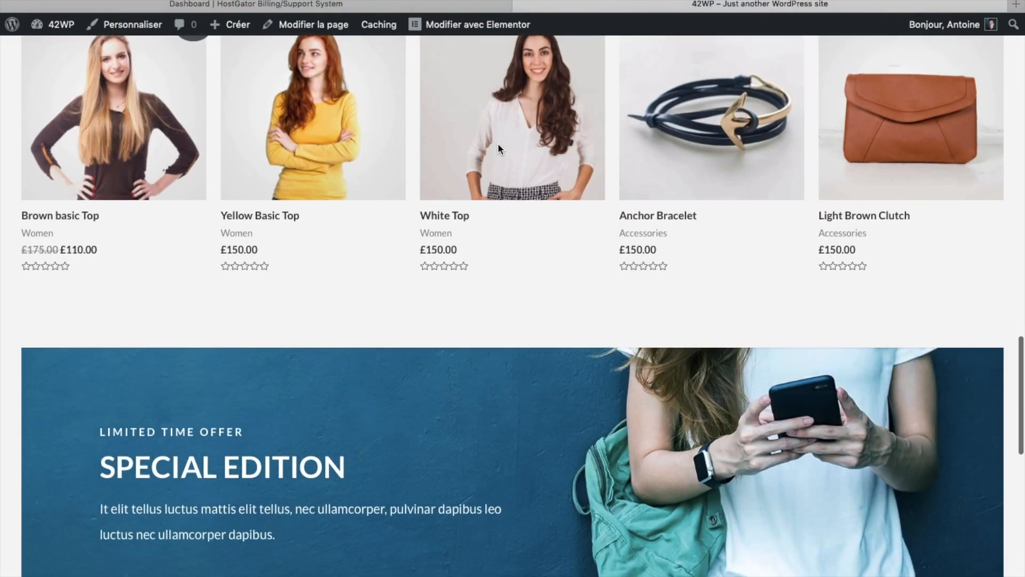
click(103, 73)
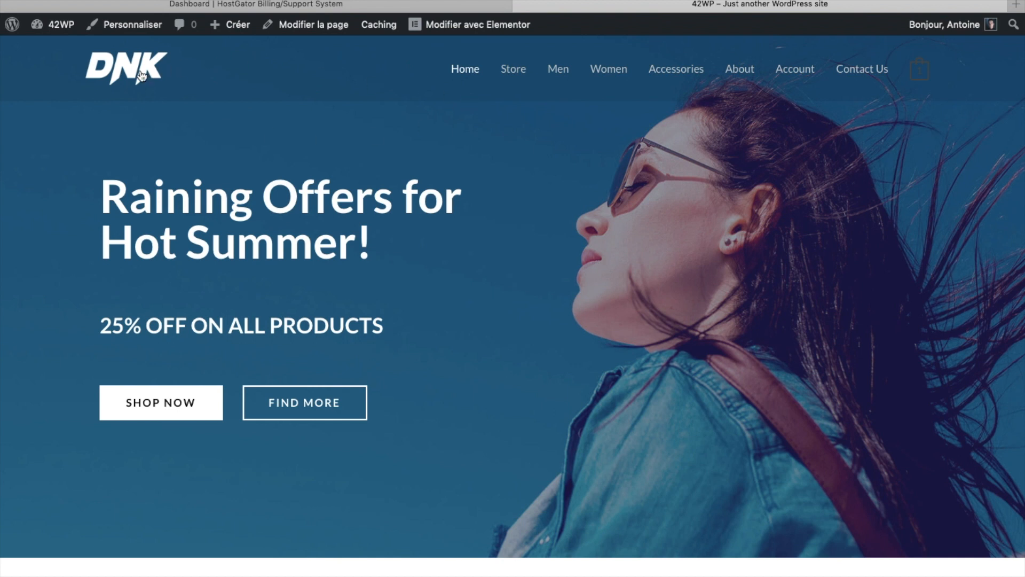
Navigate the customizer to Mise en page > En-tête > Identité du site.
click(134, 25)
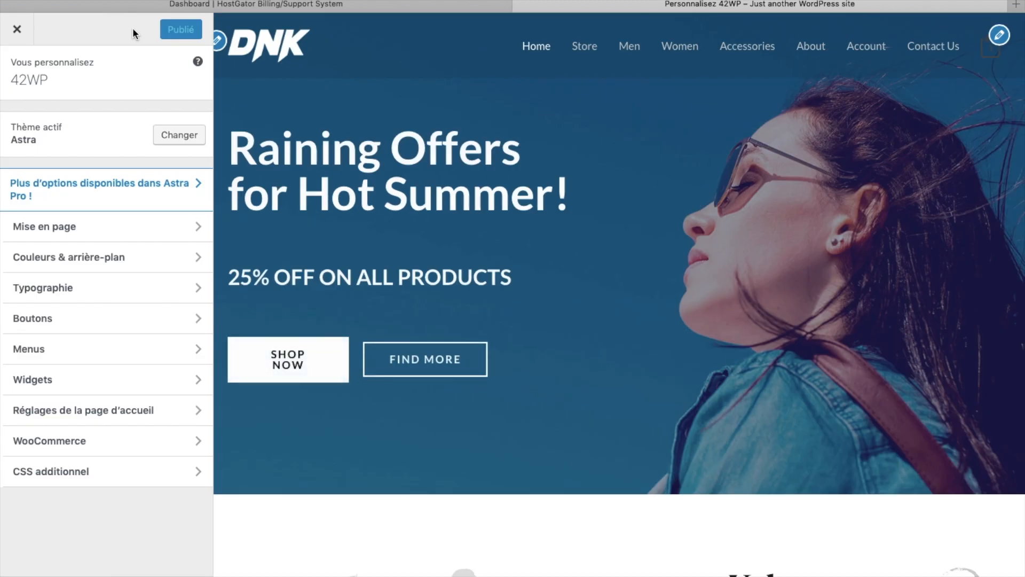
click(88, 227)
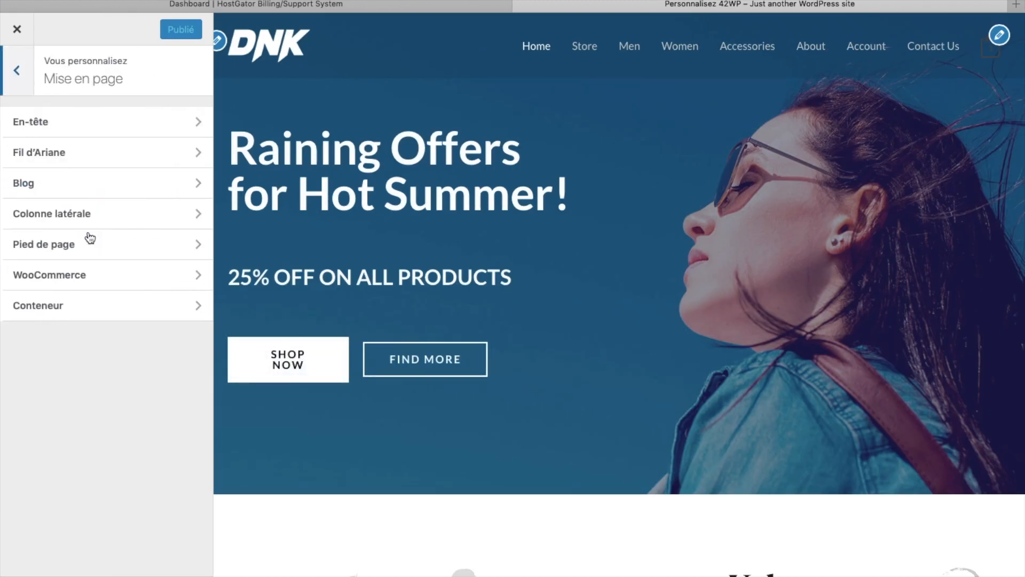
click(64, 120)
click(78, 125)
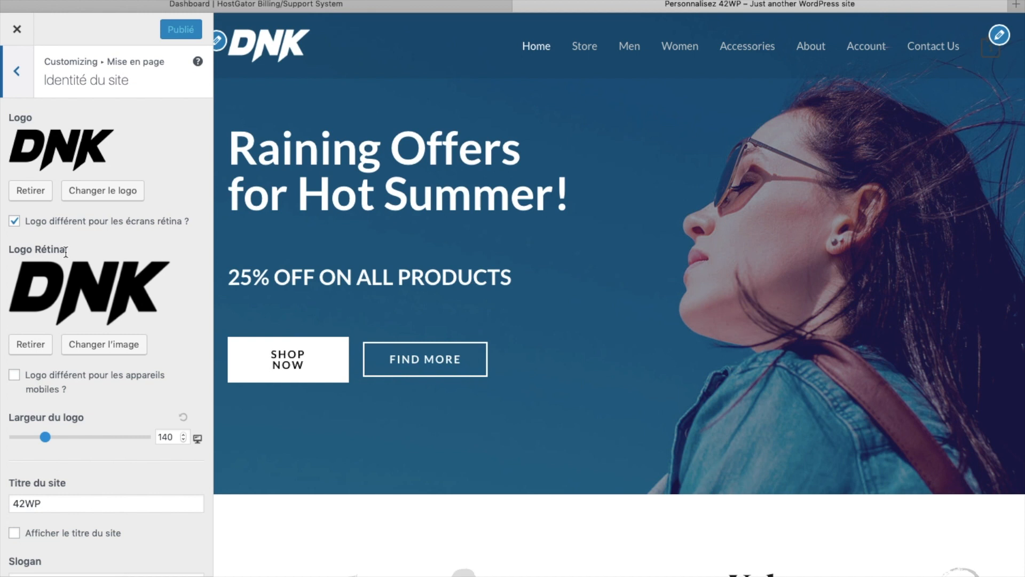
click(16, 222)
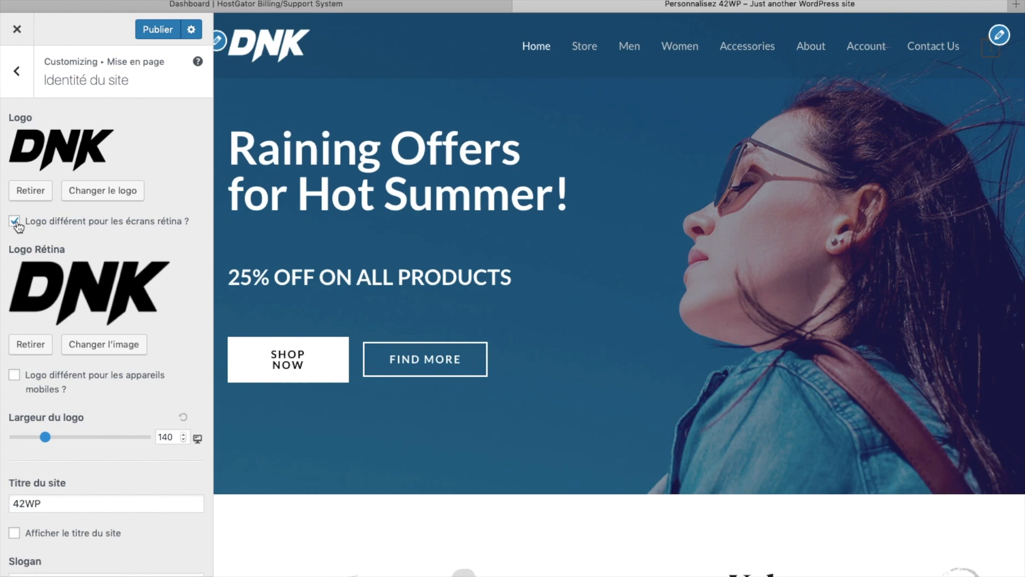
Open the LogoMakr website in a new browser tab.
key(super+t)
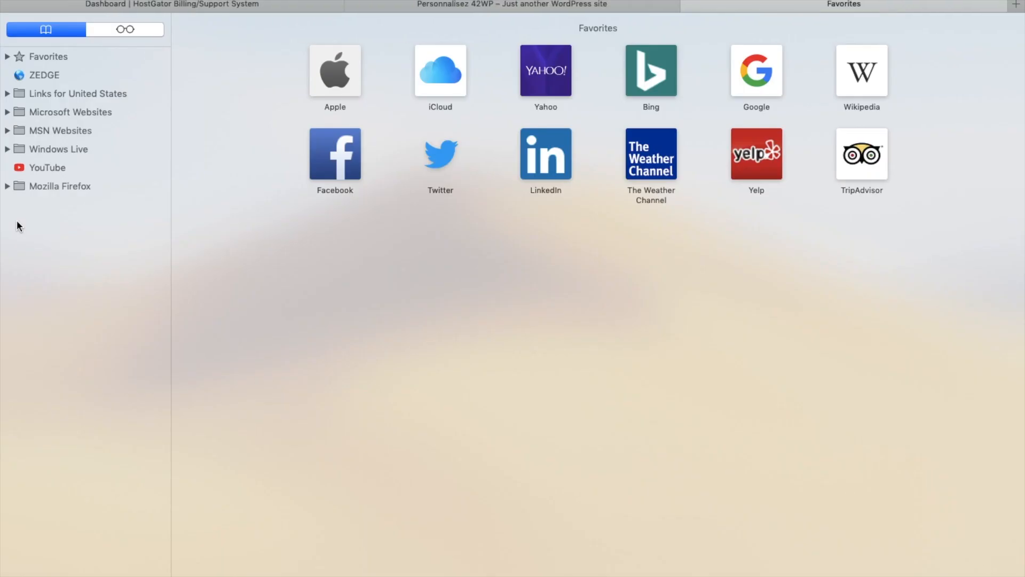
text(LOGOM)
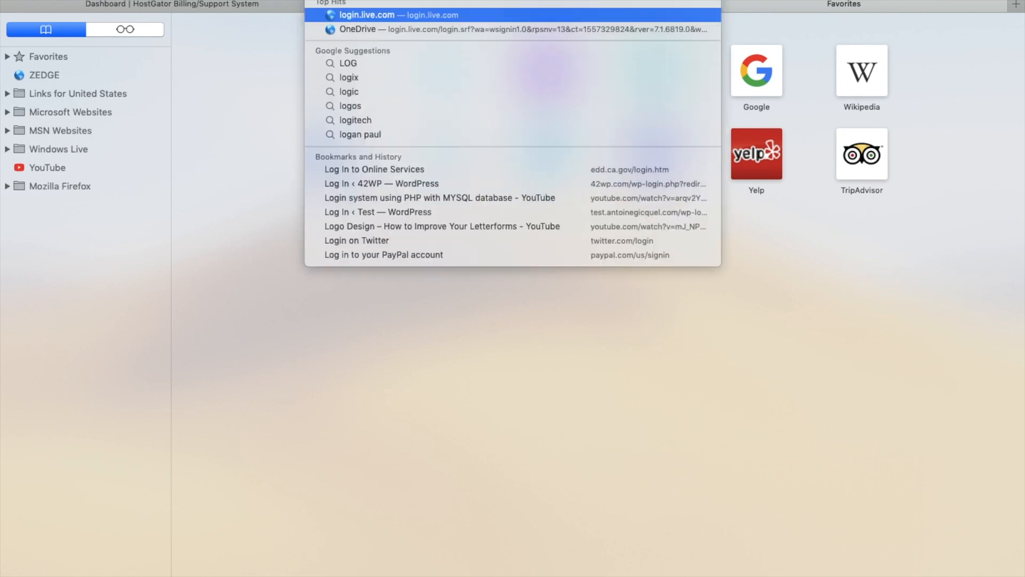
text(AKR)
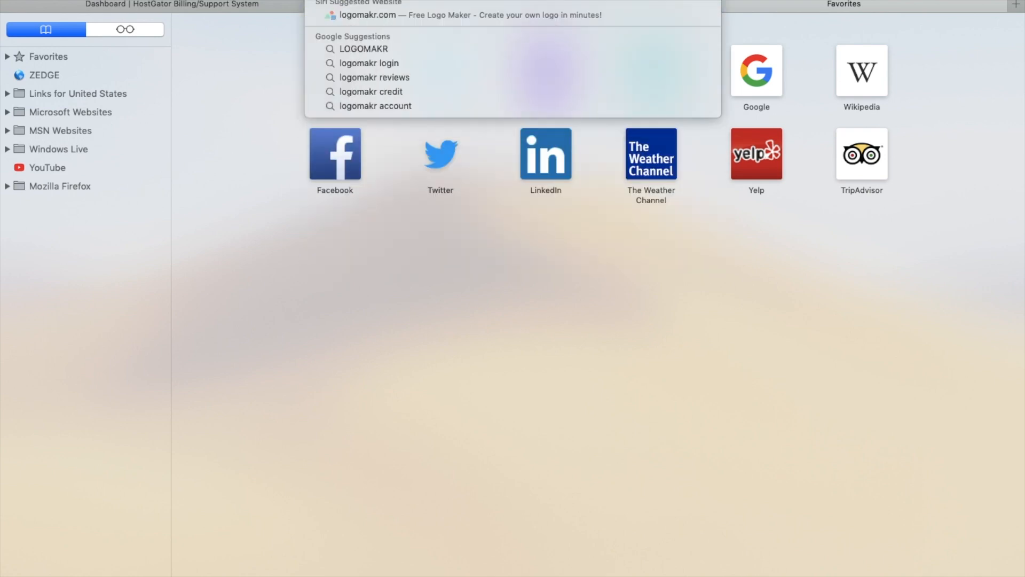
key(Return)
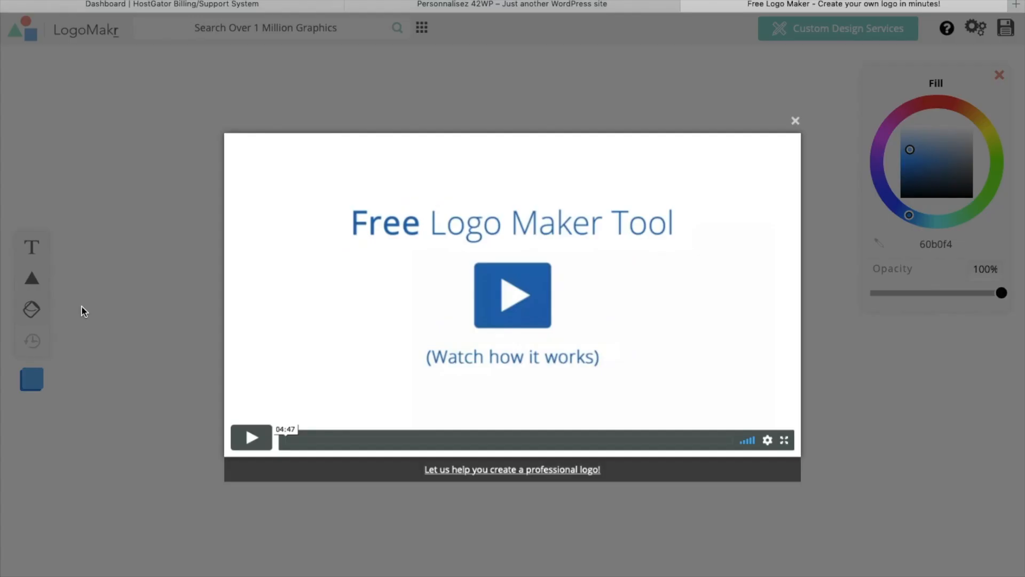
Dismiss the intro tips, then move the diamond next to the 42WP text and shrink it.
click(796, 122)
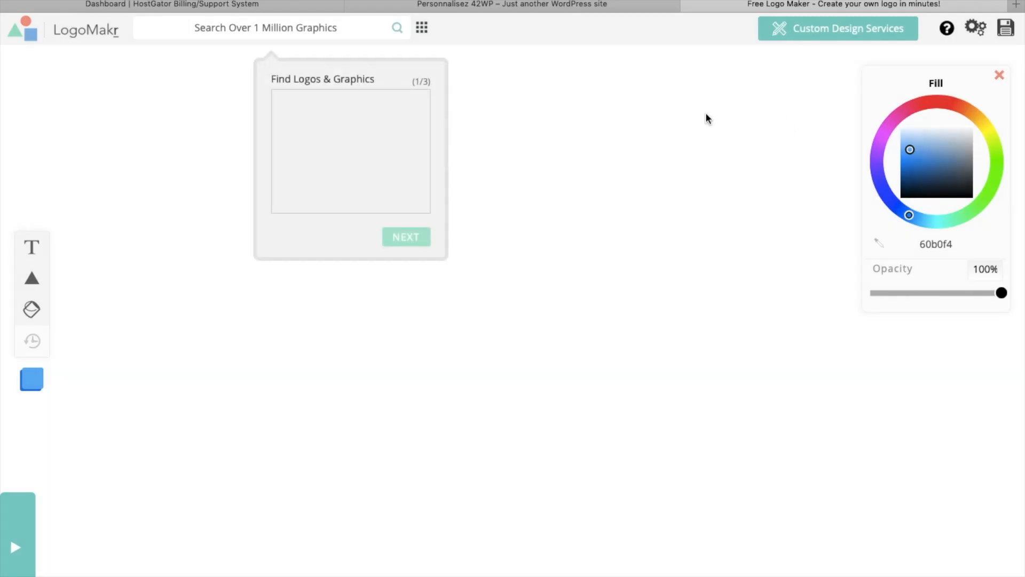
click(485, 223)
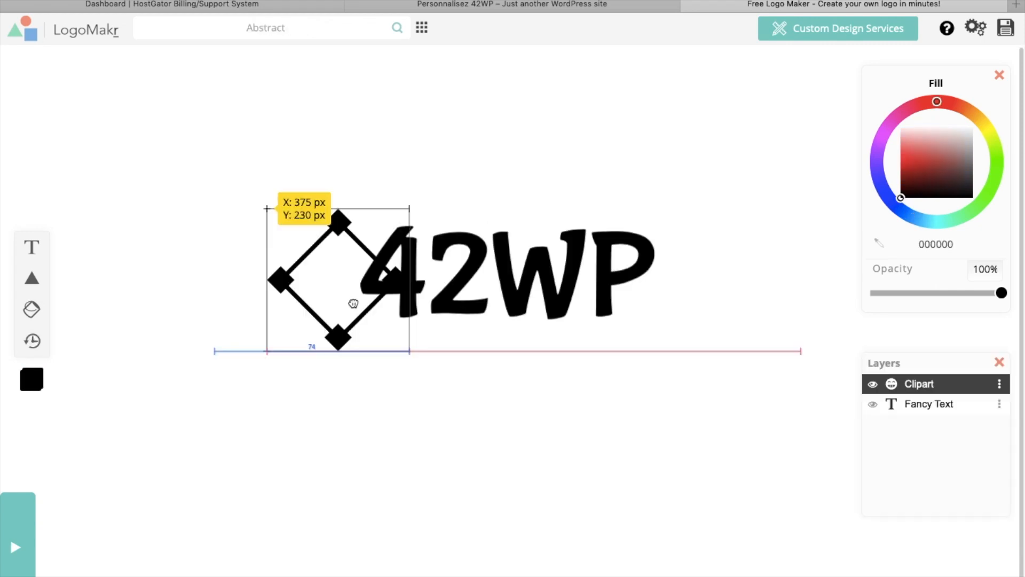
drag(352, 300, 310, 295)
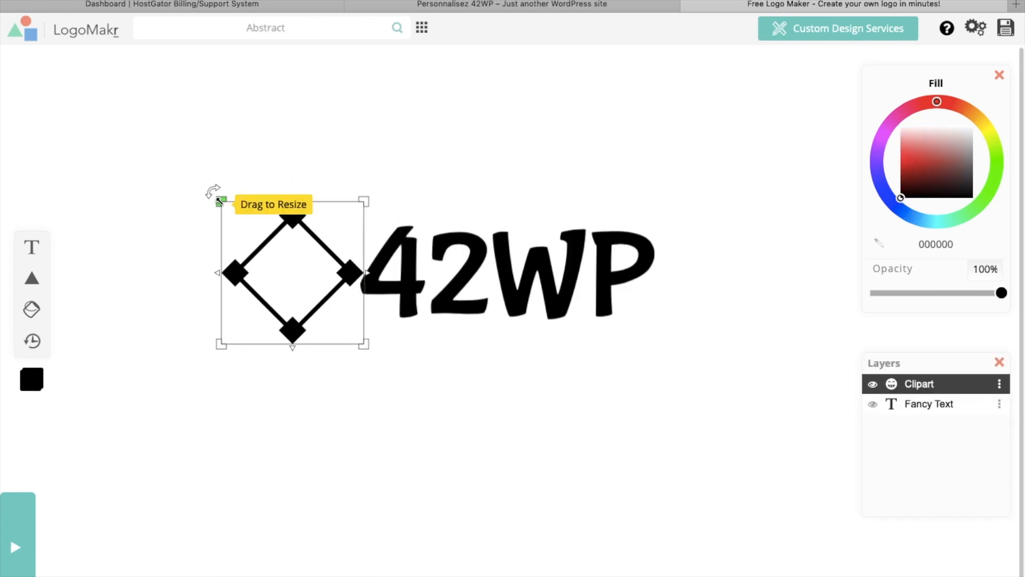
drag(217, 195, 251, 219)
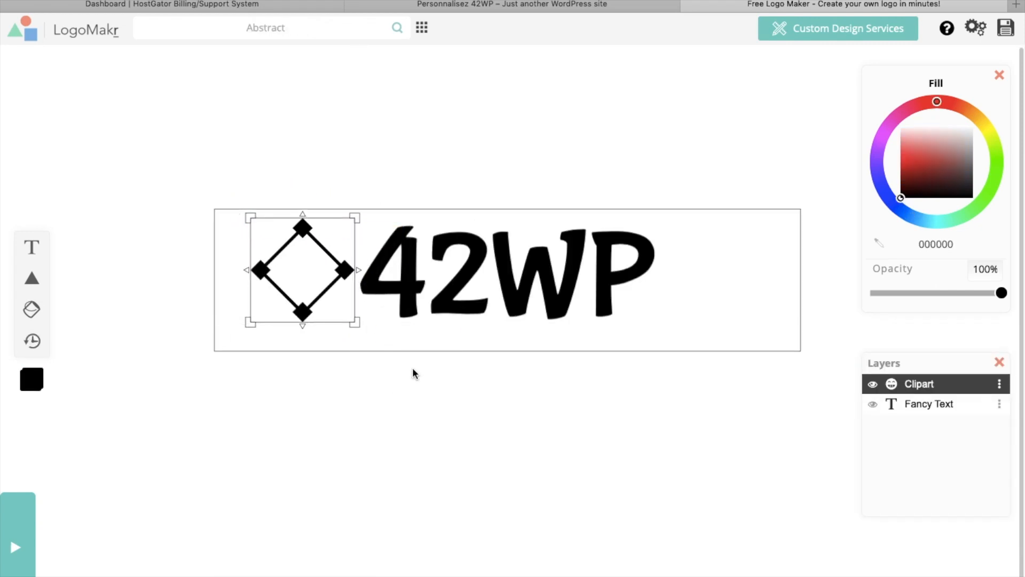
click(508, 390)
click(273, 245)
drag(251, 220, 257, 225)
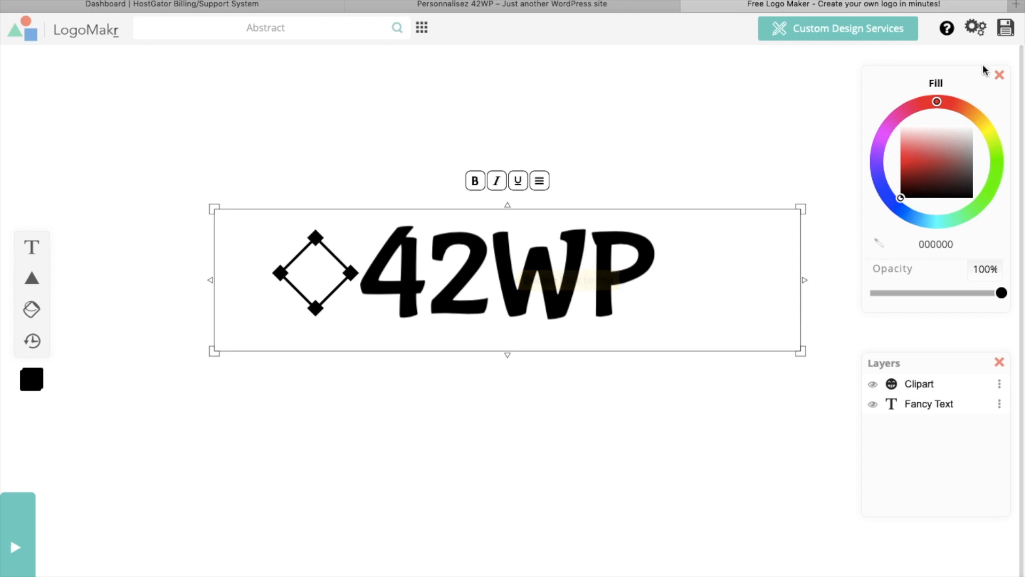
Download the logo as a free low-resolution file.
click(1006, 27)
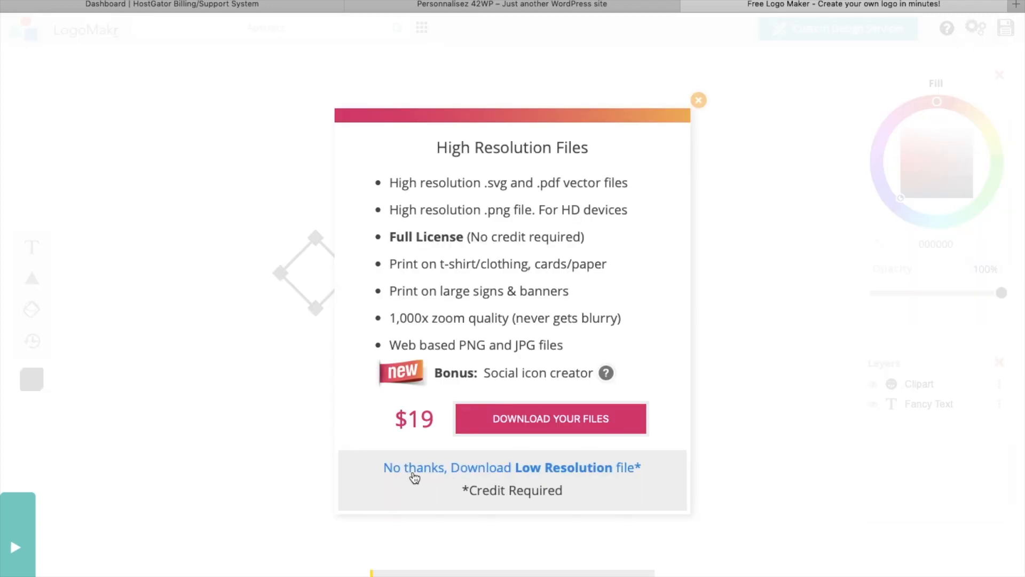
click(412, 473)
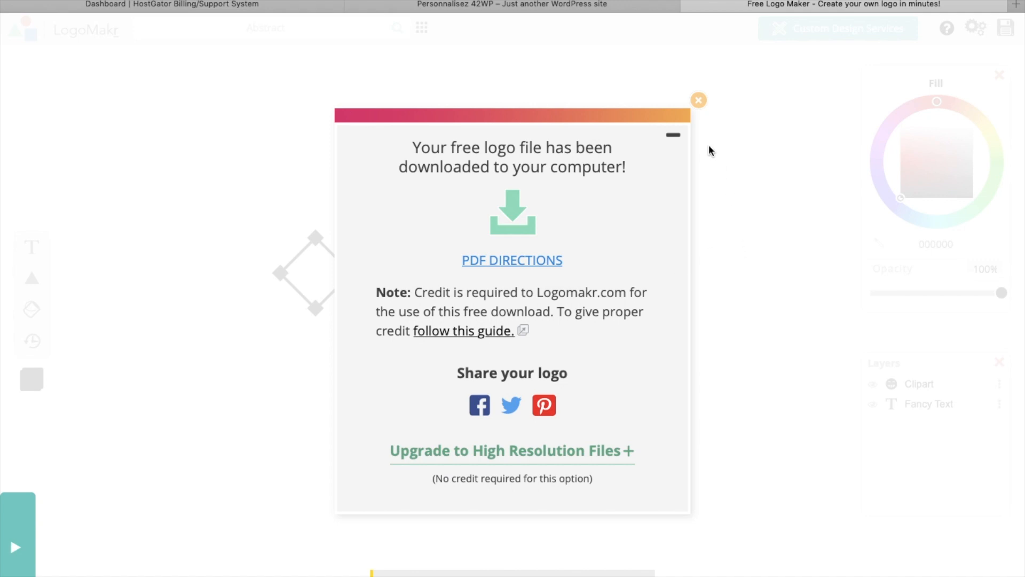
click(700, 101)
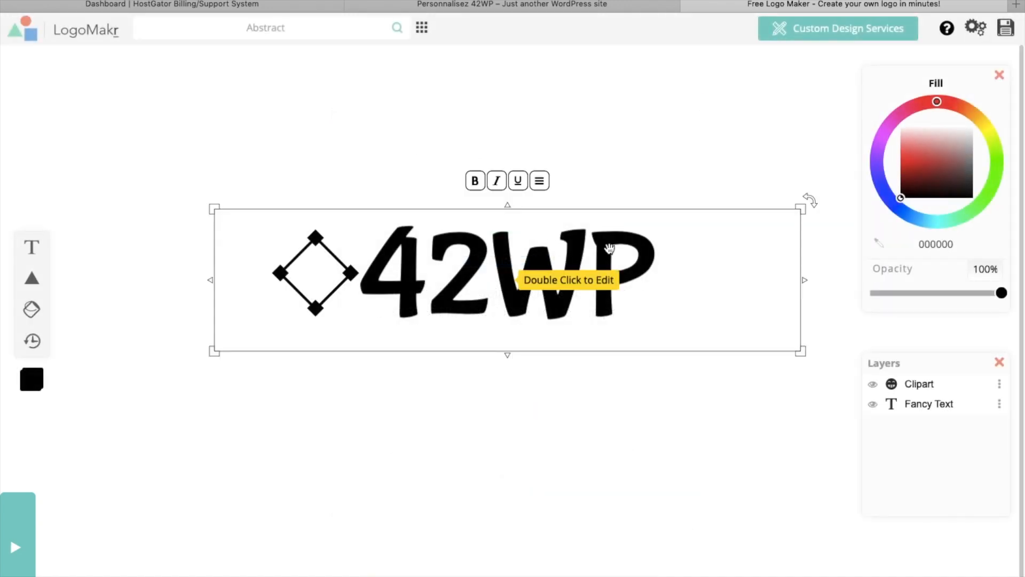
click(609, 250)
Fill both the 42WP text and the diamond with white (ffffff).
drag(919, 200, 974, 125)
click(351, 272)
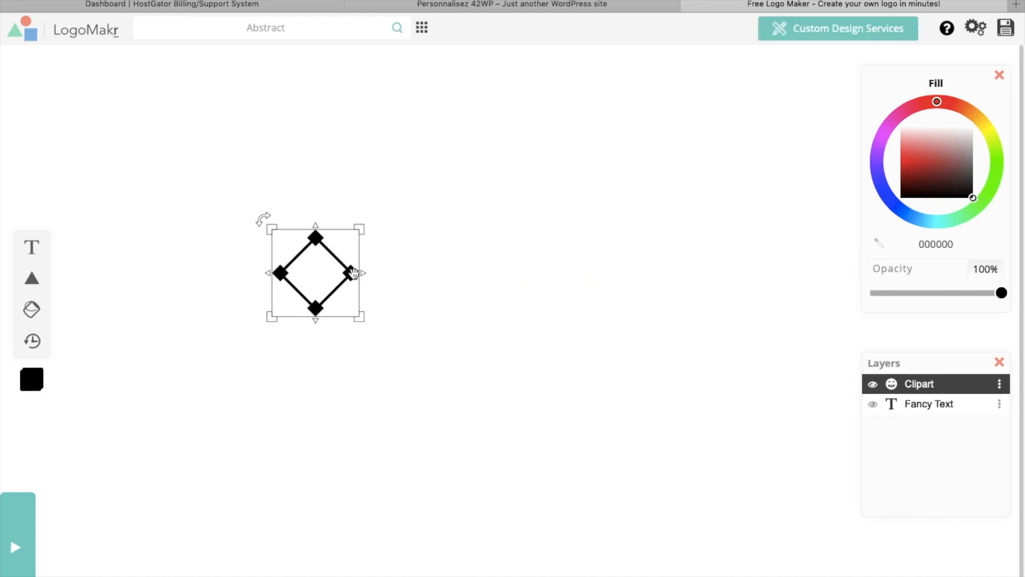
drag(973, 196, 980, 107)
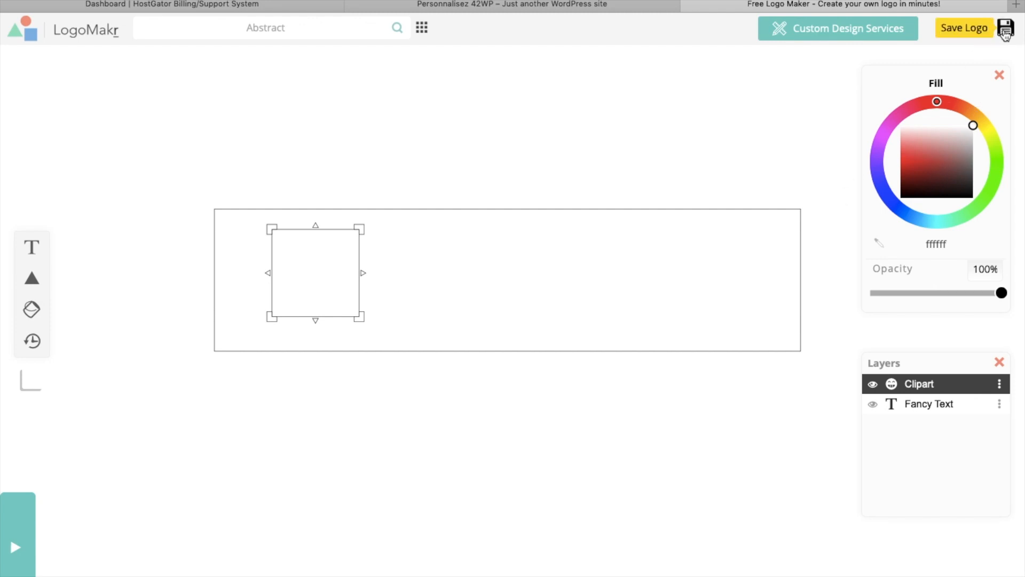
Download the white logo as a low-resolution file and close LogoMakr.
click(1005, 32)
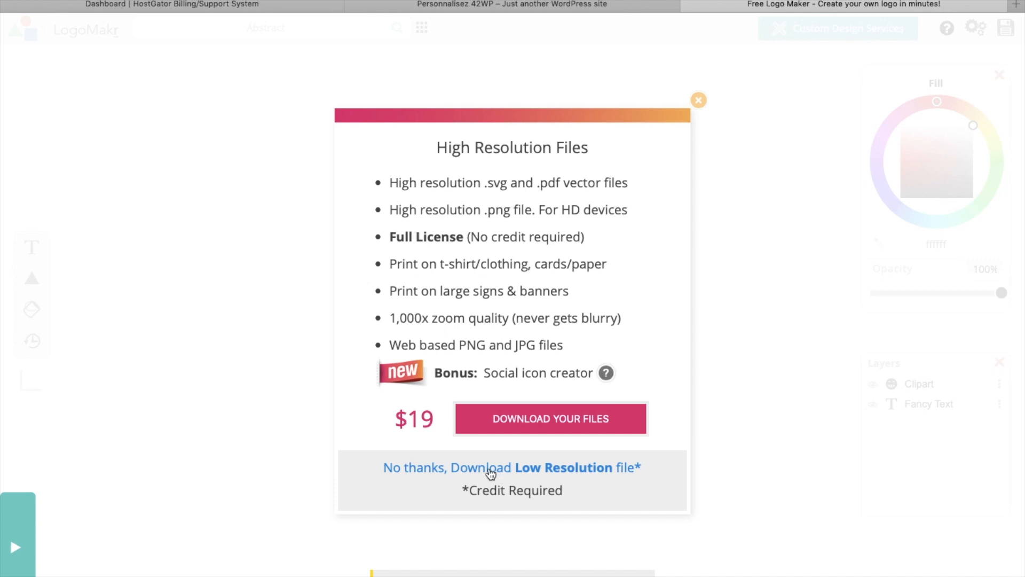
click(490, 473)
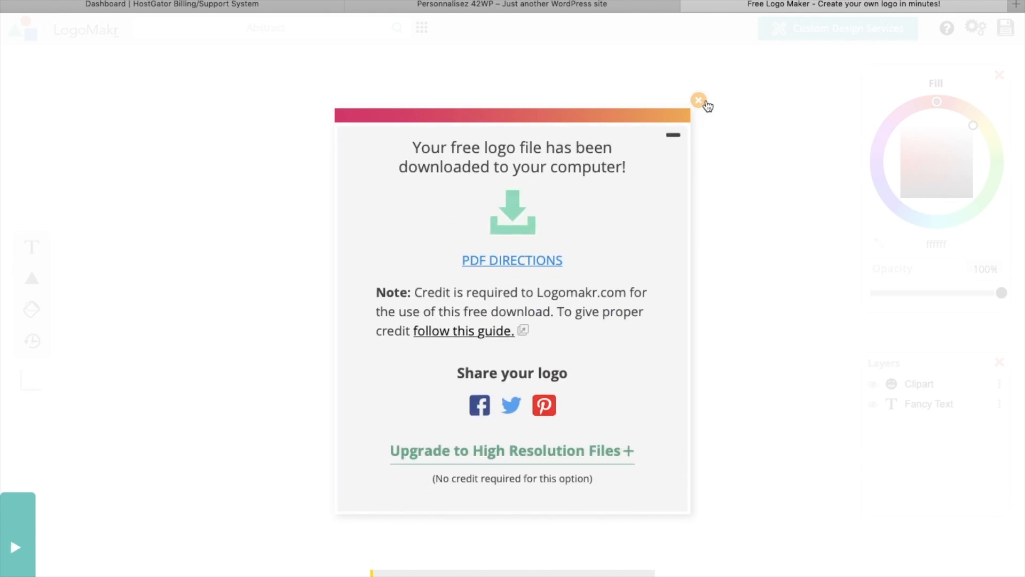
click(701, 102)
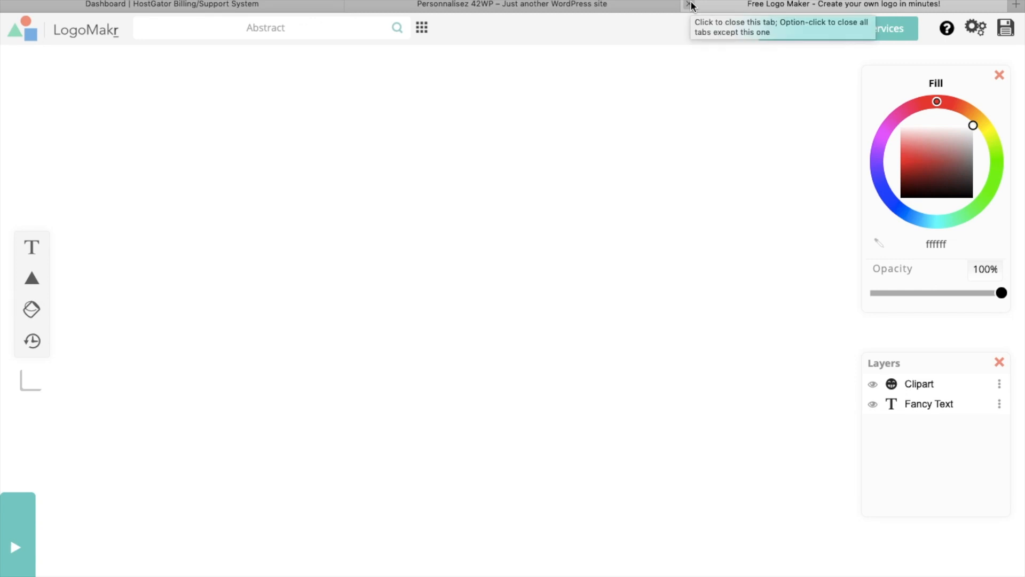
click(689, 5)
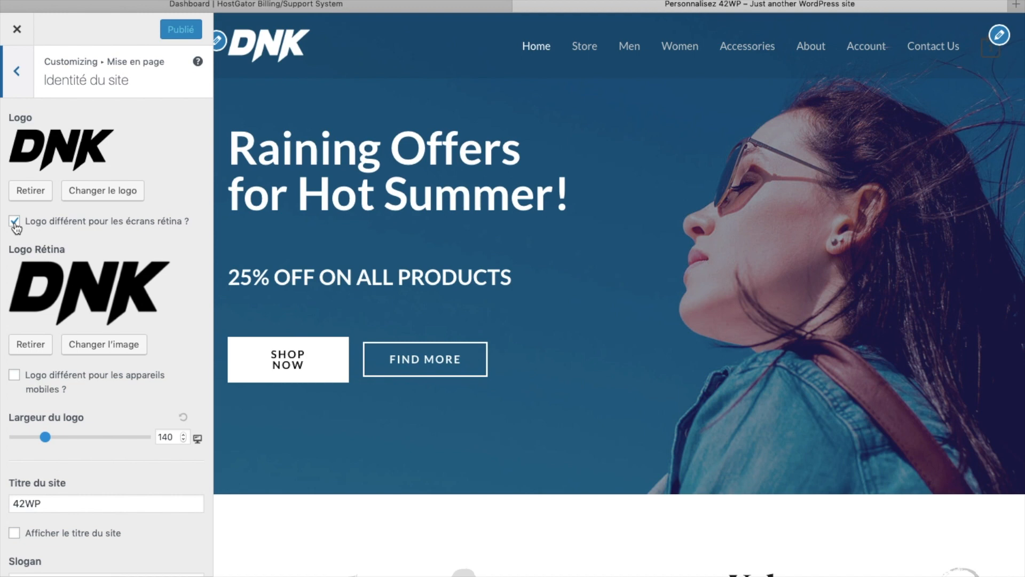
Disable the retina logo and set the uploaded black 42WP image as the uncropped site logo.
click(15, 222)
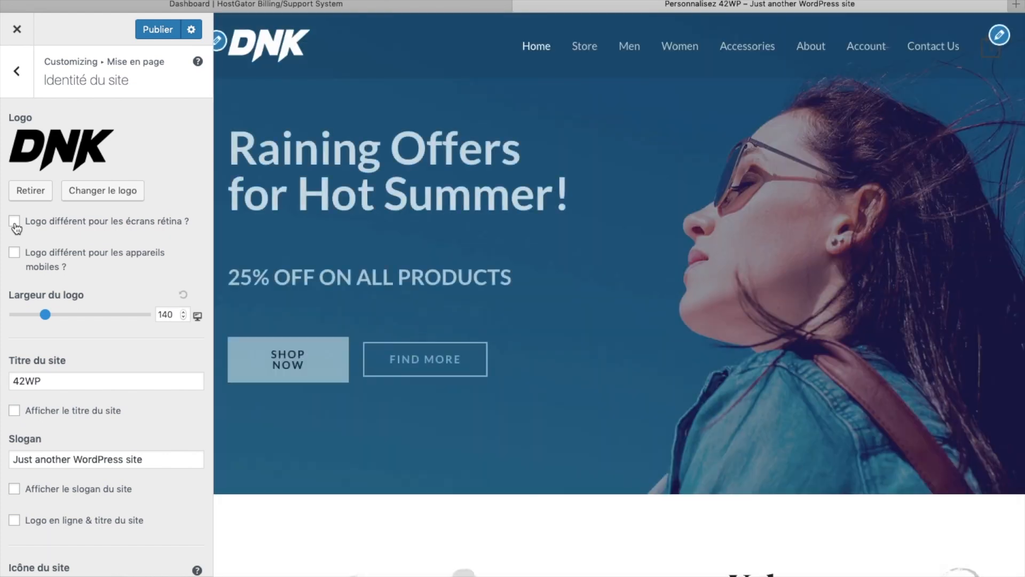
click(92, 192)
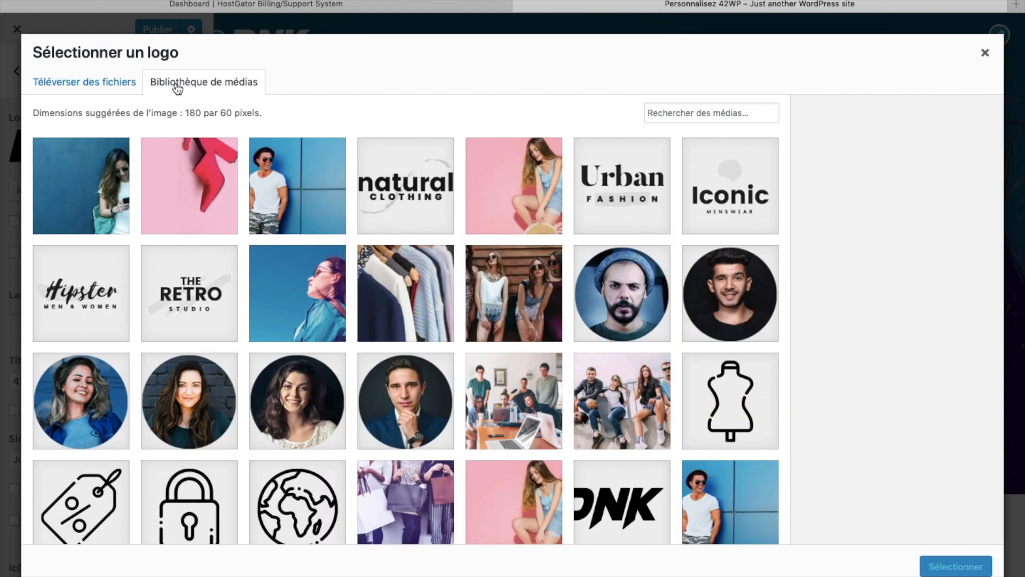
click(85, 93)
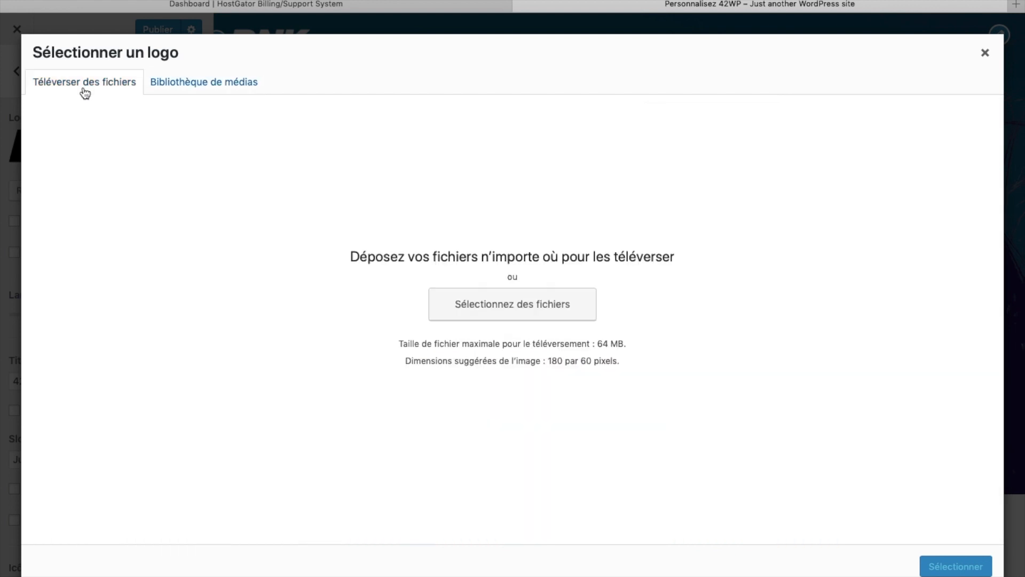
click(489, 311)
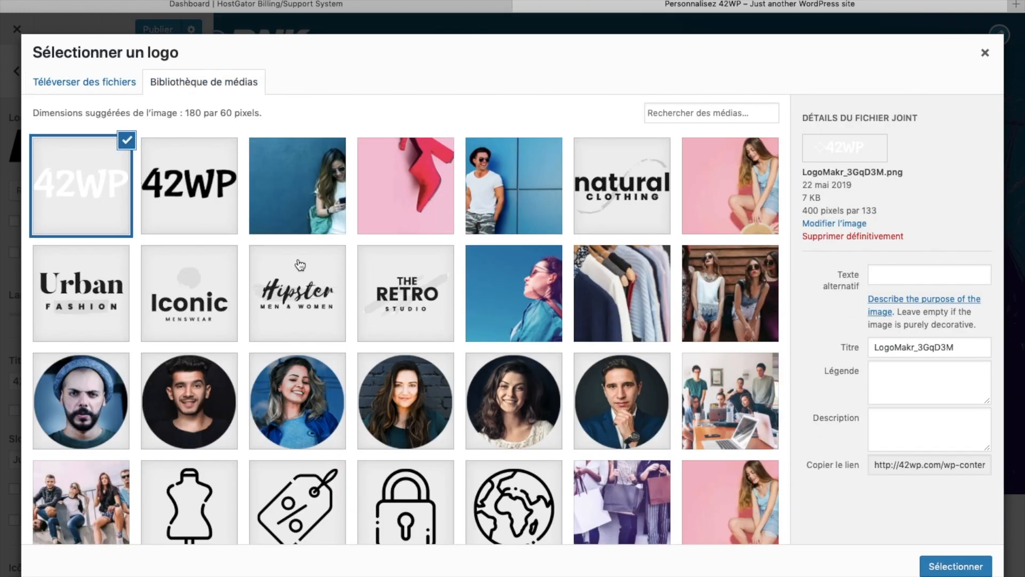
click(172, 195)
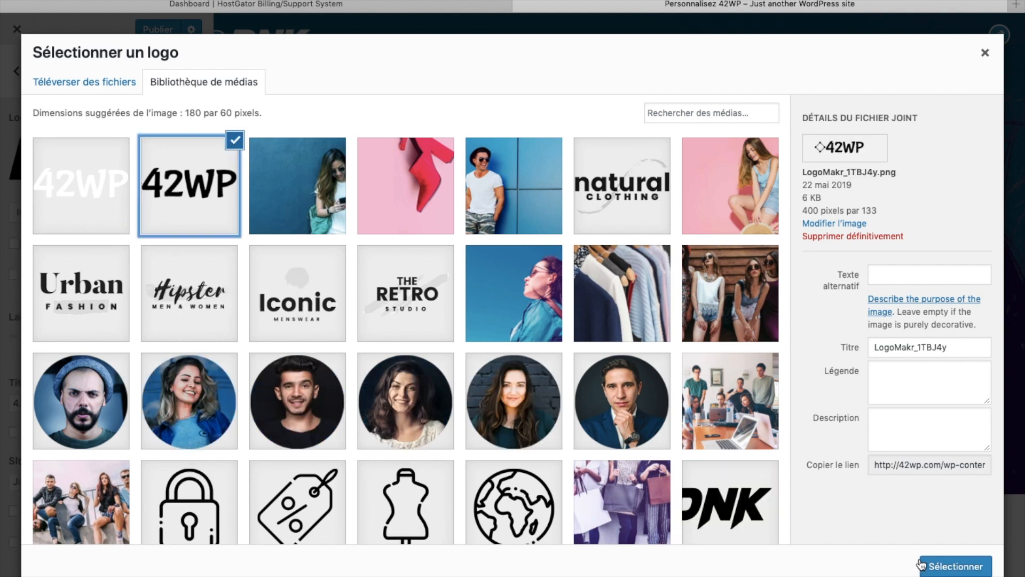
click(944, 567)
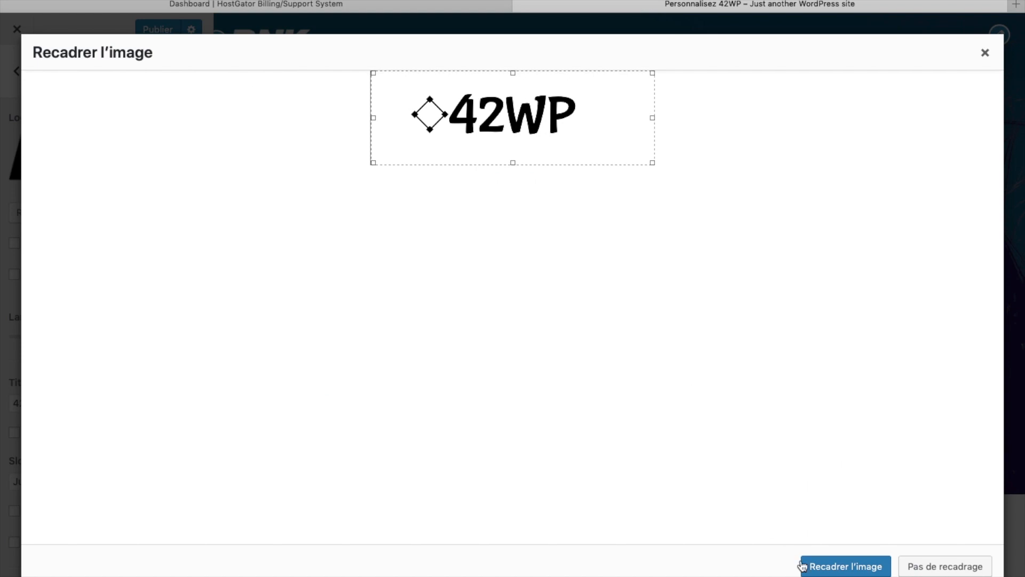
click(923, 569)
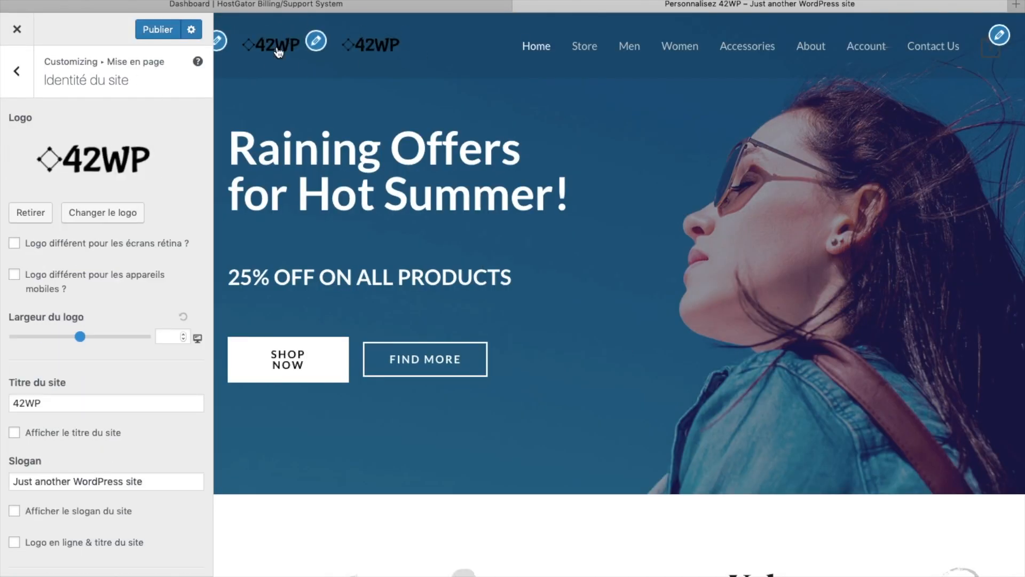
In the transparent header, turn off the retina logo and use the white 42WP logo.
click(16, 75)
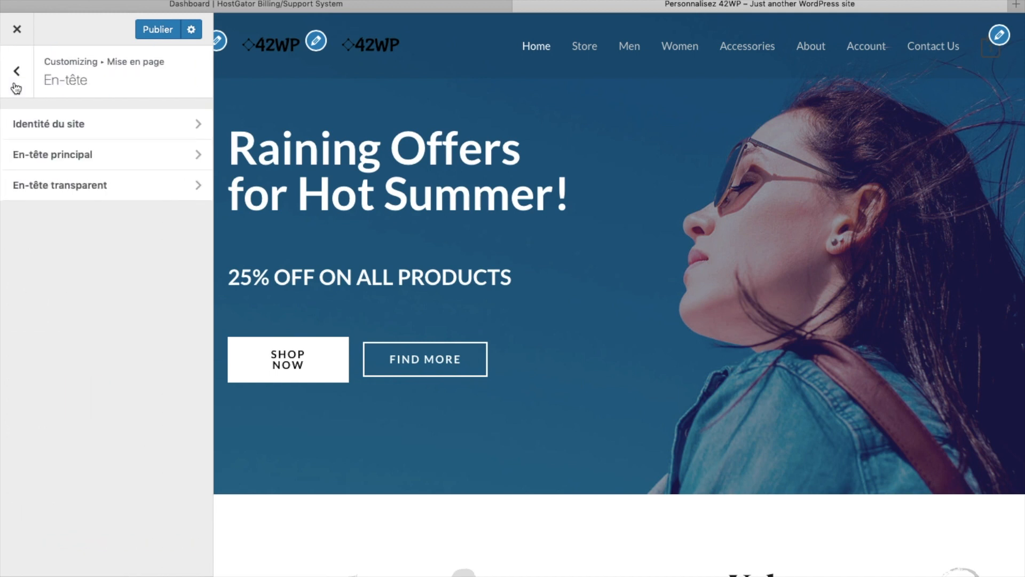
click(132, 197)
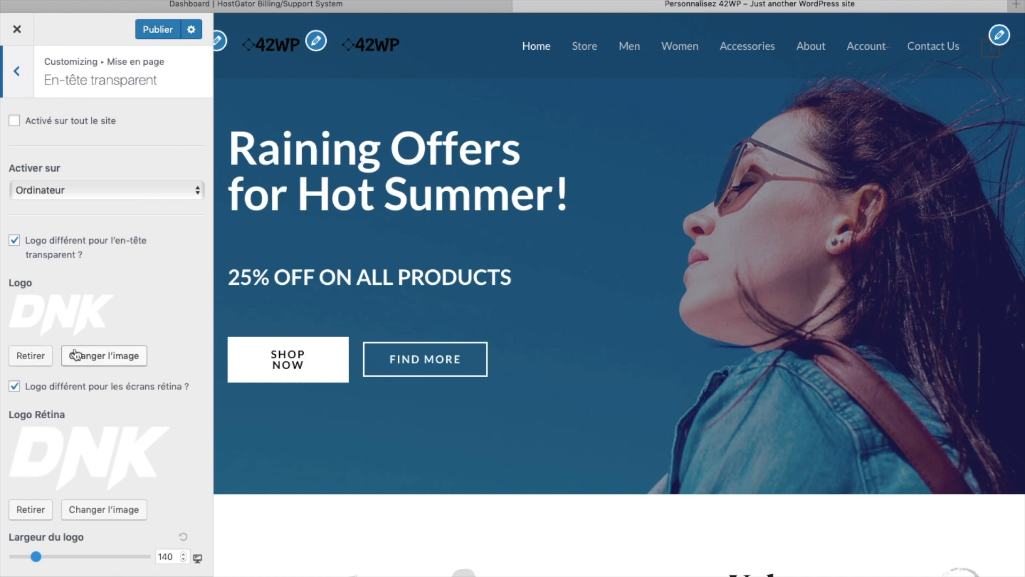
click(15, 387)
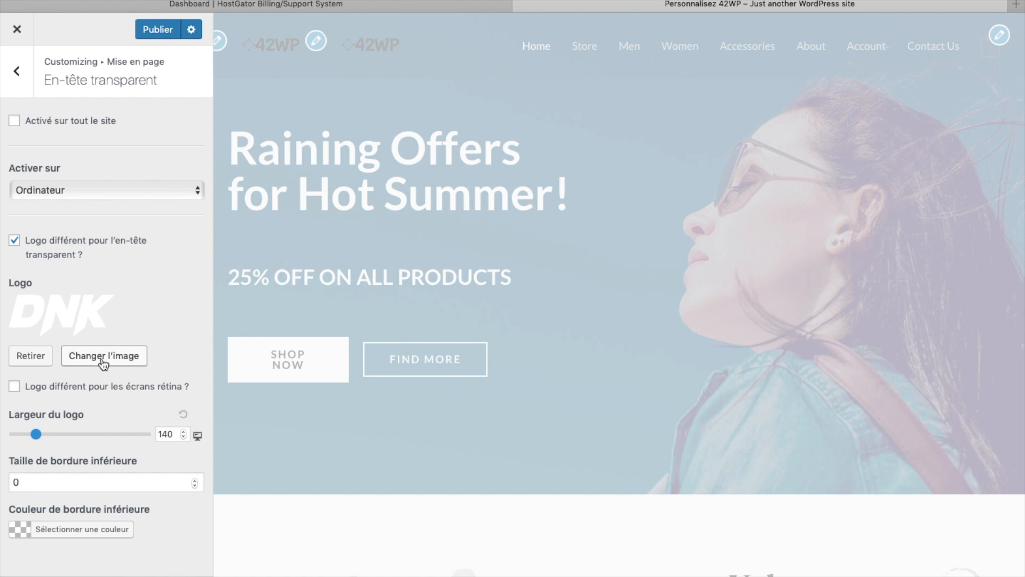
click(104, 356)
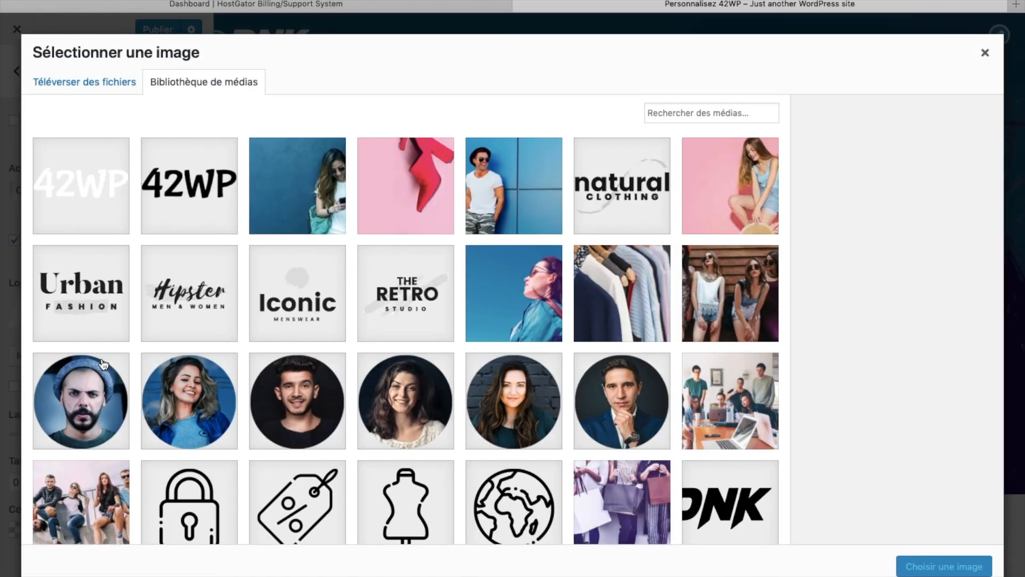
click(85, 191)
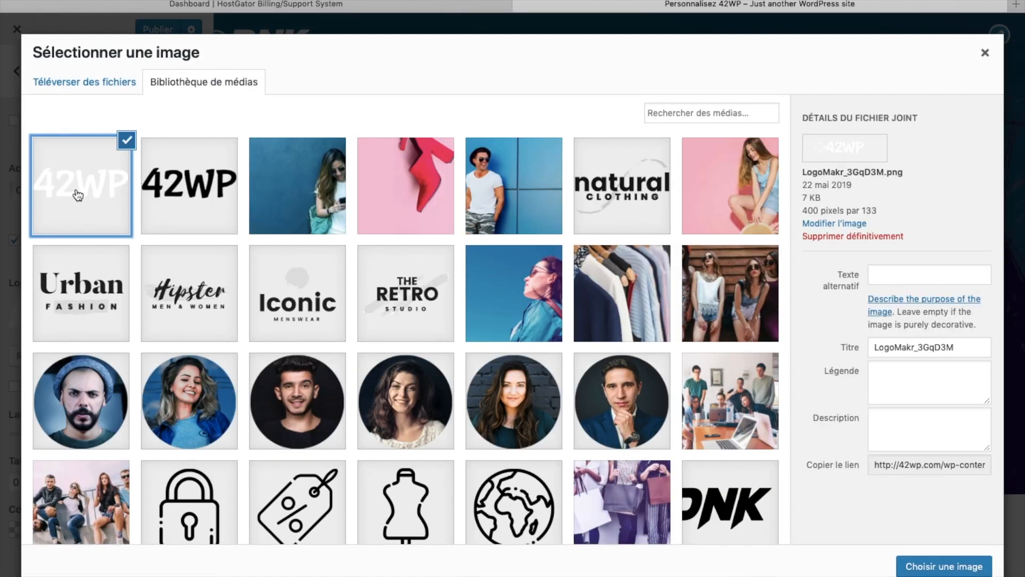
click(943, 566)
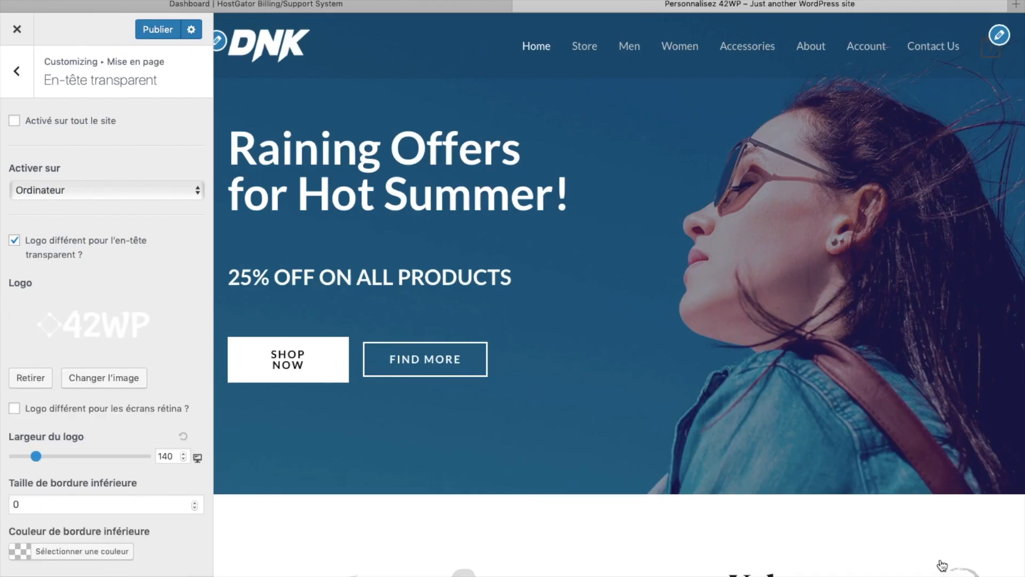
Set the transparent header logo width to 249.
drag(36, 457, 62, 458)
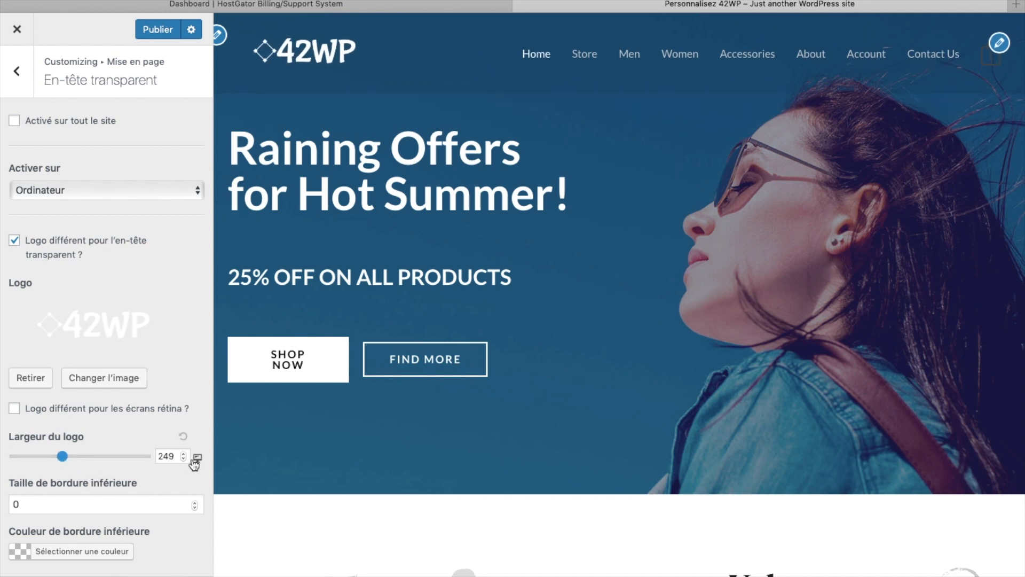
double_click(182, 457)
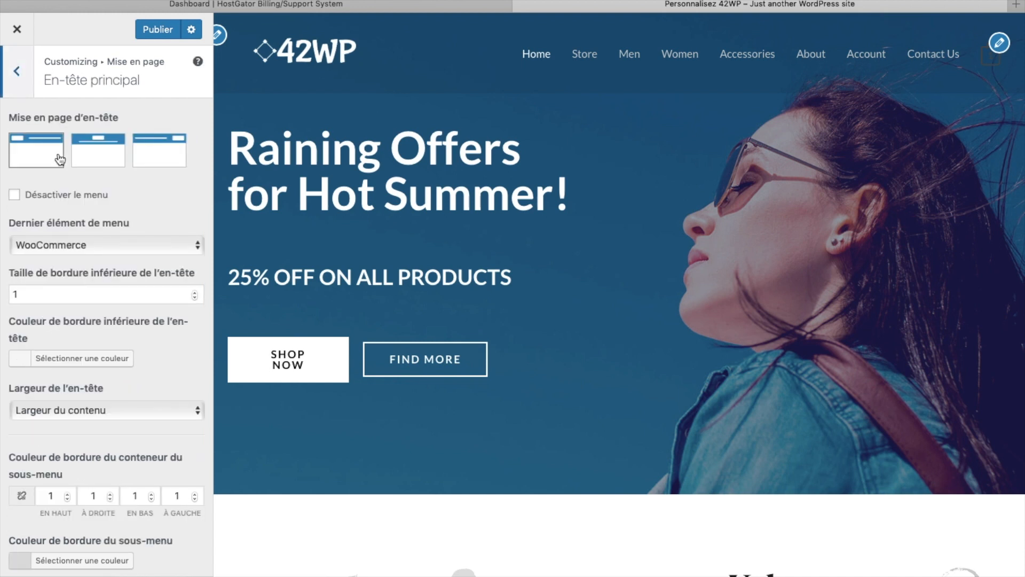
click(17, 71)
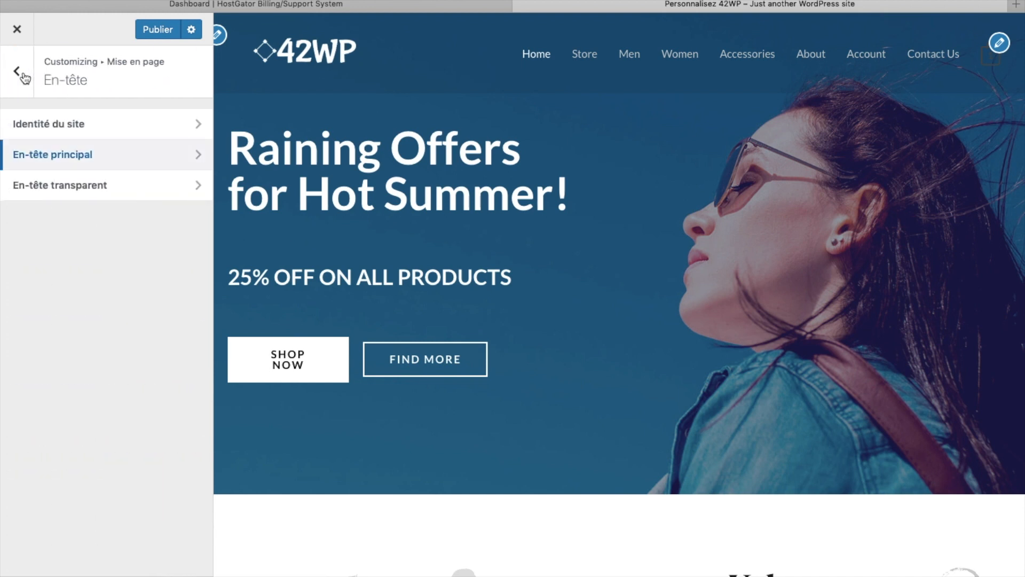
Set the site logo width to 250, keeping the 42WP site title hidden.
click(37, 132)
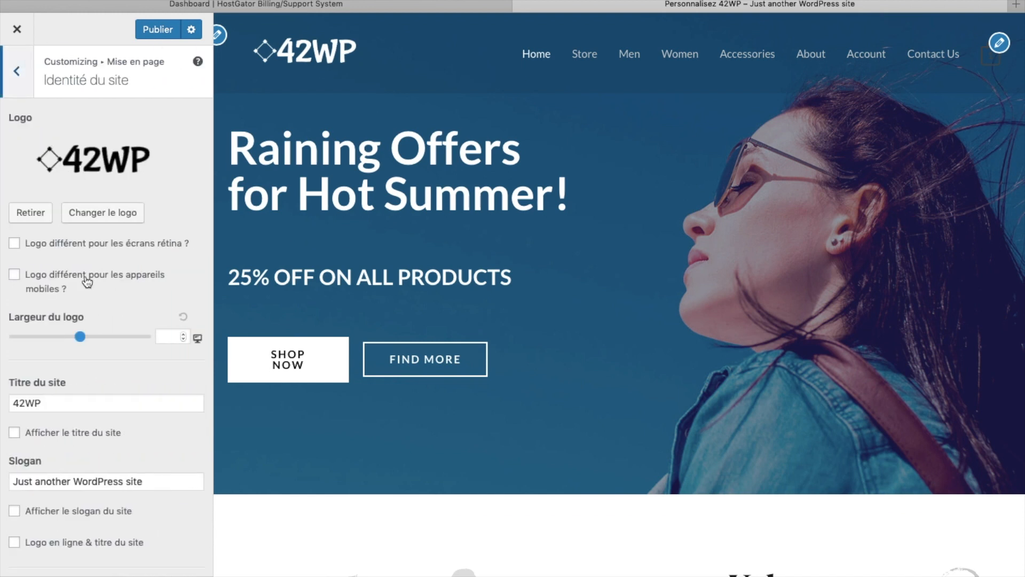
click(170, 337)
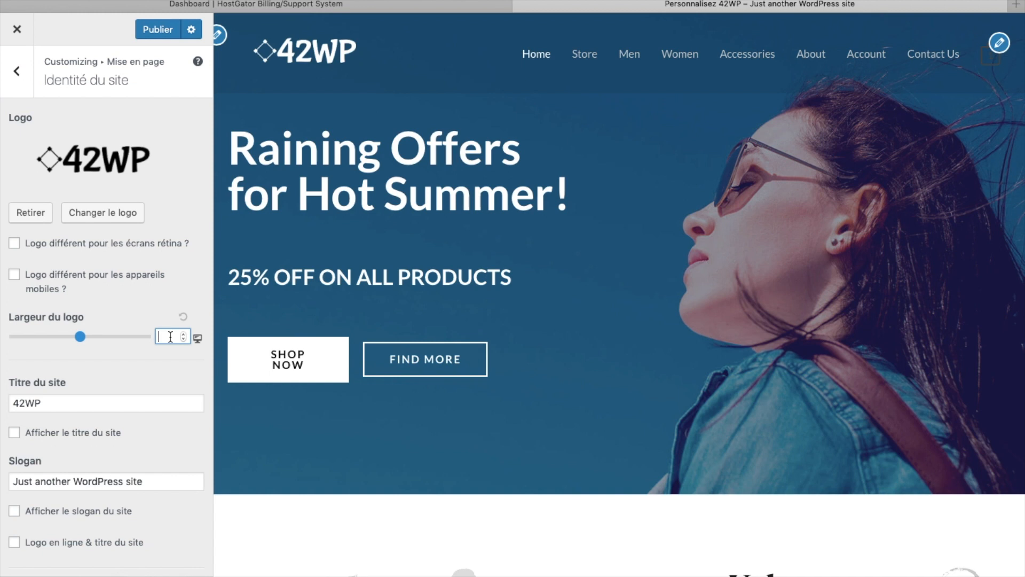
text(250)
scroll(127, 303, down, 1)
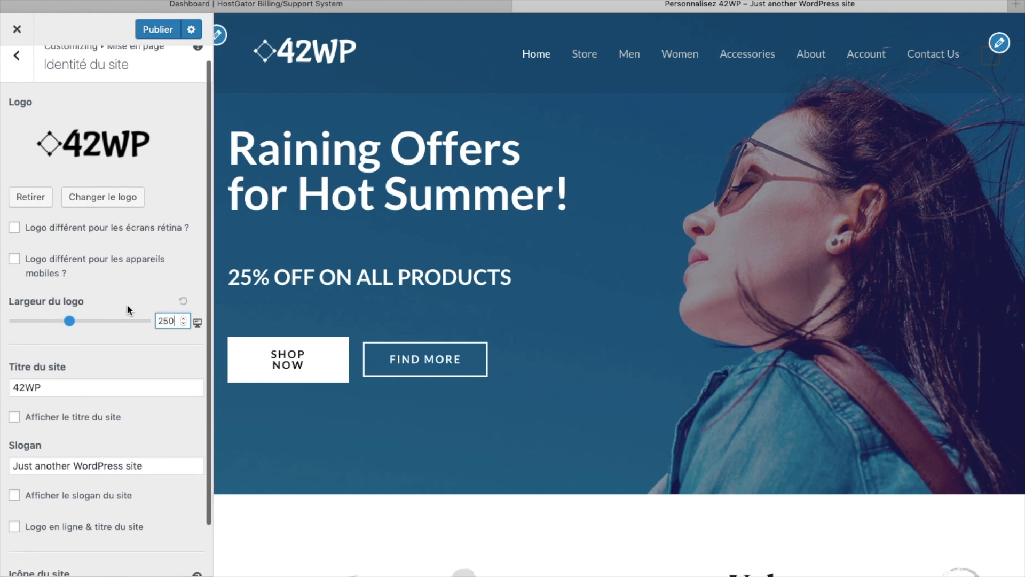
click(71, 387)
click(15, 418)
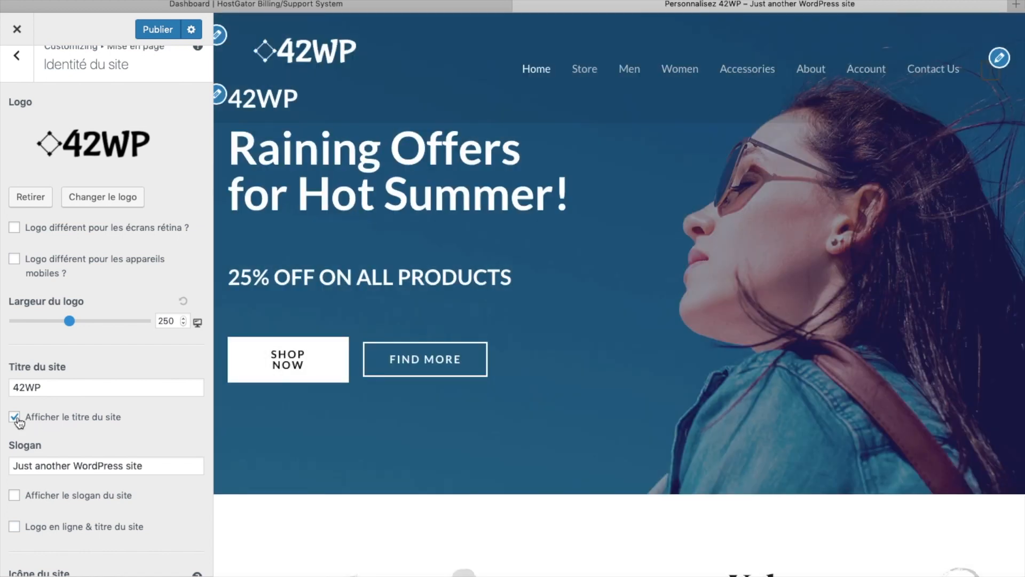
click(15, 418)
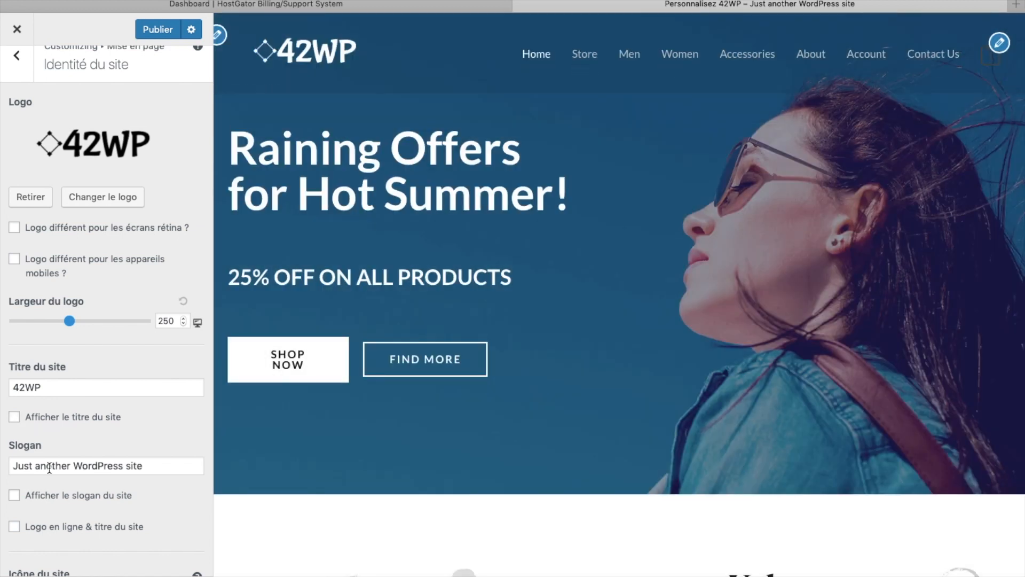
Change the tagline to 'WordPress Wear', show it inline beside the logo, and publish.
triple_click(48, 466)
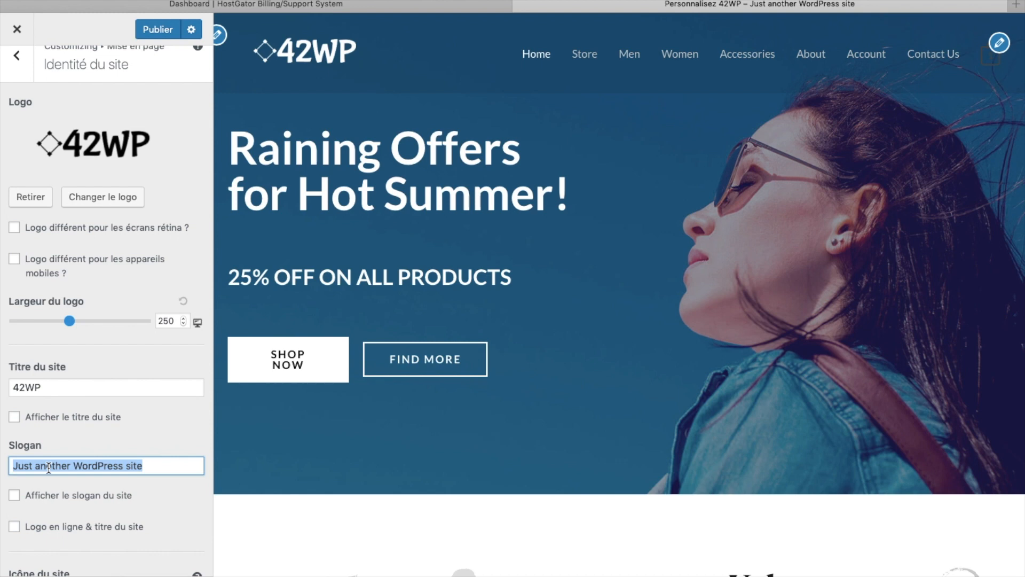
text(WordPress Wear)
scroll(16, 455, down, 1)
click(15, 453)
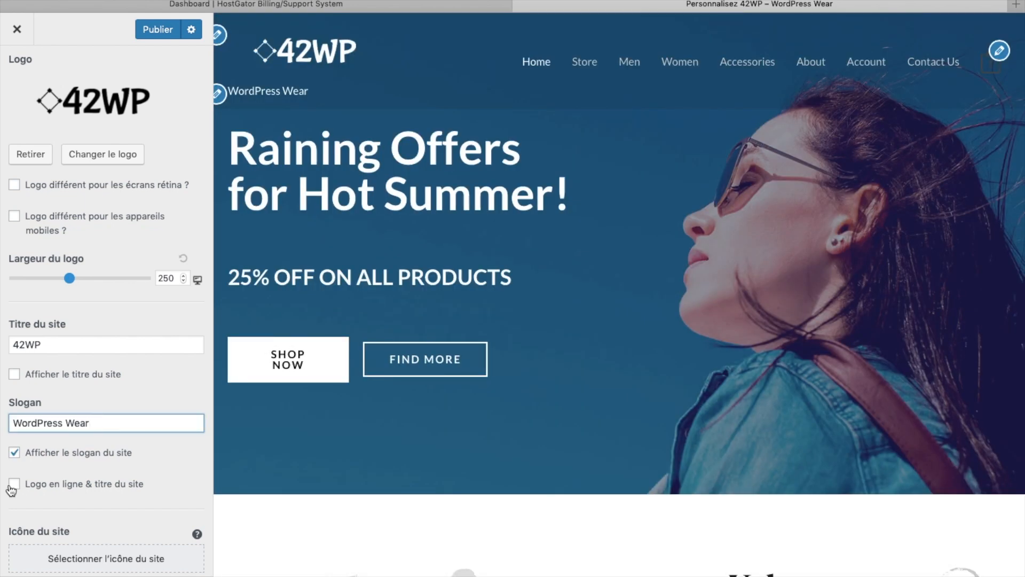
click(14, 484)
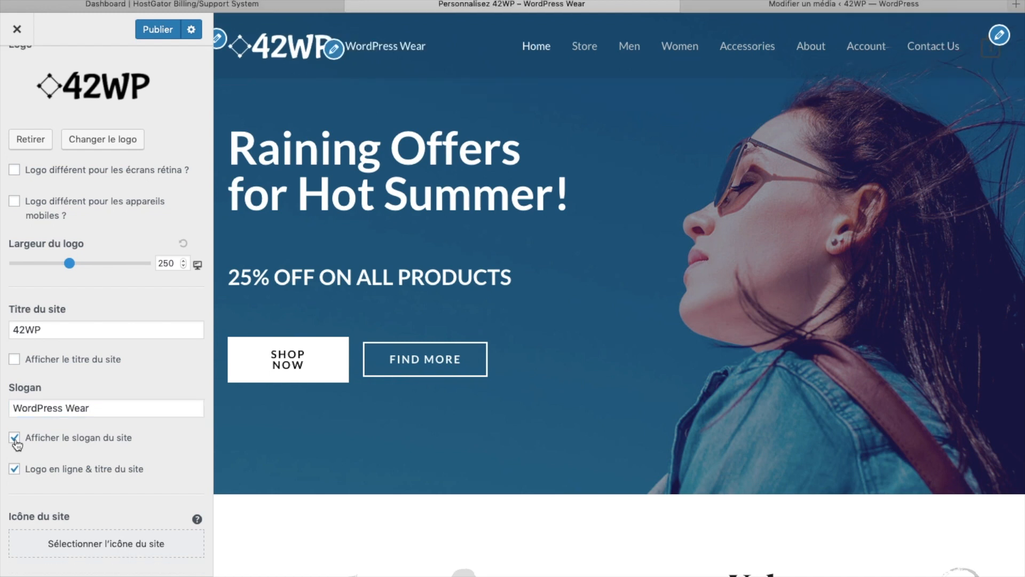
click(163, 29)
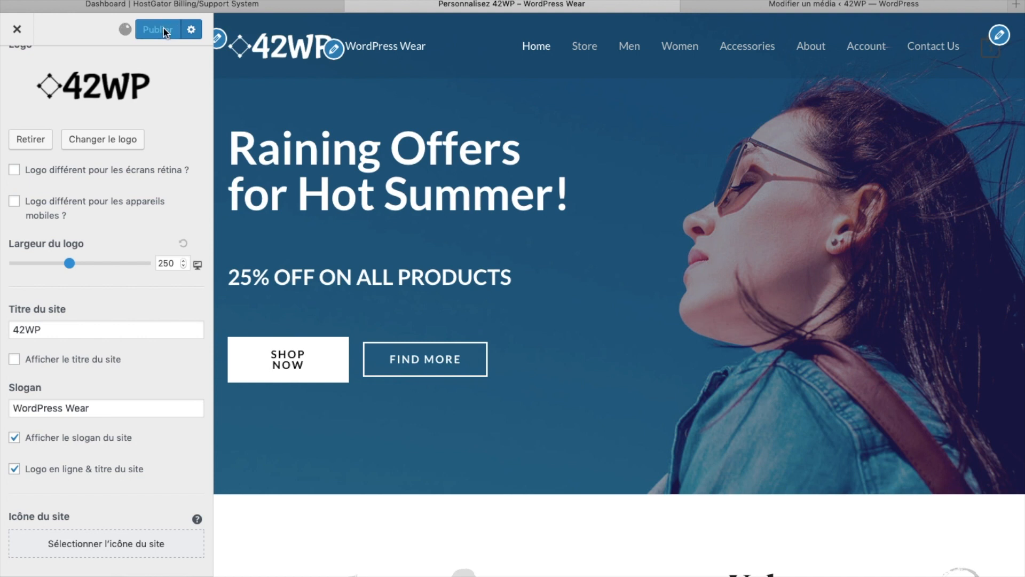
Try For Him in the main menu location, restore Main Menu, then open Main Menu for editing.
click(1002, 40)
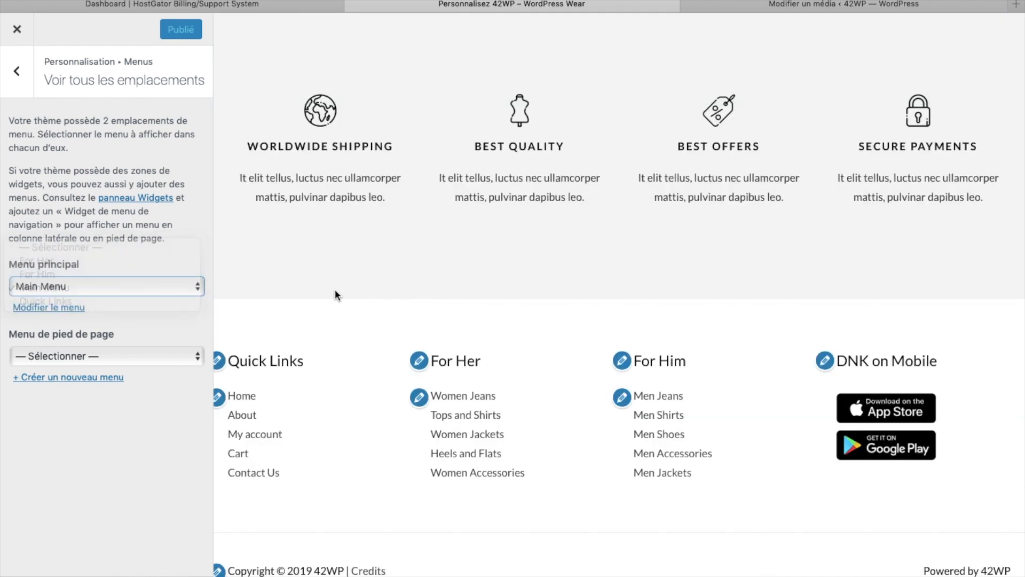
scroll(335, 289, up, 20)
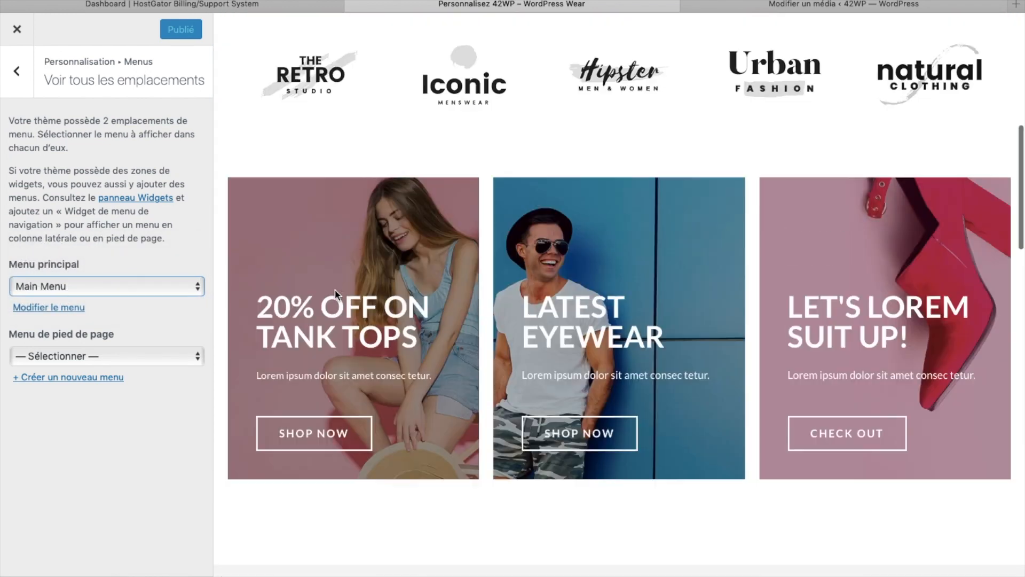
click(82, 289)
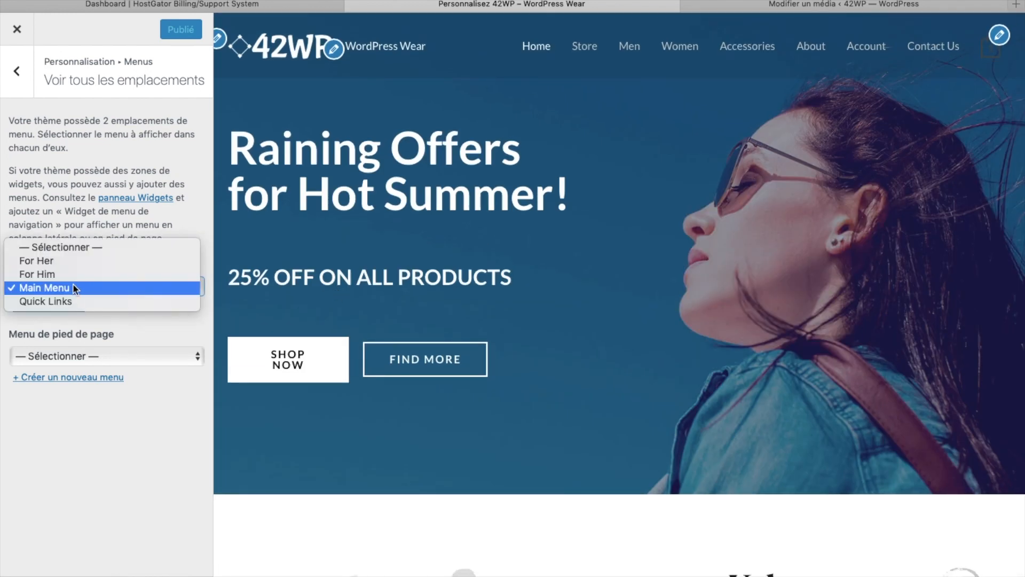
click(62, 279)
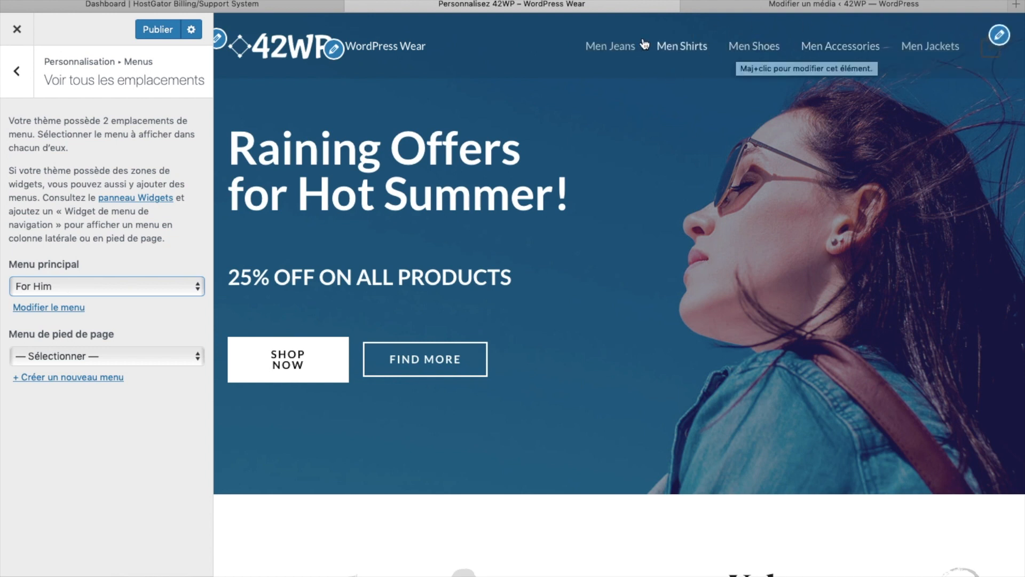
click(101, 288)
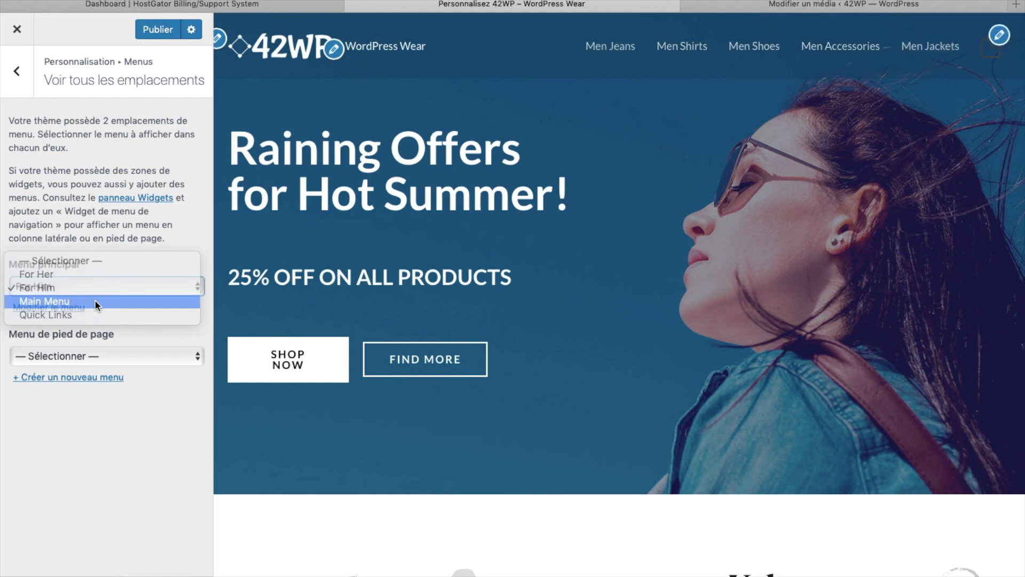
click(94, 301)
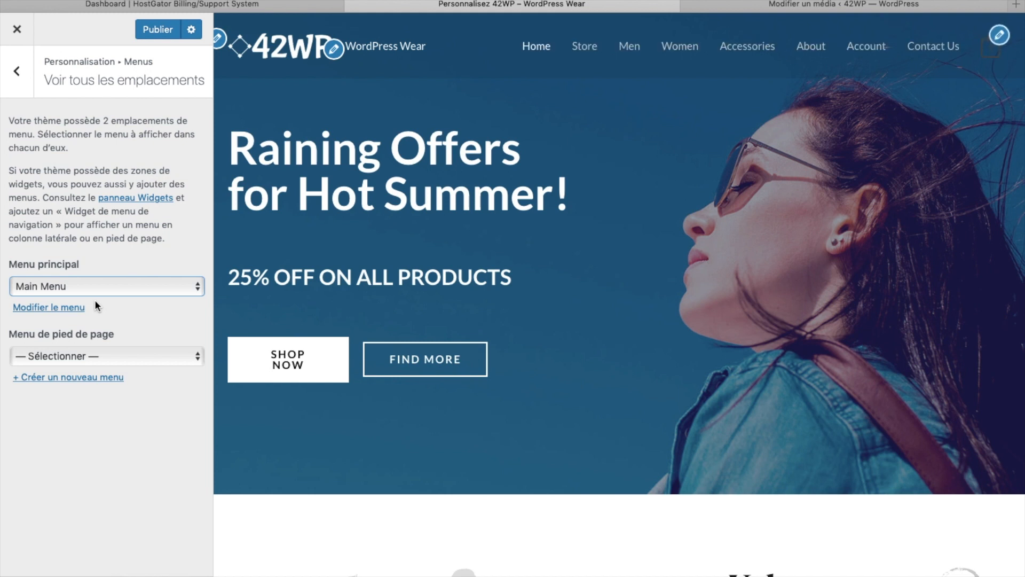
click(75, 309)
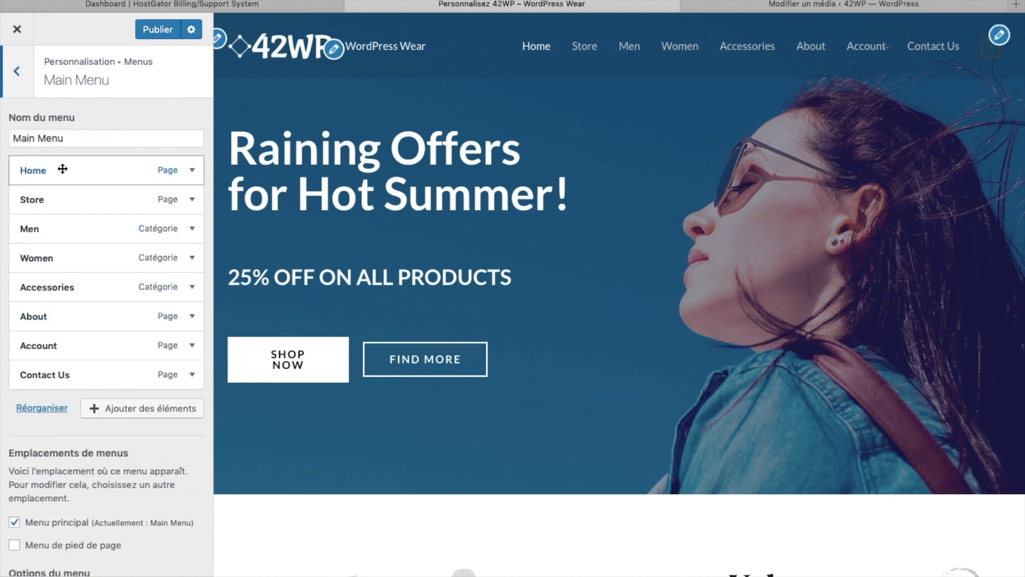
Rename the Home item to 'Accueil' and the Store item to 'Boutique'.
click(62, 169)
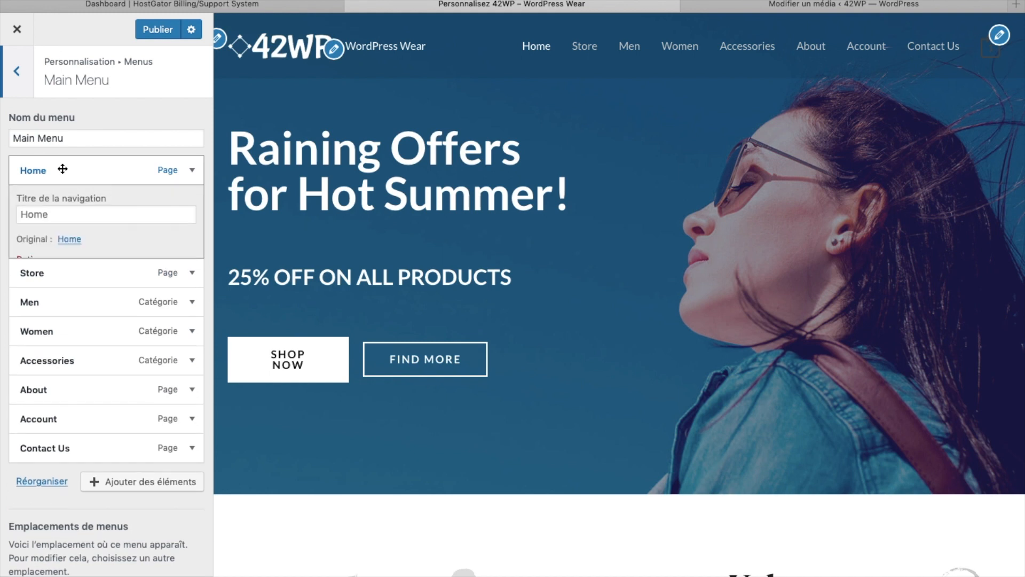
click(54, 215)
key(super+a)
text(Accy)
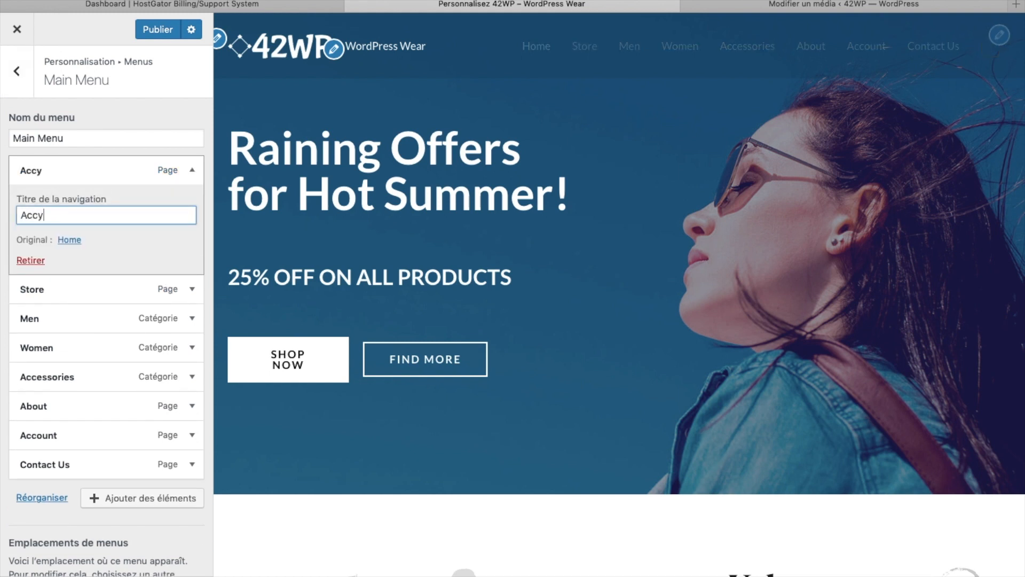
key(BackSpace)
text(ueil)
click(59, 289)
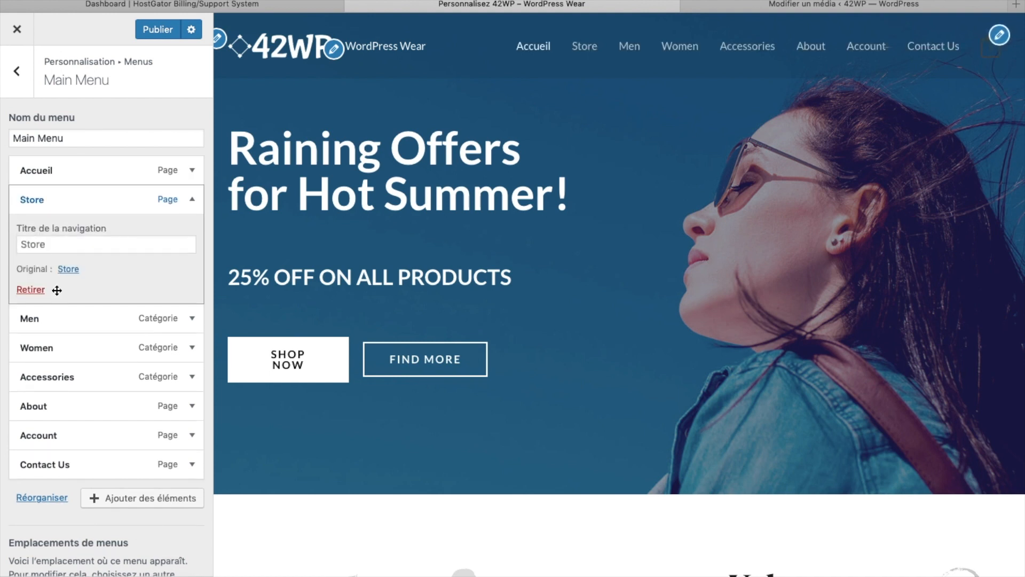
click(55, 243)
key(super+a)
text(Bou)
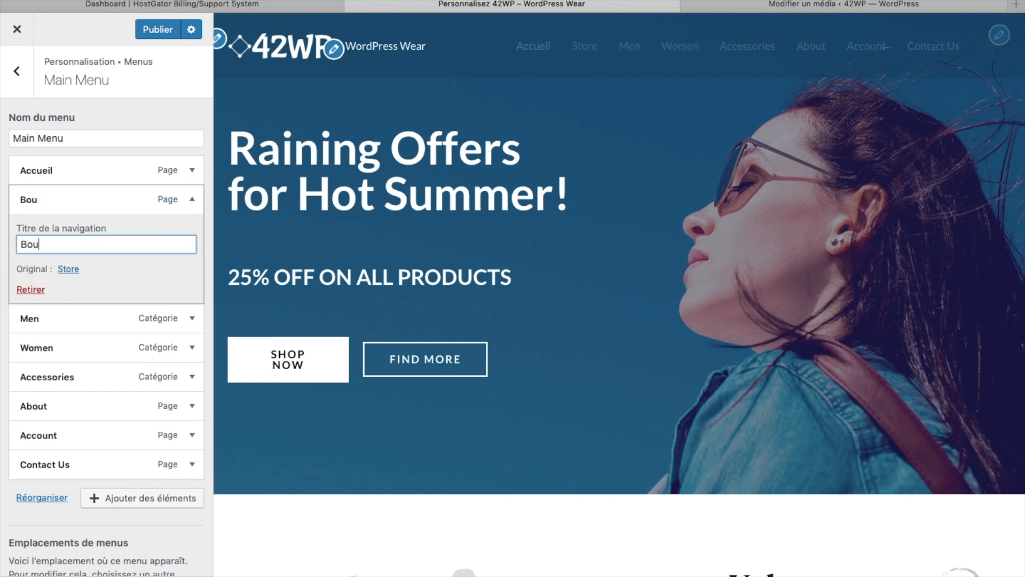
text(tique)
Rename Men, Women, Accessories and About to 'Homme', 'Femme', 'Accessoires' and 'A propos'.
click(52, 319)
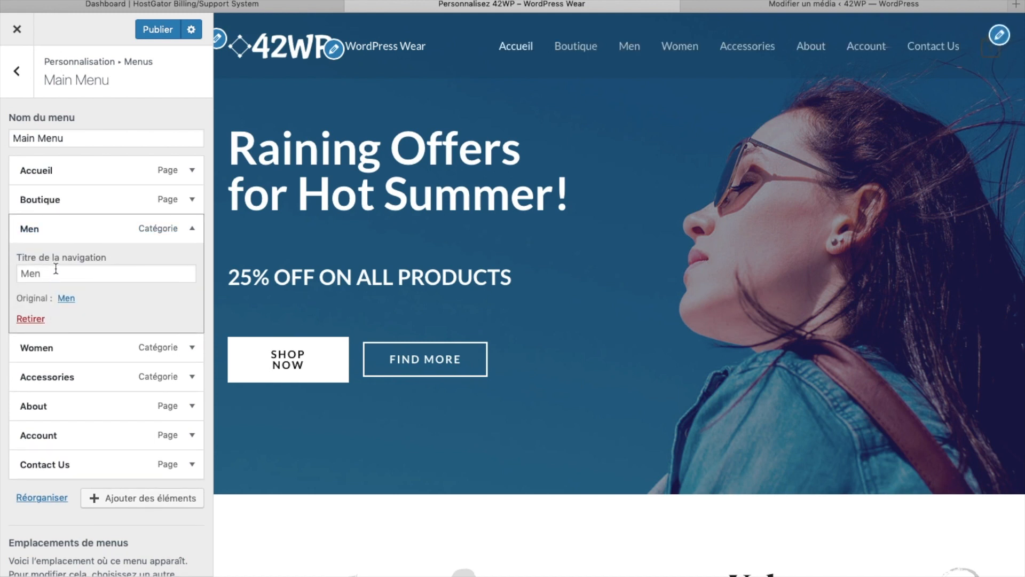
text(Homme)
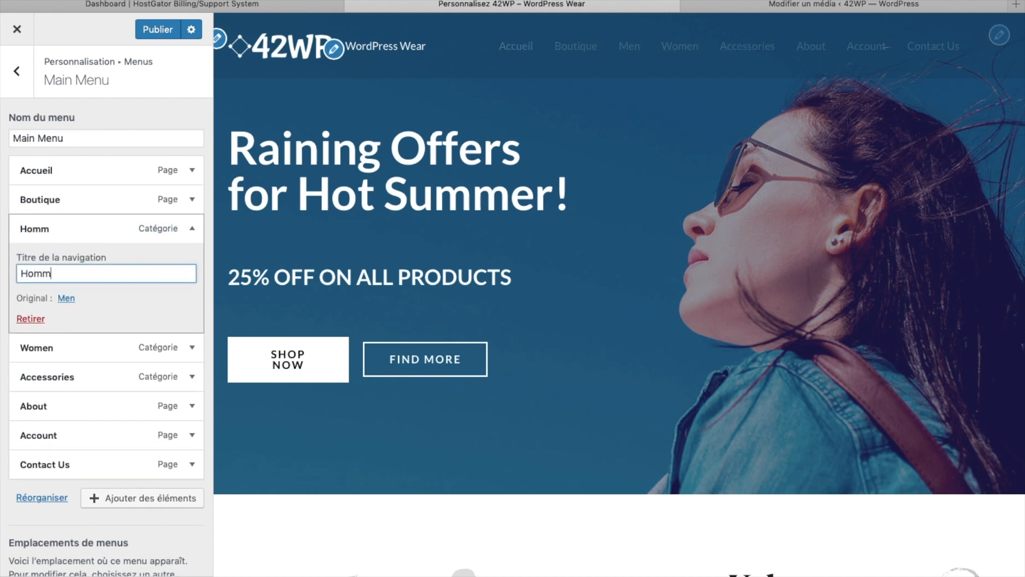
click(37, 347)
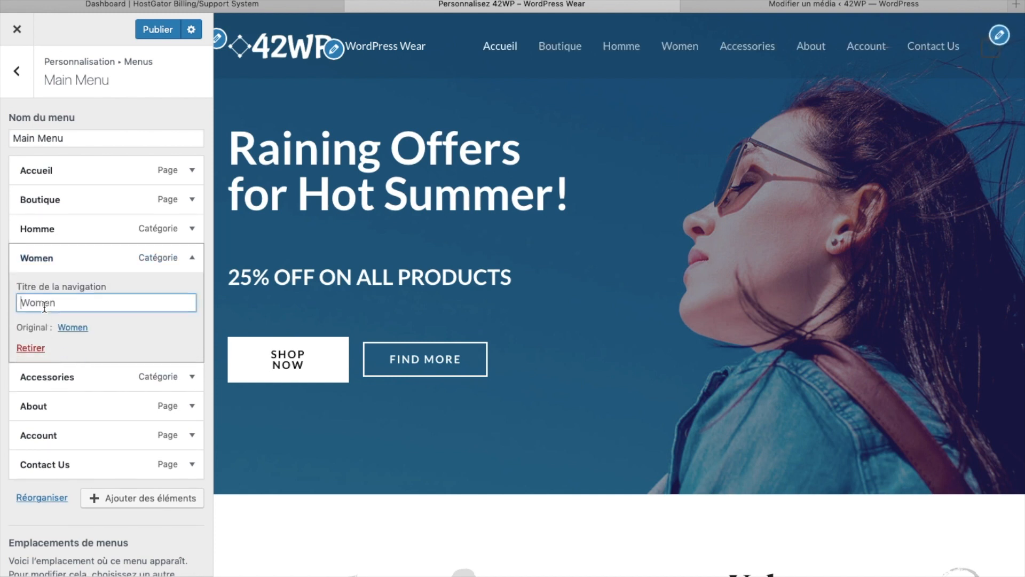
text(Femme)
click(46, 376)
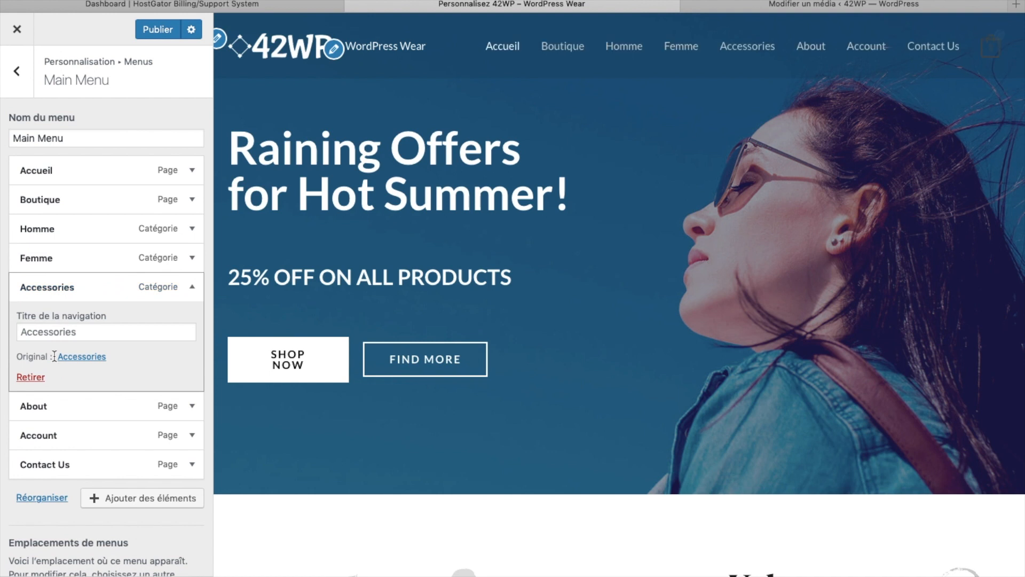
click(80, 334)
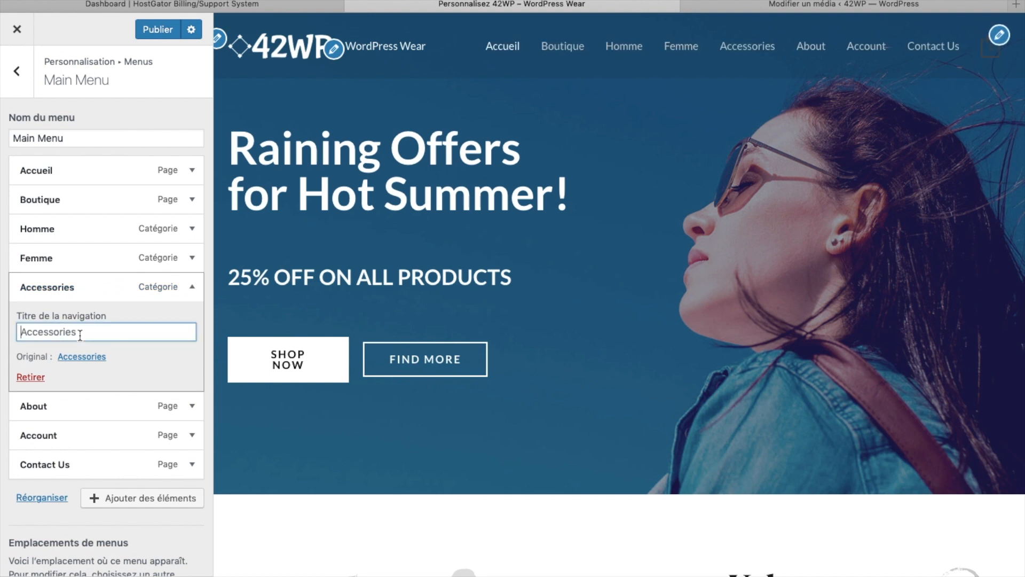
text(Accessoires)
click(68, 405)
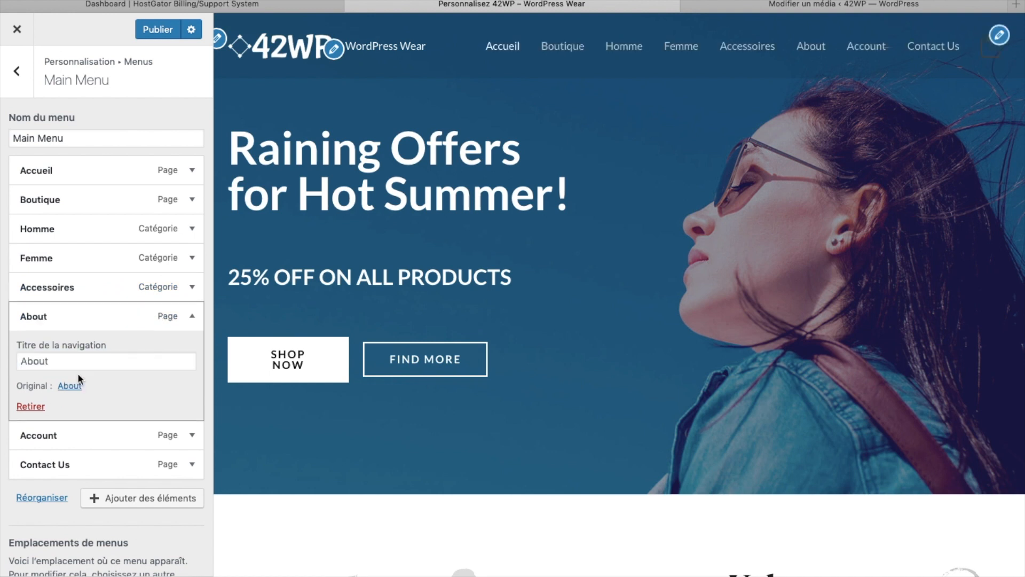
click(68, 362)
text(A propos)
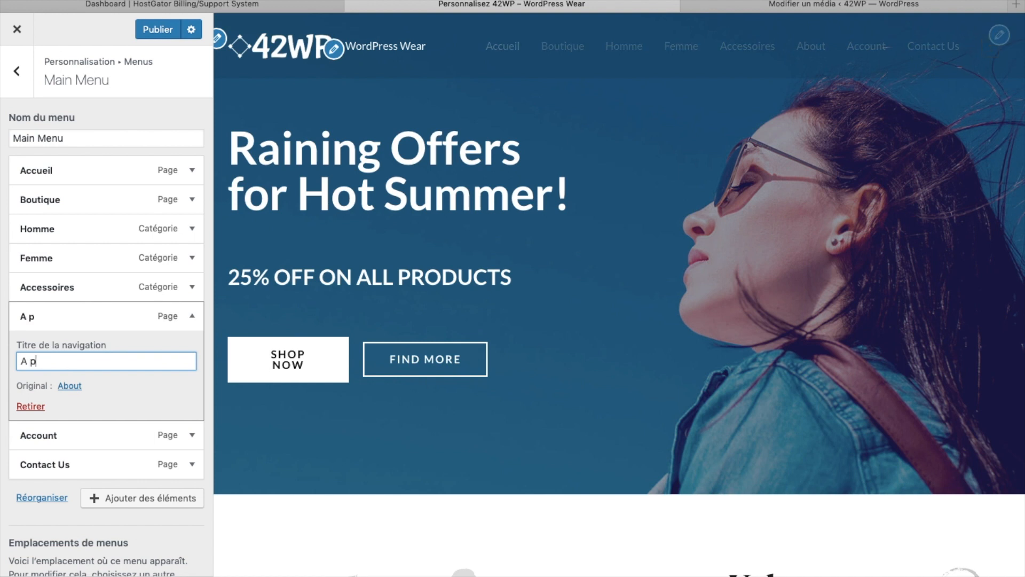
Rename Account to 'Mon compte' and Contact Us to 'Contact', then nest Homme under Boutique.
click(50, 433)
double_click(49, 392)
text(Compte)
key(Left)
key(Left)
key(Left)
key(Left)
key(Left)
key(BackSpace)
text(Mon c)
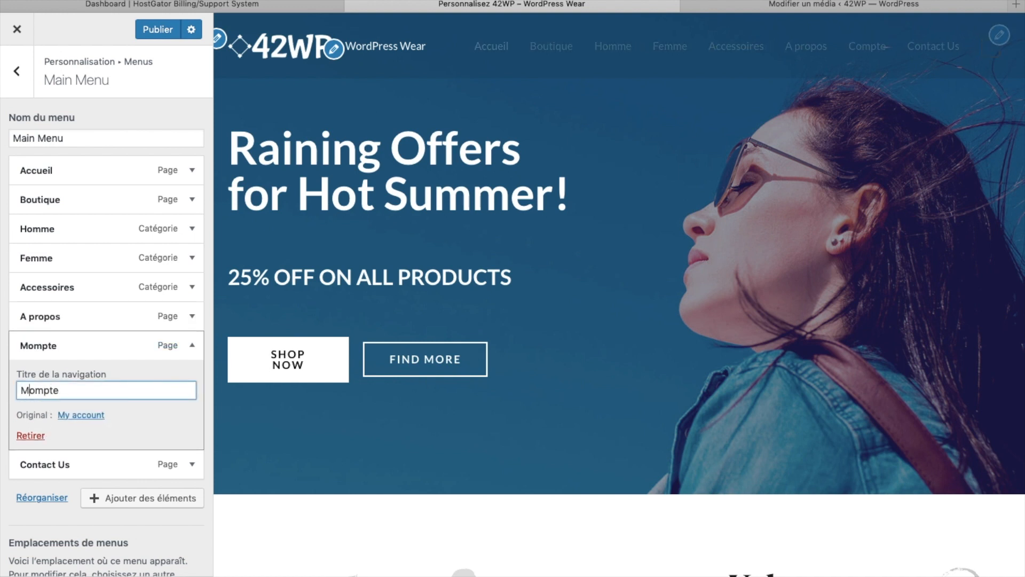
click(68, 463)
click(78, 419)
key(super+a)
text(Contact)
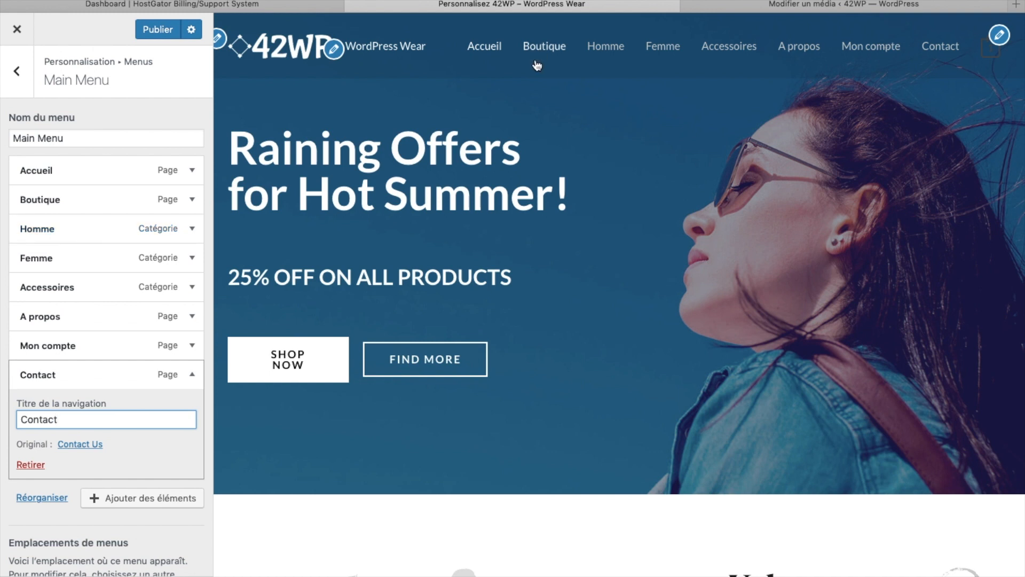
drag(133, 228, 134, 228)
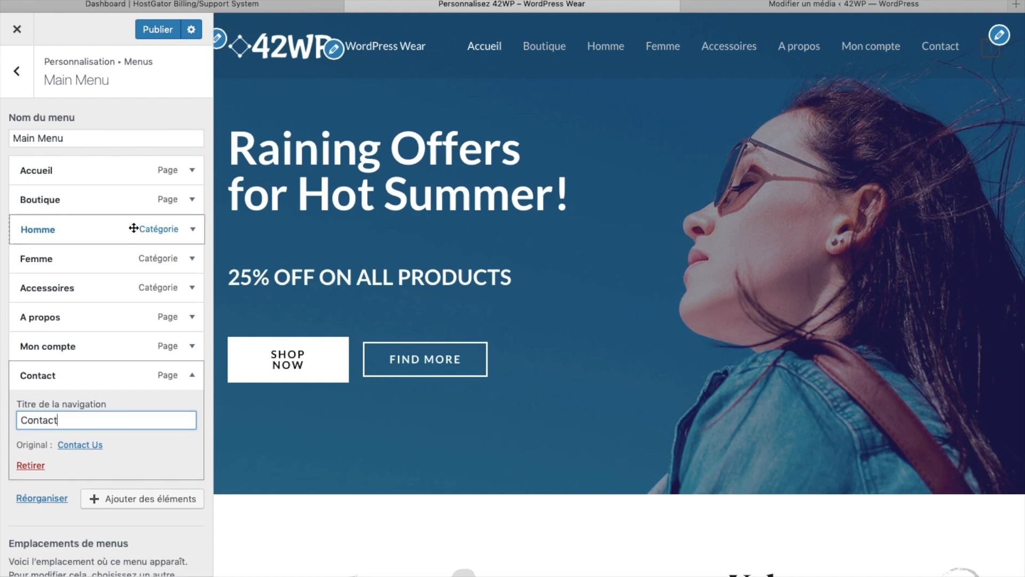
drag(134, 228, 153, 228)
Indent Homme and Accessoires under Boutique and check the Boutique submenu in the preview.
drag(150, 228, 149, 227)
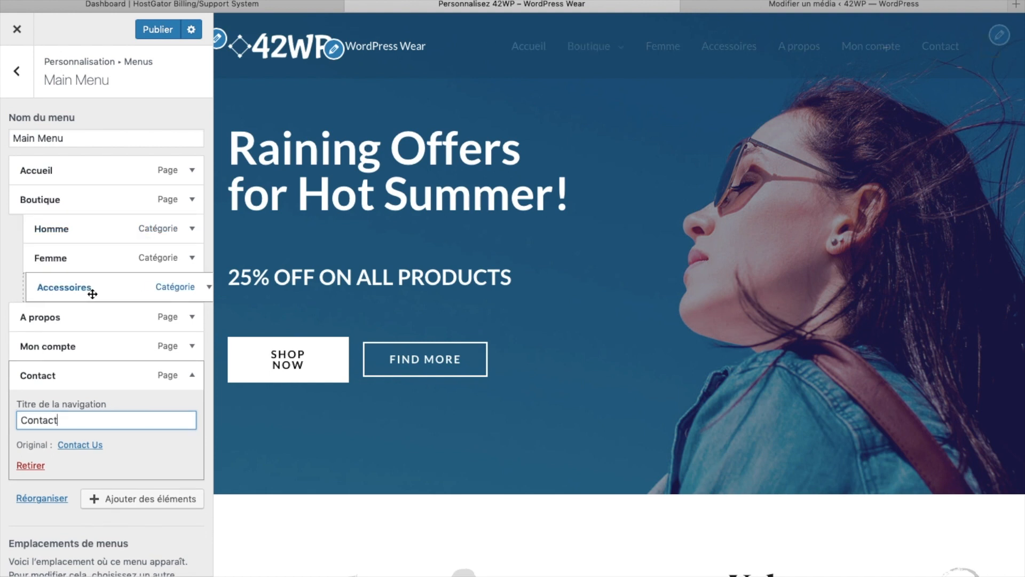
drag(92, 294, 85, 288)
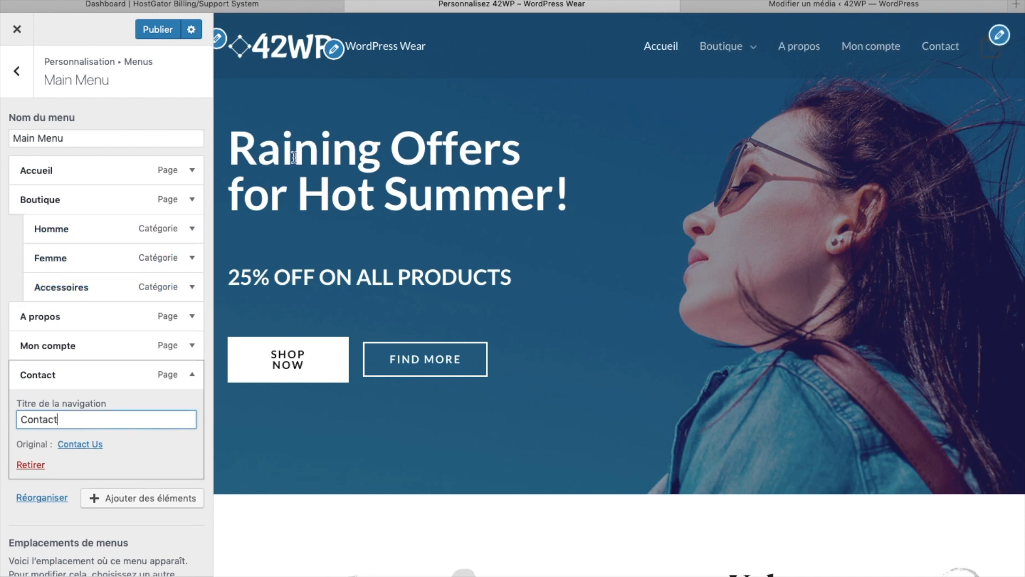
mouse_move(742, 53)
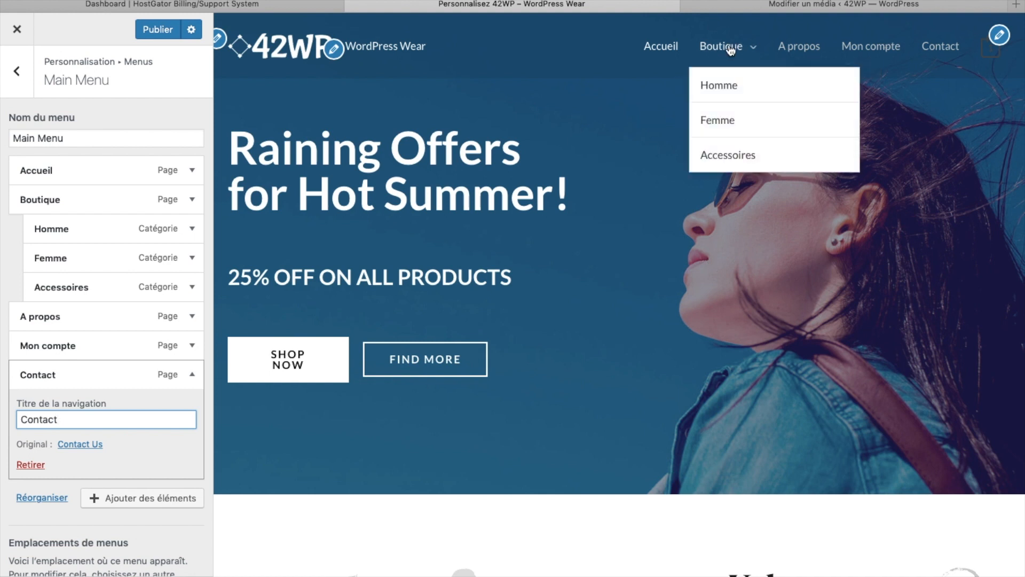
click(193, 375)
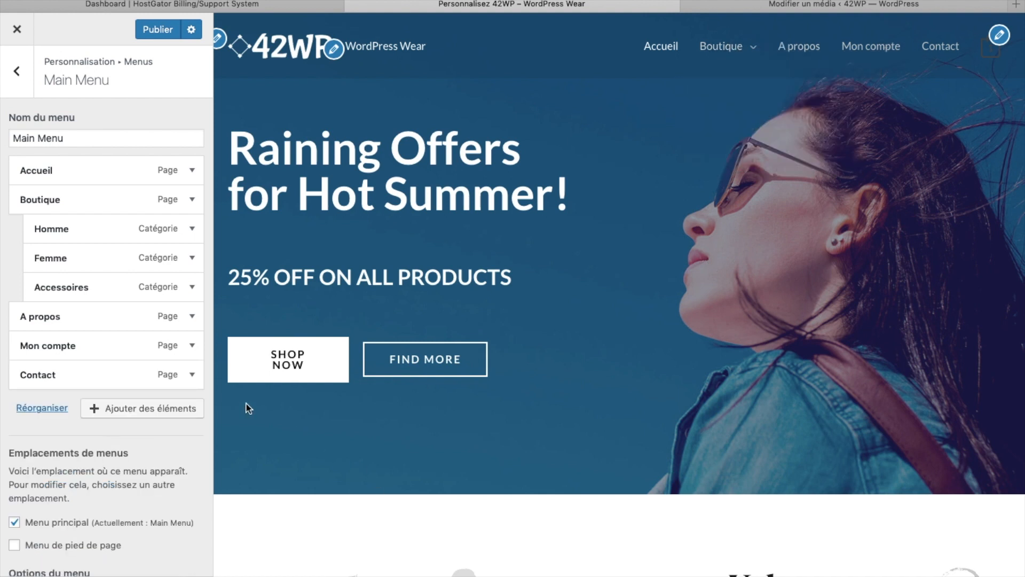
click(192, 376)
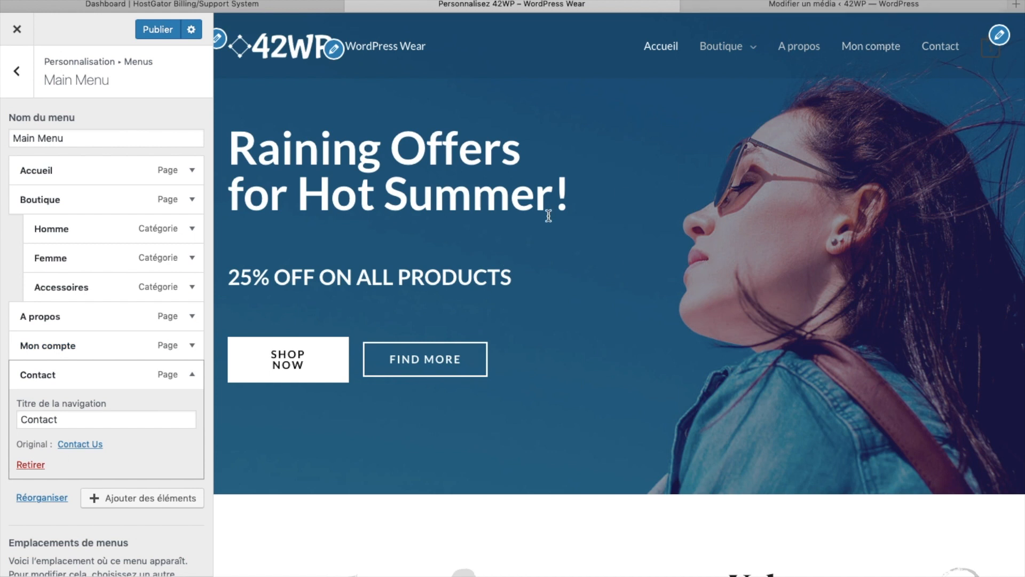
Remove the Contact item from the Main Menu.
click(30, 465)
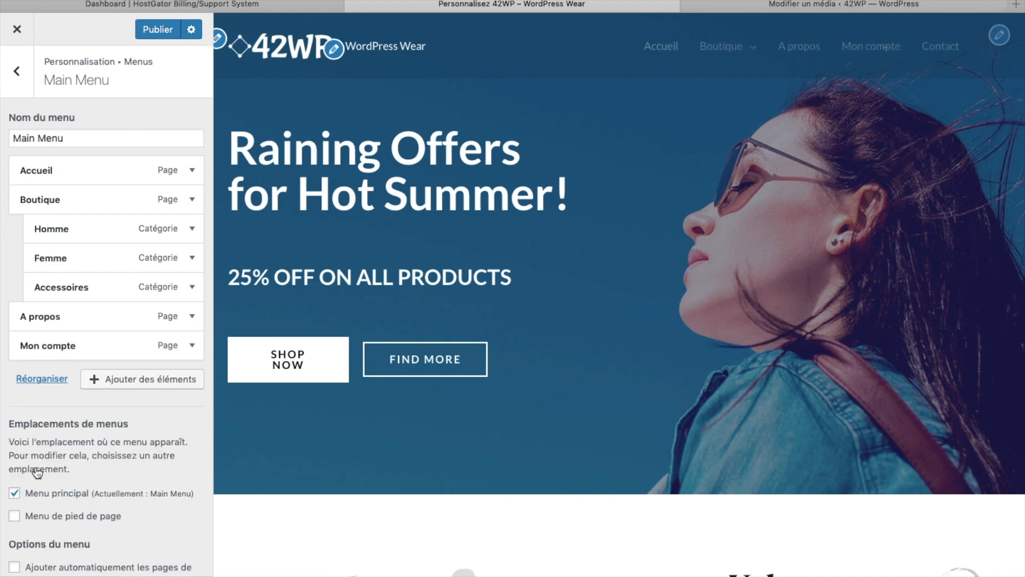
click(135, 380)
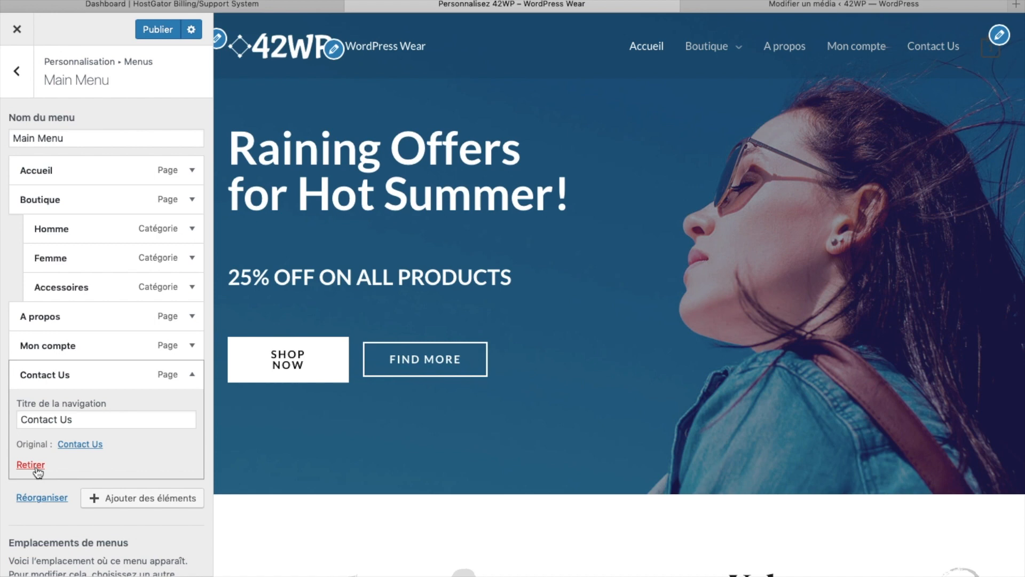
click(31, 464)
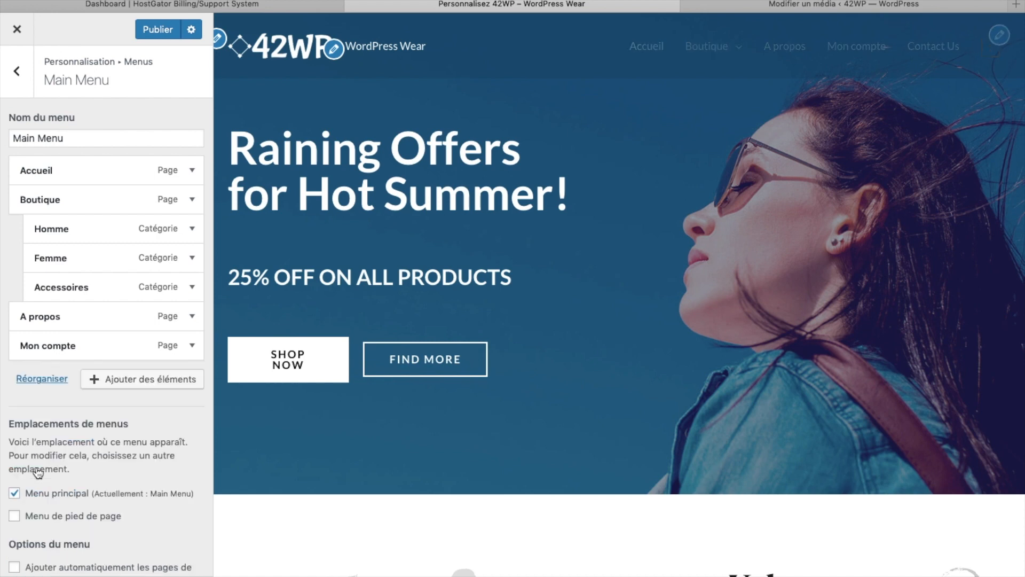
scroll(287, 430, down, 10)
scroll(288, 430, down, 6)
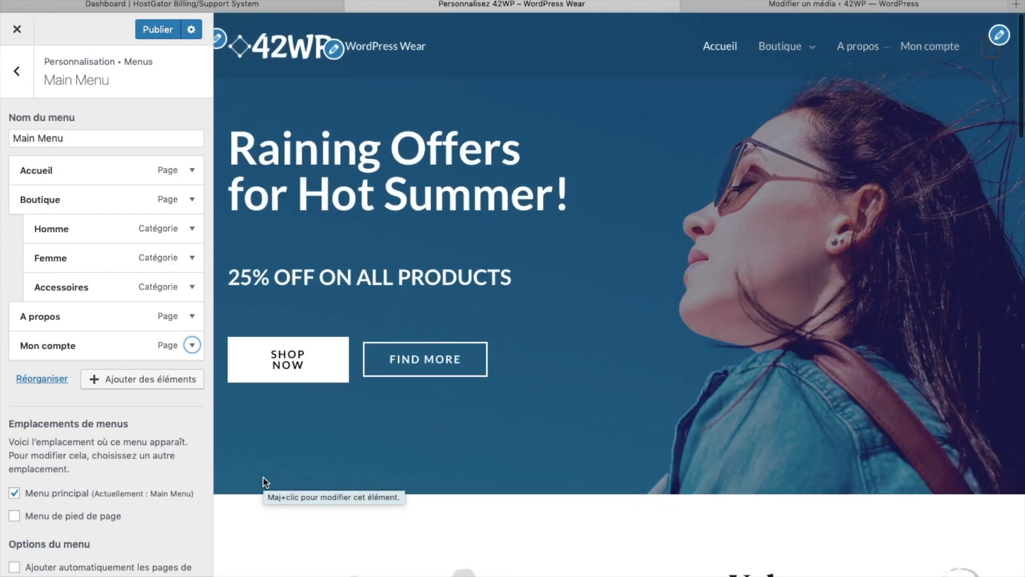
Back out through the menu panels to the customizer's top level.
click(20, 84)
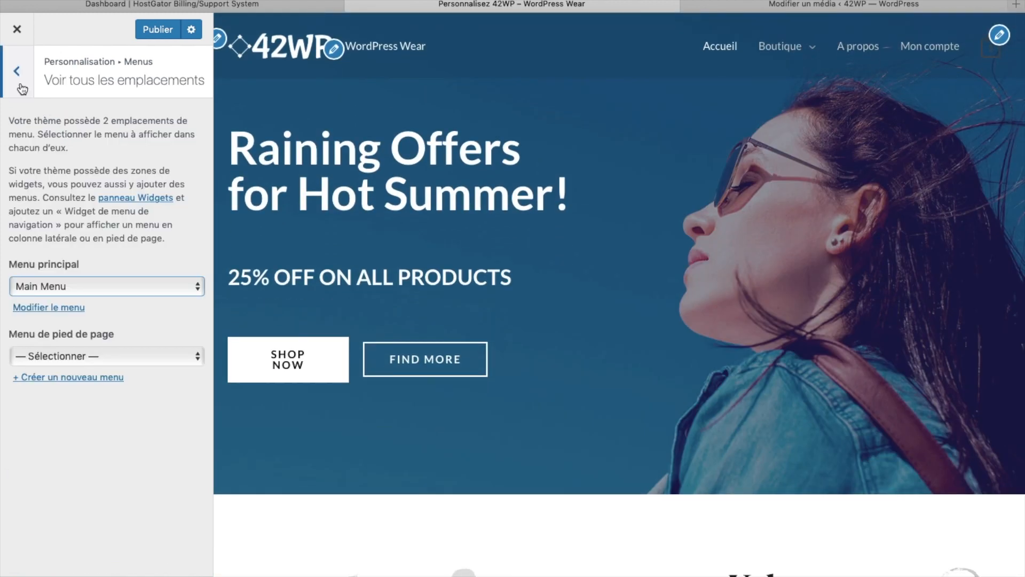
click(22, 87)
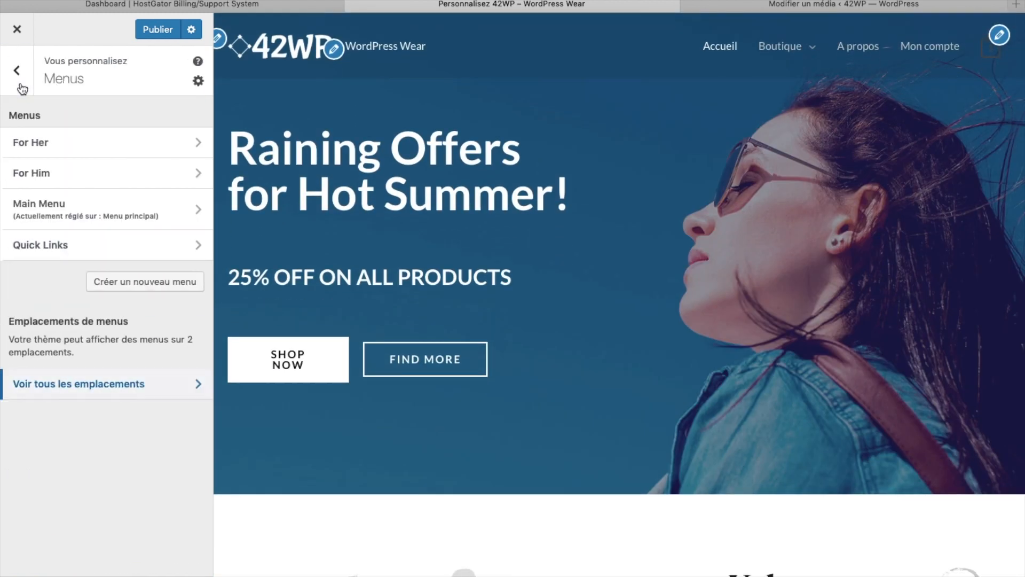
click(20, 80)
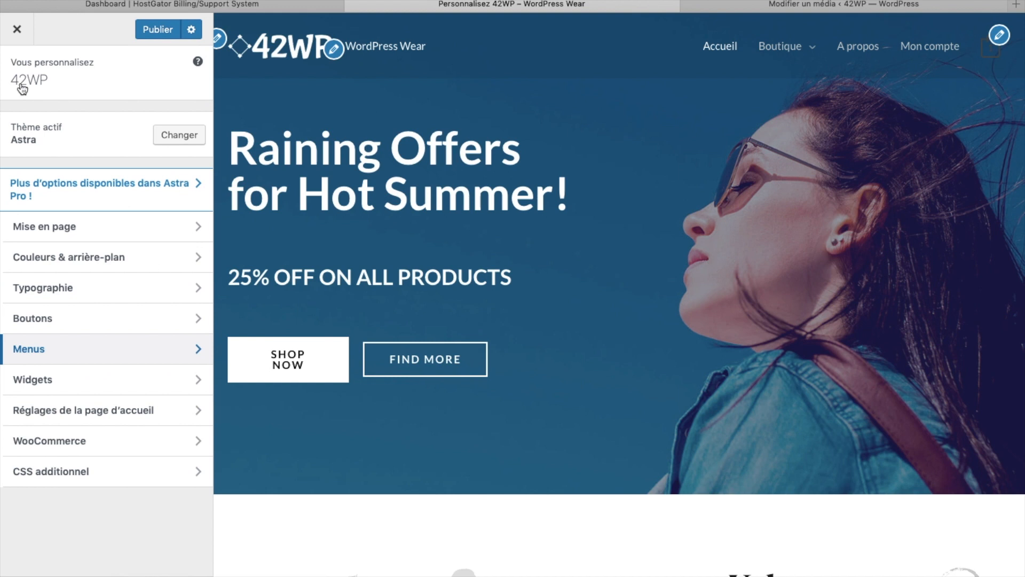
In the Primary Header settings, replace the menu's last item (cart) with Search.
click(59, 230)
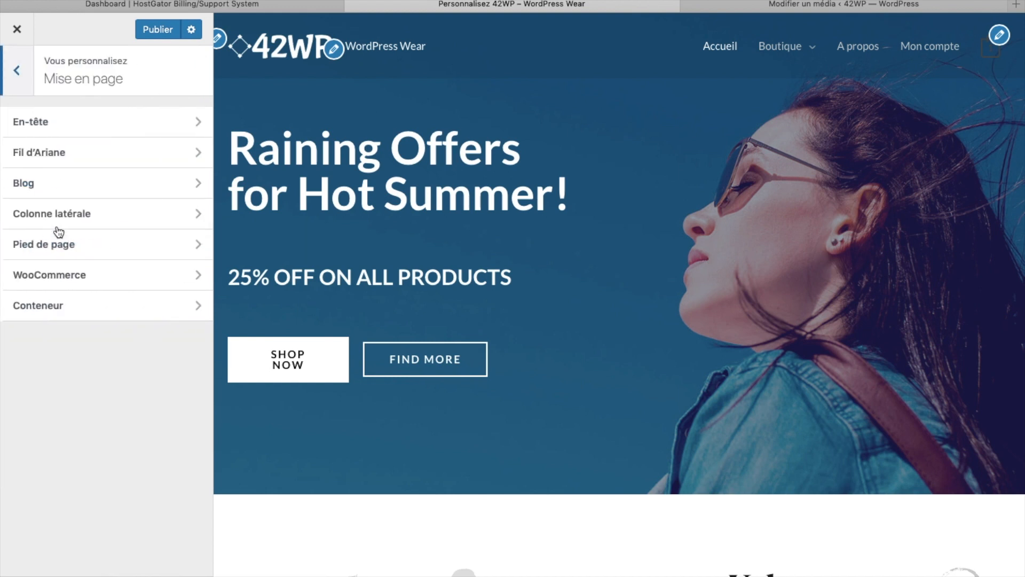
click(57, 129)
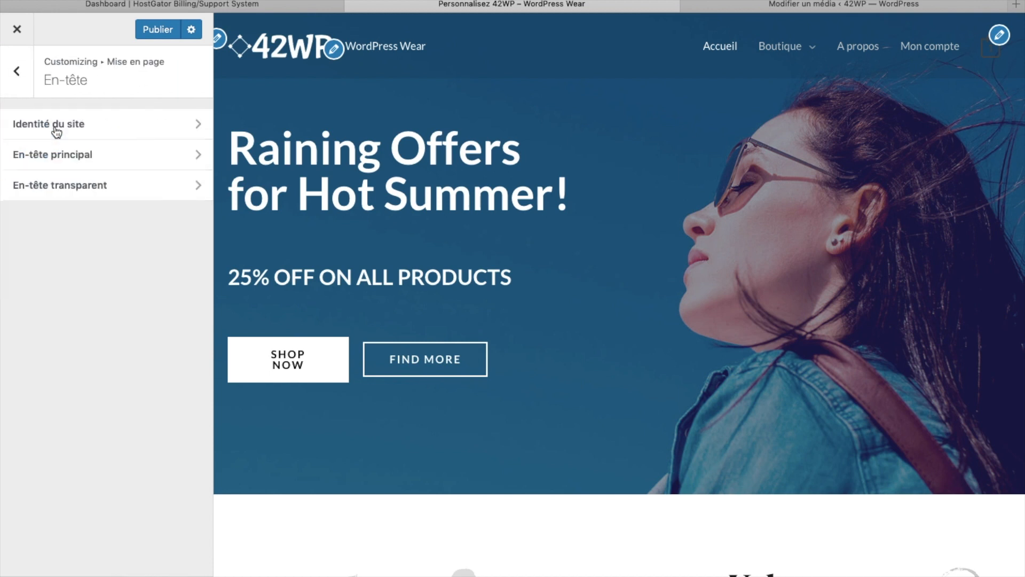
click(57, 153)
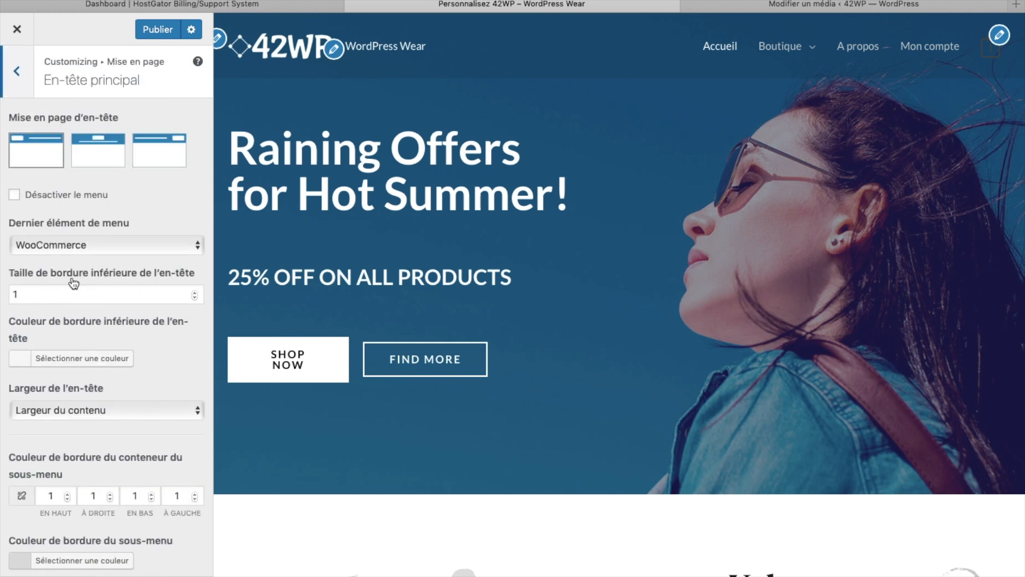
mouse_move(988, 60)
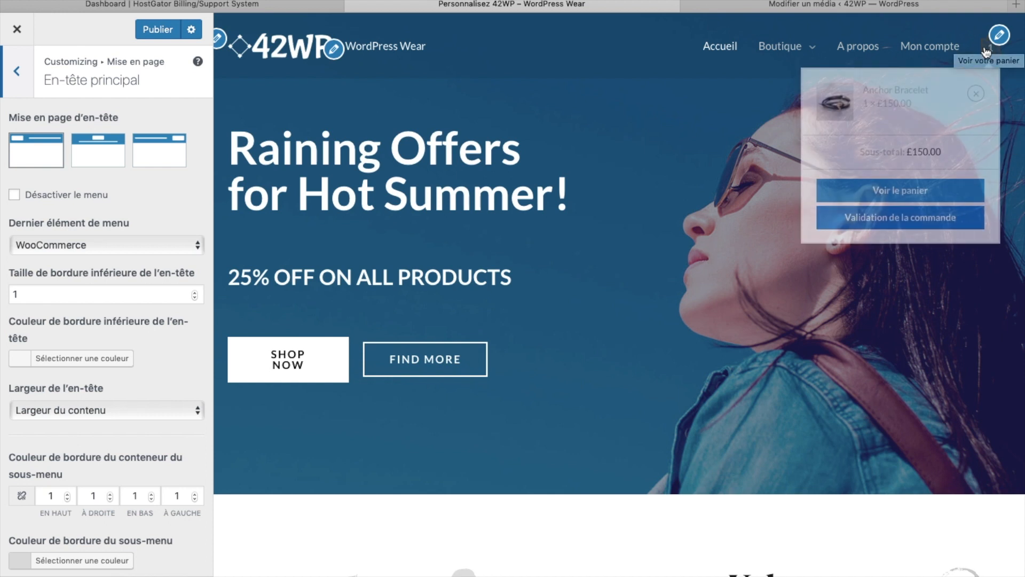
click(124, 245)
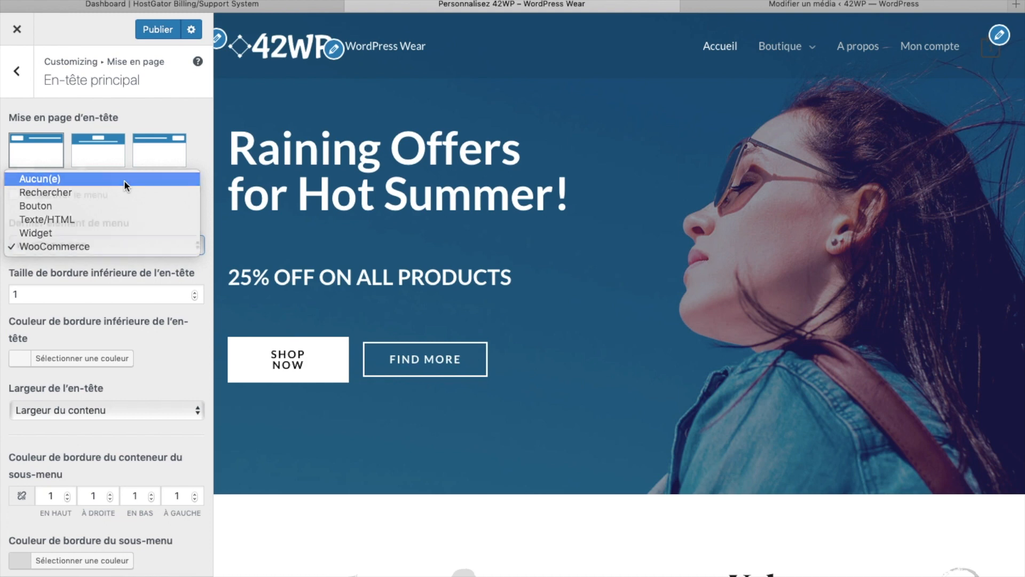
click(124, 181)
click(83, 246)
click(83, 264)
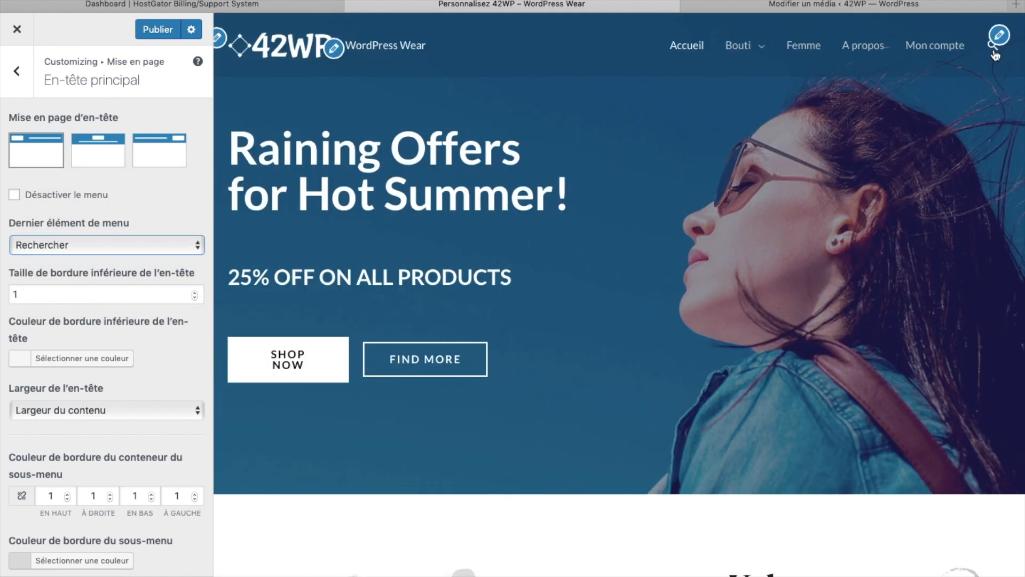
Try Button, Texte/HTML and Widget as the last menu item, finally choosing the WooCommerce cart.
click(993, 48)
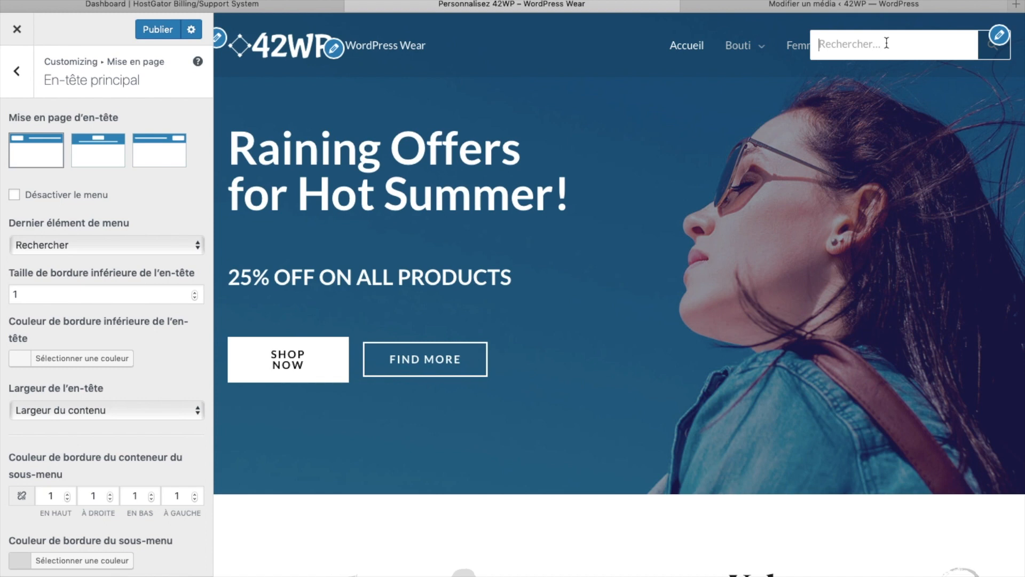
click(128, 246)
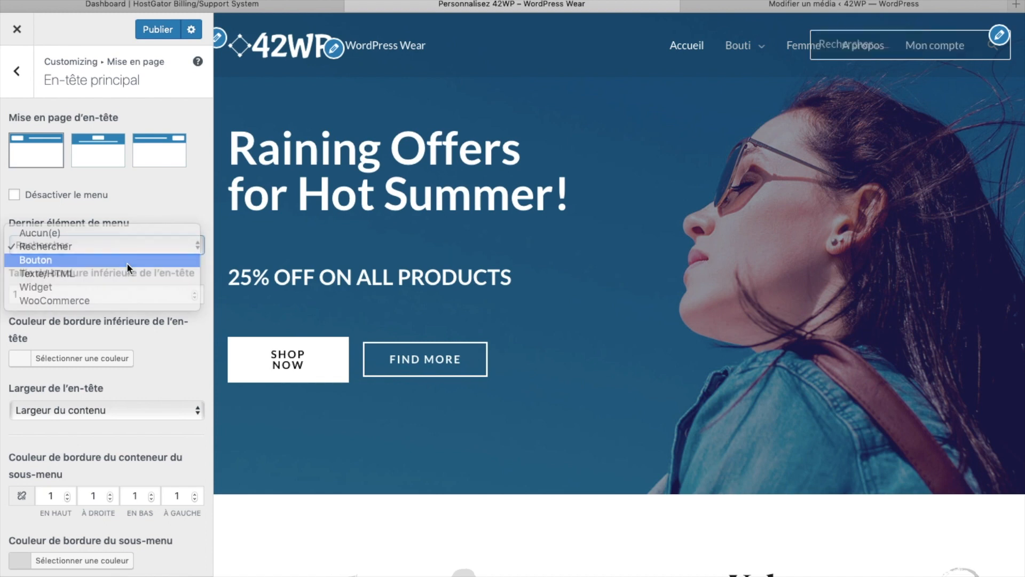
click(127, 263)
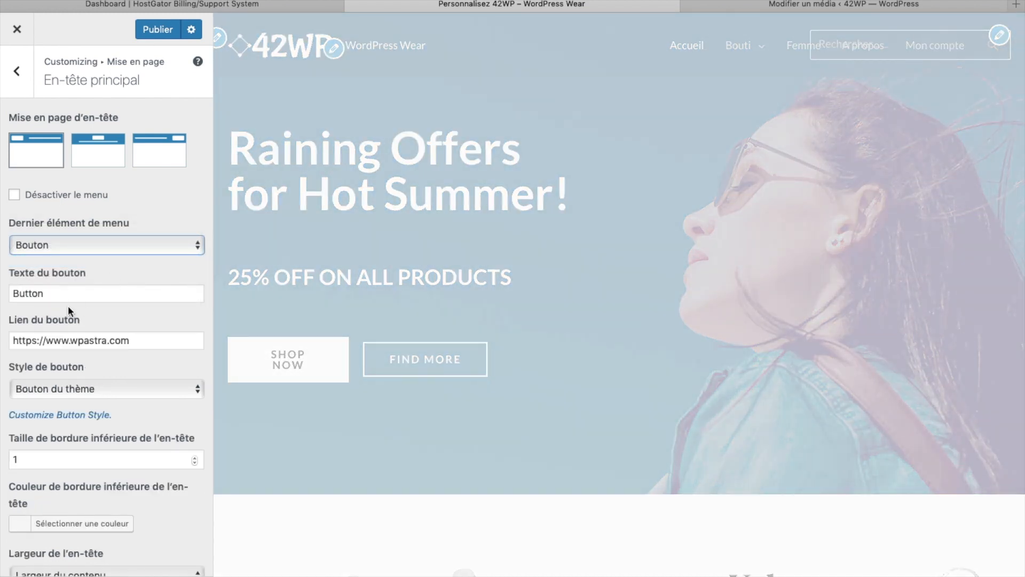
click(78, 247)
click(73, 258)
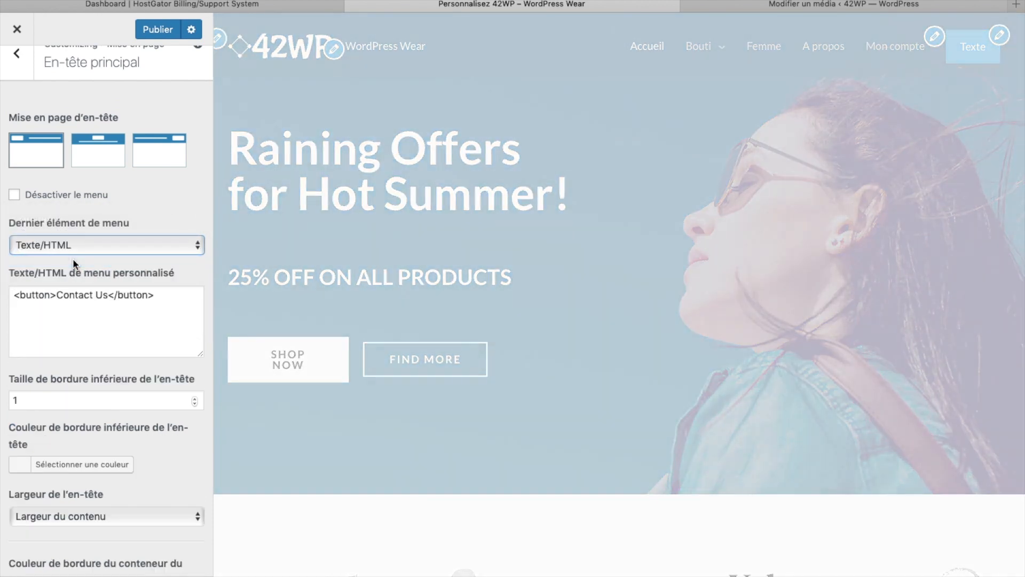
click(96, 246)
click(96, 259)
click(96, 246)
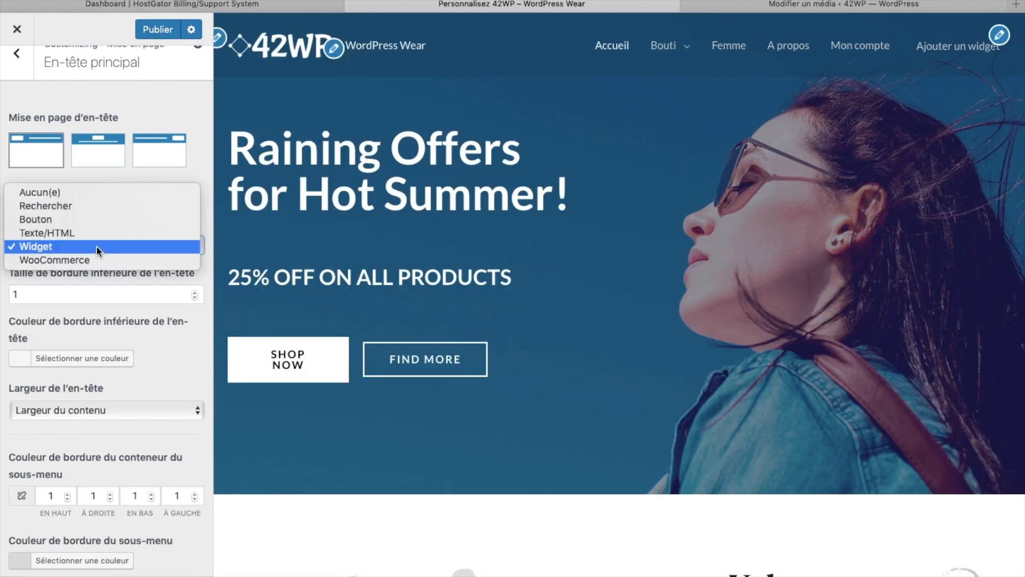
click(96, 259)
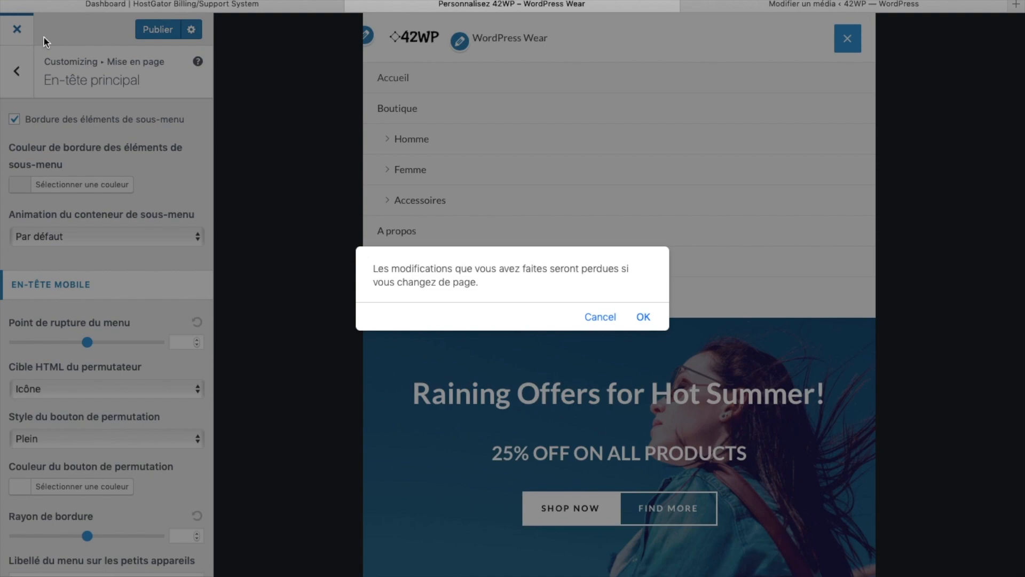
Leave the customizer and scroll through the live 42WP homepage and back to the top.
click(644, 317)
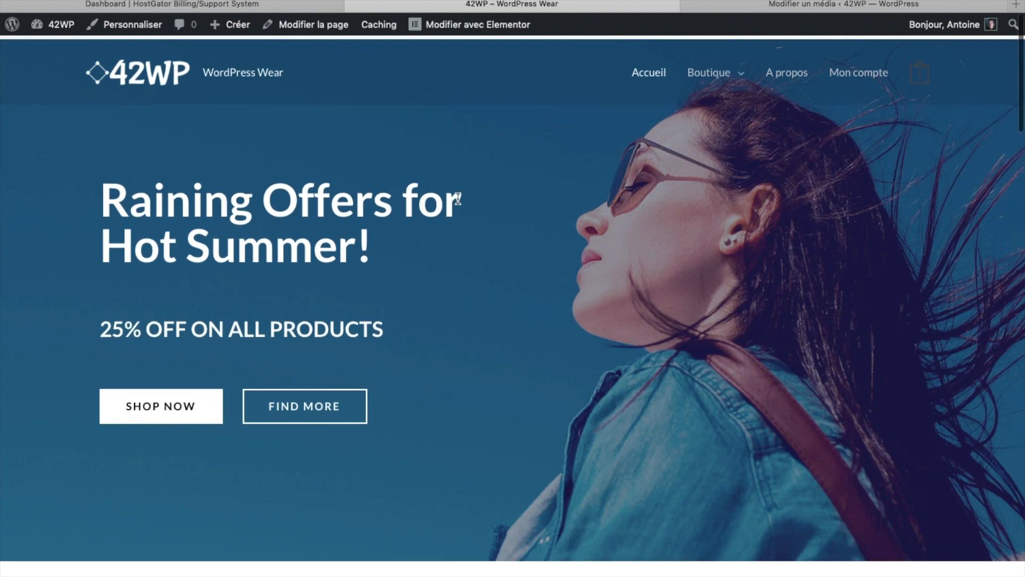
scroll(457, 198, down, 10)
scroll(457, 199, down, 15)
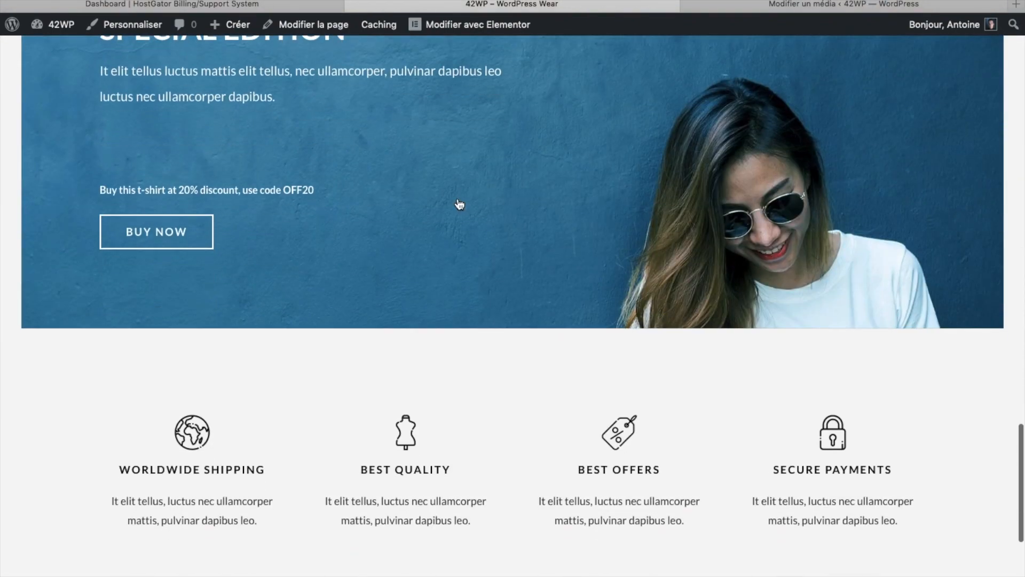
scroll(458, 198, up, 5)
scroll(458, 199, up, 15)
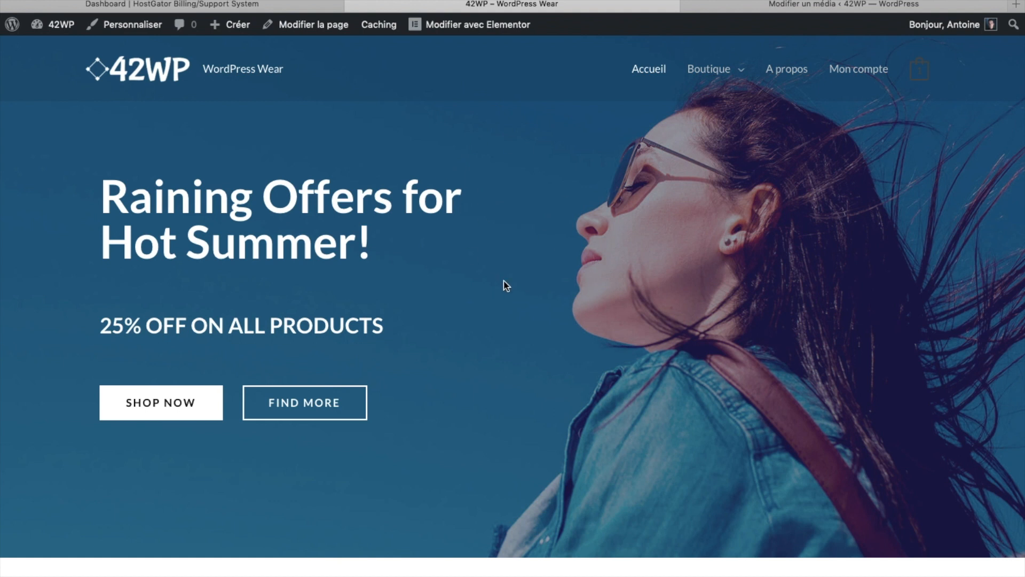
Open the Home page in Elementor and select the hero section.
click(485, 33)
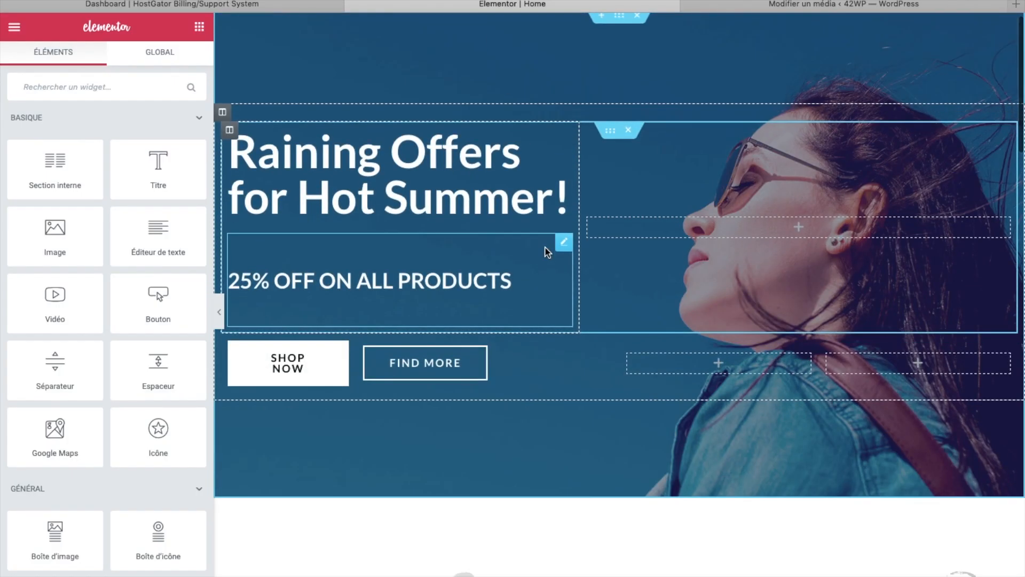
scroll(546, 248, down, 20)
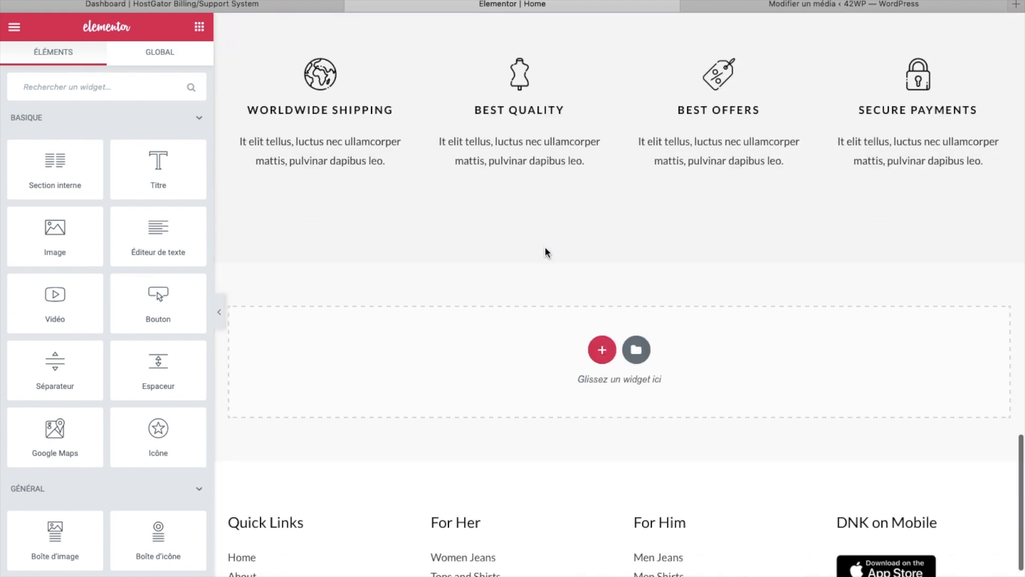
scroll(545, 252, up, 20)
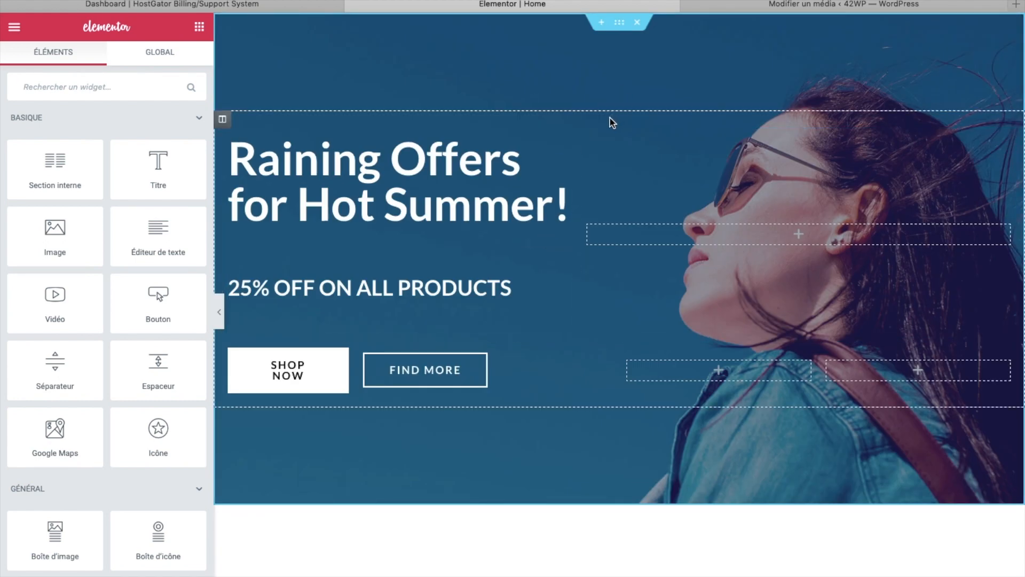
click(619, 23)
click(623, 26)
click(620, 23)
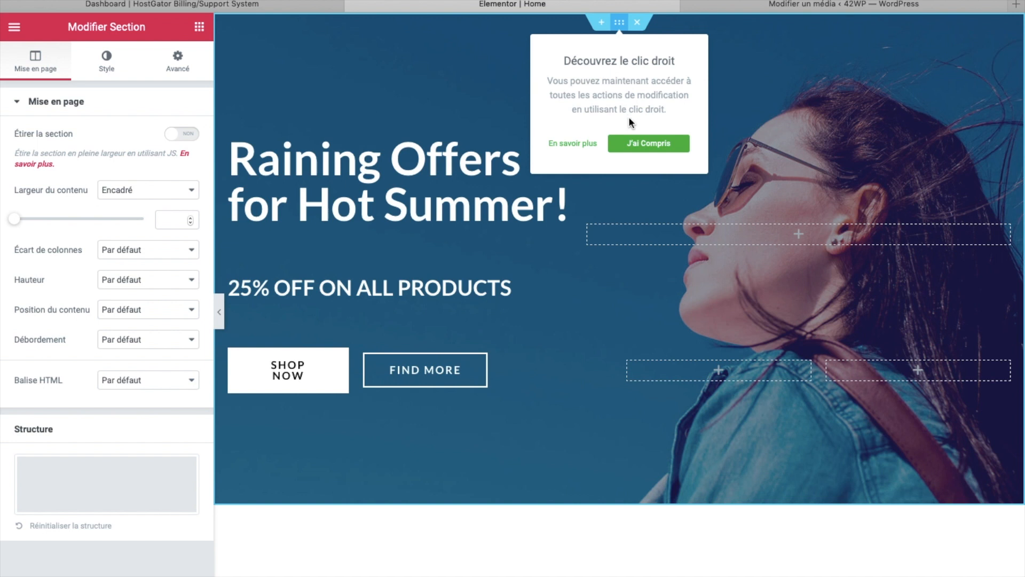
click(634, 147)
Set the hero section's background image to the blue-wall photo testimonials-free-img-4.jpg.
click(109, 62)
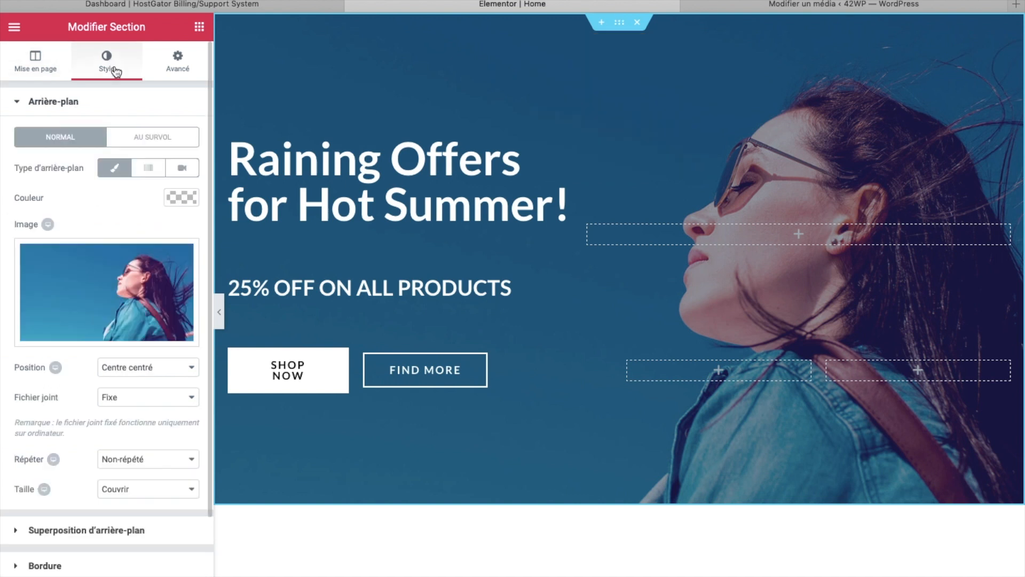
click(133, 296)
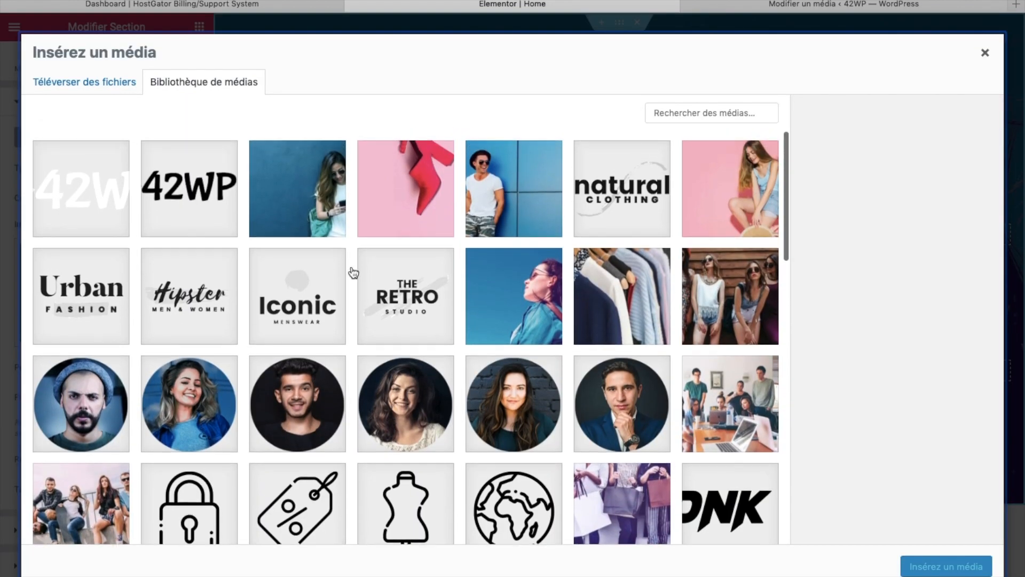
click(278, 183)
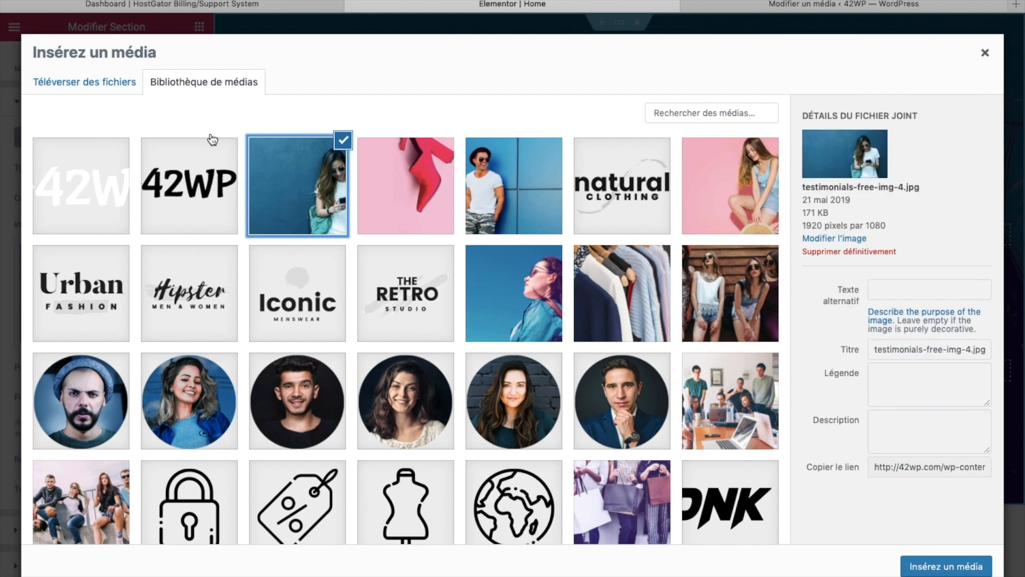
click(94, 83)
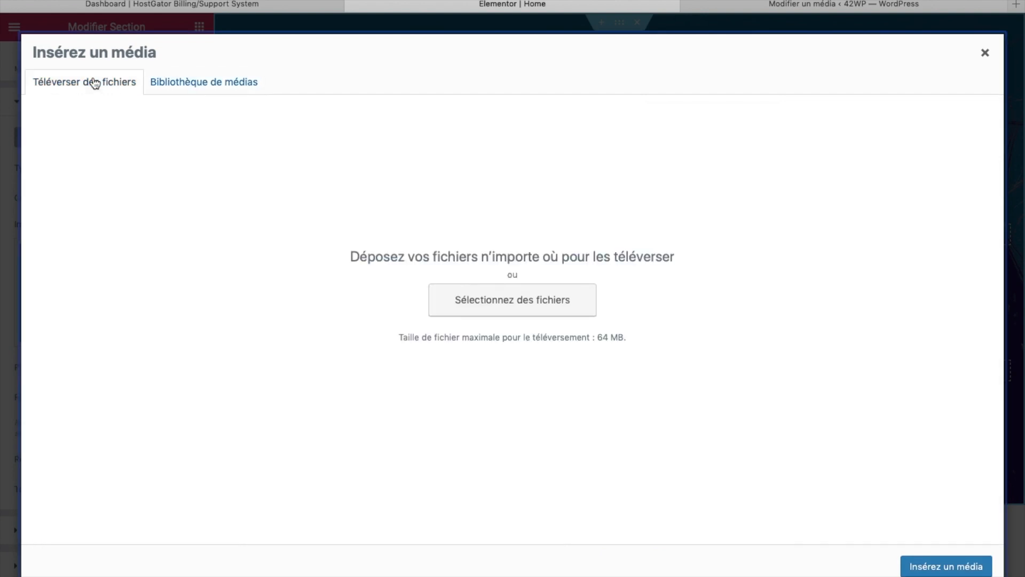
click(204, 82)
click(293, 201)
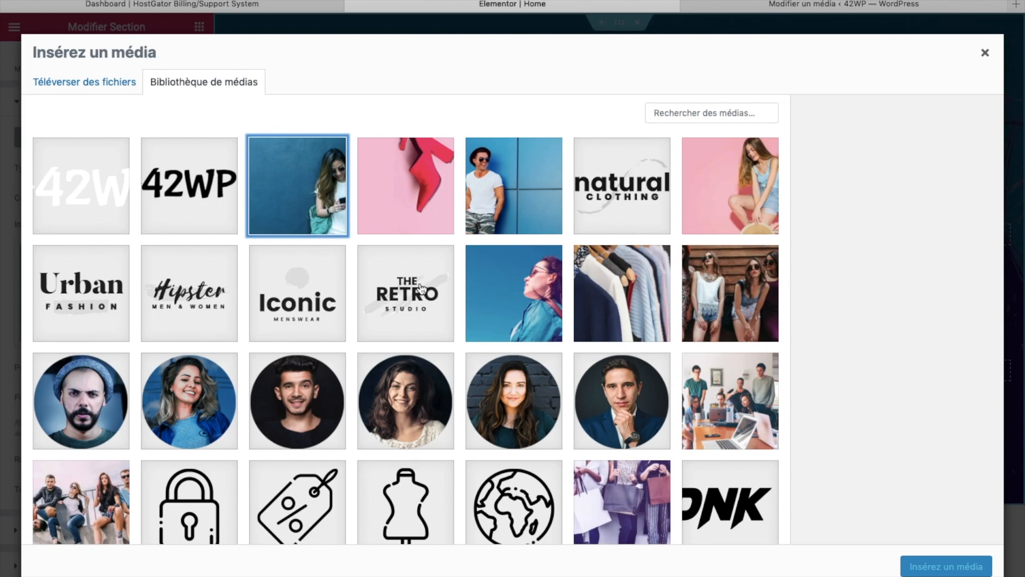
click(299, 170)
click(947, 567)
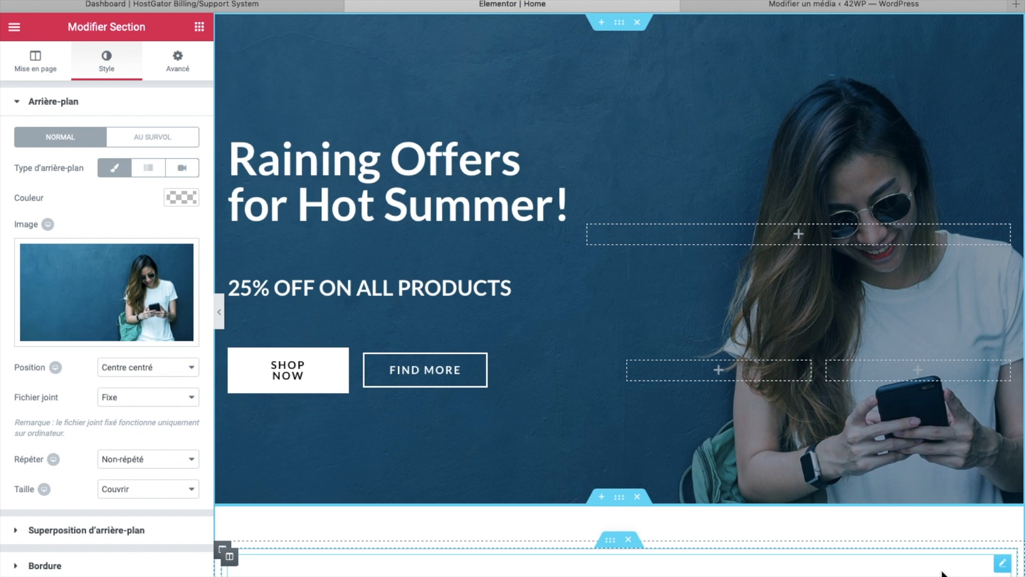
Search Unsplash for 'clothing' photos in a new tab, then close the Unsplash and media tabs.
key(super+t)
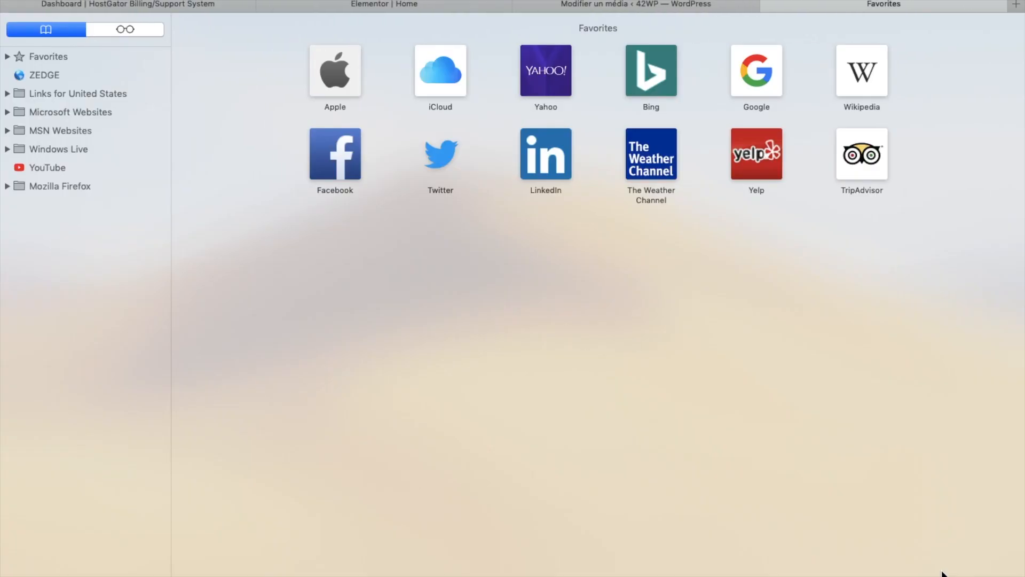
text(UNSPLASH)
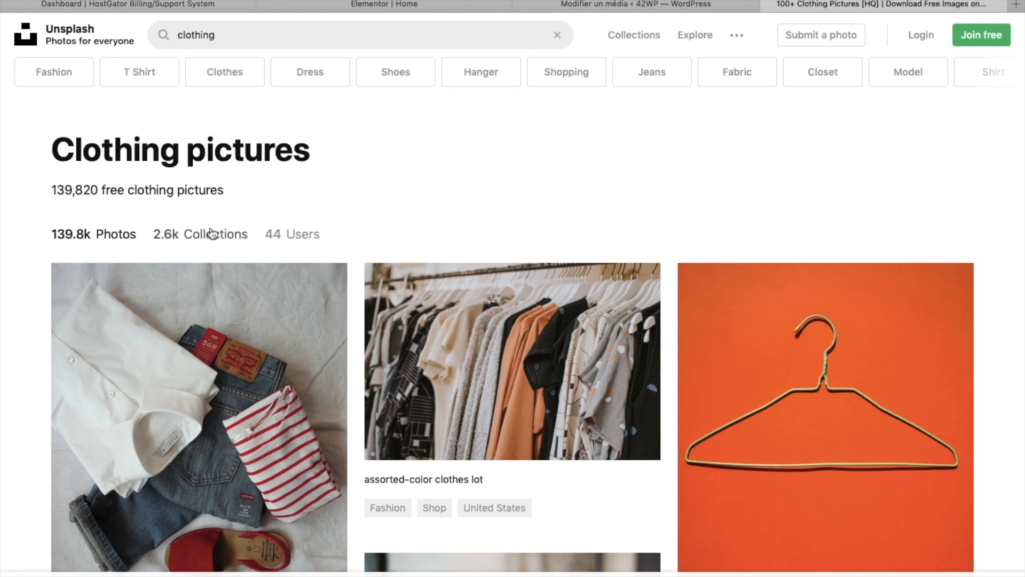
scroll(424, 320, down, 5)
scroll(421, 321, down, 5)
scroll(421, 321, up, 10)
triple_click(263, 35)
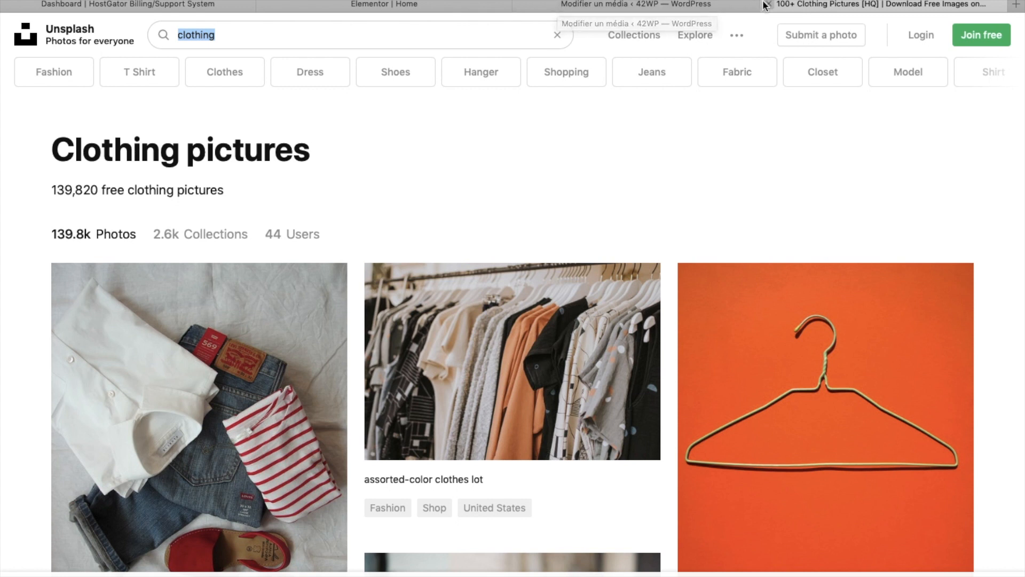
click(534, 3)
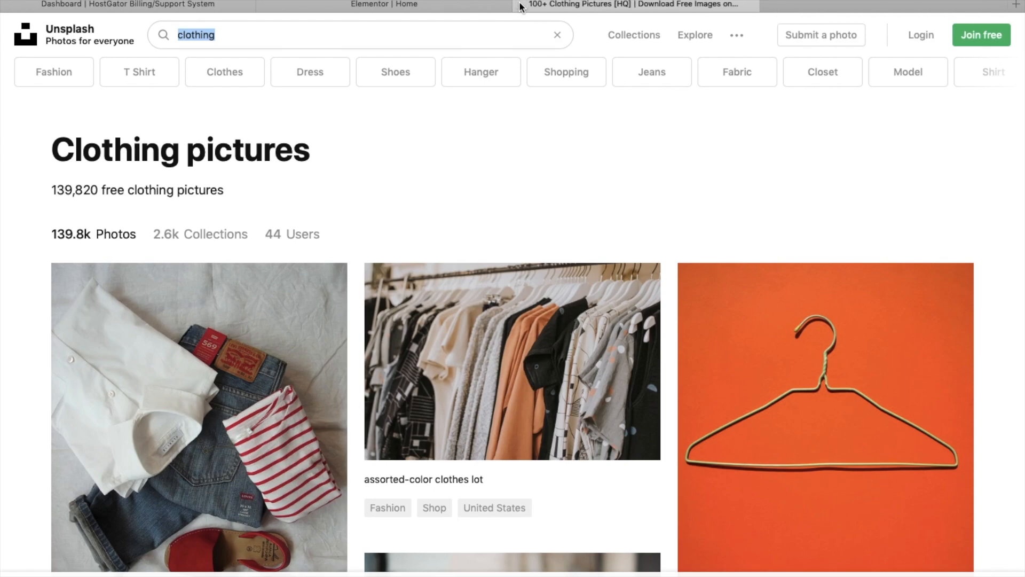
click(522, 4)
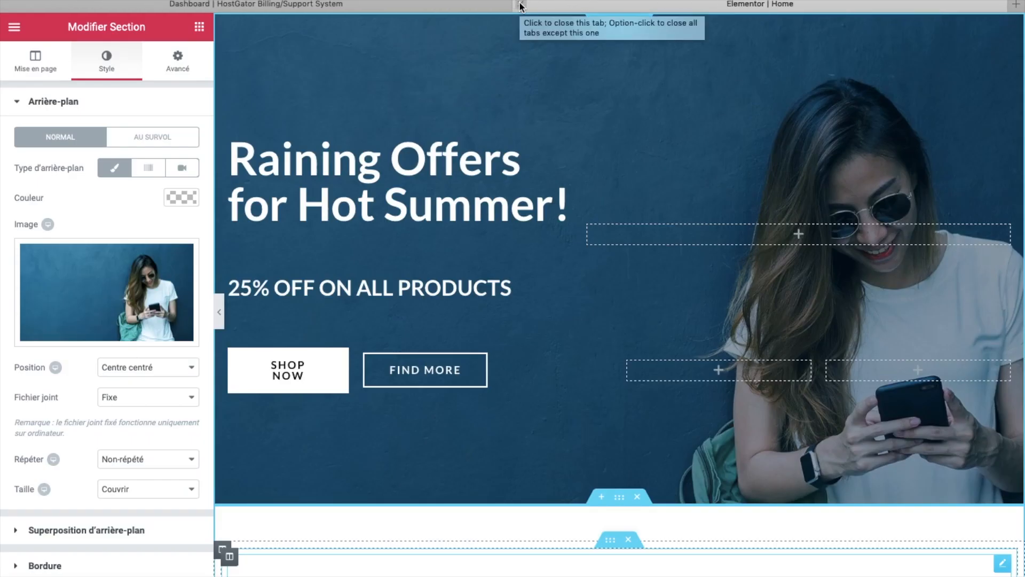
Replace the 'Raining Offers for Hot Summer!' heading with 'Ne manquez pas nos promotions du moment'.
click(459, 168)
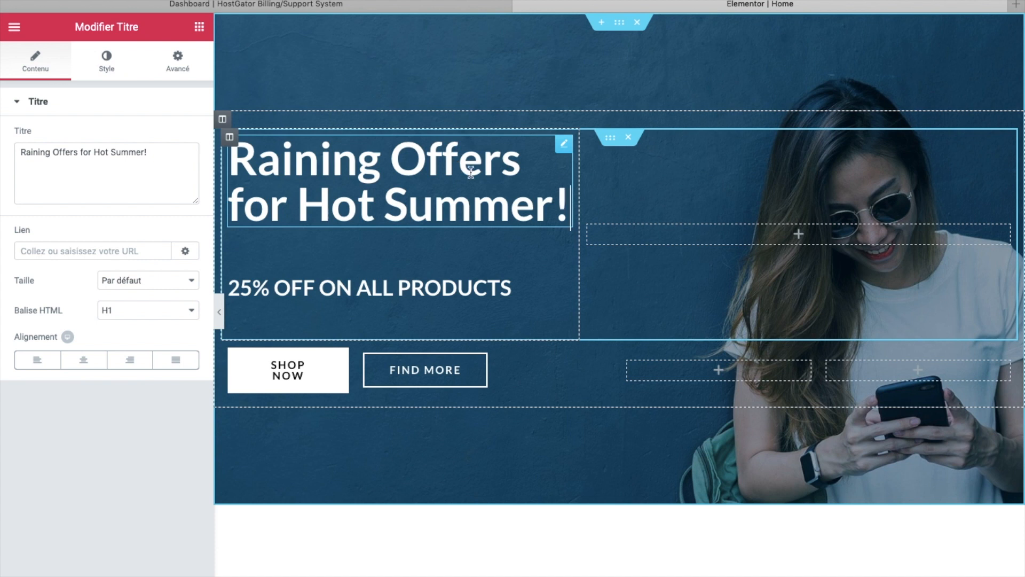
triple_click(484, 205)
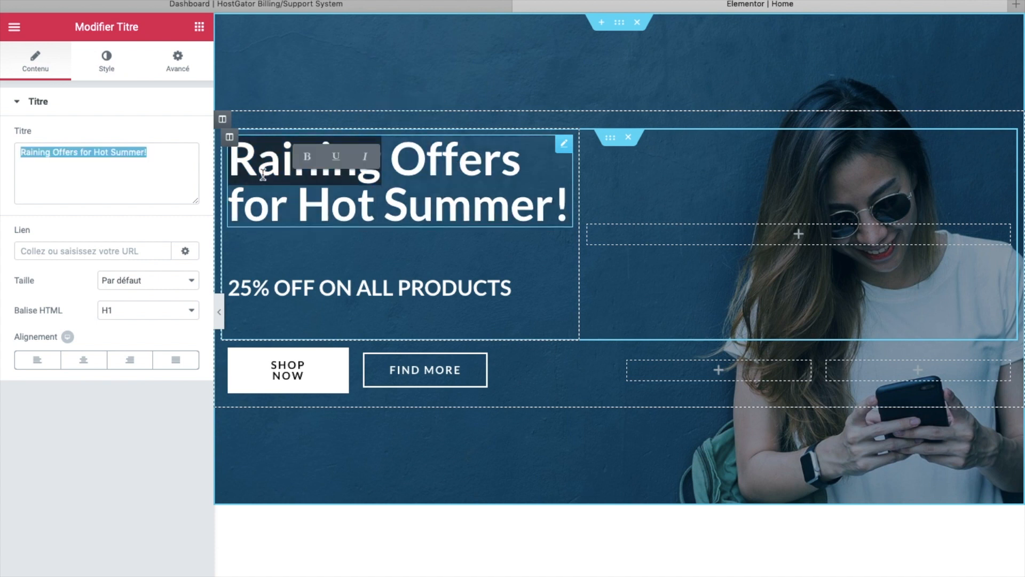
triple_click(263, 173)
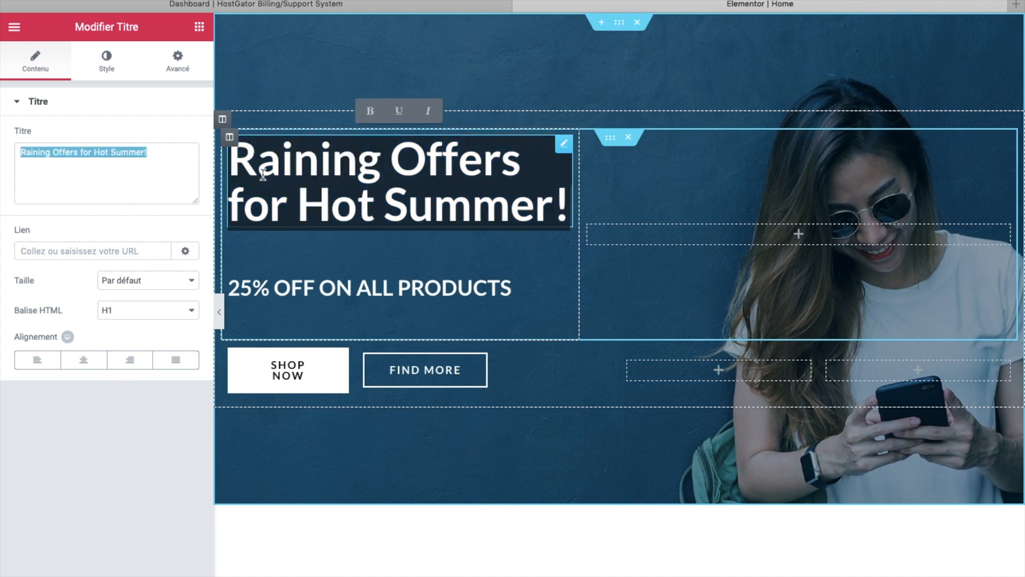
text(Ne manquez pas nos promotions du moment)
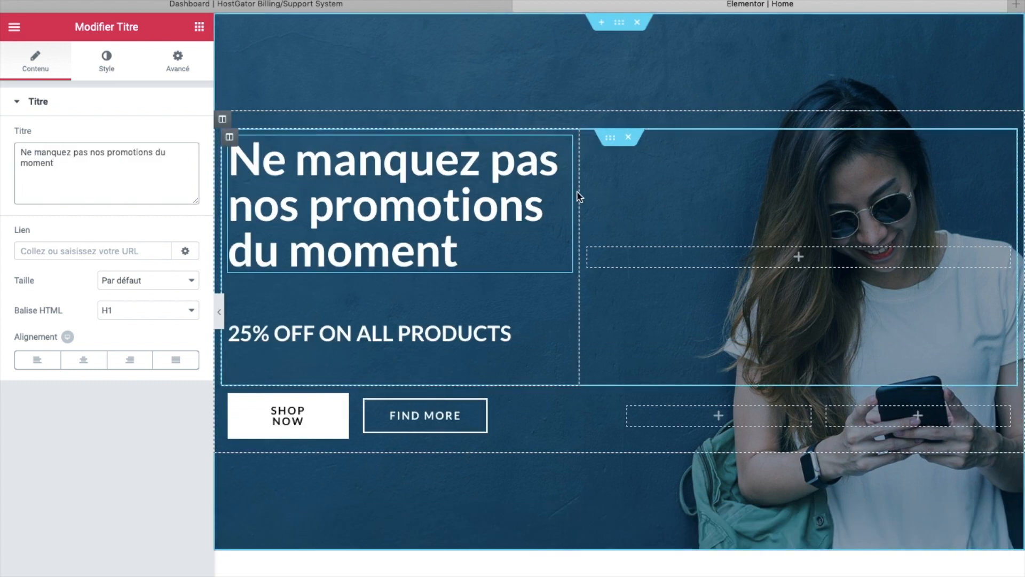
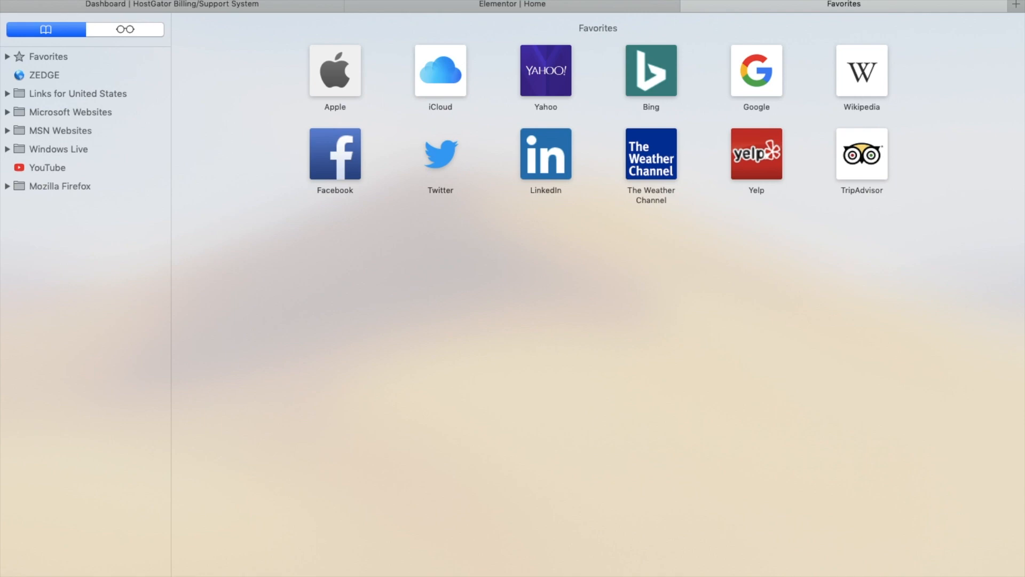
Load 42wp.com, go to the Boutique > Accessoires category page and inspect its URL.
key(Return)
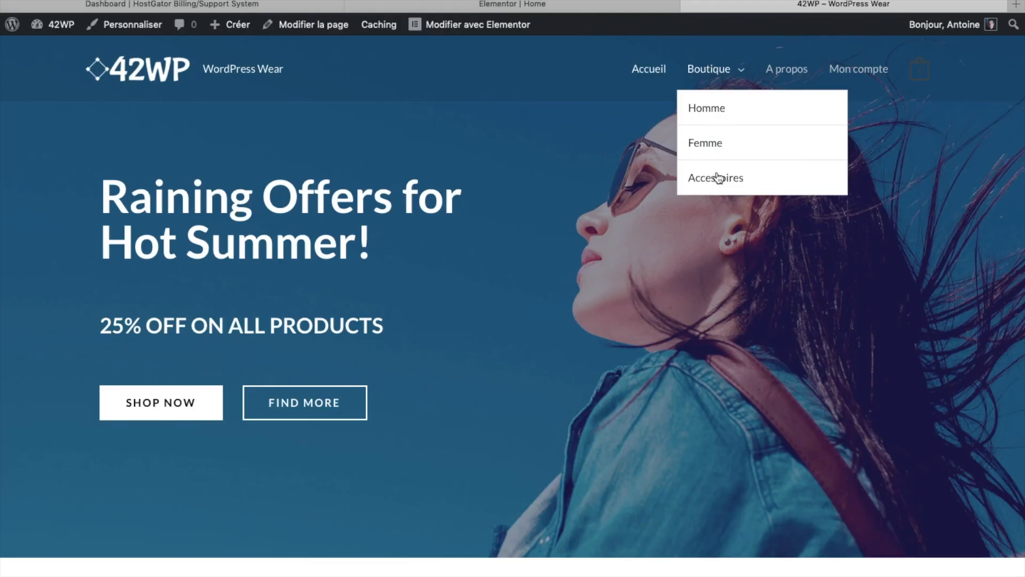
click(714, 180)
click(538, 13)
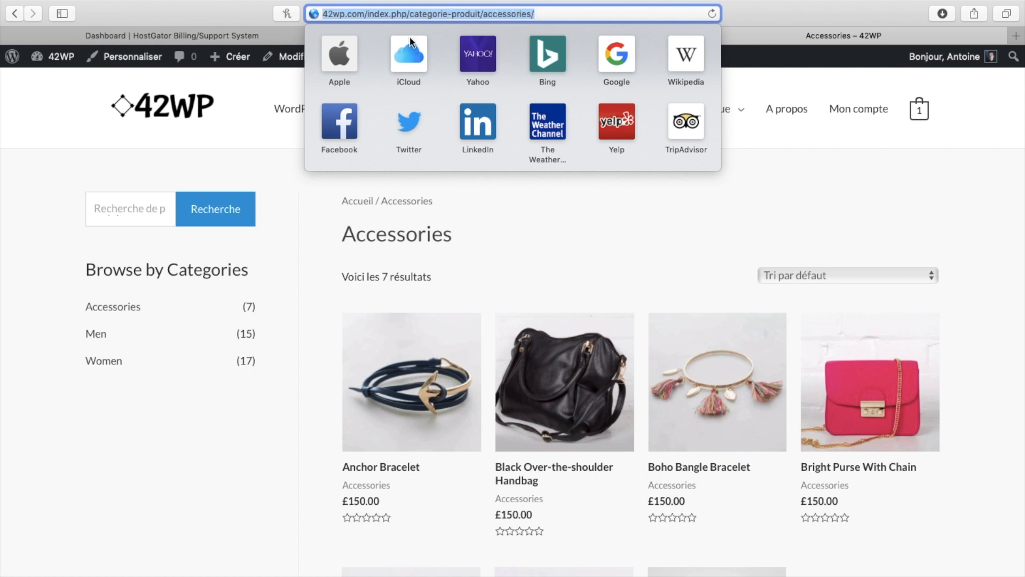
click(264, 98)
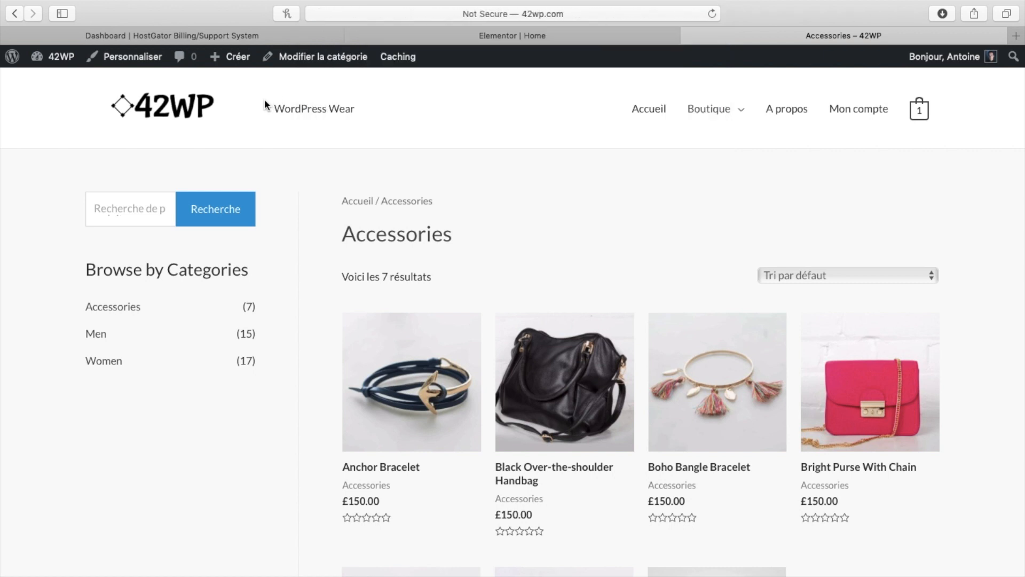
Edit the Accessories product category, renaming it Accessoires with the slug accessoires.
click(307, 62)
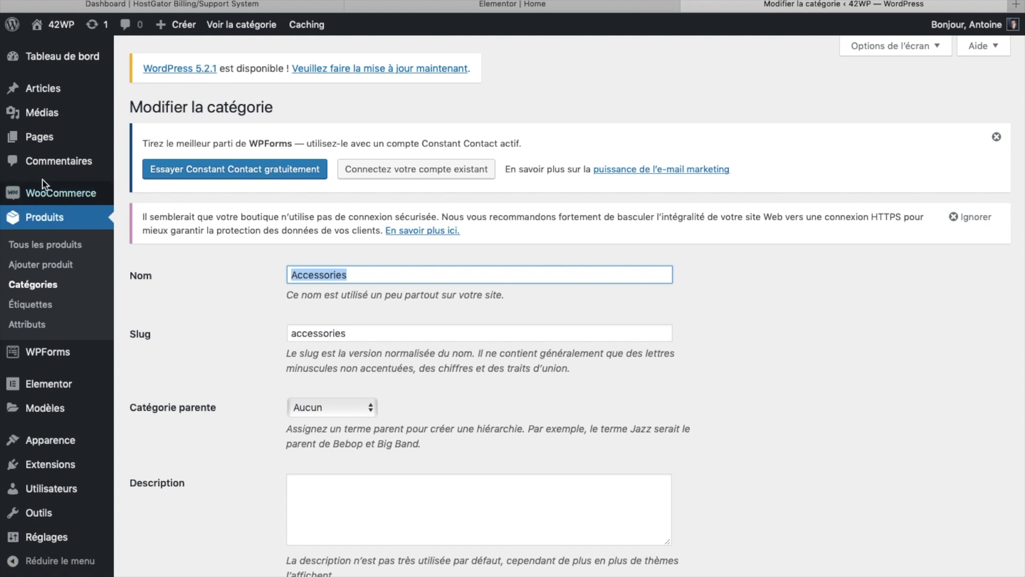
click(47, 289)
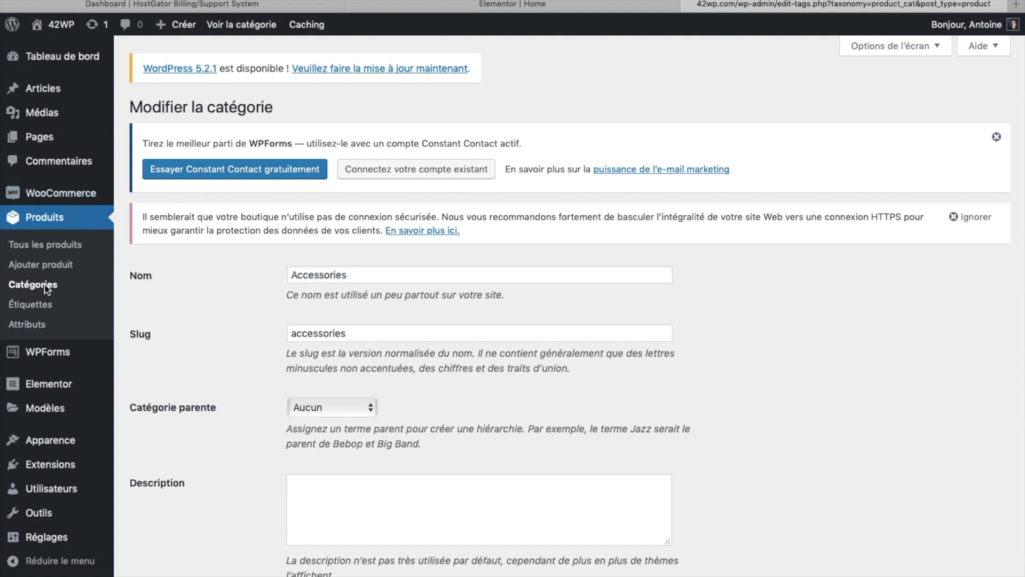
scroll(556, 348, down, 5)
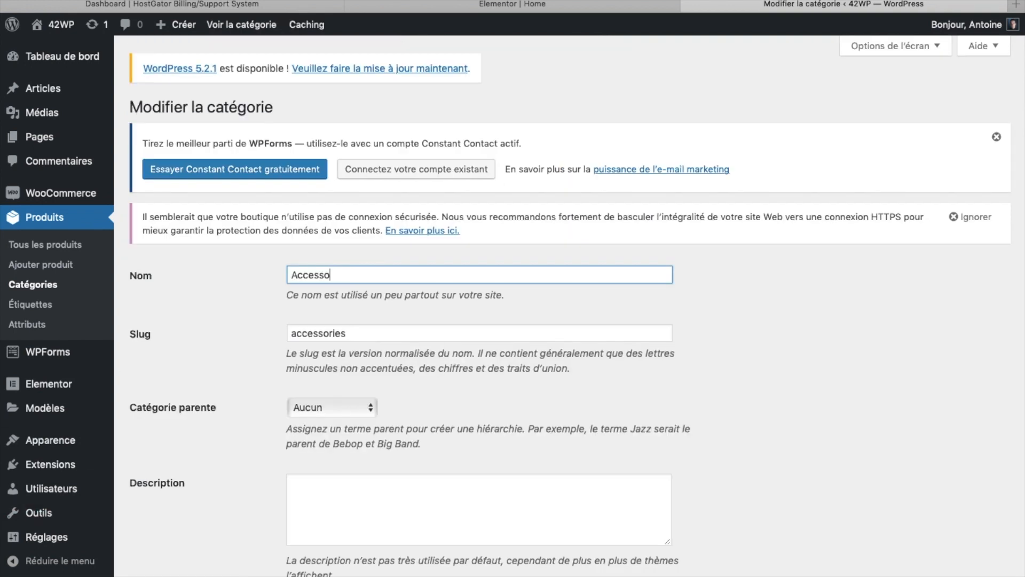
text(OIR)
key(BackSpace)
key(BackSpace)
key(BackSpace)
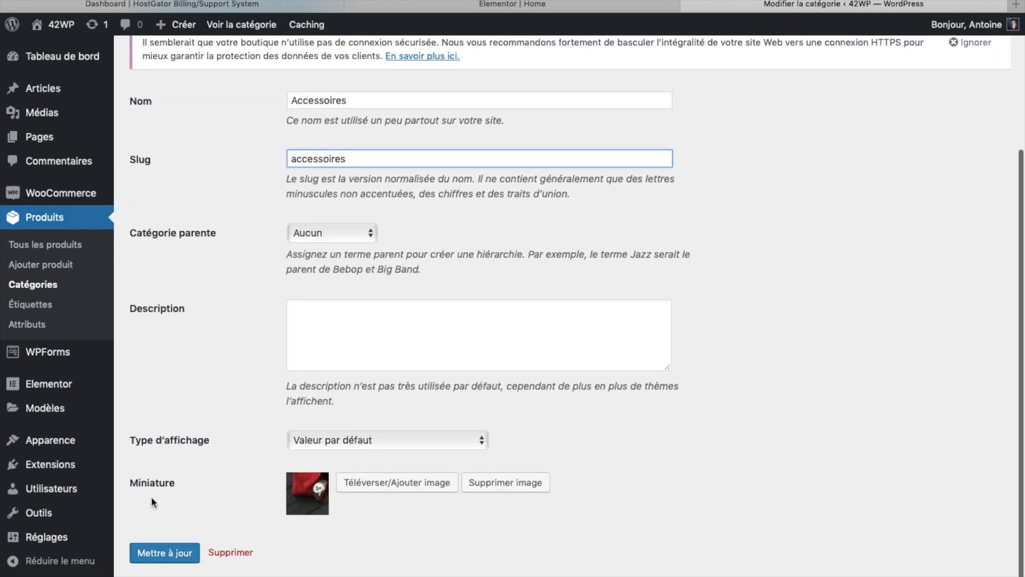
Save the category, link the discount heading to the Accessoires URL, relabel Shop Now 'Acheter maintenant', and resize its column.
click(177, 558)
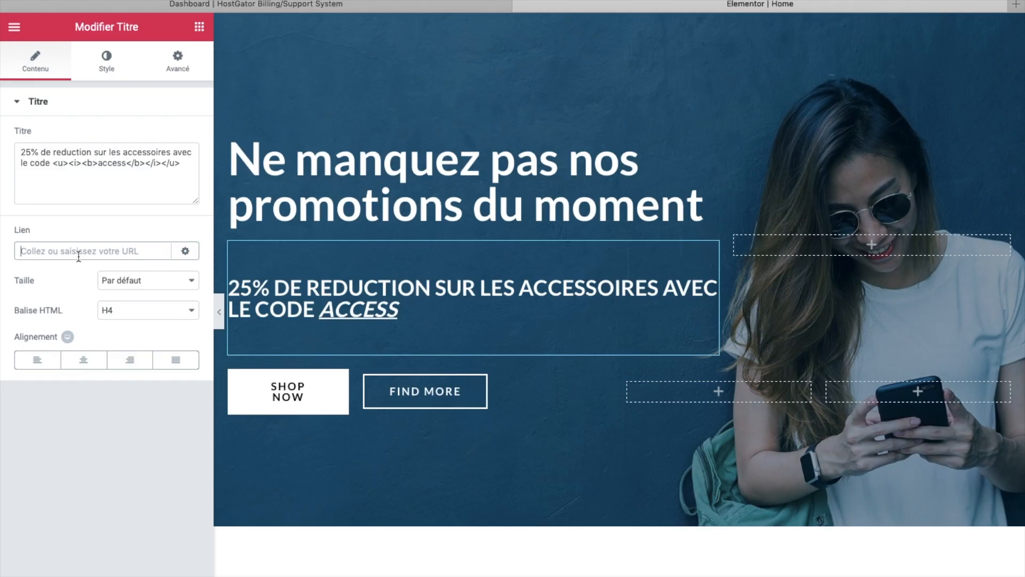
key(super+v)
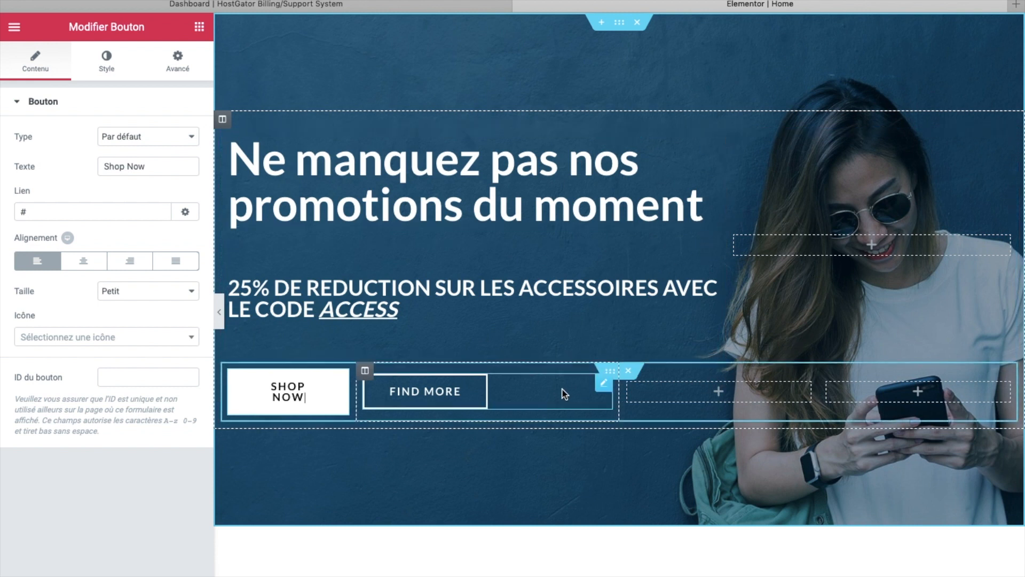
triple_click(300, 395)
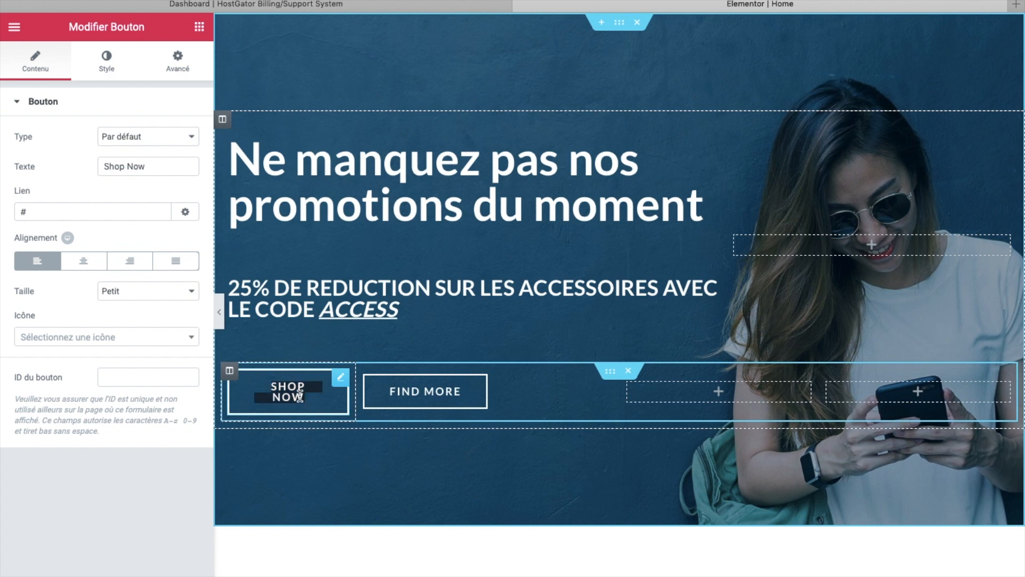
triple_click(150, 165)
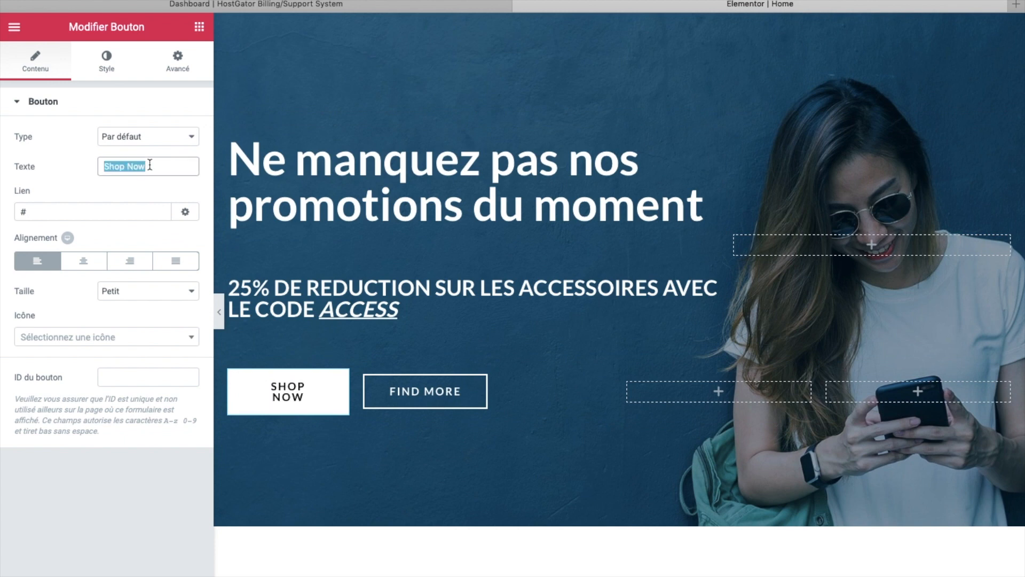
text(acheter maintenant)
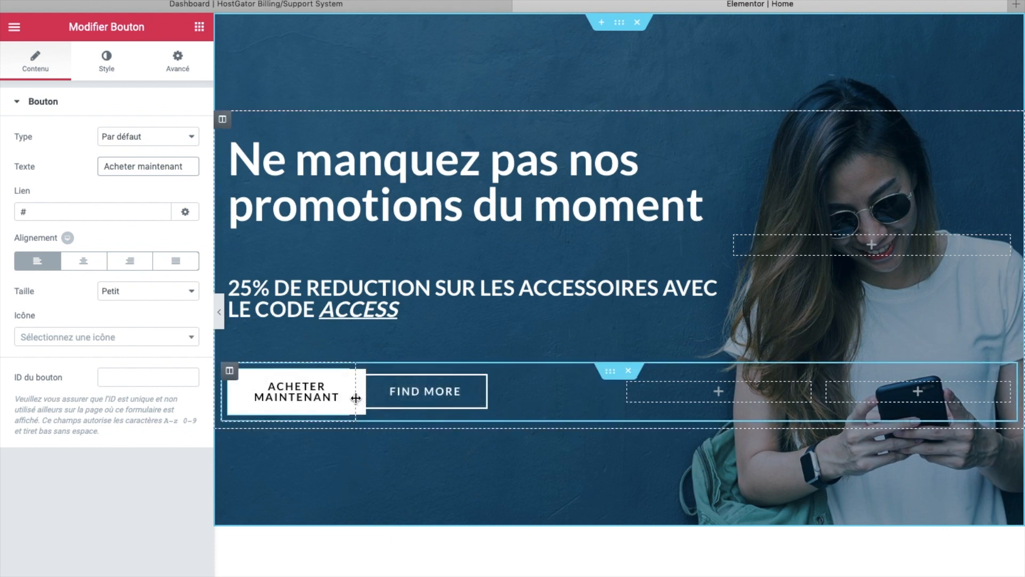
drag(355, 399, 389, 410)
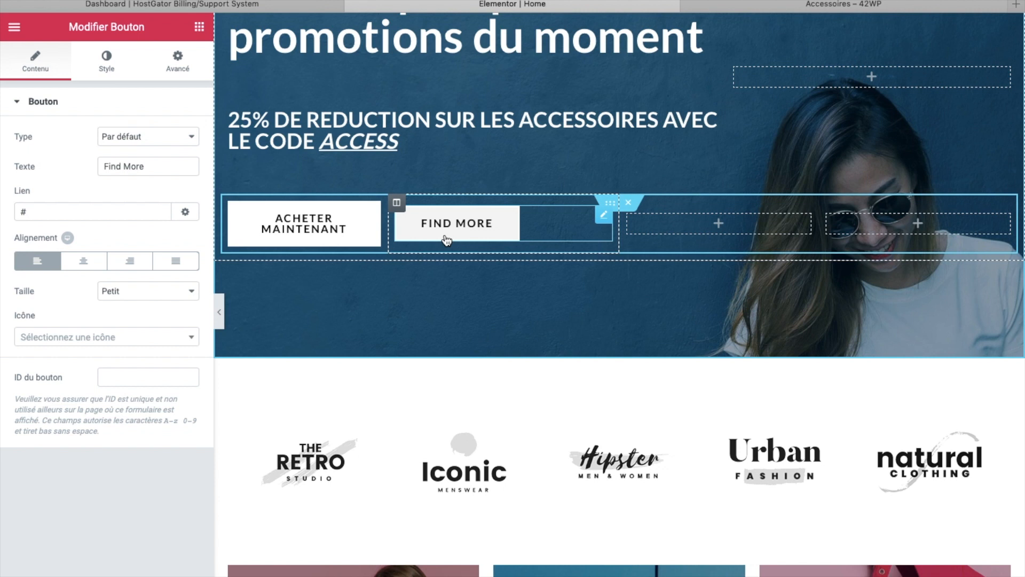
Replace the Find More button's label with 'En savoir plus'.
double_click(163, 166)
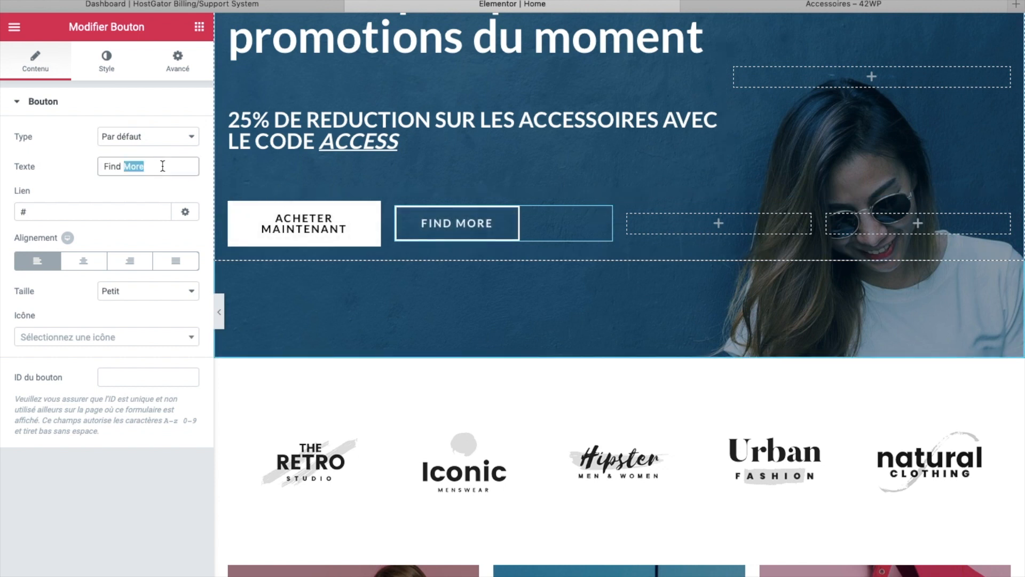
triple_click(163, 166)
text(En savoir plus)
click(130, 205)
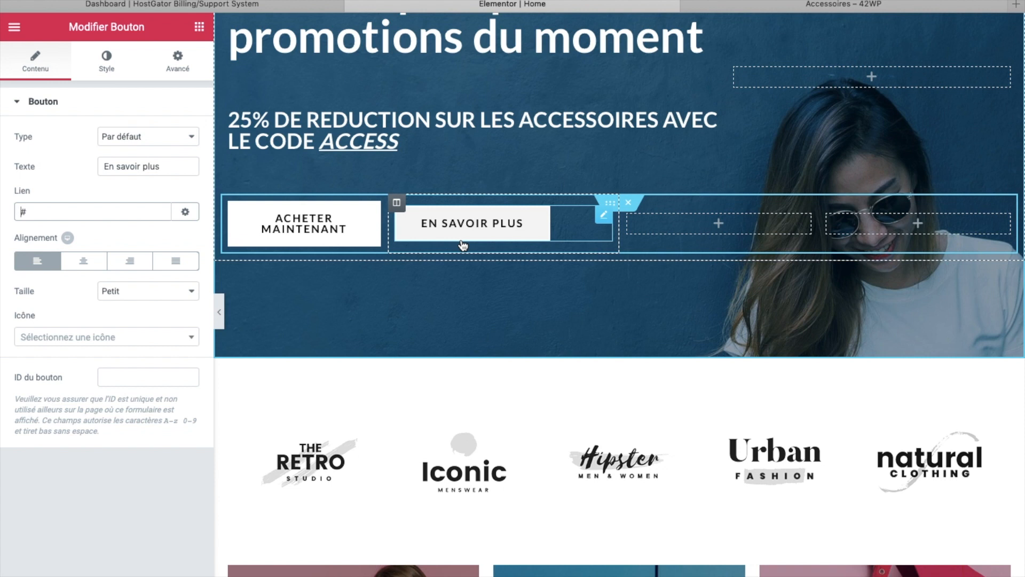
scroll(481, 303, down, 8)
scroll(480, 302, down, 10)
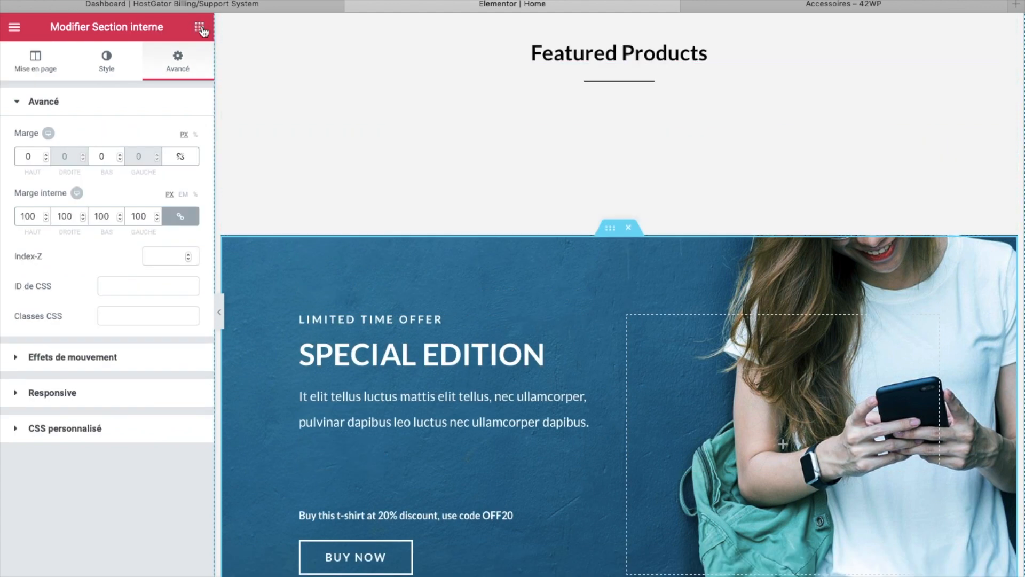
Drag an Ancre de menu widget above the Special Edition banner and give it the ID 'Promo'.
click(201, 27)
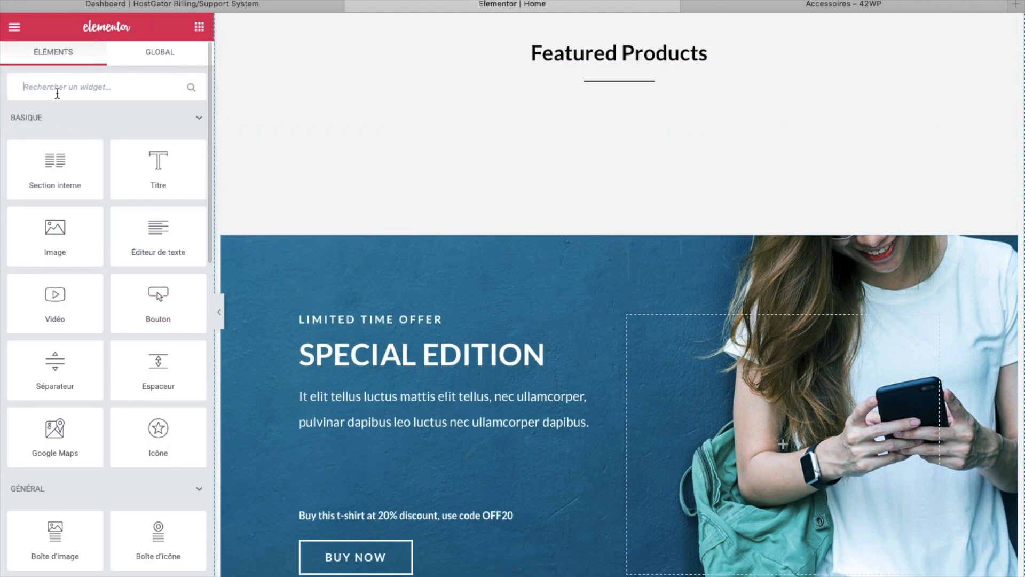
text(anc)
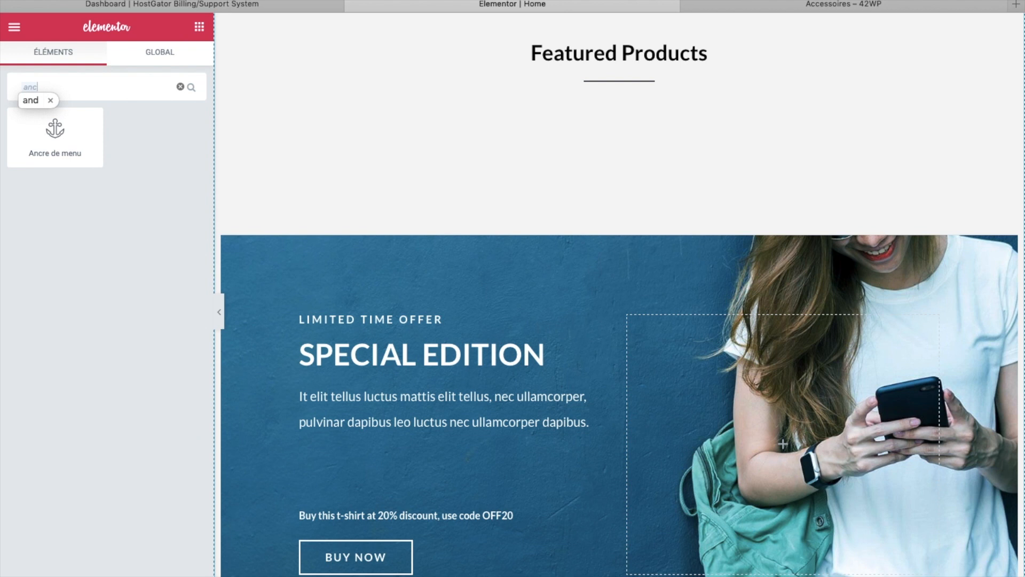
key(BackSpace)
drag(55, 136, 388, 308)
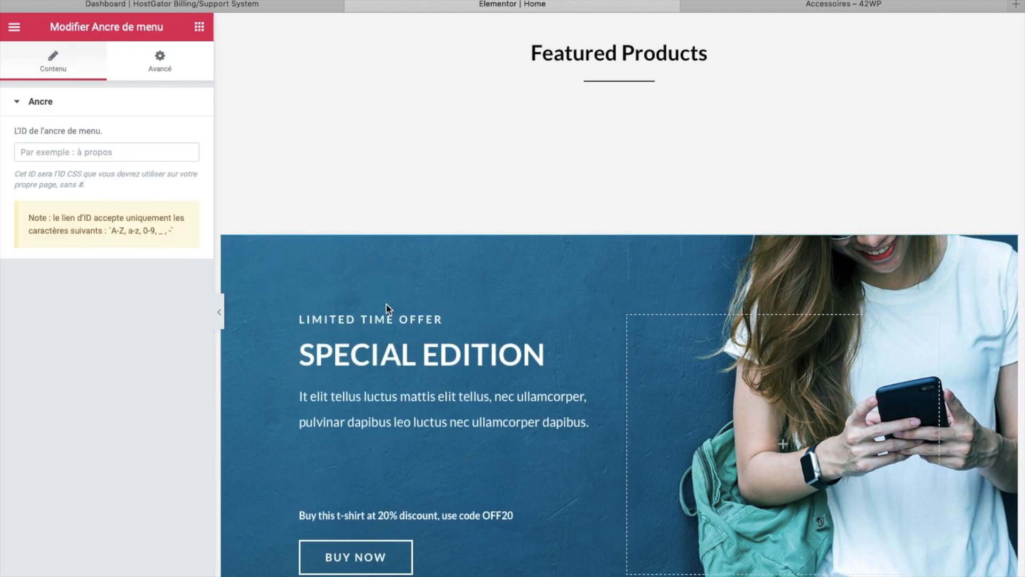
click(112, 150)
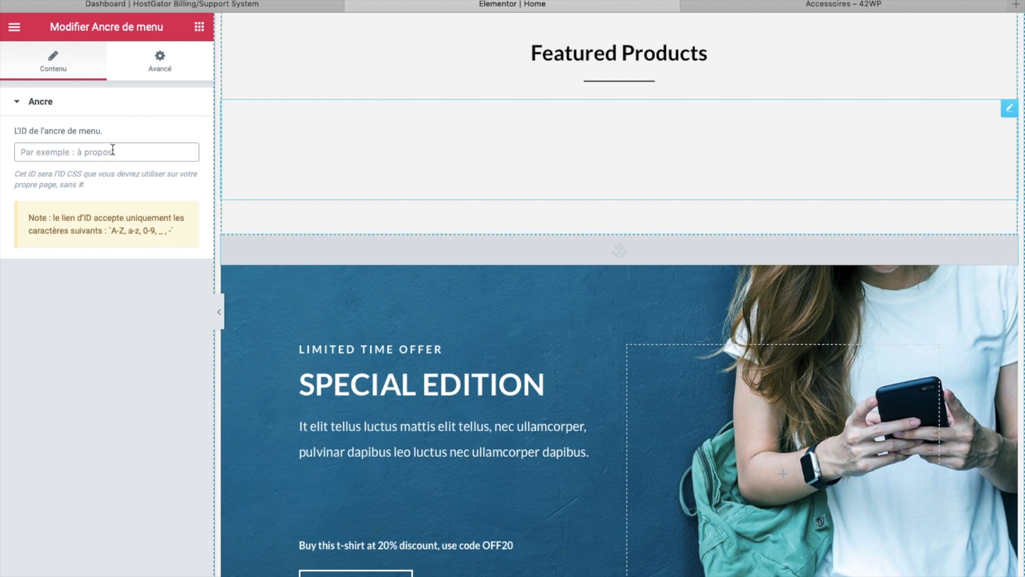
text(Promo)
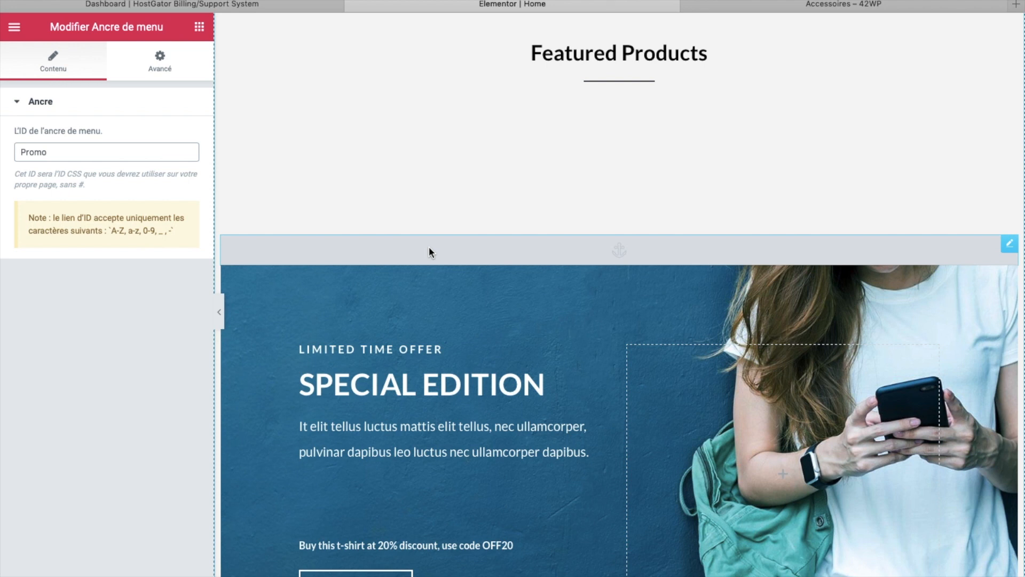
double_click(69, 151)
scroll(303, 265, up, 15)
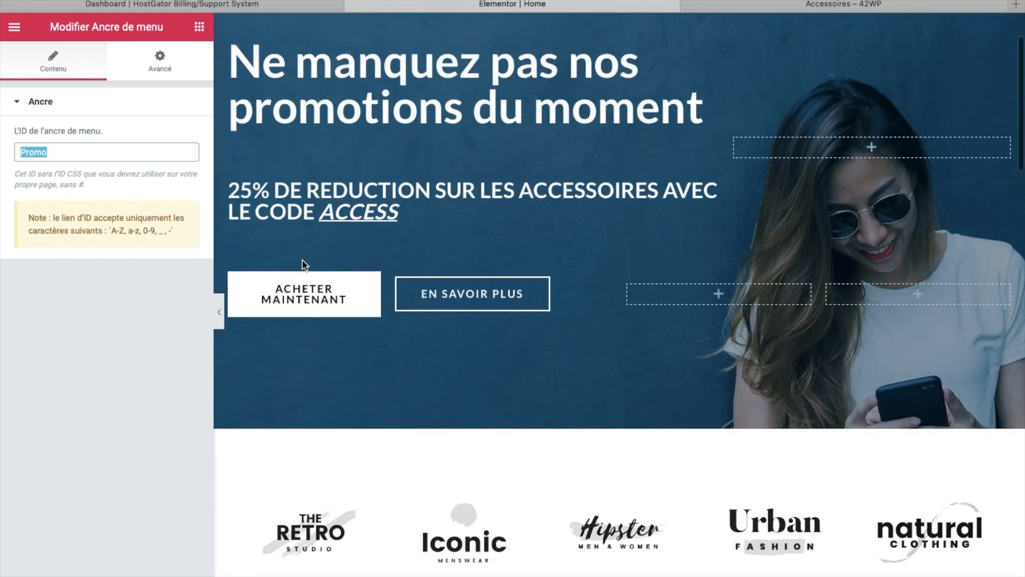
Set the En savoir plus button's link to #Promo.
click(451, 291)
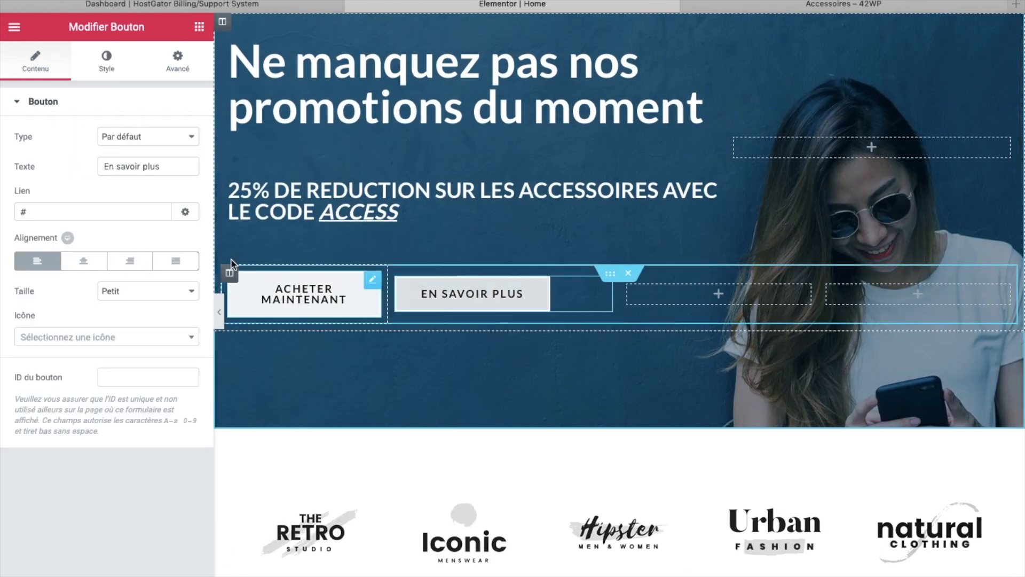
click(82, 212)
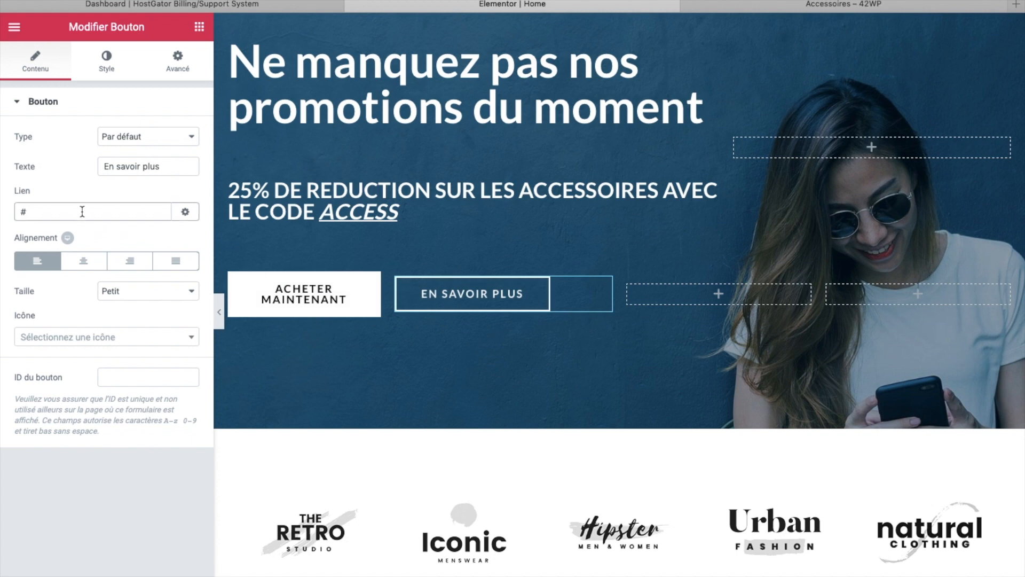
text(Promo)
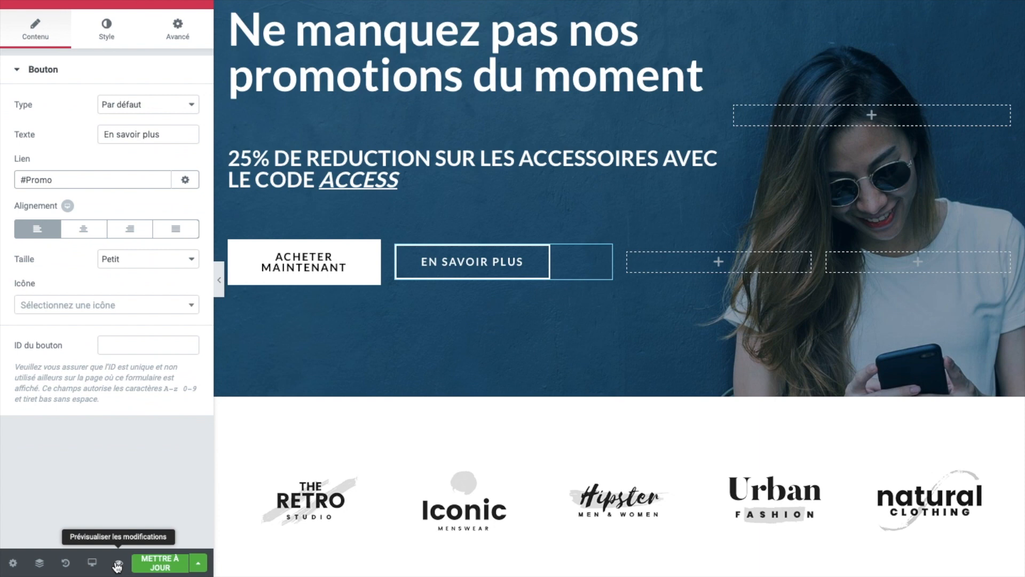
Preview the page and scroll through it to test the anchor link.
click(118, 565)
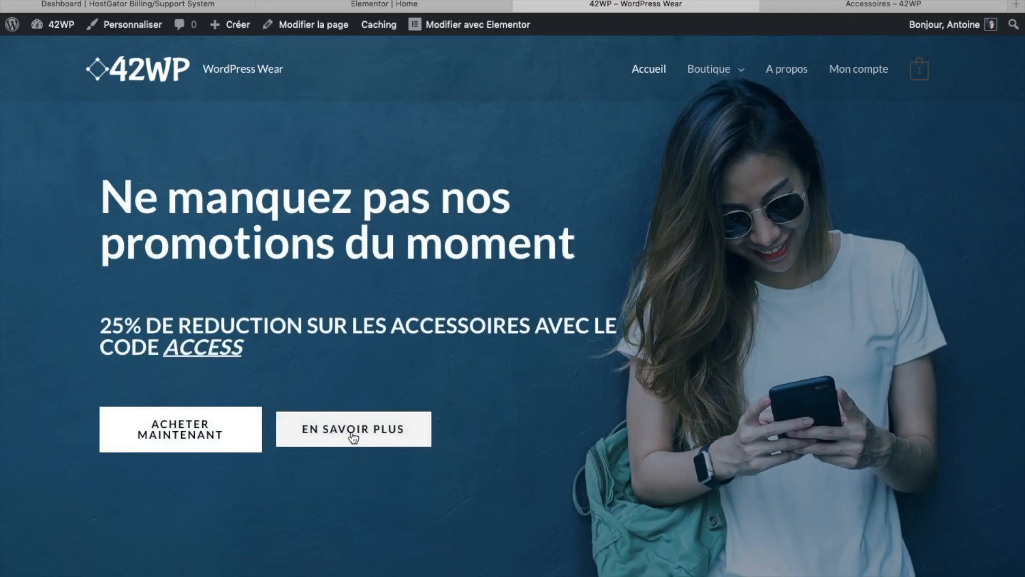
scroll(353, 437, down, 15)
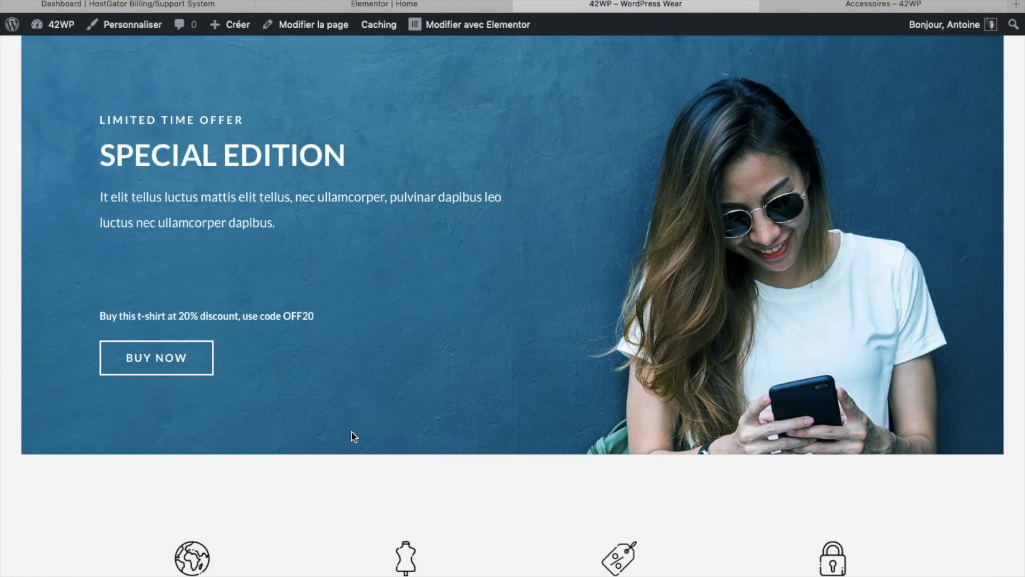
scroll(431, 380, up, 2)
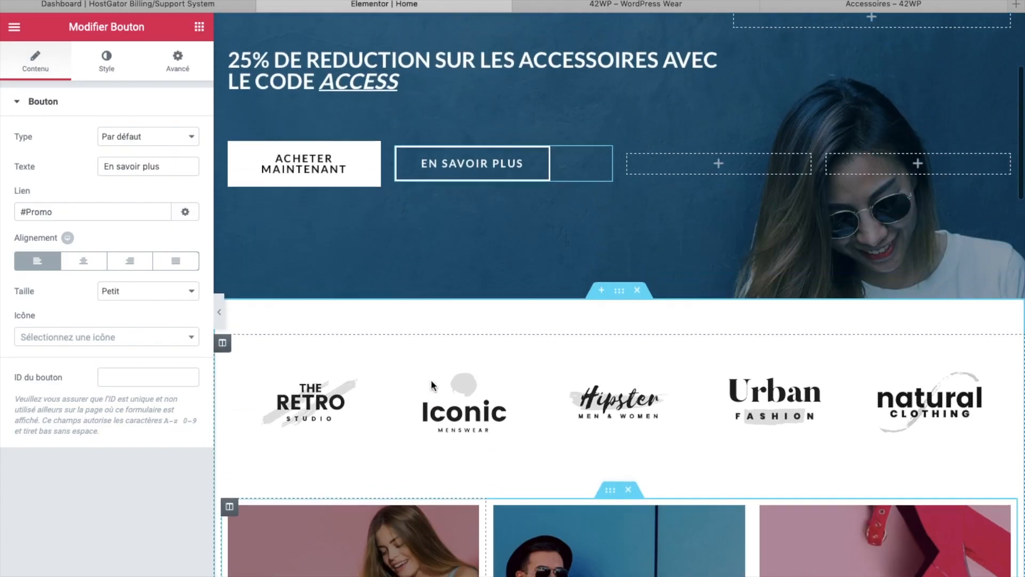
scroll(432, 380, down, 3)
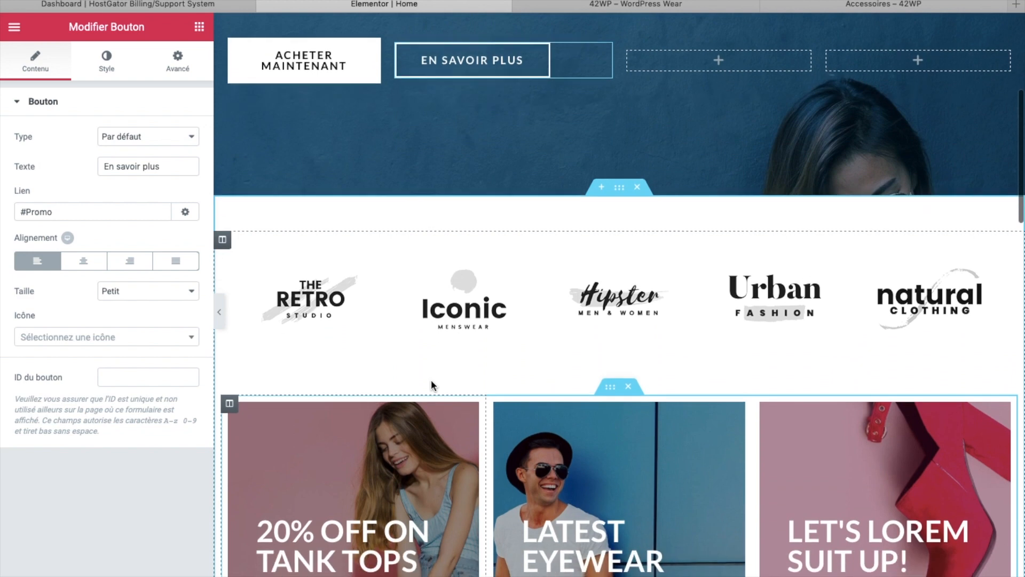
scroll(431, 380, up, 1)
scroll(431, 385, up, 2)
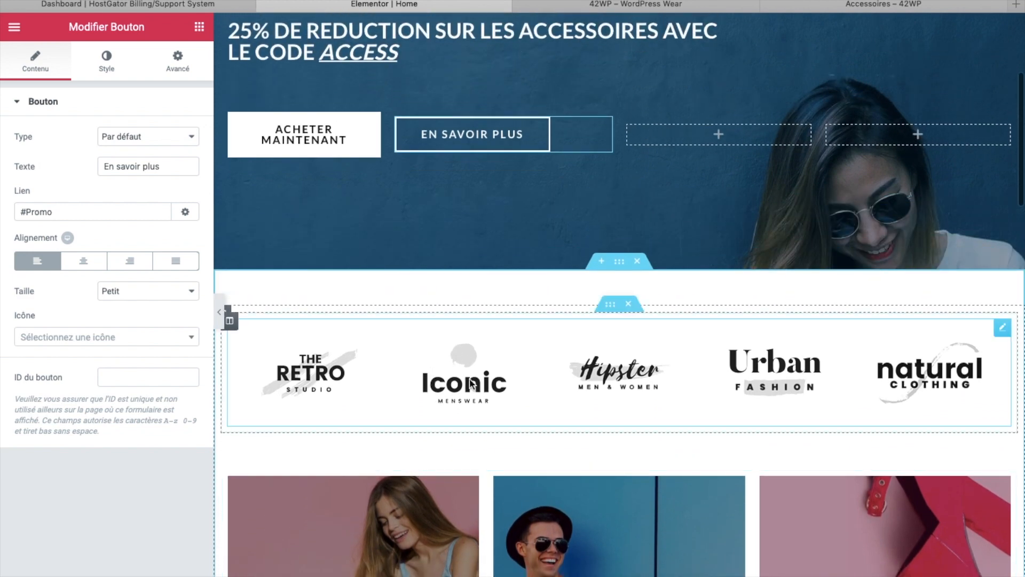
Upload the Adidas, Nike, Puma, Reebok and Under Armour logos into the carousel, placing Puma third.
click(316, 370)
scroll(316, 370, up, 2)
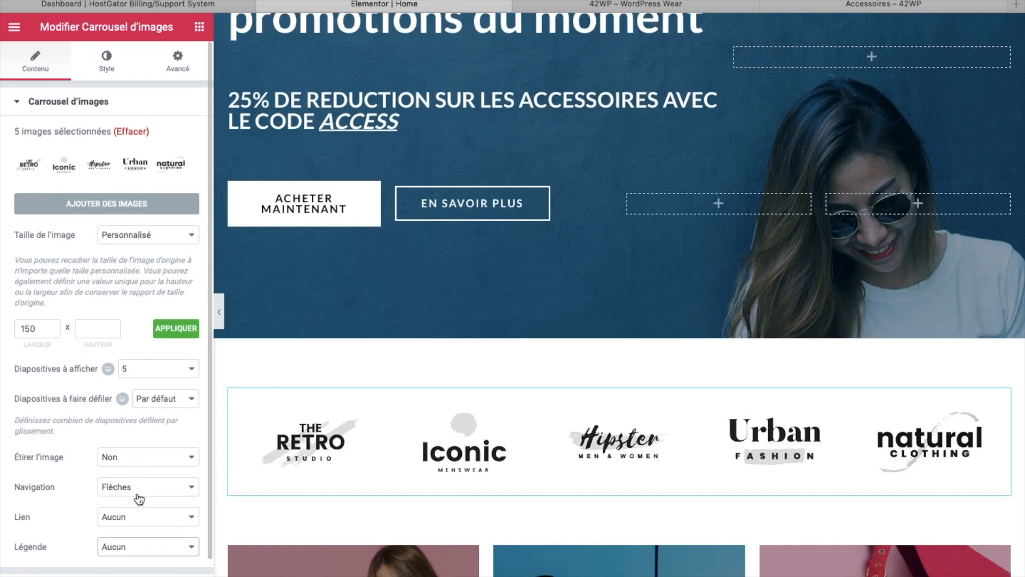
click(88, 206)
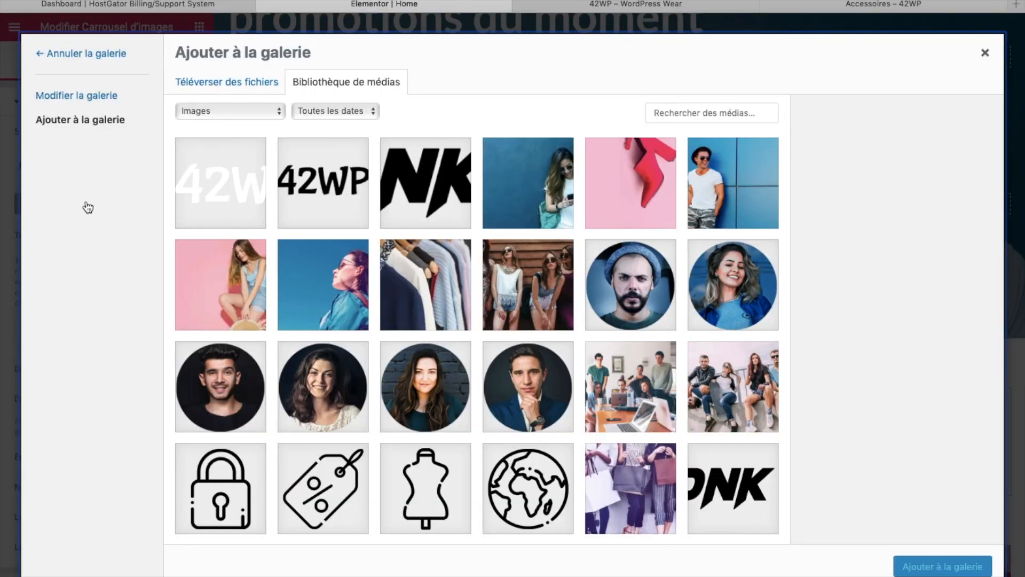
click(218, 90)
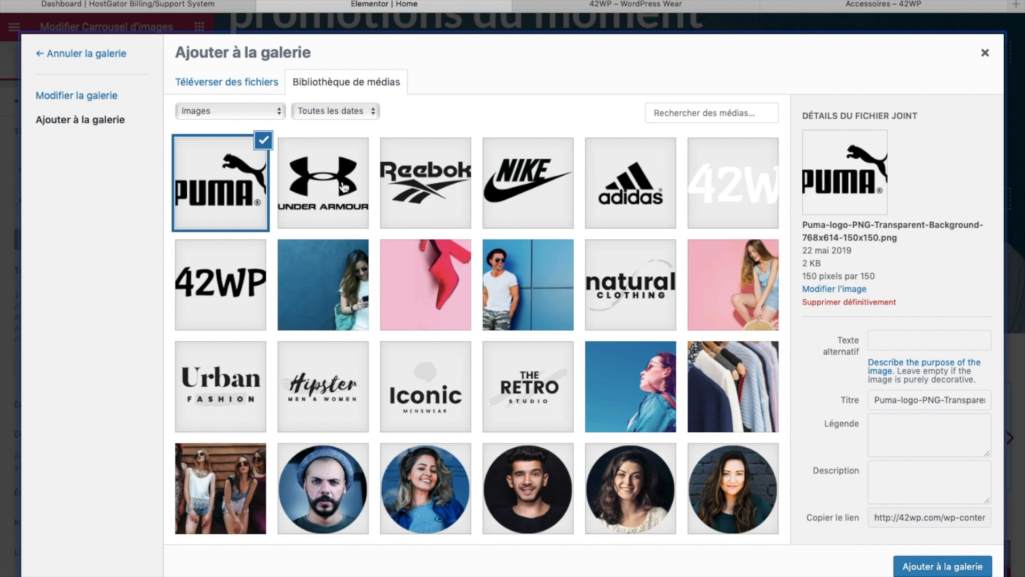
click(930, 567)
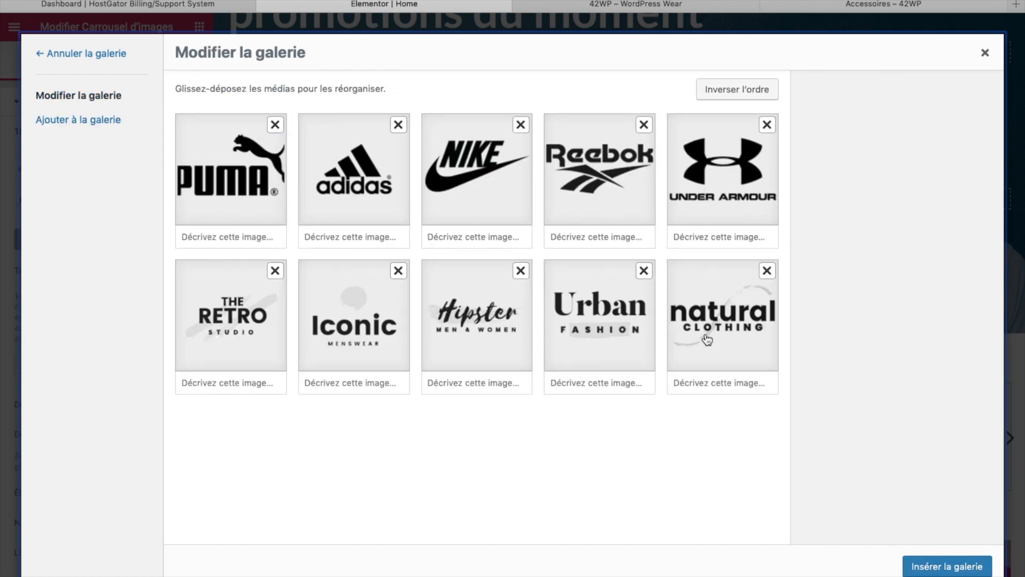
drag(238, 180, 493, 176)
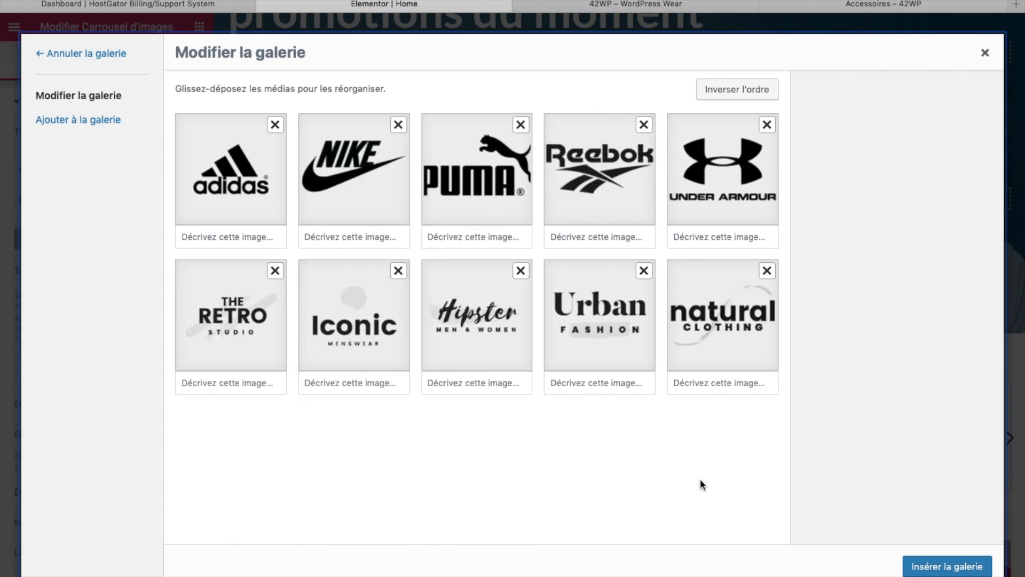
click(943, 567)
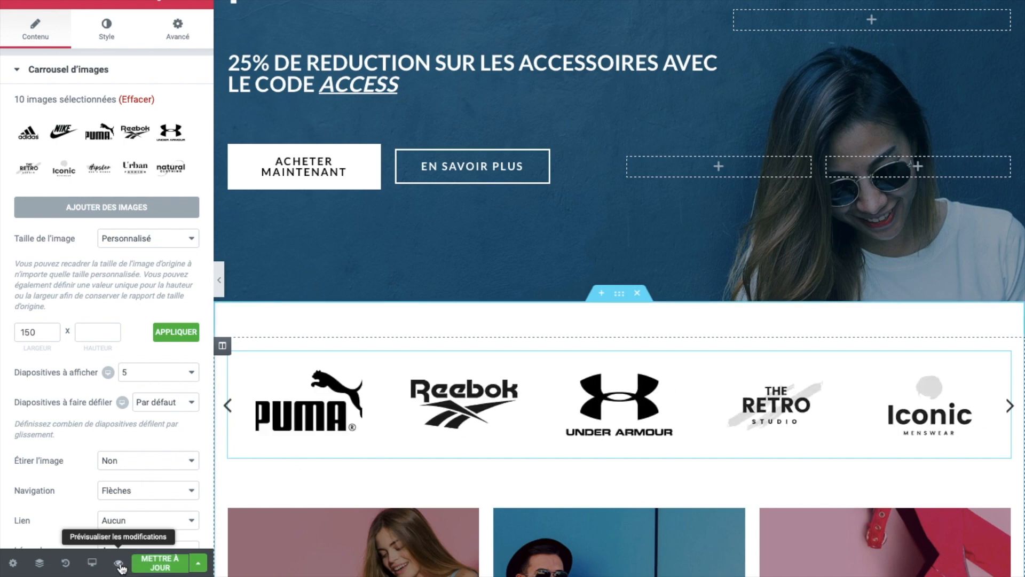
click(120, 564)
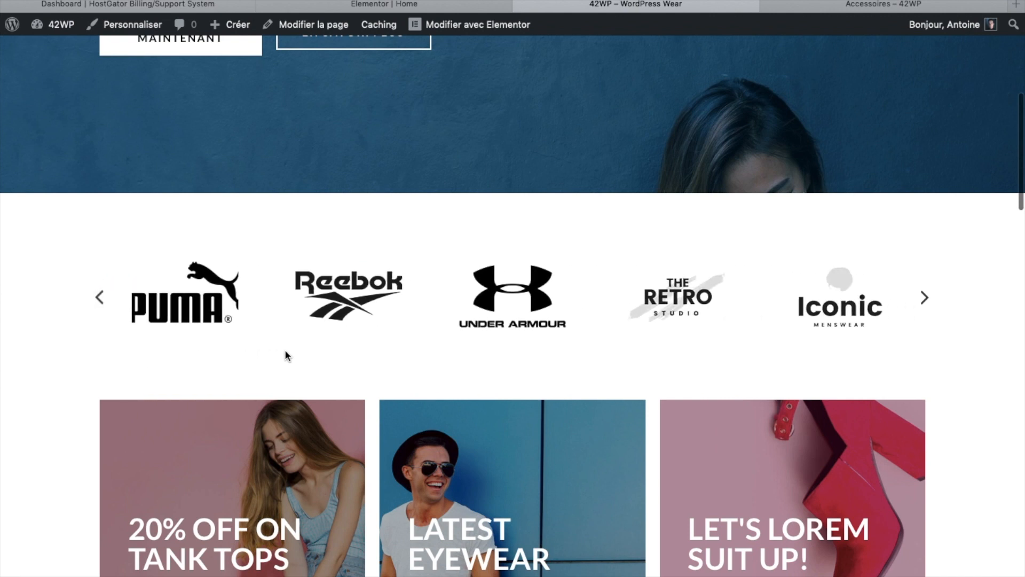
click(925, 297)
click(925, 300)
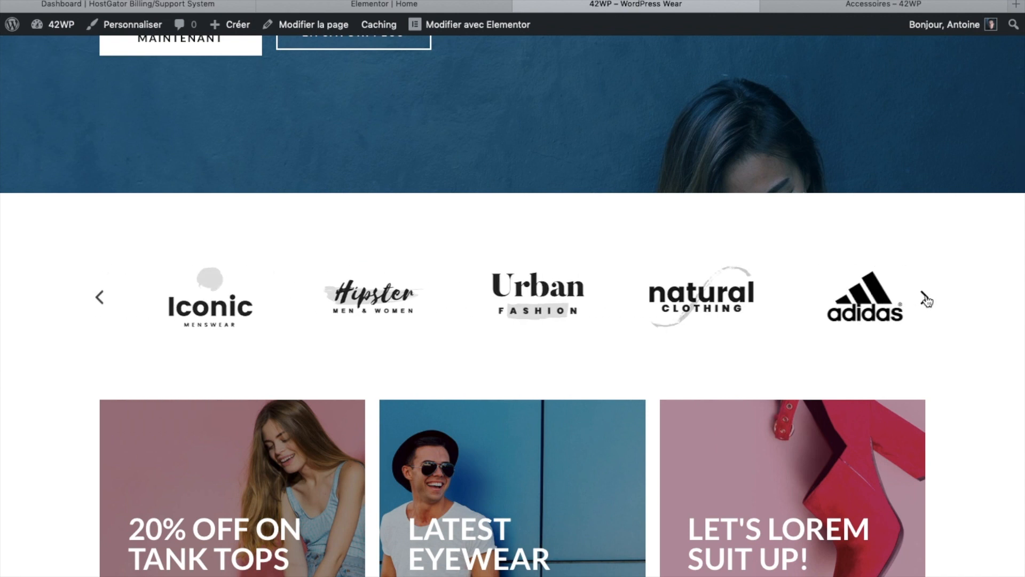
click(925, 299)
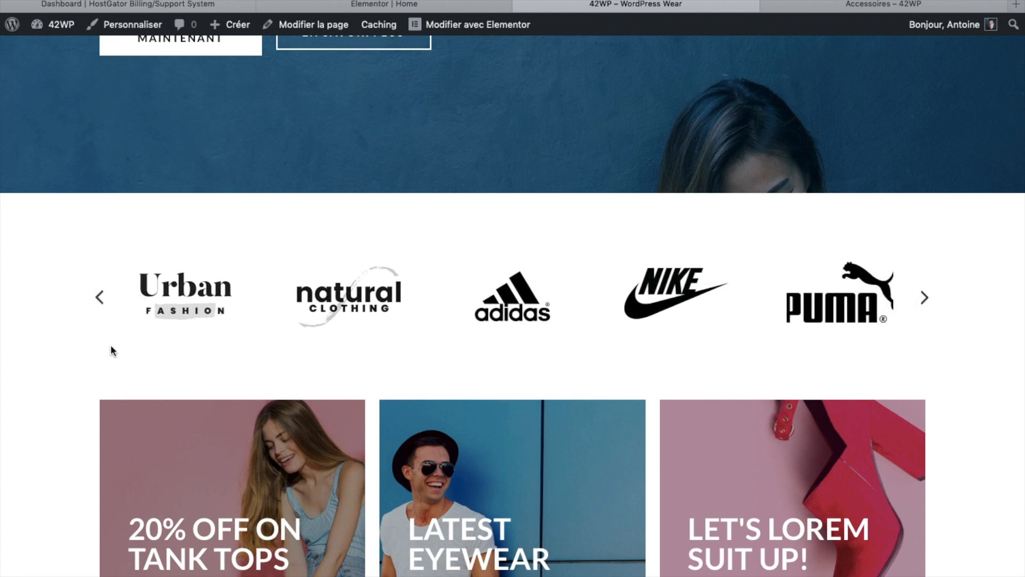
scroll(112, 347, down, 5)
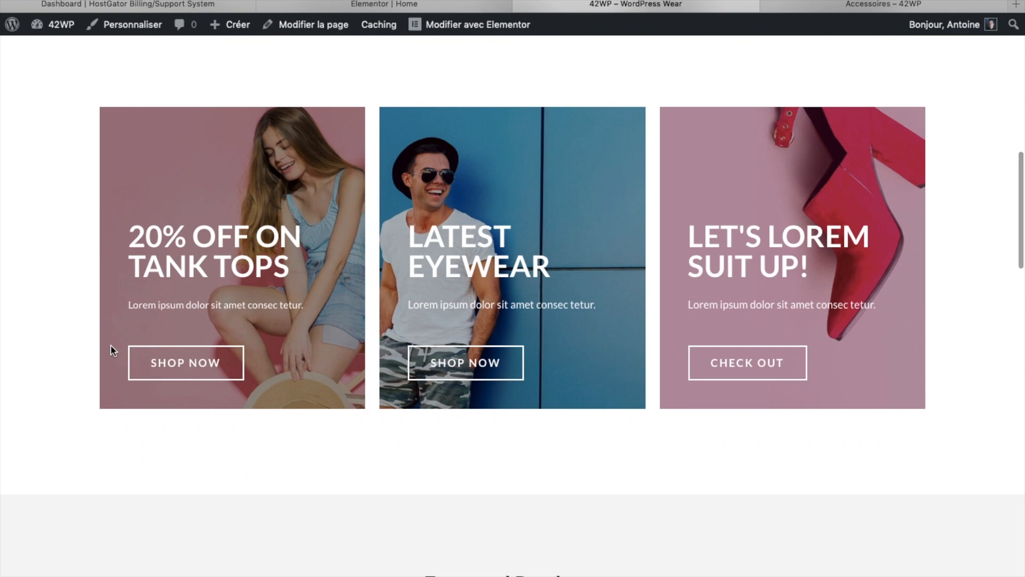
click(521, 4)
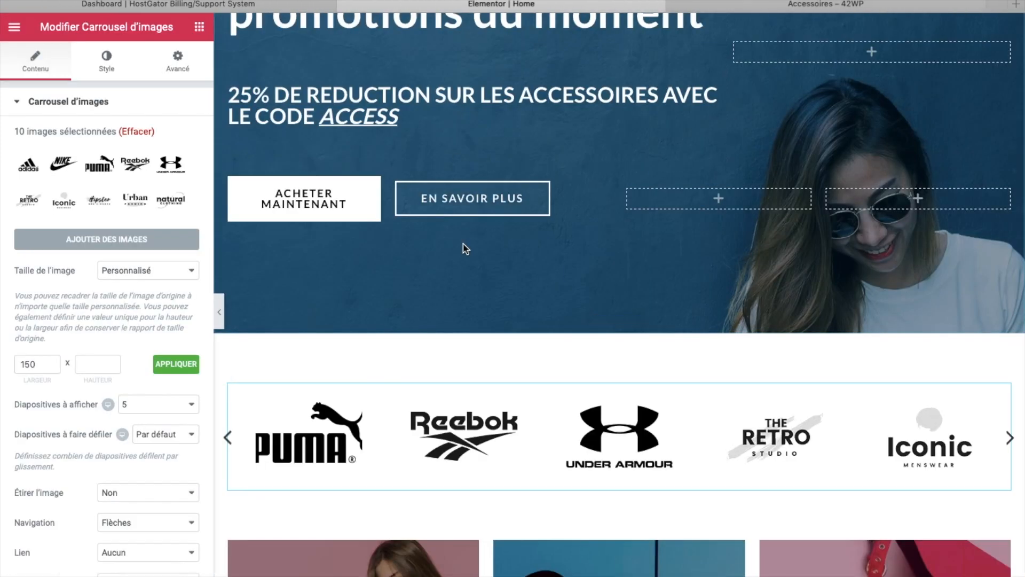
Set the first promo card's background to the sneakers photo.
scroll(466, 249, down, 5)
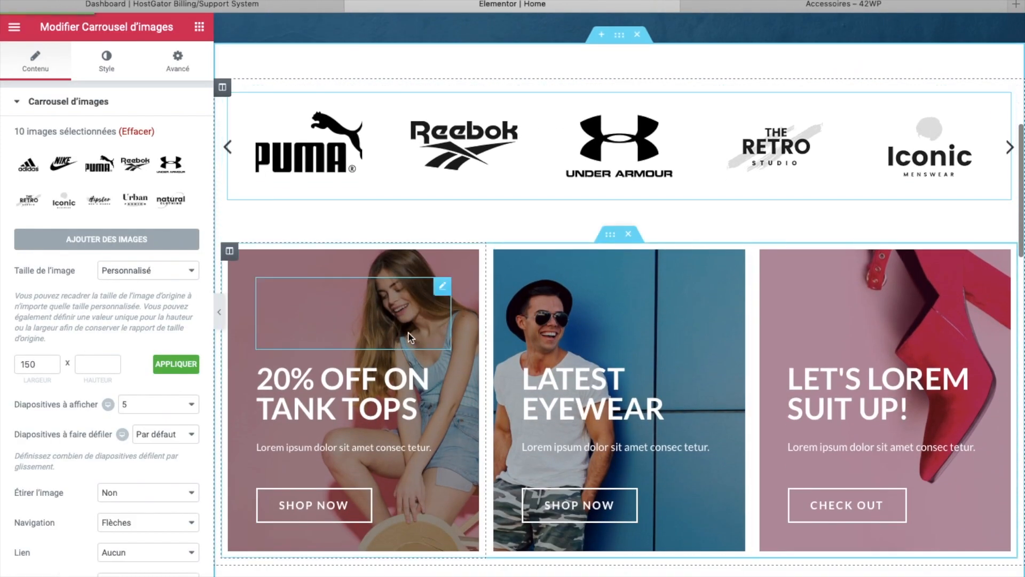
click(409, 332)
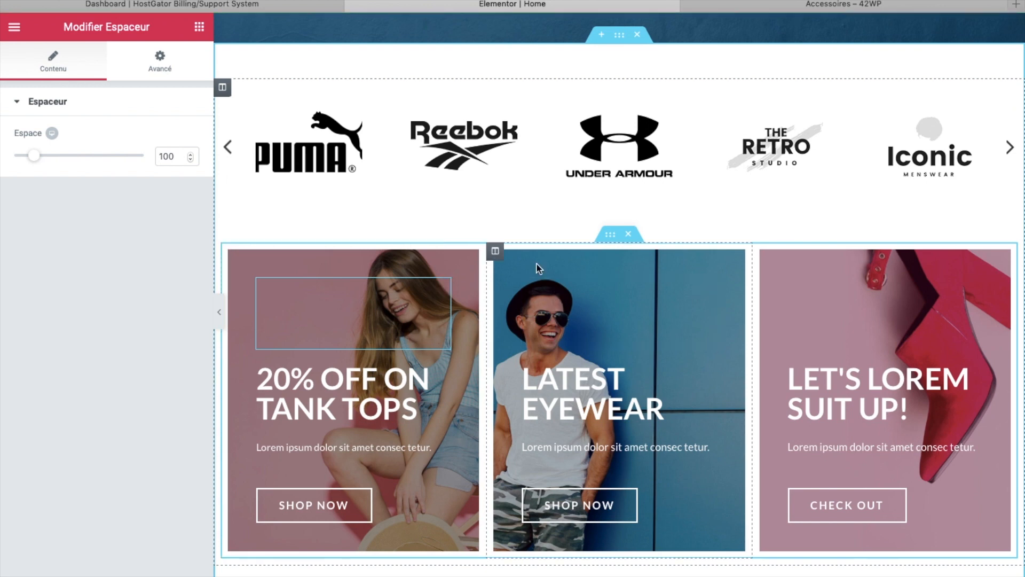
scroll(537, 265, up, 8)
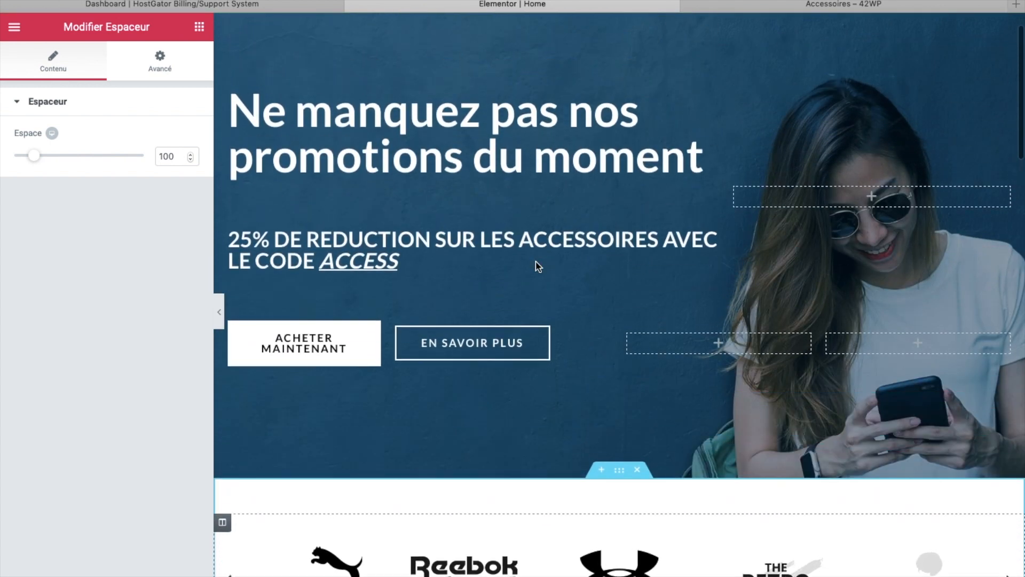
scroll(536, 265, down, 4)
scroll(536, 265, down, 5)
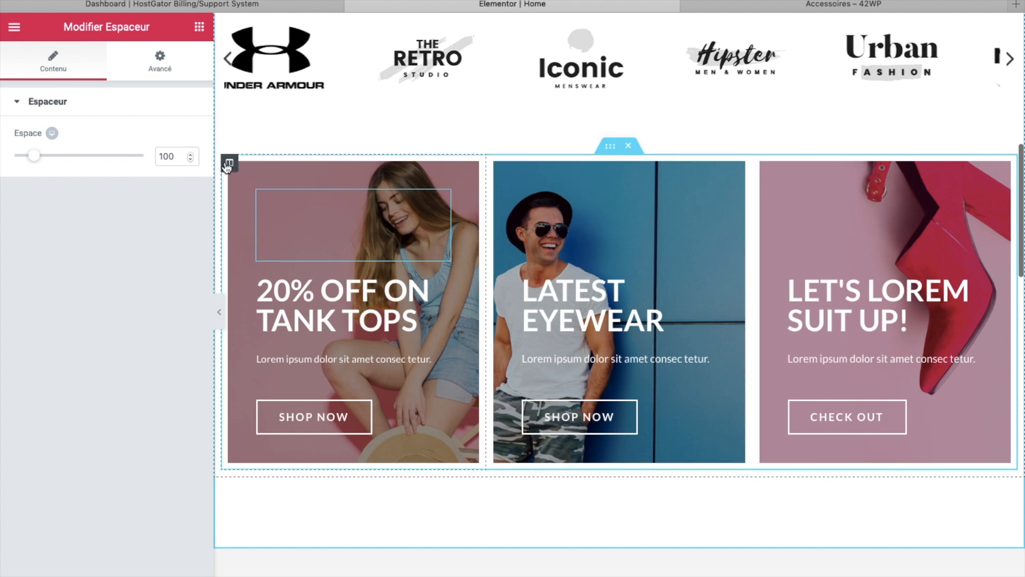
click(228, 164)
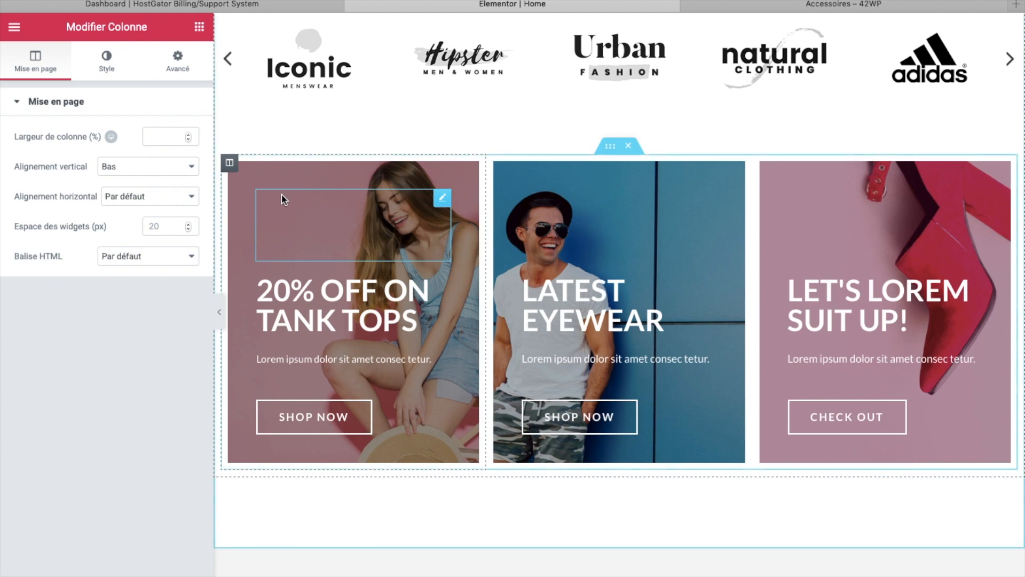
click(107, 59)
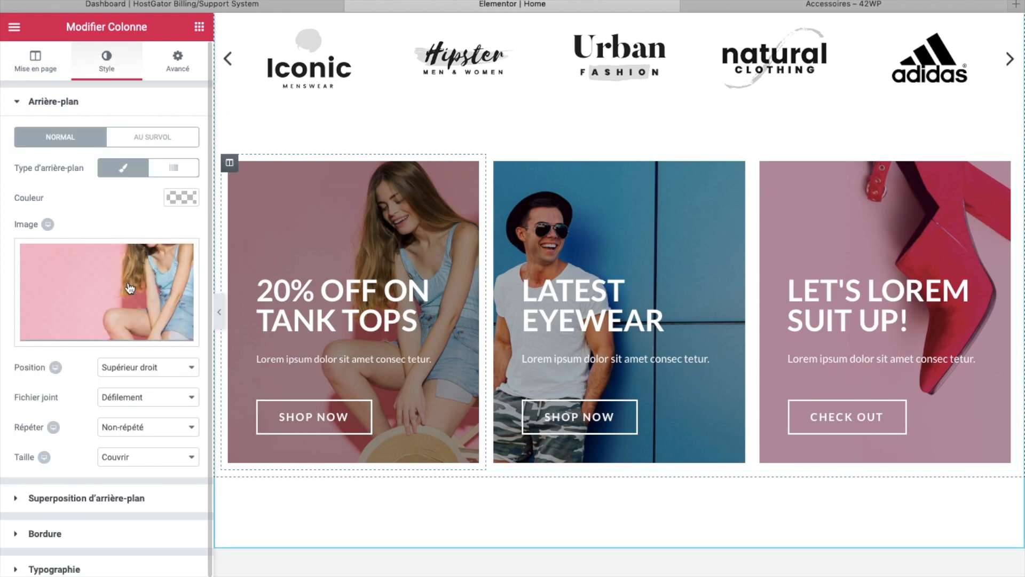
click(124, 300)
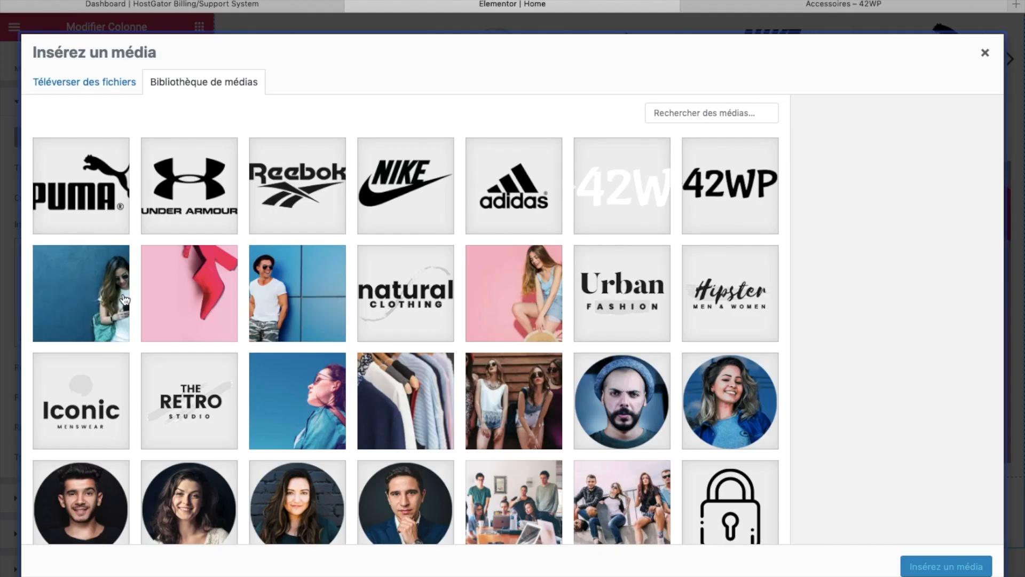
scroll(101, 373, down, 5)
click(80, 438)
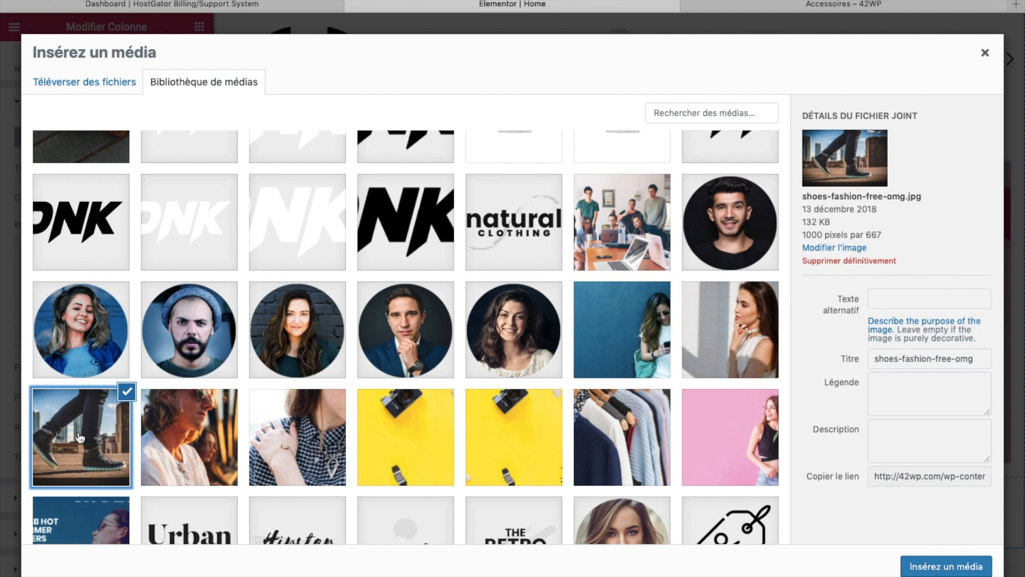
click(945, 569)
Set the second promo card's background to the photo of two women.
click(496, 163)
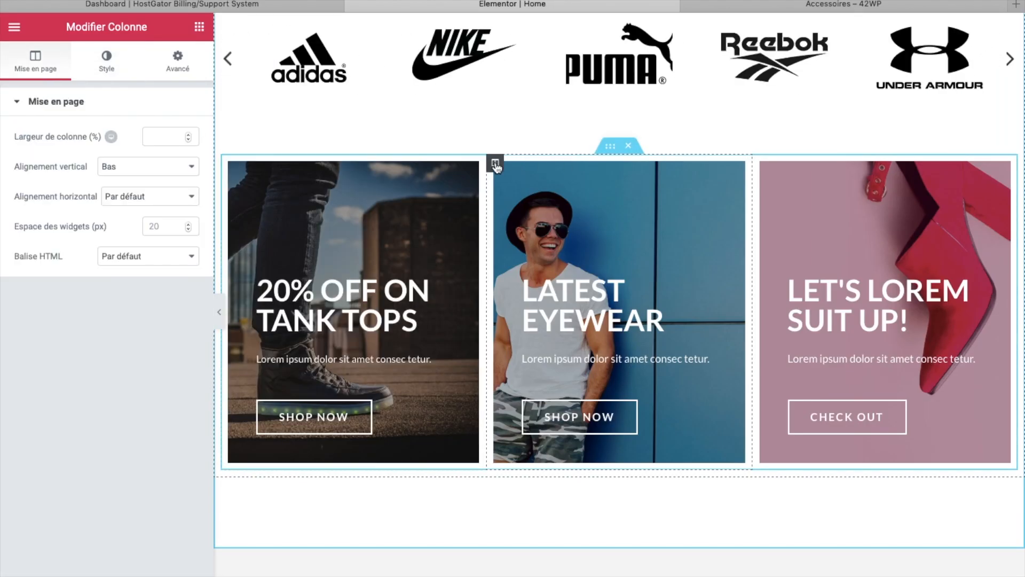
click(112, 66)
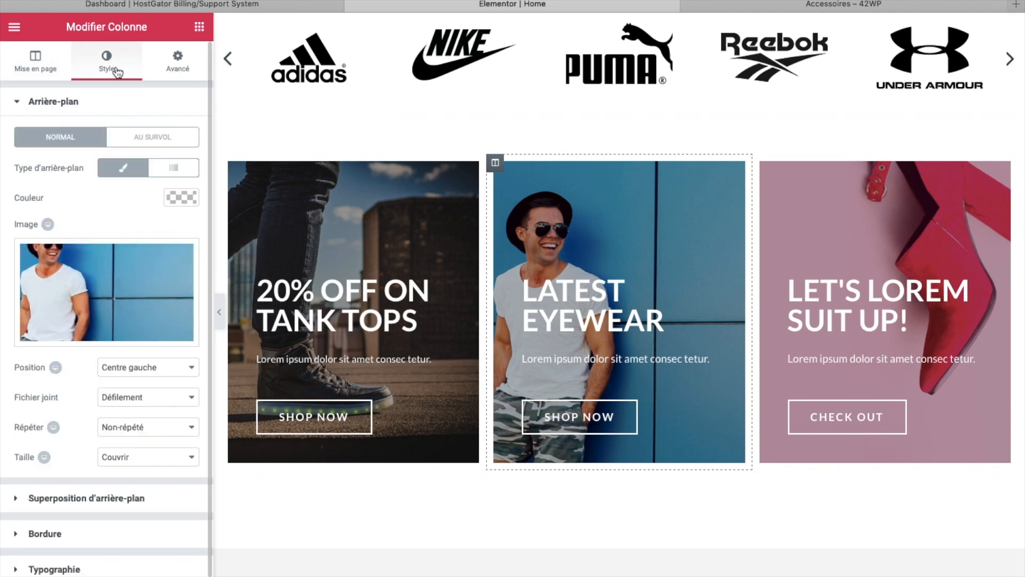
click(133, 283)
scroll(240, 434, down, 10)
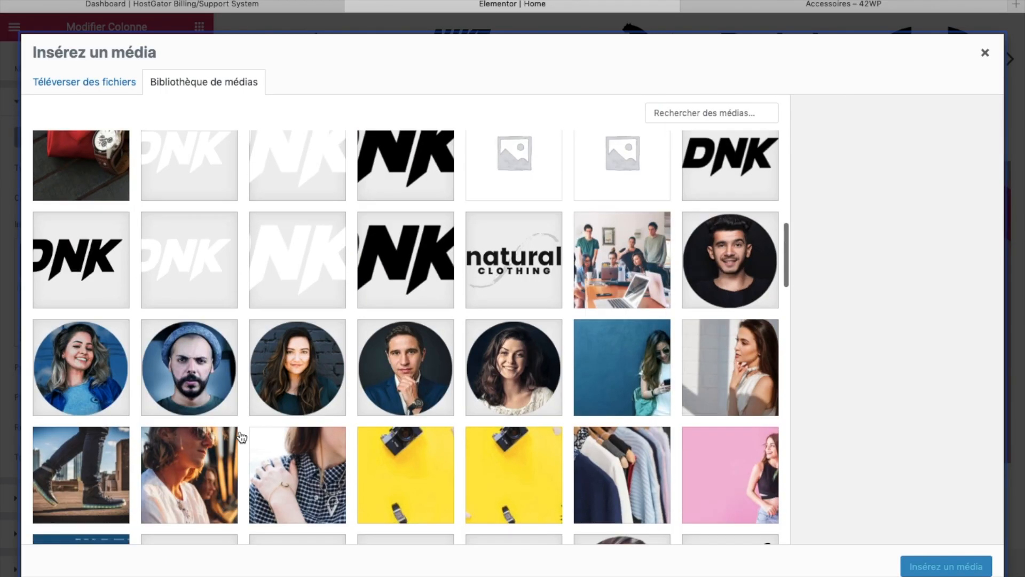
scroll(240, 435, up, 8)
click(514, 299)
click(930, 567)
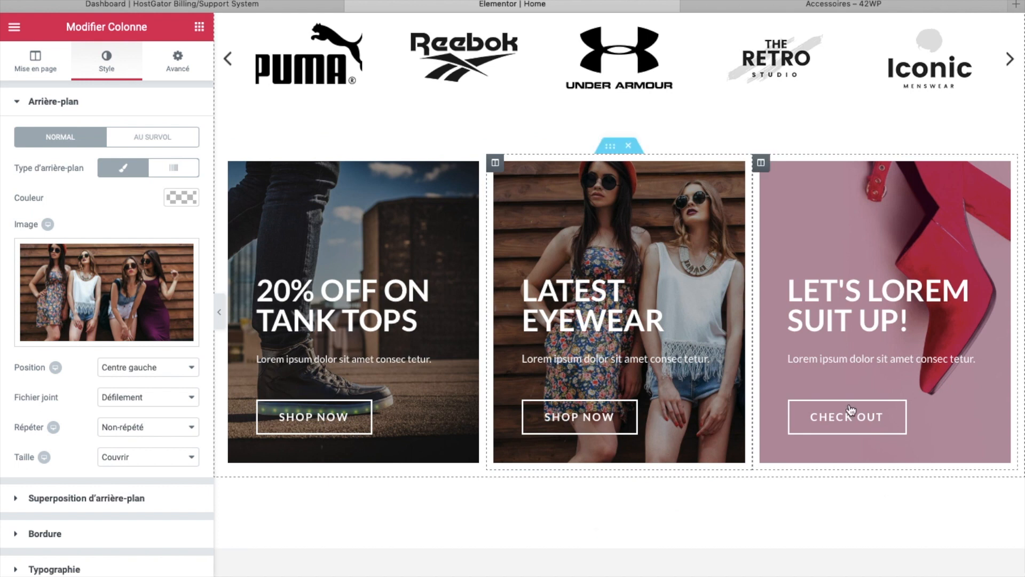
Set the third promo card's background to the skateboard group photo.
click(762, 164)
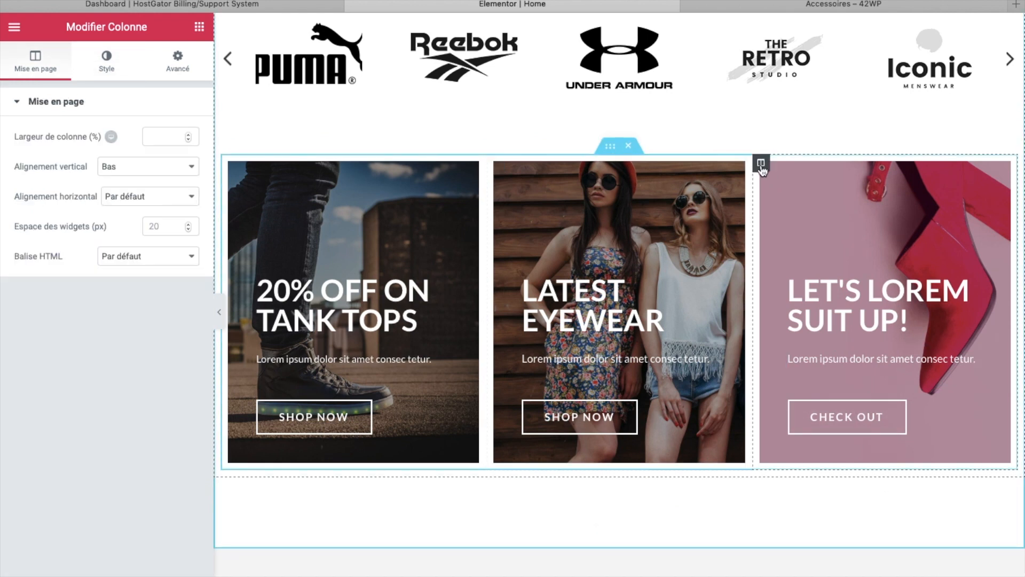
click(107, 60)
click(143, 280)
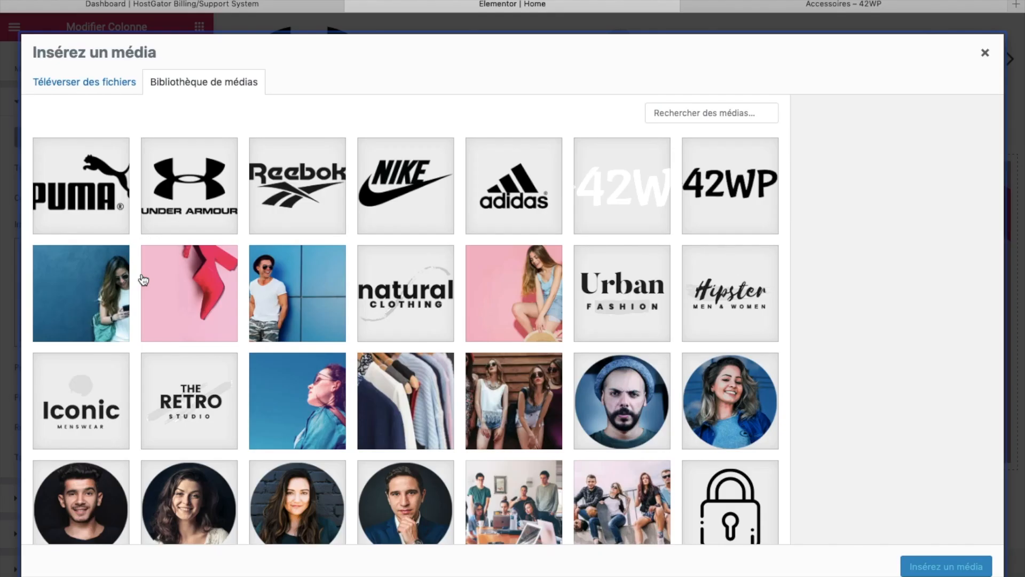
click(587, 487)
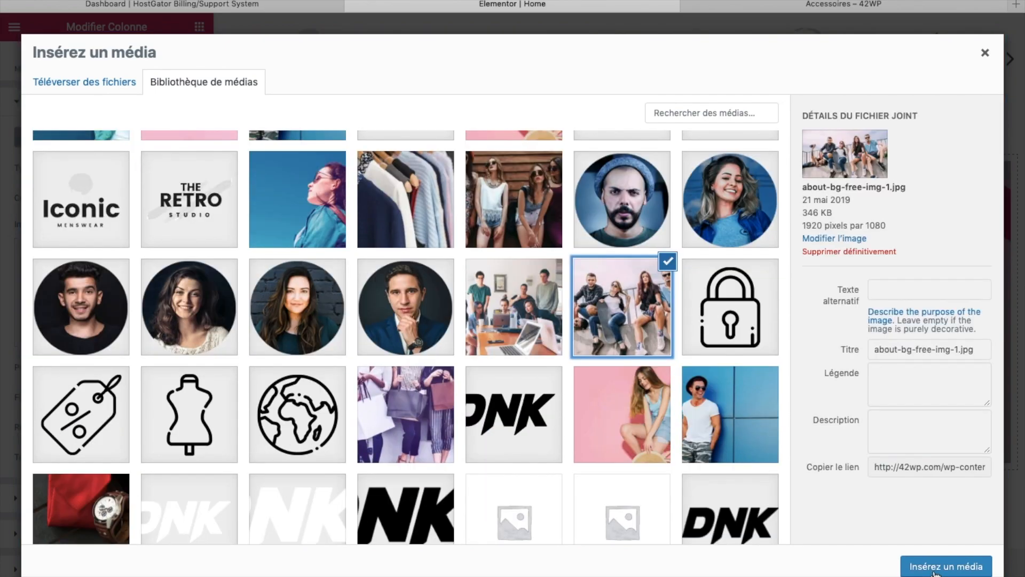
click(940, 568)
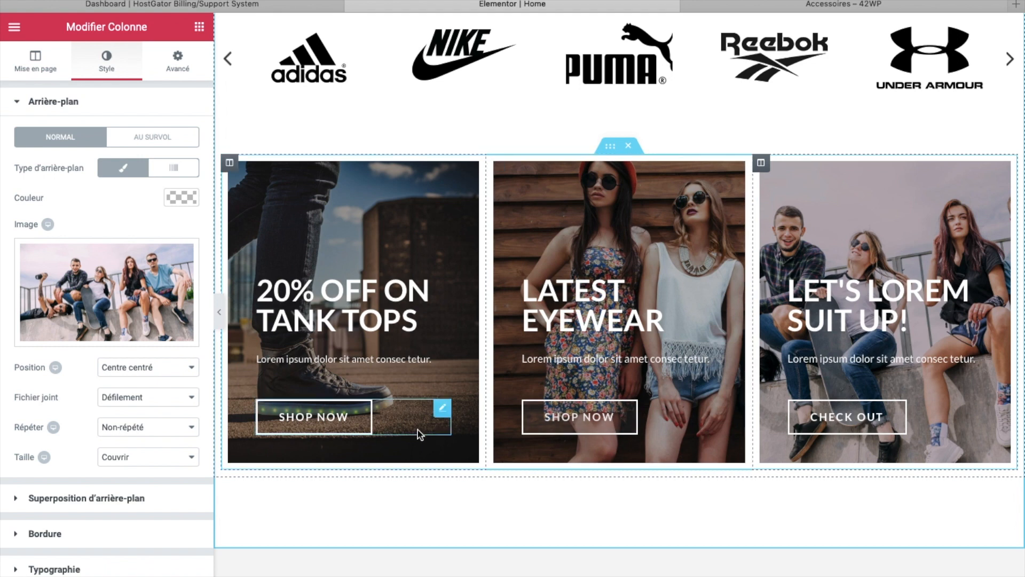
click(339, 294)
Relabel the tank tops heading and replace the cards' Lorem ipsum with 'Venez découvrir notre collection.'.
click(418, 324)
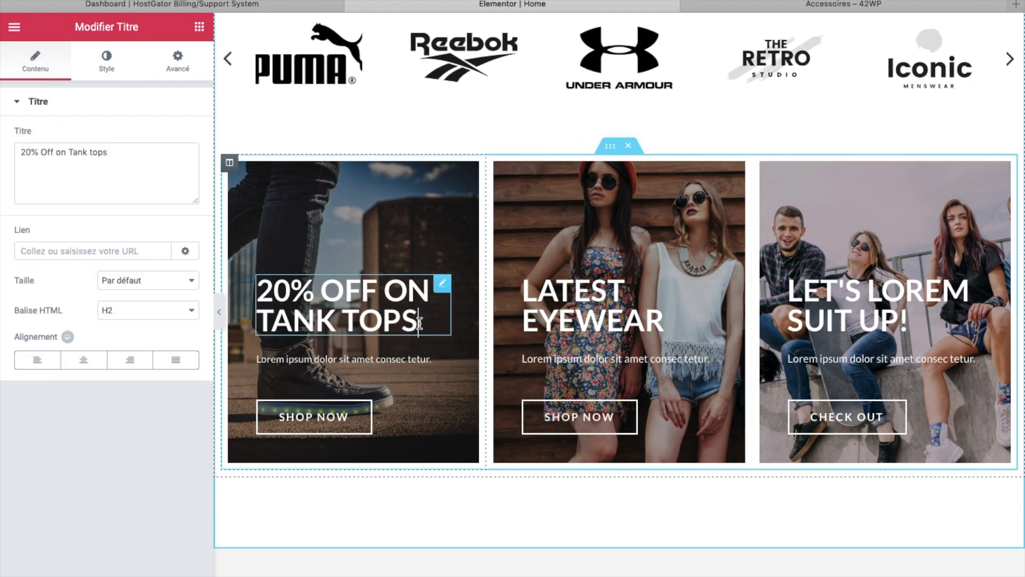
key(ctrl+a)
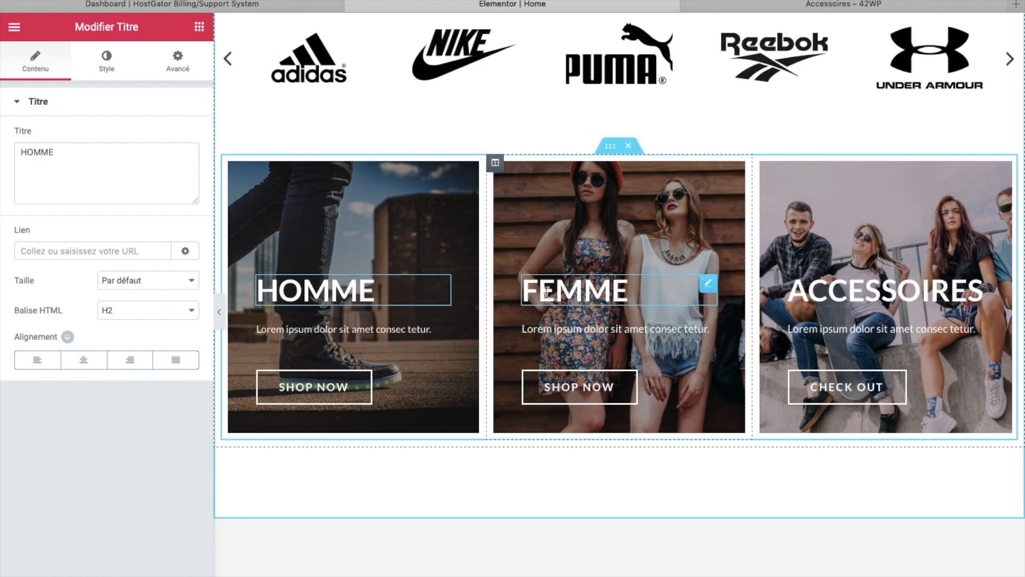
click(314, 328)
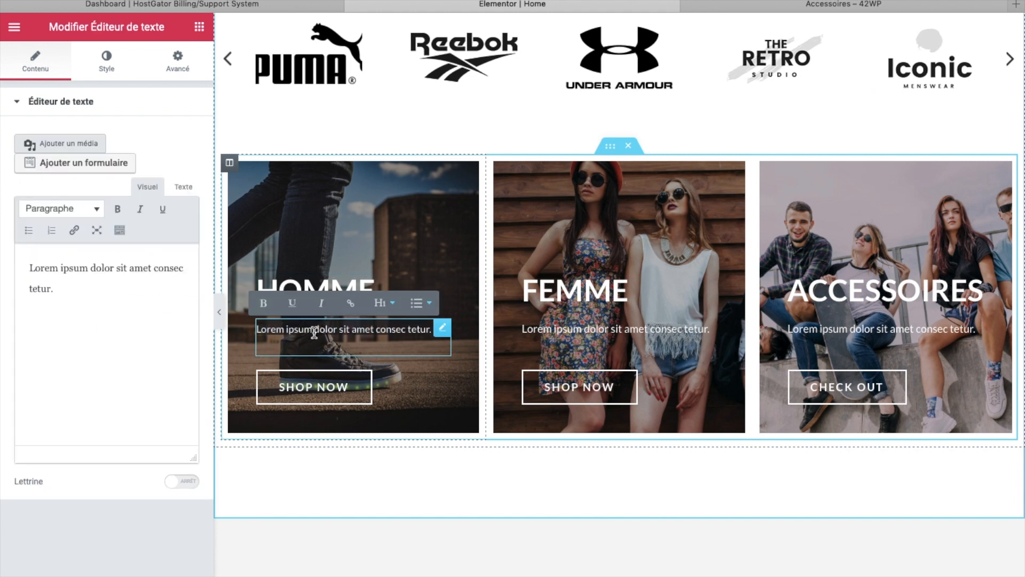
click(576, 329)
click(821, 330)
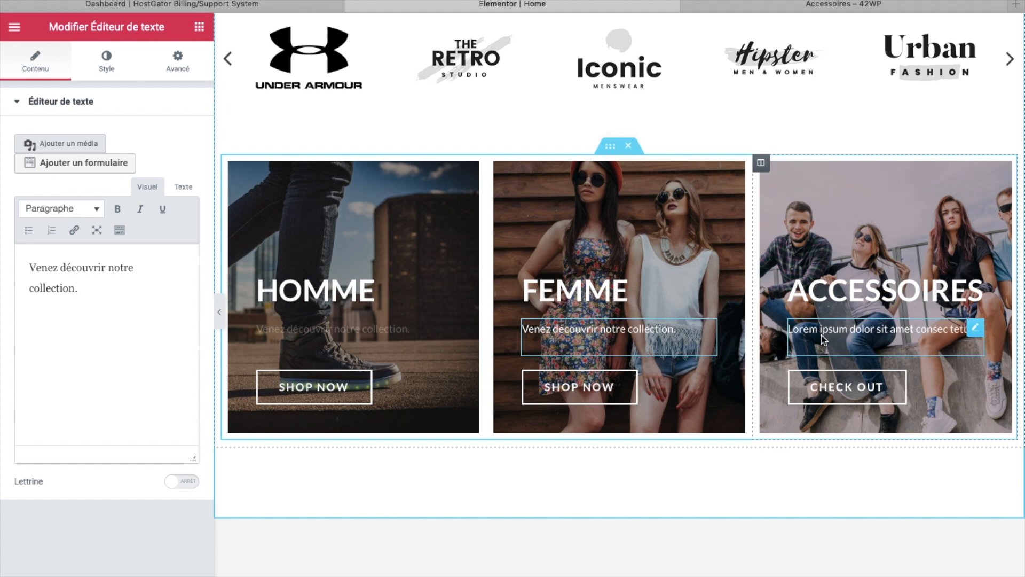
key(super+a)
text(Venez découvrir notre collection.)
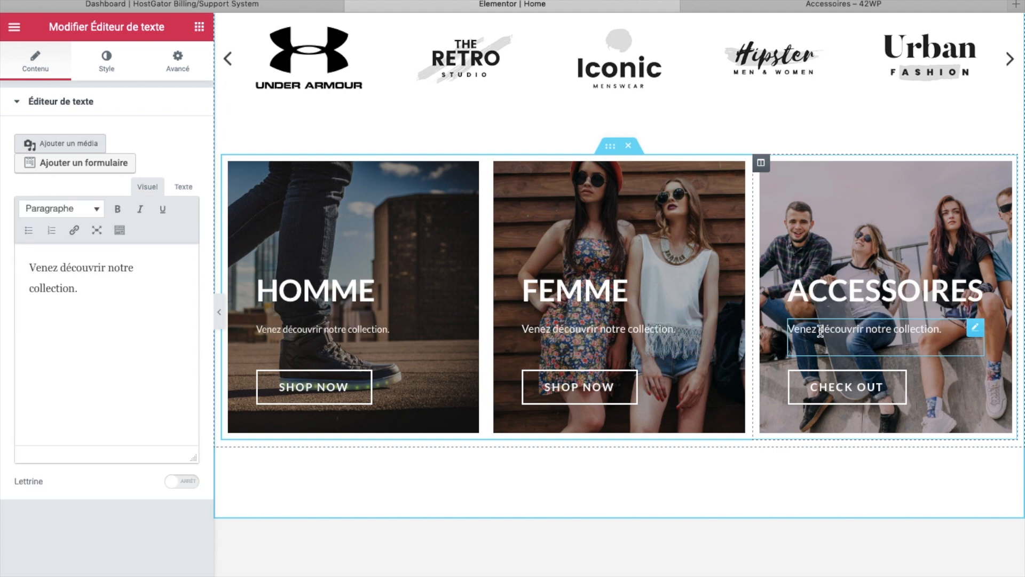
Change the HOMME, FEMME and ACCESSOIRES button labels to 'Voir catalogue'.
click(356, 381)
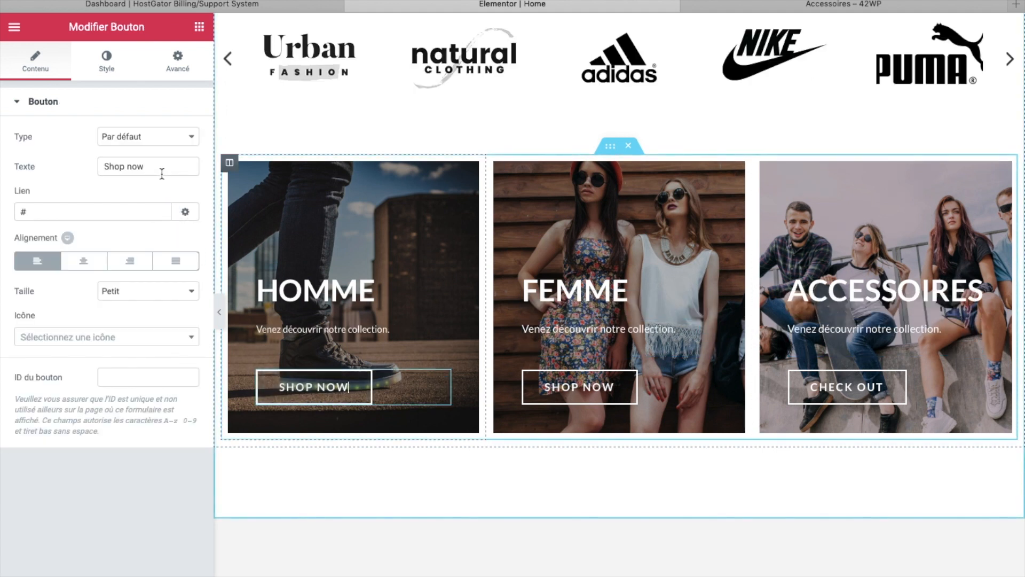
key(super+a)
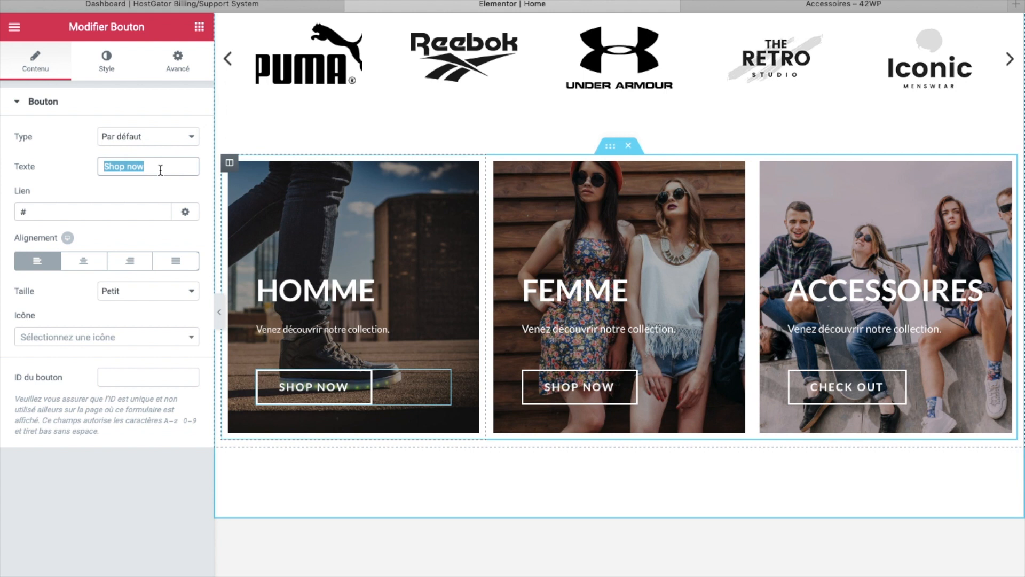
text(Voir )
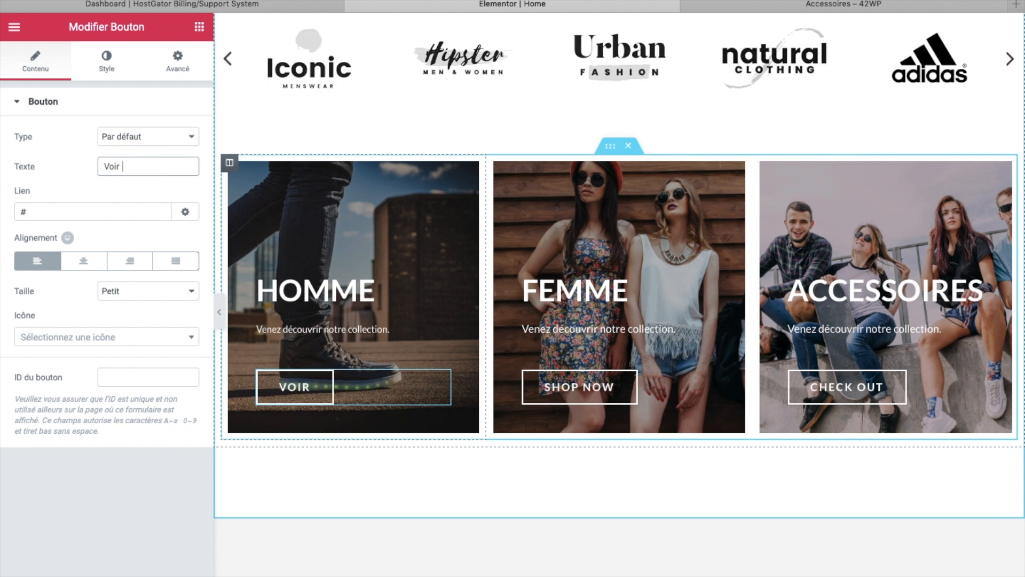
text(cata)
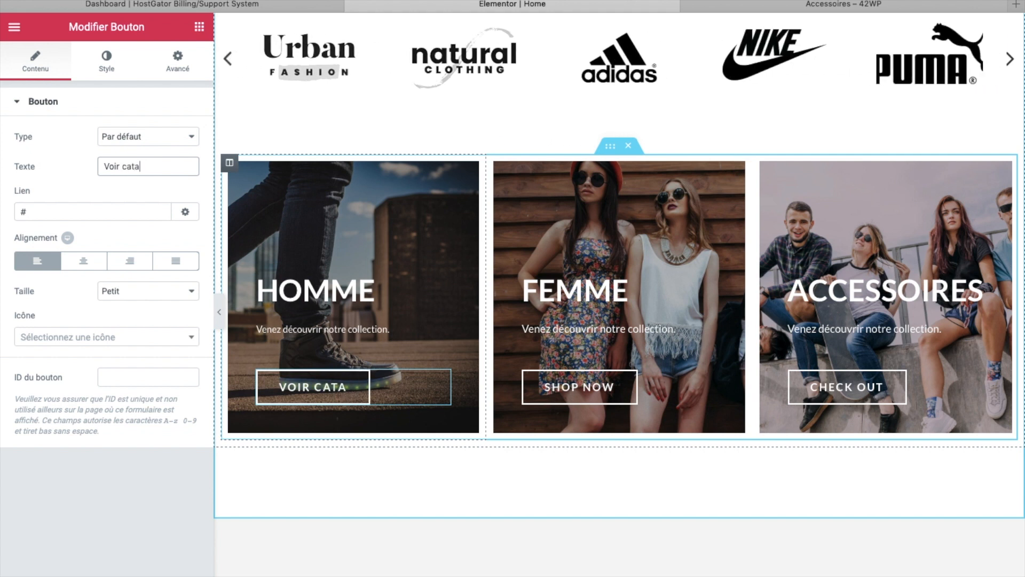
text(logue)
click(571, 389)
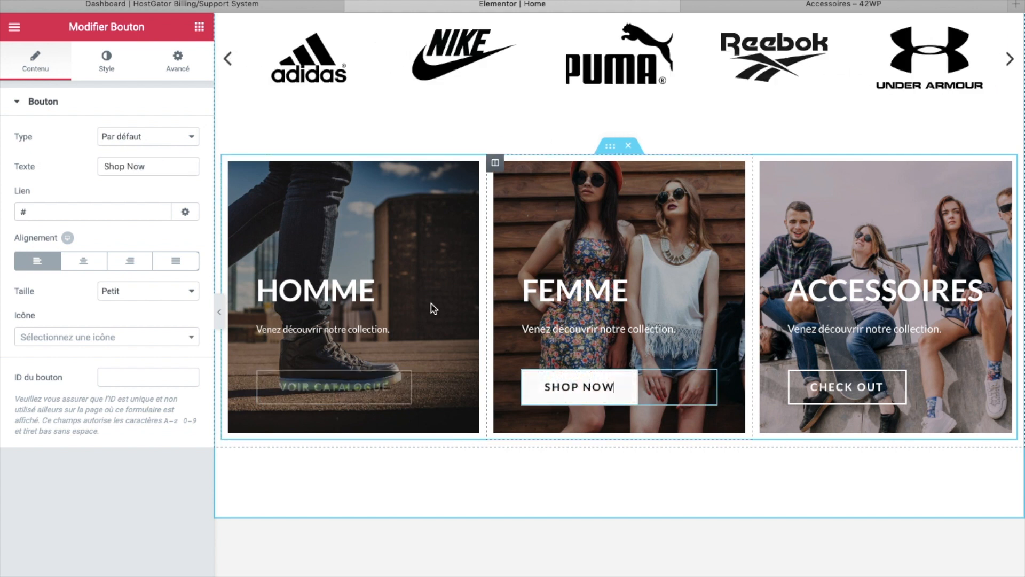
double_click(175, 173)
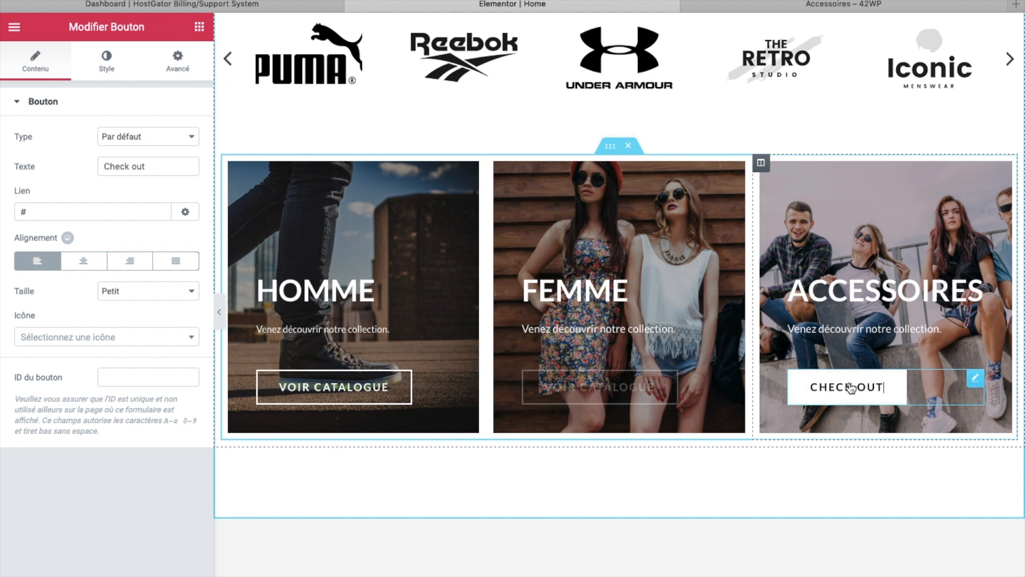
triple_click(149, 167)
text(Voir catalogue)
click(298, 389)
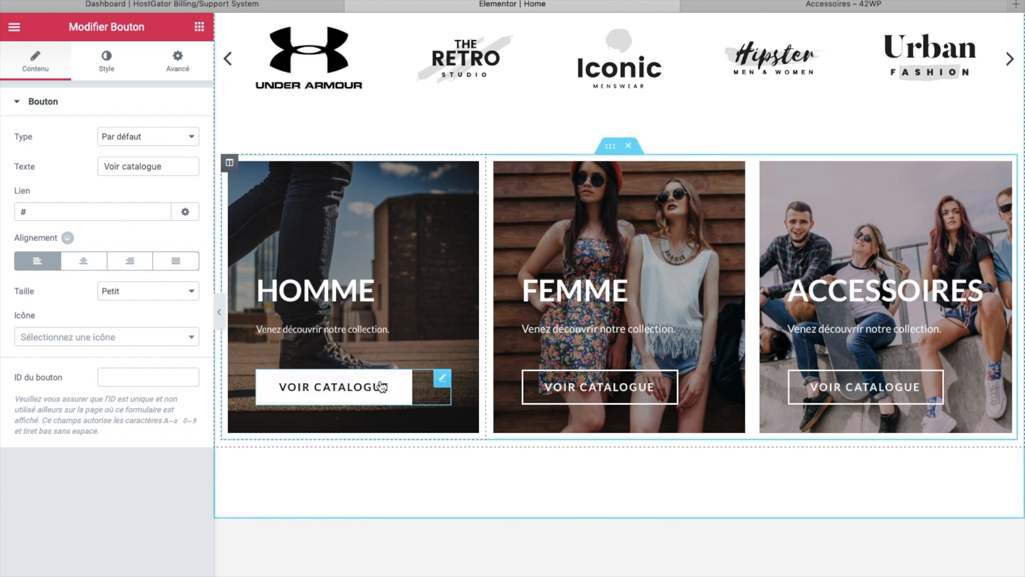
click(76, 212)
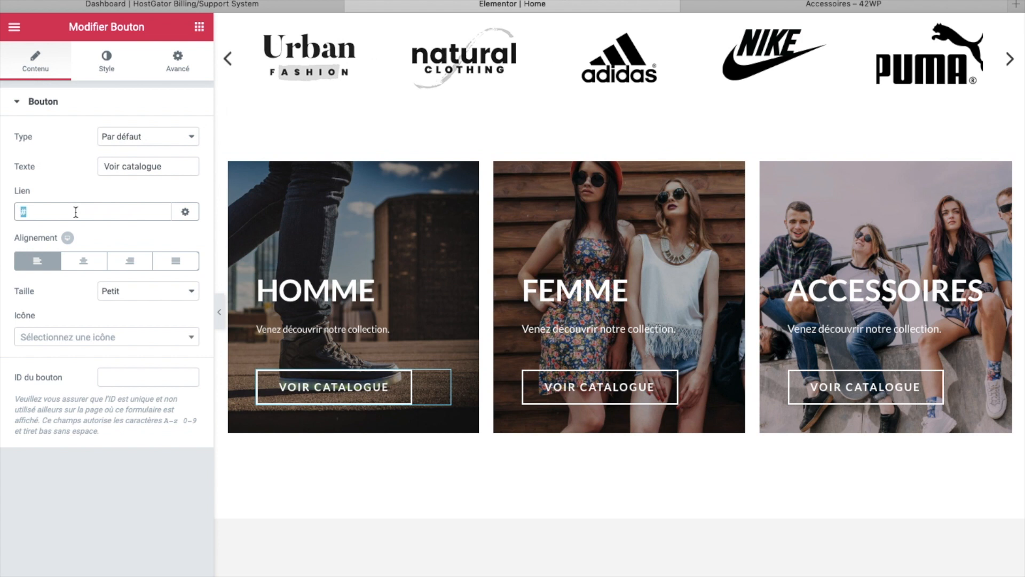
key(BackSpace)
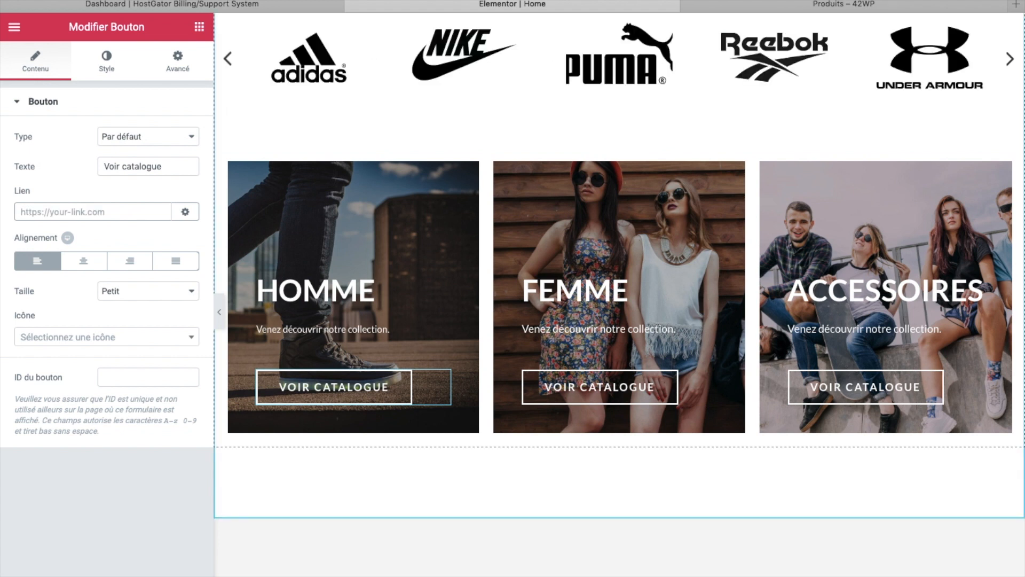
text(http://42wp.com/store/)
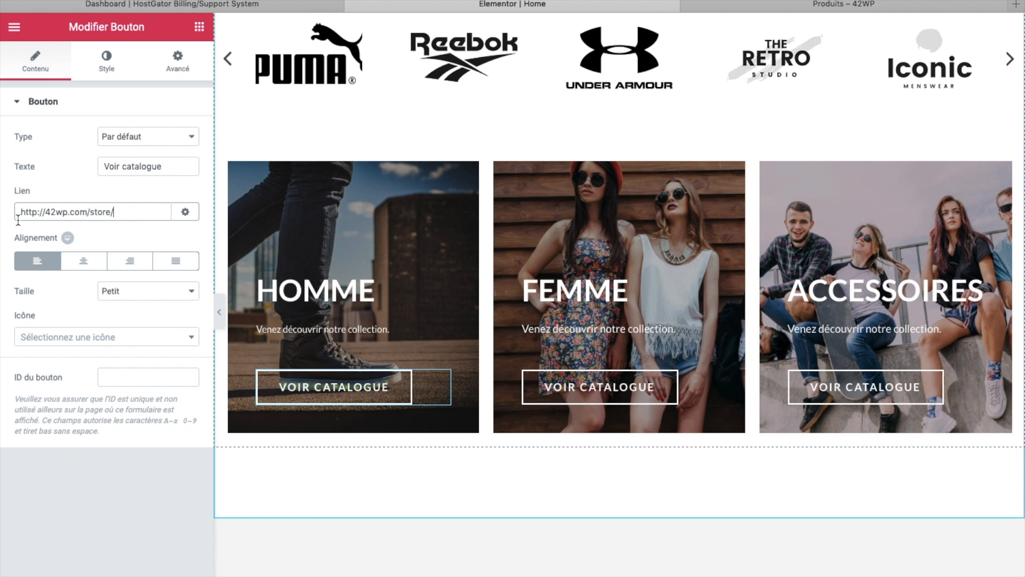
Give the HOMME column a #27689e background overlay and raise its opacity.
click(368, 251)
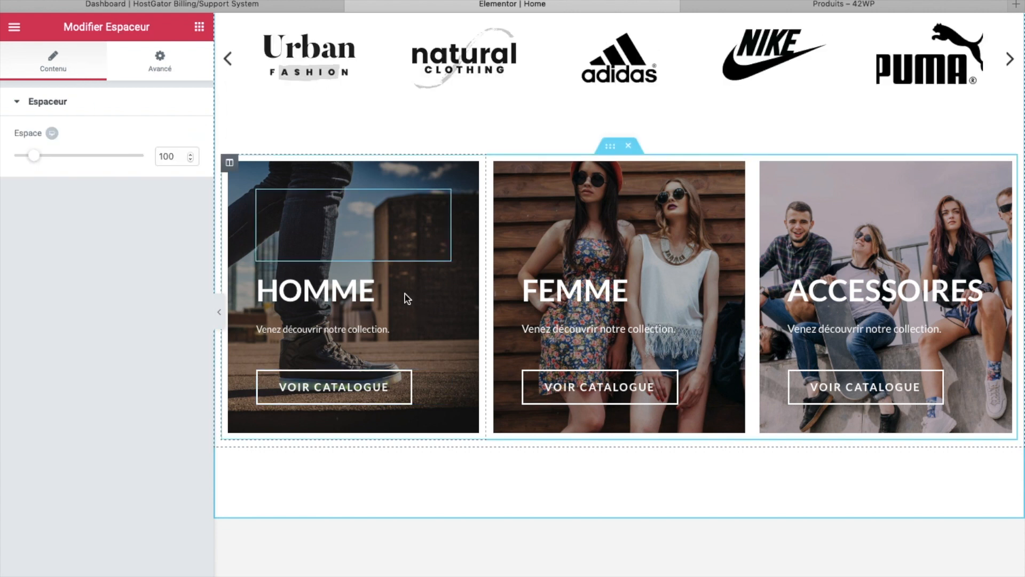
click(230, 163)
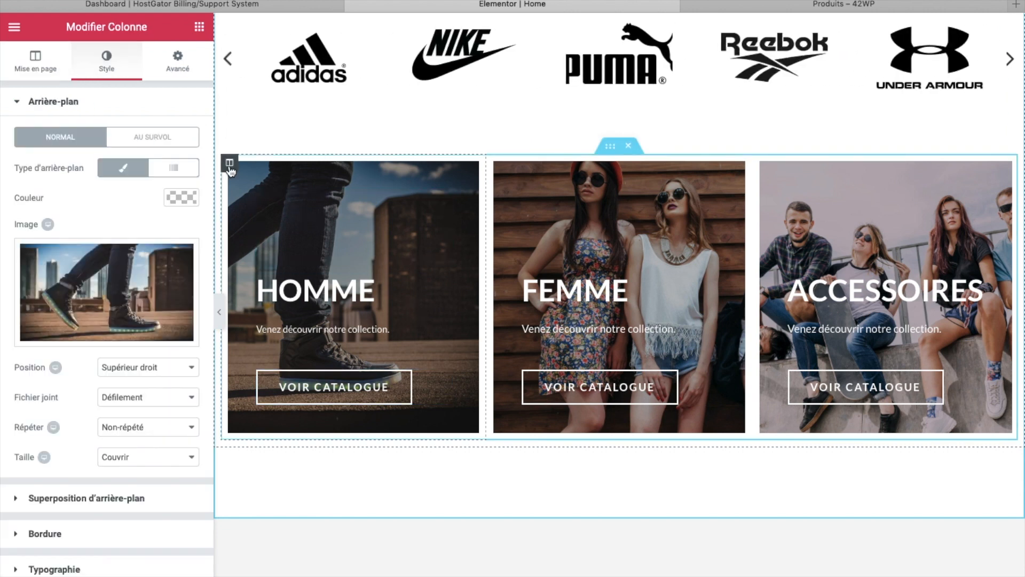
click(101, 498)
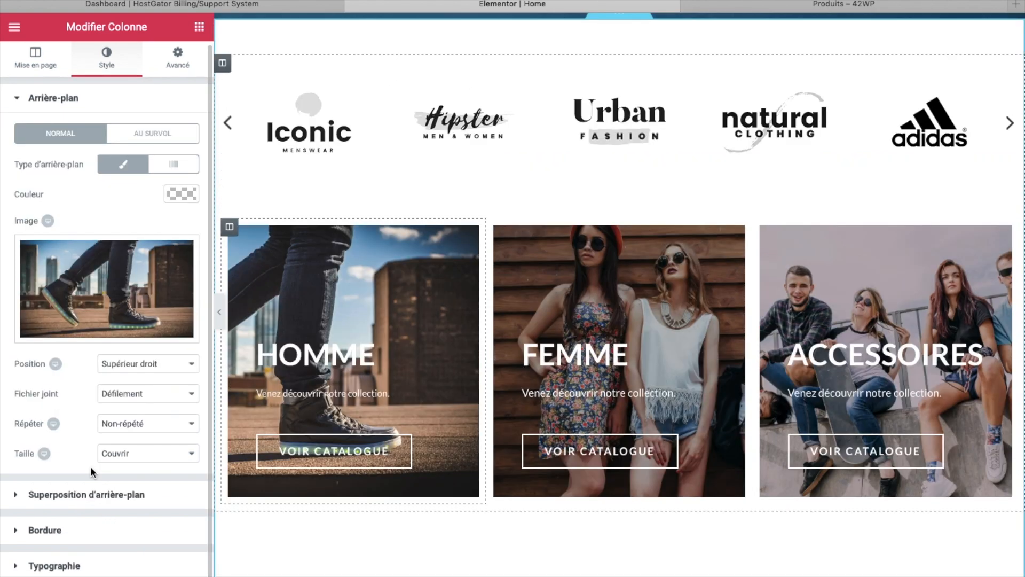
click(68, 503)
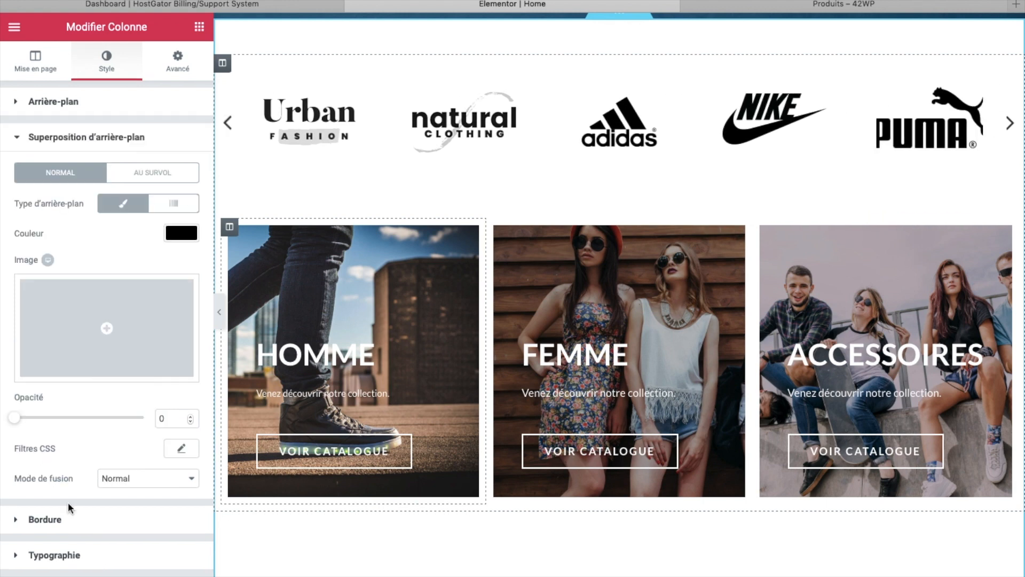
click(181, 233)
double_click(66, 232)
text(#27689e)
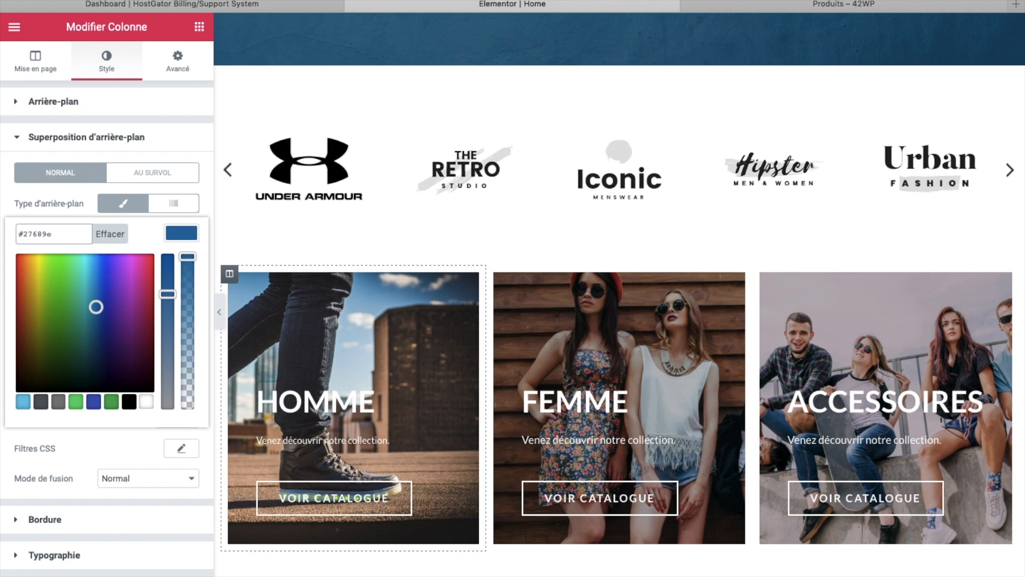
click(95, 469)
drag(19, 421, 60, 419)
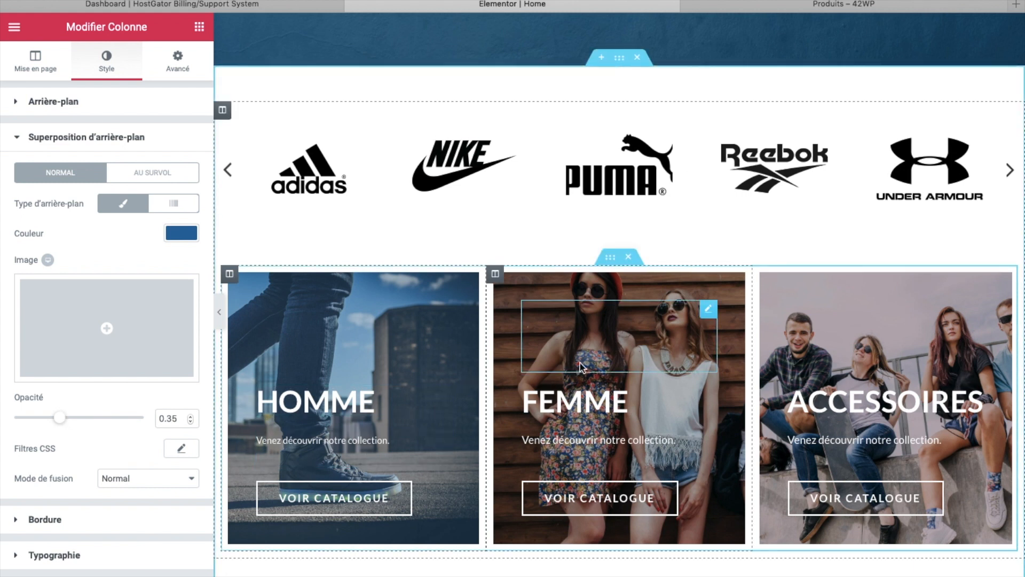
Apply the #27689e overlay to the FEMME and ACCESSOIRES columns, with ACCESSOIRES at about 0.75 opacity.
click(495, 275)
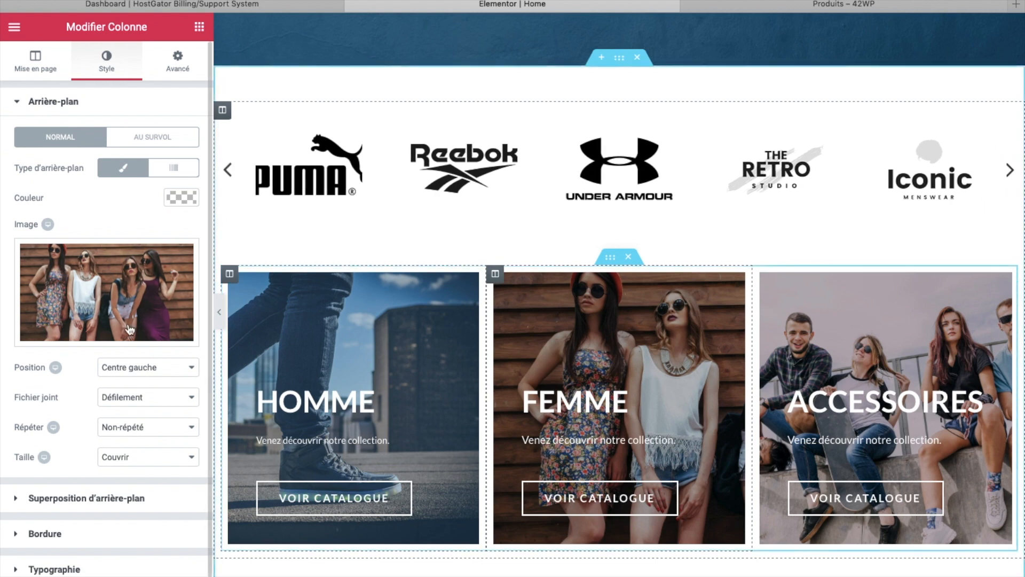
click(83, 497)
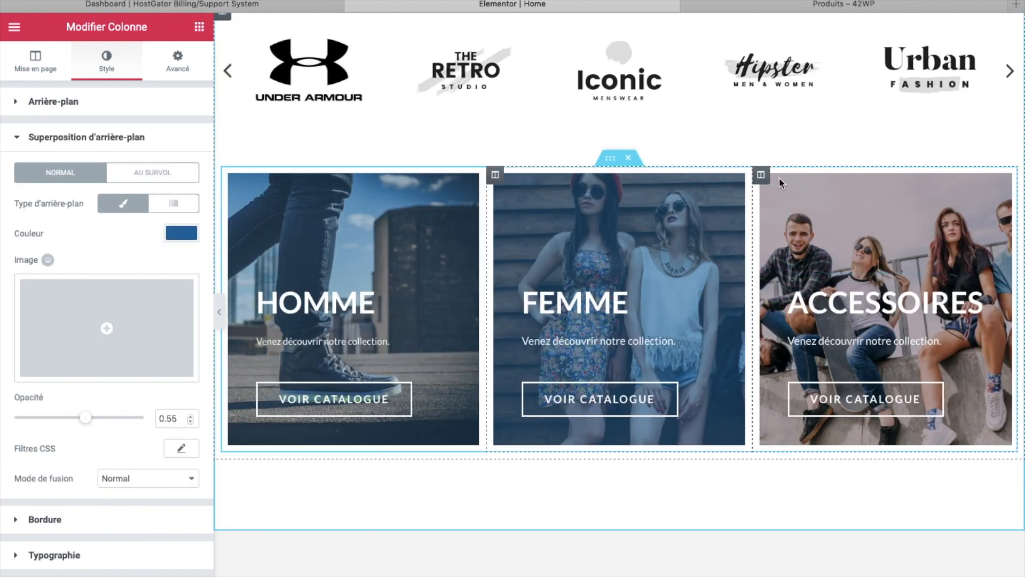
click(761, 177)
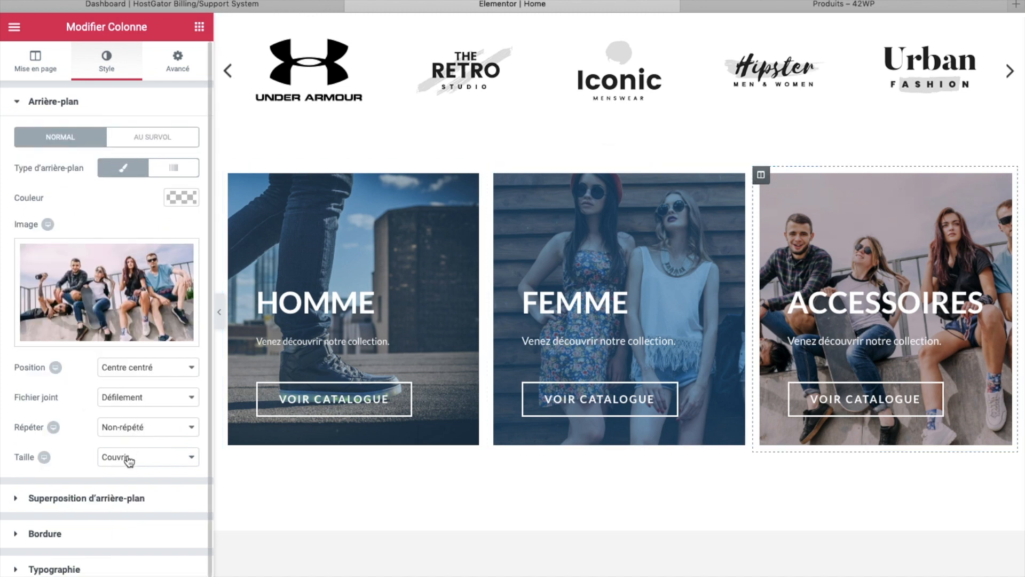
click(103, 500)
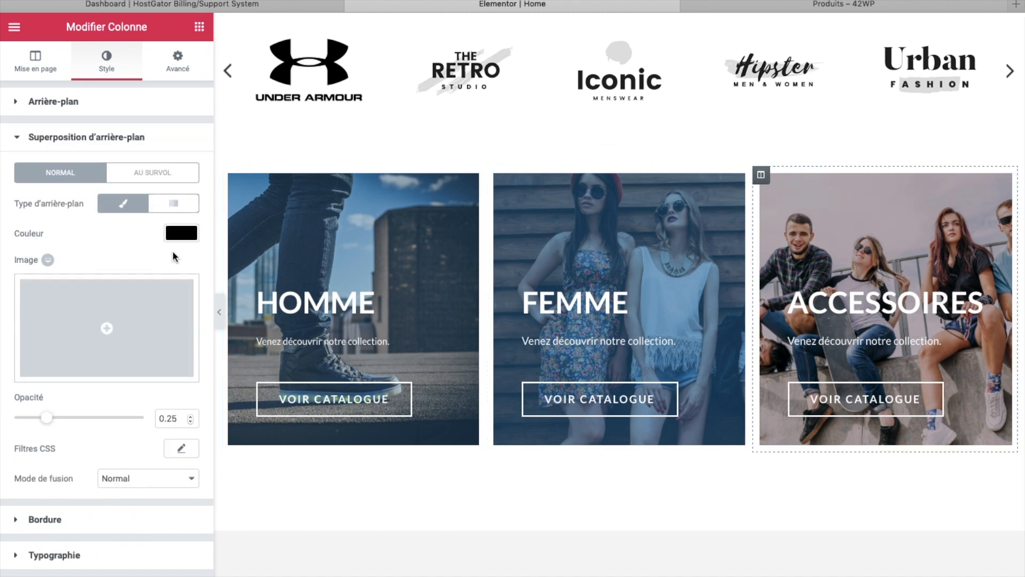
click(179, 232)
double_click(41, 234)
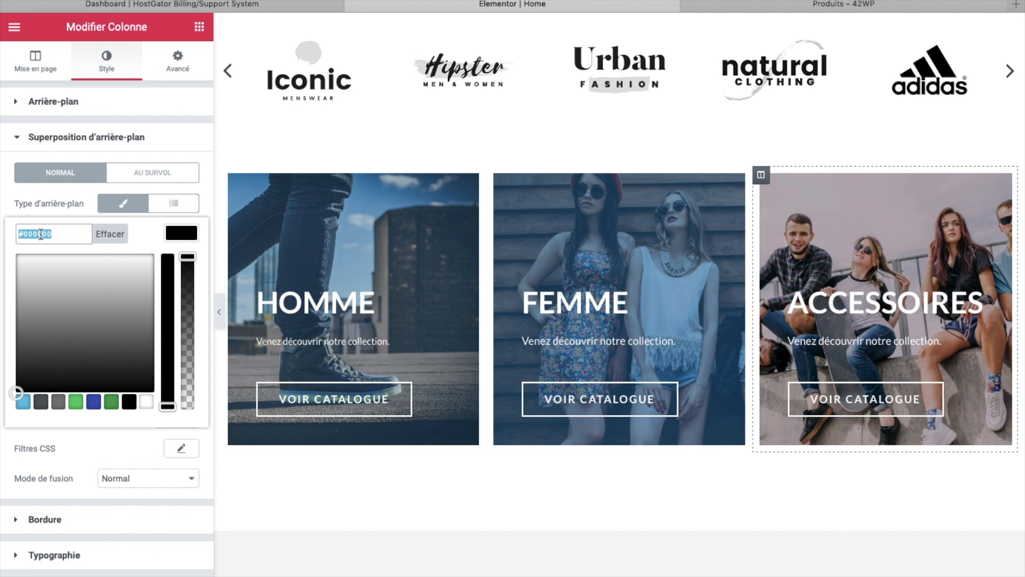
text(#27689e)
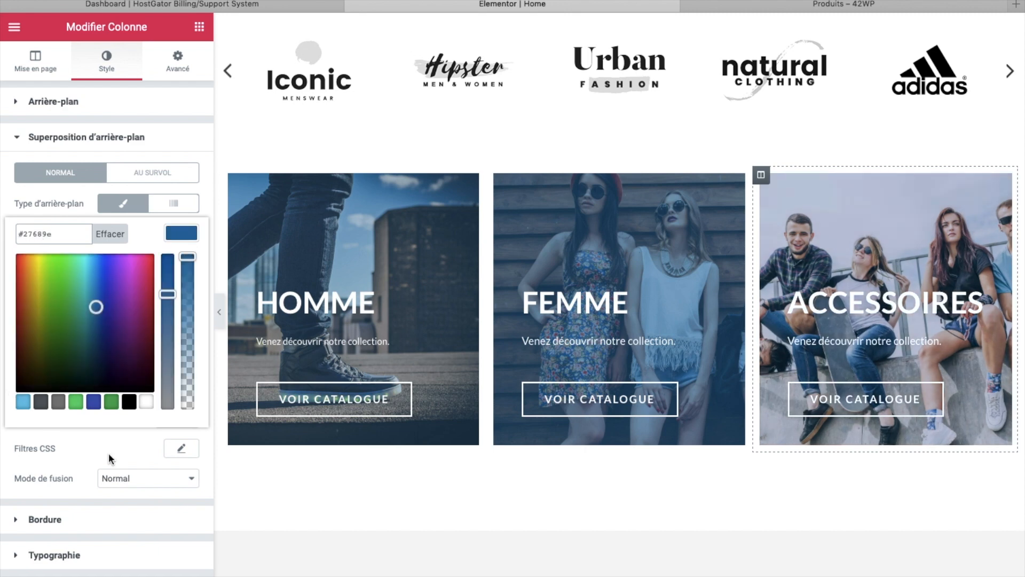
click(108, 452)
click(116, 419)
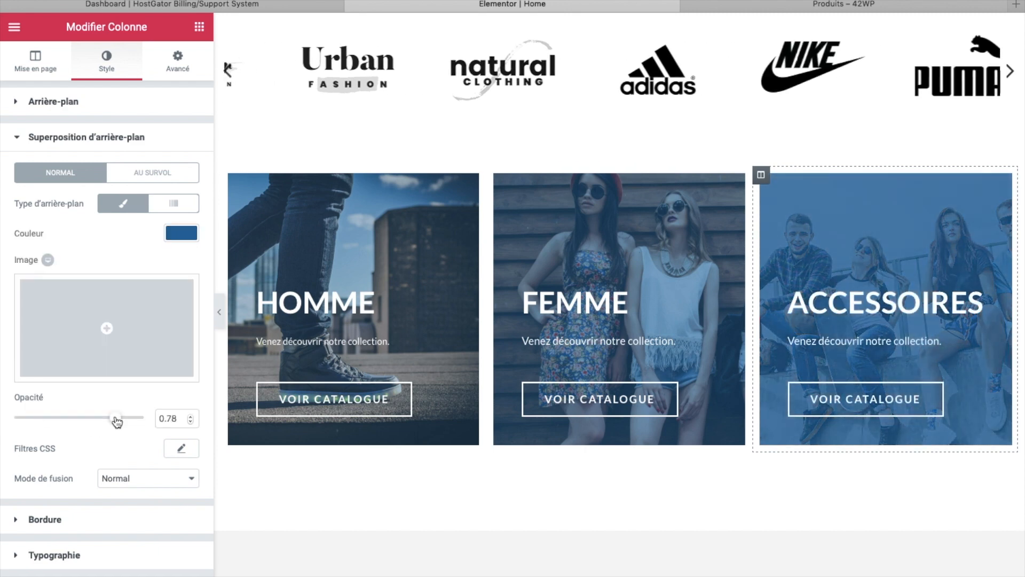
drag(110, 422, 107, 422)
scroll(496, 160, down, 4)
scroll(496, 160, down, 2)
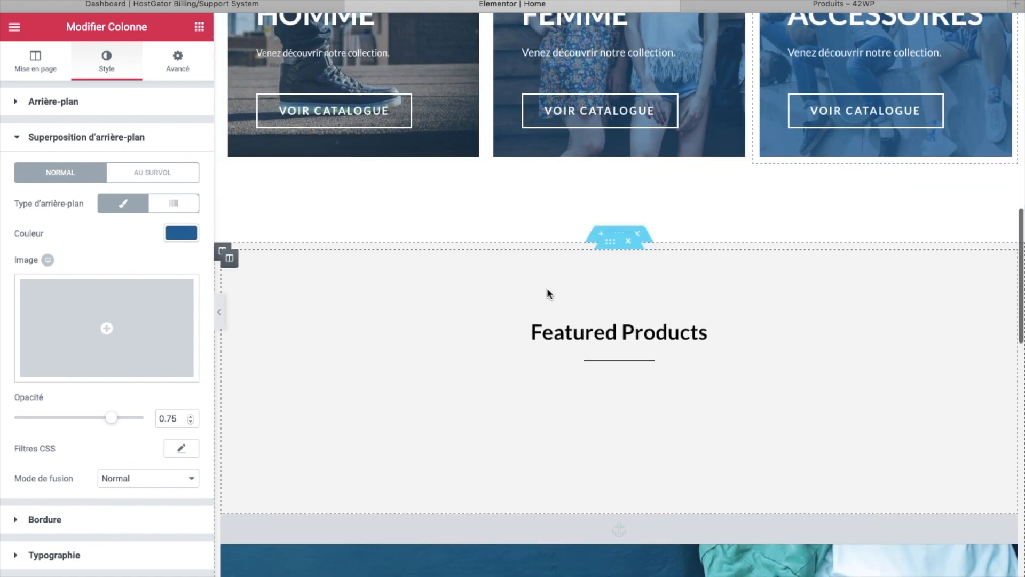
Retitle the Featured Products heading 'Les produits du moment'.
click(565, 330)
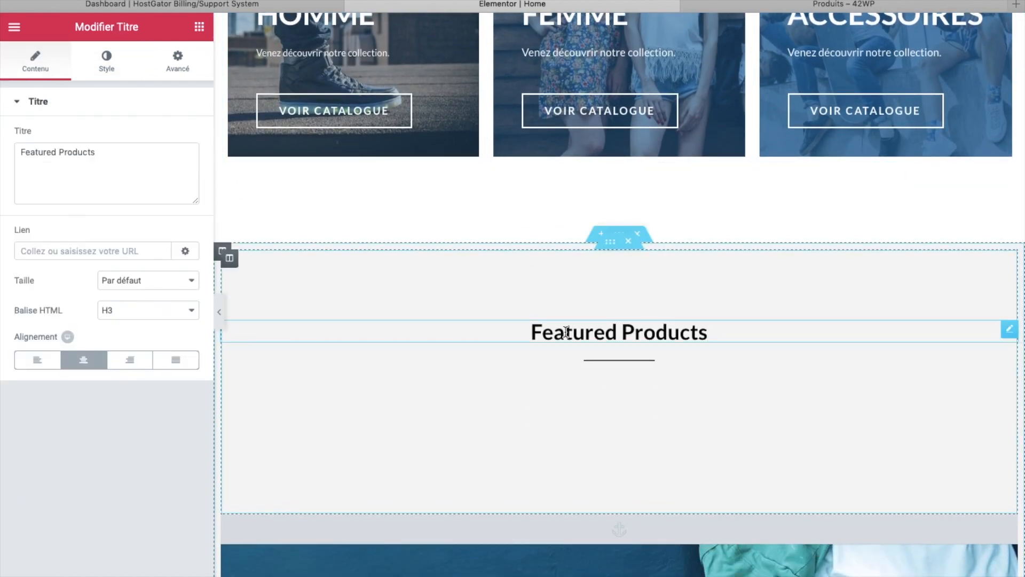
click(585, 332)
triple_click(612, 332)
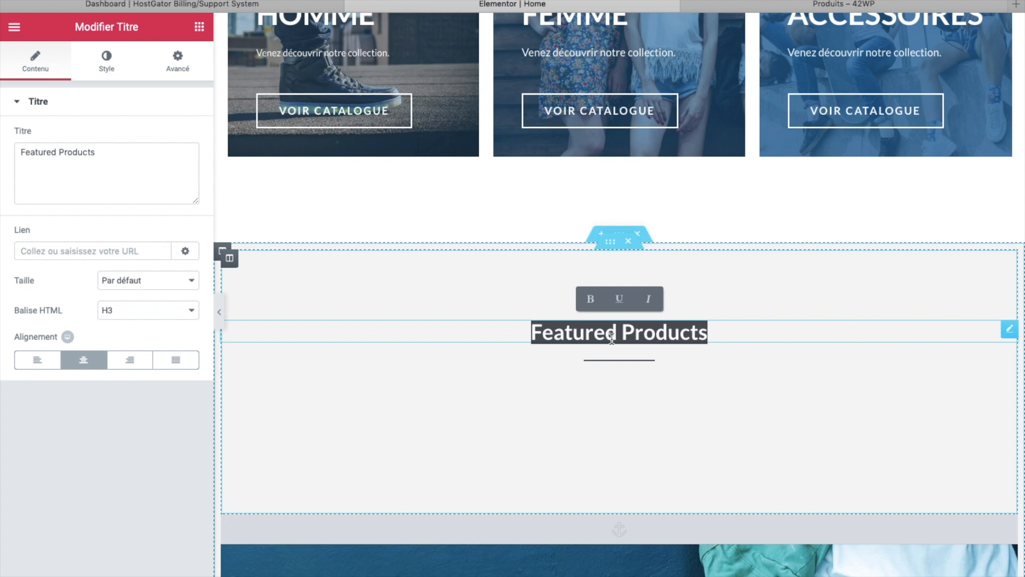
text(Les)
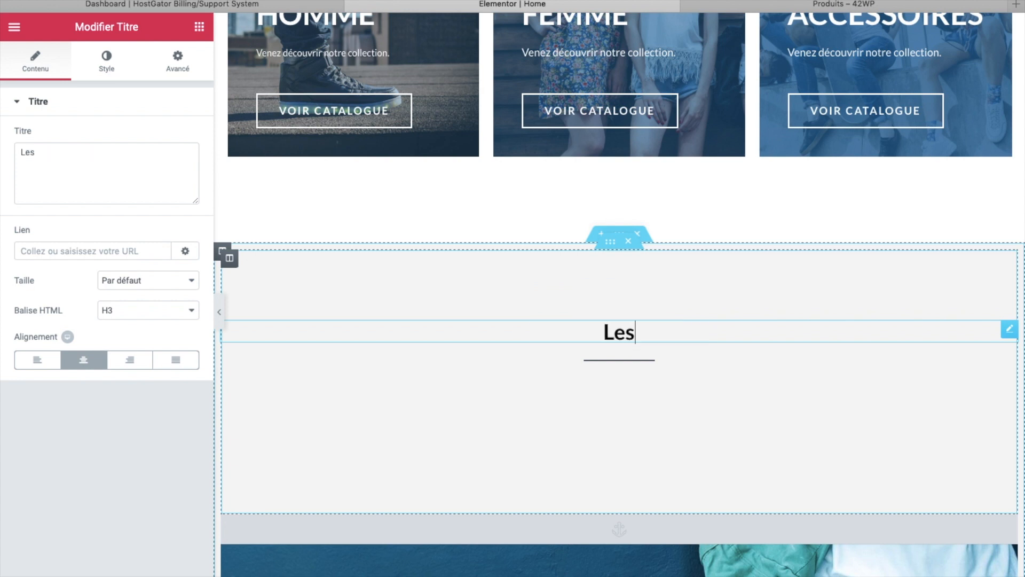
text( produit)
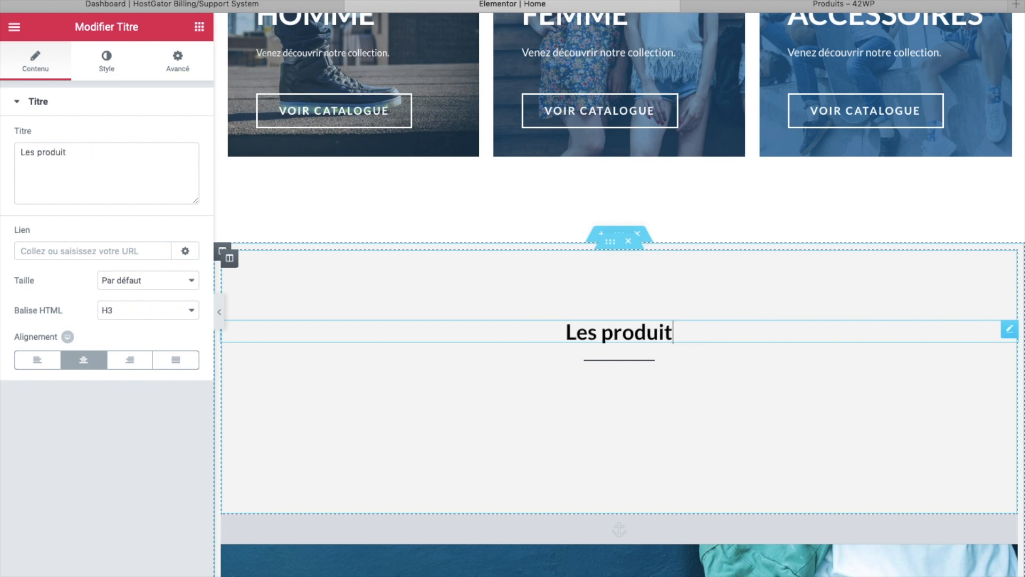
text(s du moment)
Inspect the featured products shortcode and preview the page in a new tab.
scroll(601, 382, down, 1)
click(600, 382)
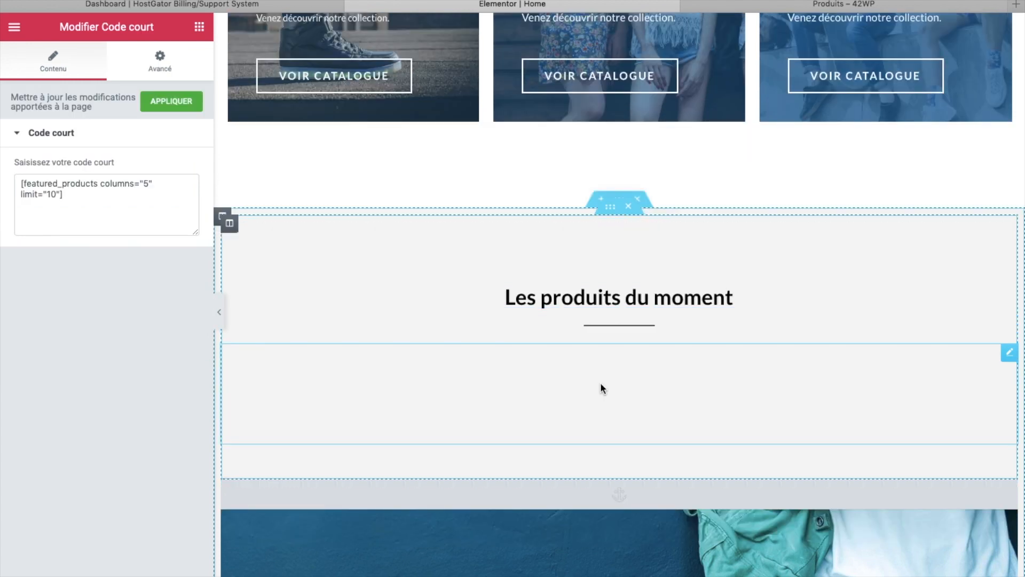
drag(76, 190, 1, 179)
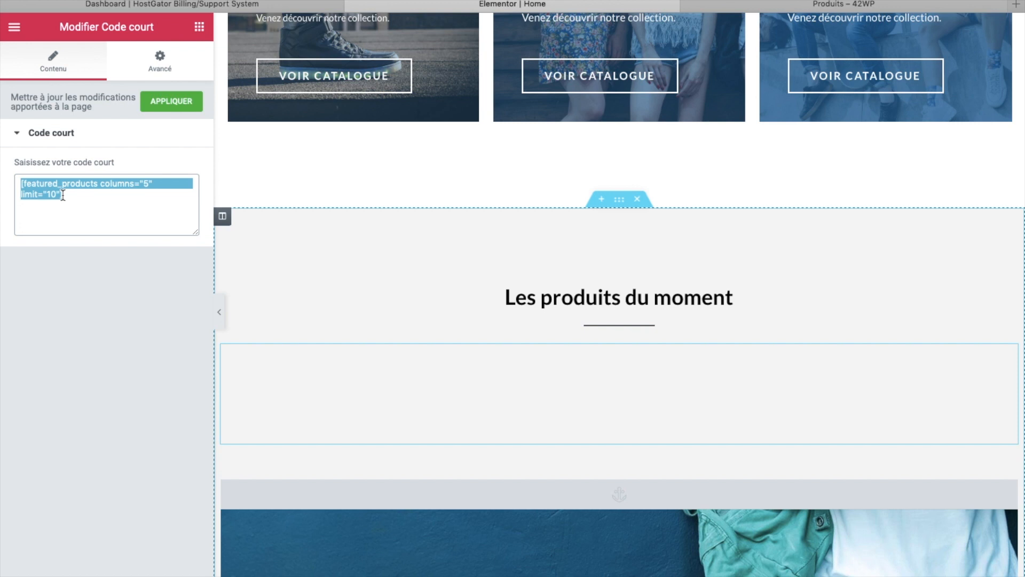
click(148, 182)
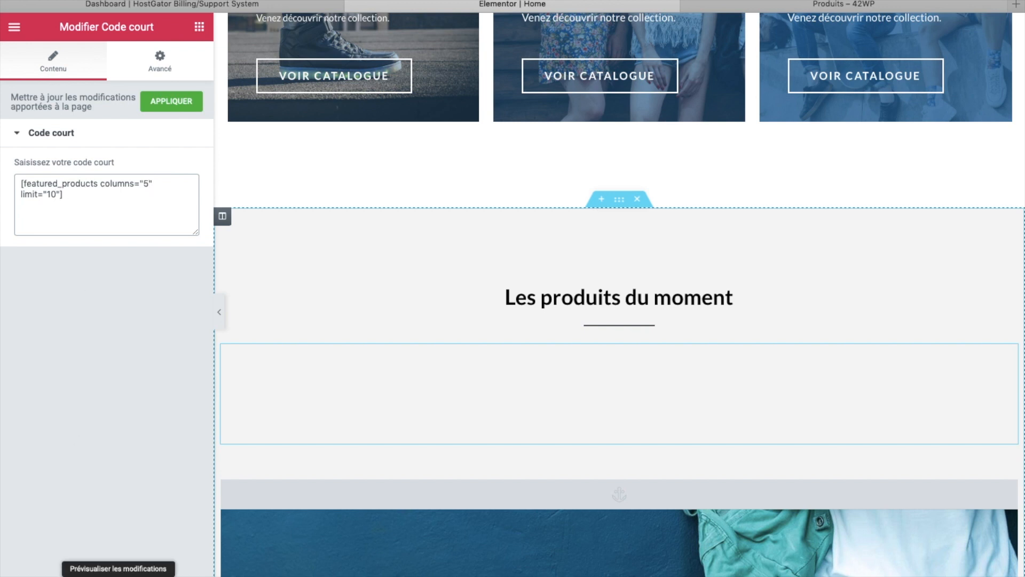
click(118, 573)
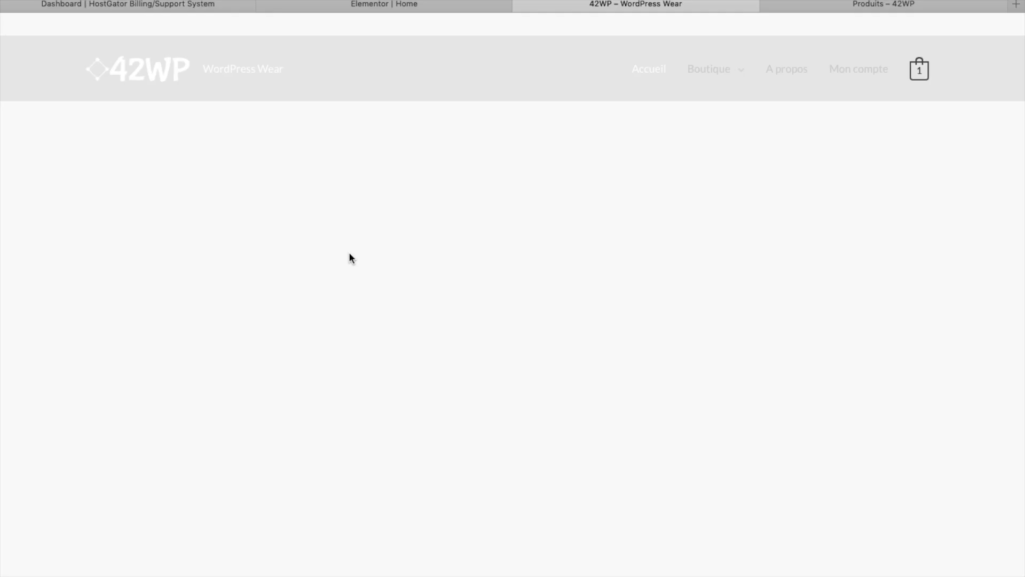
scroll(356, 362, down, 10)
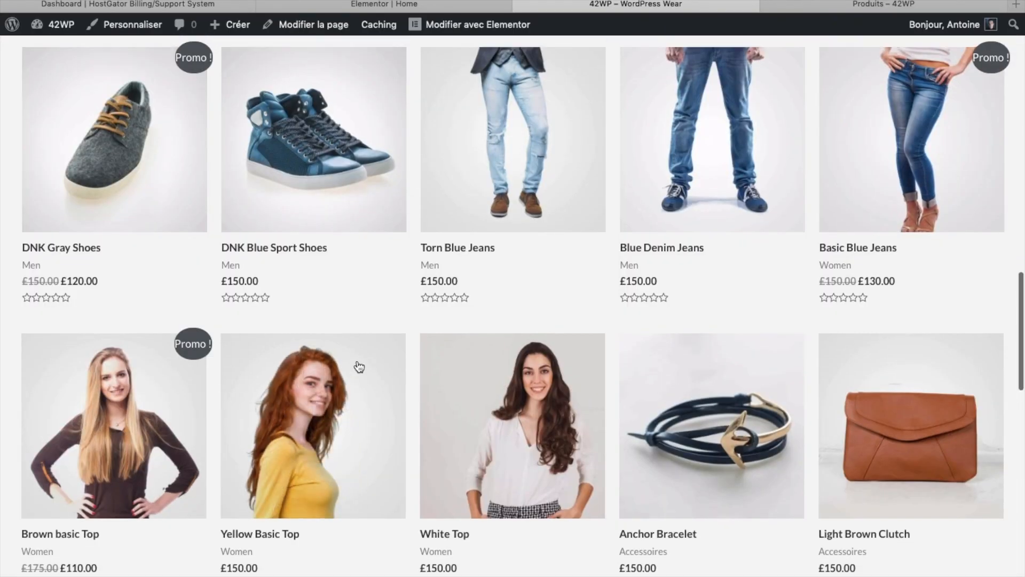
scroll(359, 367, up, 1)
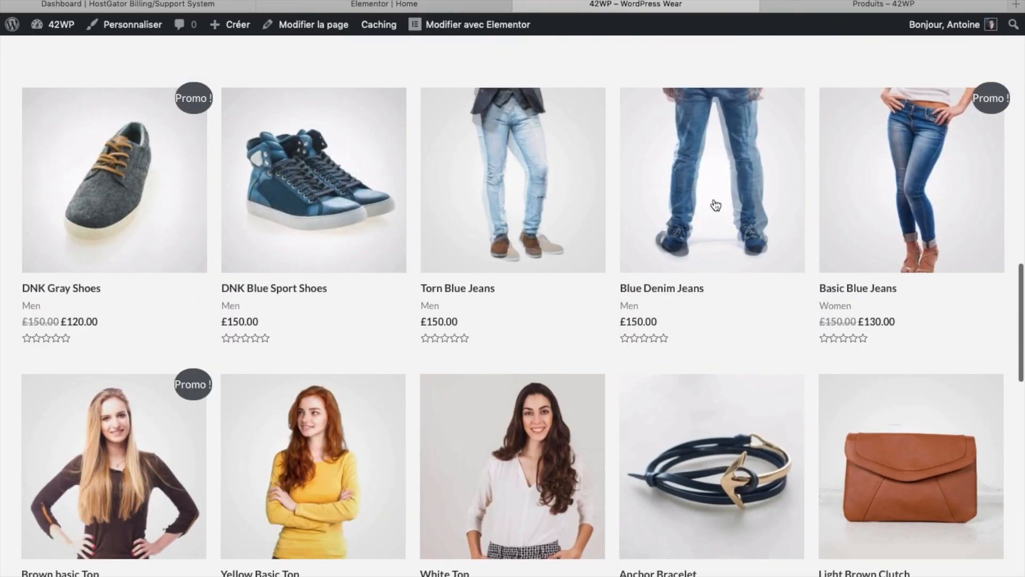
scroll(867, 206, down, 4)
scroll(866, 206, up, 3)
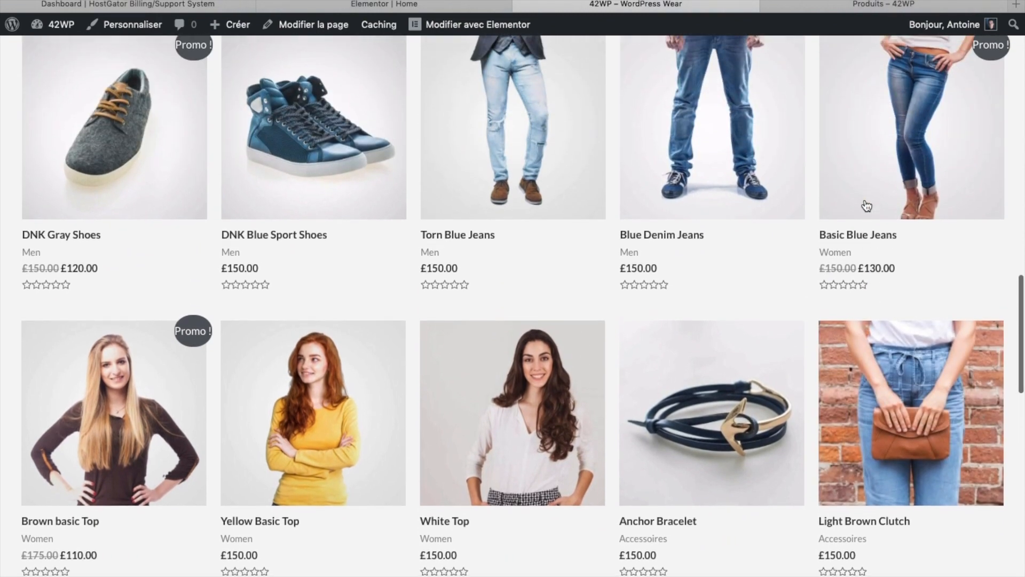
scroll(703, 196, up, 3)
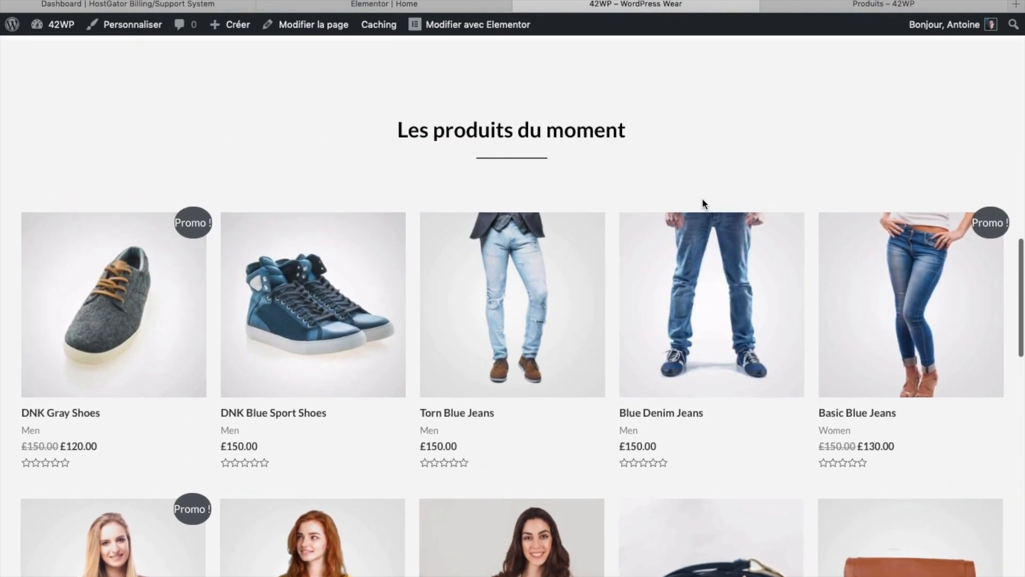
scroll(703, 199, down, 2)
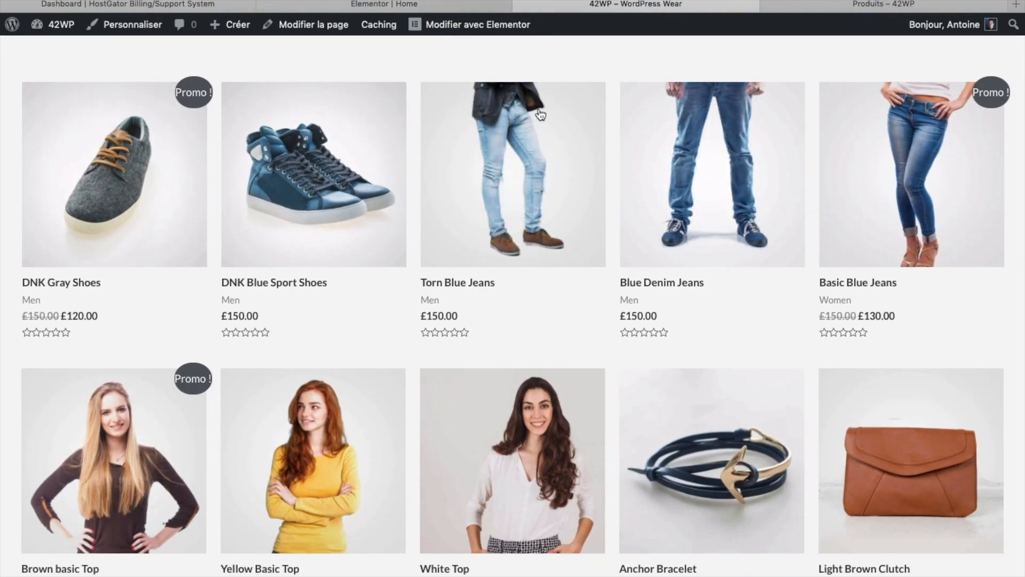
Edit the shortcode to columns="4" limit="8" and compare the result with the live store.
click(432, 7)
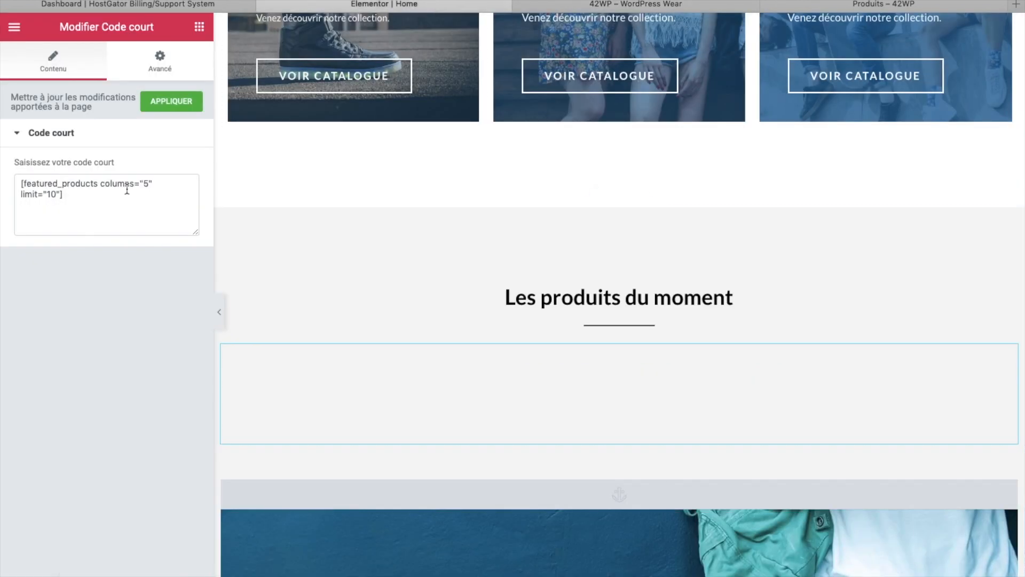
click(149, 182)
key(BackSpace)
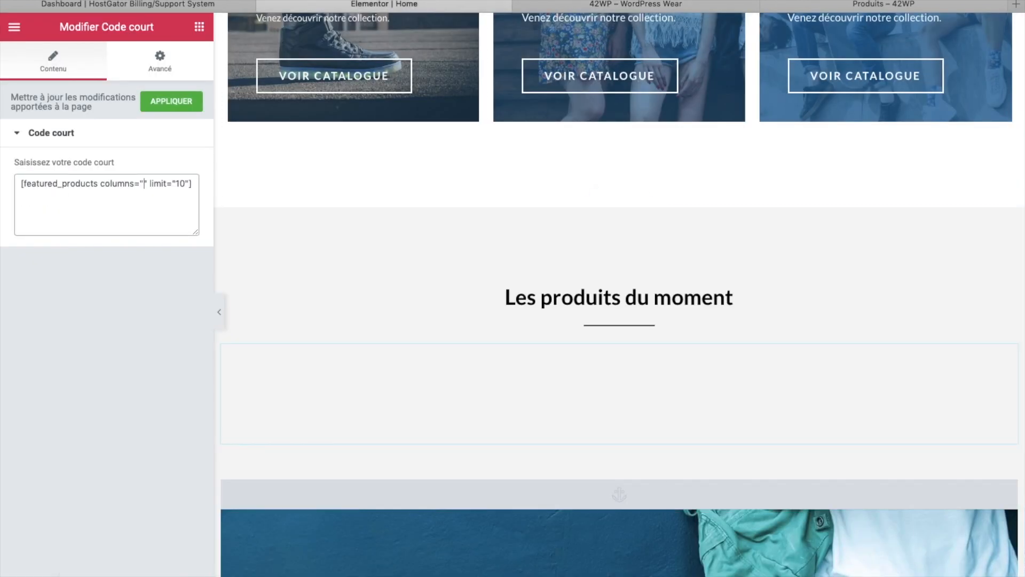
text(4)
click(58, 195)
key(BackSpace)
key(BackSpace)
click(219, 312)
scroll(365, 353, down, 6)
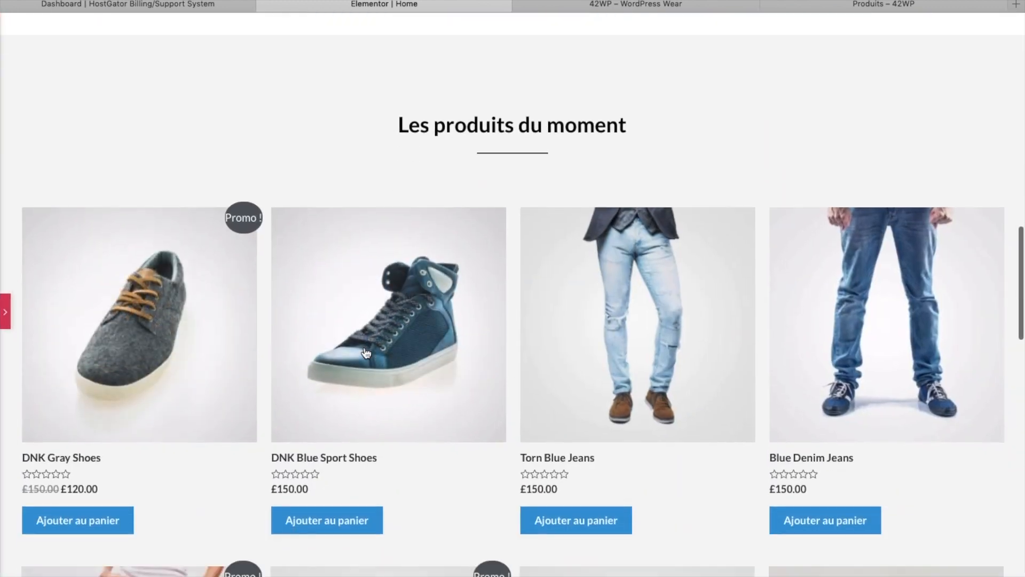
scroll(366, 352, down, 3)
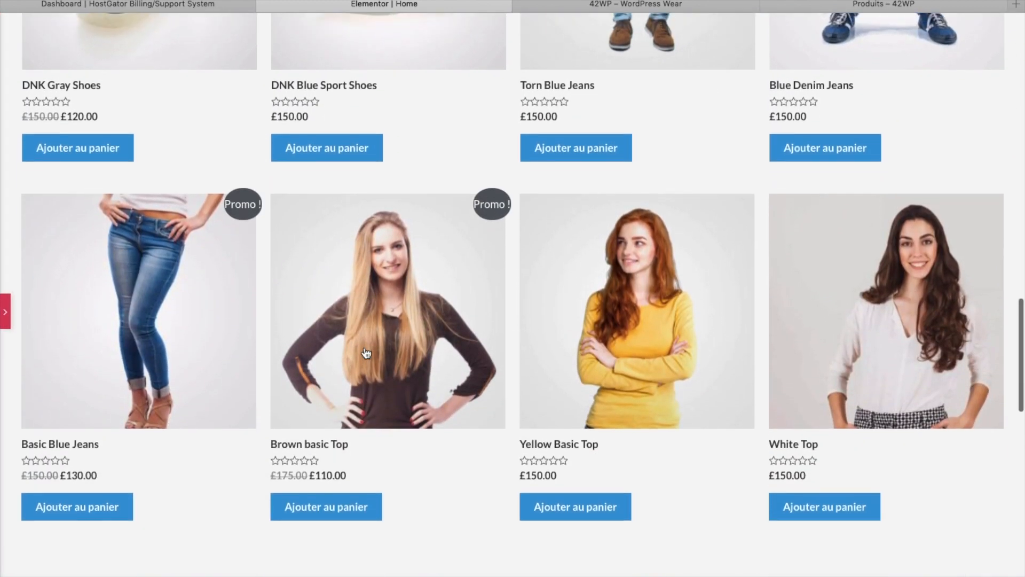
scroll(365, 353, up, 1)
click(659, 5)
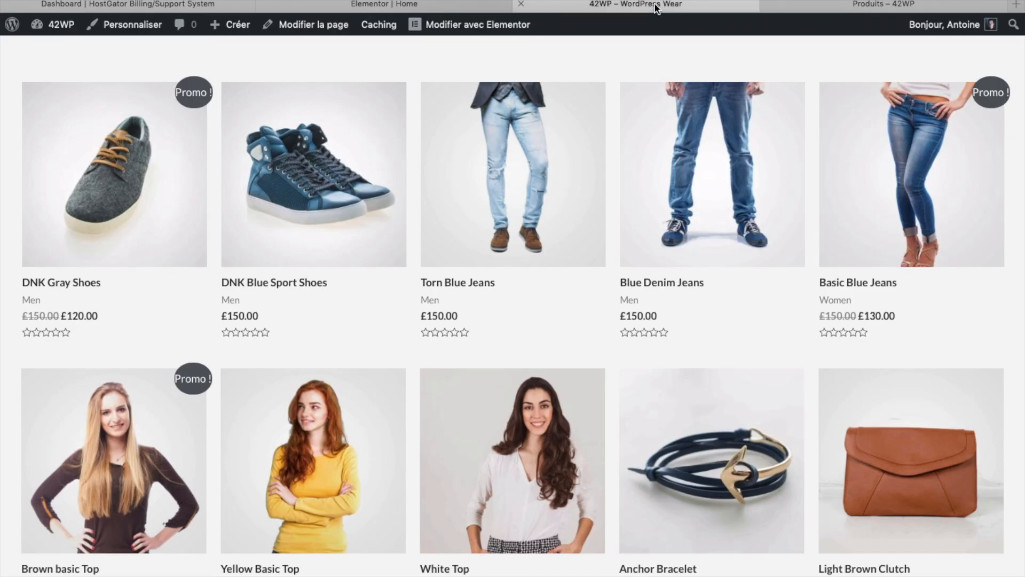
scroll(602, 247, down, 1)
scroll(603, 247, down, 1)
scroll(603, 247, up, 1)
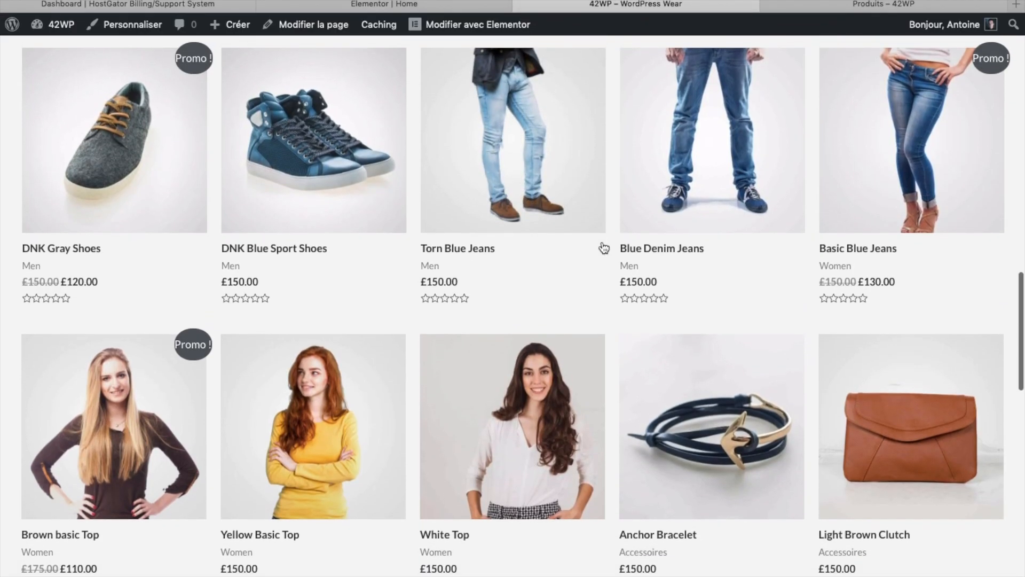
click(413, 5)
scroll(401, 269, up, 8)
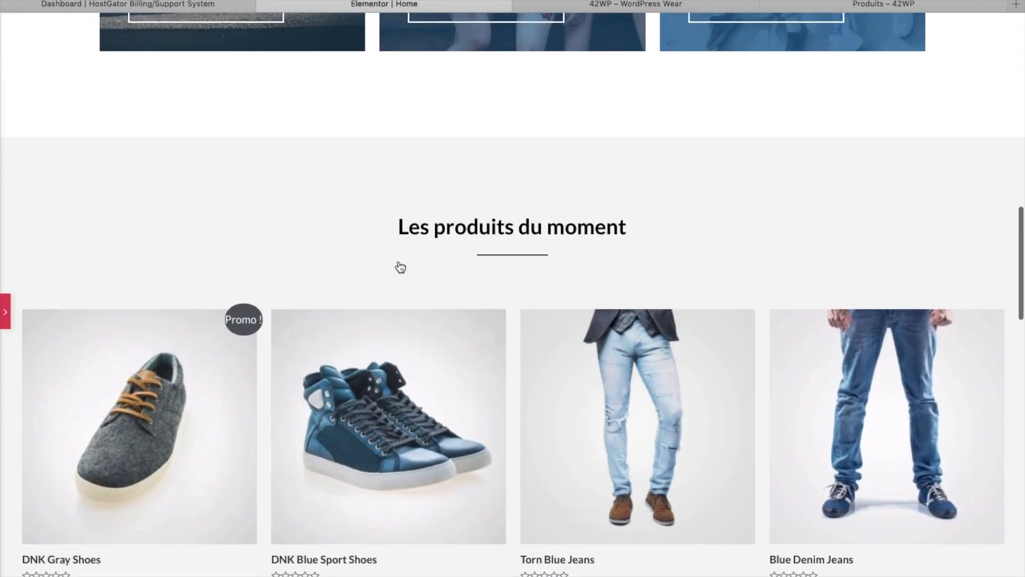
scroll(401, 269, down, 5)
scroll(400, 267, down, 2)
scroll(400, 268, up, 1)
scroll(400, 267, down, 3)
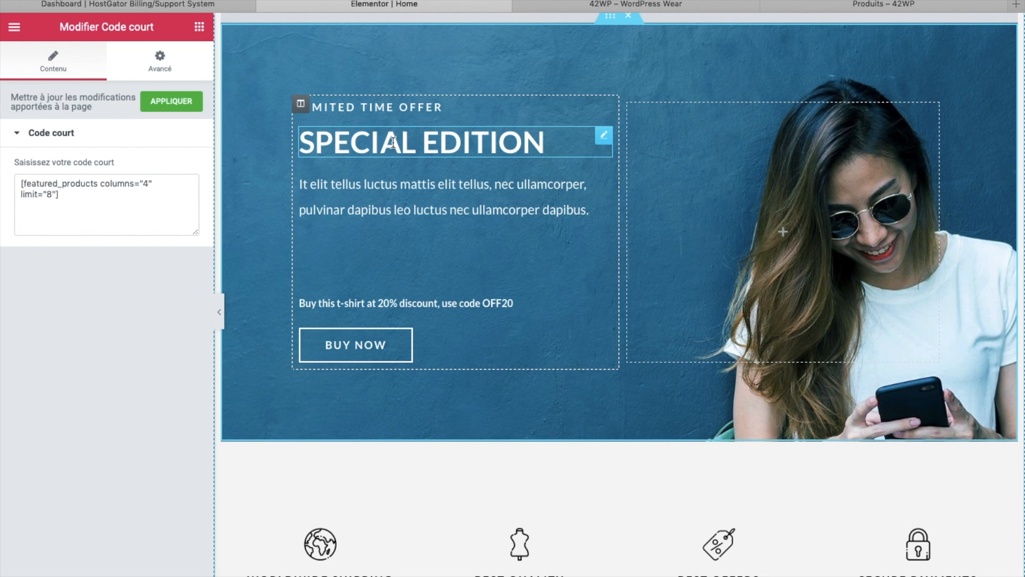
Change the banner heading to PROMOTION SPECIALE with tagline OFFRE DU MOMENT, widening its column.
click(303, 135)
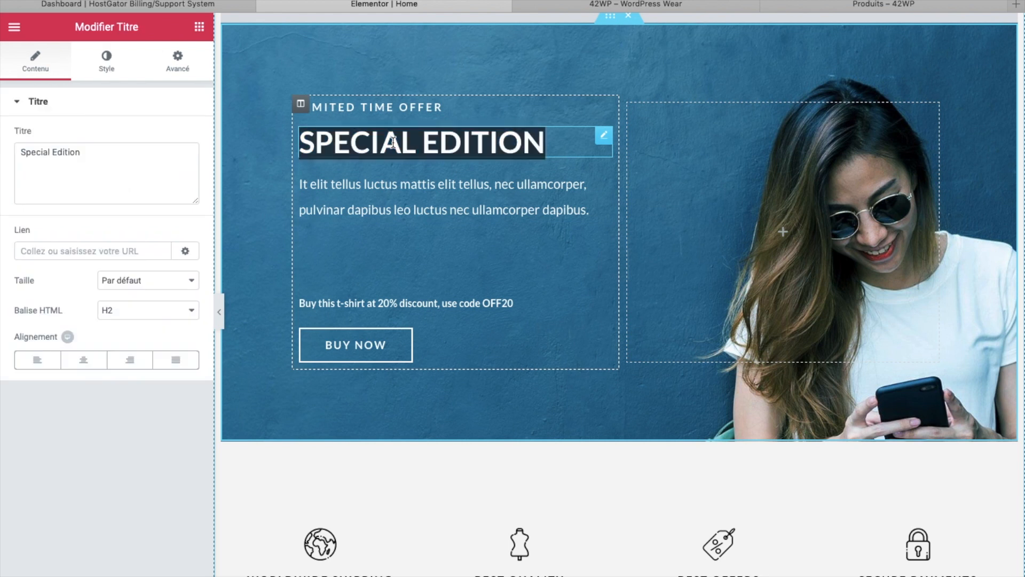
click(303, 135)
text(PROMOTION)
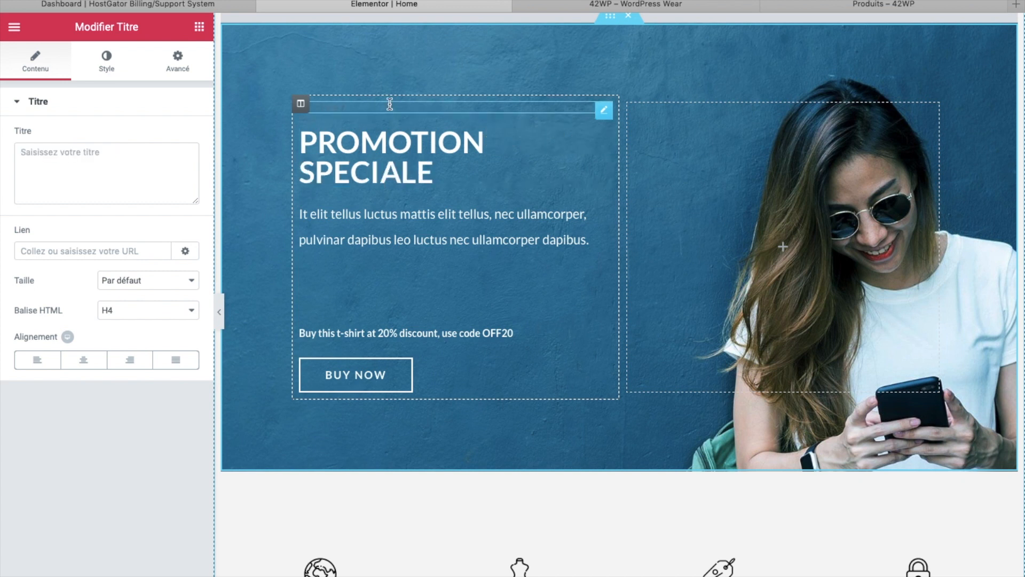
text(OFFRE DU MOMENT)
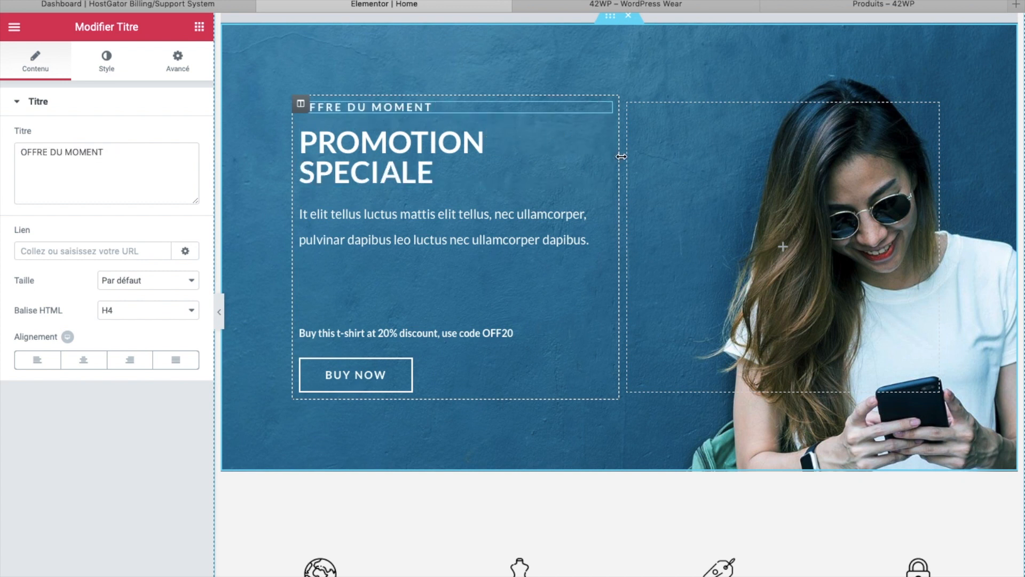
drag(621, 156, 648, 156)
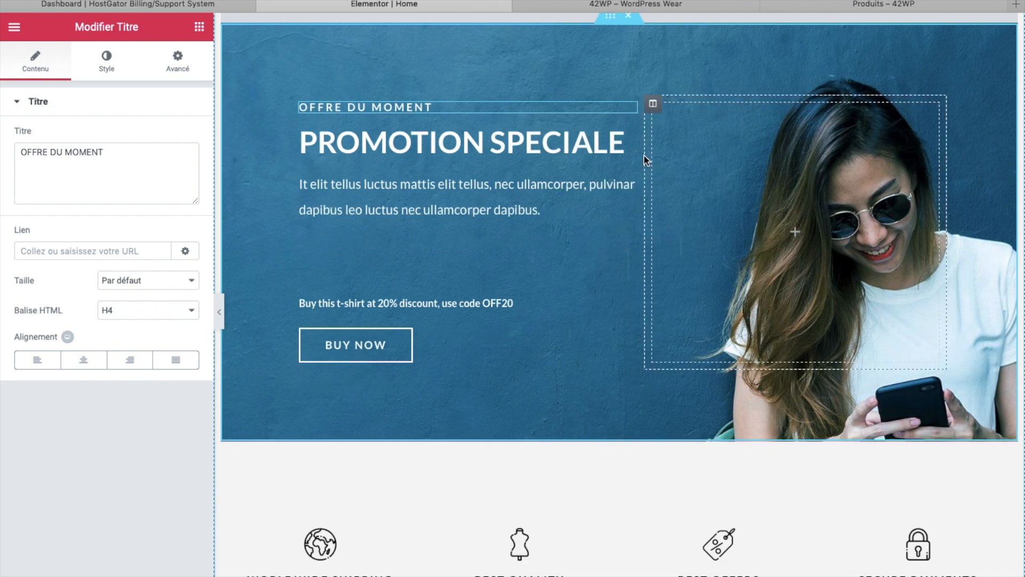
double_click(519, 141)
click(134, 310)
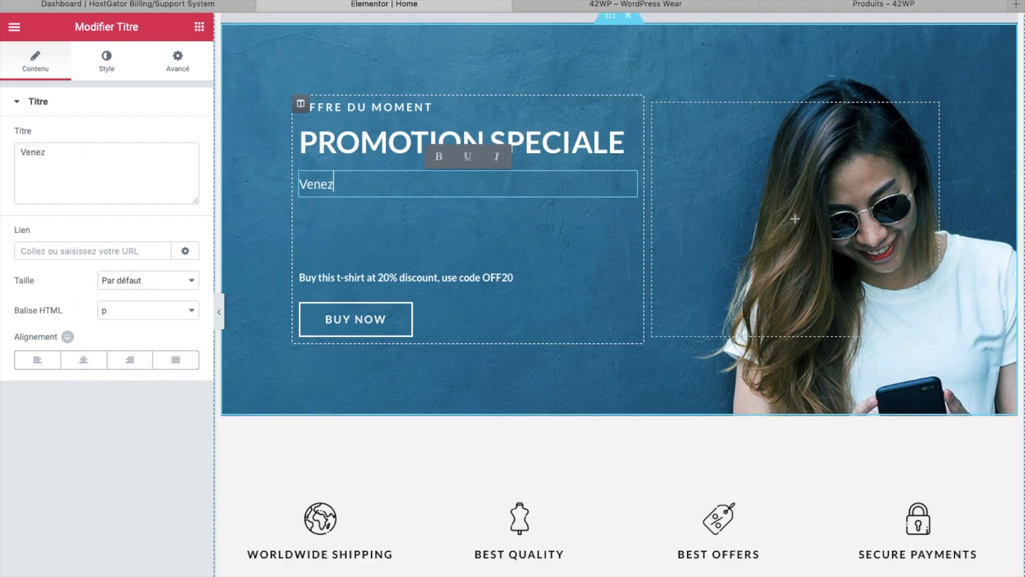
text(pro)
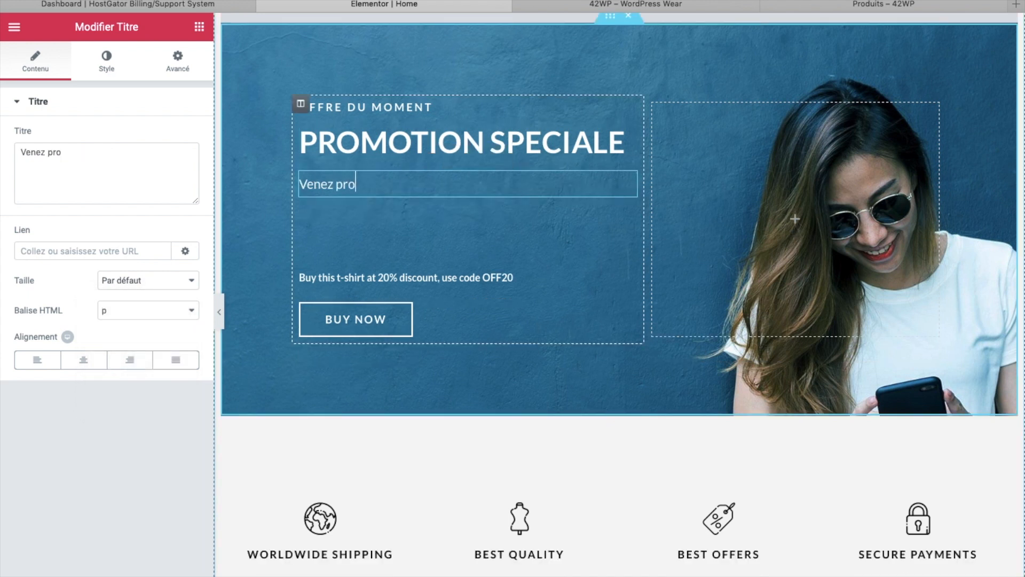
Rewrite the discount paragraph as the accessories offer and relabel BUY NOW as VOIR LE CATALOGUE.
triple_click(395, 260)
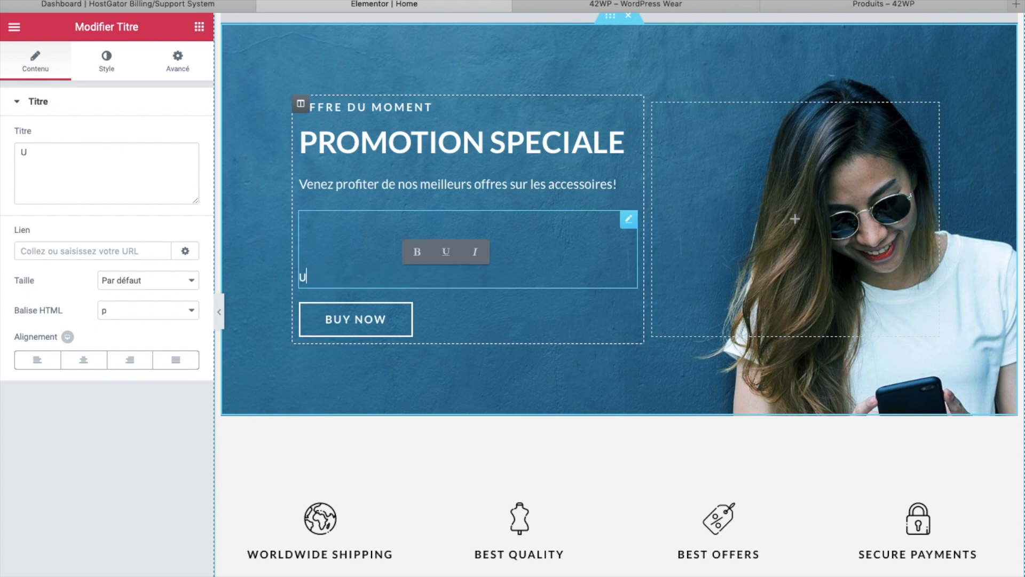
click(366, 347)
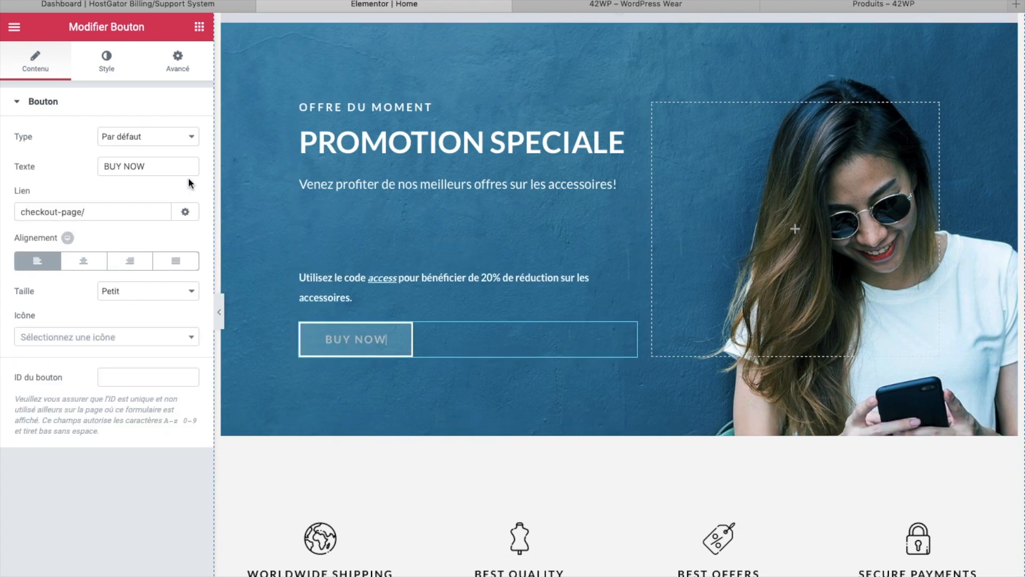
double_click(153, 166)
click(154, 166)
double_click(154, 167)
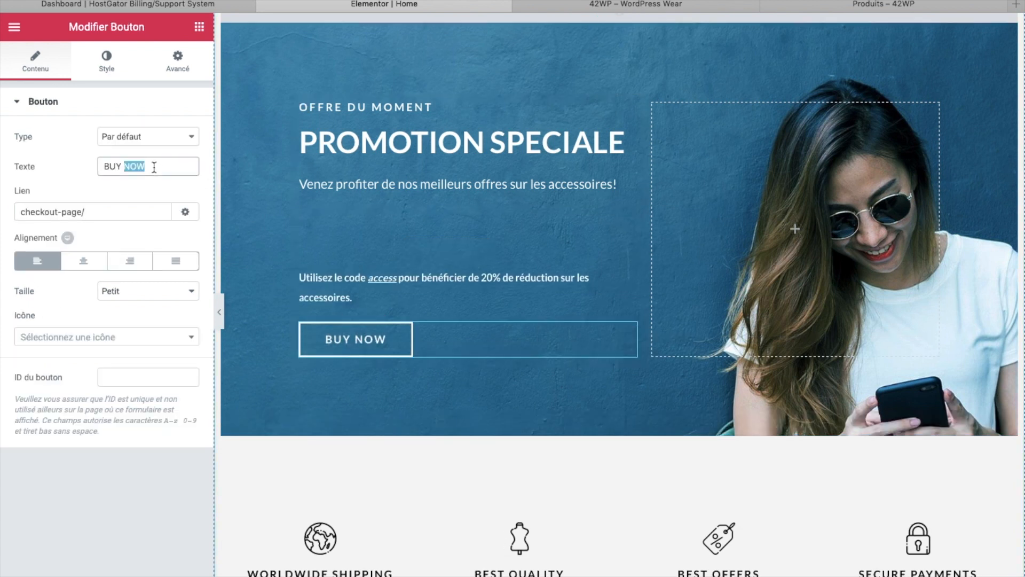
triple_click(154, 167)
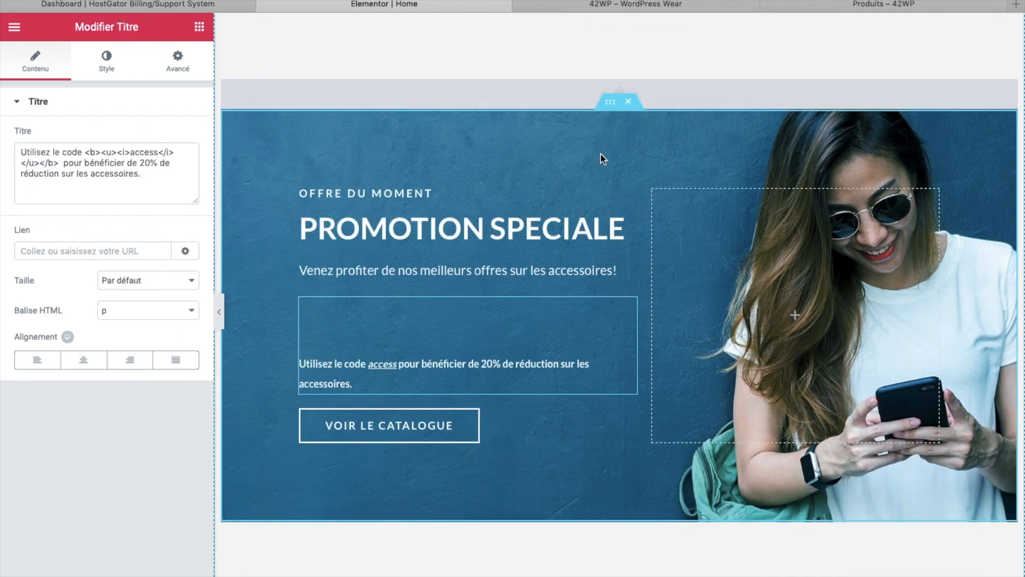
click(618, 109)
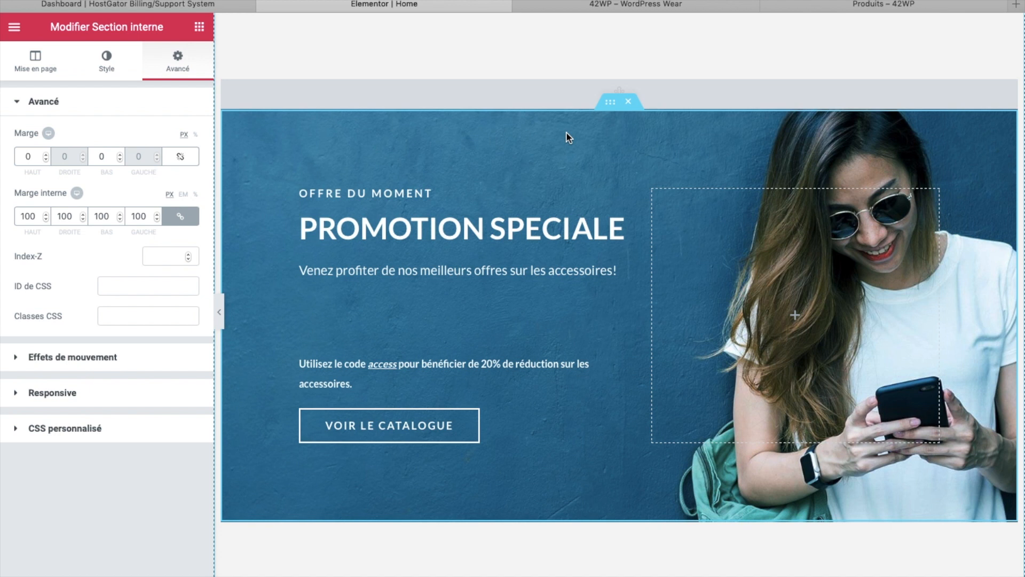
Set the banner background to home-new-bg-free-img.jpg, the woman-in-profile photo.
click(108, 66)
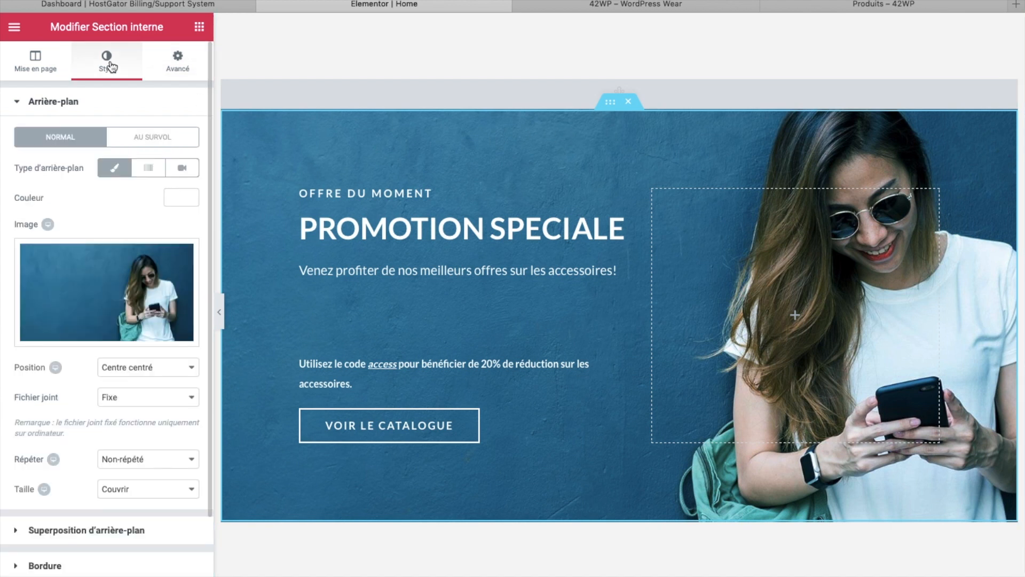
click(129, 282)
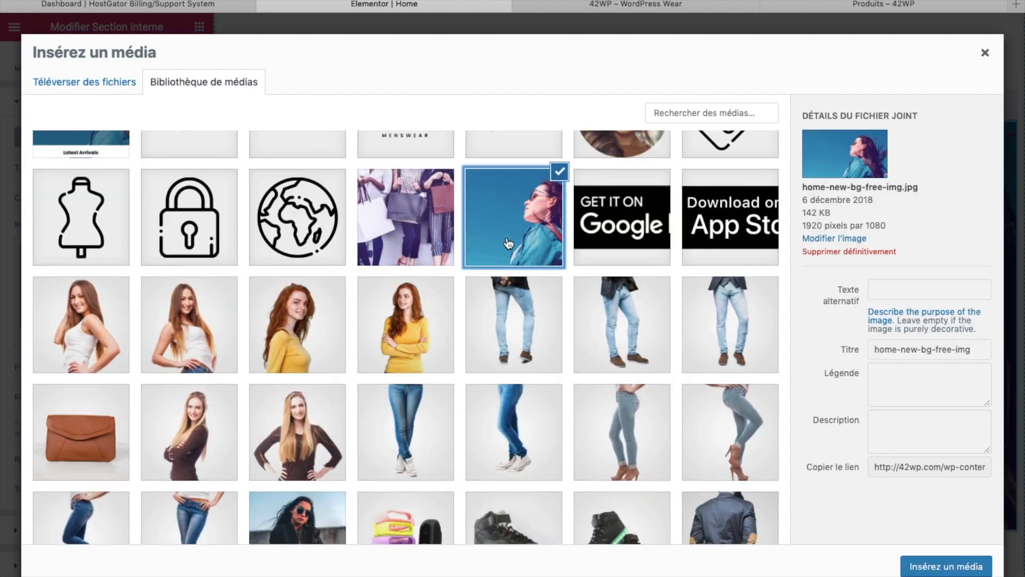
click(936, 569)
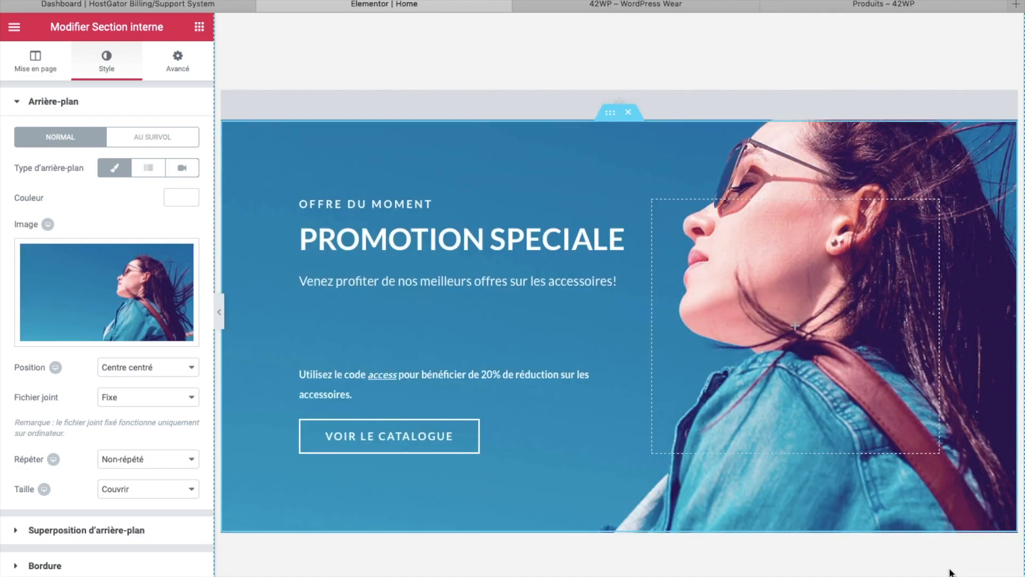
scroll(951, 572, down, 5)
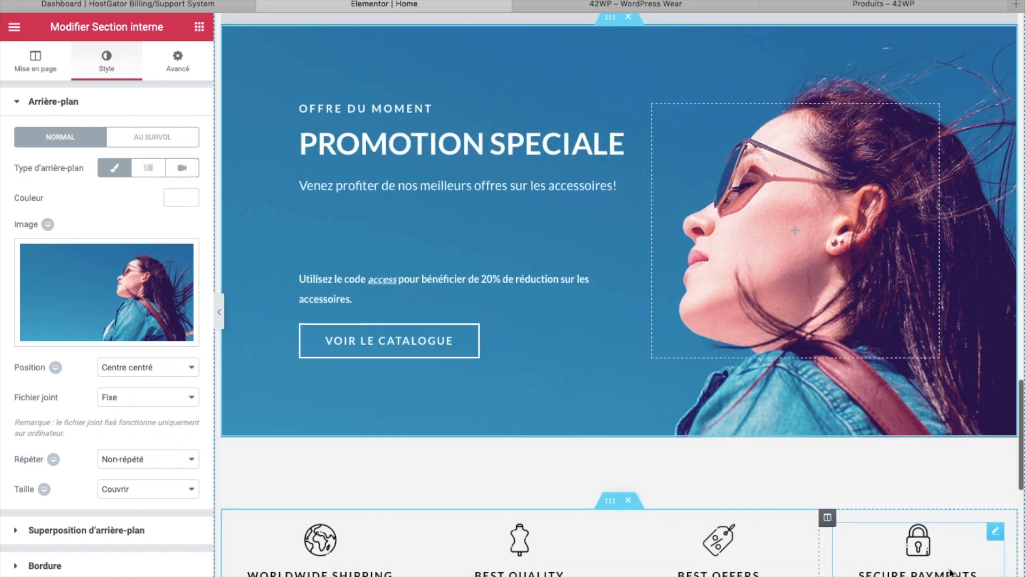
scroll(950, 572, down, 8)
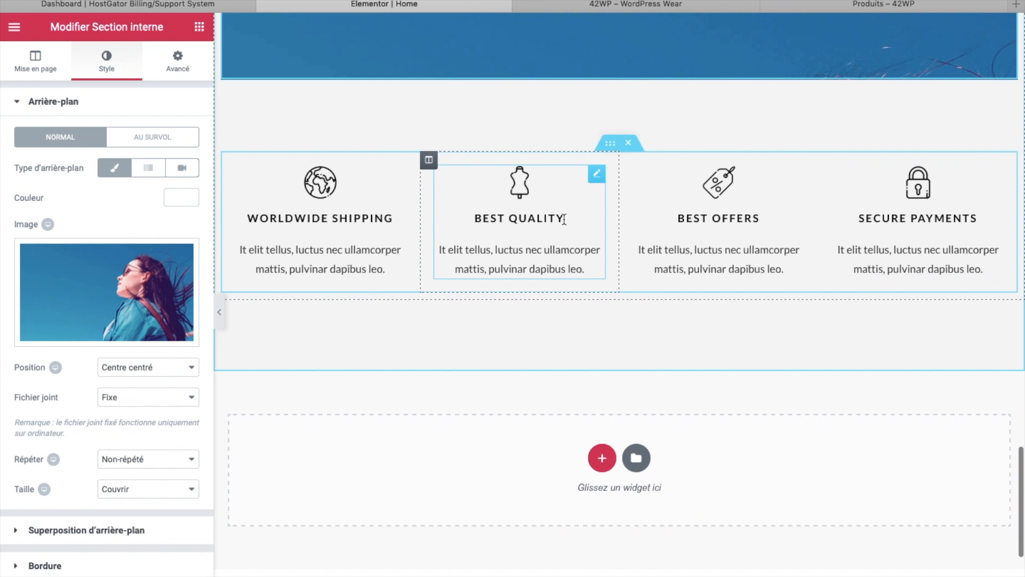
Retitle the feature boxes in French, starting with ENVOIS INTERNATIONAUX, then check the live home page.
click(535, 214)
click(334, 207)
click(581, 211)
click(717, 222)
click(978, 218)
click(733, 216)
click(565, 199)
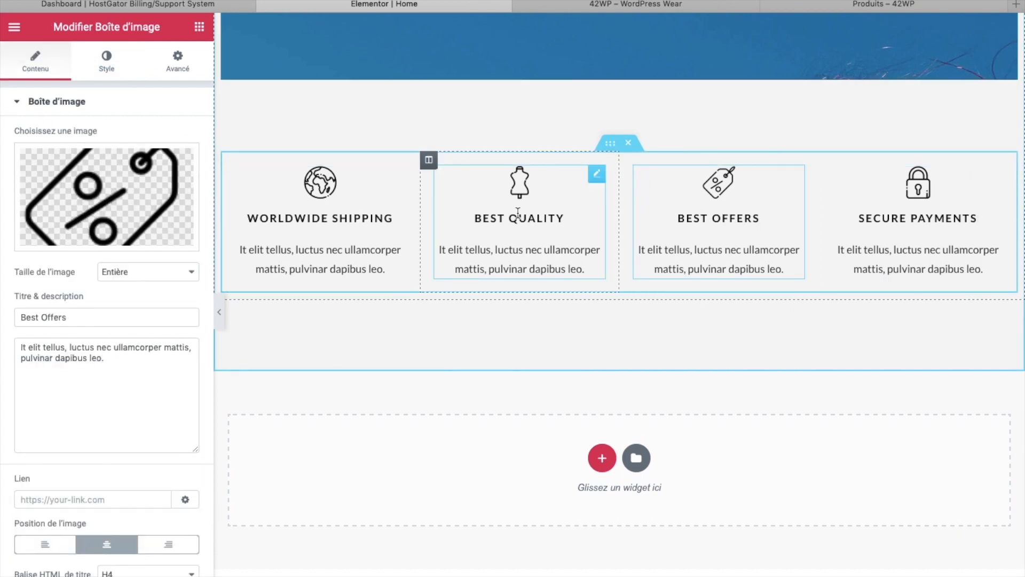
click(339, 198)
triple_click(337, 216)
text(ENVOIS INTERNATIONAUX)
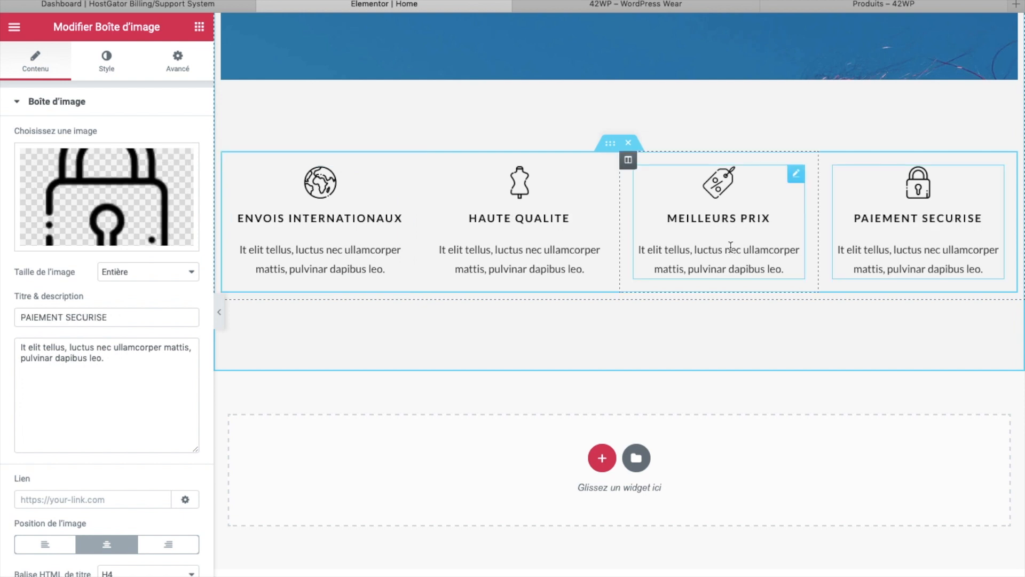
click(512, 250)
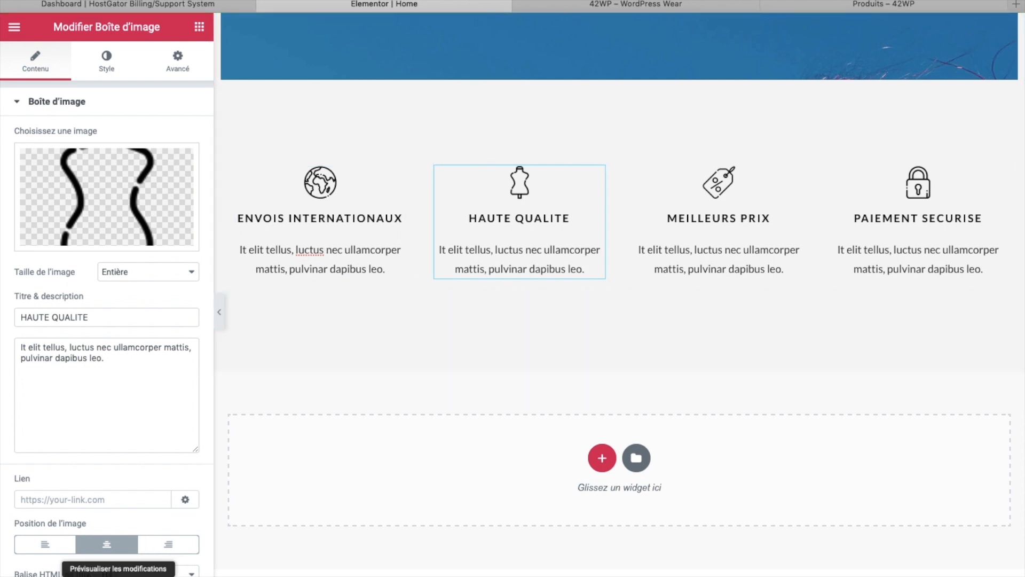
click(578, 5)
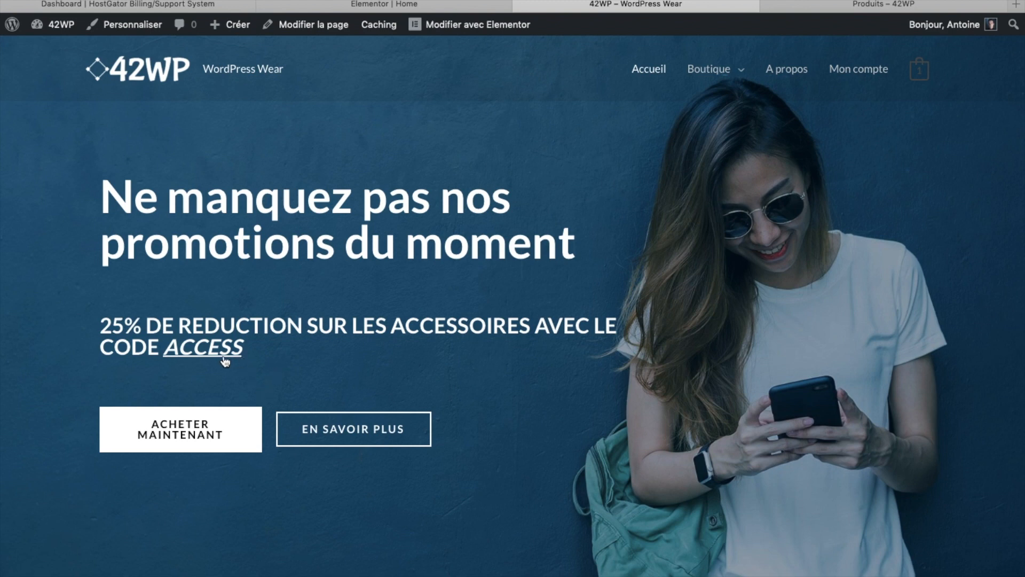
scroll(464, 206, down, 5)
scroll(464, 206, down, 1)
scroll(464, 206, down, 2)
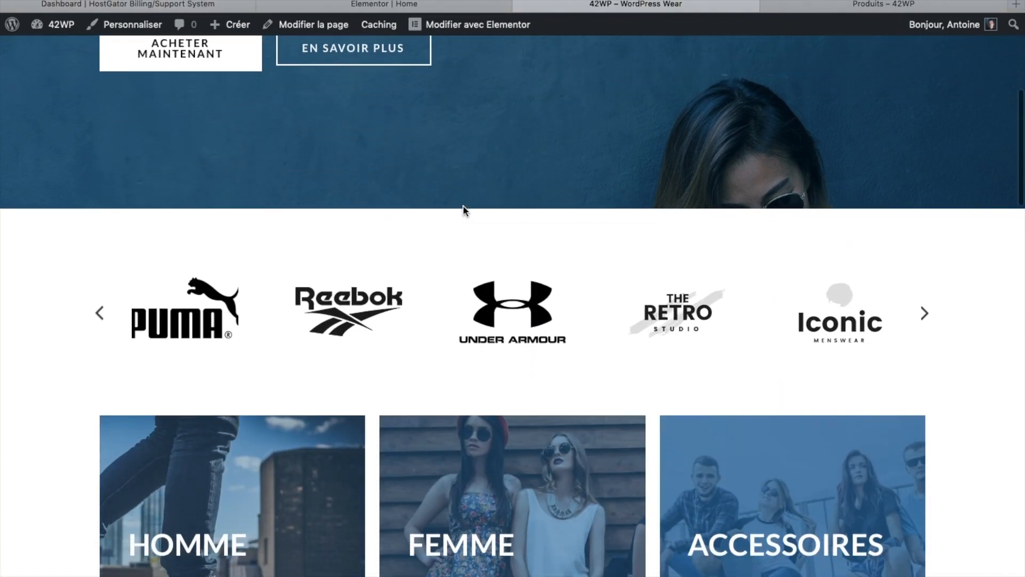
scroll(463, 207, down, 5)
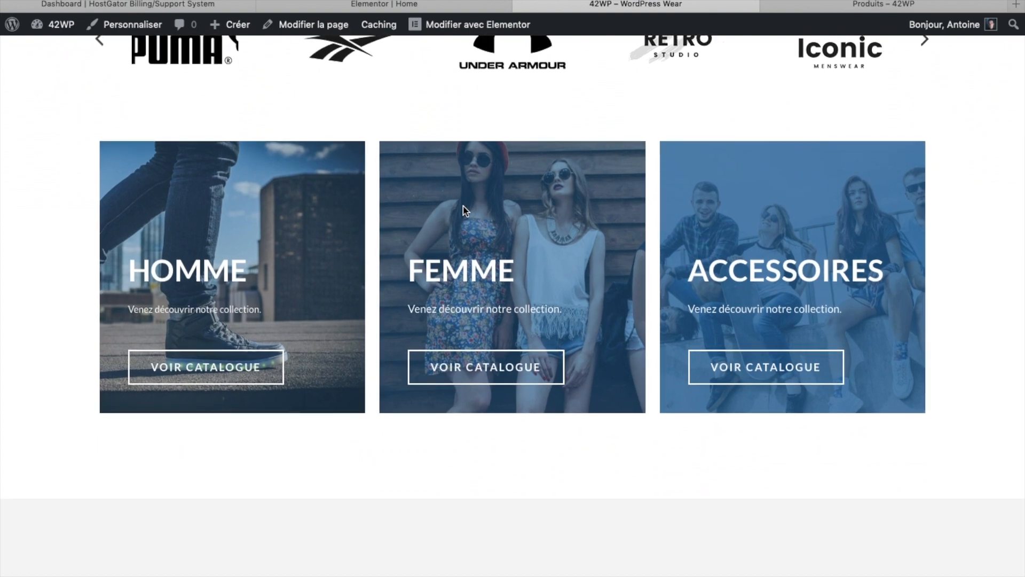
scroll(463, 209, down, 10)
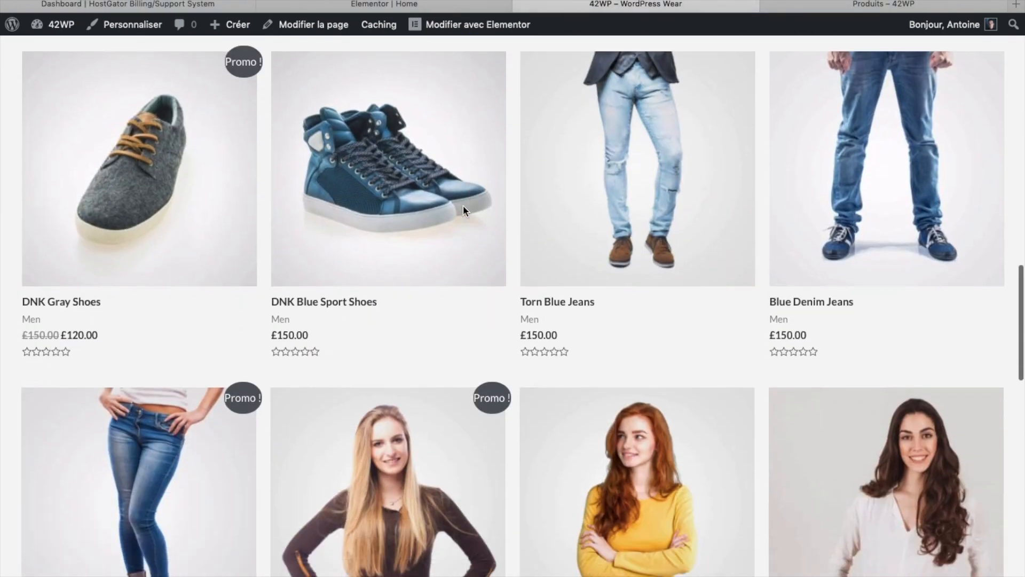
scroll(463, 205, down, 10)
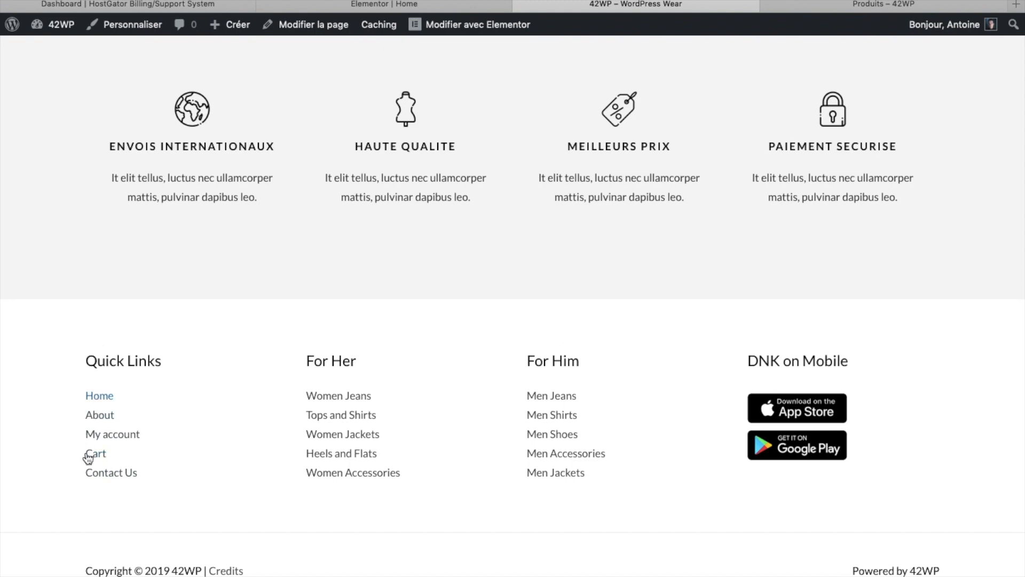
scroll(147, 409, up, 10)
scroll(290, 220, up, 10)
Rename the About page to 'A propos' and update it.
click(61, 24)
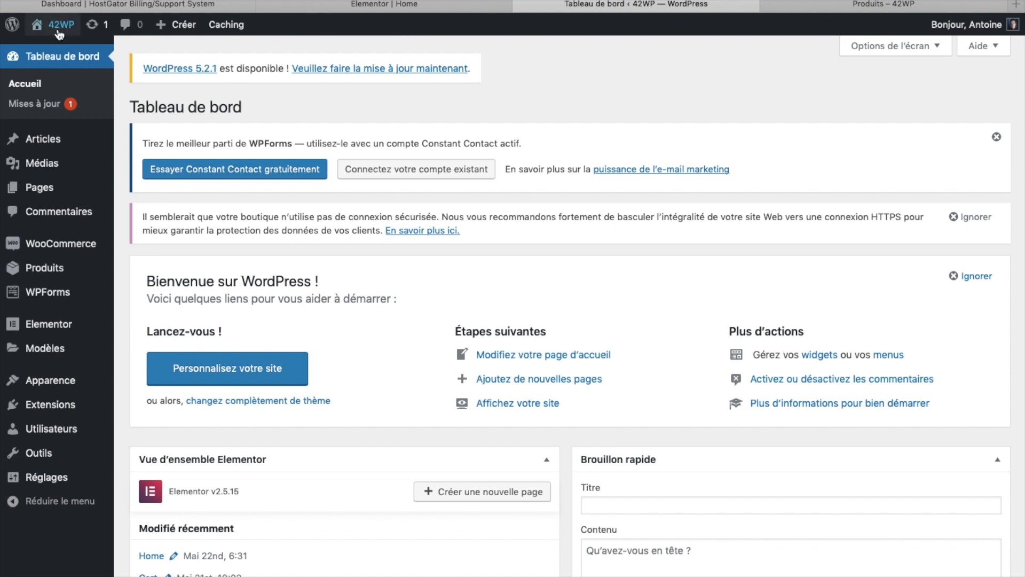
mouse_move(58, 28)
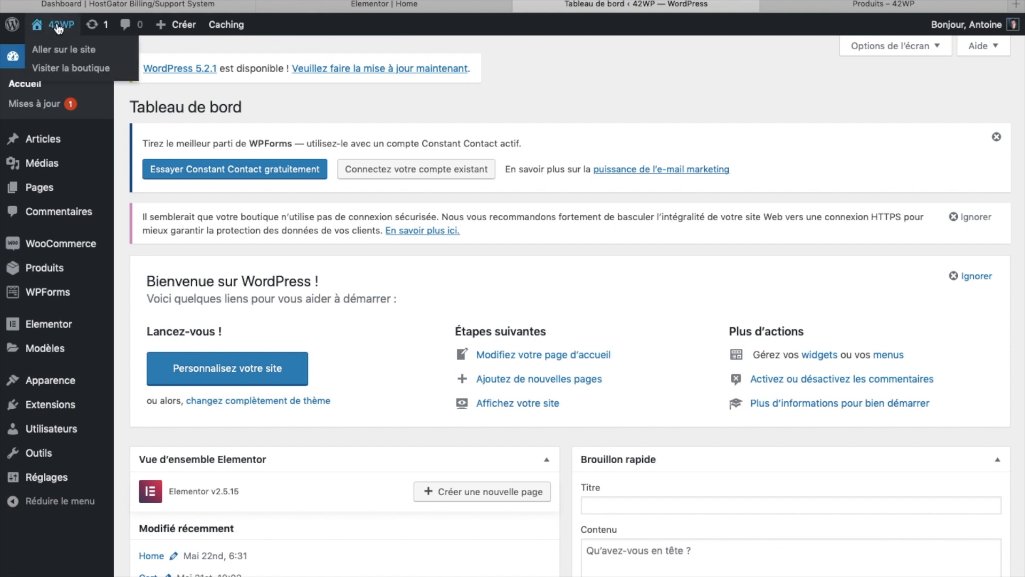
click(50, 200)
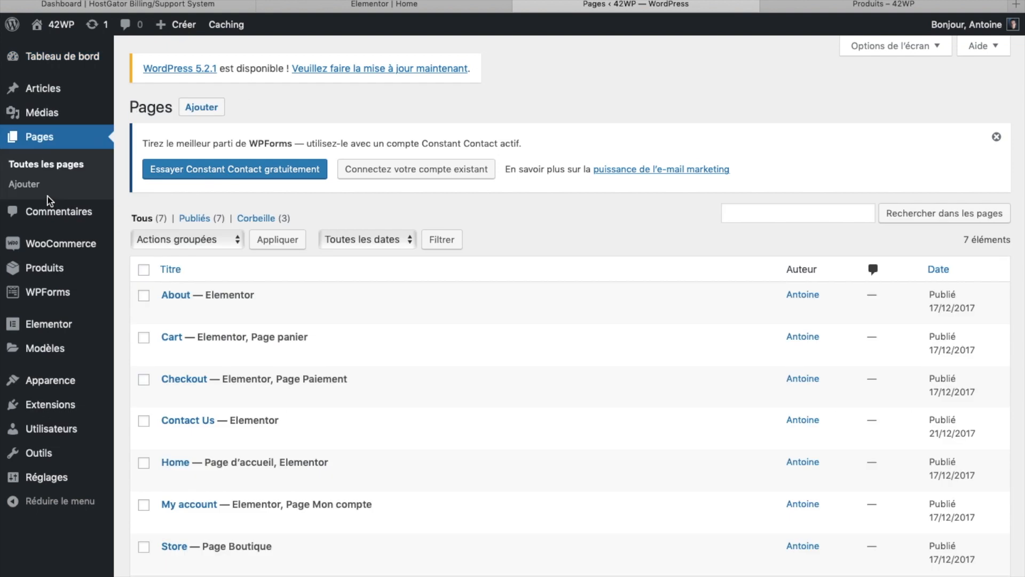
mouse_move(176, 299)
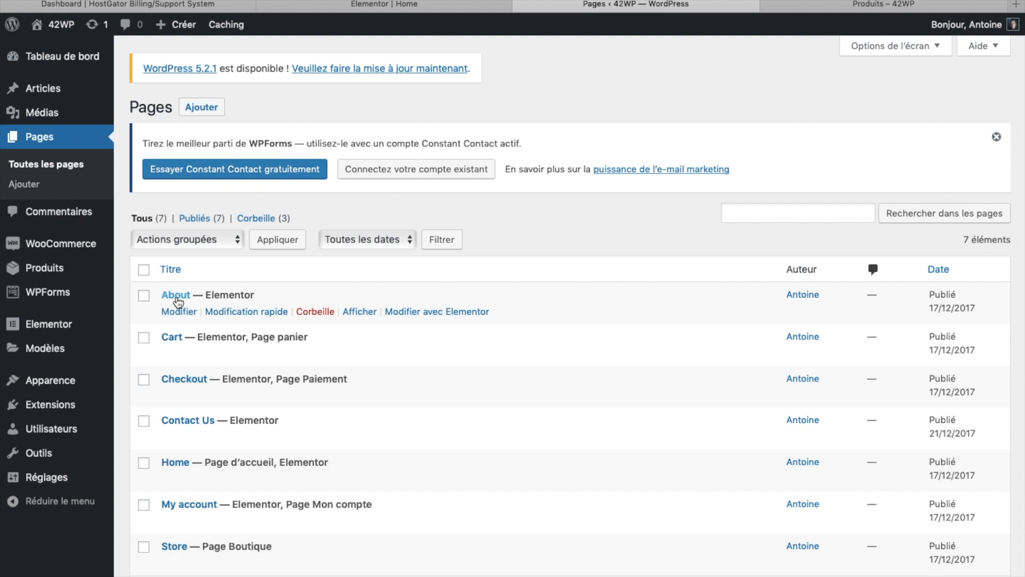
click(176, 299)
double_click(225, 185)
text(A )
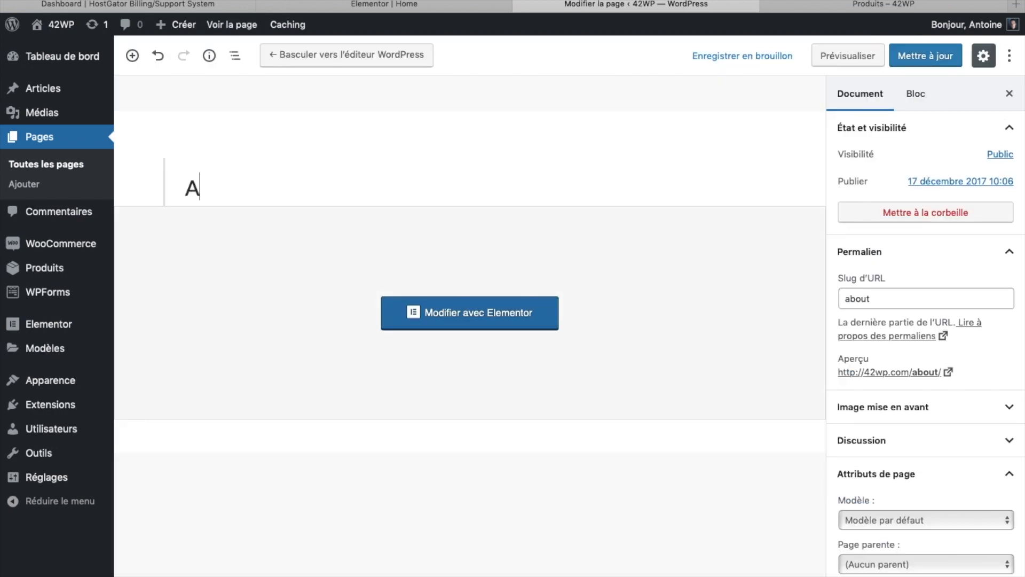
text(propos)
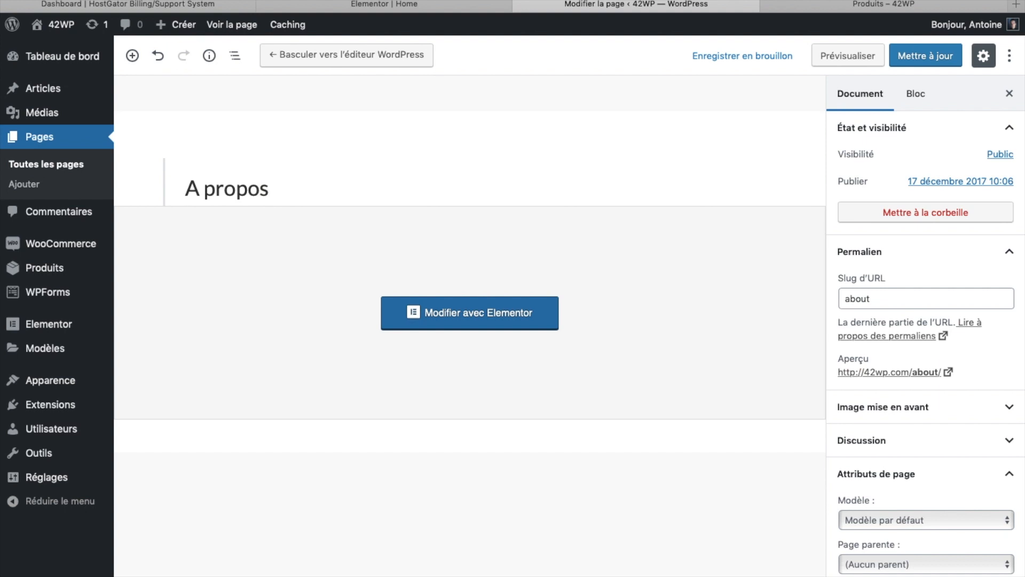
click(926, 56)
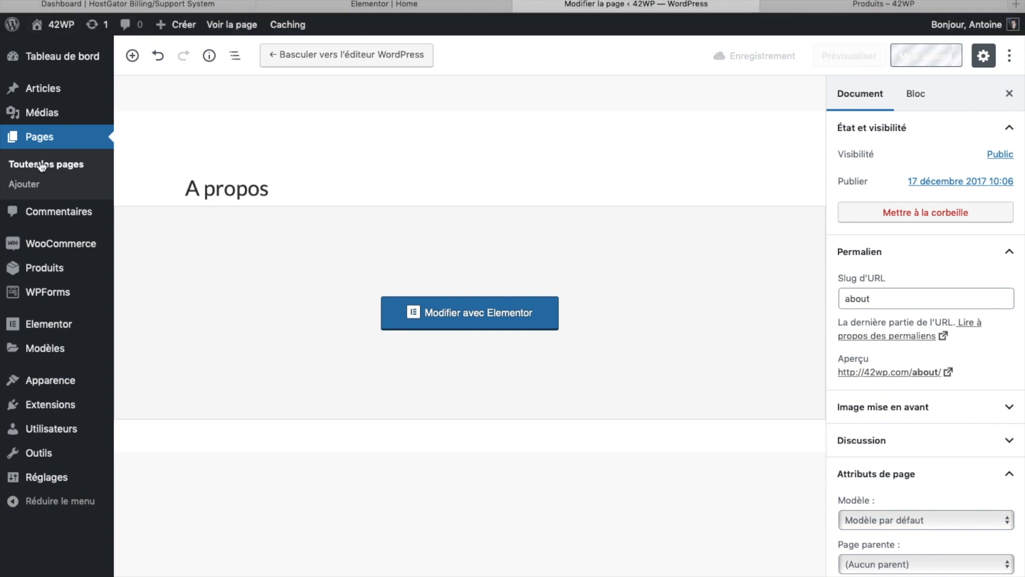
Change the page's URL slug to a-propos, save, and return to the pages list.
double_click(880, 332)
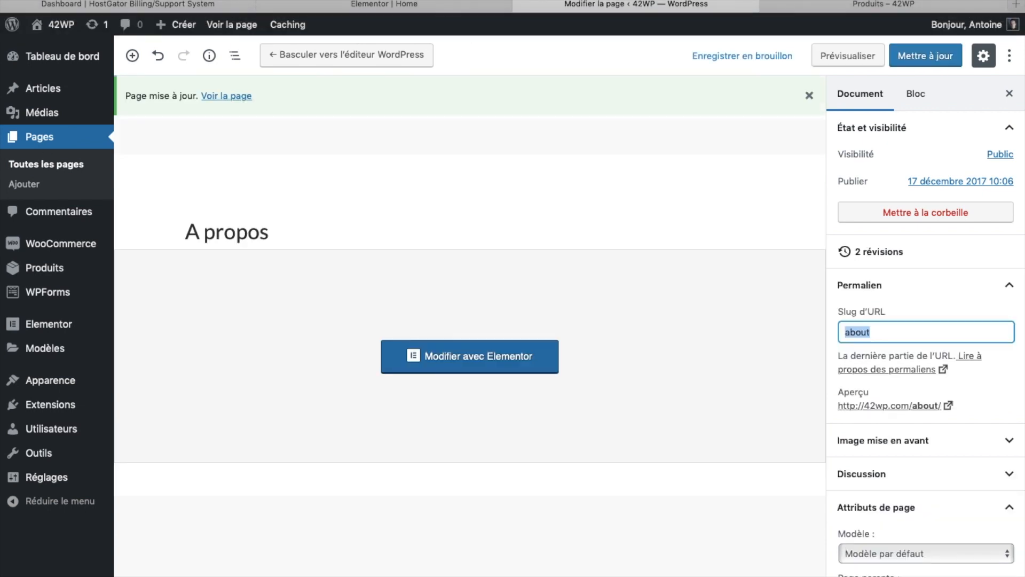
text(a)
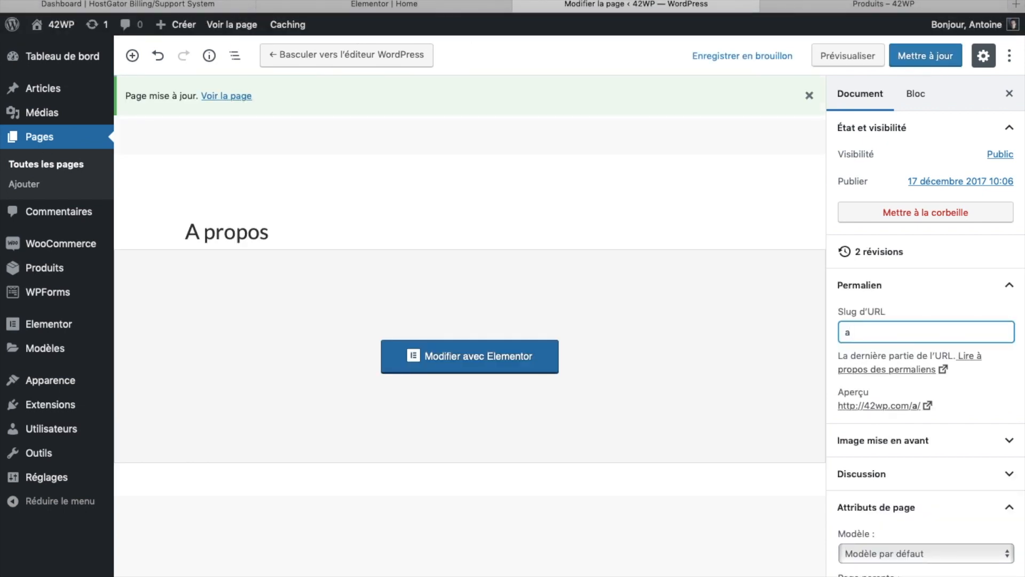
text(-propos)
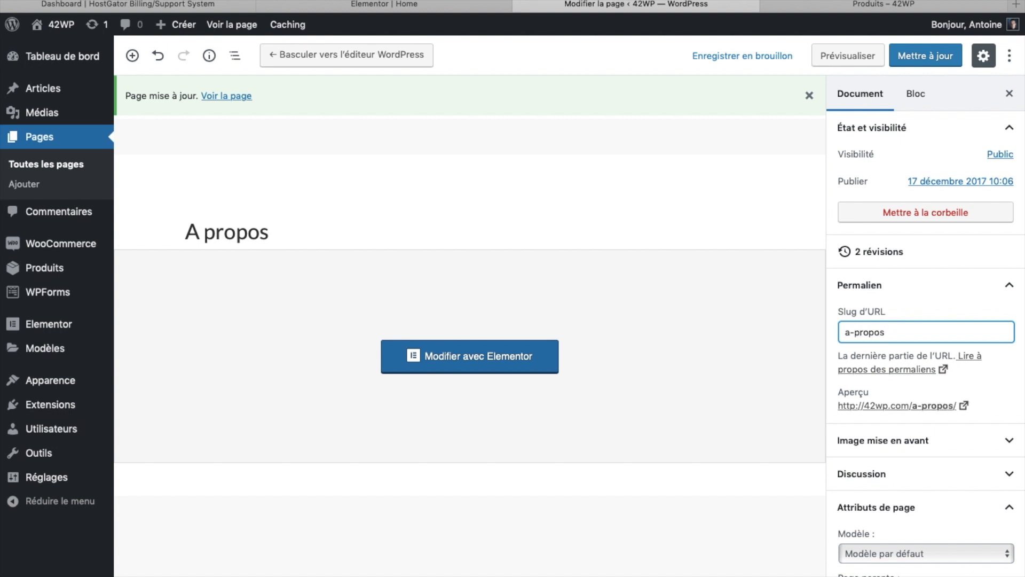
click(914, 57)
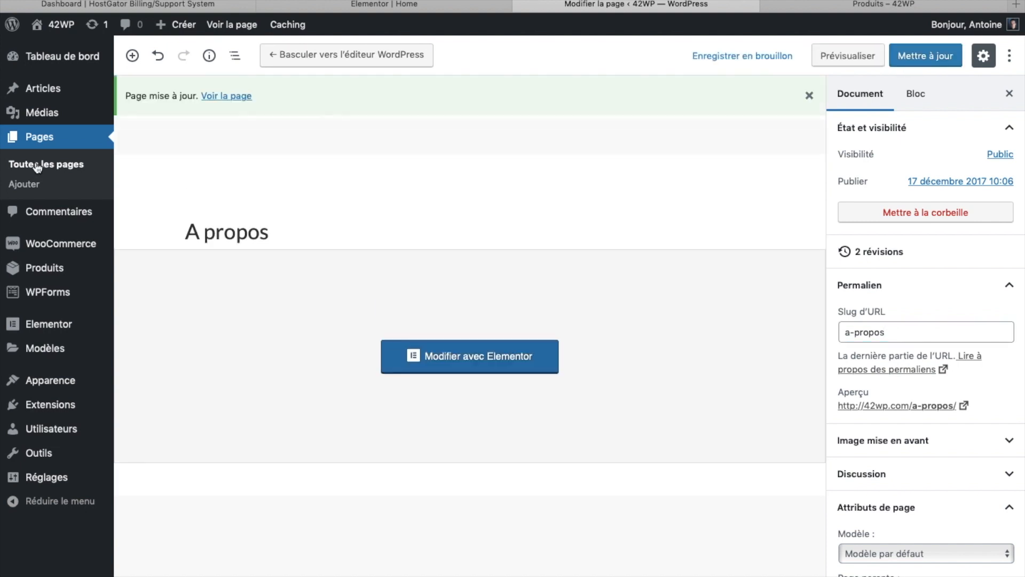
click(37, 166)
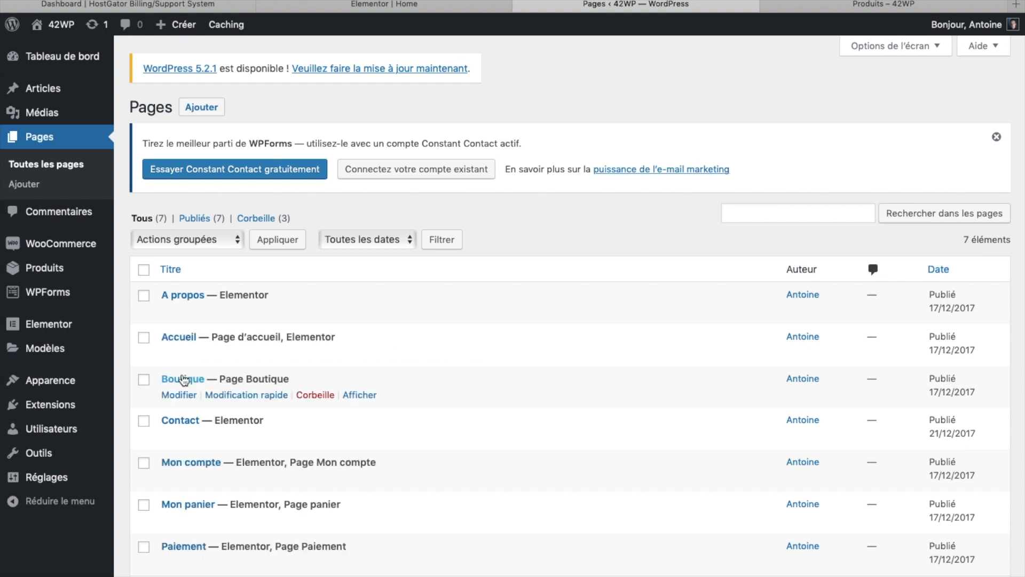
View the live home page and check the footer Quick Links for French page names.
click(66, 24)
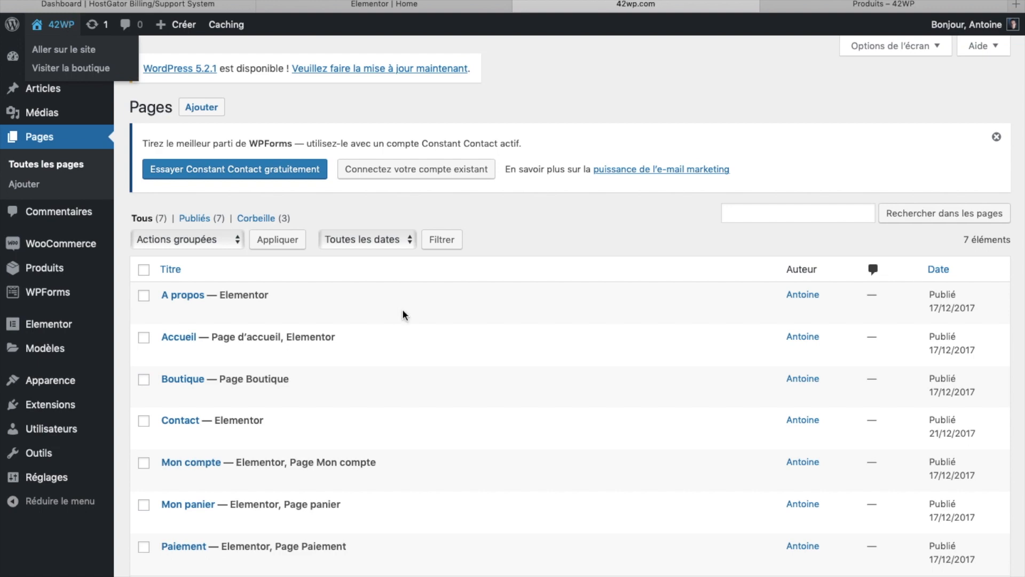
scroll(402, 310, down, 20)
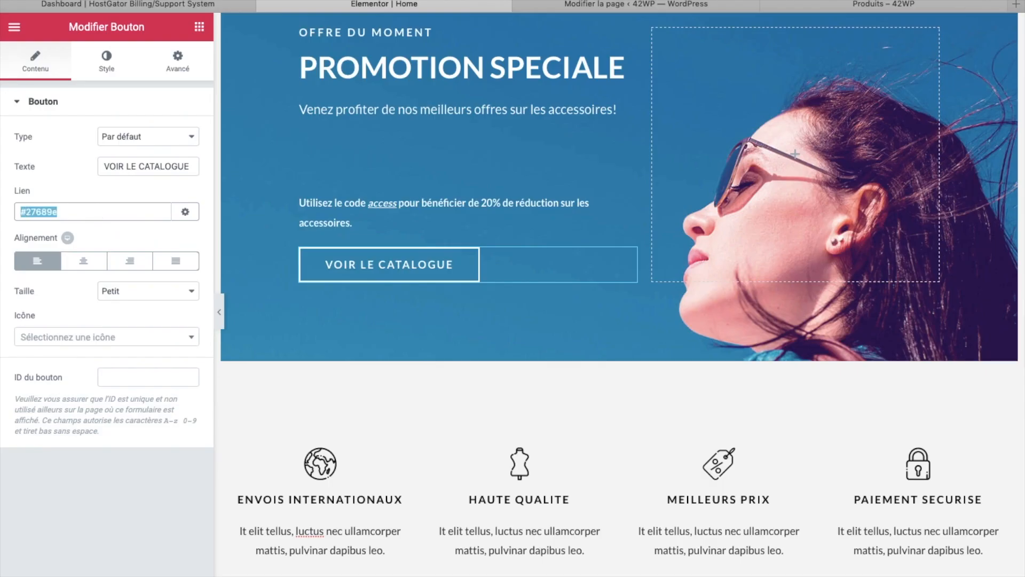
key(BackSpace)
text(http://42wp.com/boutique/)
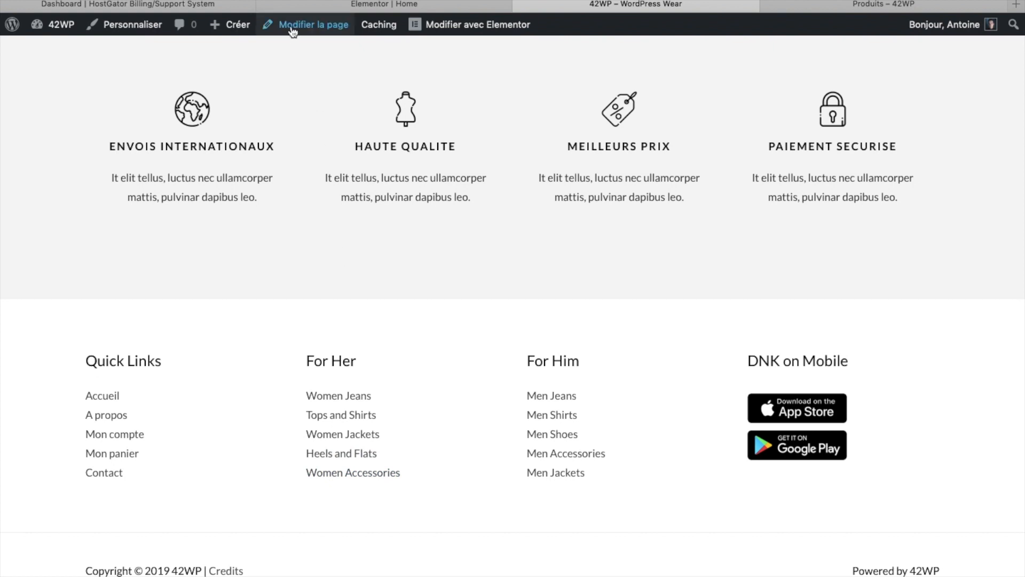
mouse_move(52, 25)
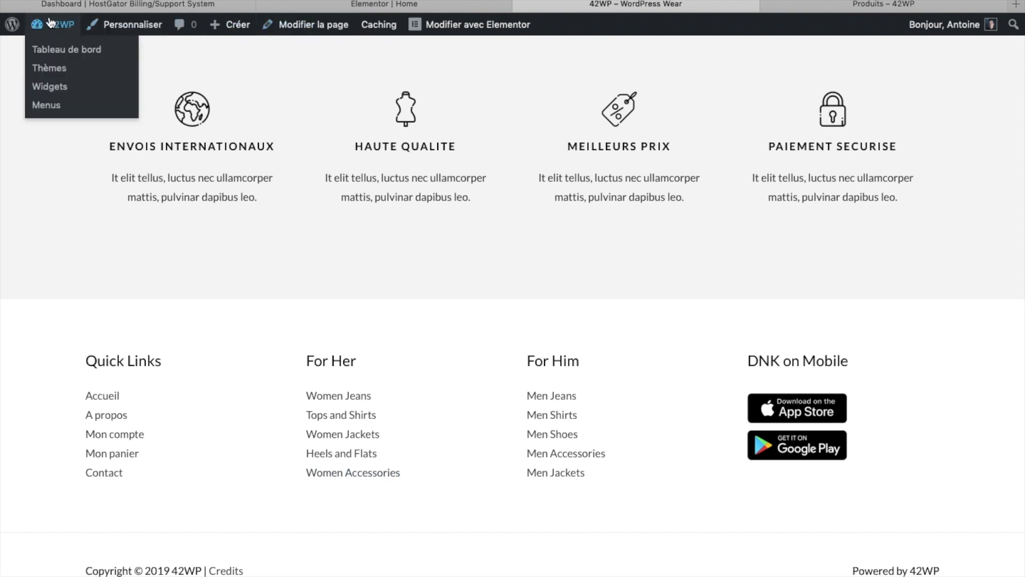
Retitle the Quick Links footer menu widget 'Liens rapides' and save it.
click(53, 94)
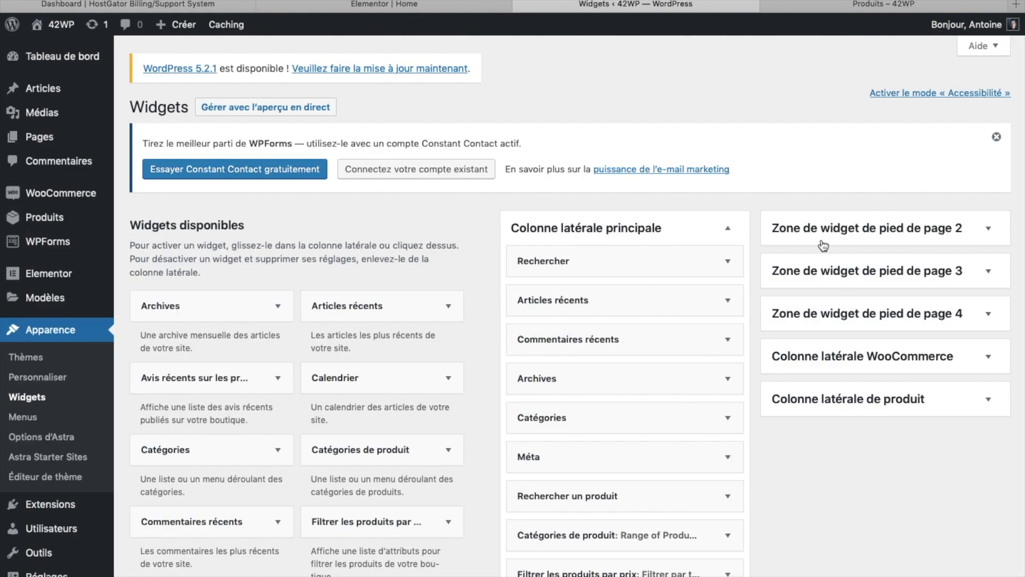
scroll(807, 407, down, 5)
scroll(806, 407, down, 5)
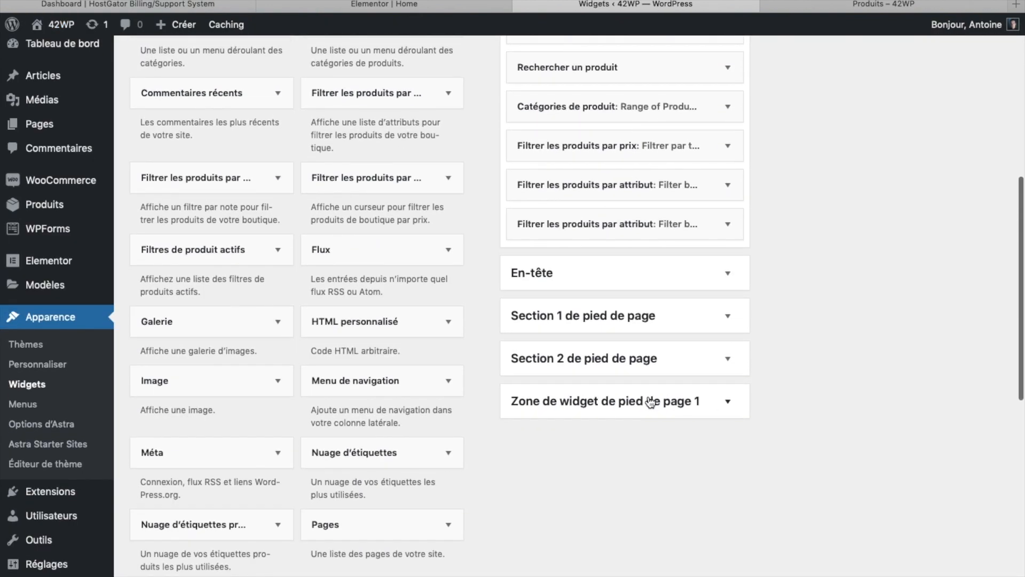
click(687, 408)
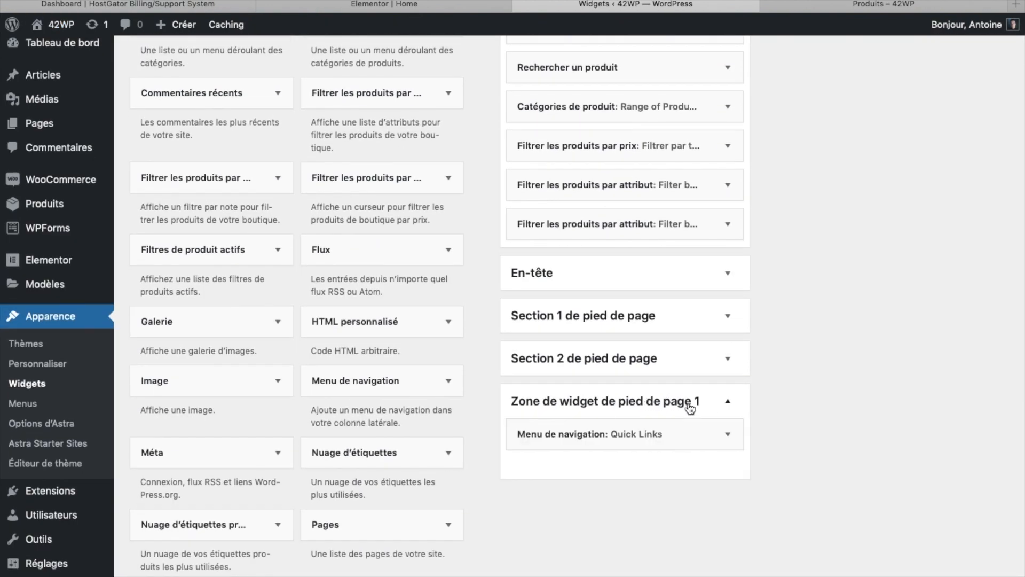
click(681, 437)
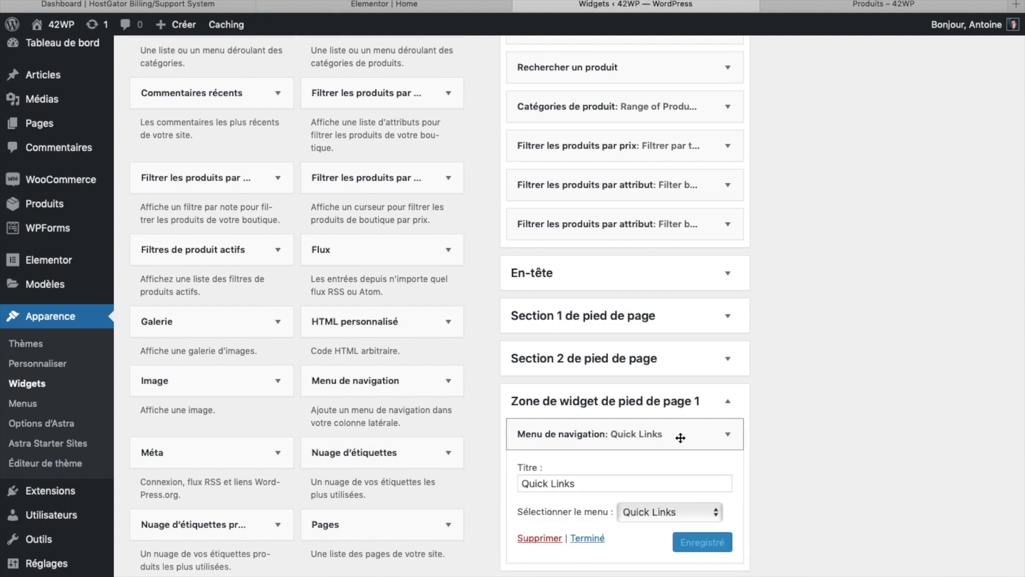
double_click(606, 484)
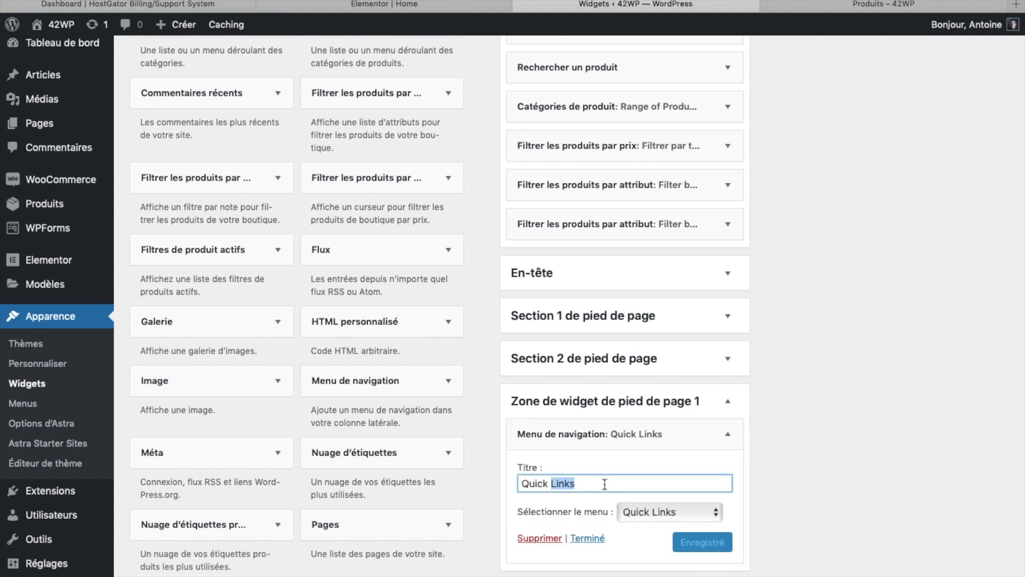
triple_click(606, 484)
text(Liens rapides)
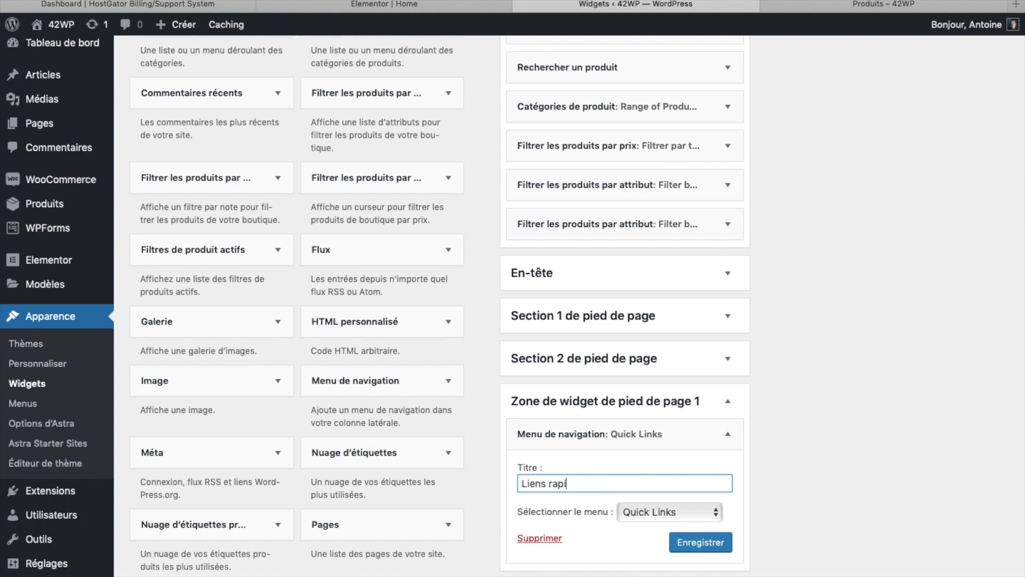
click(714, 550)
Retitle the For Her menu widget 'Pour elle' and save it.
scroll(784, 347, up, 8)
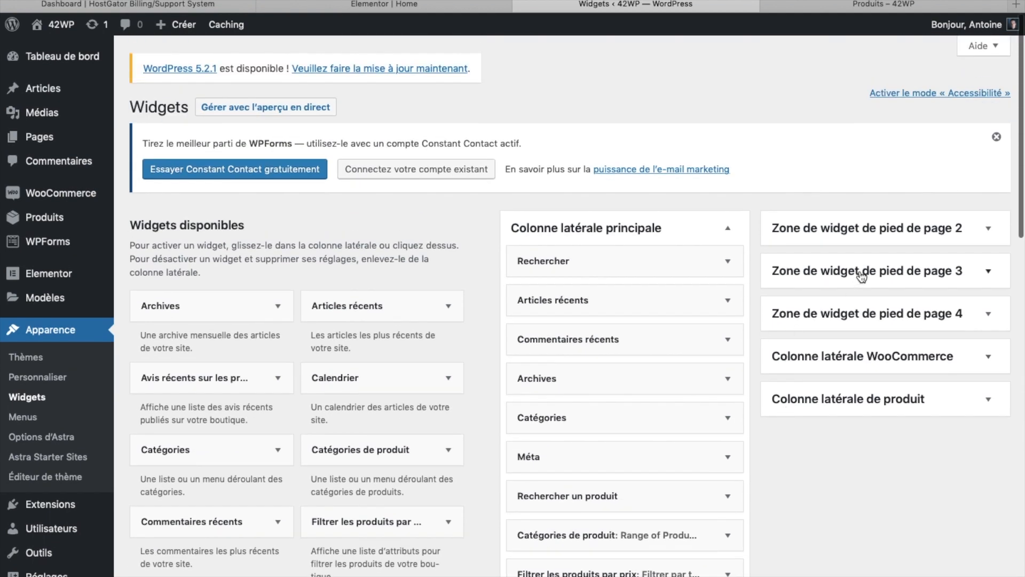
click(877, 229)
click(936, 263)
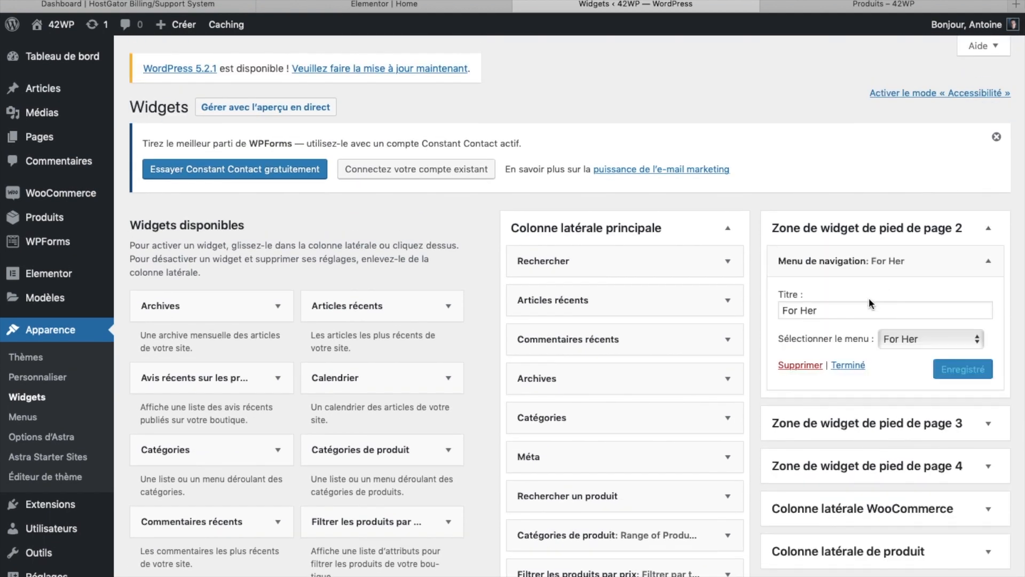
click(903, 338)
click(829, 312)
double_click(829, 312)
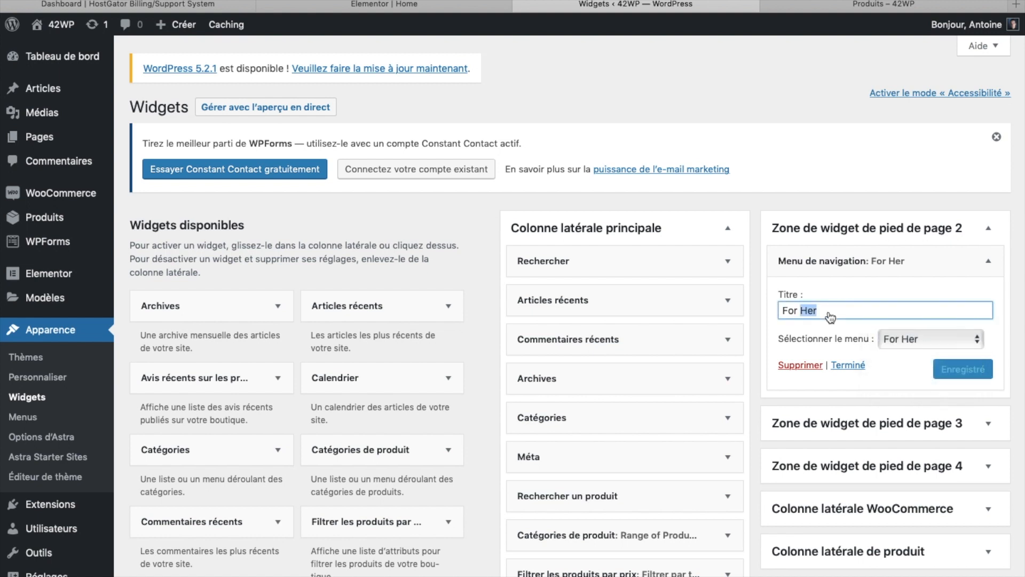
triple_click(829, 315)
text(Pour elle)
click(961, 369)
Retitle the For Him menu widget 'Pour lui' and save it.
click(938, 425)
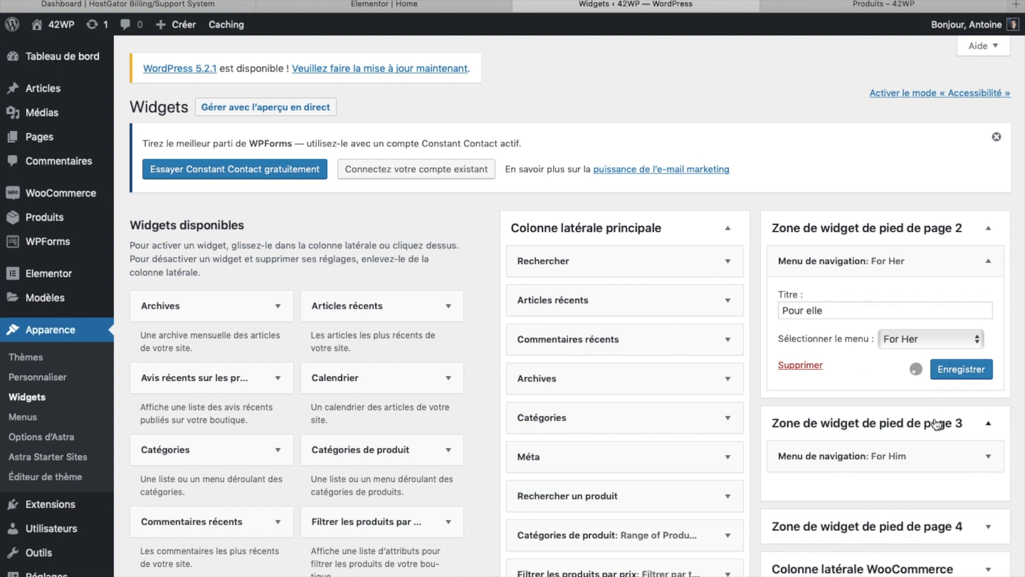
click(887, 458)
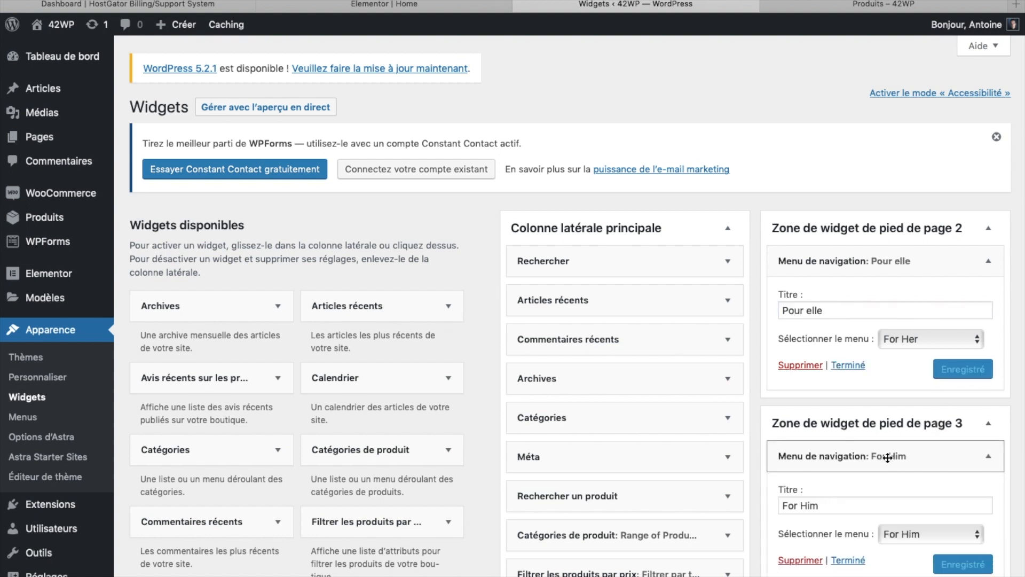
triple_click(827, 503)
text(Pour lui)
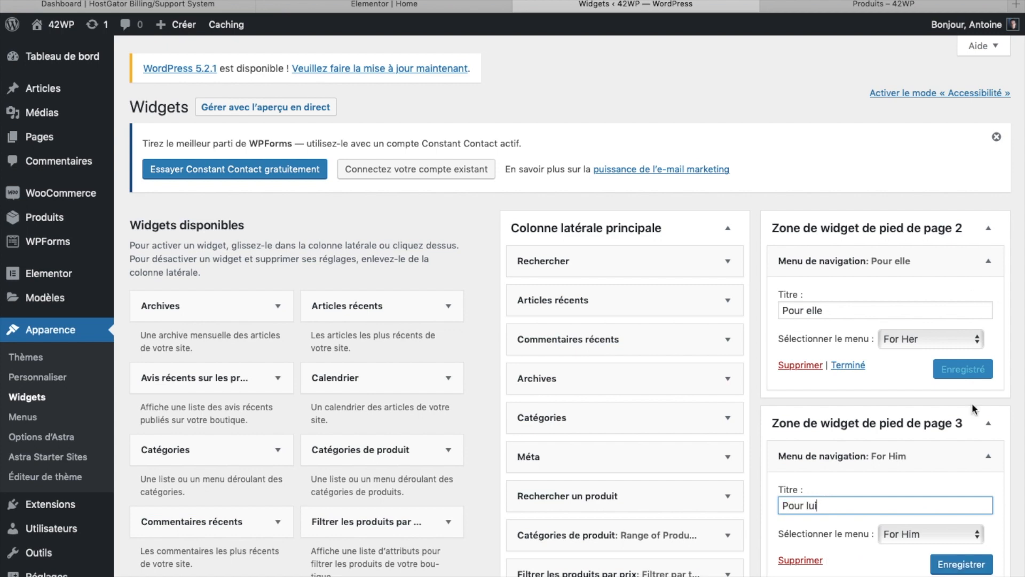
click(944, 565)
scroll(944, 566, down, 4)
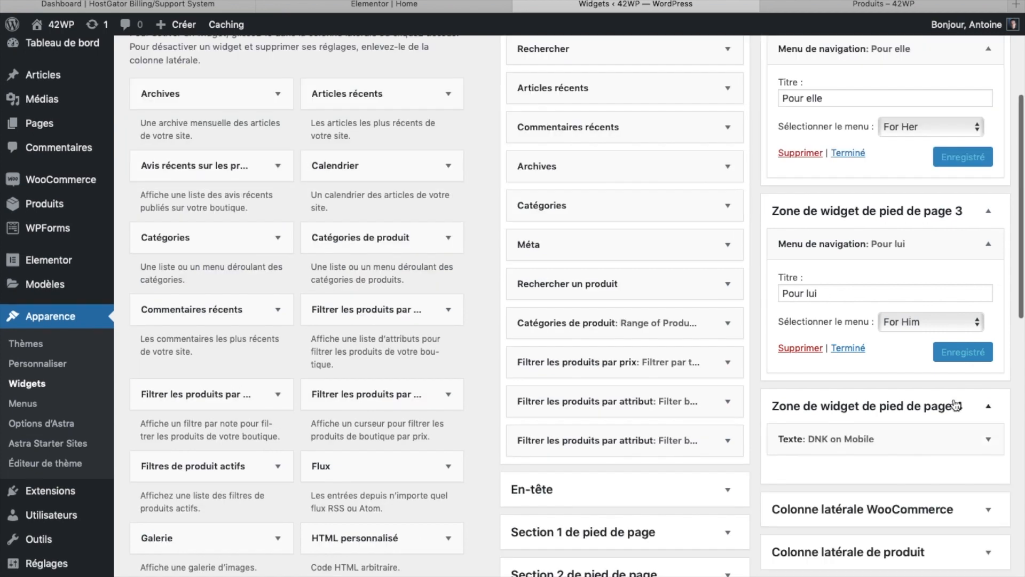
Check the App Store and Google Play badge images and their links in the DNK on Mobile widget.
click(946, 433)
scroll(927, 441, down, 3)
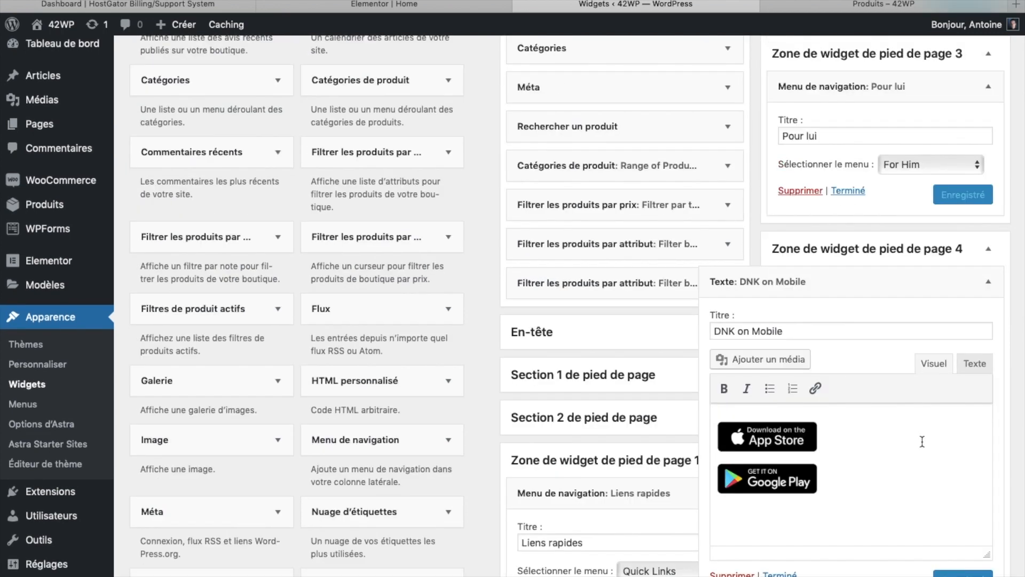
click(788, 438)
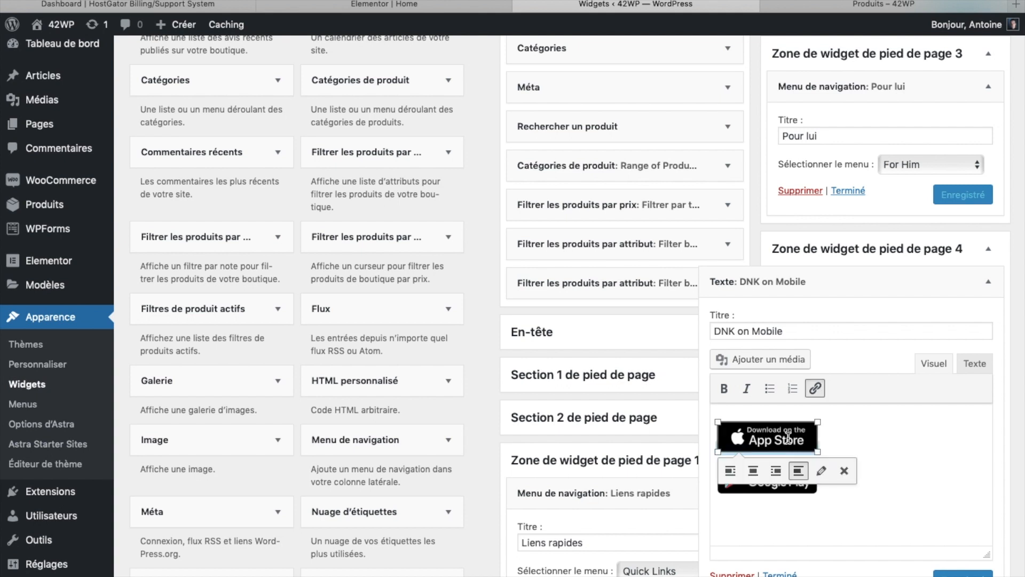
click(766, 487)
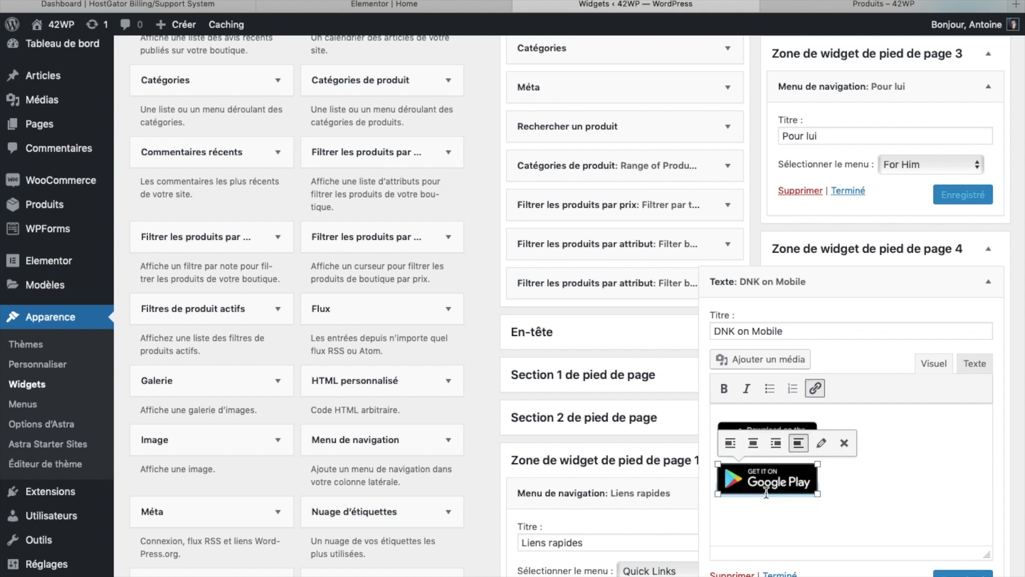
click(873, 500)
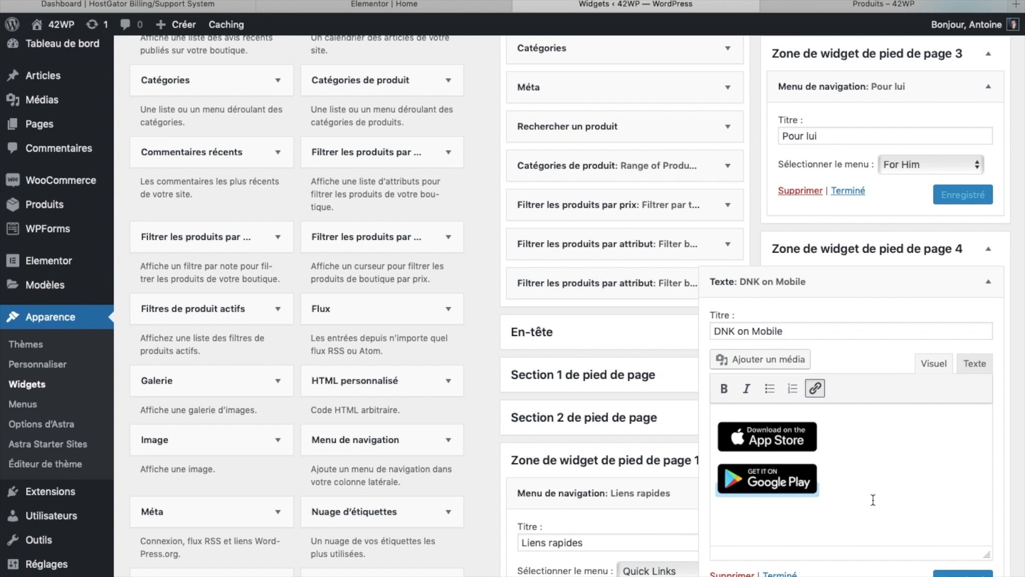
click(789, 443)
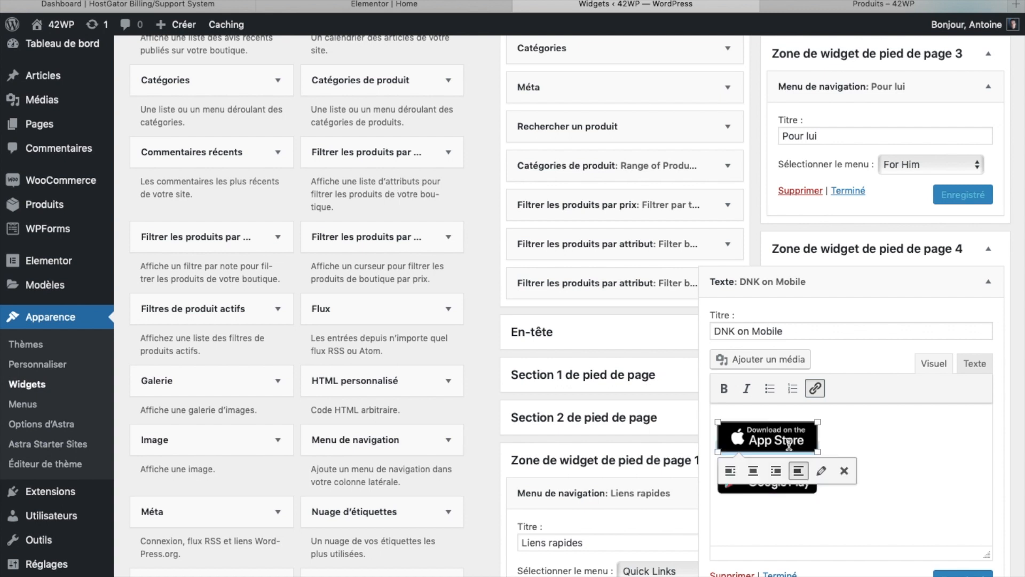
click(817, 390)
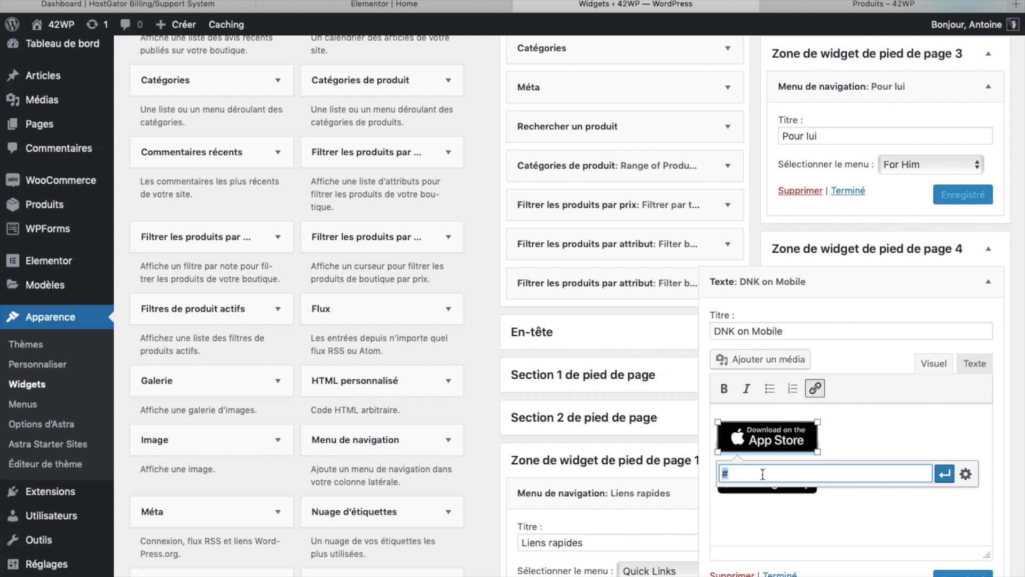
click(799, 507)
click(789, 478)
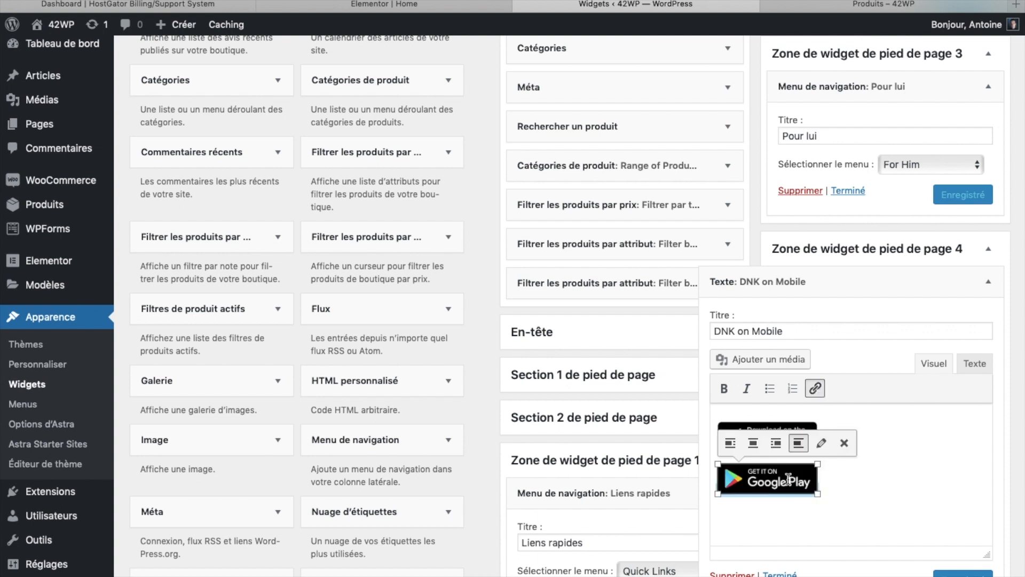
Add test text 'tout simplement !' below the Google Play badge, then erase it.
key(ctrl+a)
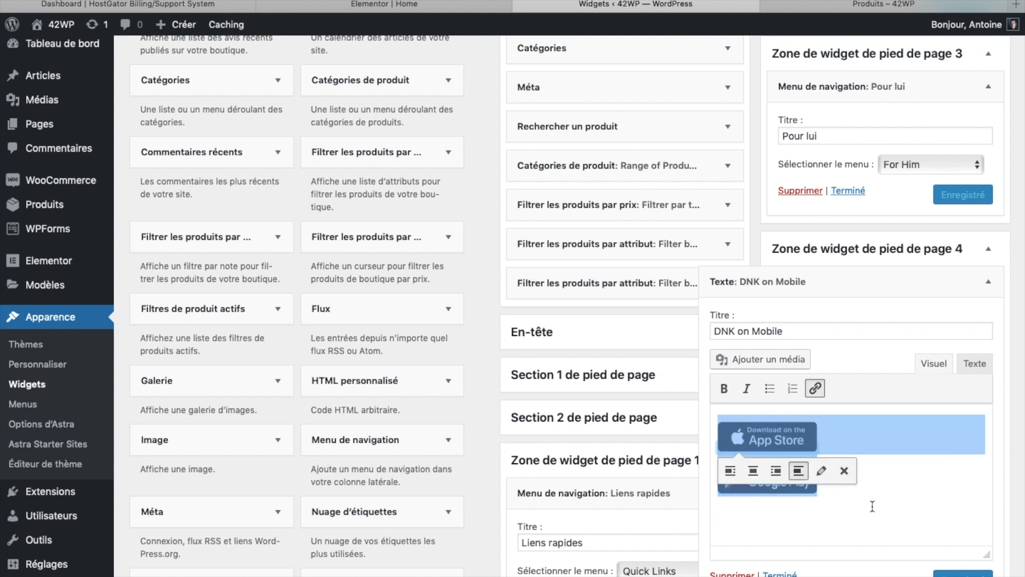
click(952, 521)
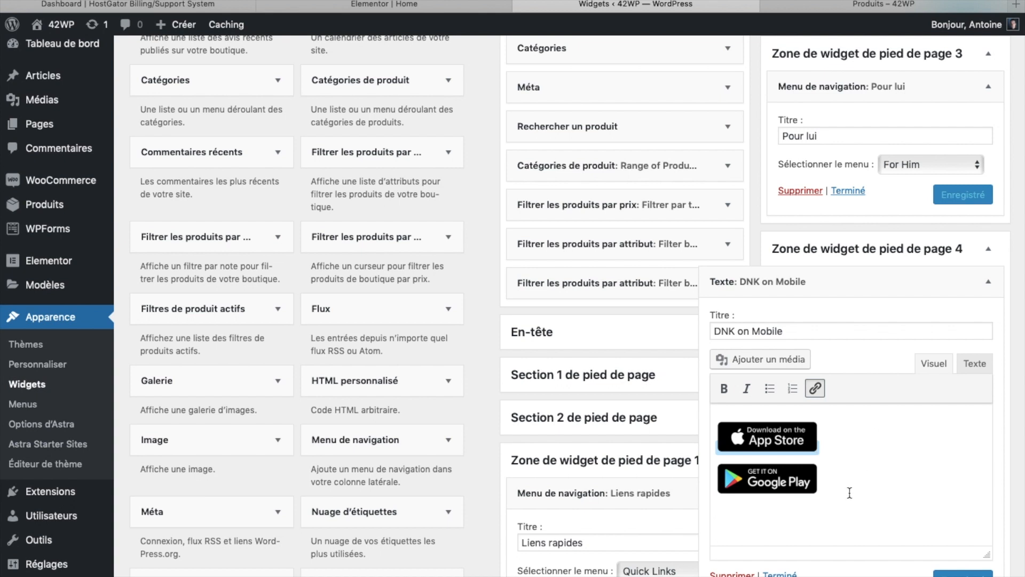
key(Return)
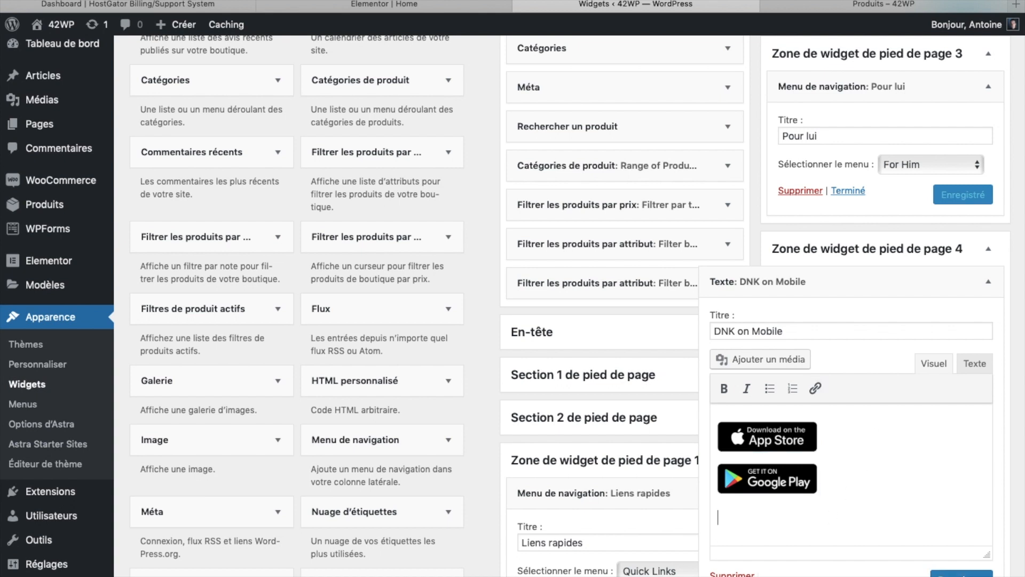
text(tout simplement !)
key(BackSpace)
key(BackSpace)
key(BackSpace)
key(BackSpace)
key(BackSpace)
key(BackSpace)
key(BackSpace)
key(BackSpace)
key(BackSpace)
key(BackSpace)
key(BackSpace)
key(BackSpace)
key(BackSpace)
key(BackSpace)
key(BackSpace)
key(BackSpace)
key(BackSpace)
key(BackSpace)
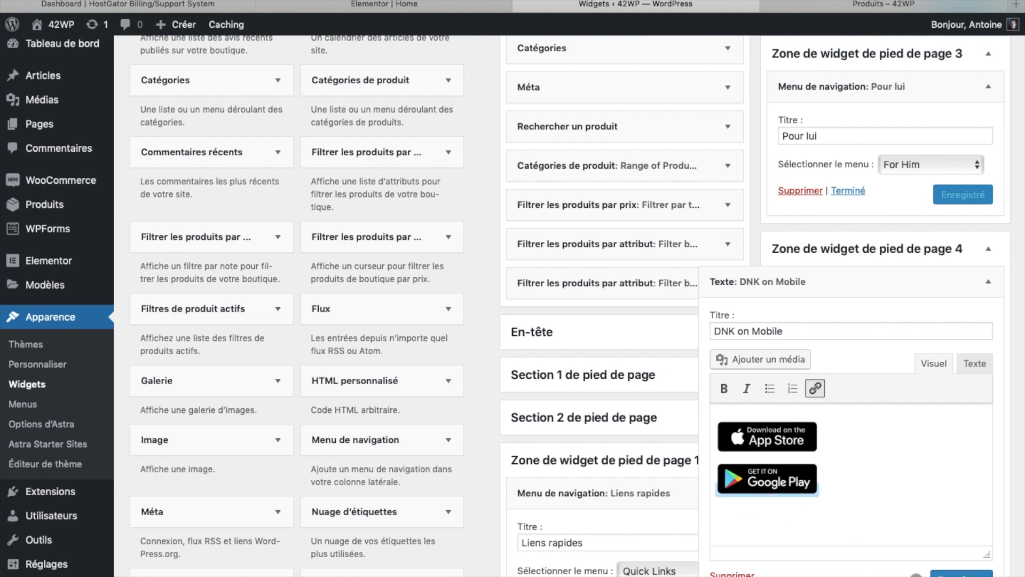
Scroll the 42WP home page to its footer and highlight 'on' in the DNK on Mobile heading.
click(829, 6)
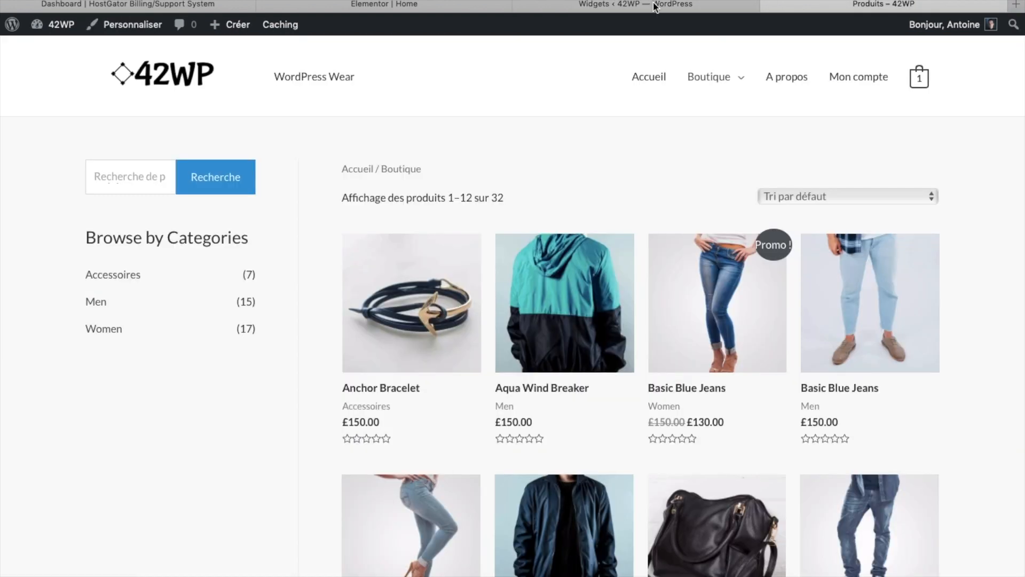
click(174, 89)
scroll(563, 404, down, 10)
scroll(563, 410, down, 15)
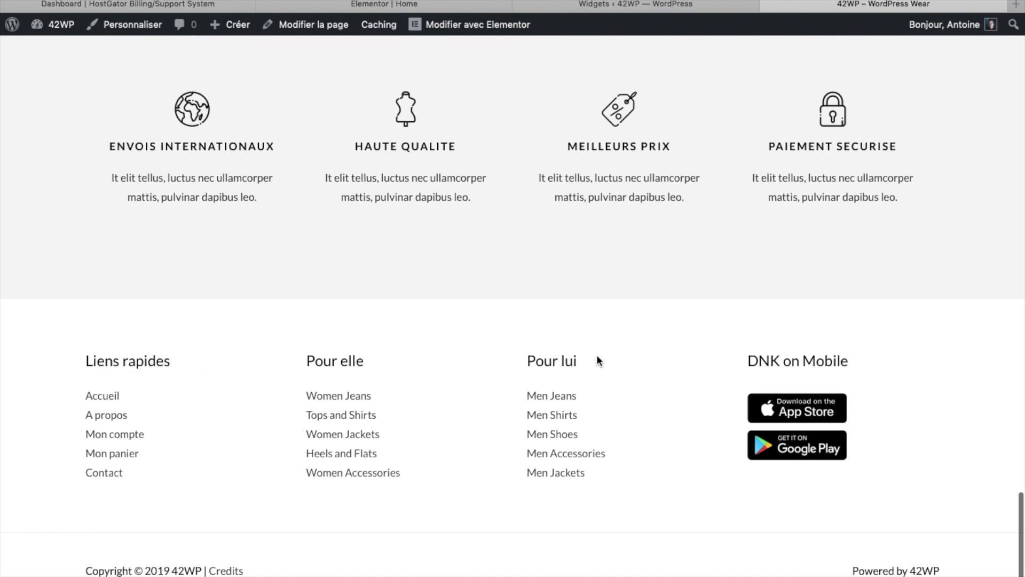
double_click(791, 362)
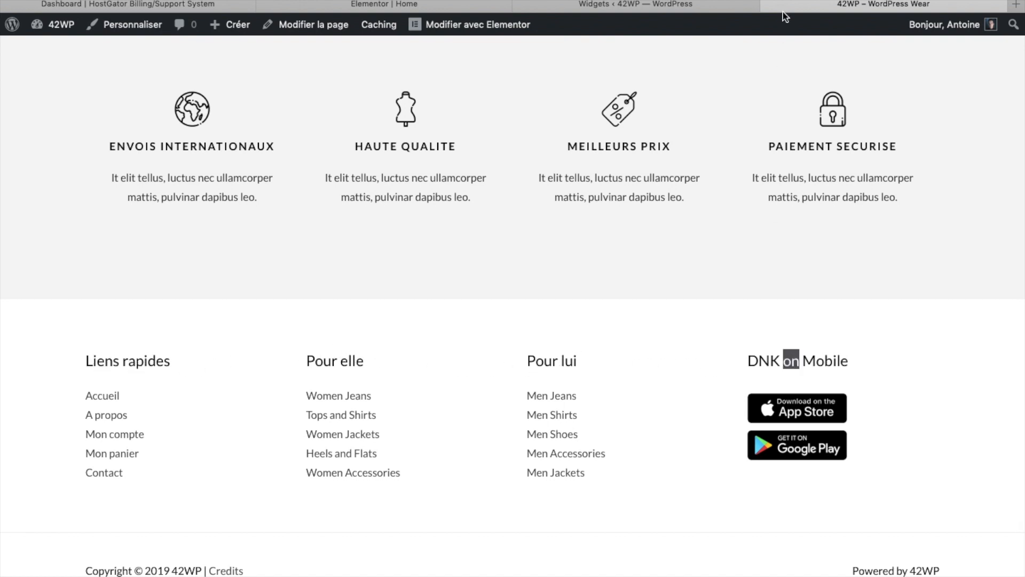
Replace 'on' with 'sur' in the widget title so it reads 'DNK sur Mobile', and save.
click(709, 4)
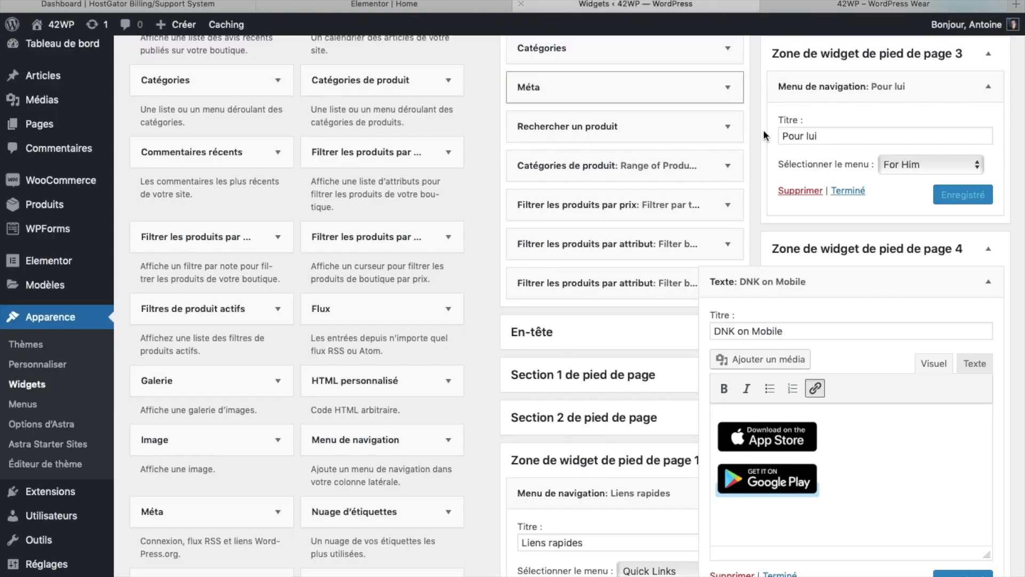
click(747, 327)
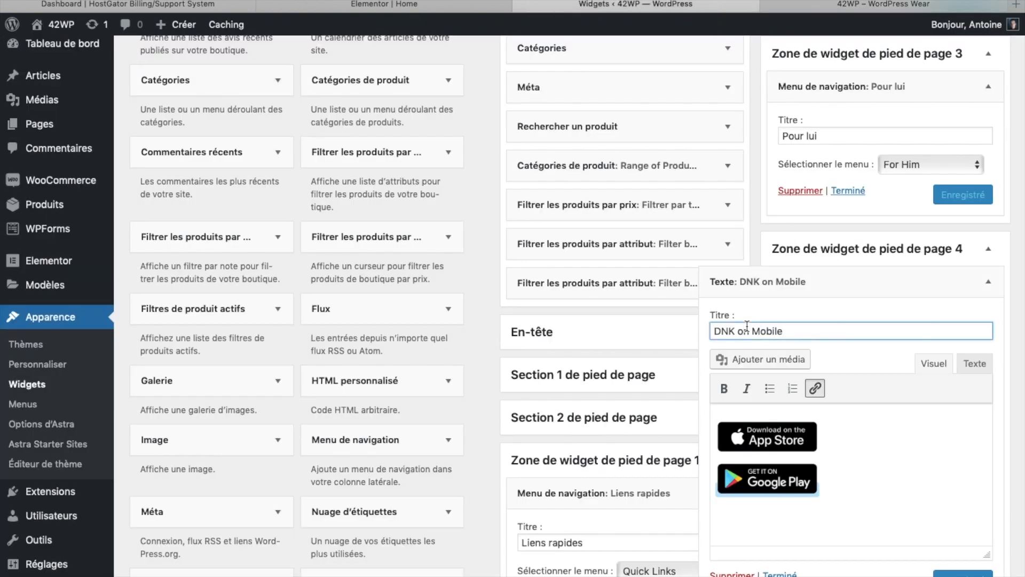
key(BackSpace)
key(BackSpace)
text(sur)
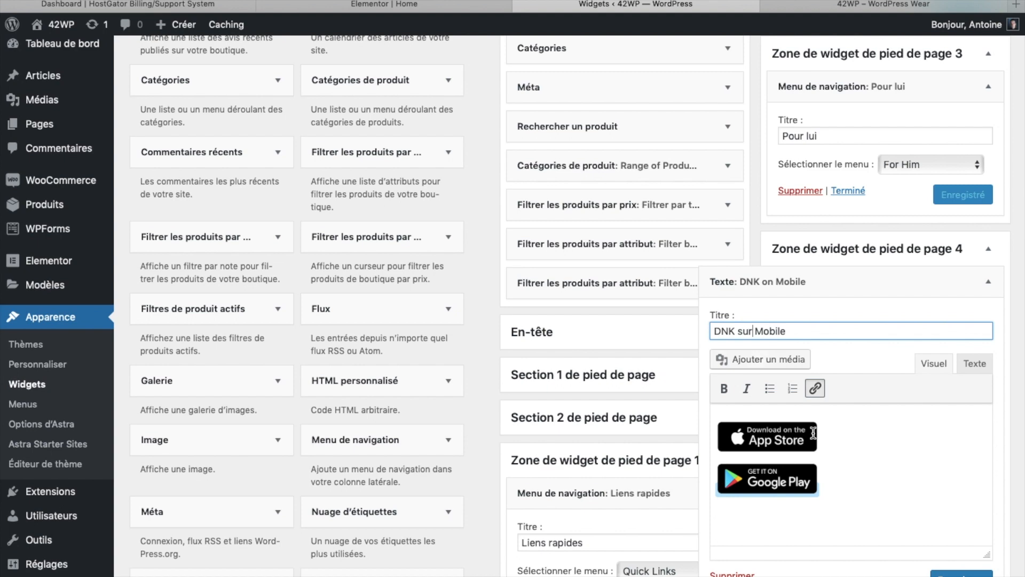
key(Return)
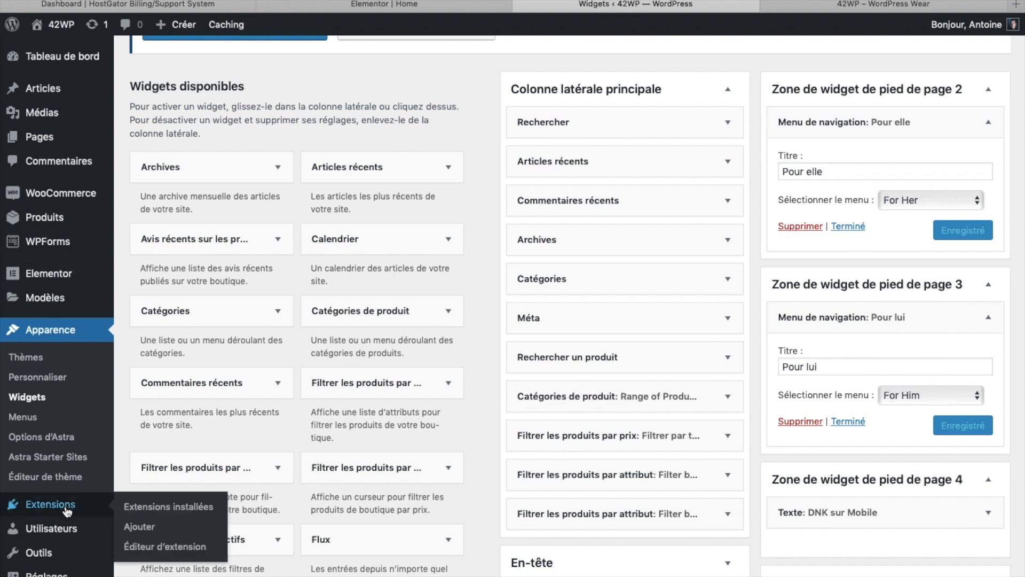
Load the For Her menu for editing in Apparence > Menus.
click(30, 417)
click(374, 190)
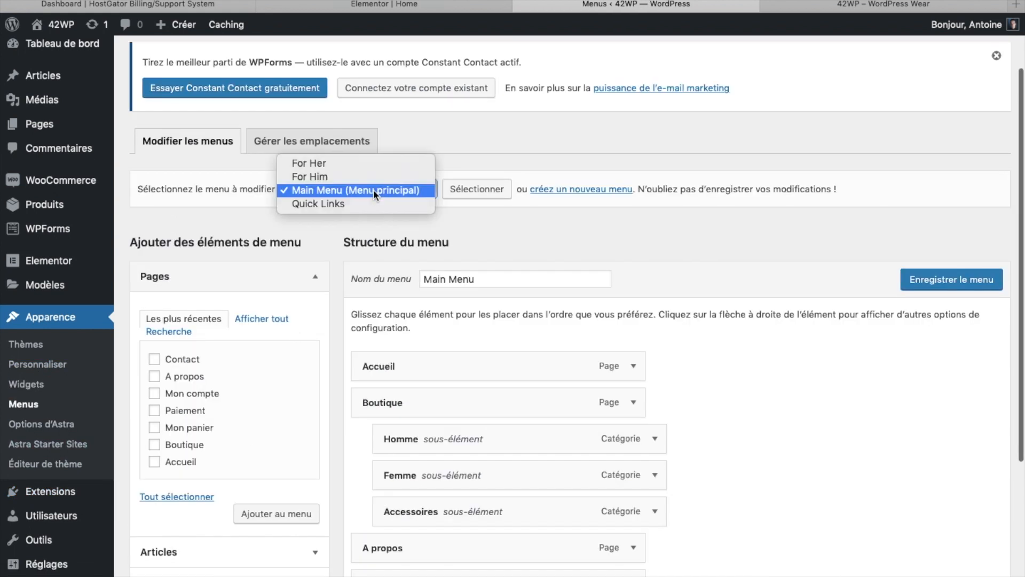
click(351, 166)
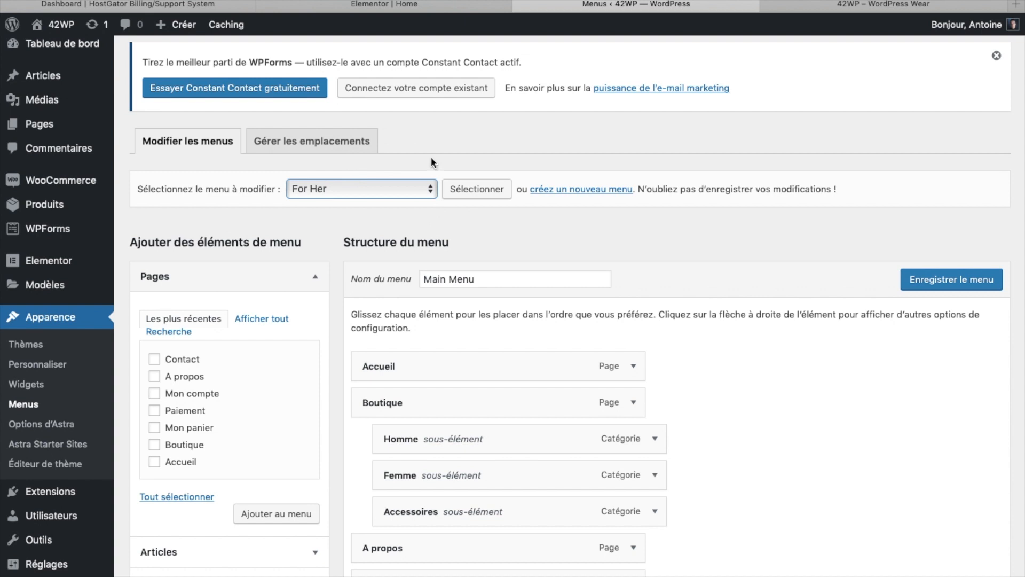
click(474, 191)
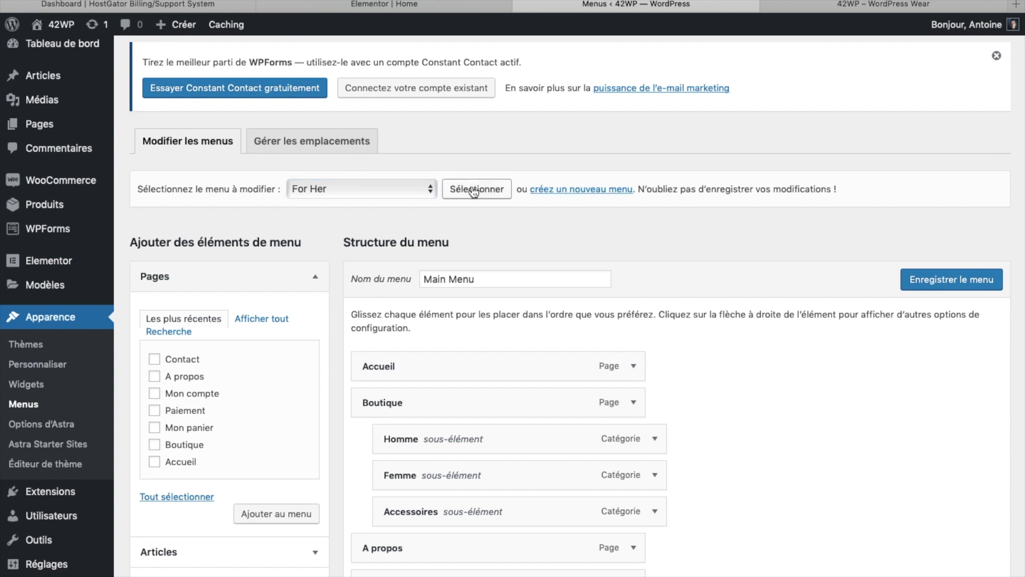
Expand the Women Jeans item and select its # placeholder web address.
click(636, 363)
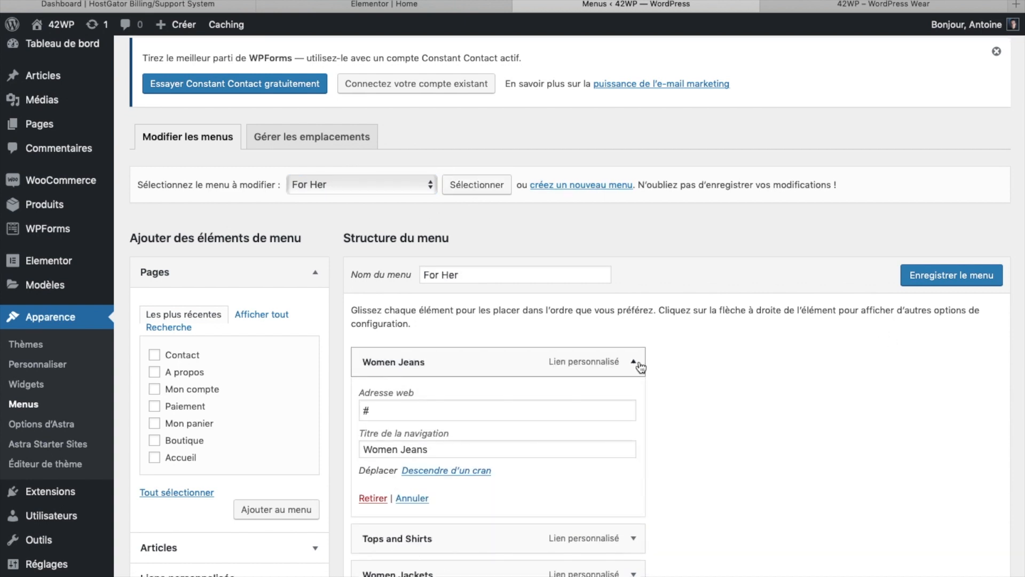
click(538, 409)
scroll(393, 314, down, 3)
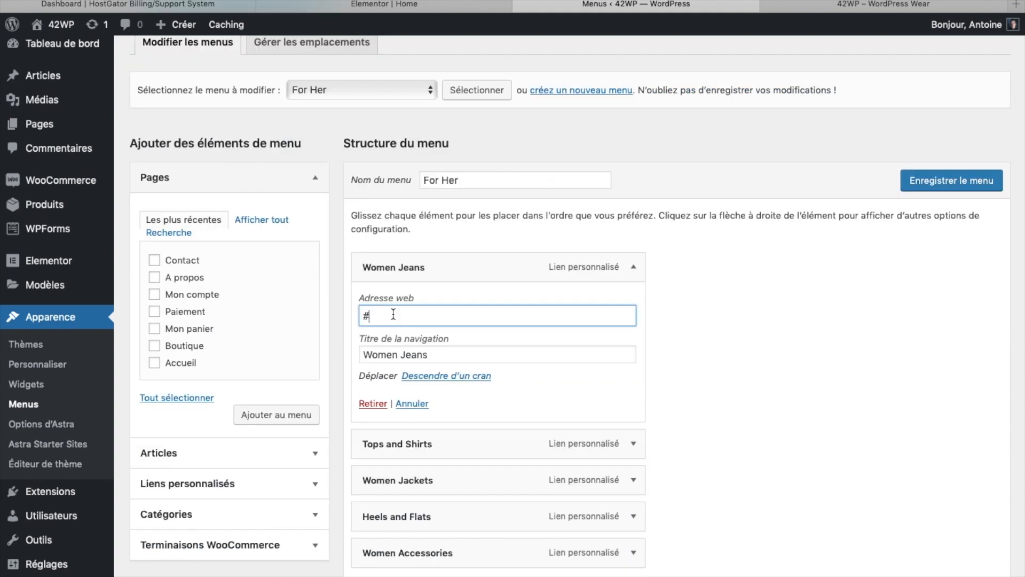
double_click(393, 314)
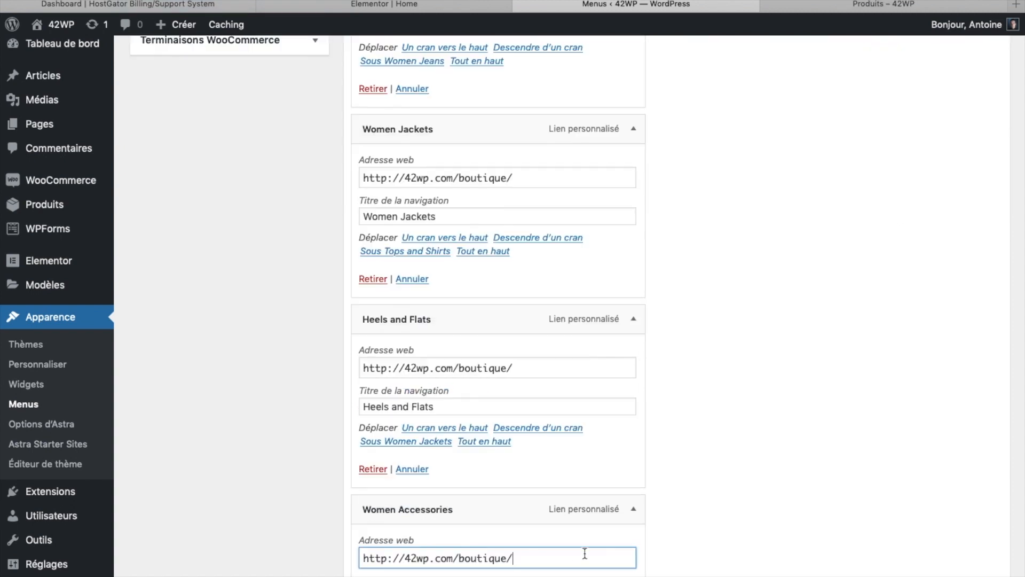
scroll(586, 485, down, 4)
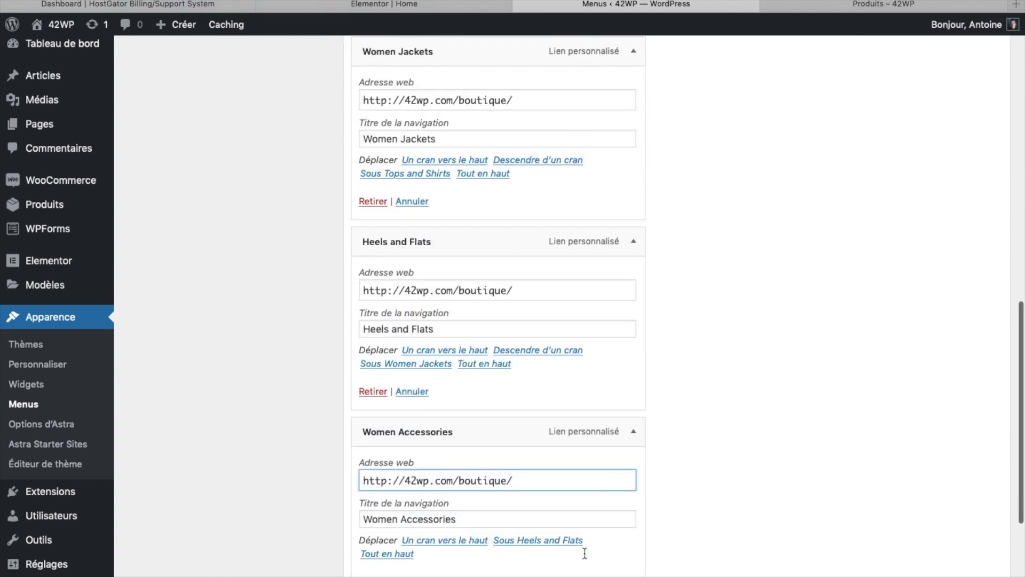
scroll(585, 554, up, 15)
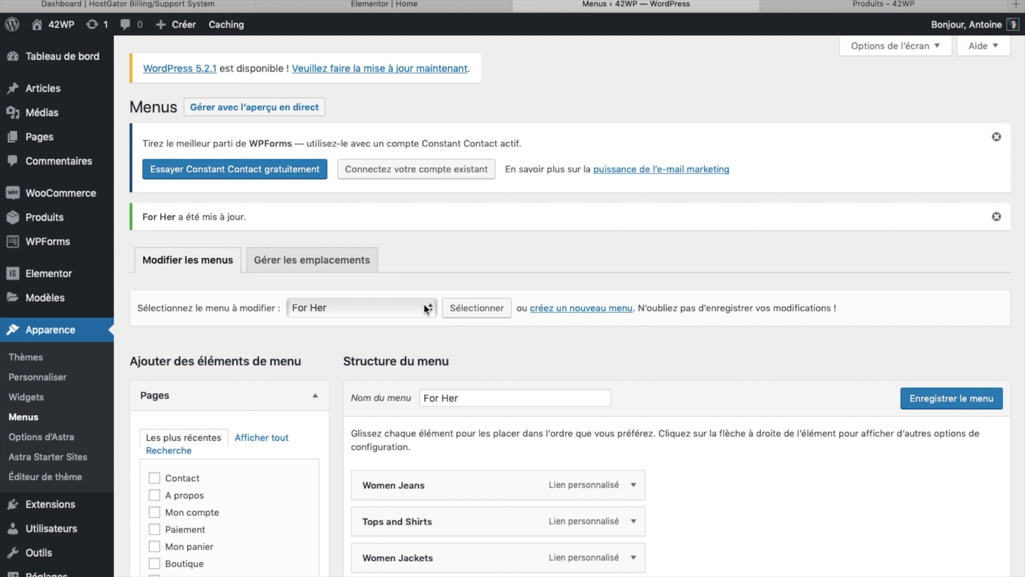
click(427, 308)
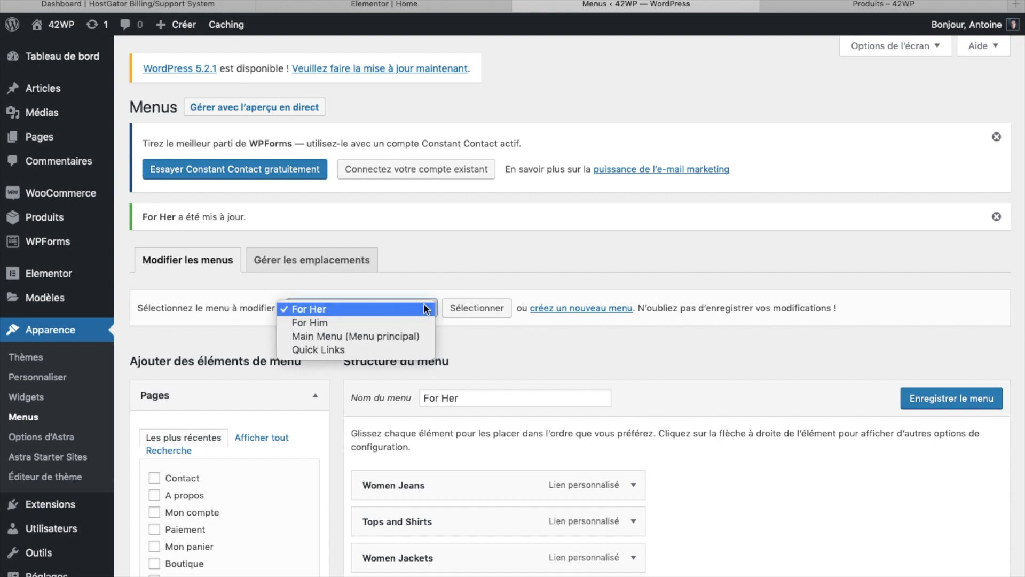
click(410, 323)
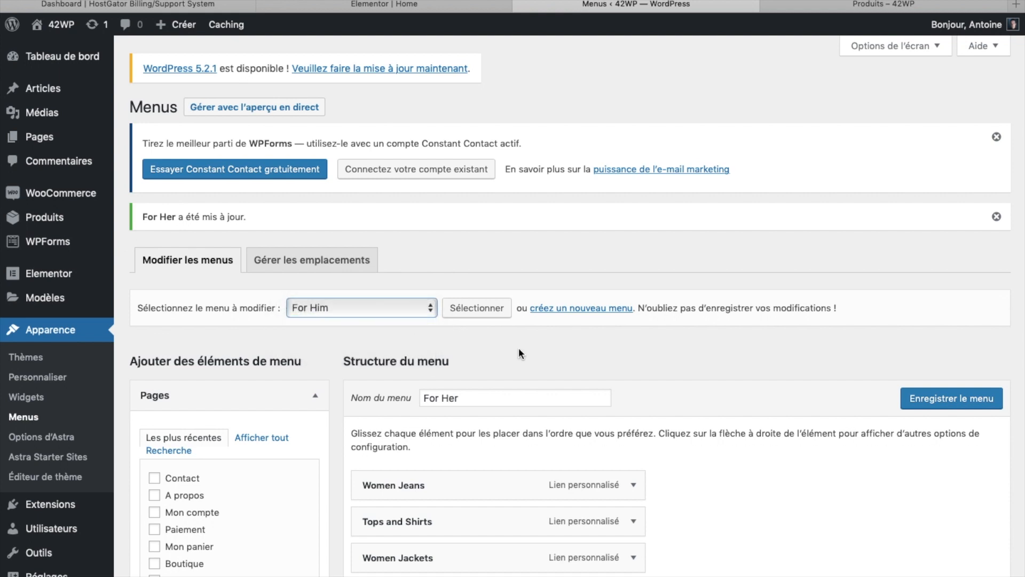
click(475, 313)
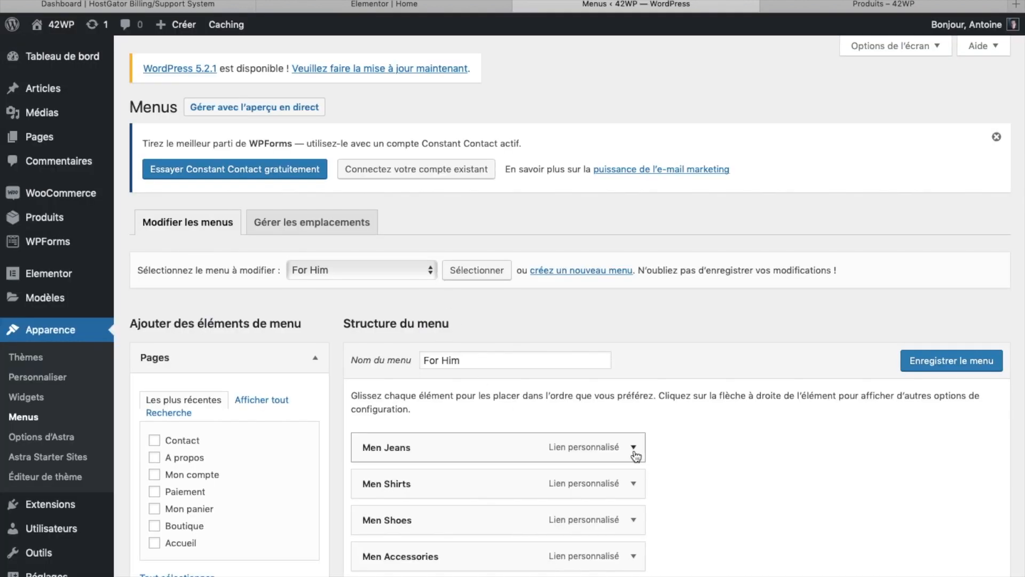
click(823, 8)
click(98, 304)
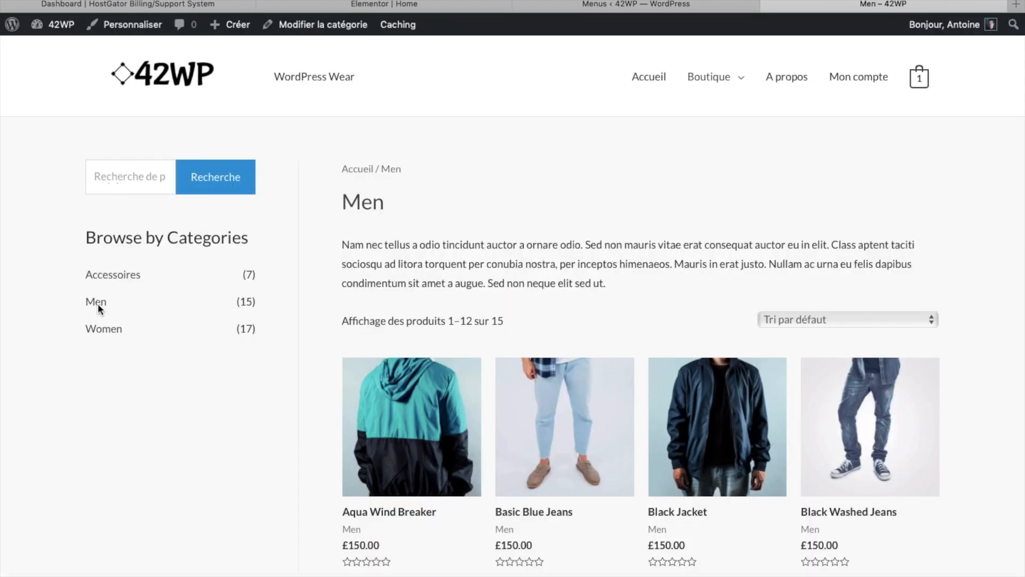
key(super+l)
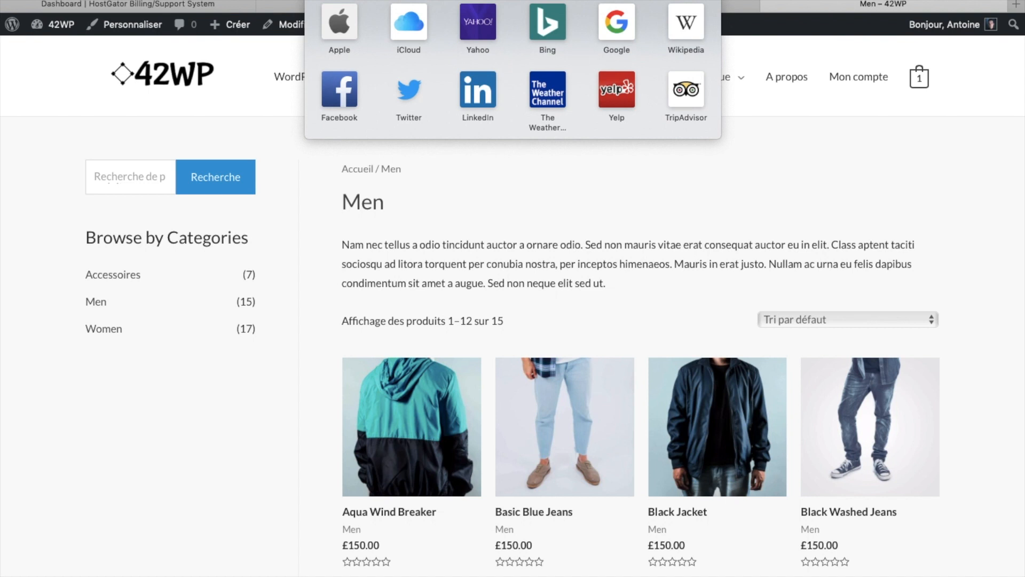
key(Escape)
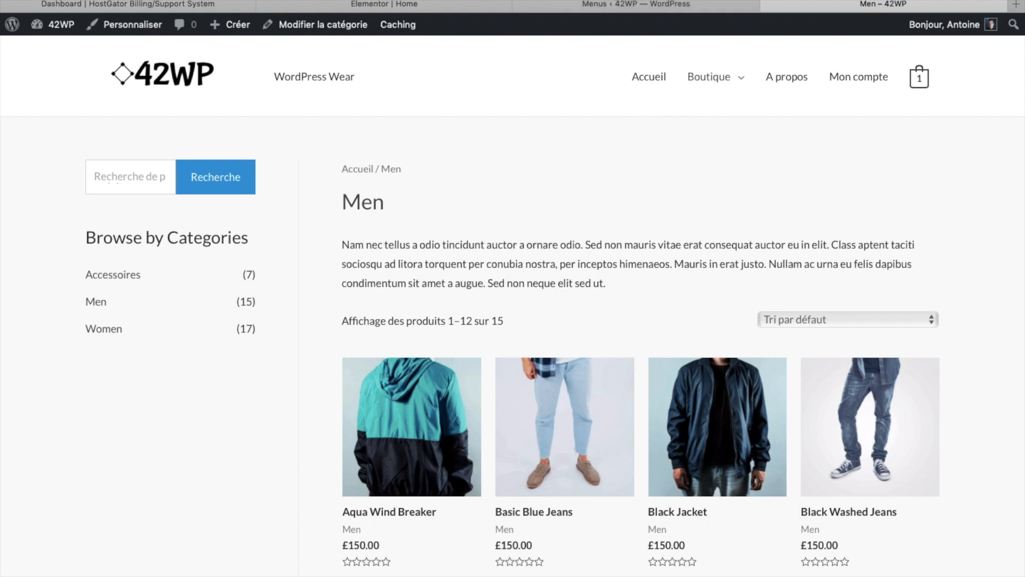
click(694, 5)
Paste the Men category URL into the Men Jeans, Men Shirts and Men Shoes addresses.
click(633, 449)
scroll(631, 458, down, 3)
triple_click(579, 394)
text(http://42wp.com/categorie-produit/men/)
scroll(516, 394, down, 3)
click(634, 412)
triple_click(533, 460)
text(http://42wp.com/categorie-produit/men/)
scroll(533, 459, down, 5)
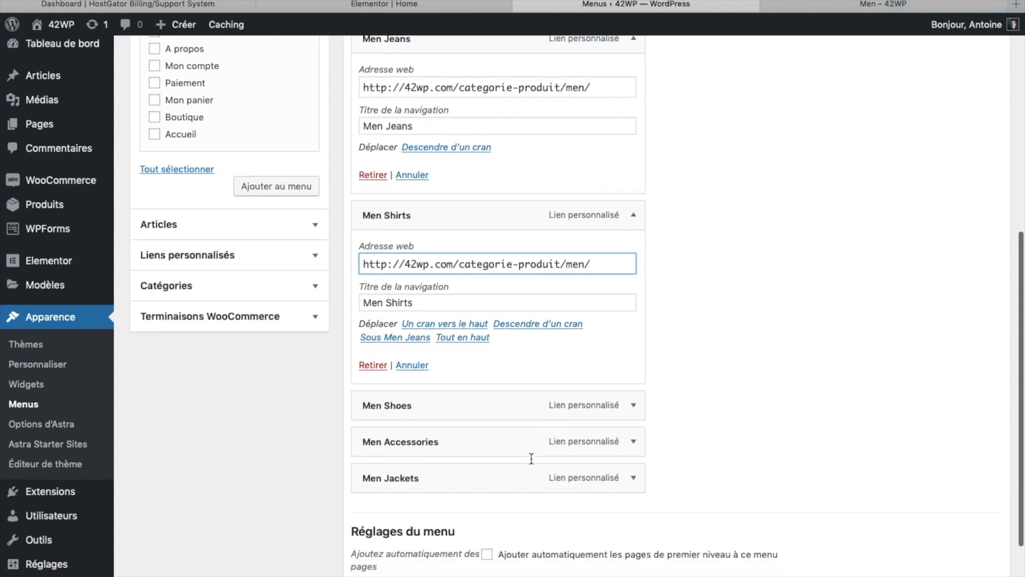
click(633, 401)
triple_click(541, 448)
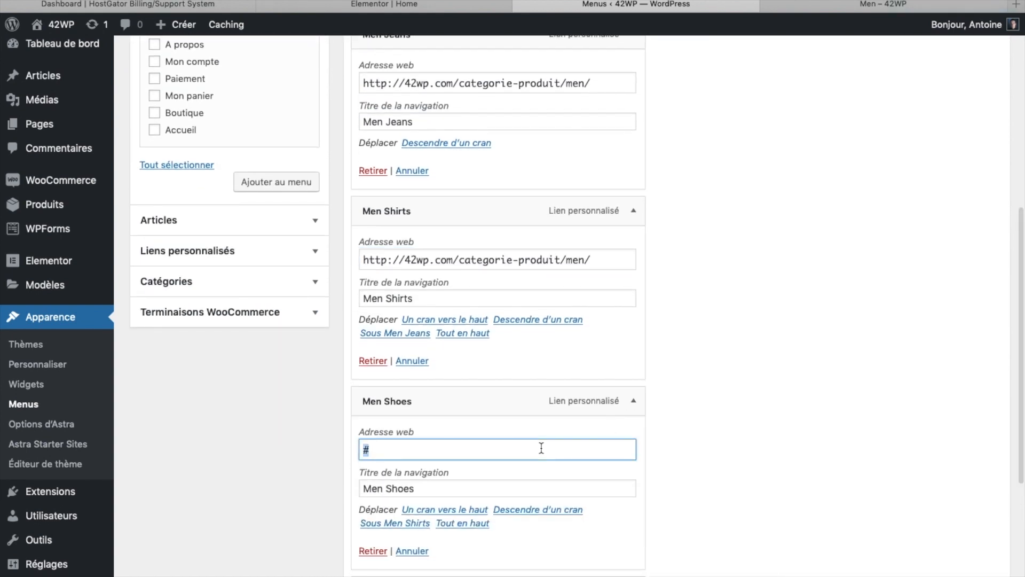
text(http://42wp.com/categorie-produit/men/)
Paste the Men category URL into Men Accessories and Men Jackets, then save the For Him menu.
scroll(541, 448, down, 3)
scroll(541, 447, down, 1)
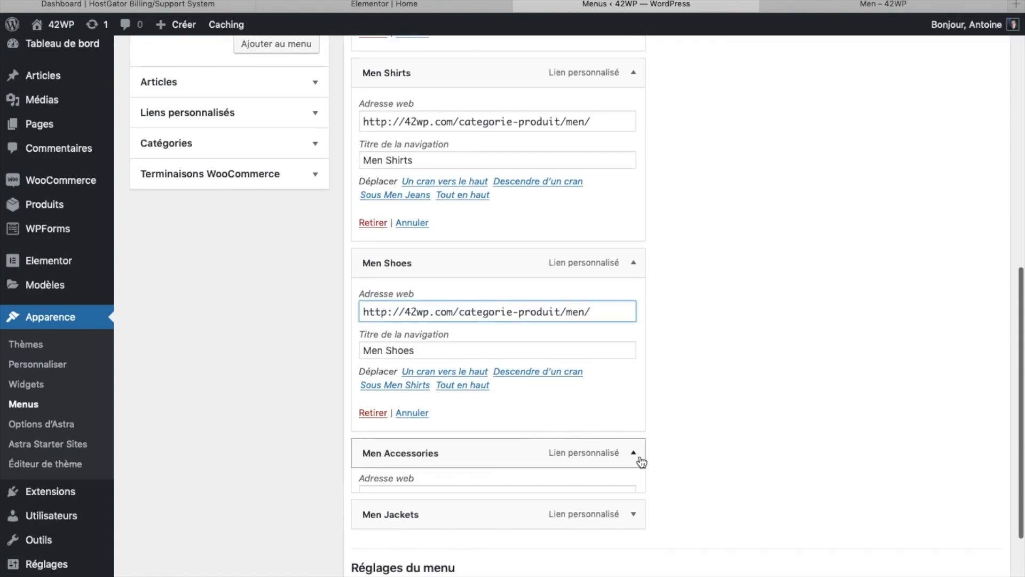
click(633, 452)
click(498, 507)
text(http://42wp.com/categorie-produit/men/)
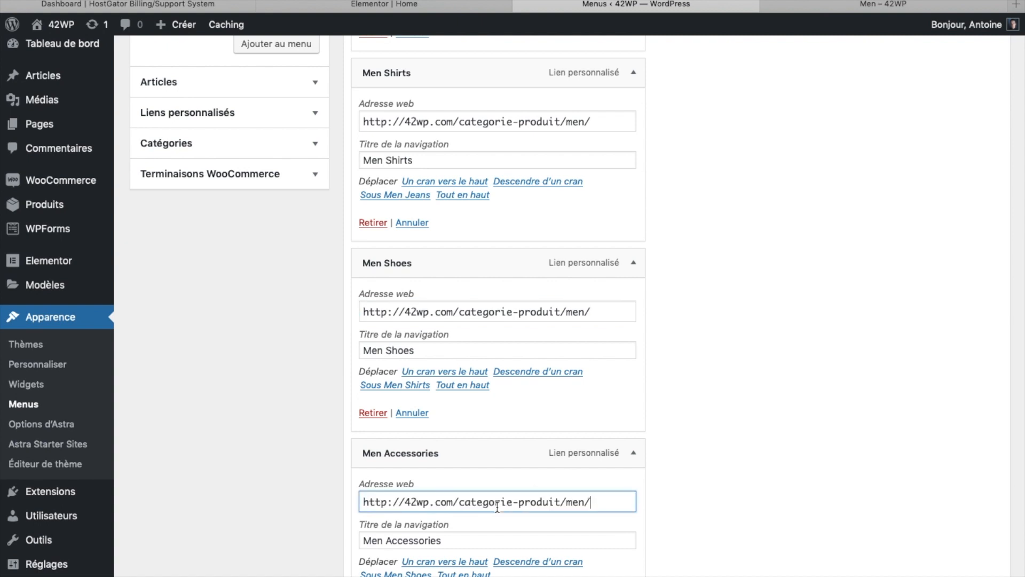
scroll(588, 529, down, 3)
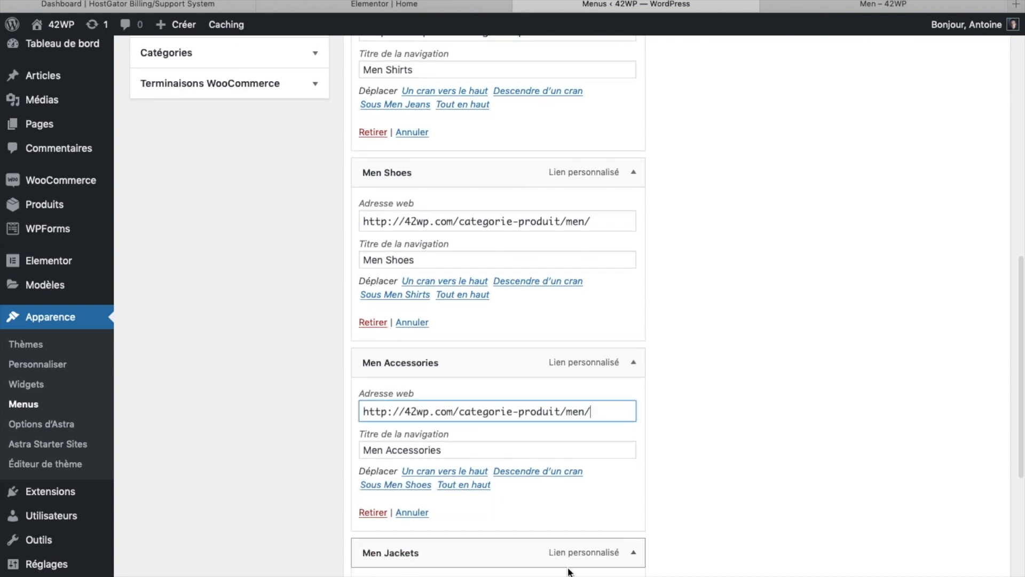
click(633, 553)
scroll(588, 534, down, 3)
click(450, 520)
text(http://42wp.com/categorie-produit/men/)
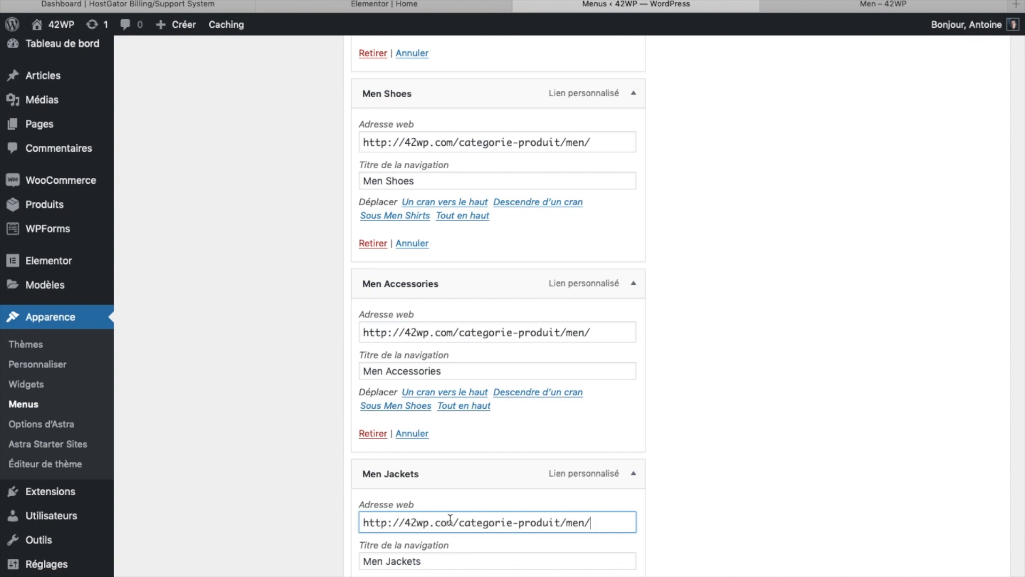
scroll(716, 405, up, 10)
scroll(716, 405, up, 3)
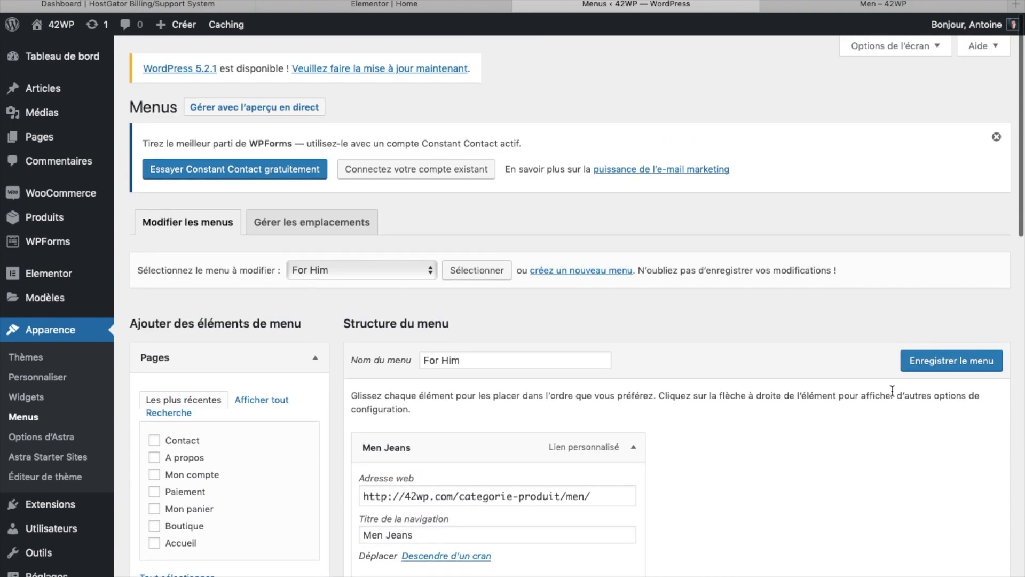
click(934, 356)
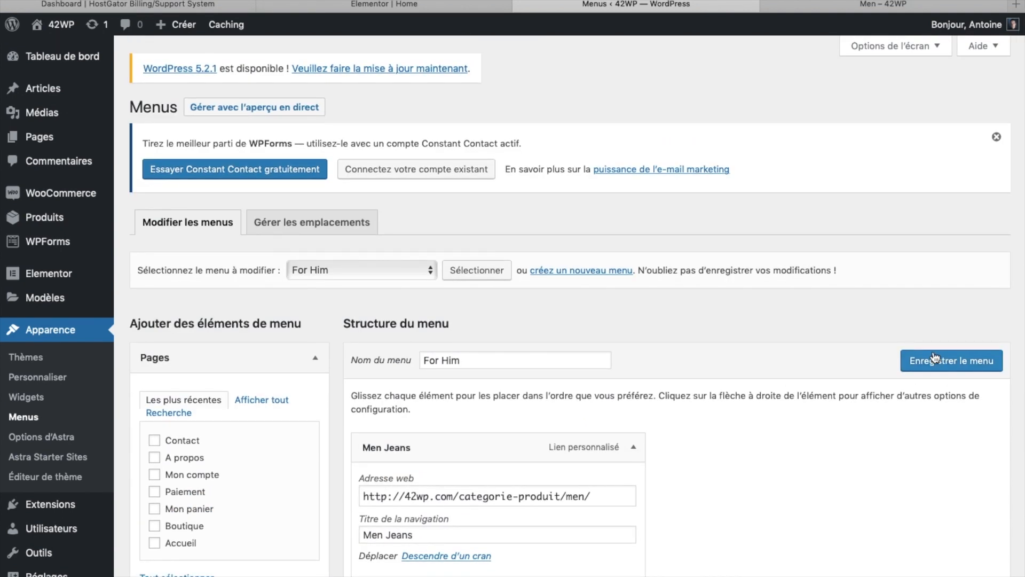
From the home page footer, follow the Women Jeans link, then the Men Jeans link.
key(ctrl+Tab)
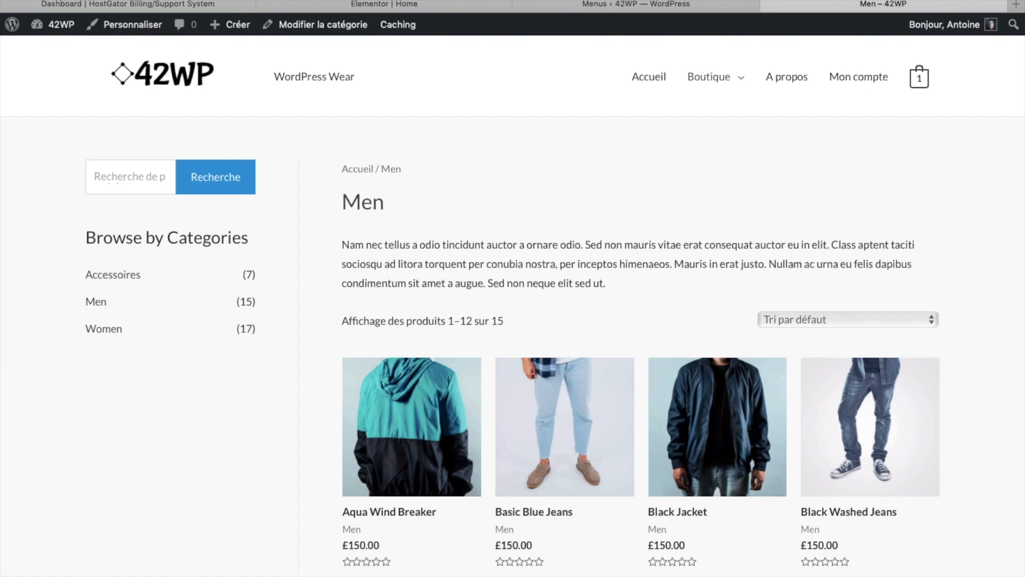
click(150, 81)
scroll(550, 407, down, 10)
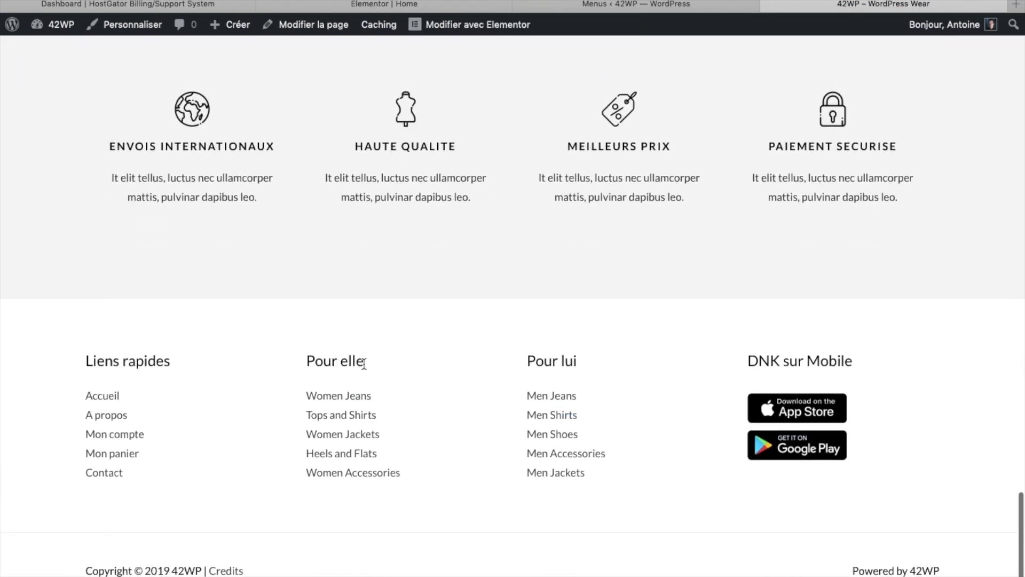
click(340, 397)
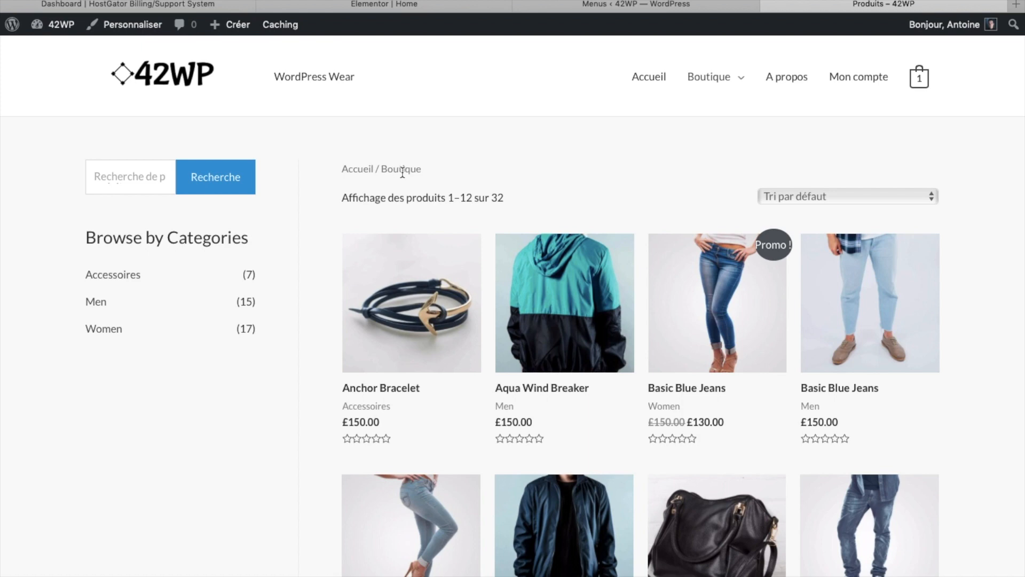
scroll(402, 173, left, 5)
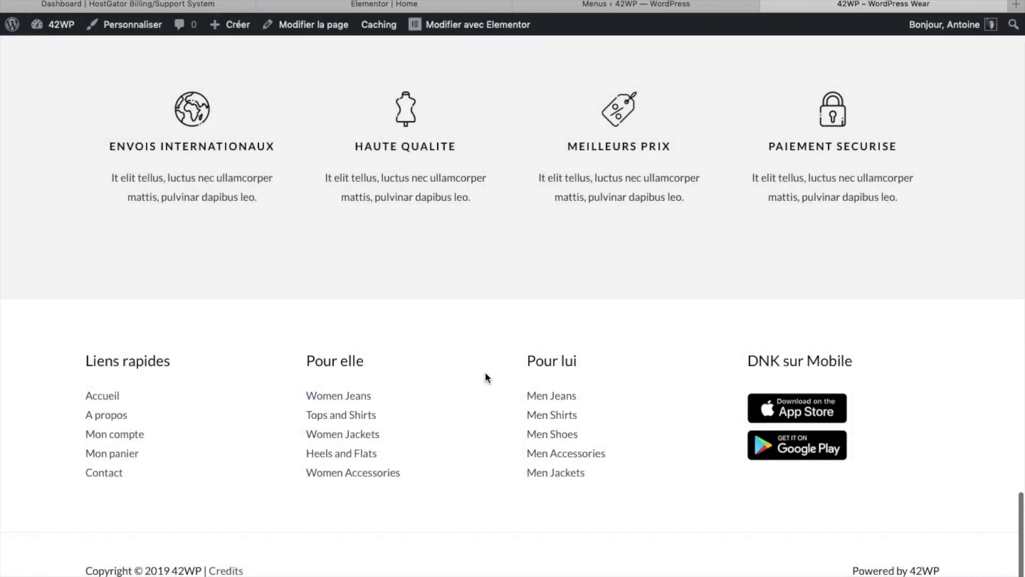
click(565, 402)
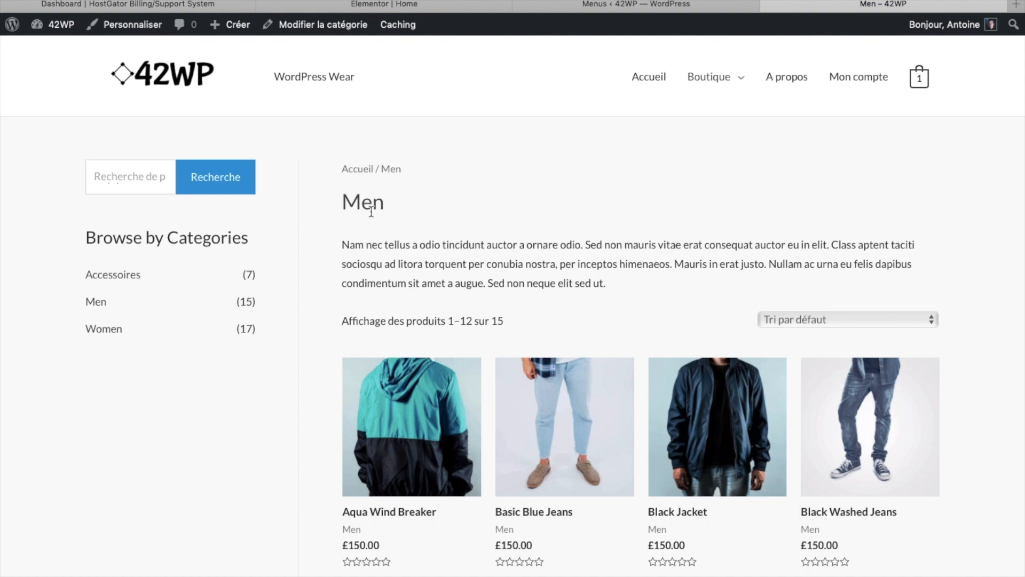
Open the Men product category (slug men, no parent) for editing and save it.
click(313, 32)
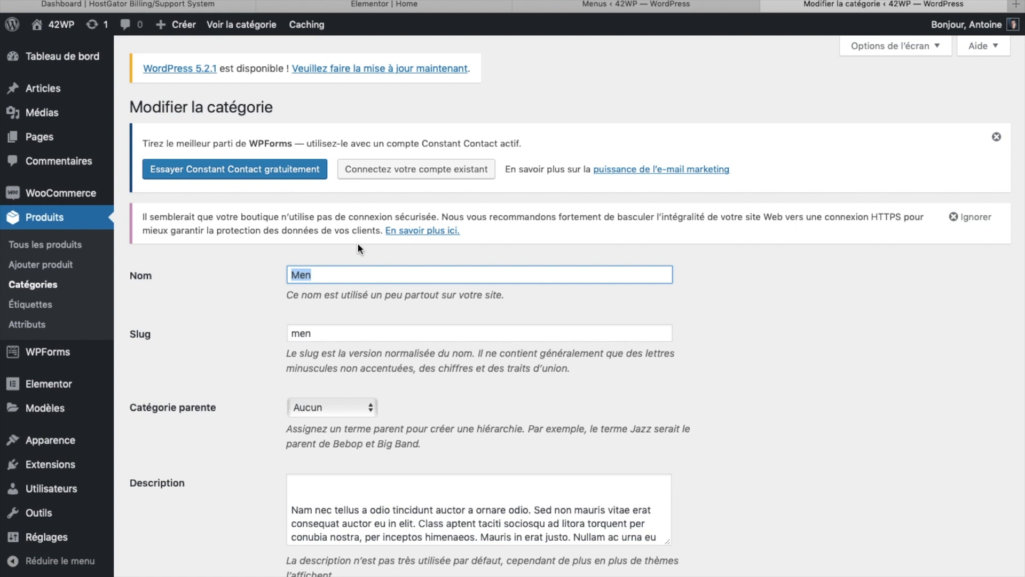
scroll(358, 245, down, 5)
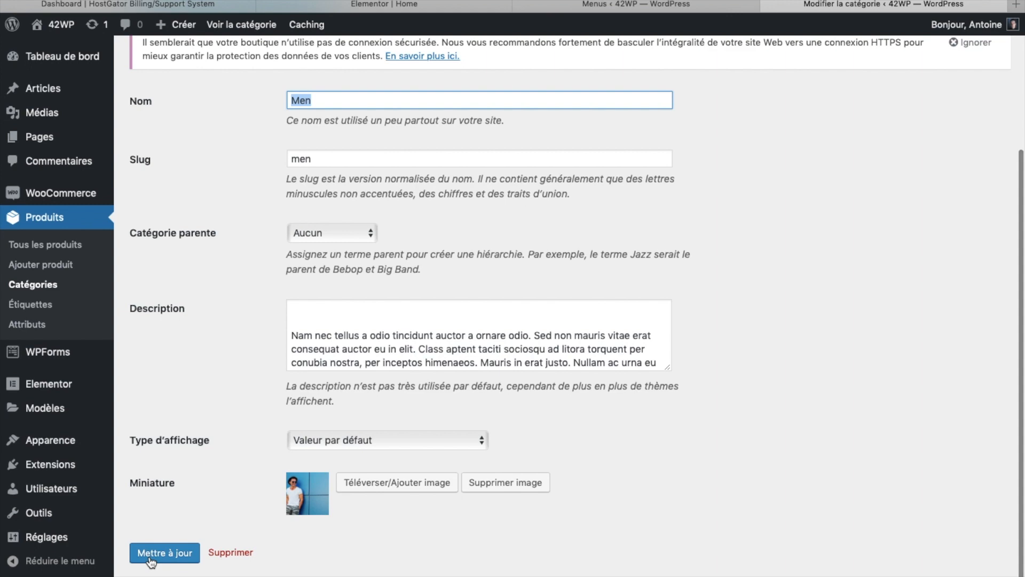
click(150, 555)
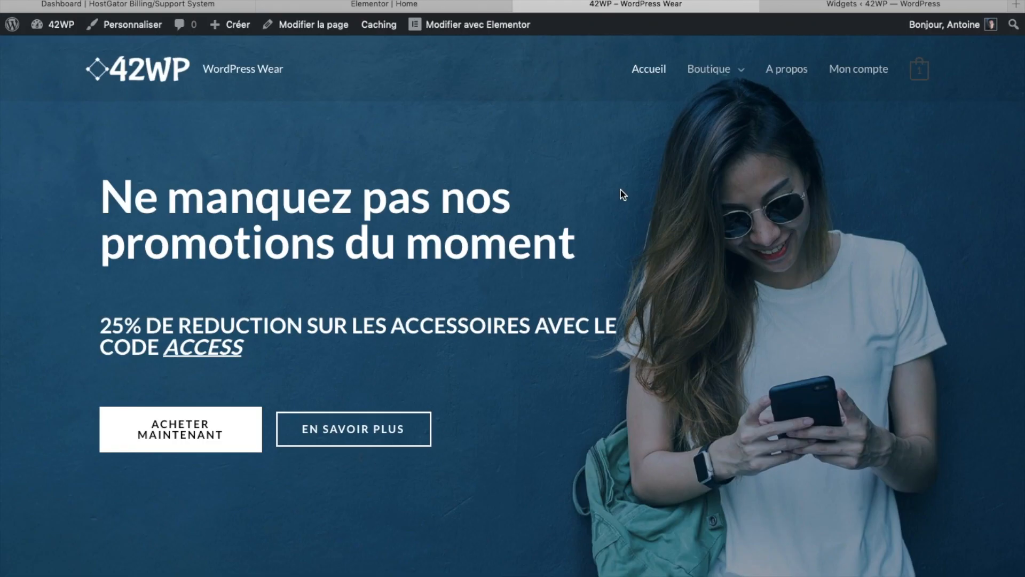
Open the A propos page in Elementor and start editing its About Us heading.
click(788, 75)
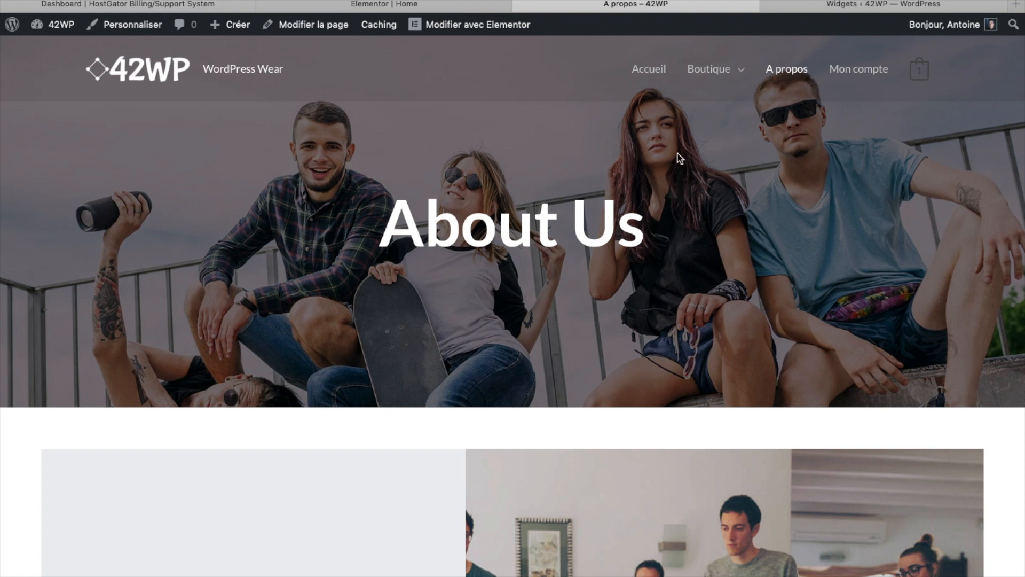
click(496, 28)
click(557, 164)
click(557, 164)
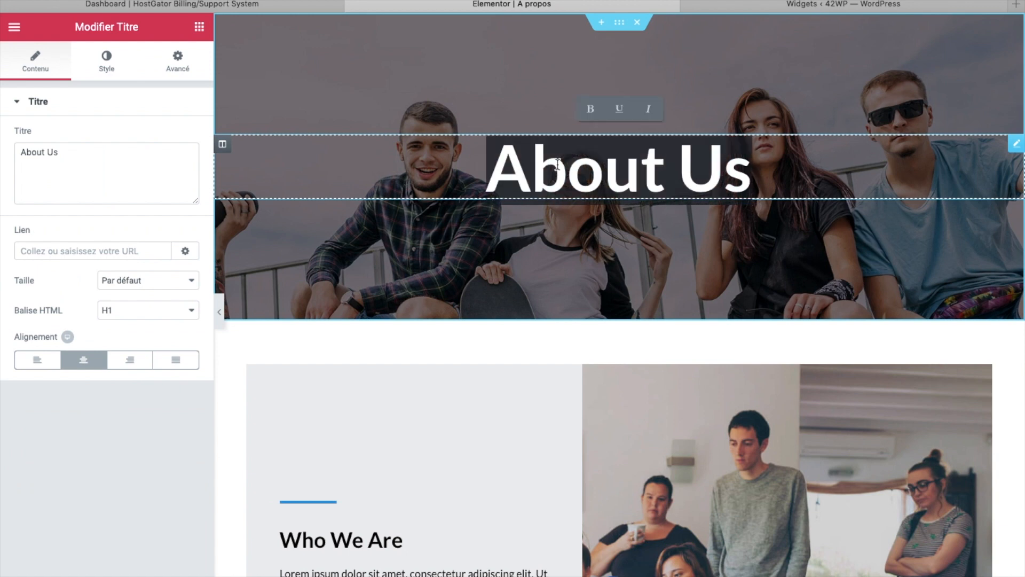
text(A)
click(590, 288)
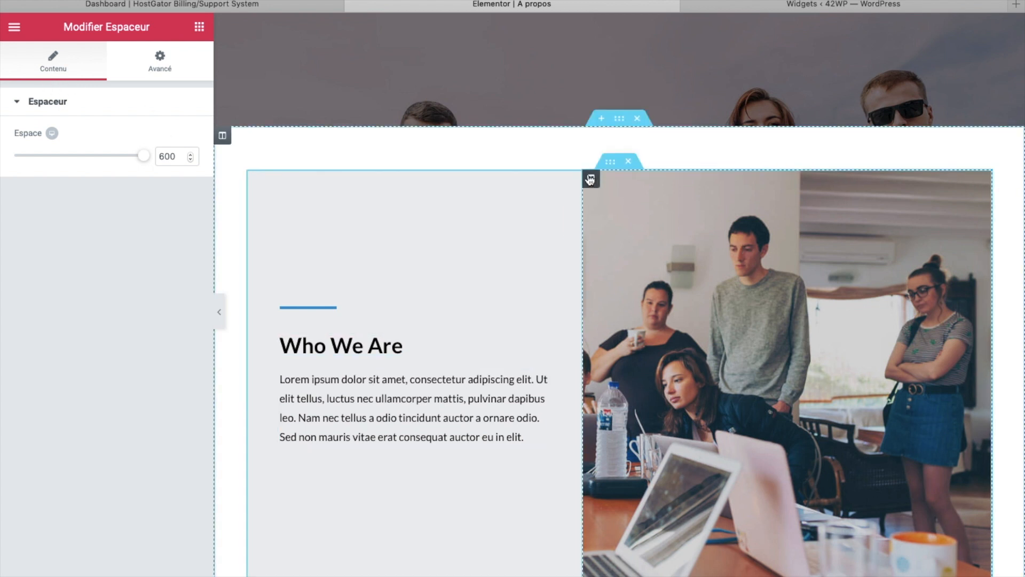
Inspect the Who We Are column's background settings, heading, paragraph and blue separator.
click(590, 180)
click(107, 60)
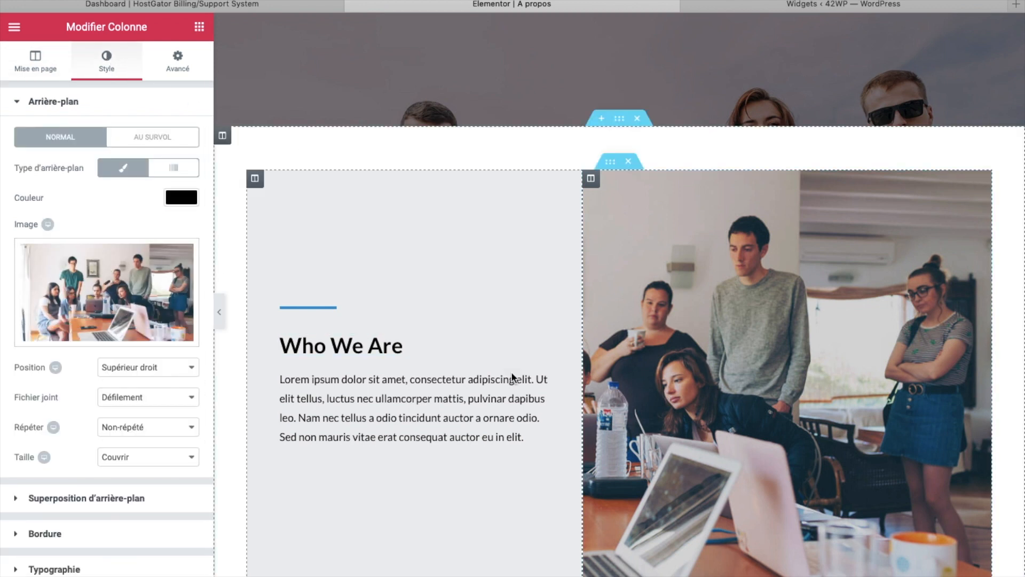
click(297, 347)
click(320, 405)
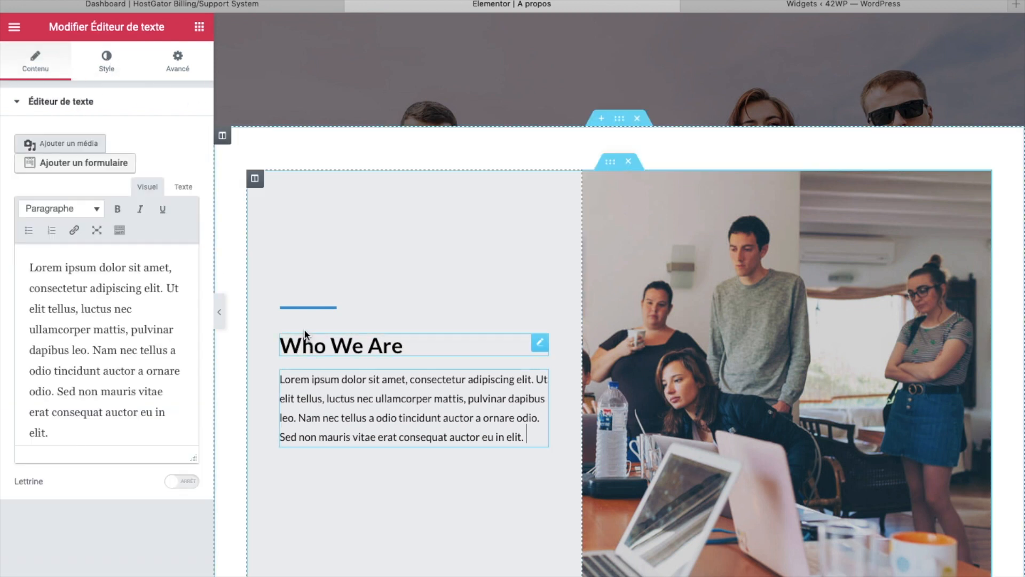
click(303, 308)
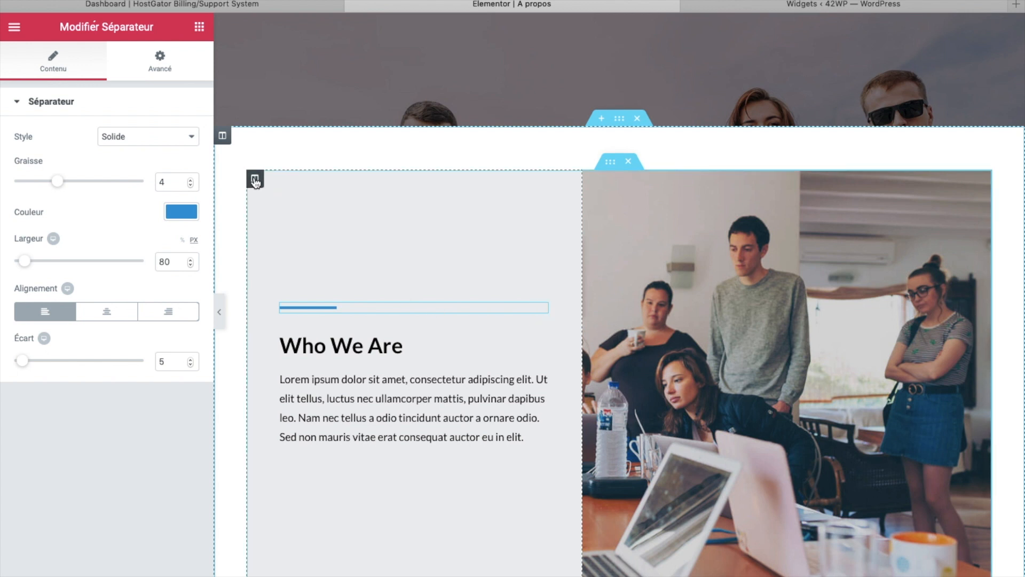
click(255, 180)
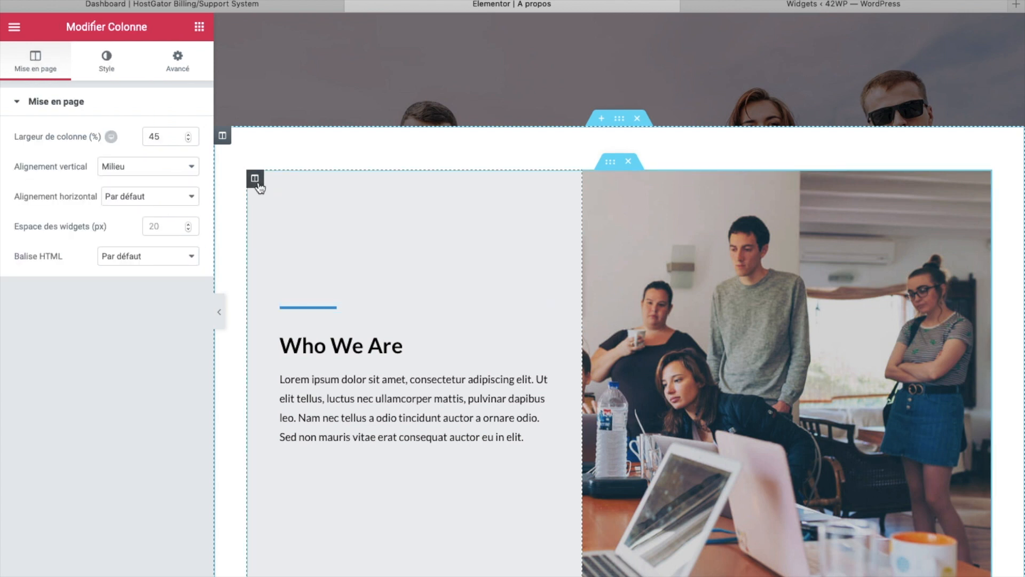
click(106, 62)
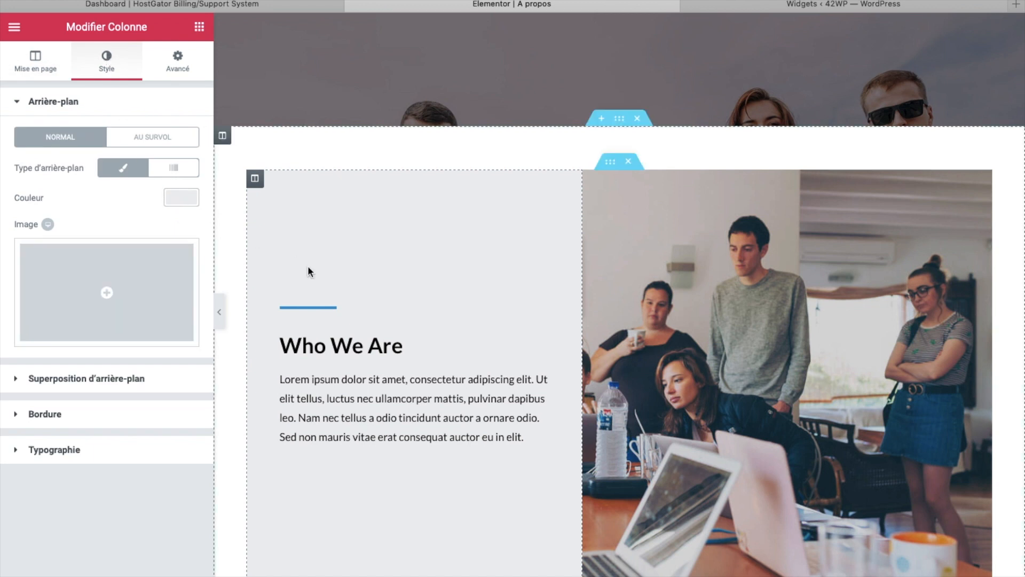
Scroll through the page and select the Harvey Spector team card's image box.
scroll(390, 341, down, 3)
scroll(389, 341, down, 9)
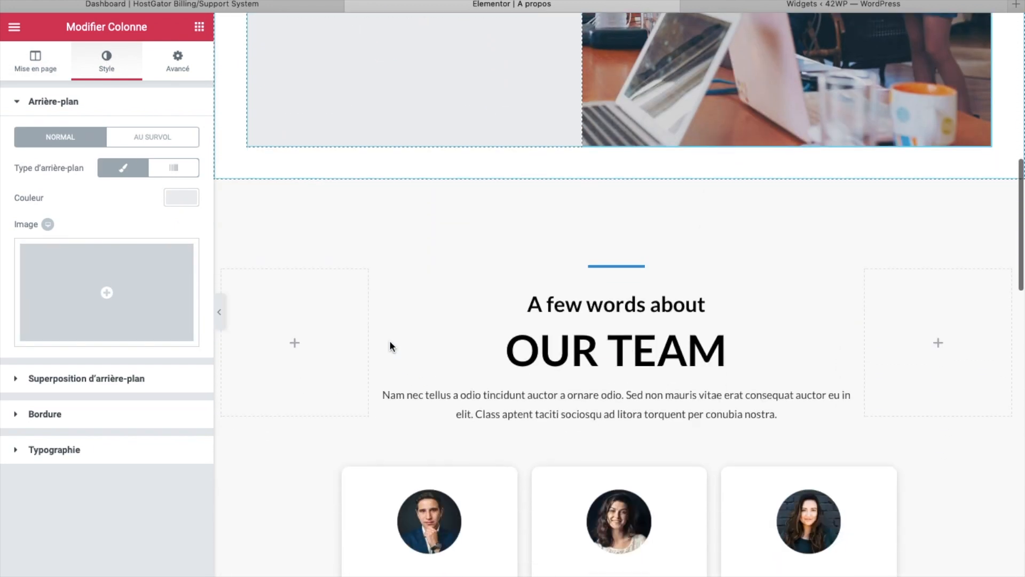
scroll(391, 342, down, 12)
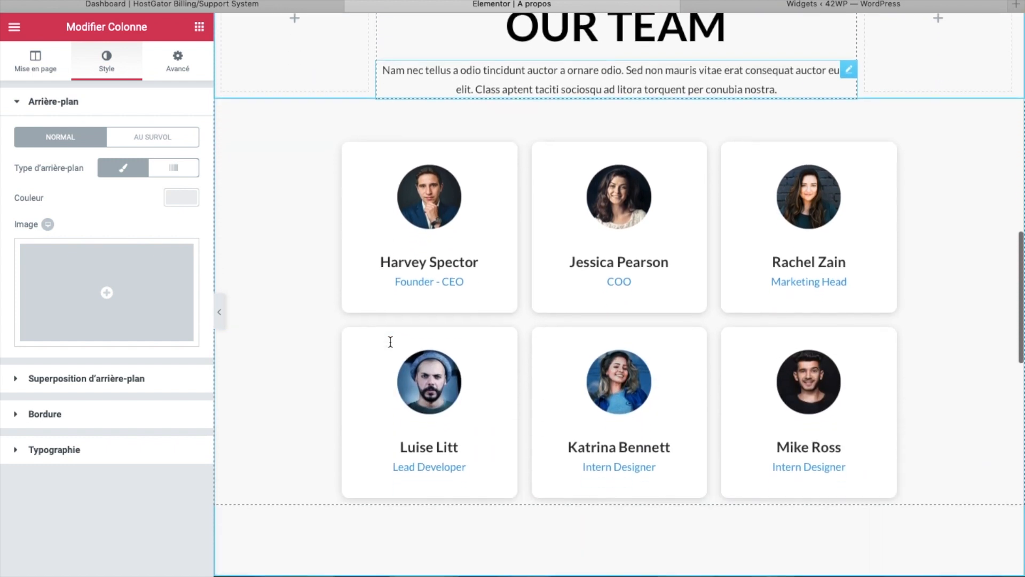
scroll(390, 342, down, 1)
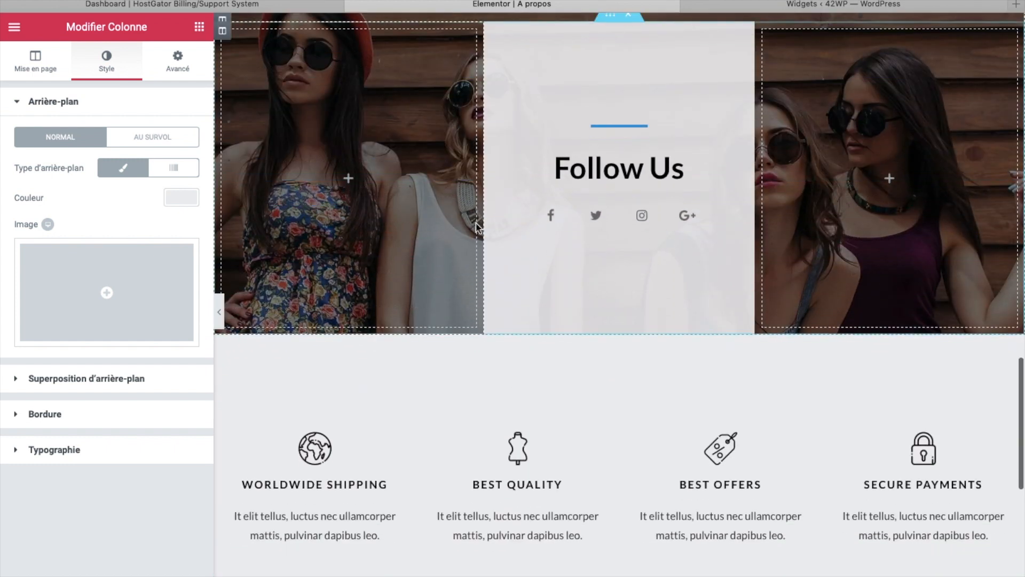
scroll(551, 186, up, 1)
scroll(550, 187, up, 13)
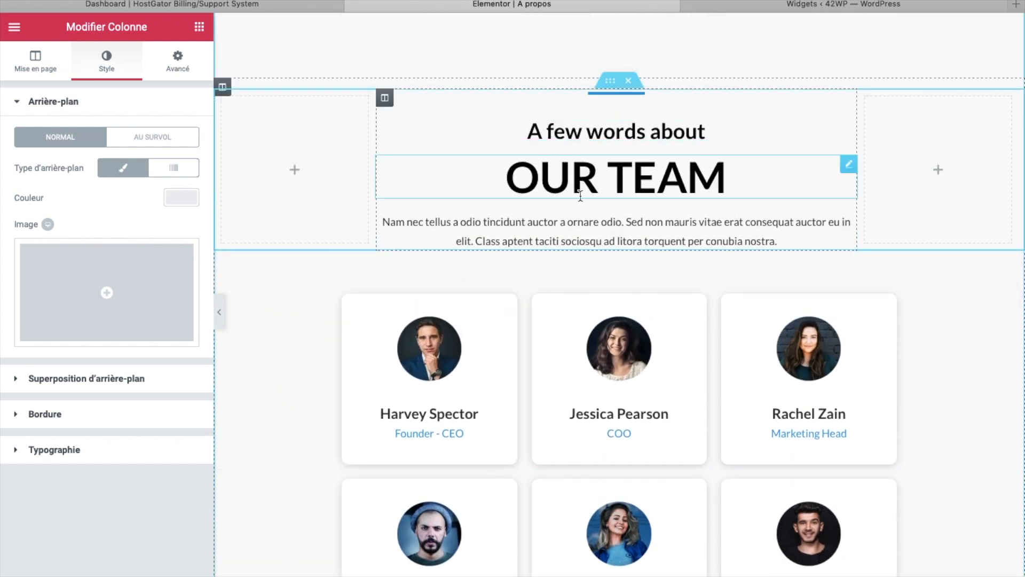
click(433, 340)
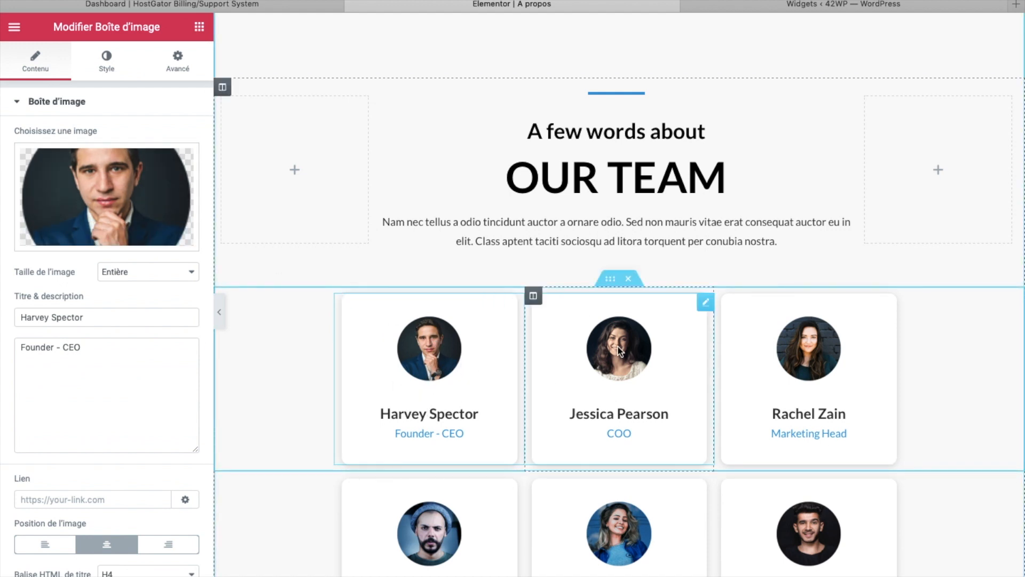
scroll(706, 361, down, 2)
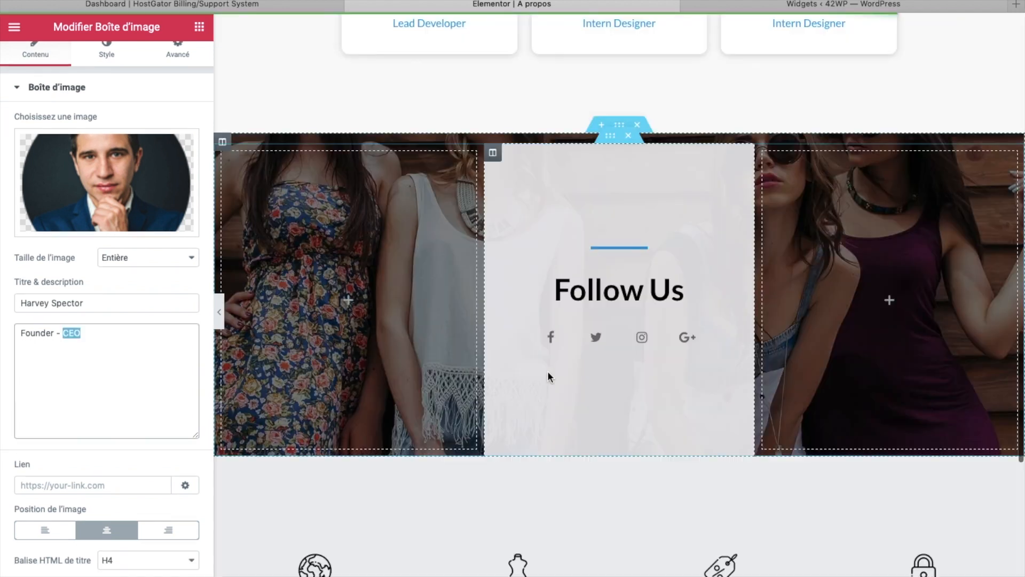
Replace the Follow Us heading text with 'Suivez-nous'.
click(553, 343)
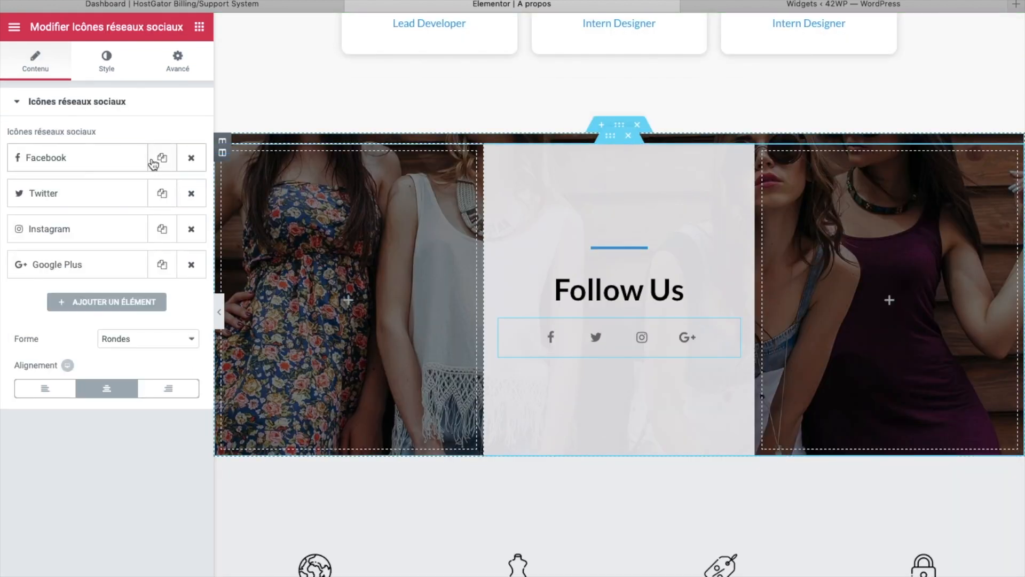
triple_click(615, 273)
text(Suivez-nous)
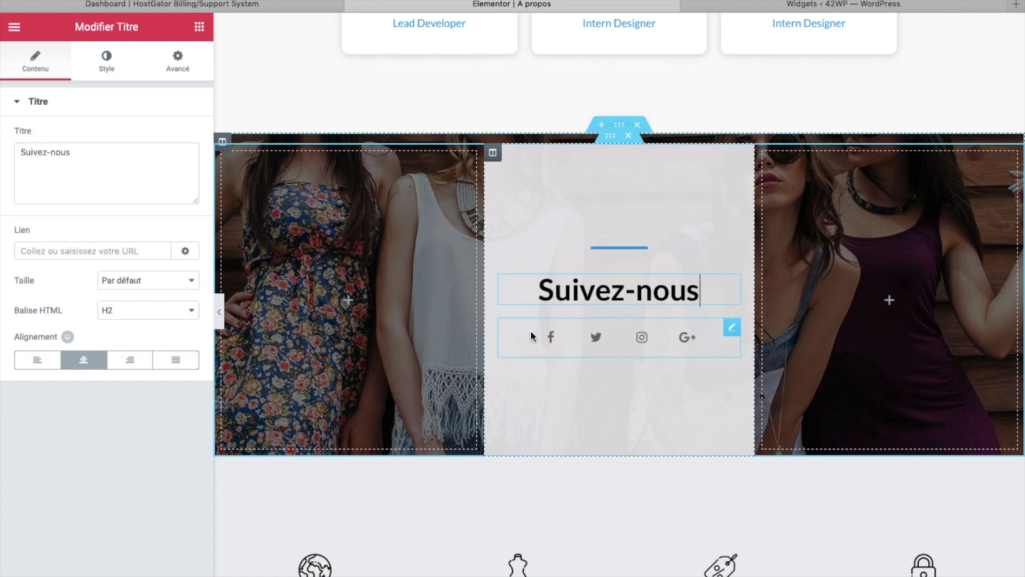
click(567, 343)
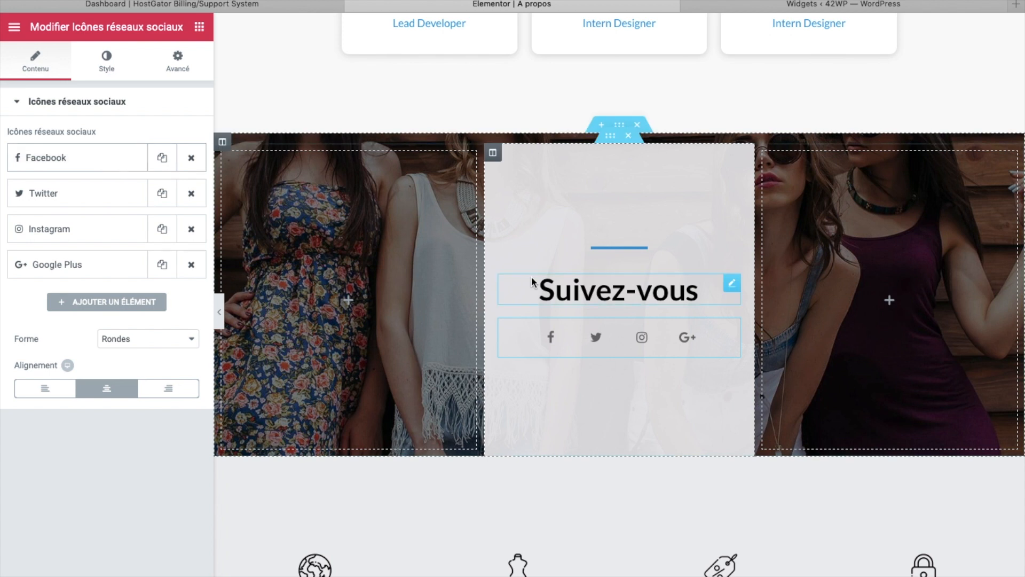
Expand the Facebook social icon, keeping the facebook icon, and focus its Lien field.
click(46, 160)
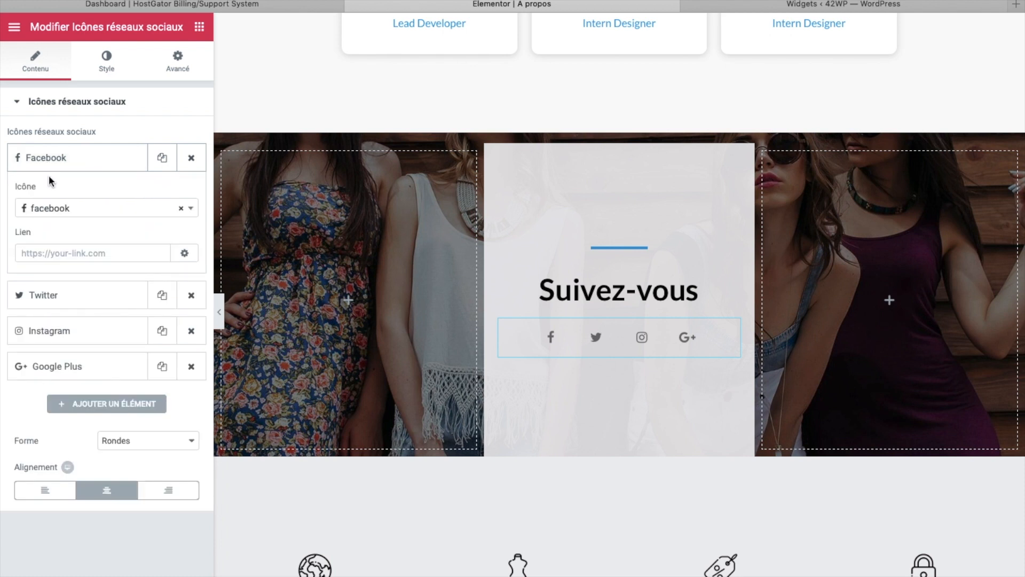
click(47, 214)
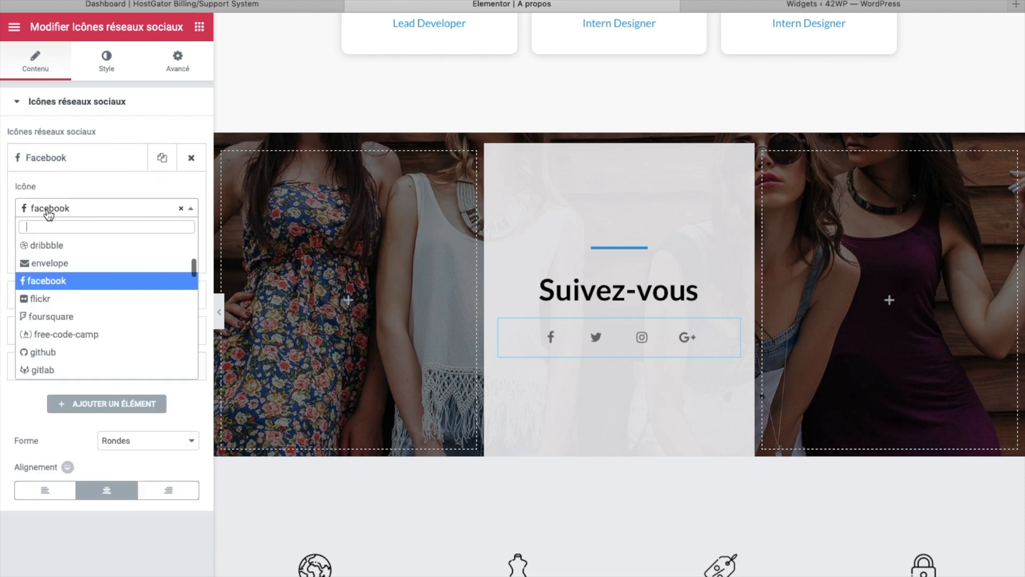
click(51, 210)
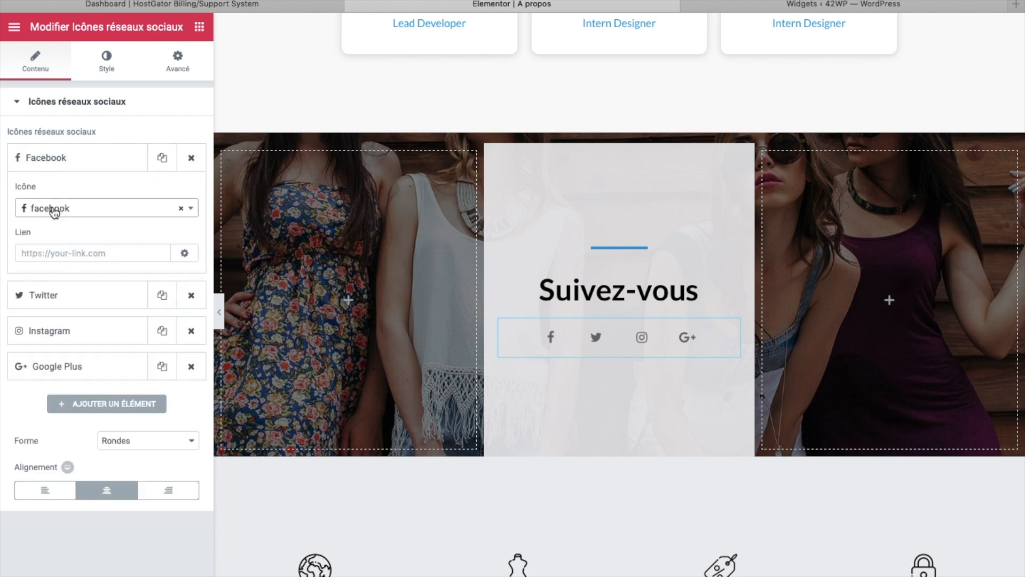
click(51, 251)
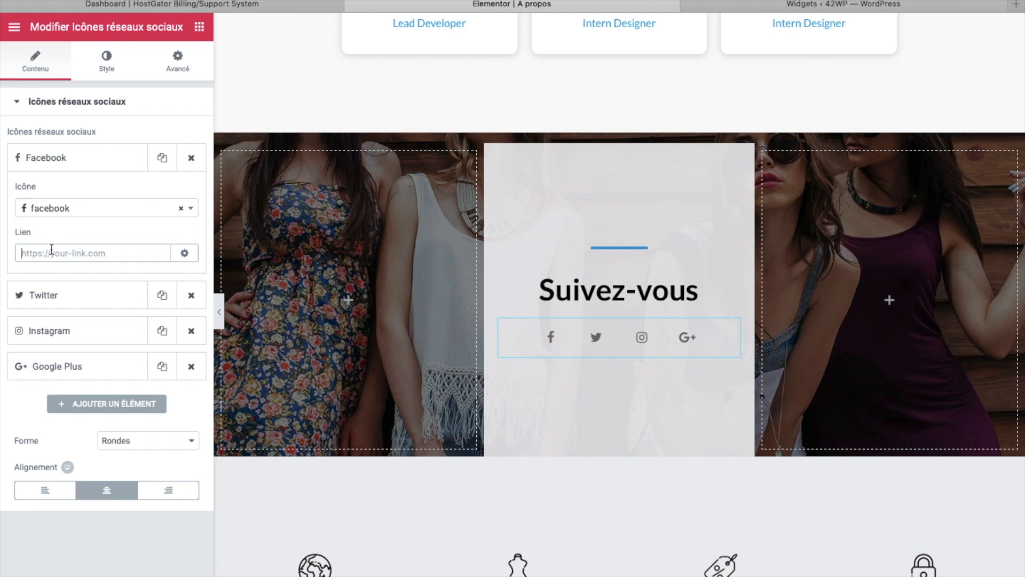
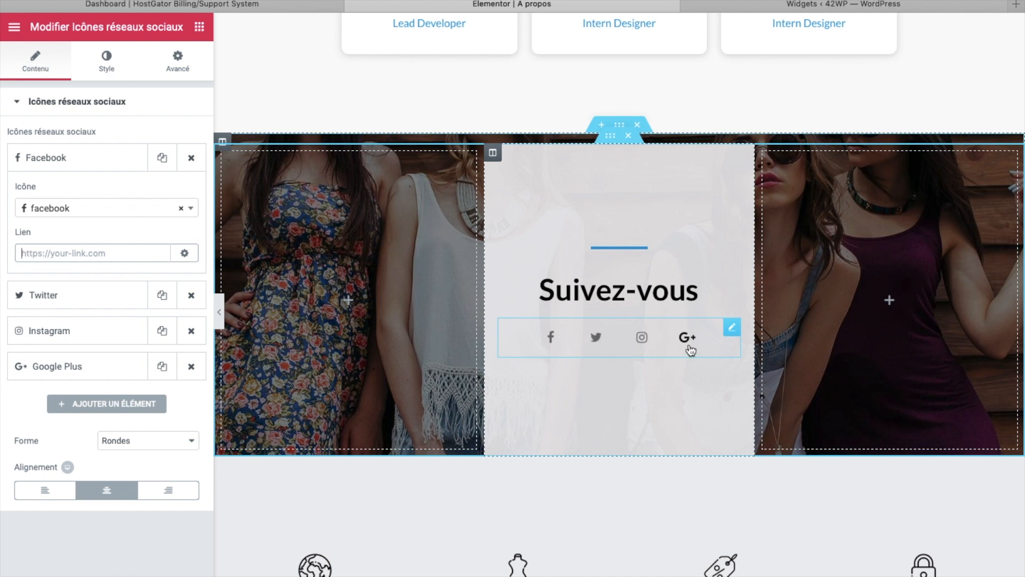
Delete the Google Plus item from the social icons list and collapse the Facebook item.
click(191, 366)
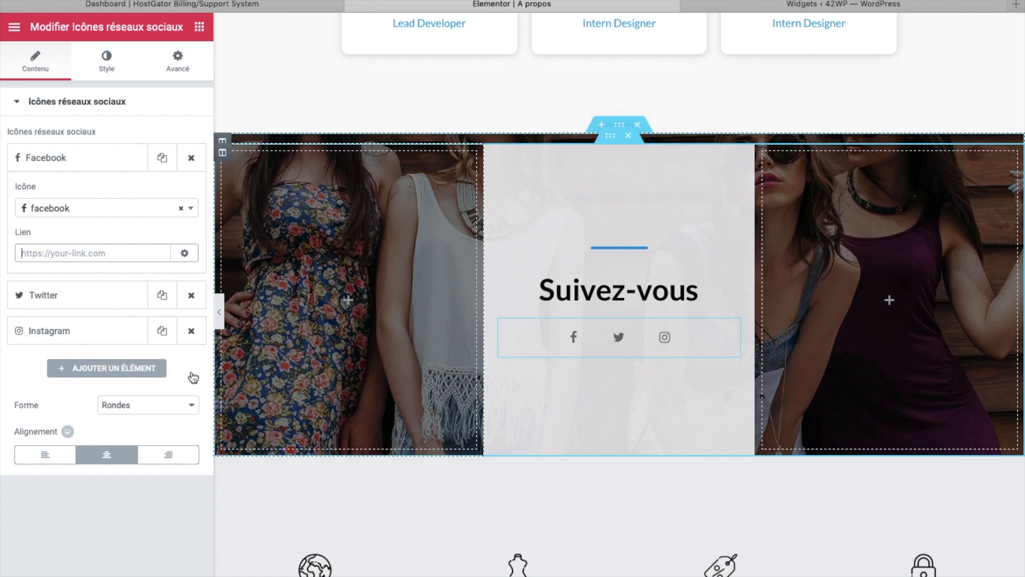
scroll(594, 460, up, 2)
click(622, 458)
scroll(624, 459, down, 3)
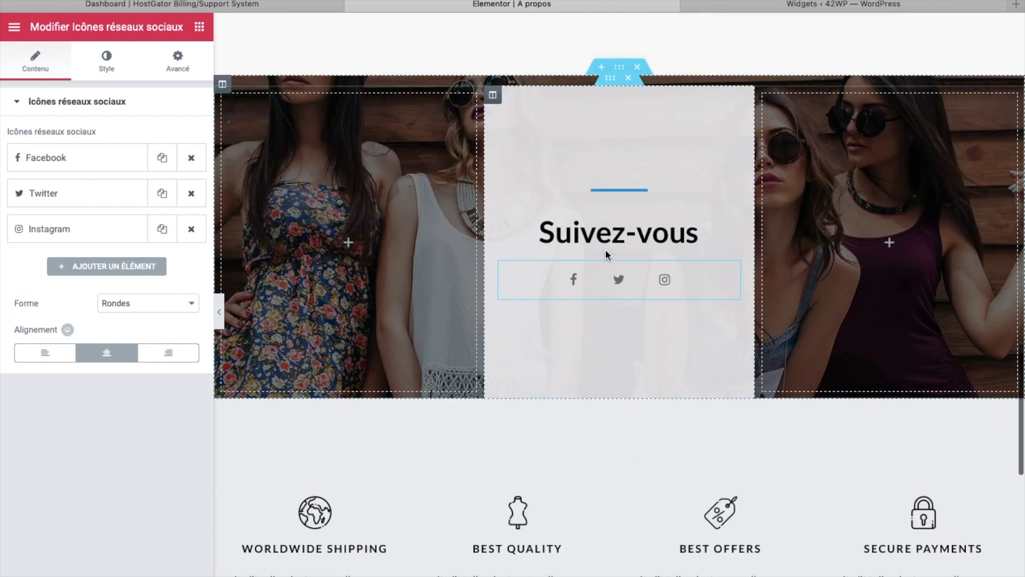
click(619, 68)
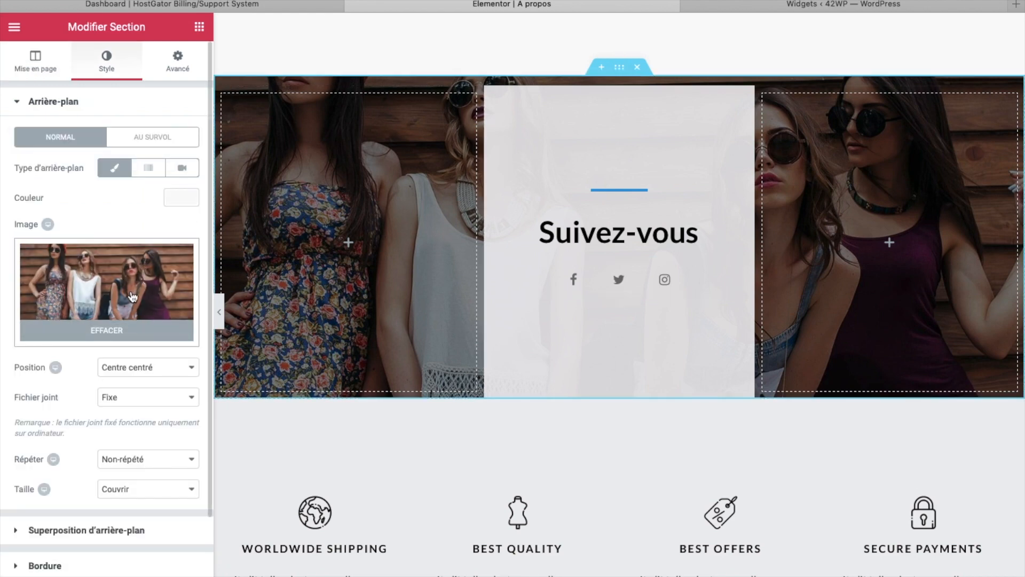
scroll(478, 217, down, 1)
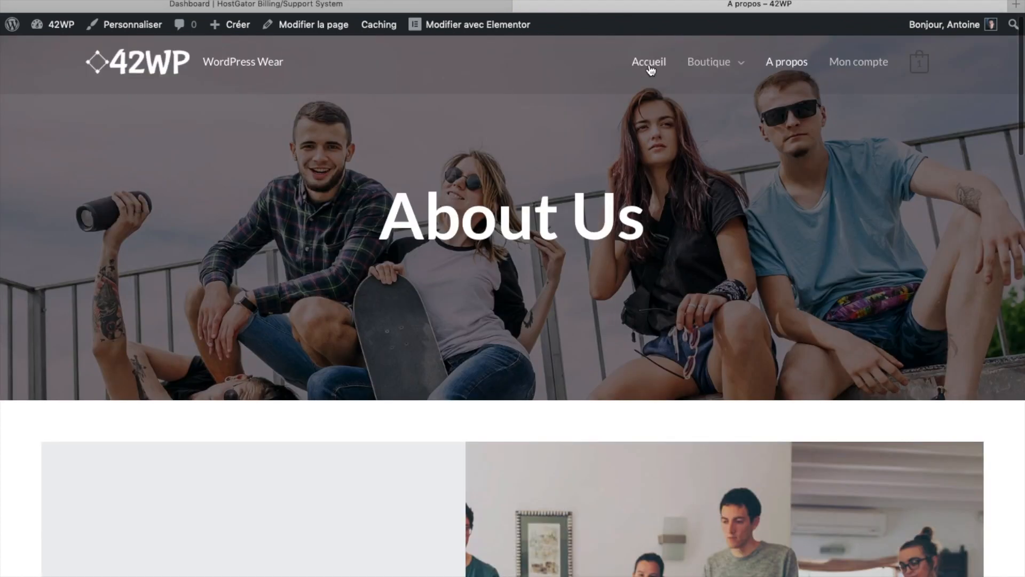
Go to the shop's home page and open it in Elementor.
click(649, 67)
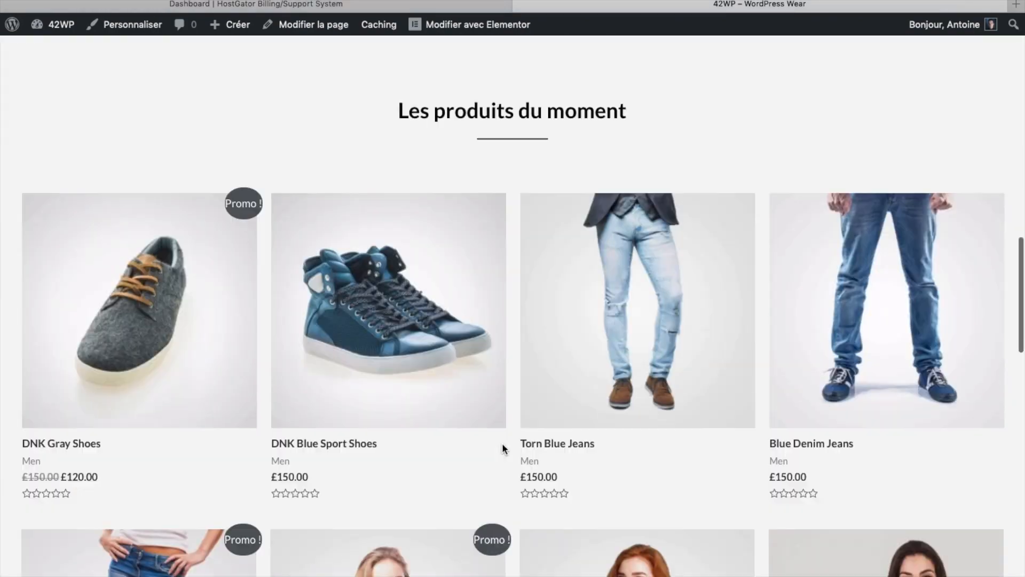
scroll(502, 447, down, 5)
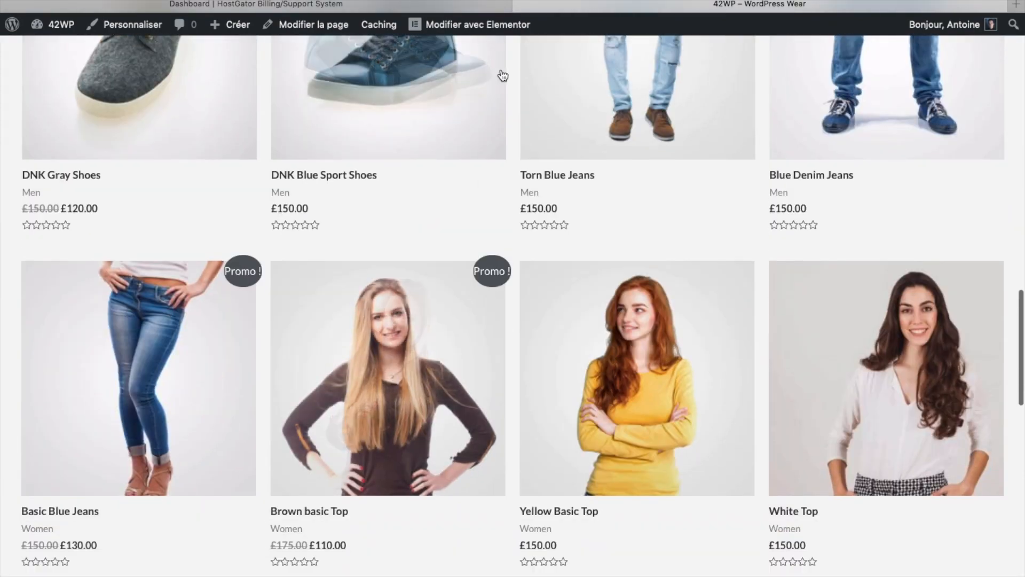
click(481, 25)
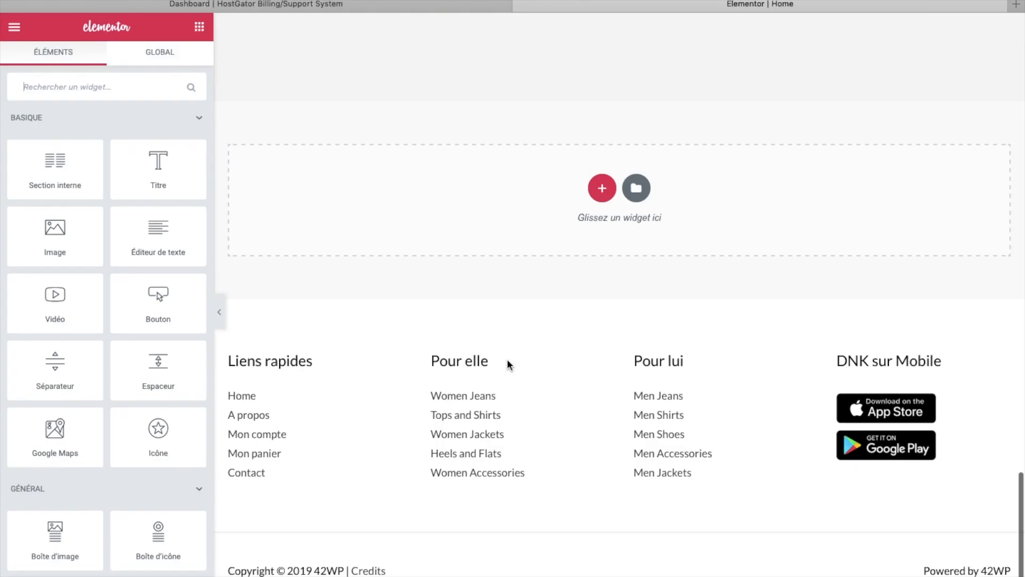
scroll(508, 358, up, 5)
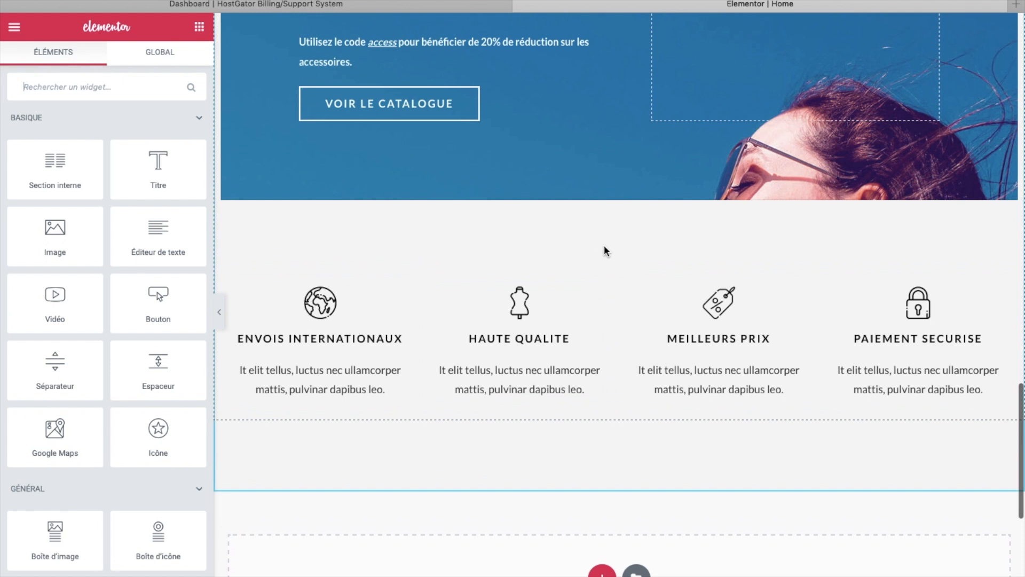
Save the French features inner section as template 'Modèle 1' and close the library.
click(608, 267)
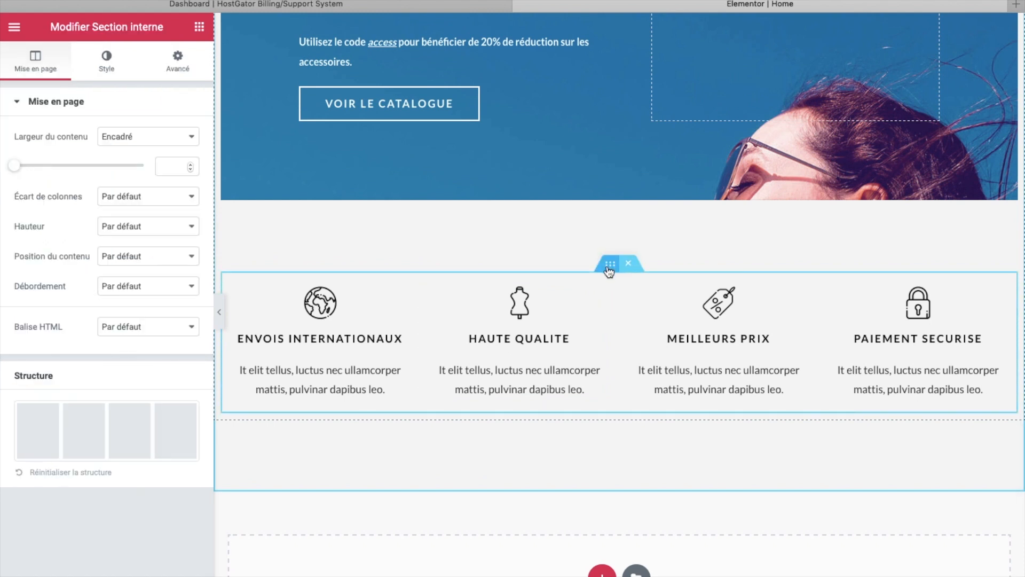
right_click(609, 272)
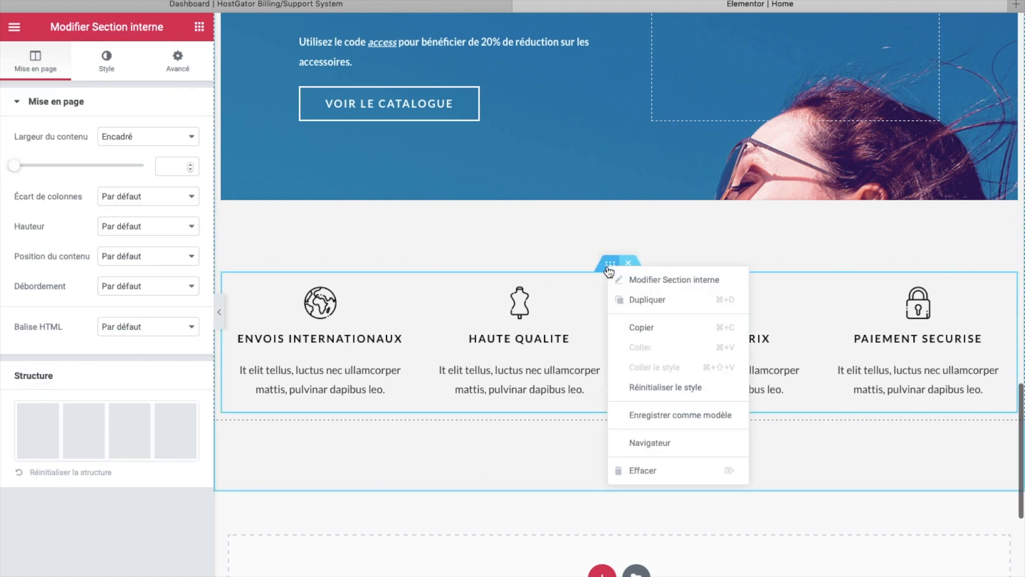
click(655, 416)
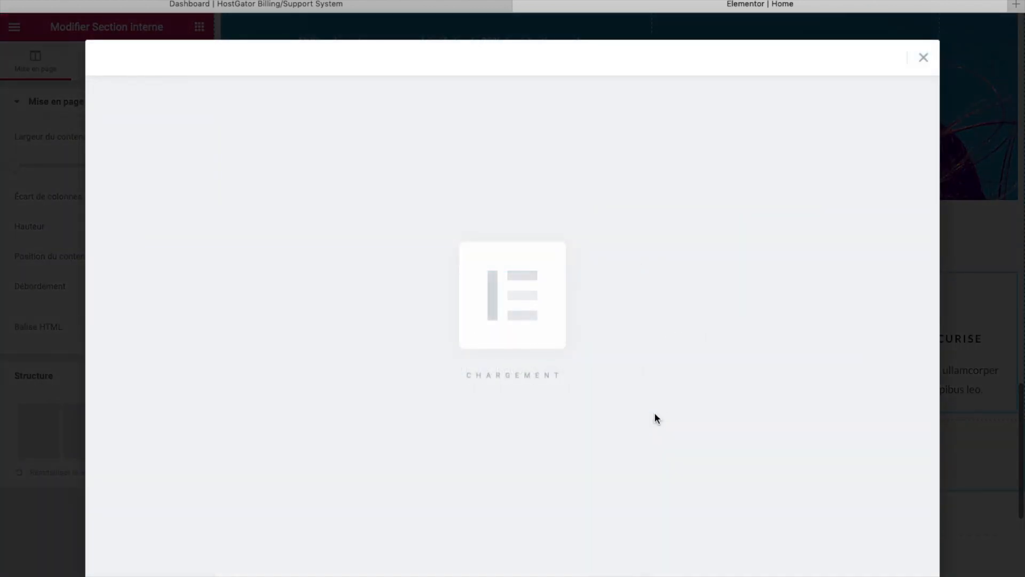
text(Modèle 1)
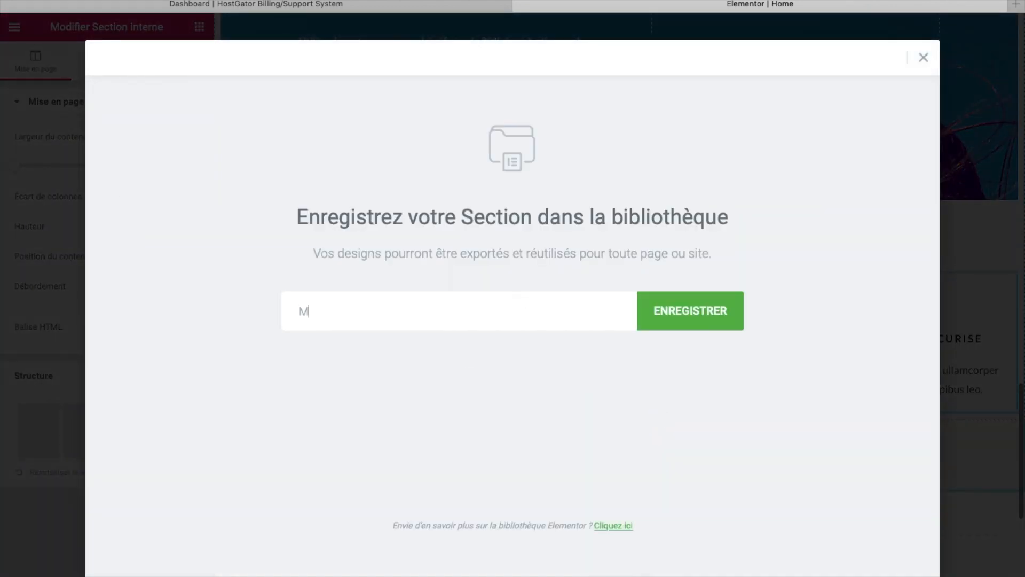
click(679, 319)
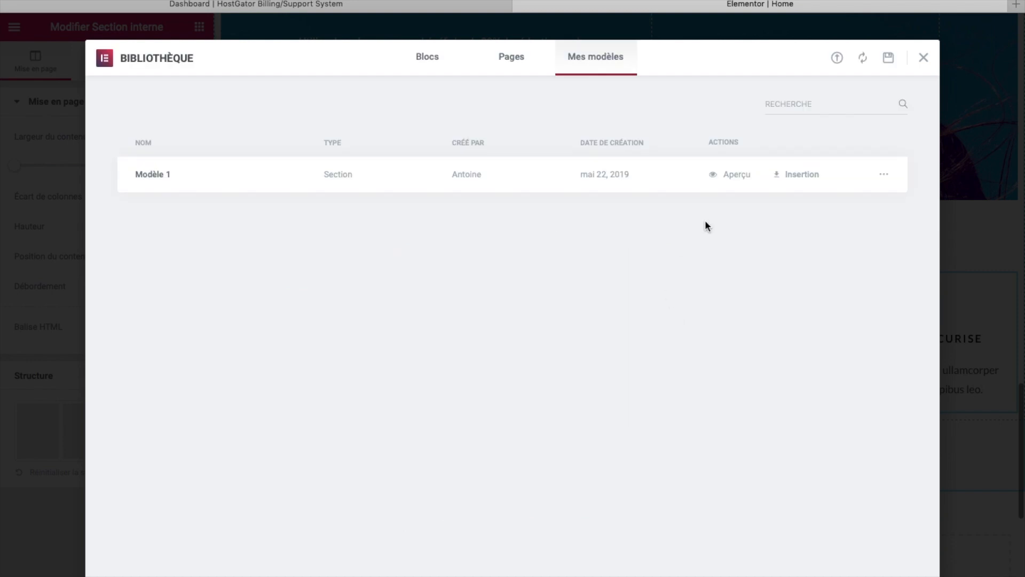
click(924, 57)
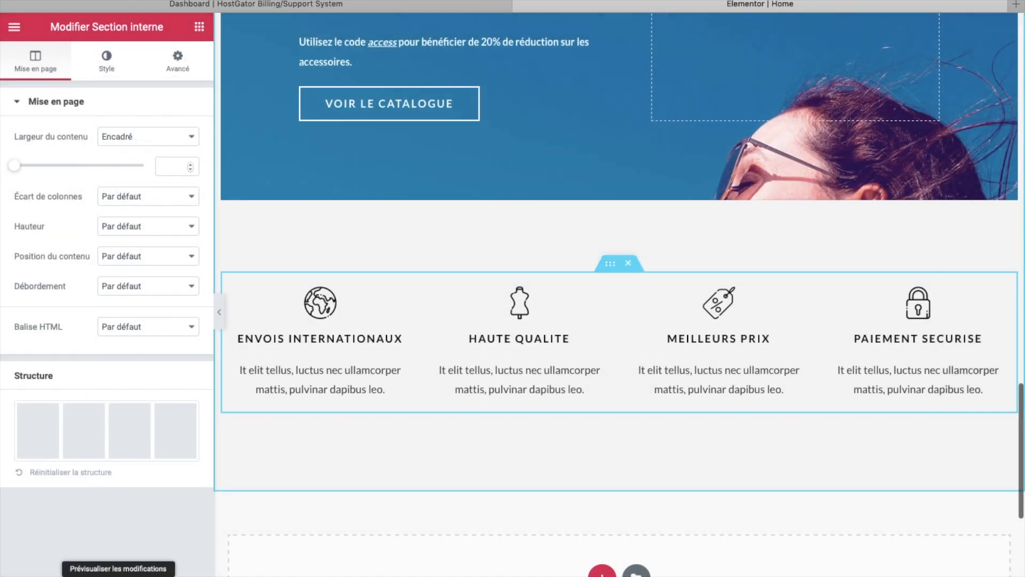
Preview the site, navigate to A propos from the menu, and edit it with Elementor.
click(118, 574)
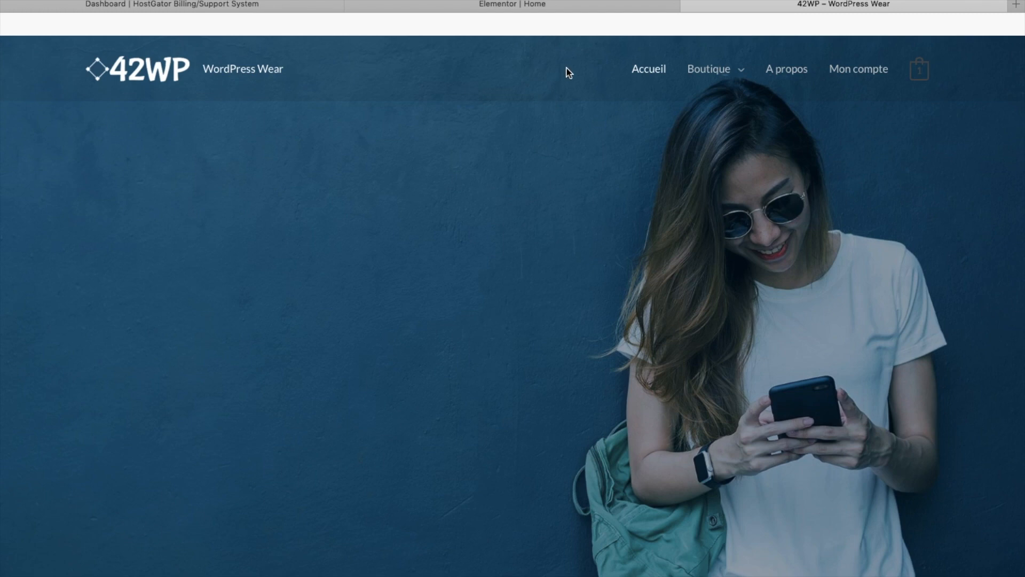
click(770, 72)
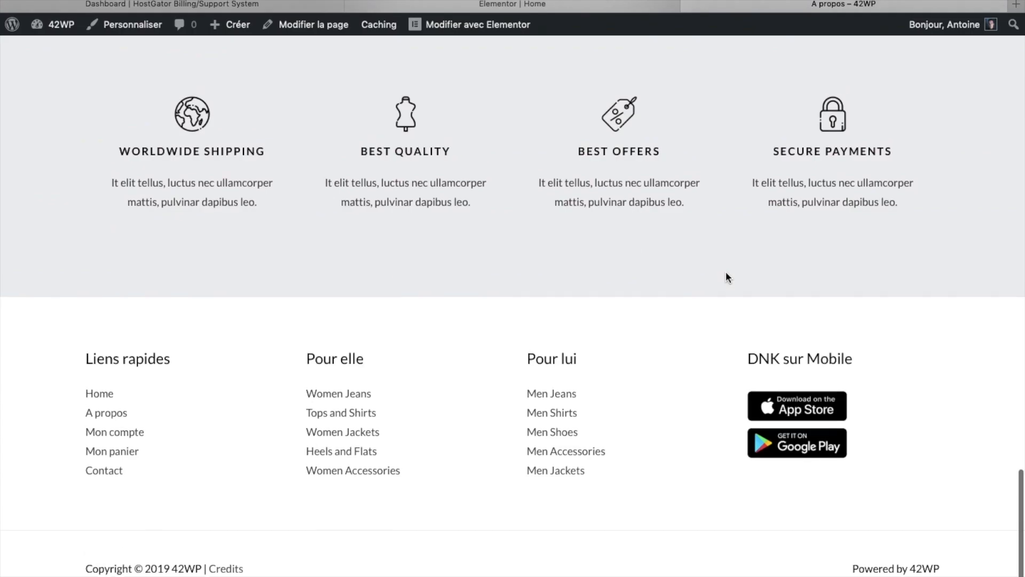
scroll(614, 420, up, 3)
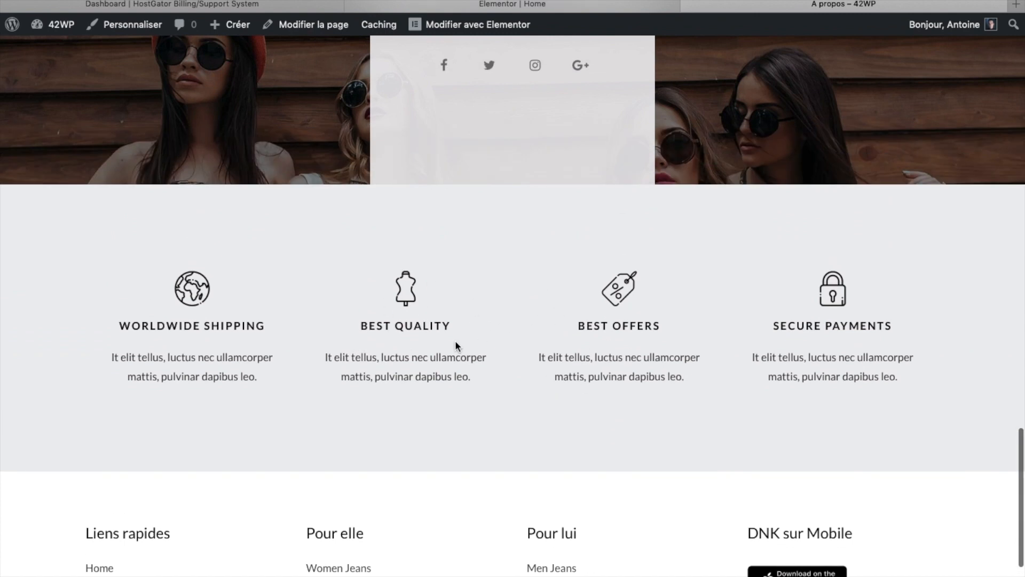
click(487, 28)
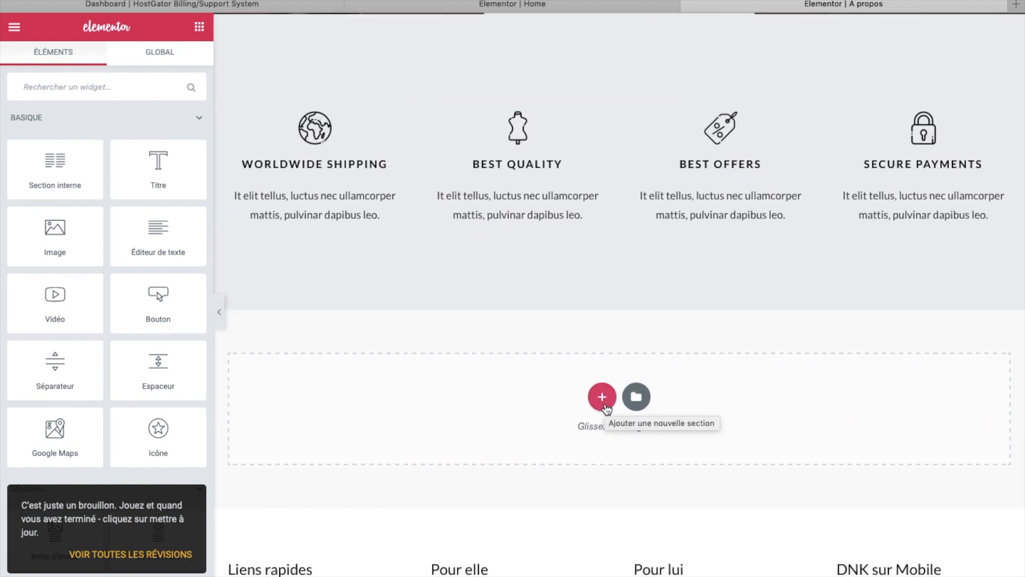
Insert the Modèle 1 template from Mes modèles, accepting its document settings.
click(636, 396)
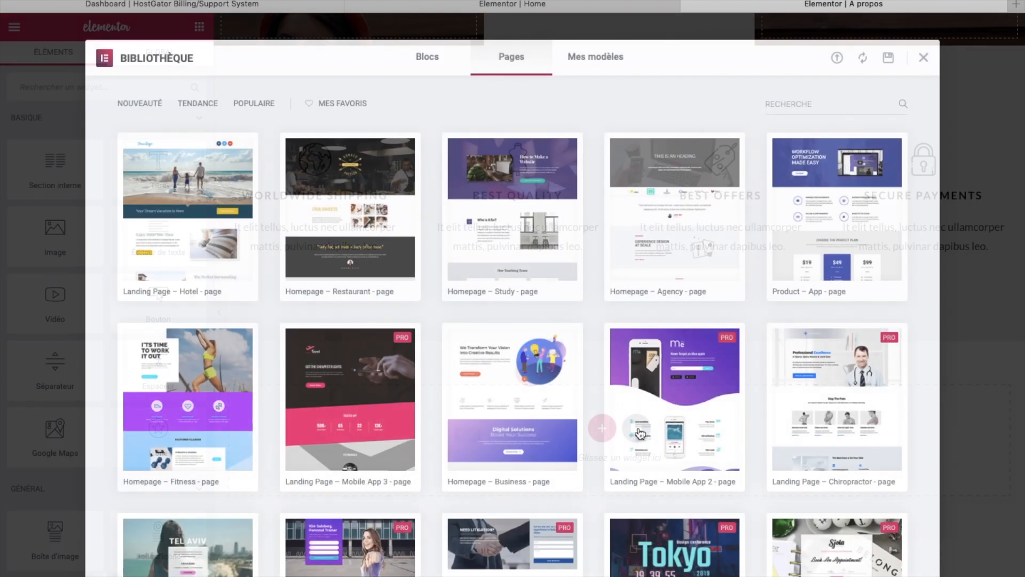
click(606, 68)
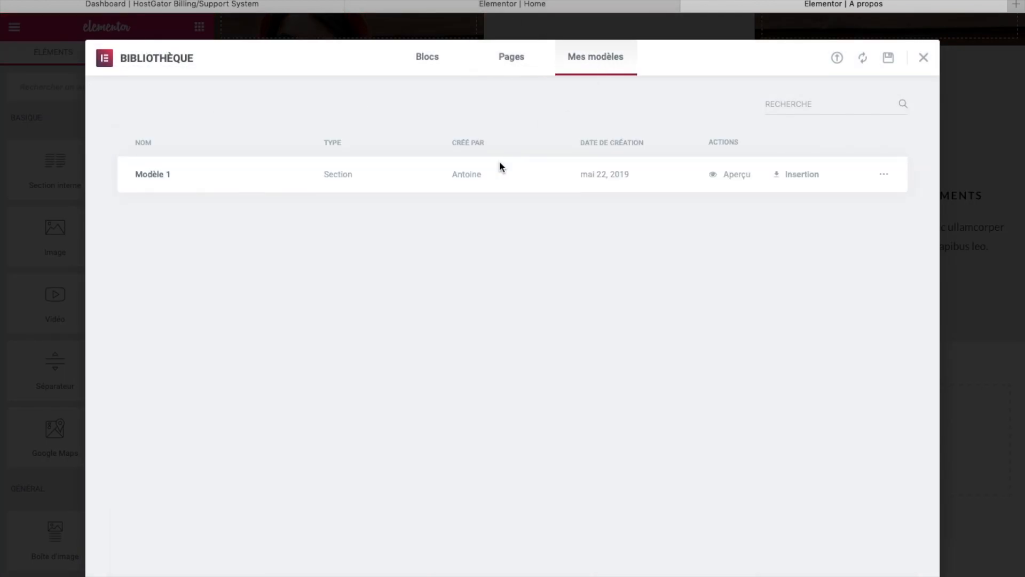
click(793, 178)
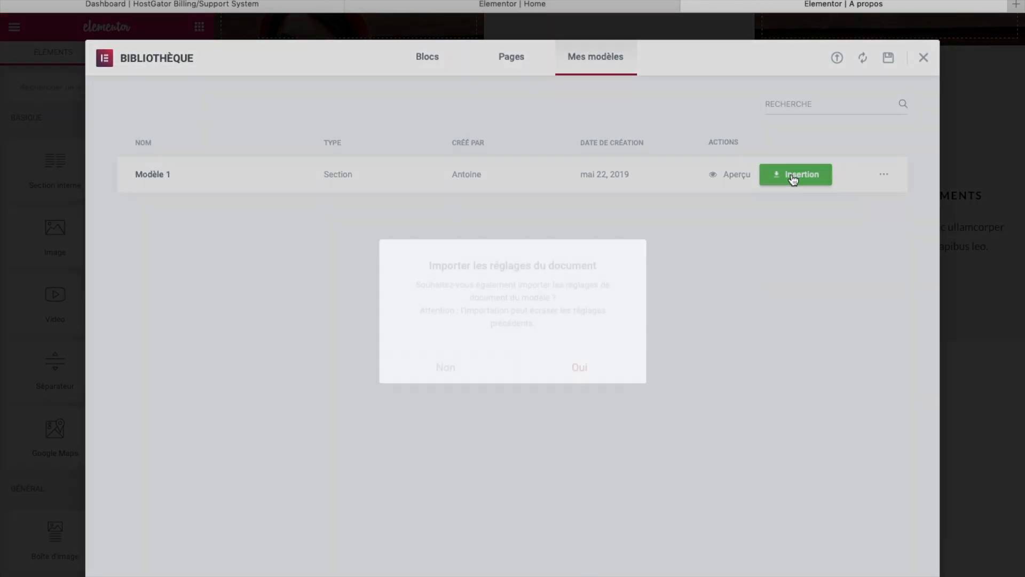
click(601, 369)
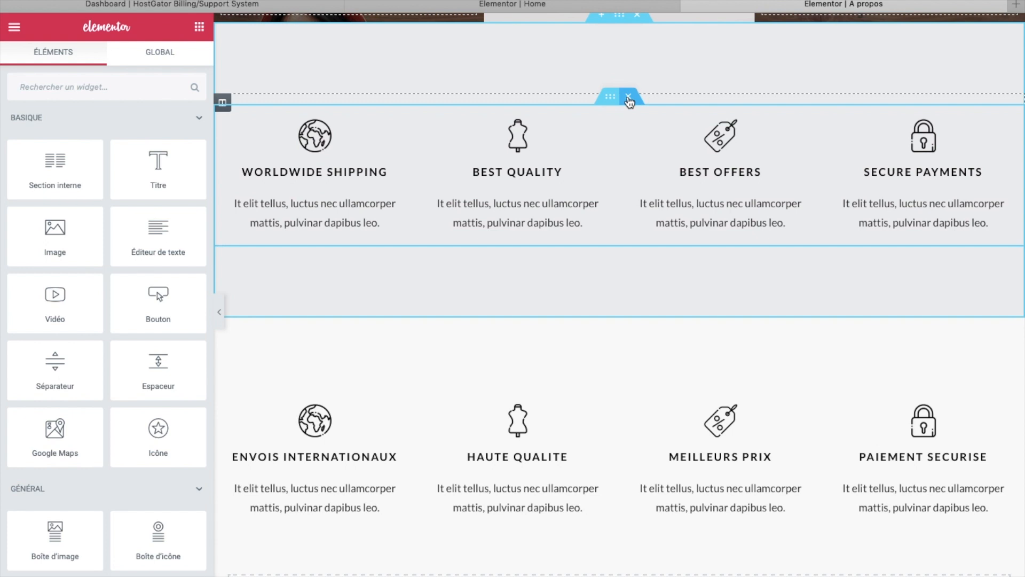
Delete the English features section and the empty section, then update the page.
click(629, 99)
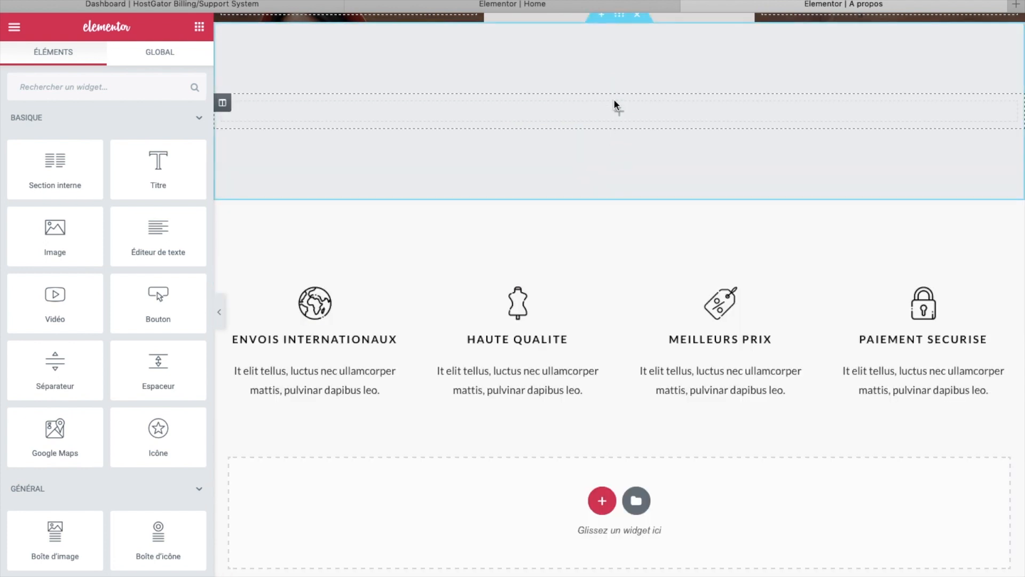
click(637, 15)
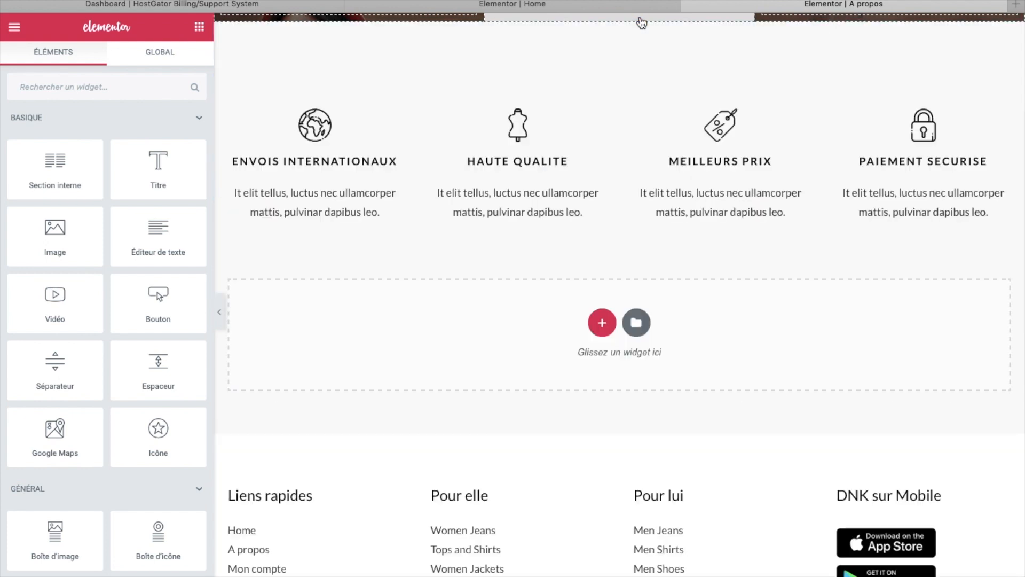
scroll(639, 273, up, 10)
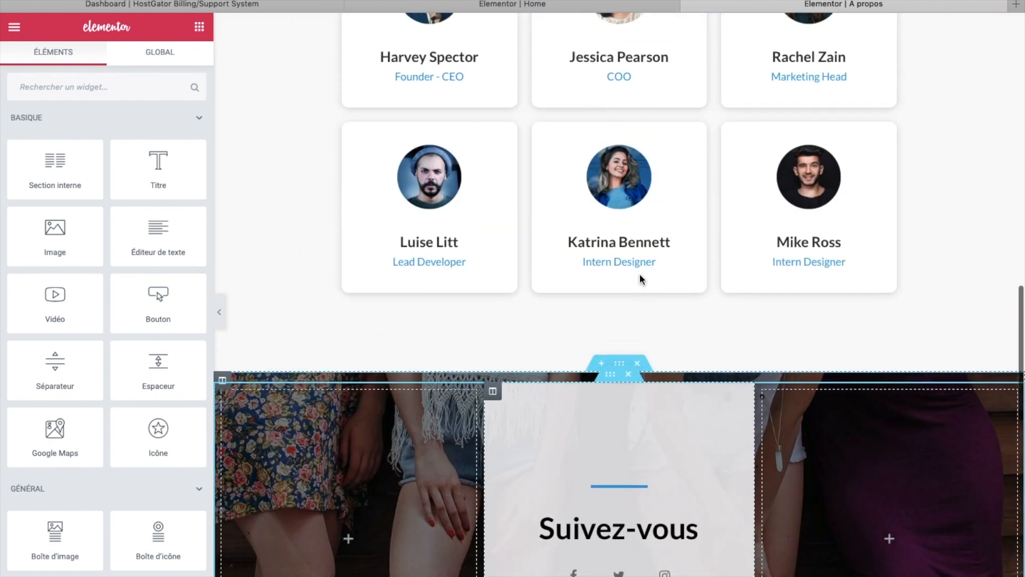
scroll(639, 273, down, 7)
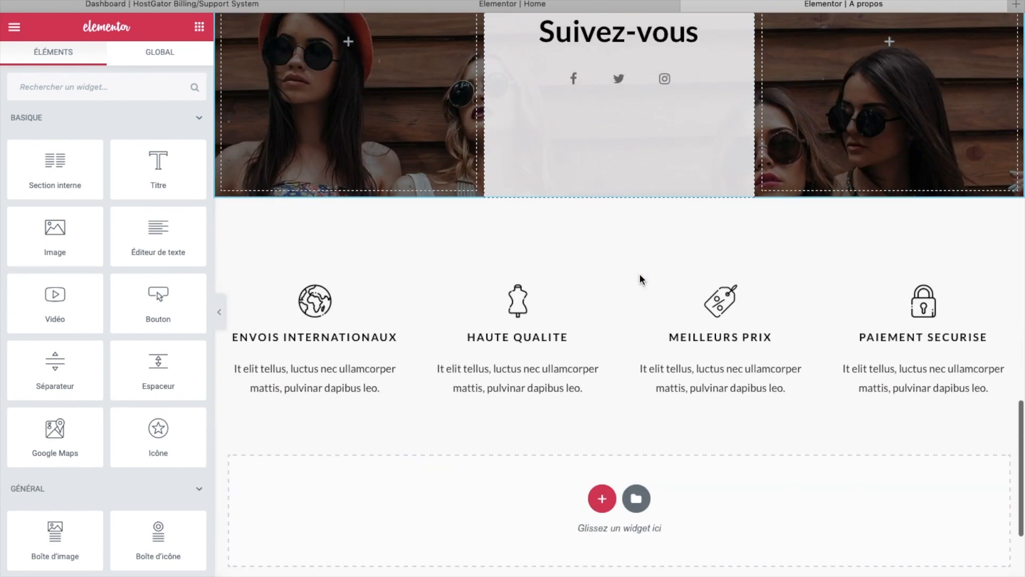
scroll(707, 379, down, 6)
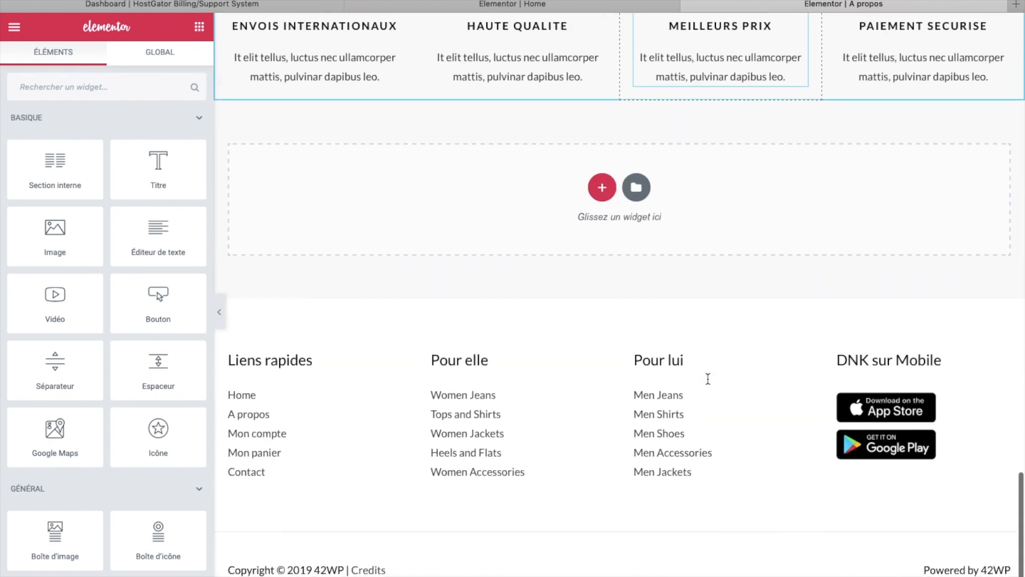
scroll(707, 380, up, 2)
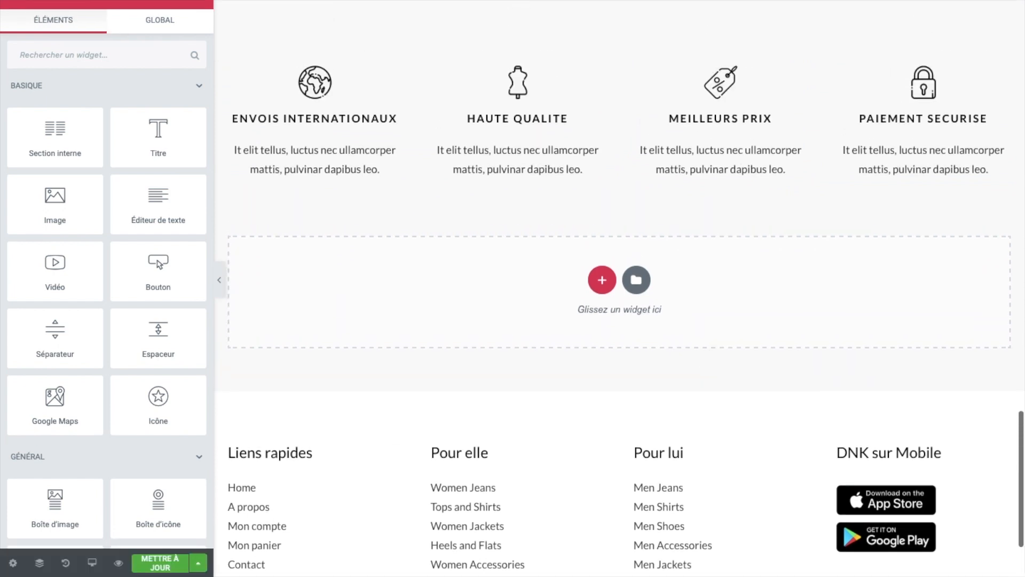
click(159, 563)
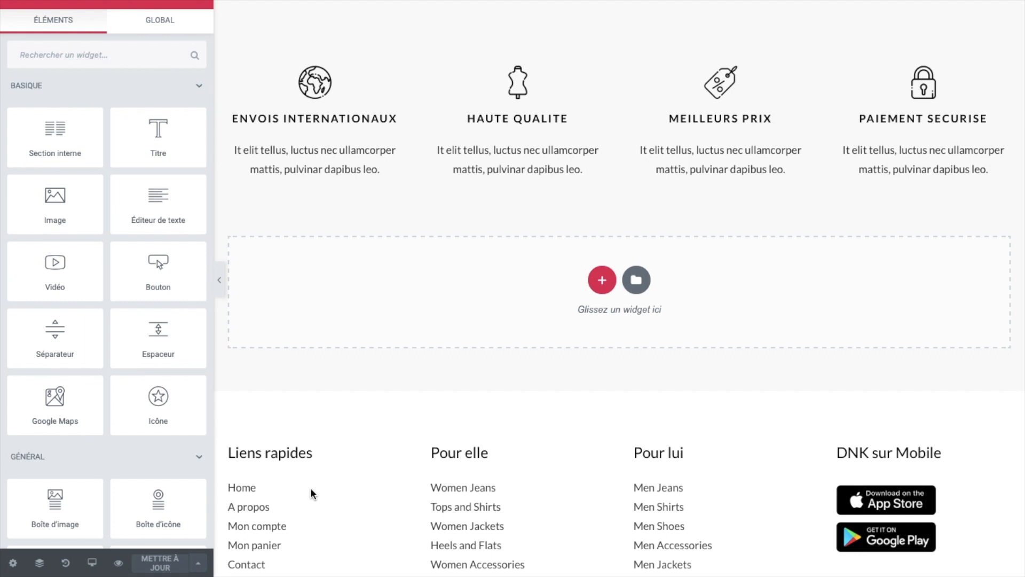
scroll(363, 348, down, 2)
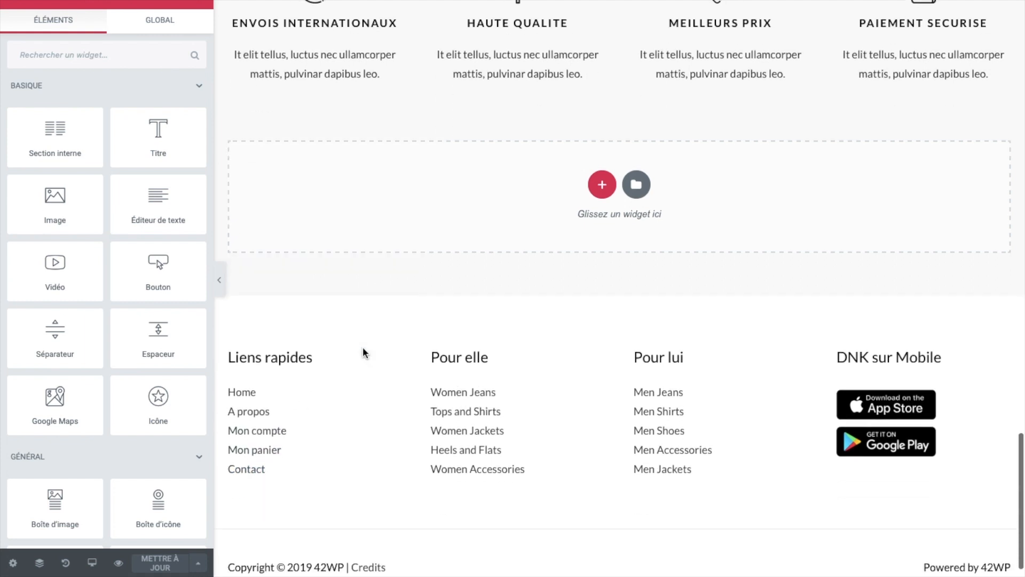
Preview the updated A propos page and follow the footer's Contact link.
click(118, 564)
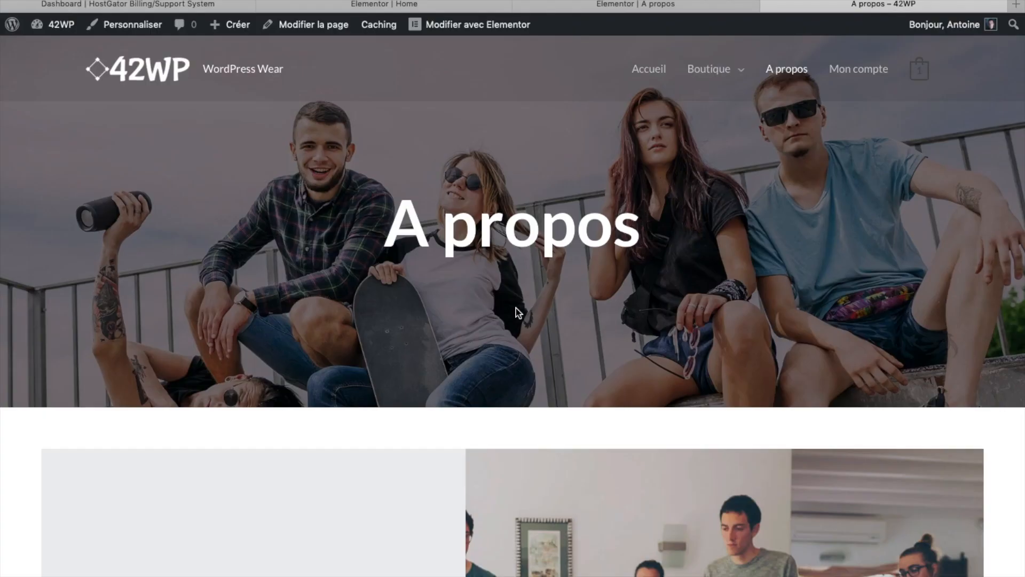
scroll(516, 308, down, 20)
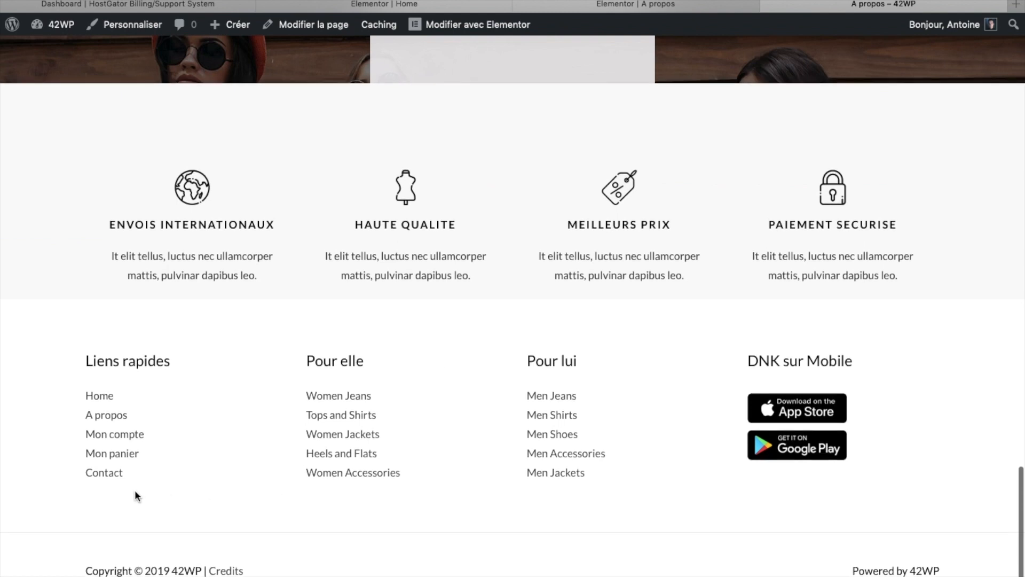
click(105, 477)
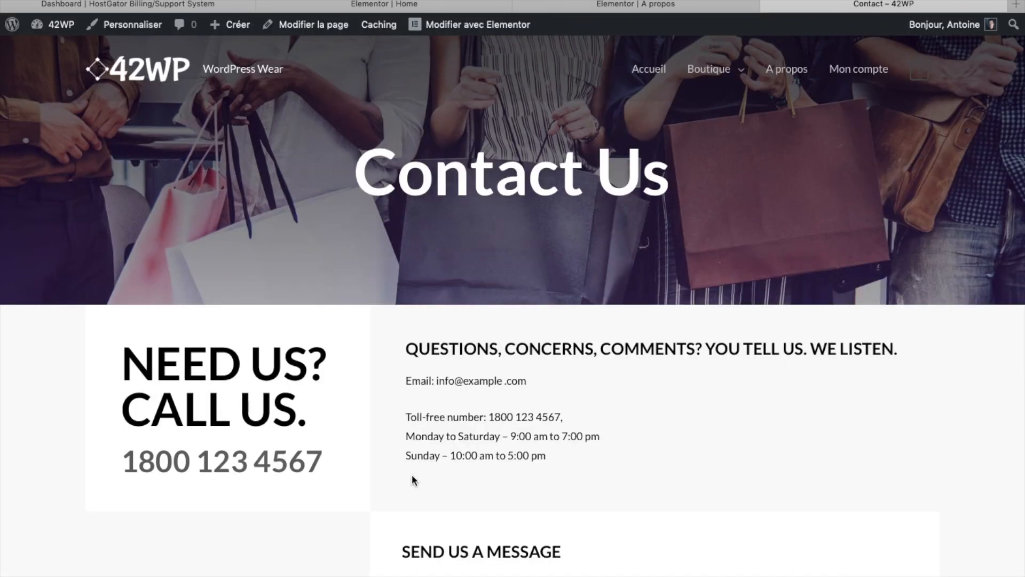
Edit the Contact page in Elementor, trimming the hero heading from 'Contact Us' to 'Contact'.
click(455, 37)
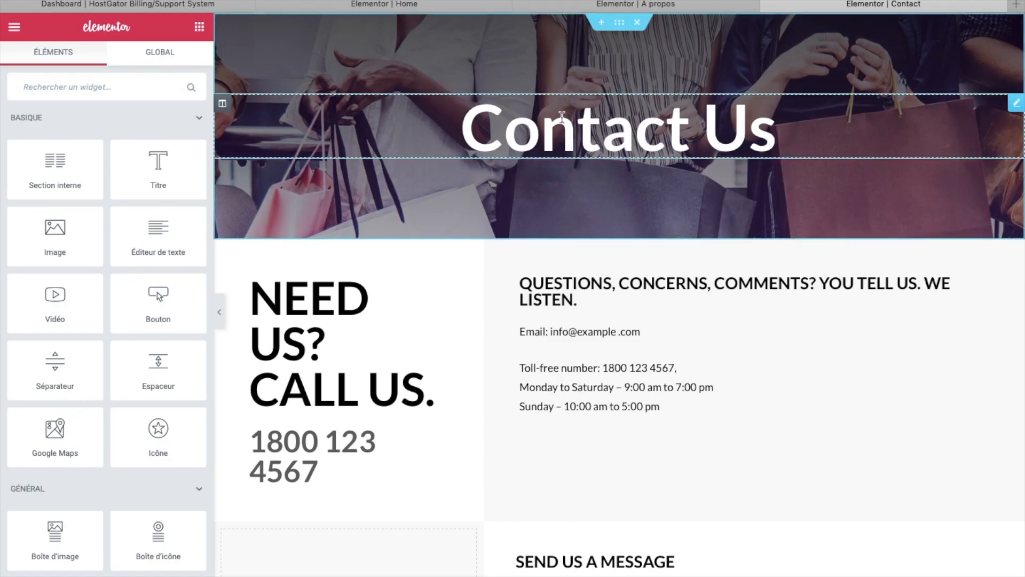
click(553, 135)
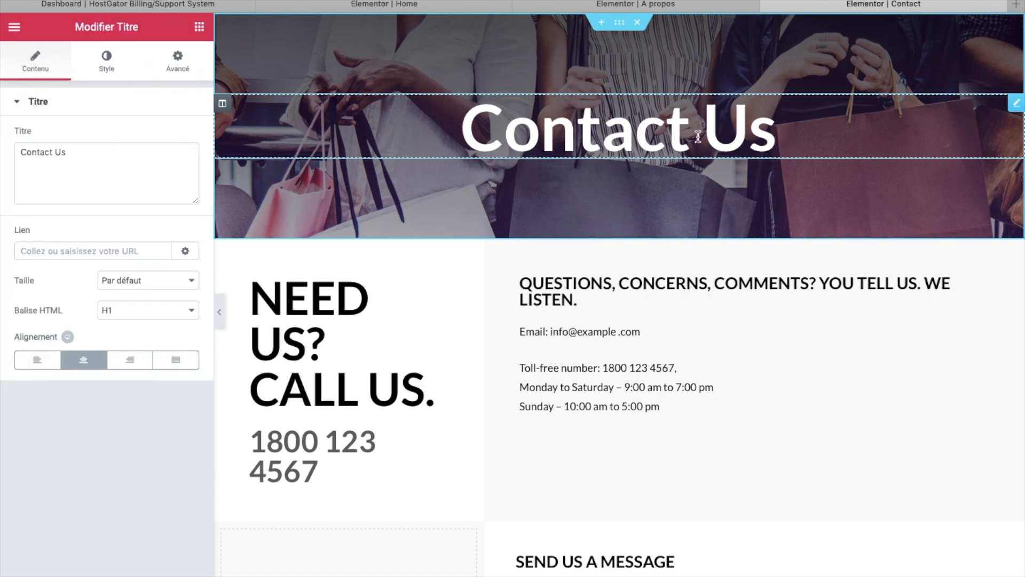
click(801, 131)
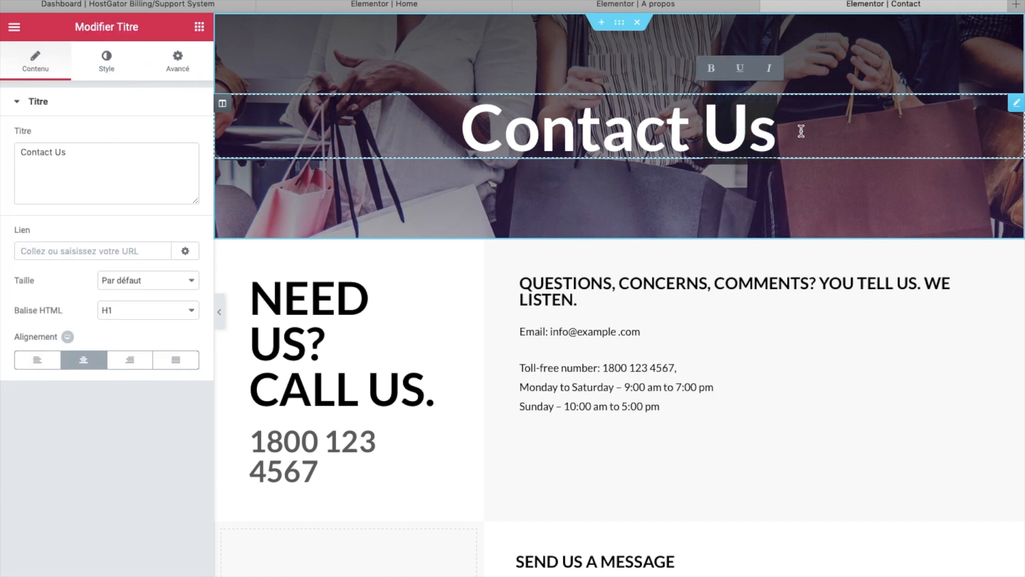
key(BackSpace)
key(BackSpace)
key(BackSpace)
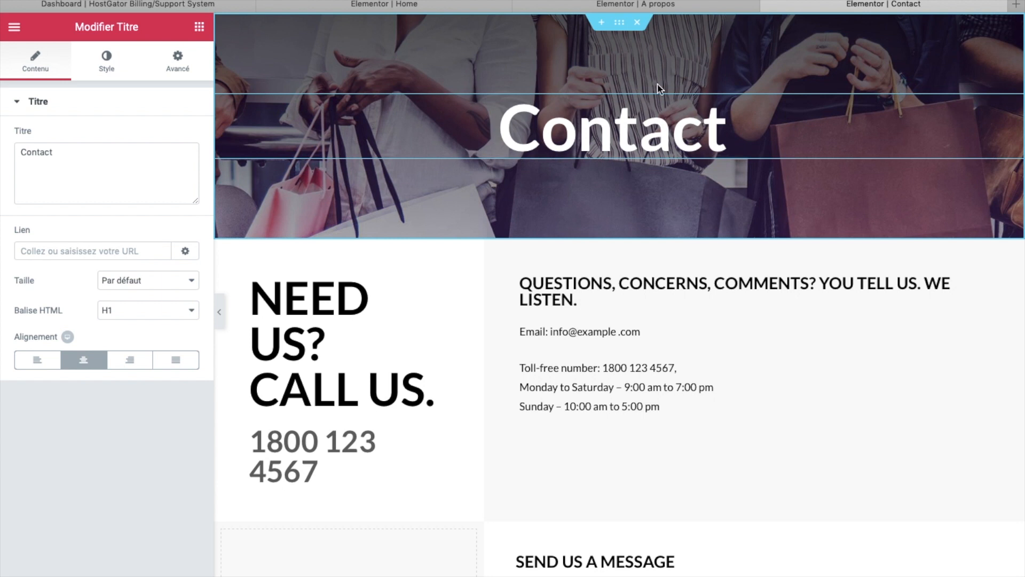
click(619, 22)
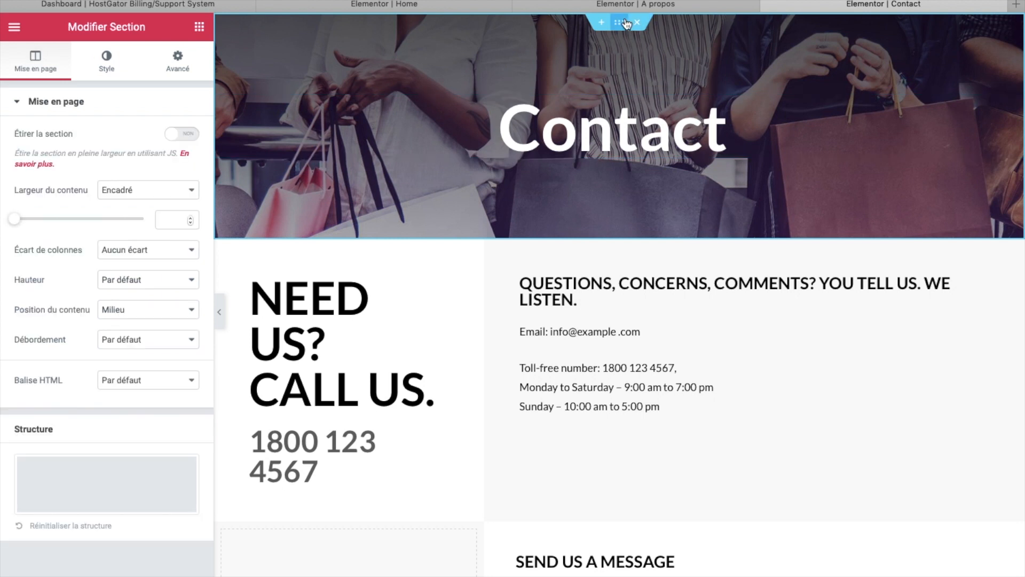
Set the hero section's background image to the group-in-sunglasses photo from the media library.
click(117, 75)
click(130, 291)
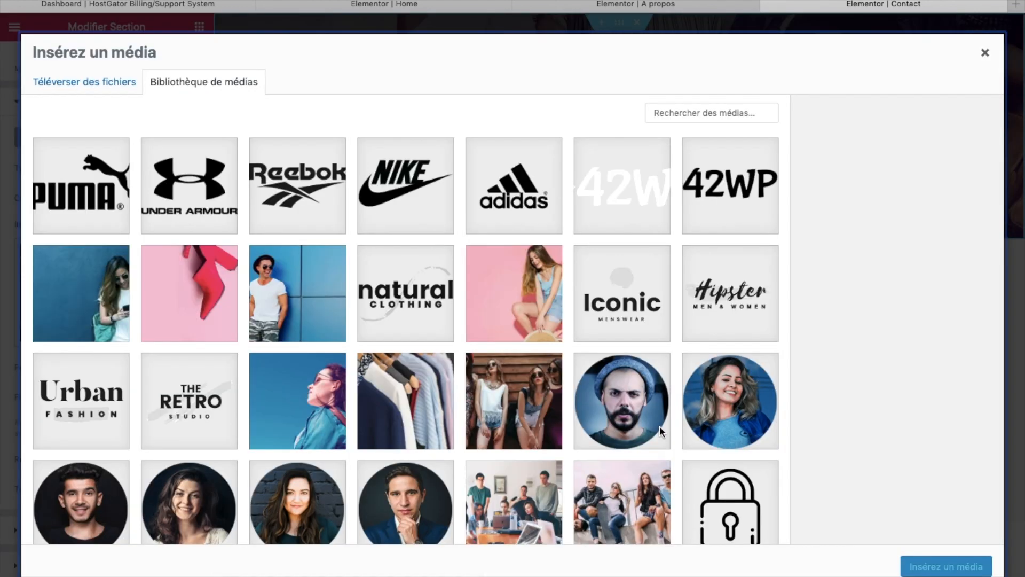
scroll(661, 430, down, 5)
scroll(661, 431, down, 10)
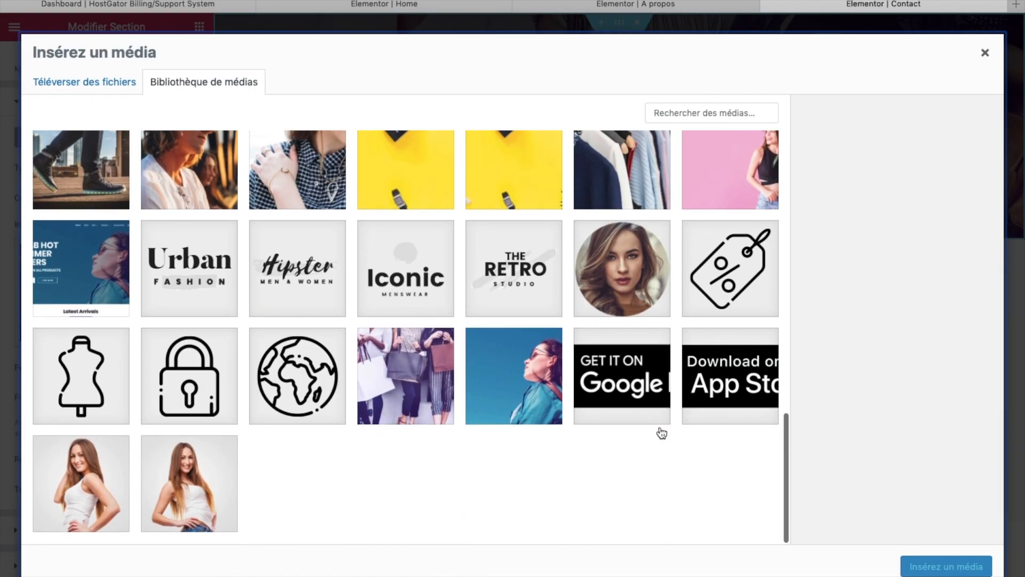
scroll(661, 430, down, 9)
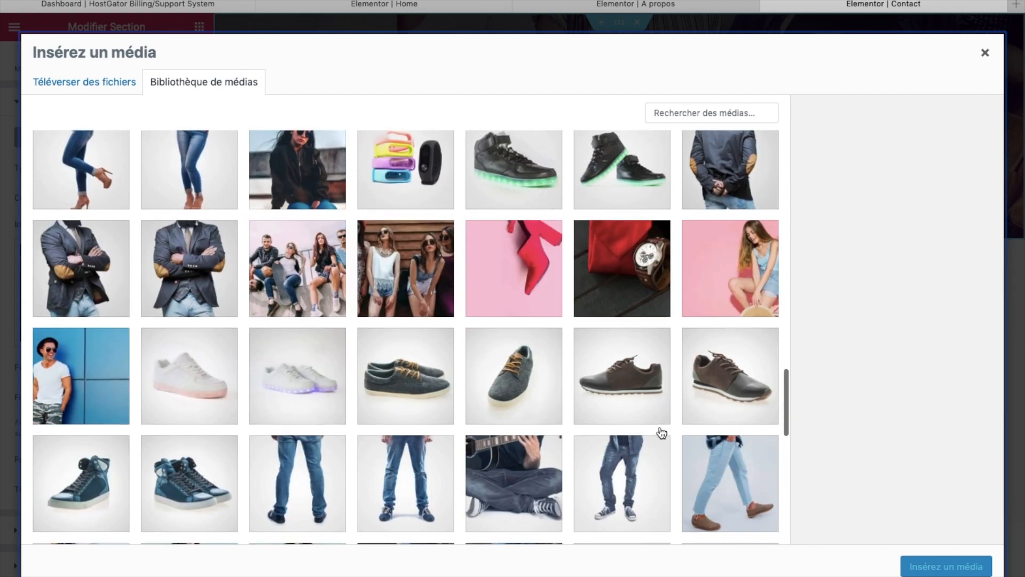
click(413, 252)
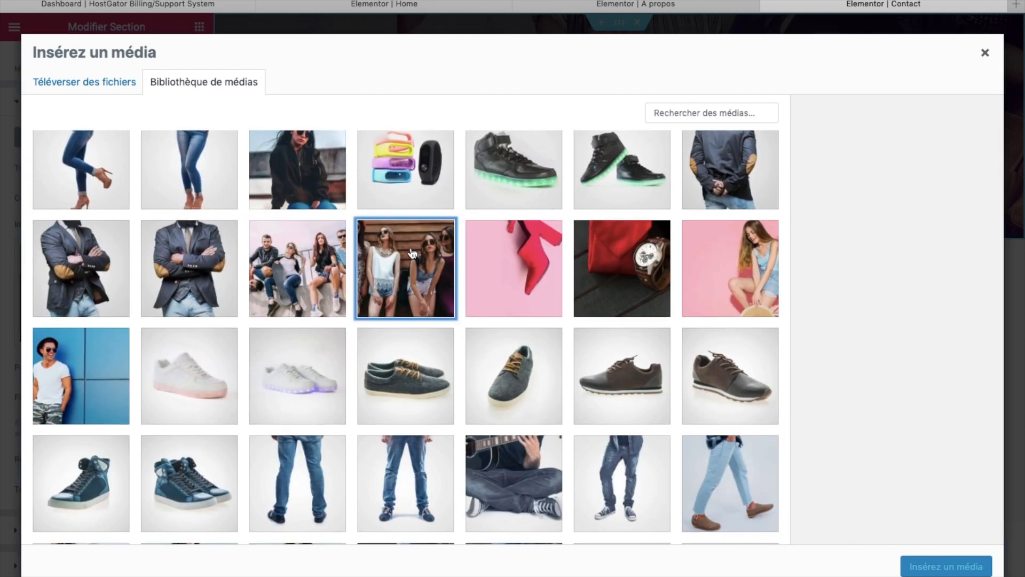
click(928, 564)
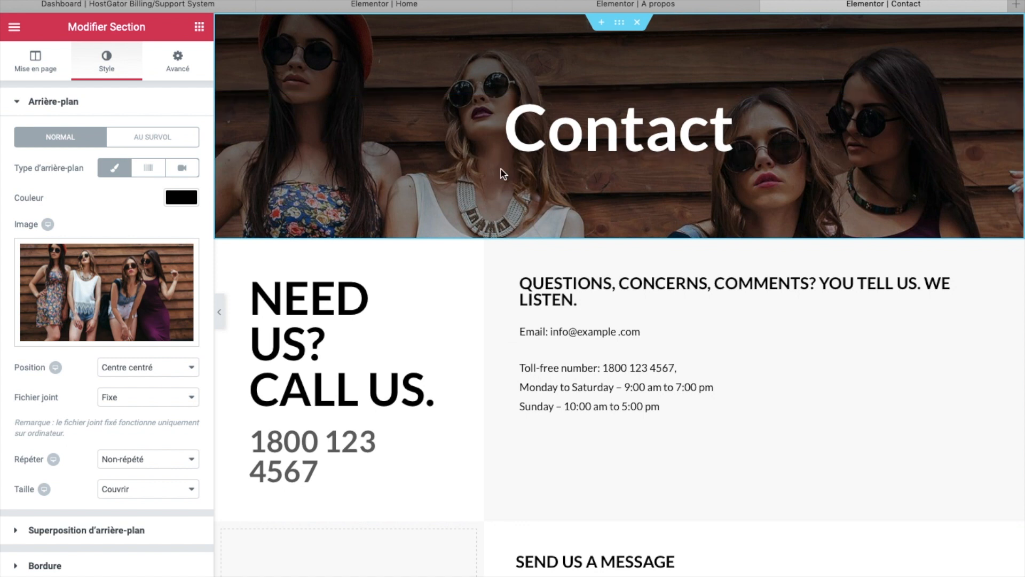
click(367, 370)
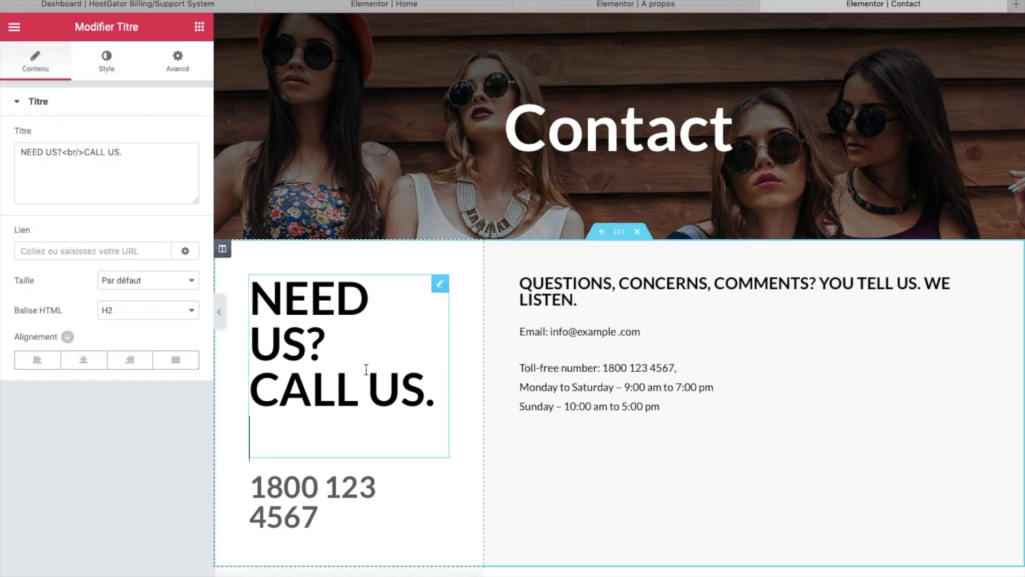
click(366, 401)
click(412, 398)
click(392, 322)
click(532, 386)
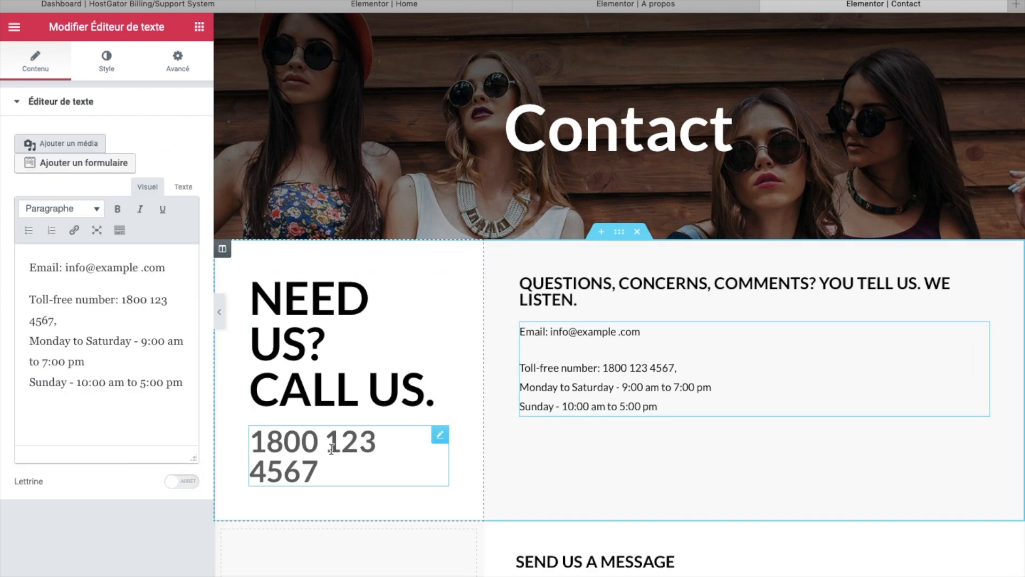
click(331, 448)
click(591, 406)
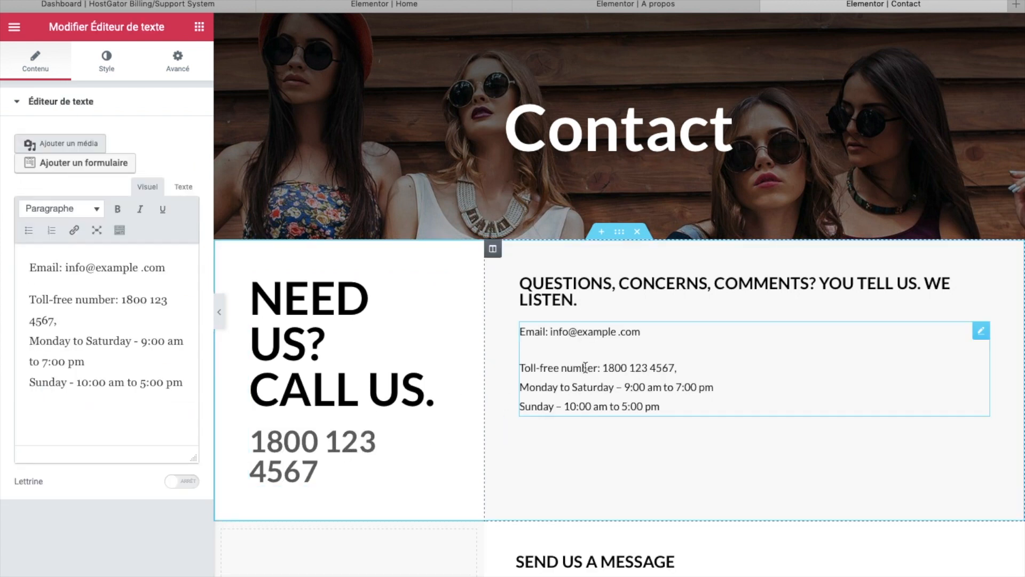
scroll(583, 298, down, 2)
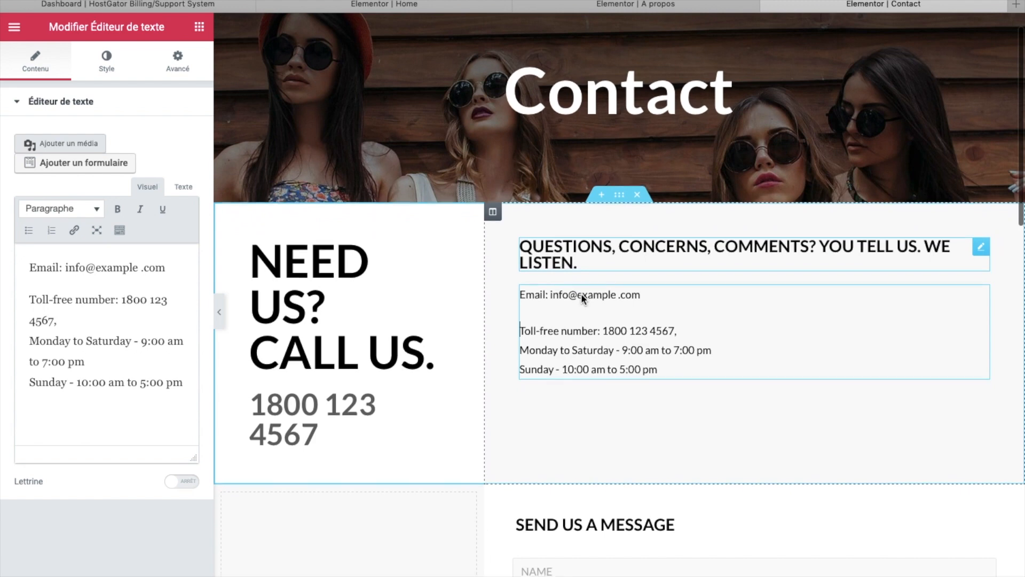
scroll(583, 298, down, 1)
scroll(569, 239, down, 6)
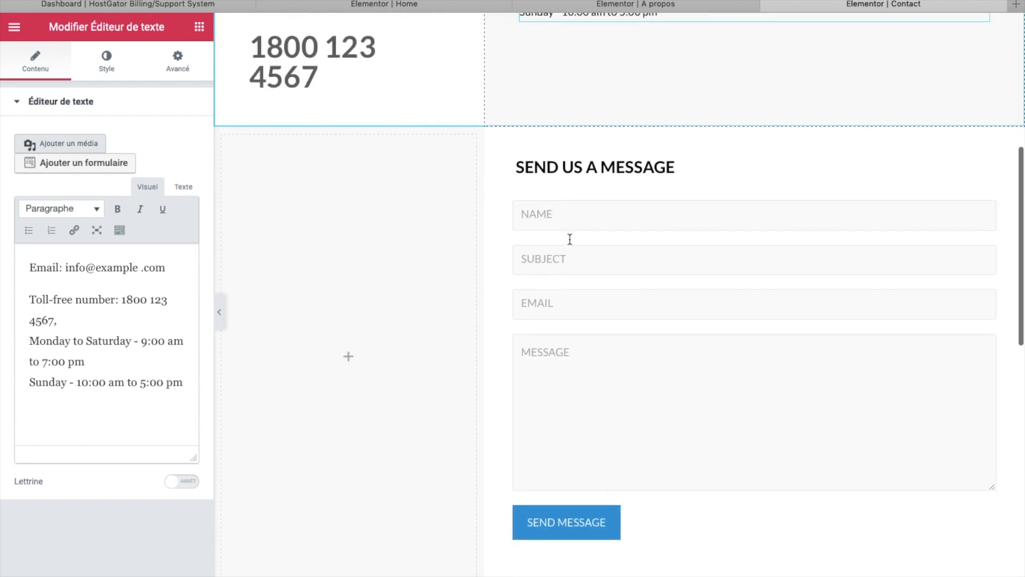
Replace 'SEND US A' in the form heading with 'VOTRE' and select the form block.
drag(597, 167, 506, 160)
text(VOTRE)
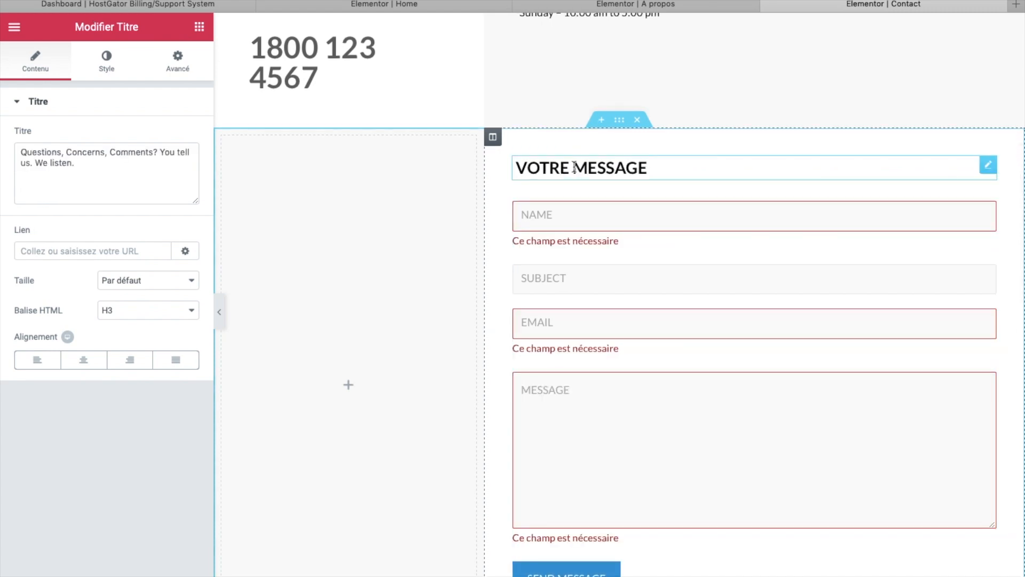
click(555, 379)
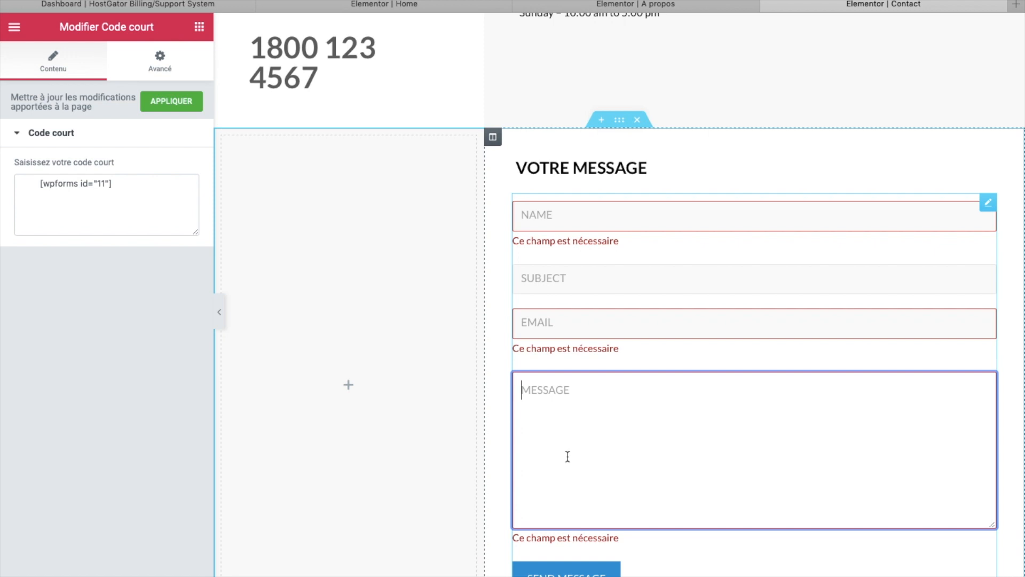
Exit Elementor to the WordPress editor, confirming Leave Page, and open WPForms' Tous les formulaires.
click(15, 28)
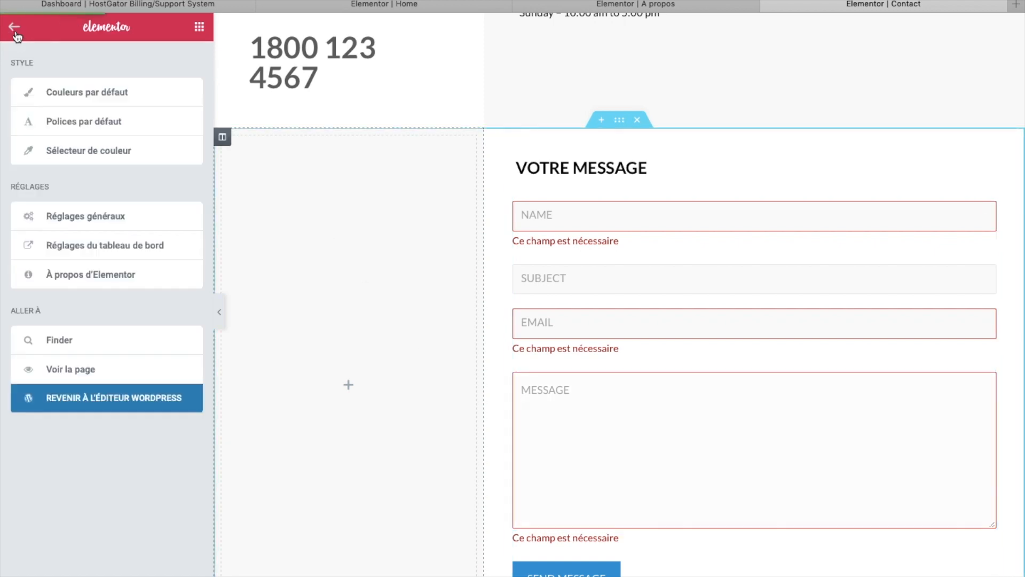
click(92, 402)
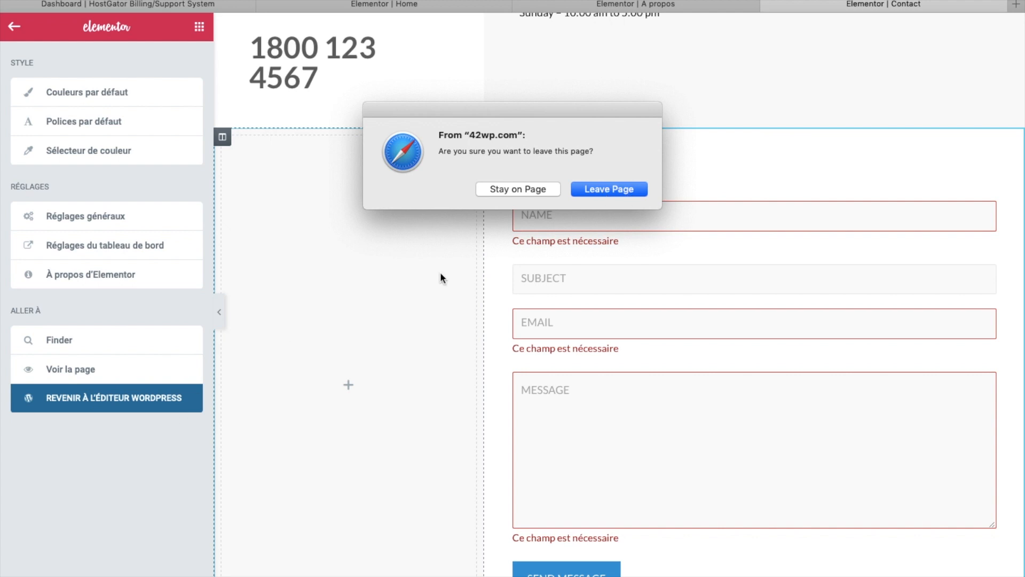
click(607, 190)
mouse_move(53, 300)
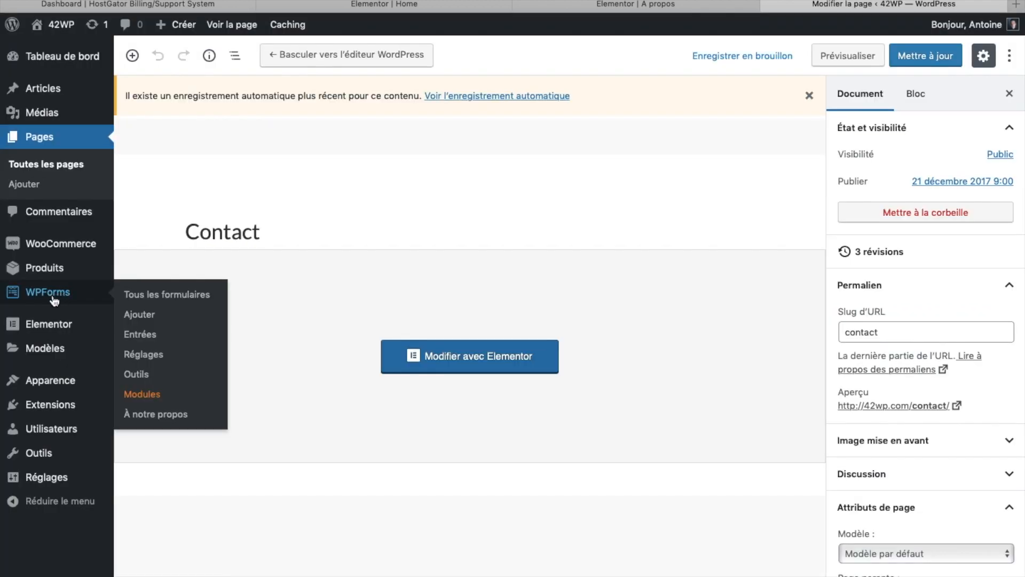
click(54, 299)
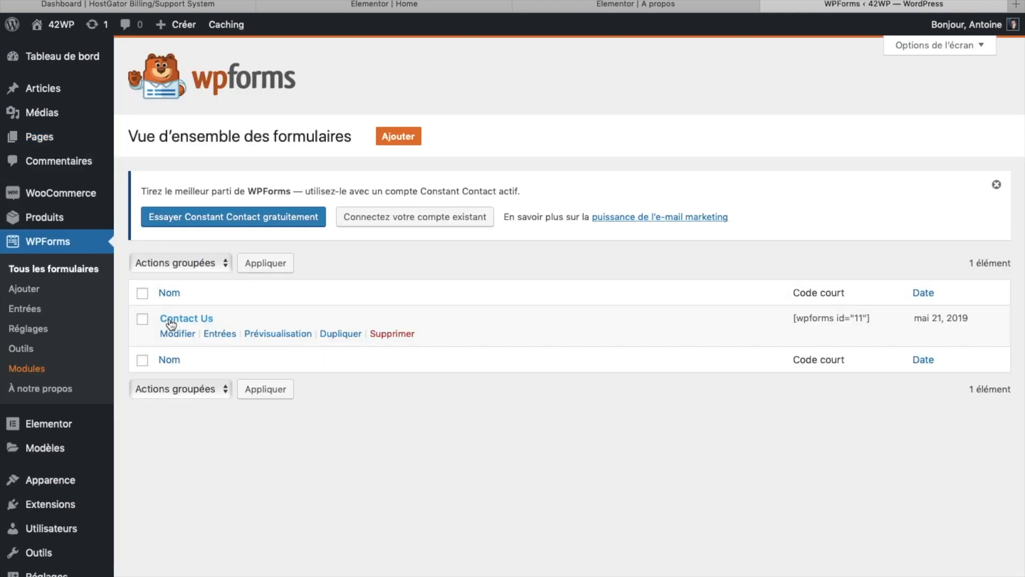
Apply the Formulaire de contact simple template to the Contact Us form and save it.
click(171, 320)
click(31, 112)
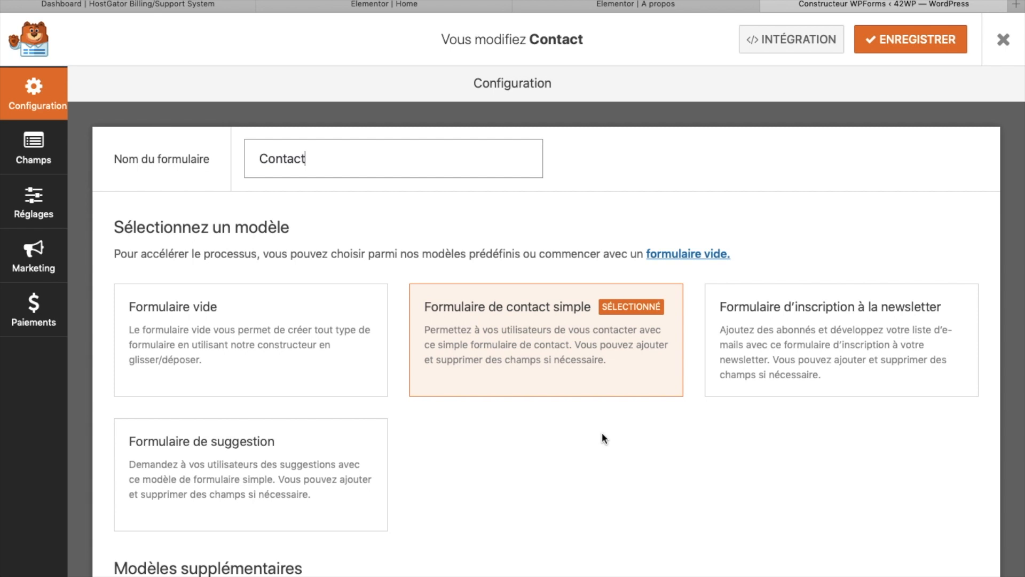
mouse_move(533, 320)
click(532, 348)
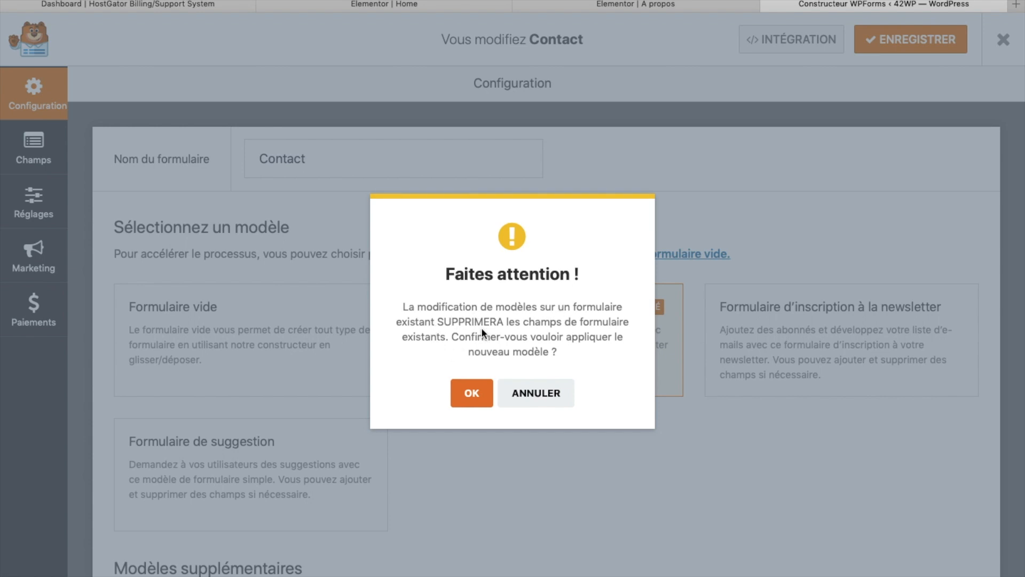
click(470, 402)
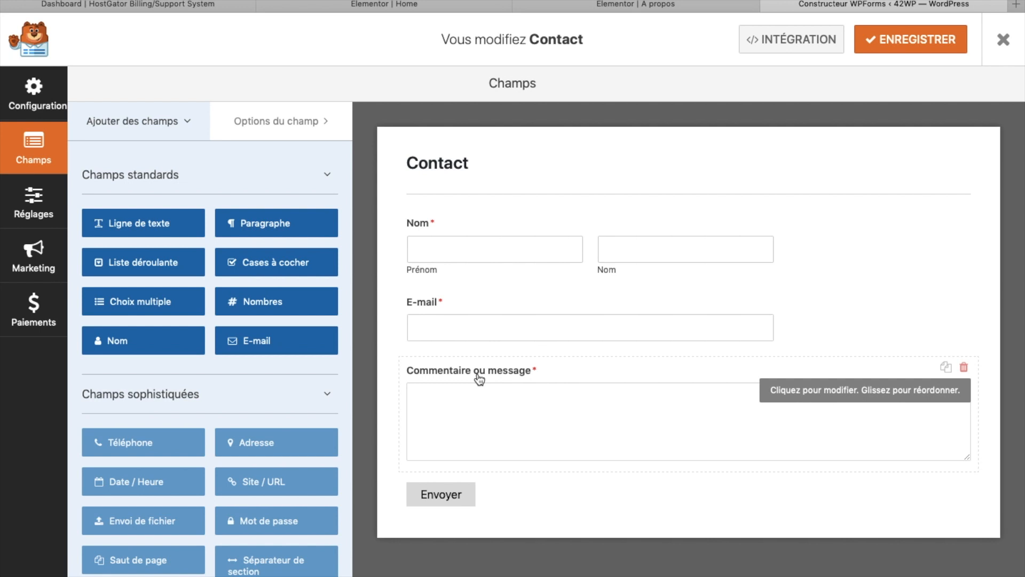
click(455, 421)
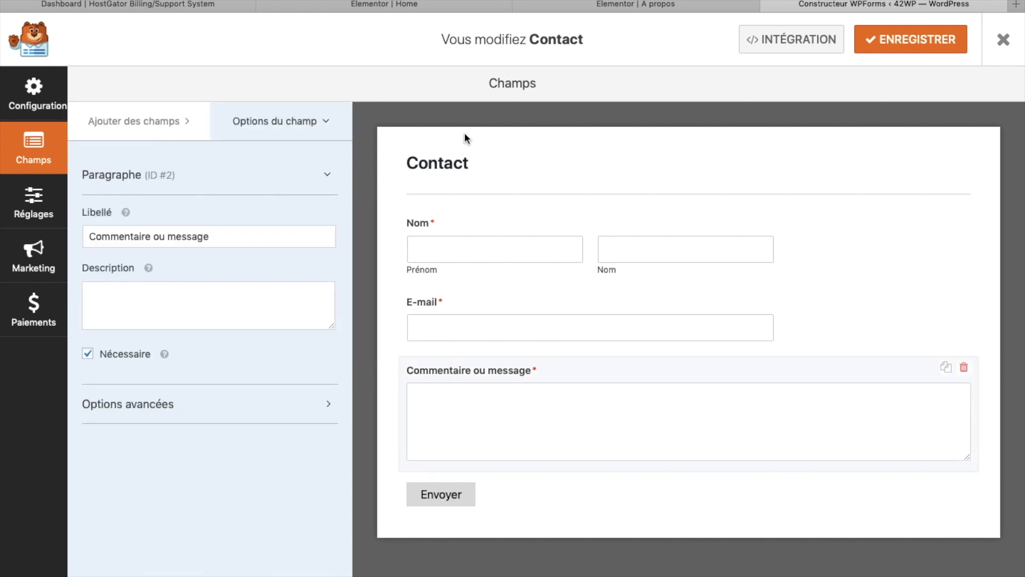
click(944, 41)
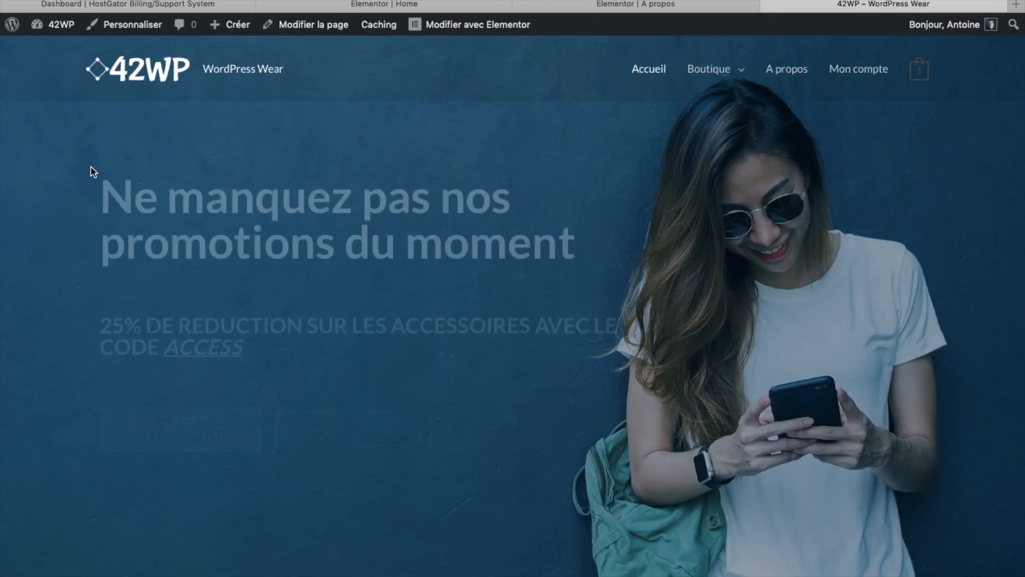
Open the Contact page from the footer and scroll down to its French name, e-mail and message form.
scroll(91, 166, down, 20)
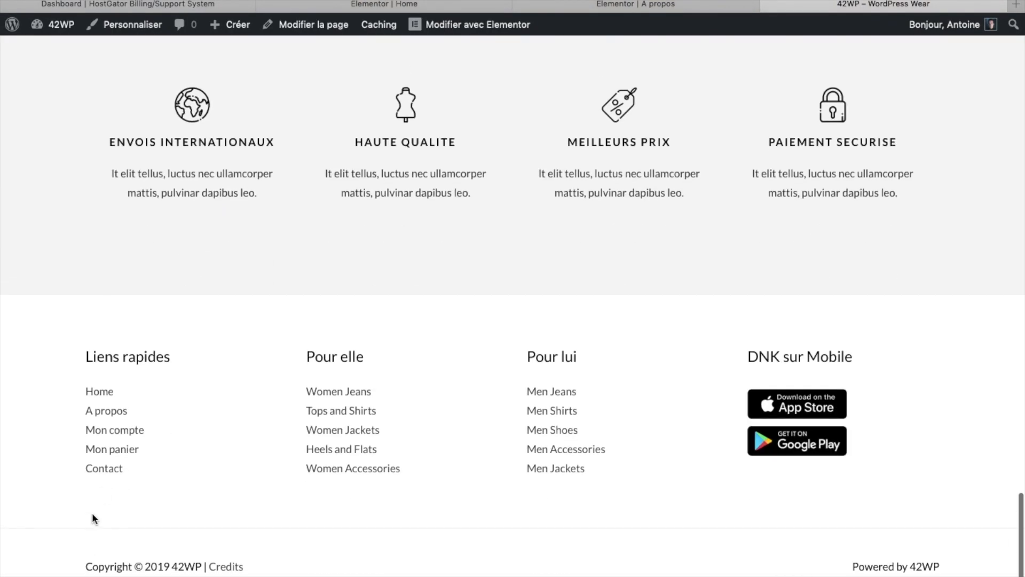
click(102, 477)
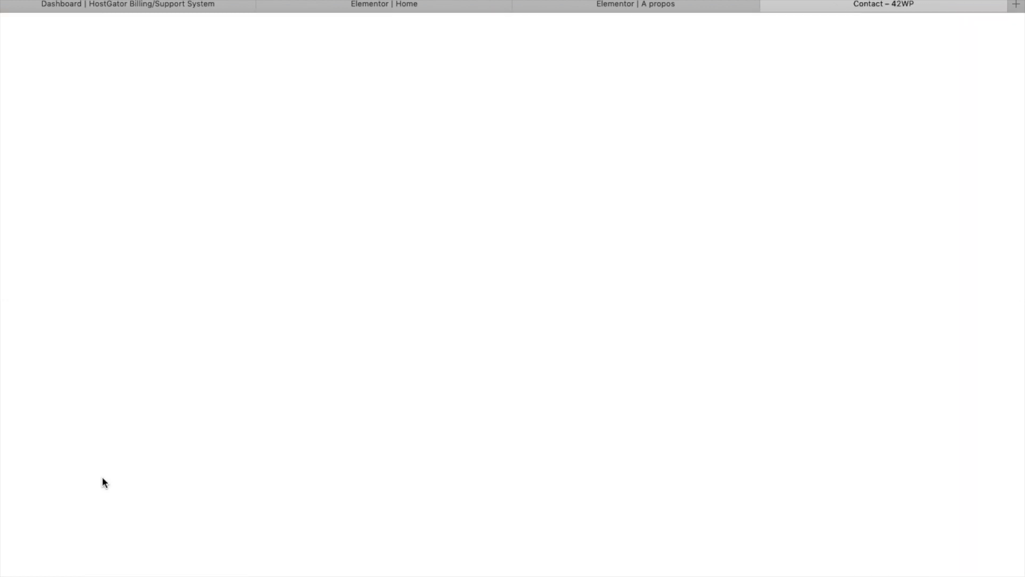
scroll(102, 478, down, 7)
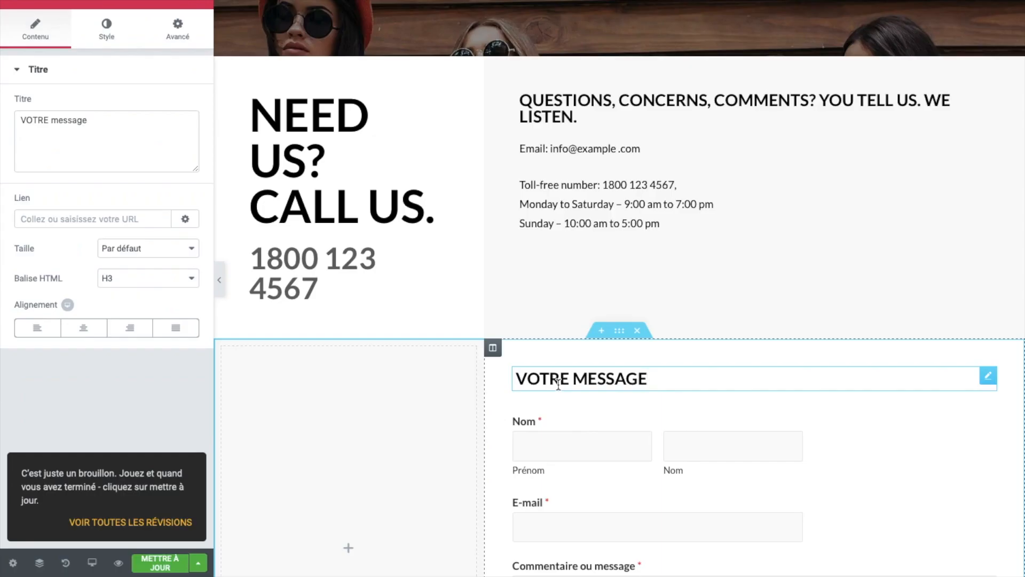
scroll(238, 481, down, 3)
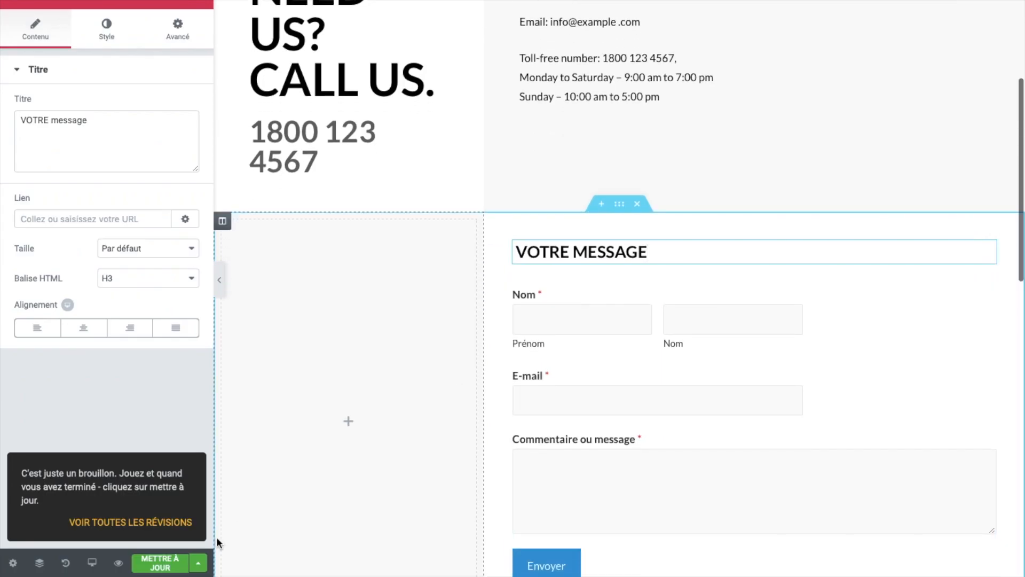
Save the Contact page changes with METTRE À JOUR and preview the live 42WP home page.
click(159, 565)
scroll(359, 299, down, 1)
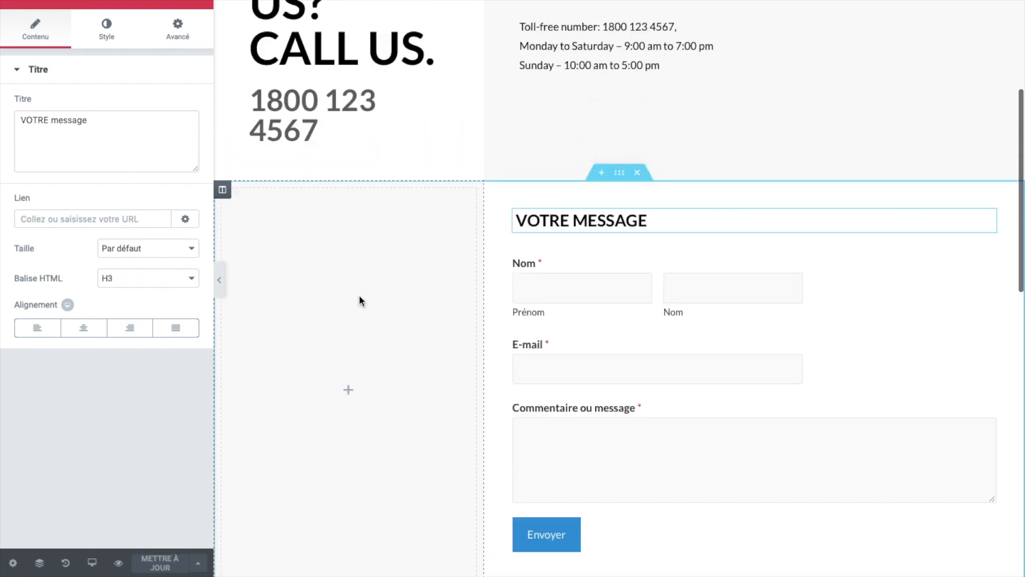
scroll(359, 301, up, 5)
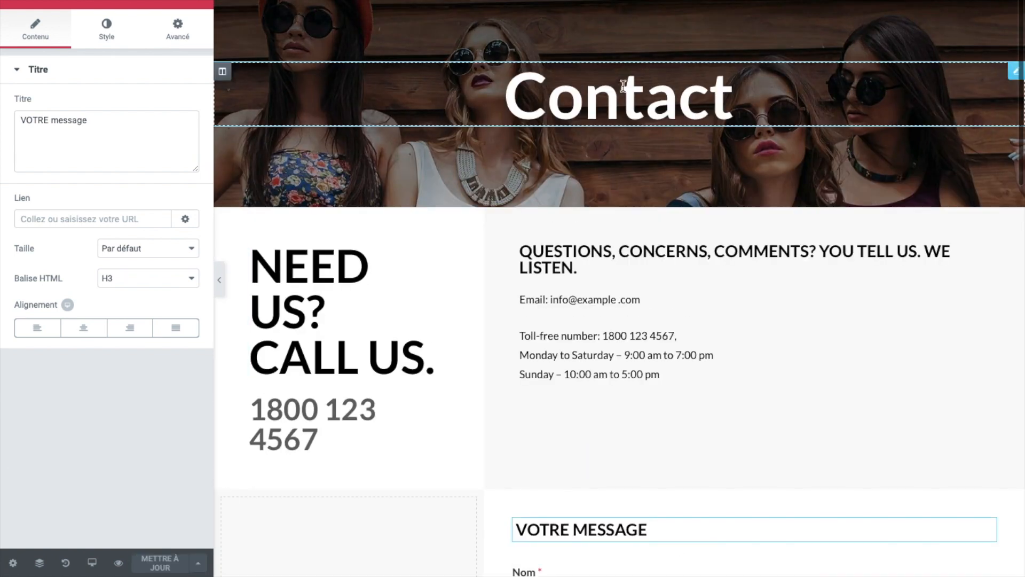
click(119, 564)
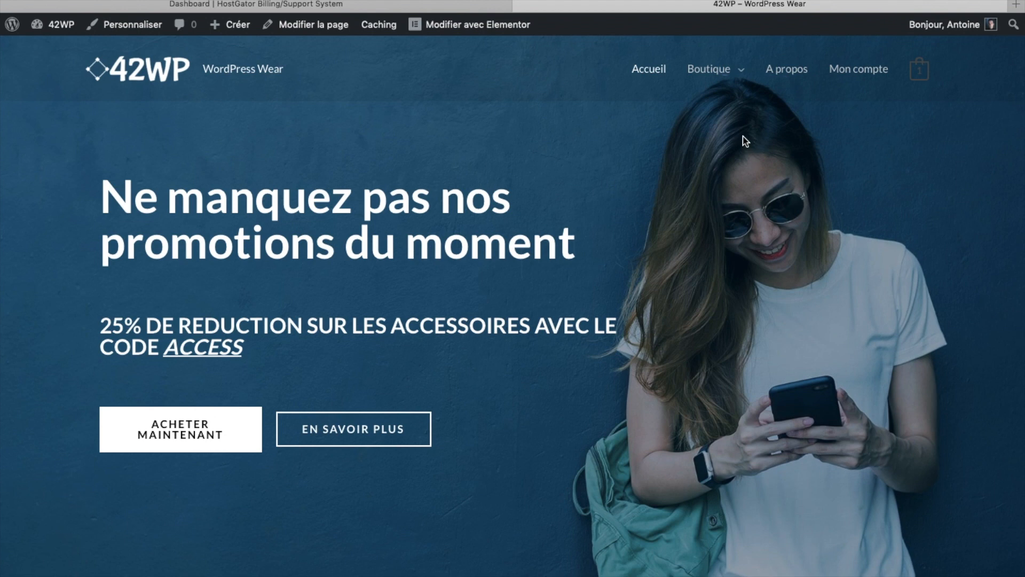
Go to the Boutique page showing products 1–12 of 32.
mouse_move(715, 77)
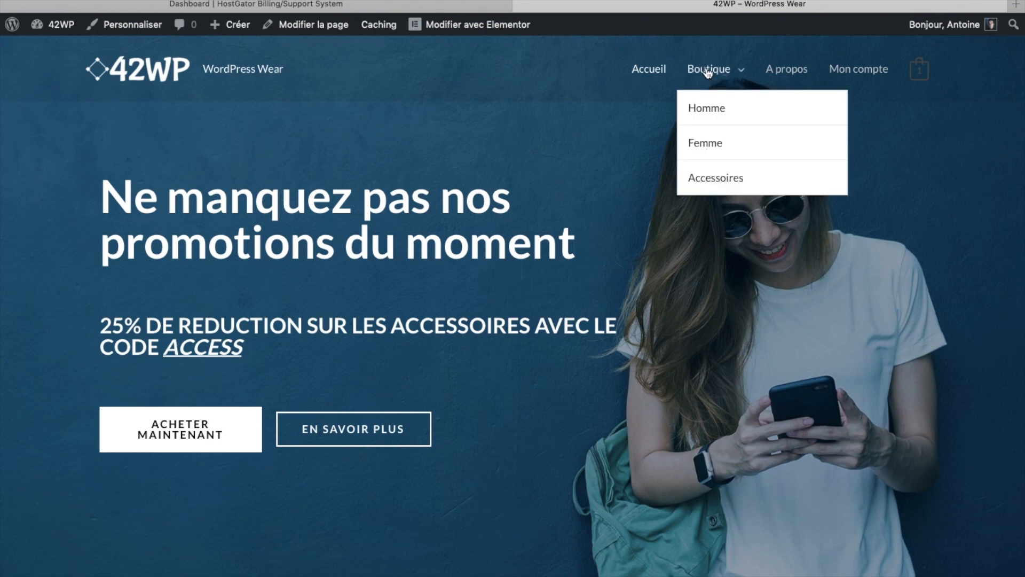
click(708, 69)
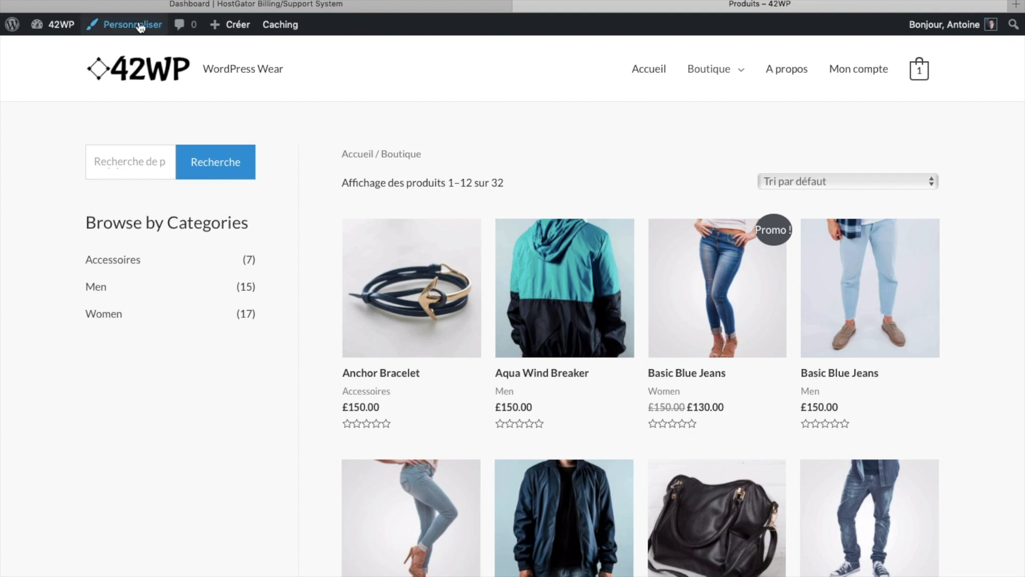
mouse_move(53, 25)
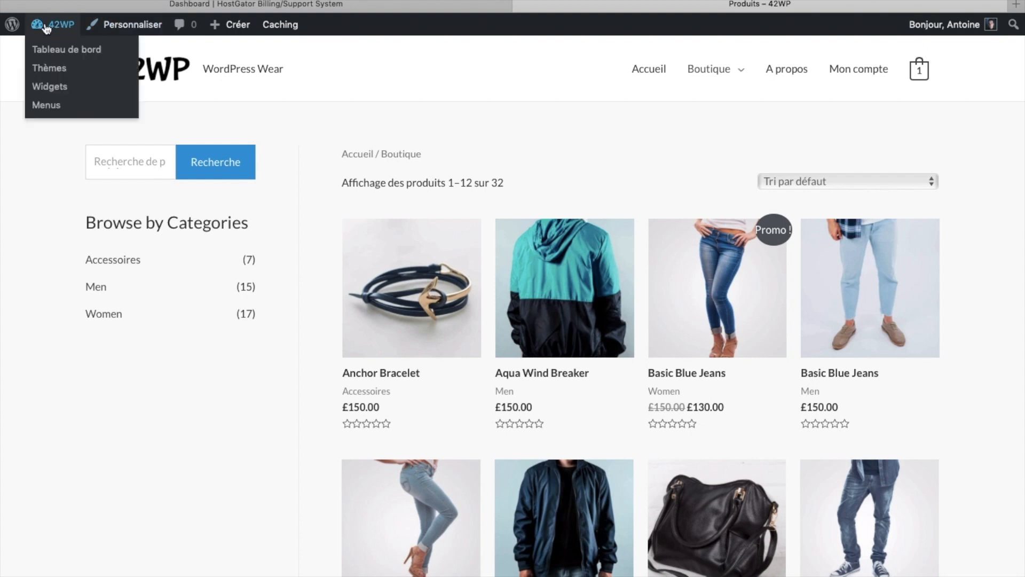
Inspect the Colonne latérale WooCommerce widgets, including the Rechercher un produit widget.
click(56, 90)
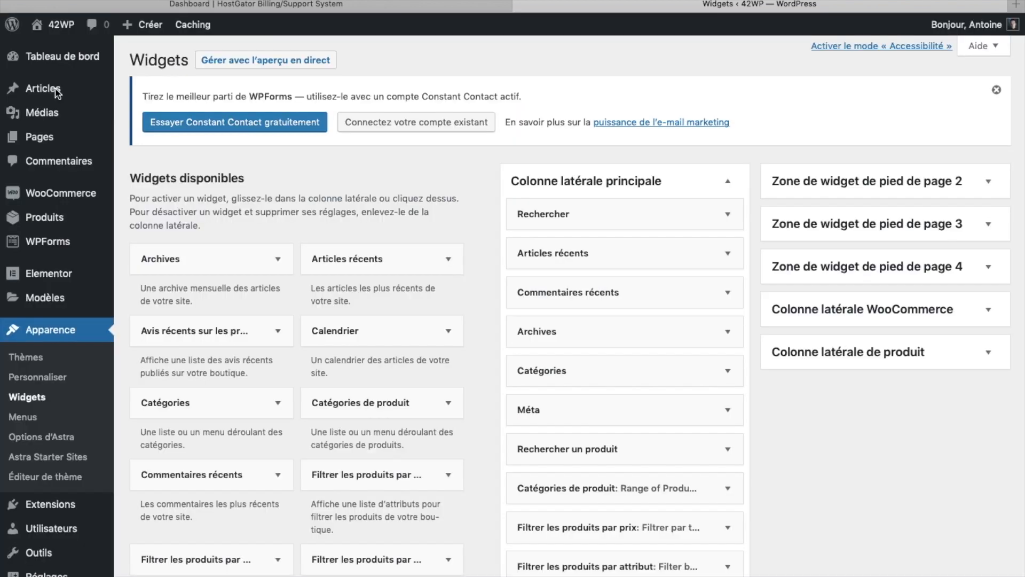
scroll(56, 88, down, 2)
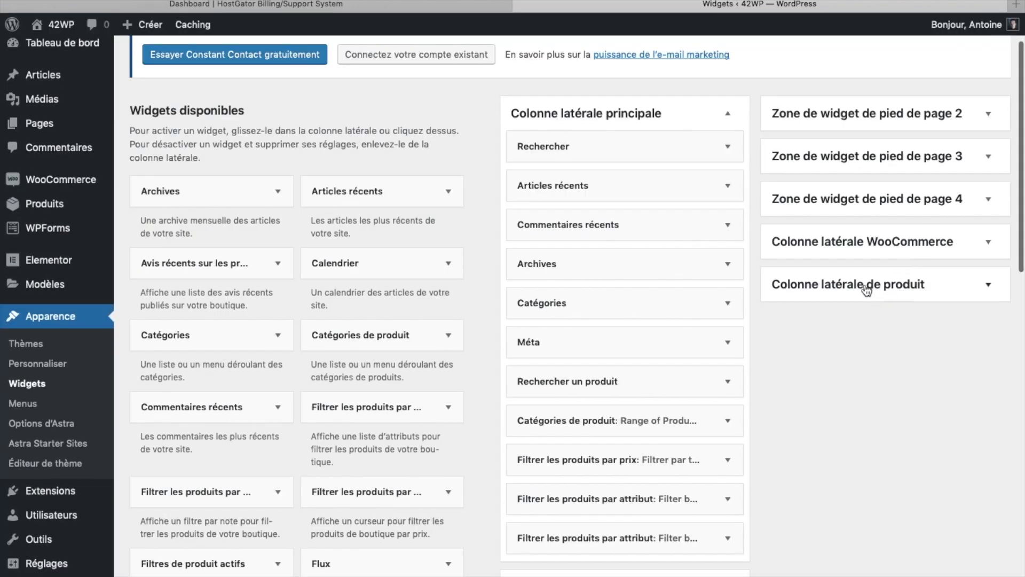
click(893, 254)
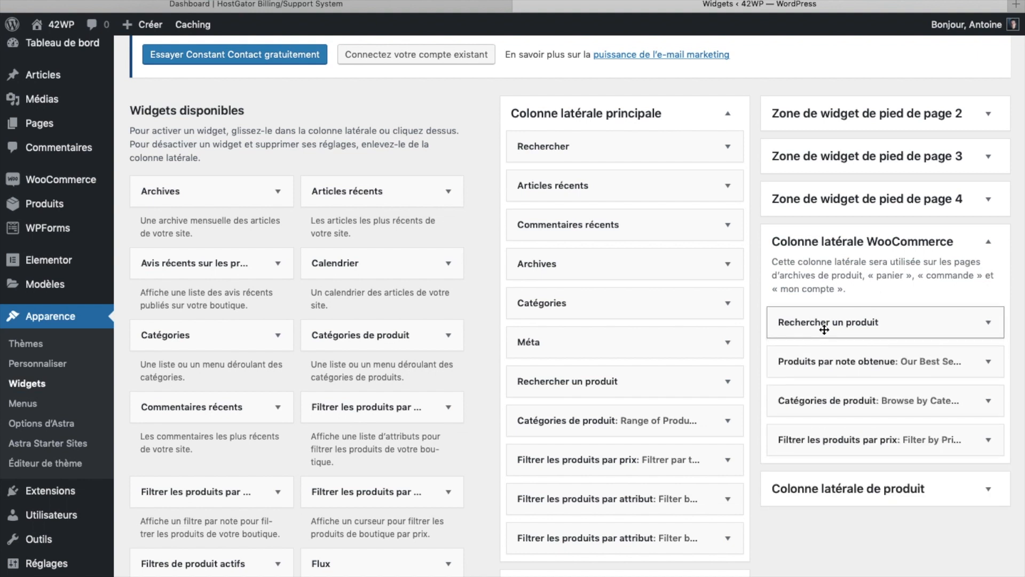
click(846, 330)
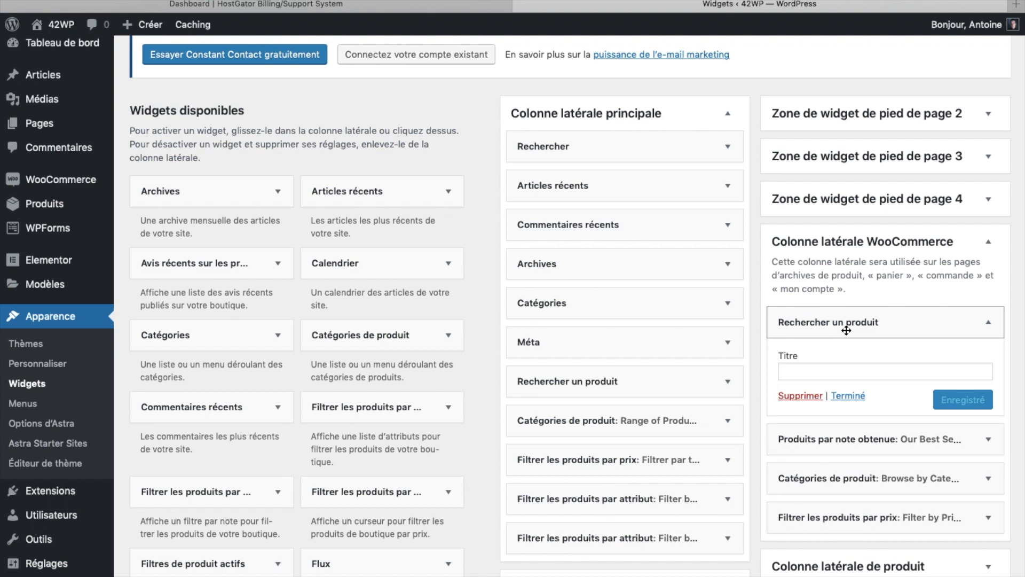
click(847, 328)
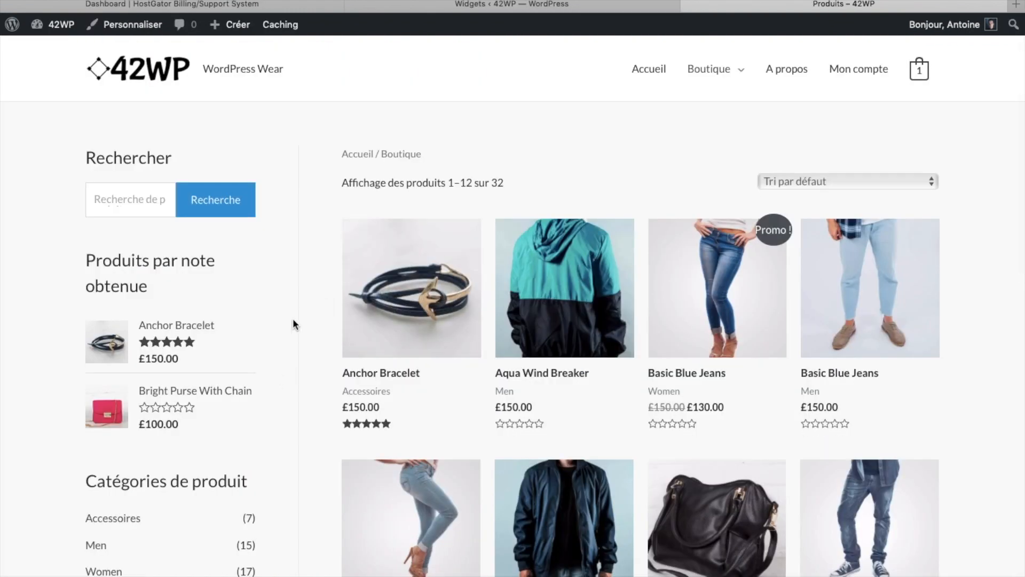
Browse the shop listing and open the Aqua Wind Breaker product page.
scroll(241, 315, down, 3)
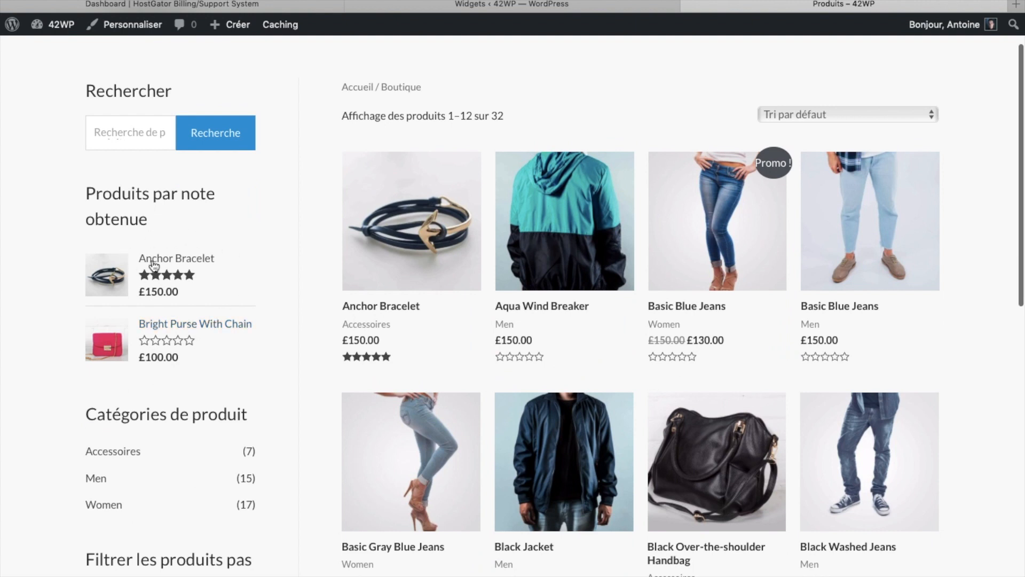
scroll(153, 266, down, 5)
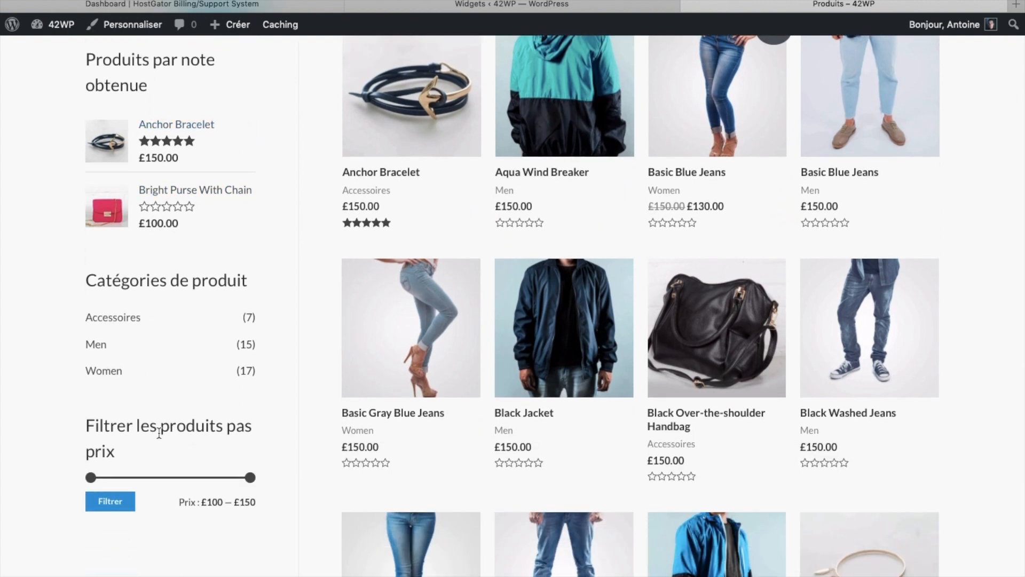
scroll(158, 432, up, 4)
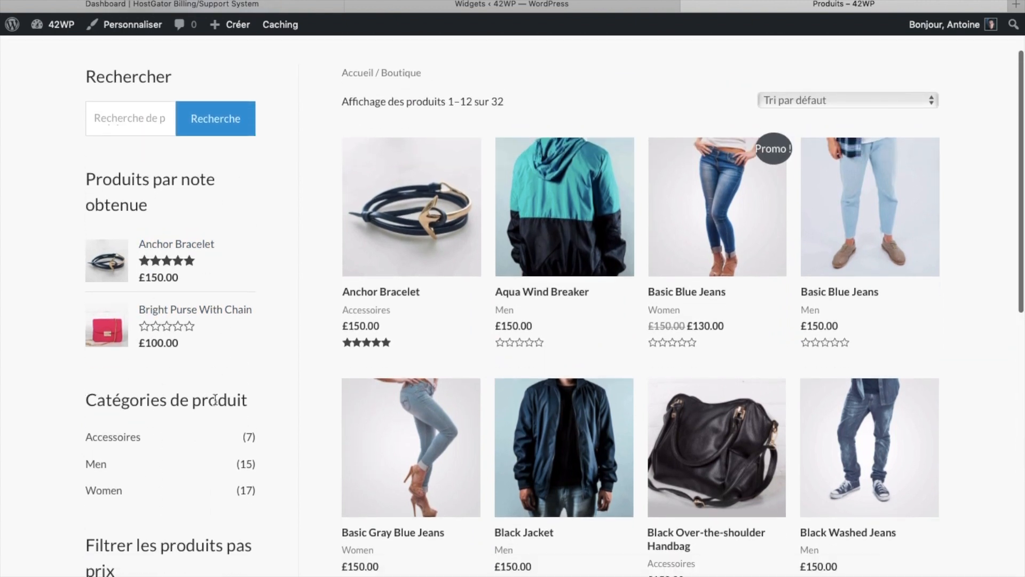
scroll(215, 459, down, 5)
scroll(216, 460, up, 5)
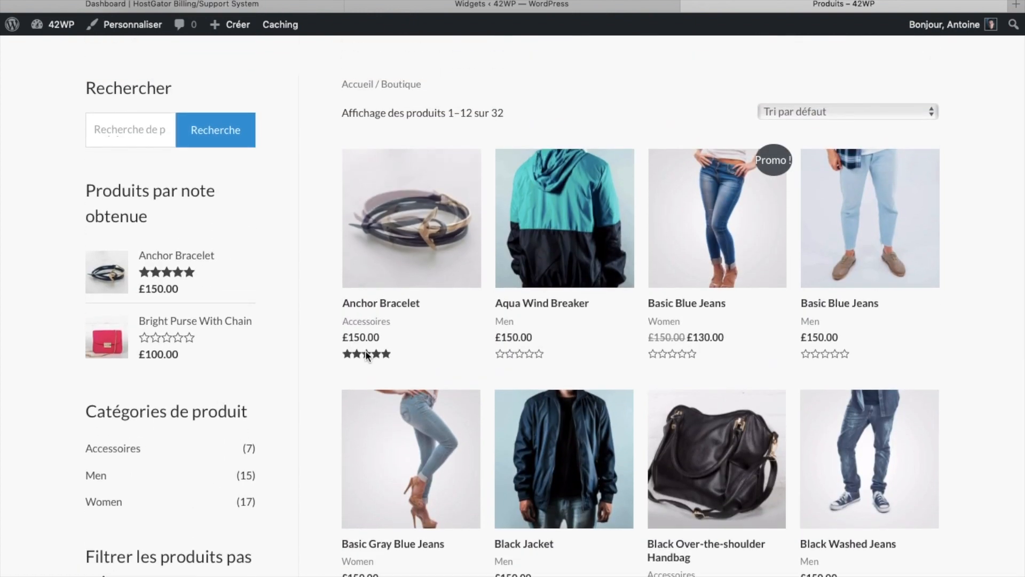
click(534, 309)
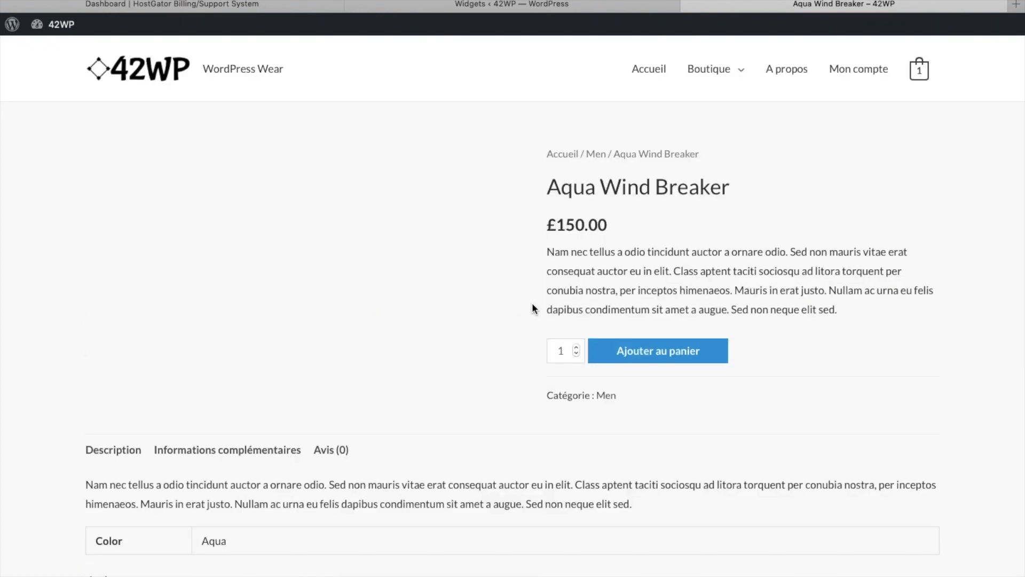
Submit a five-star review reading 'Test!' from the Avis tab.
scroll(533, 306, down, 10)
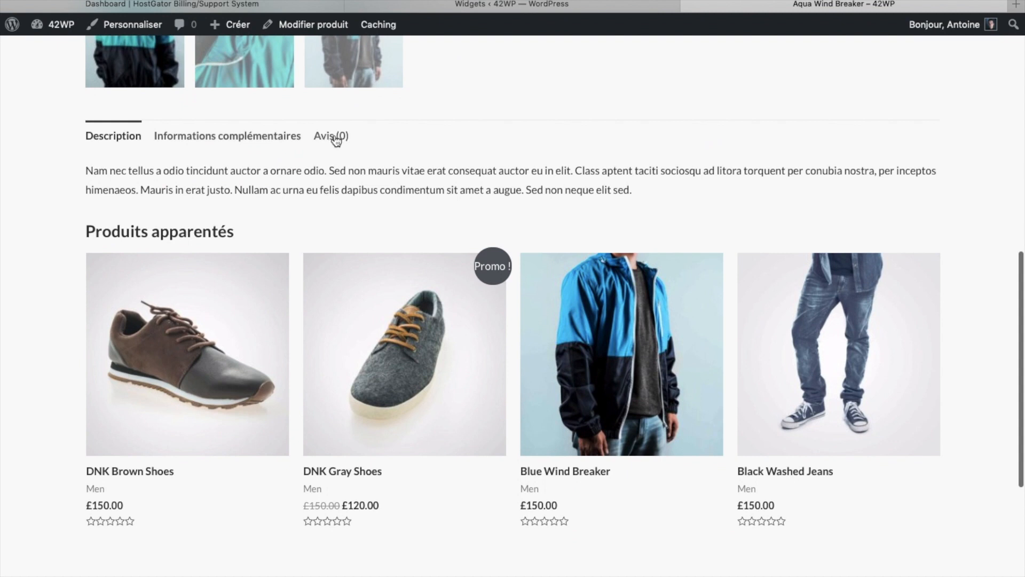
click(337, 140)
text(Te)
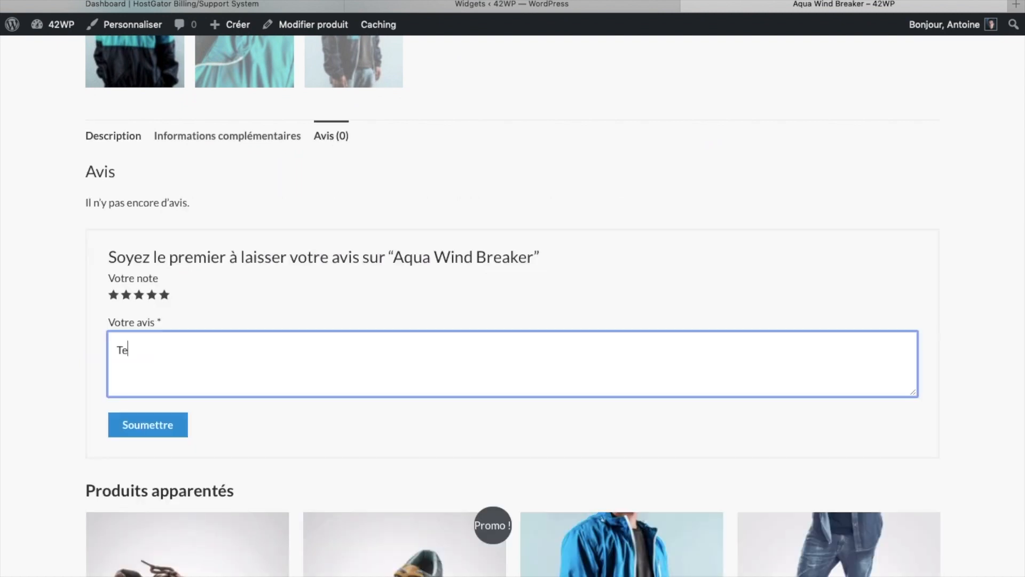
text(st!)
click(154, 437)
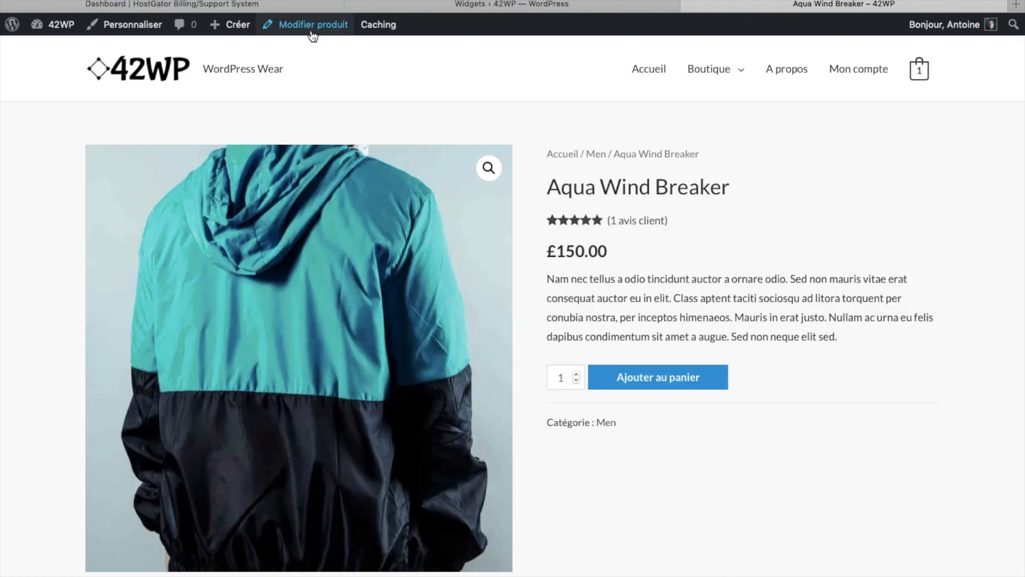
Change Aqua Wind Breaker's regular price from £150 to £90, then return to Boutique.
click(312, 33)
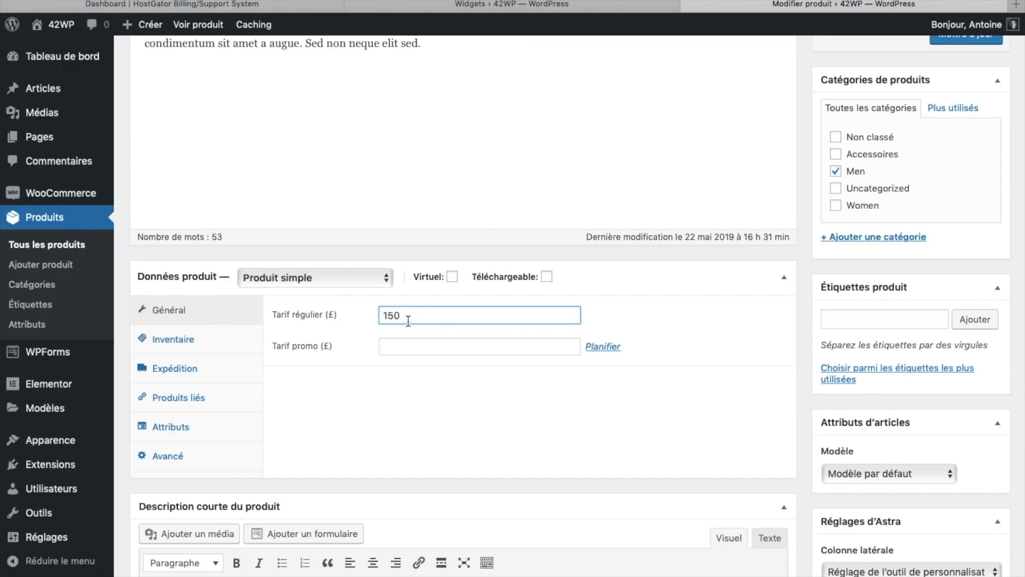
key(BackSpace)
key(BackSpace)
key(BackSpace)
text(çà)
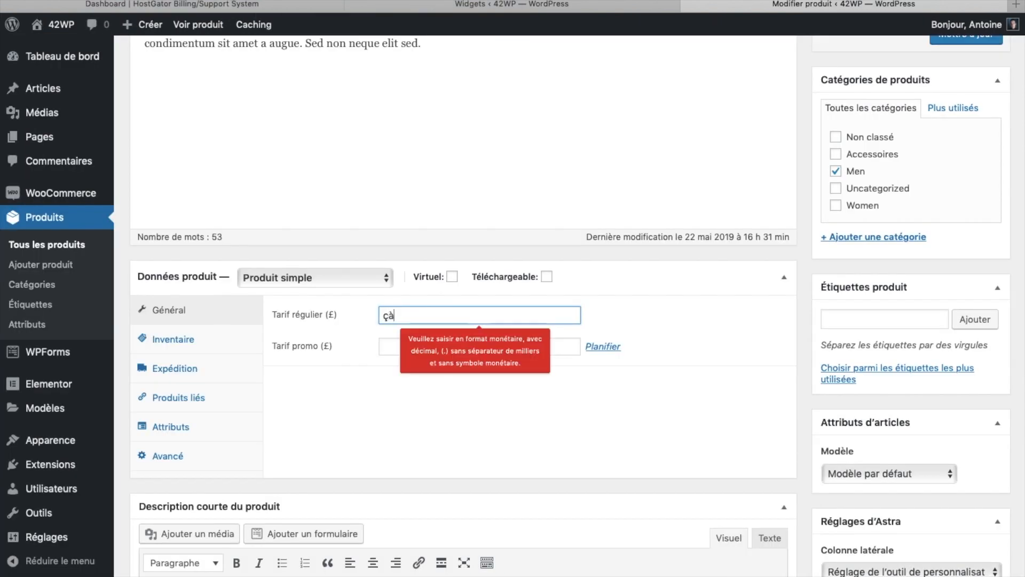
key(BackSpace)
key(BackSpace)
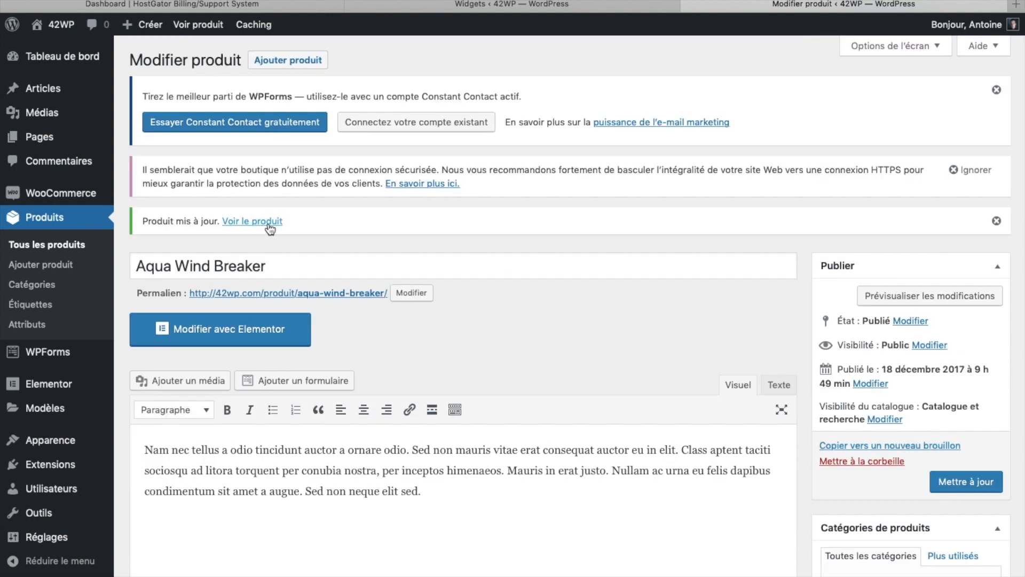
click(268, 222)
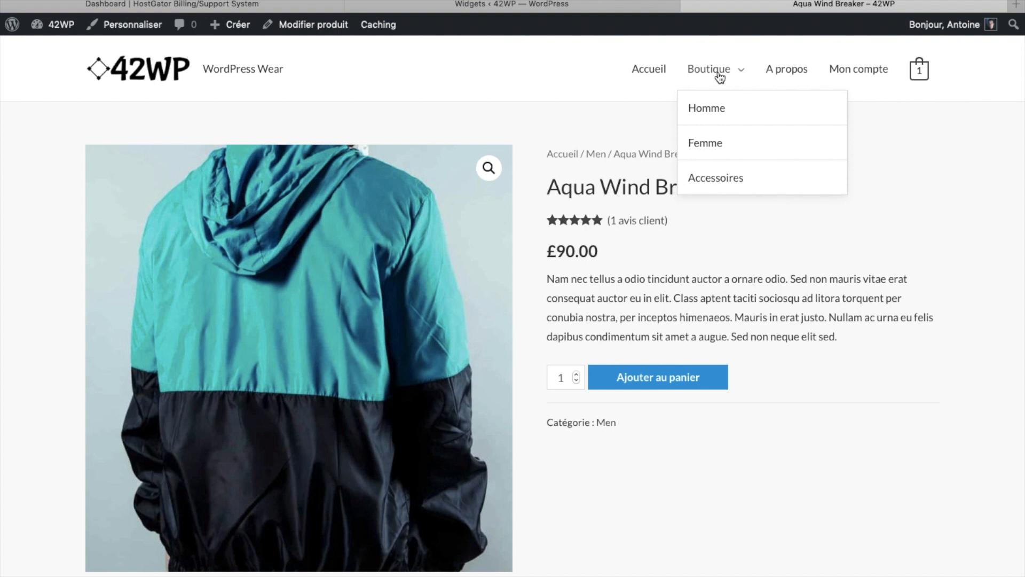
click(720, 77)
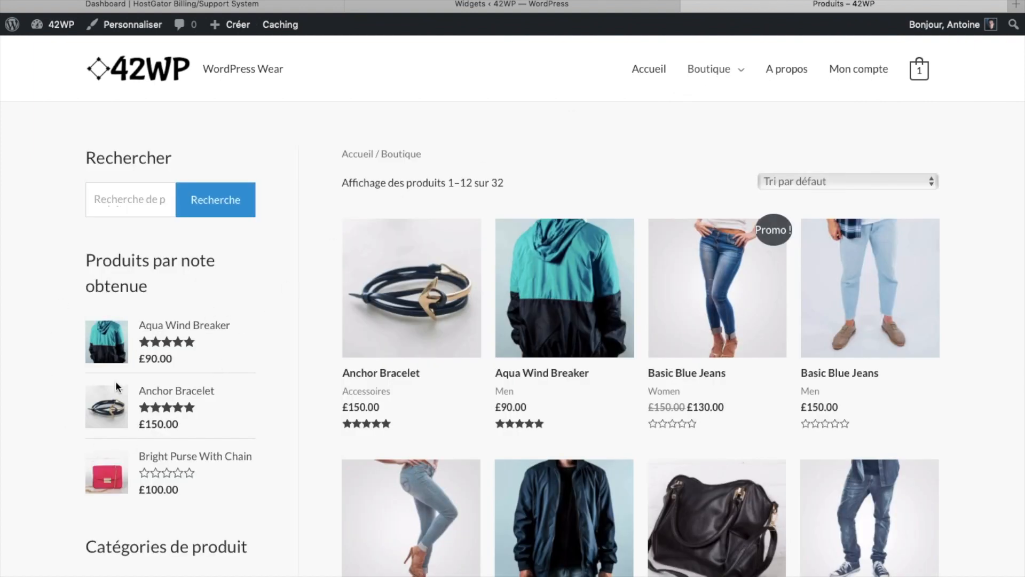
Narrow the shop's price filter range down to £90 and apply it.
scroll(194, 241, down, 3)
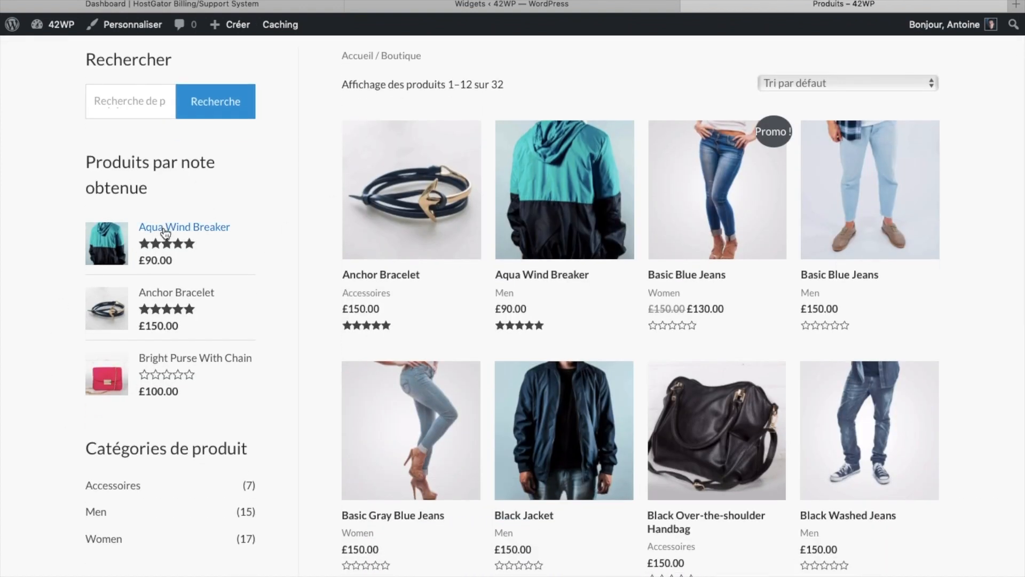
scroll(162, 246, down, 5)
scroll(195, 396, up, 5)
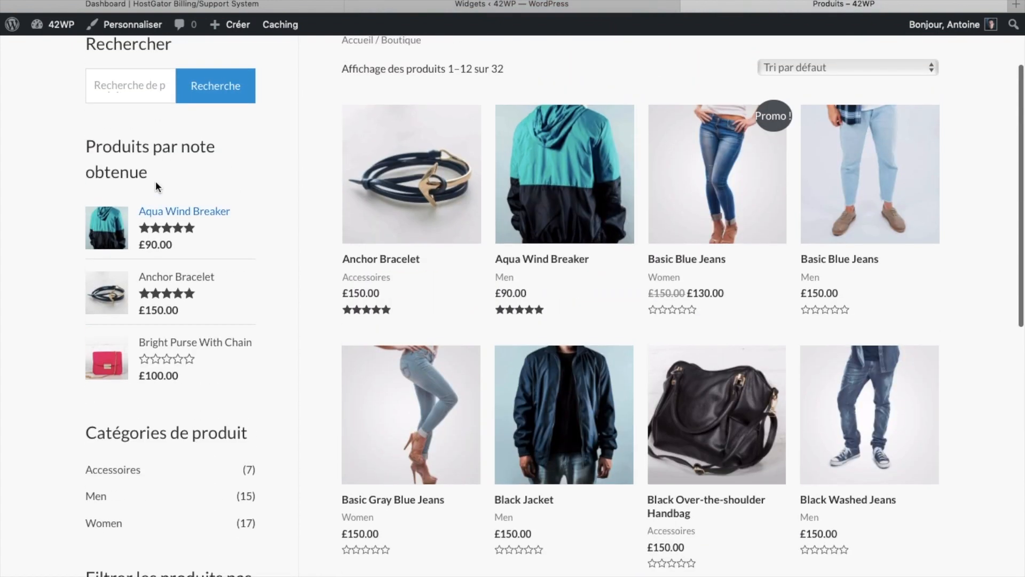
scroll(210, 255, down, 6)
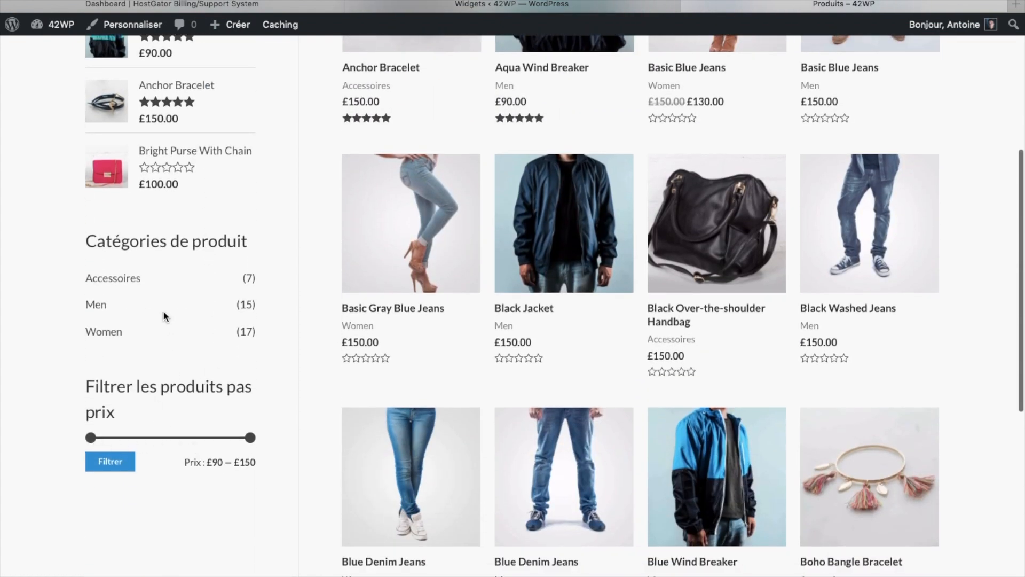
scroll(162, 310, up, 6)
scroll(162, 310, down, 3)
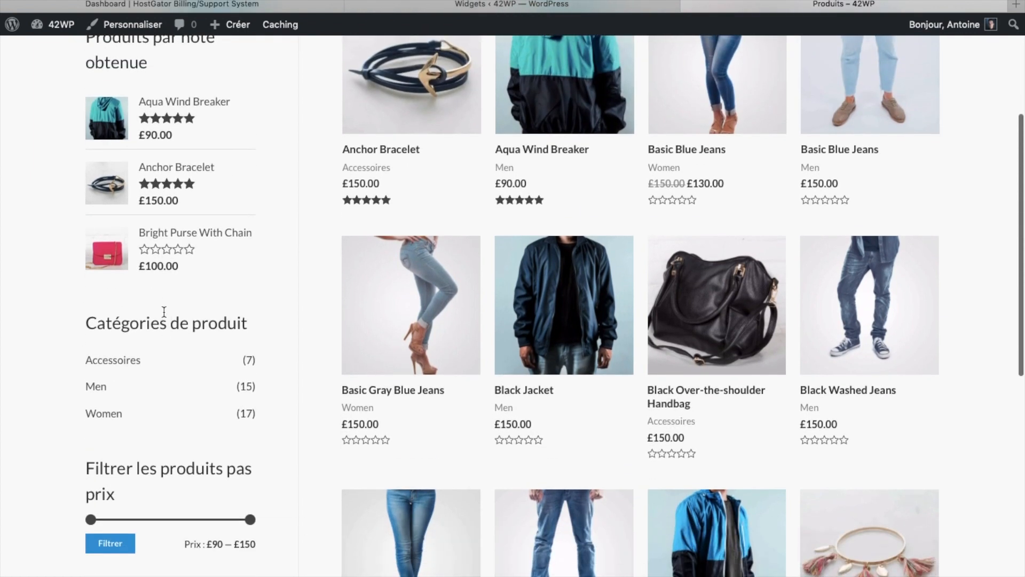
drag(250, 519, 94, 526)
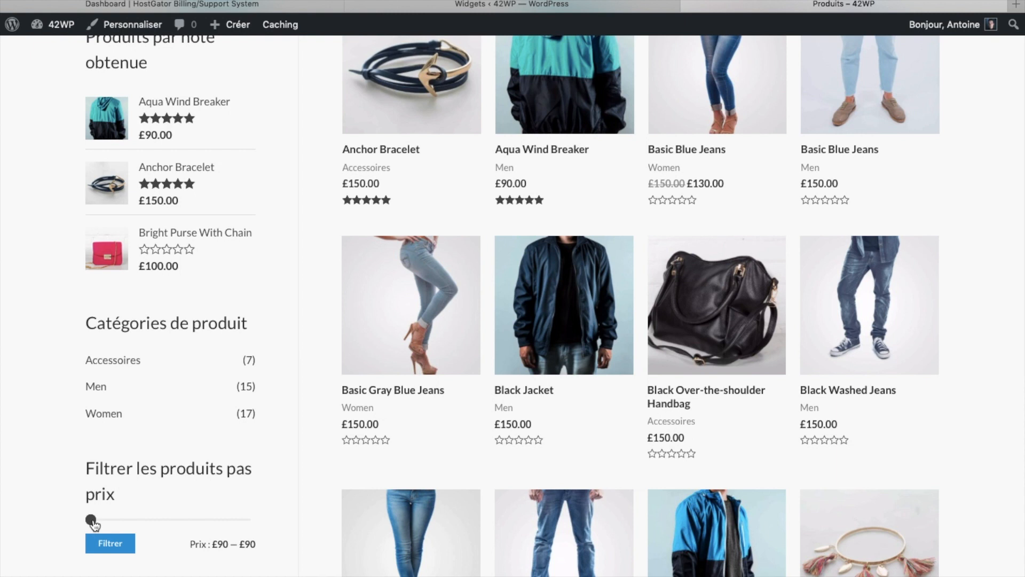
click(106, 541)
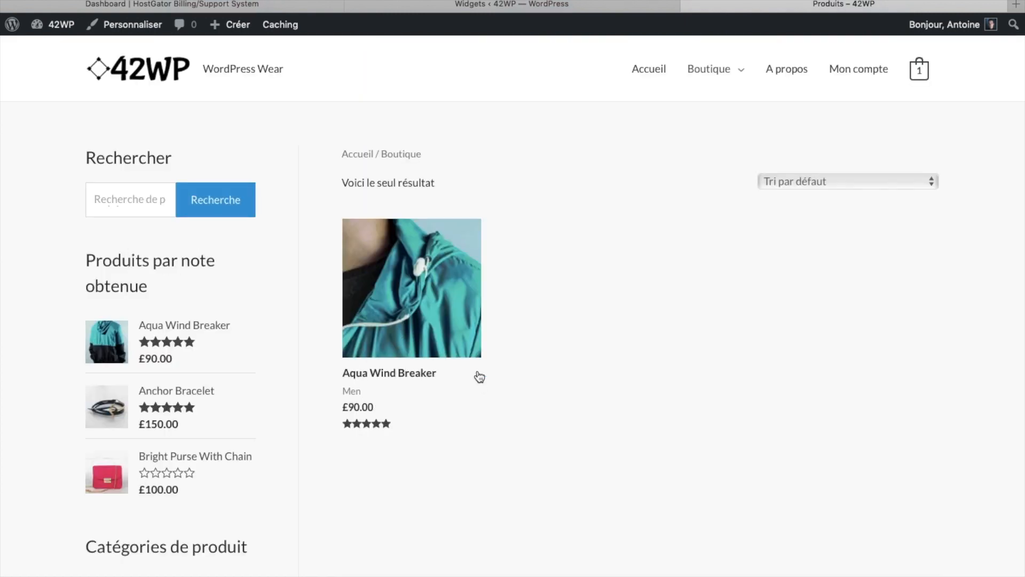
Raise the filter's upper limit to about £100, leaving Aqua Wind Breaker and Bright Purse With Chain.
scroll(336, 515, down, 3)
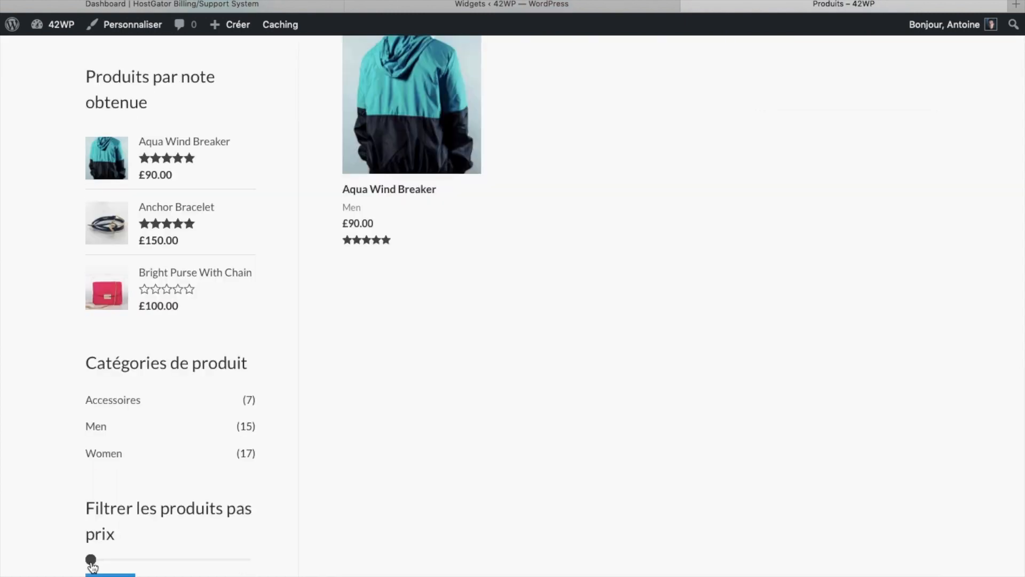
drag(91, 560, 106, 560)
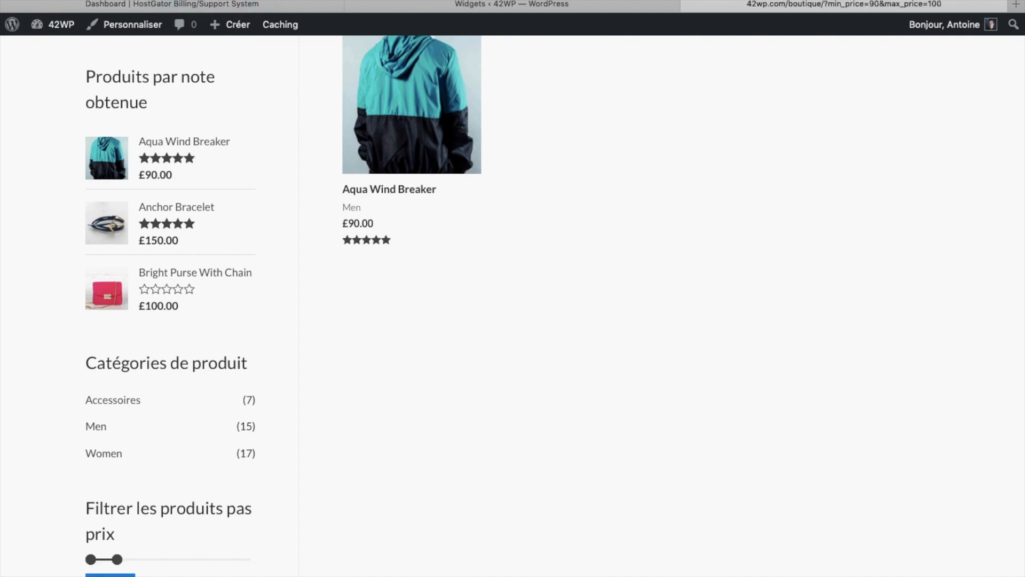
scroll(428, 406, down, 3)
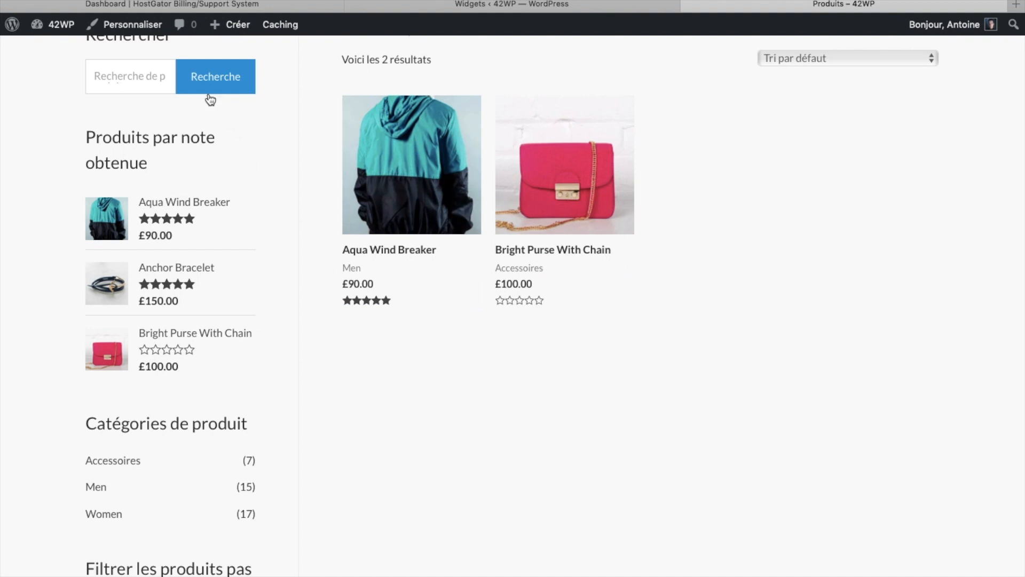
scroll(51, 36, up, 3)
mouse_move(51, 35)
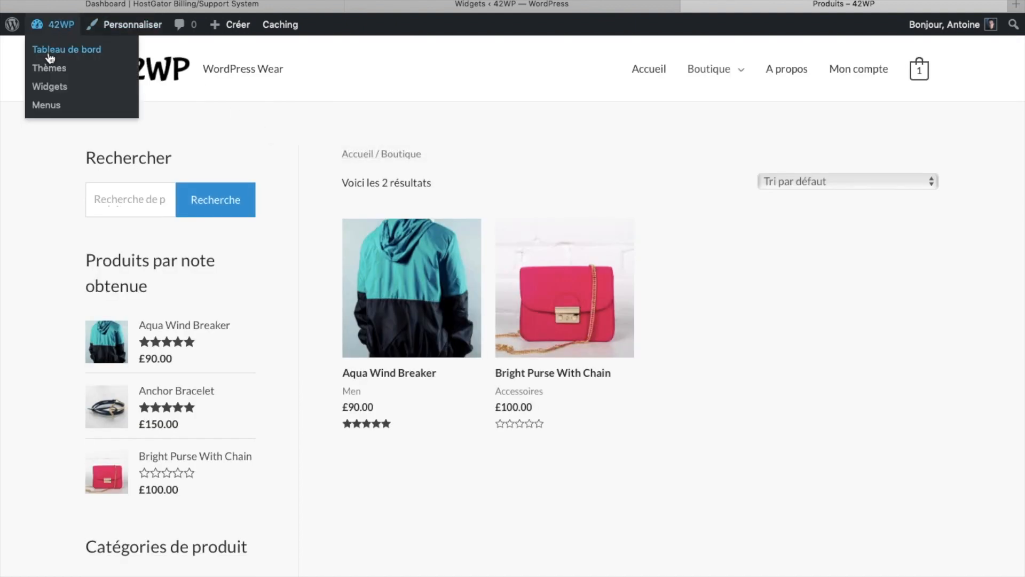
Save WooCommerce general settings with country France, currency Euro (€) and symbol position Droite.
click(50, 54)
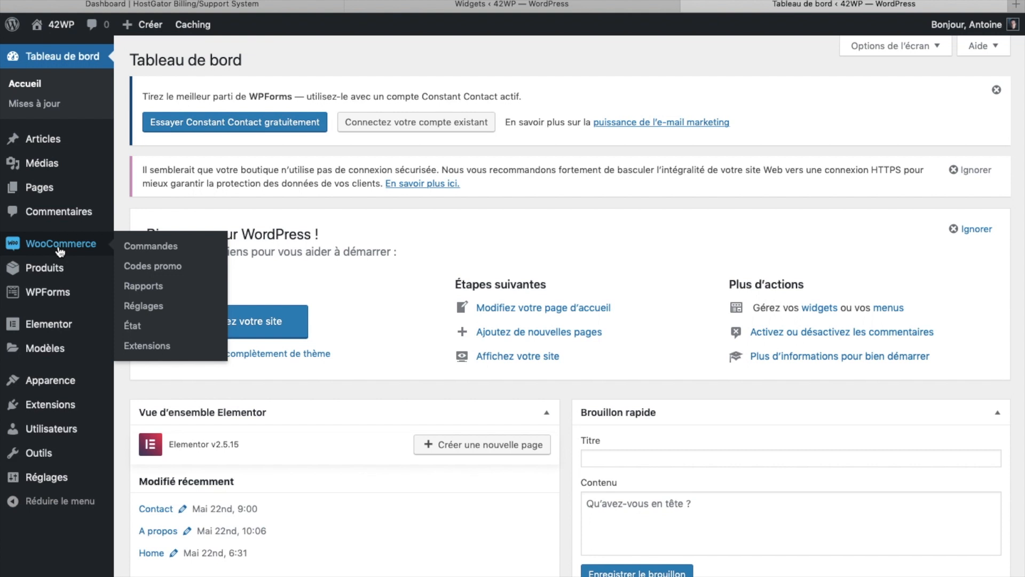
click(164, 308)
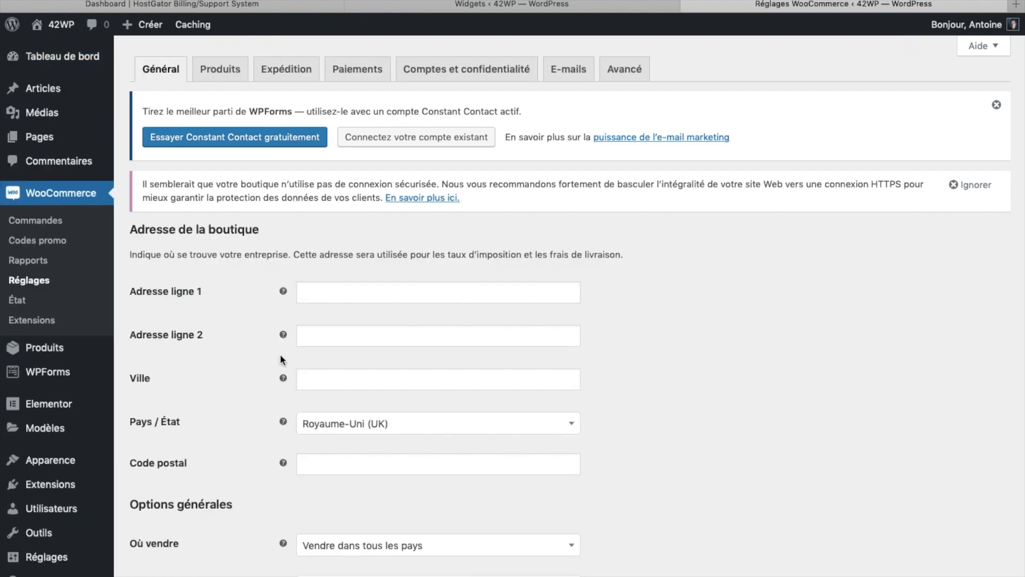
click(357, 426)
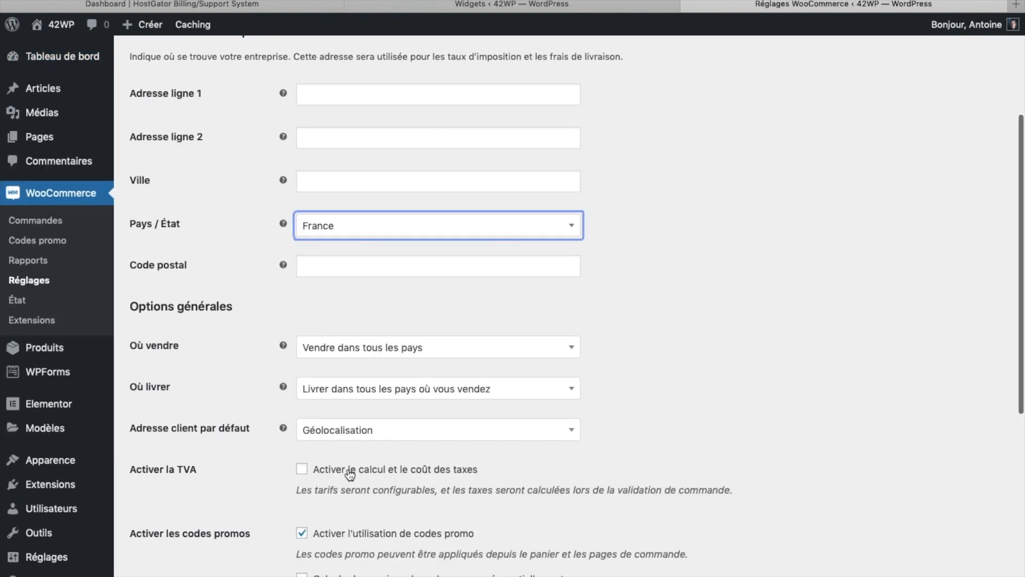
scroll(350, 473, down, 5)
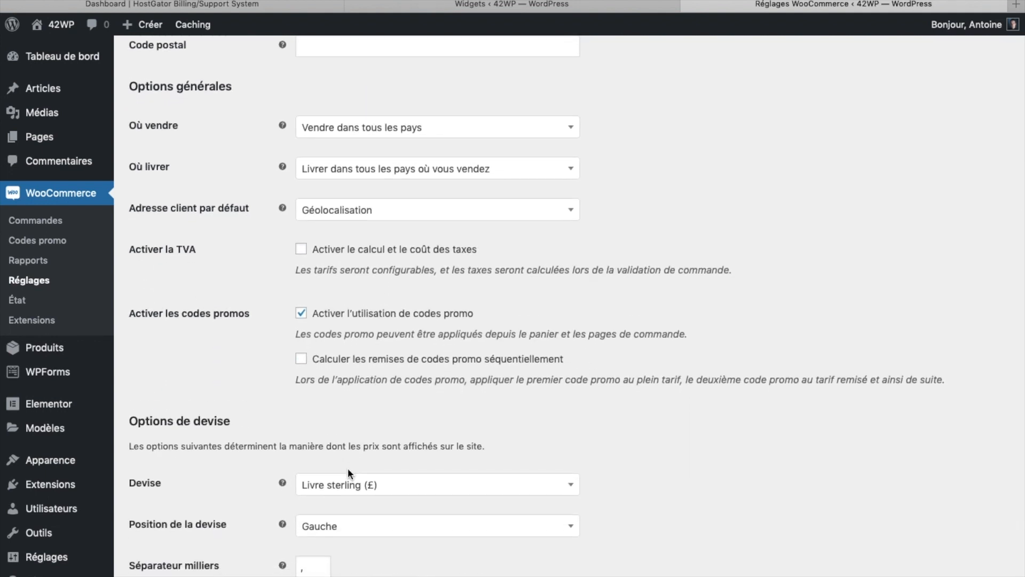
click(344, 484)
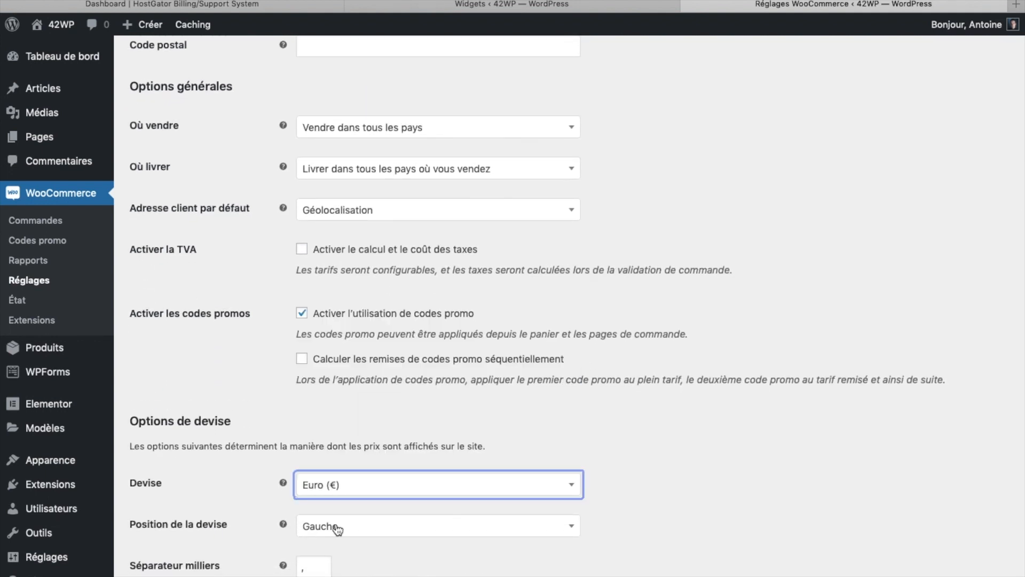
click(338, 529)
click(315, 450)
scroll(267, 507, down, 3)
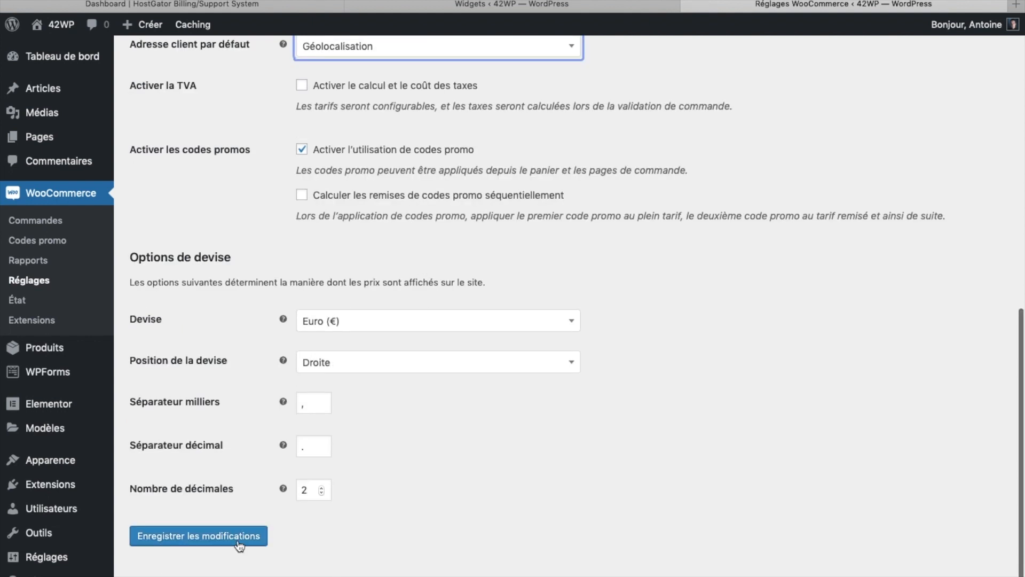
click(217, 543)
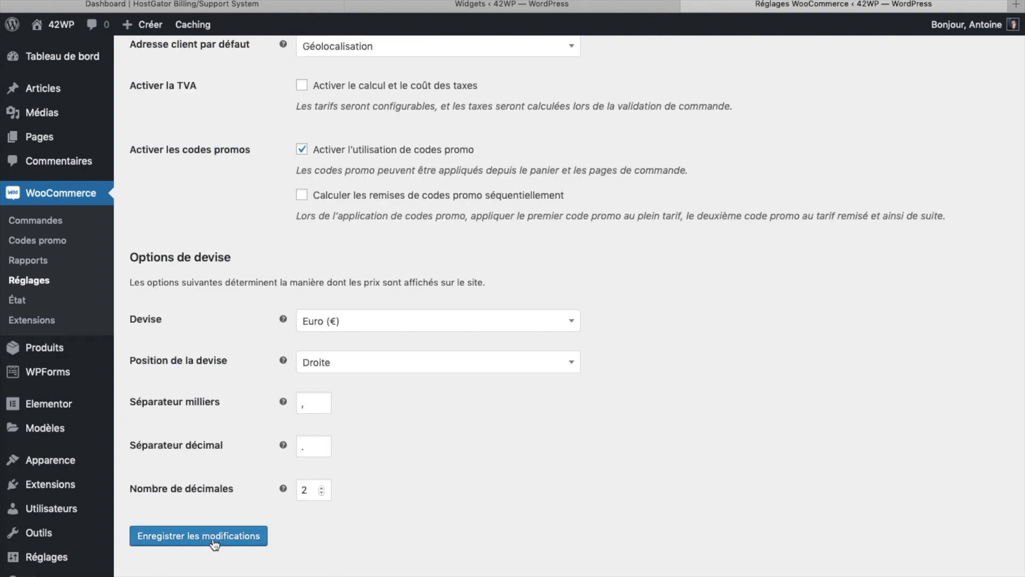
mouse_move(47, 53)
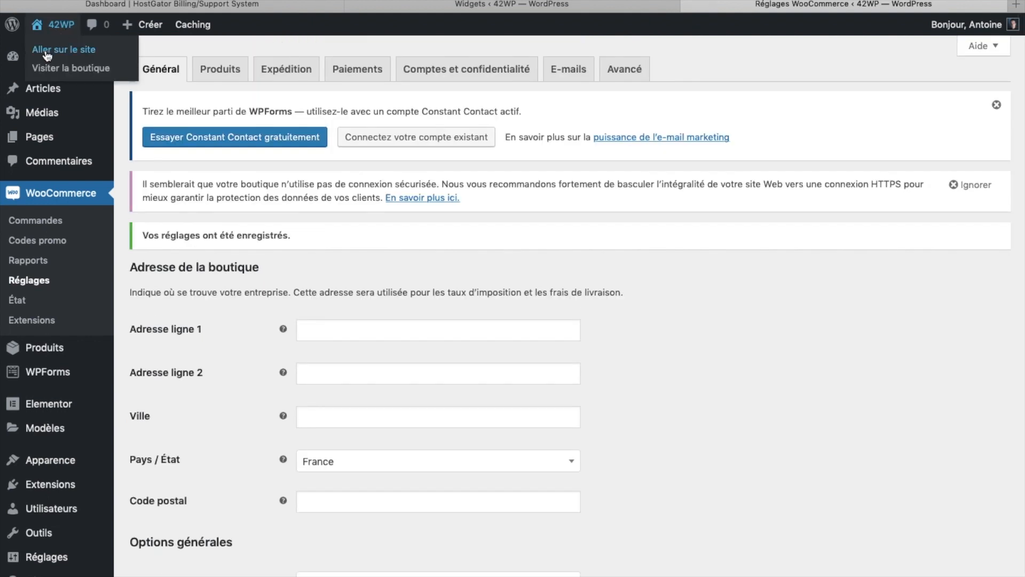
click(47, 54)
Open the Anchor Bracelet product from the shop in the product editor.
click(714, 71)
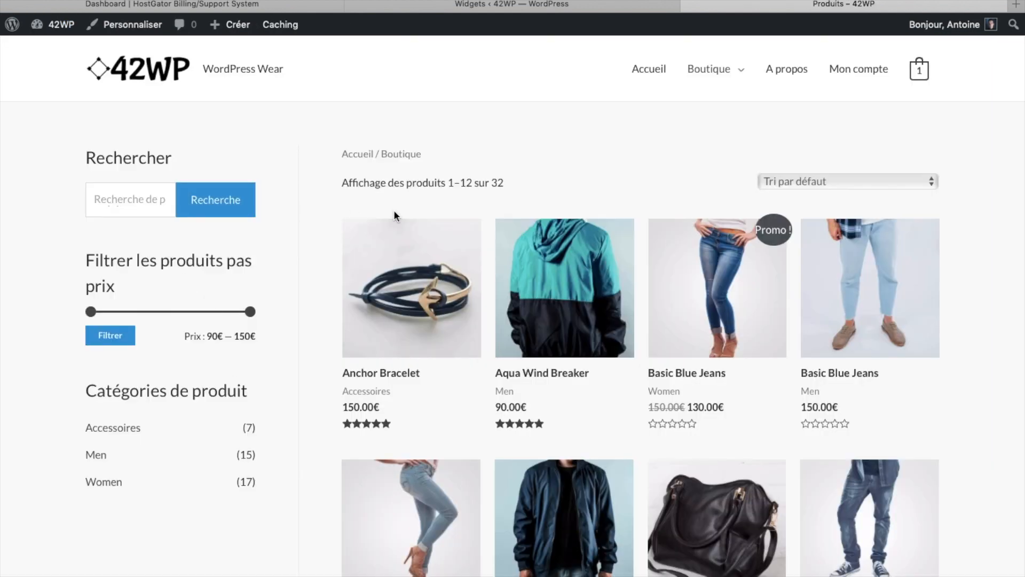
click(437, 292)
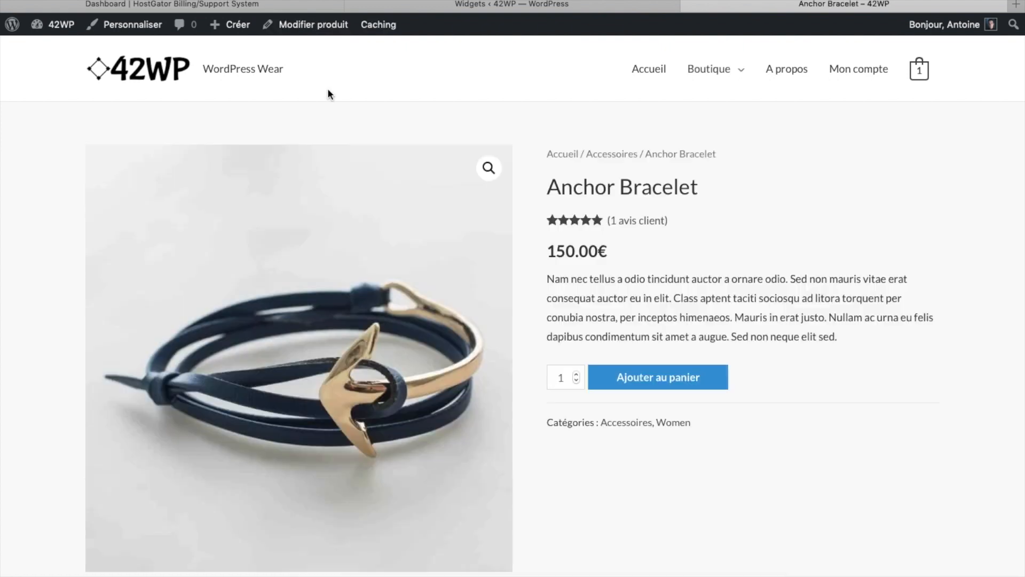
click(301, 29)
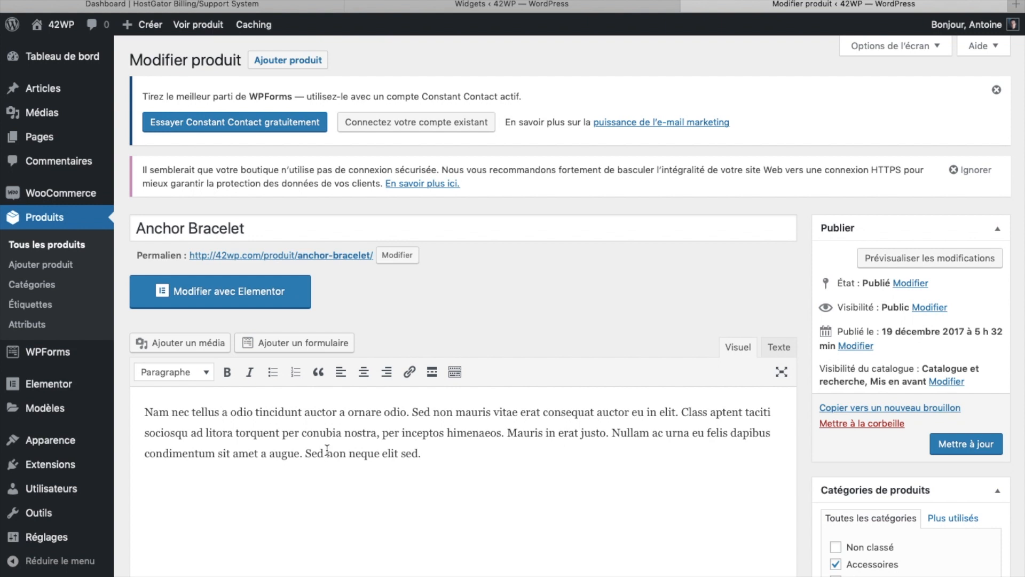
Step through the Données produit inventory, shipping and linked-products tabs to Attributs.
scroll(327, 449, down, 8)
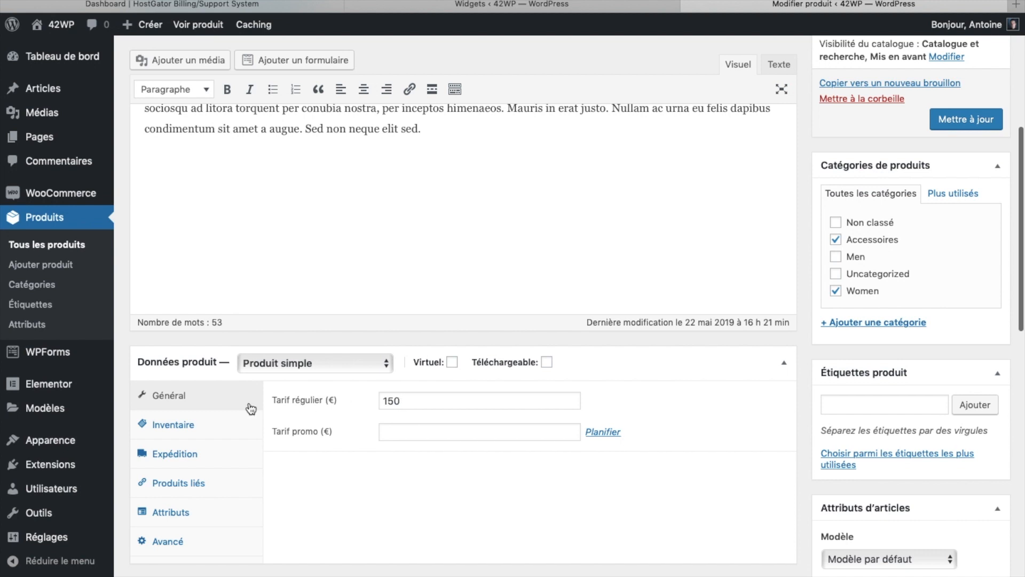
click(181, 436)
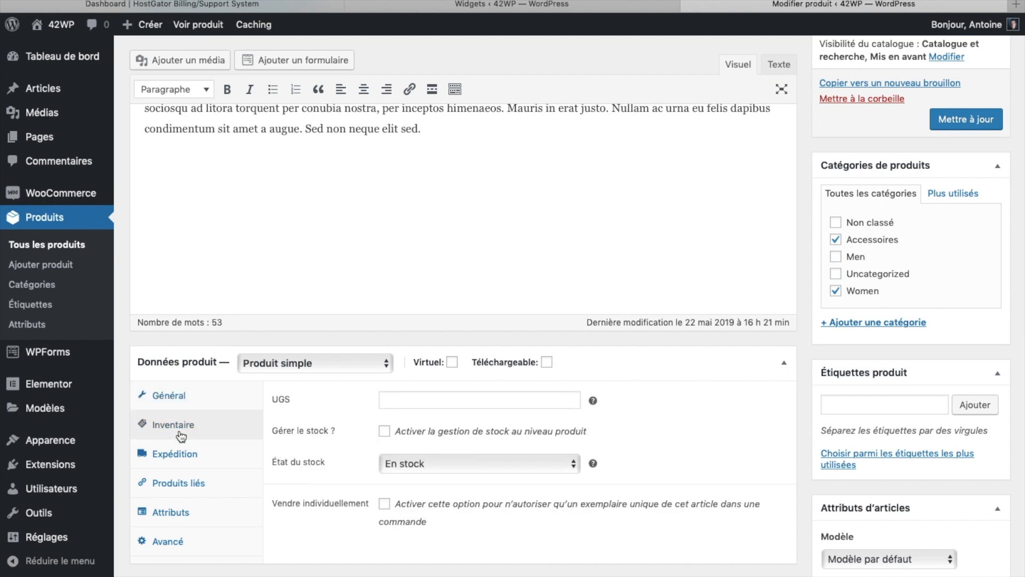
click(192, 467)
click(184, 493)
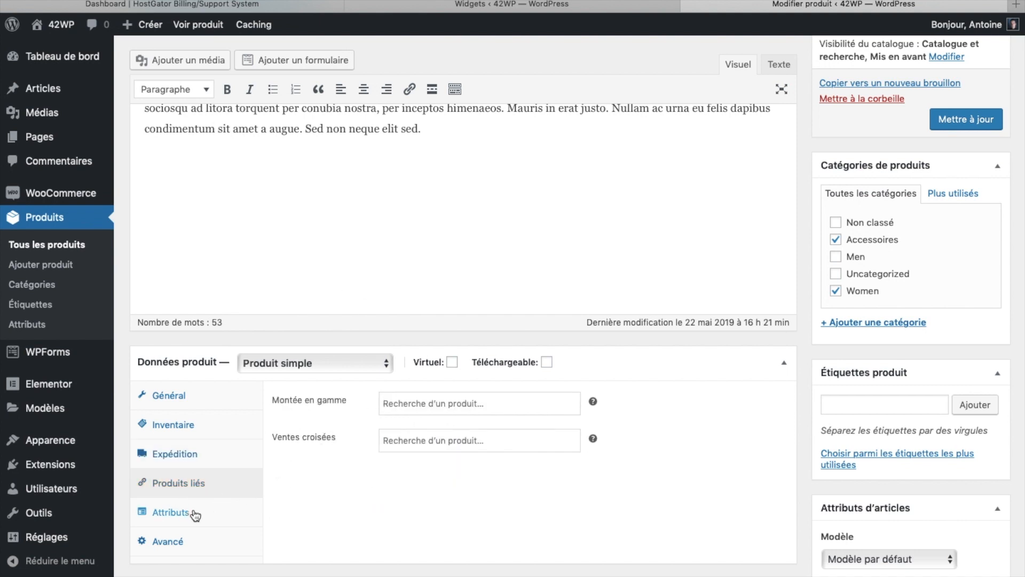
click(196, 515)
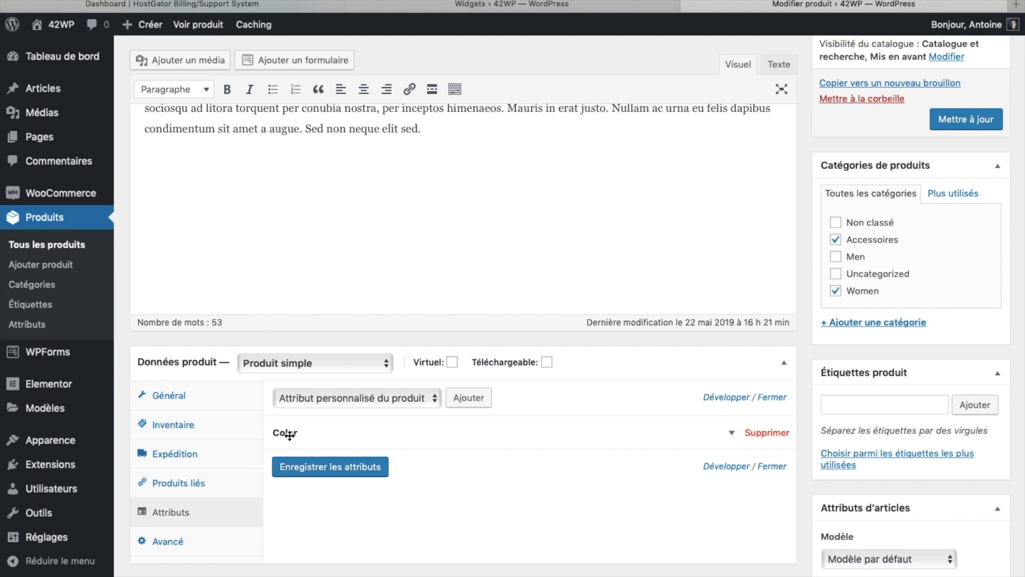
Delete Red and Brown from the Color attribute, keeping Black and Blue, then view the live product.
click(730, 434)
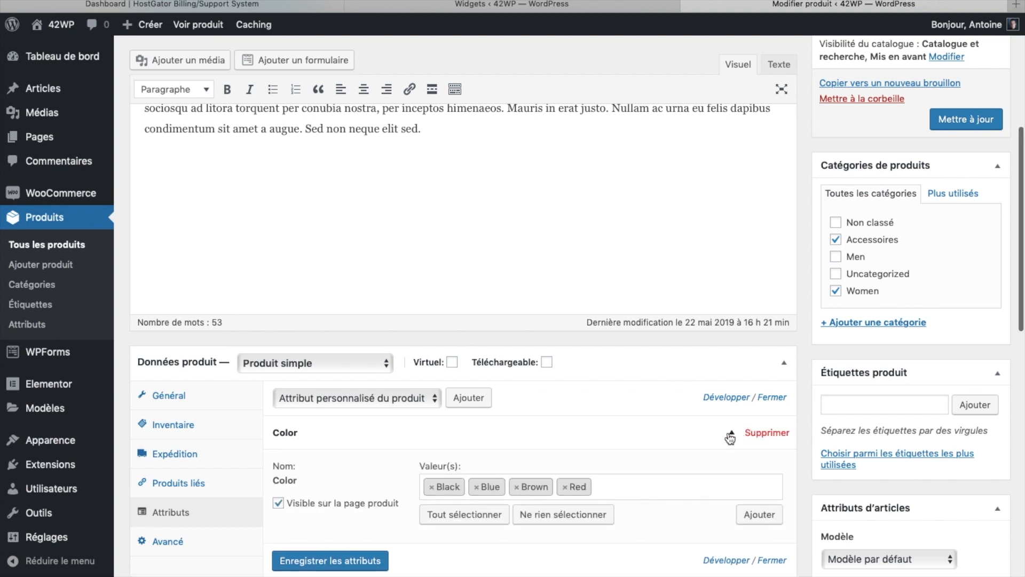
click(180, 541)
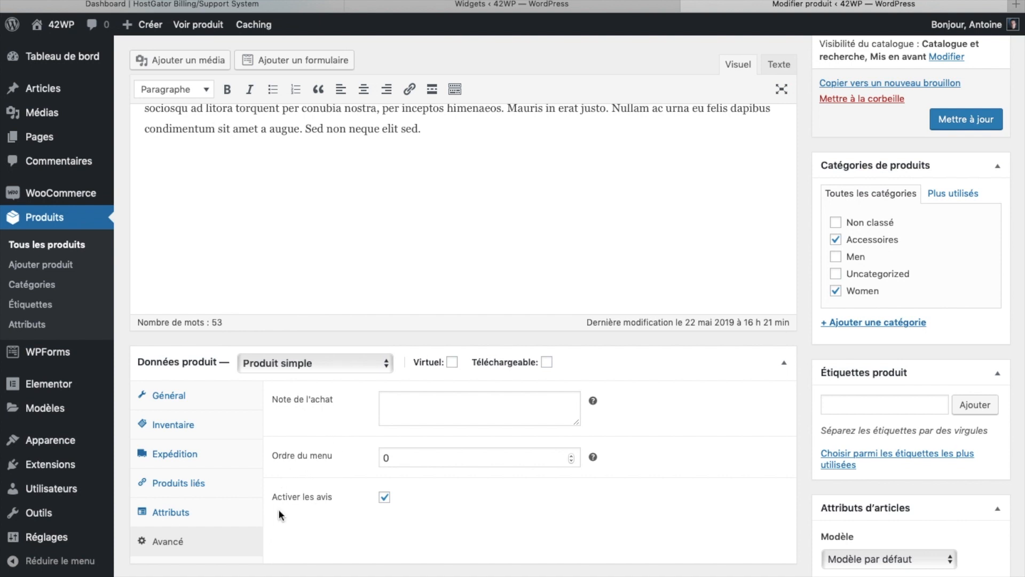
click(179, 512)
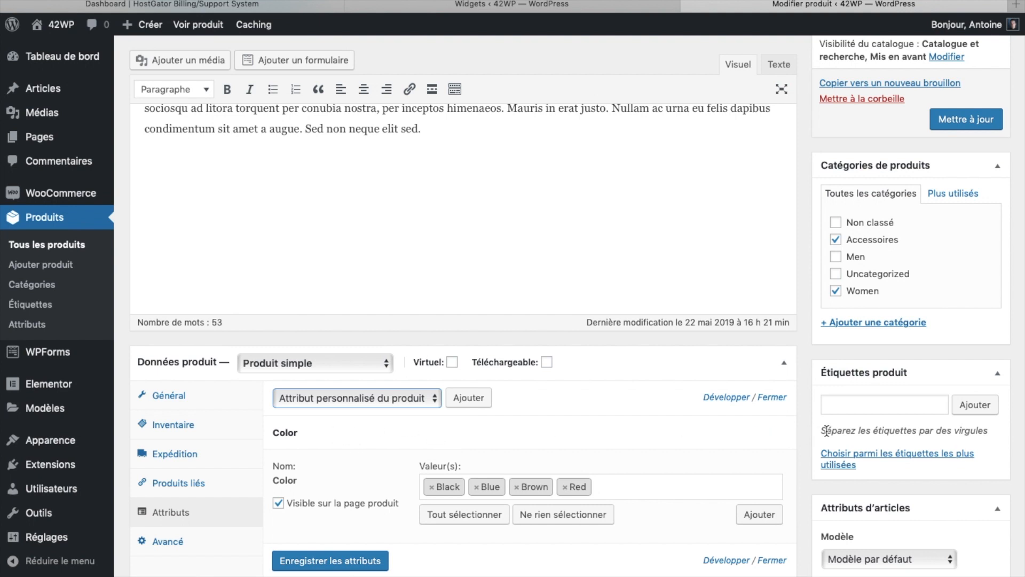
click(564, 486)
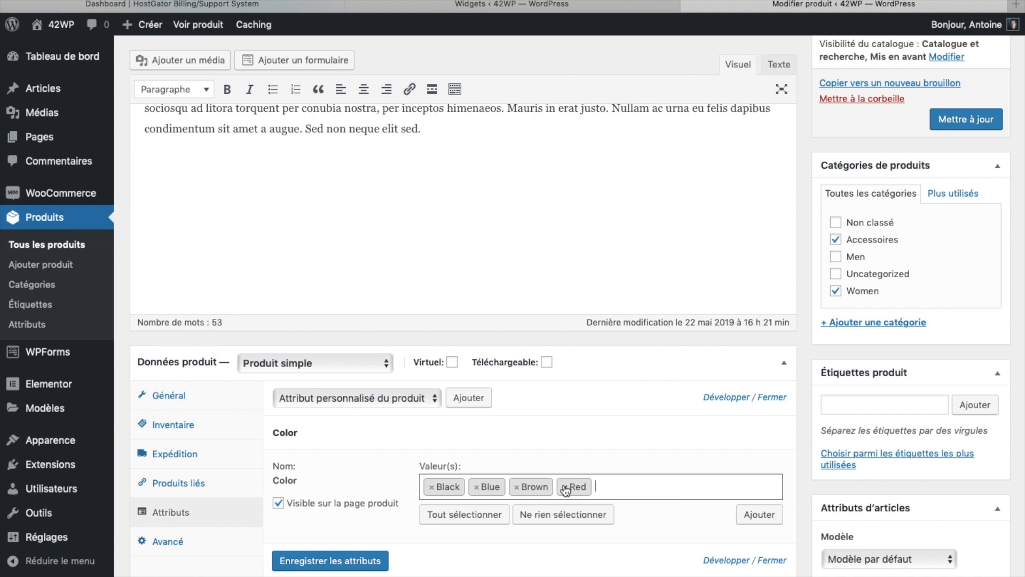
click(517, 487)
click(362, 564)
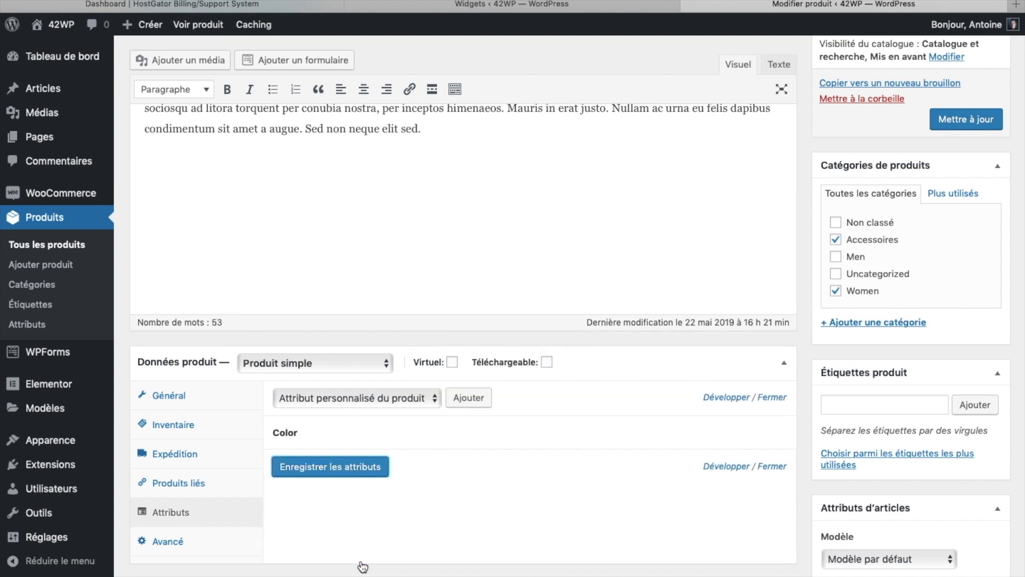
scroll(348, 549, up, 5)
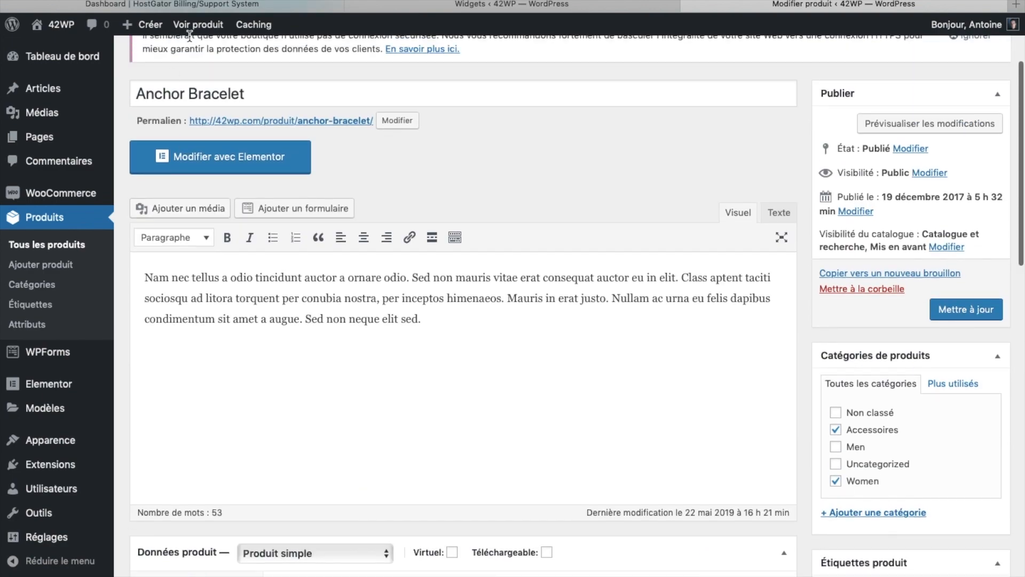
click(197, 25)
scroll(256, 292, down, 7)
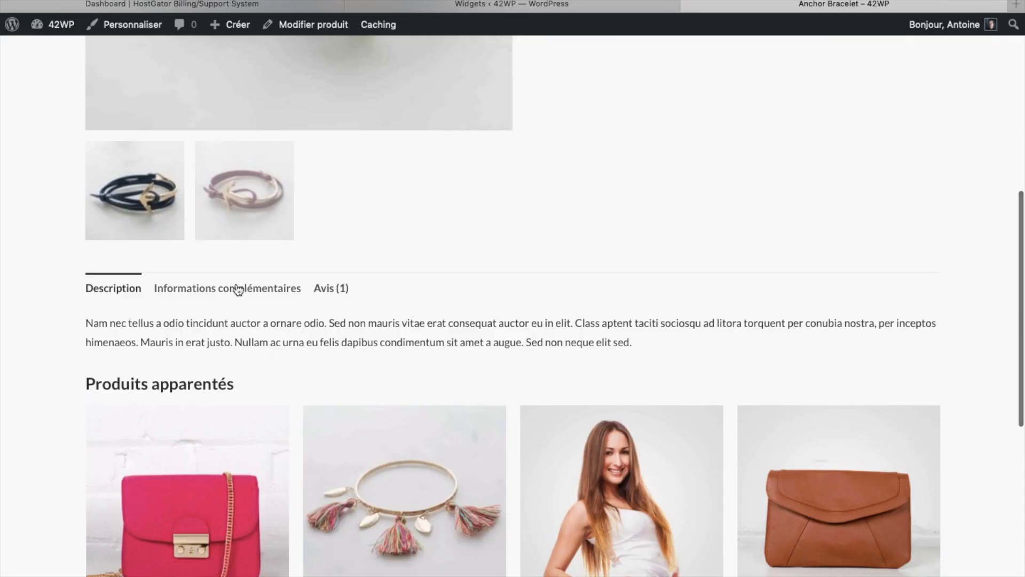
click(238, 289)
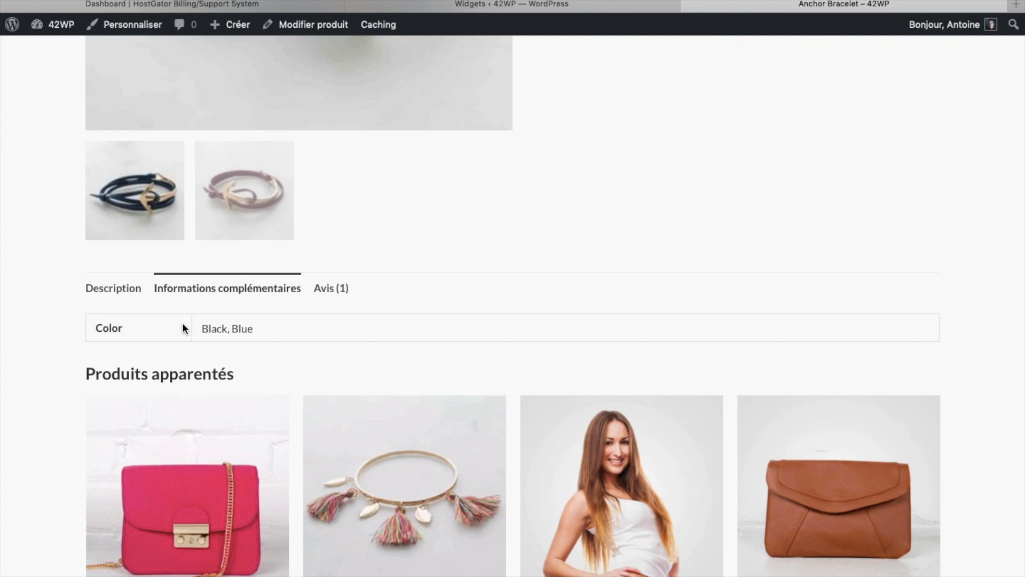
click(313, 24)
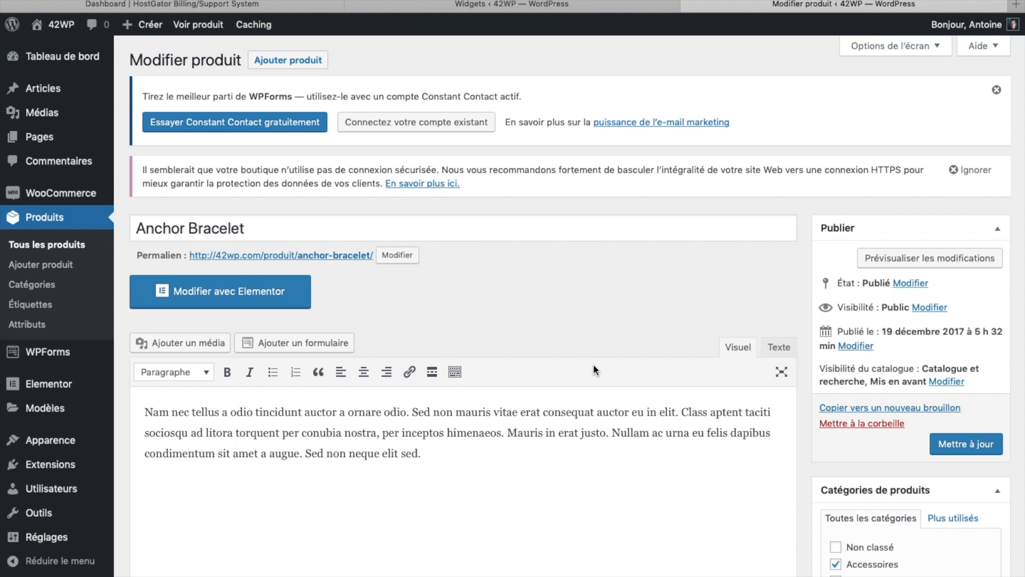
scroll(594, 364, down, 3)
click(449, 370)
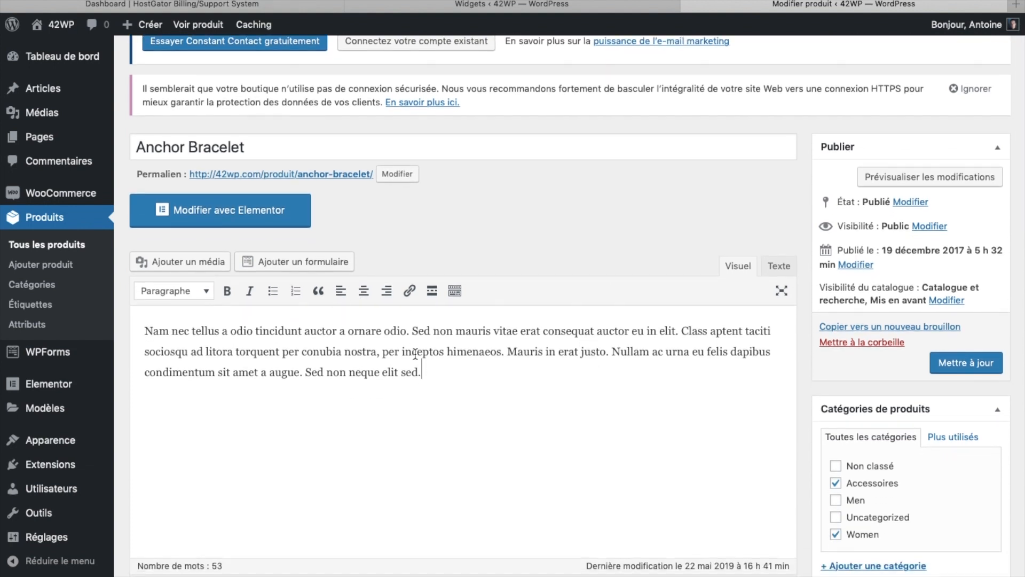
scroll(370, 363, down, 10)
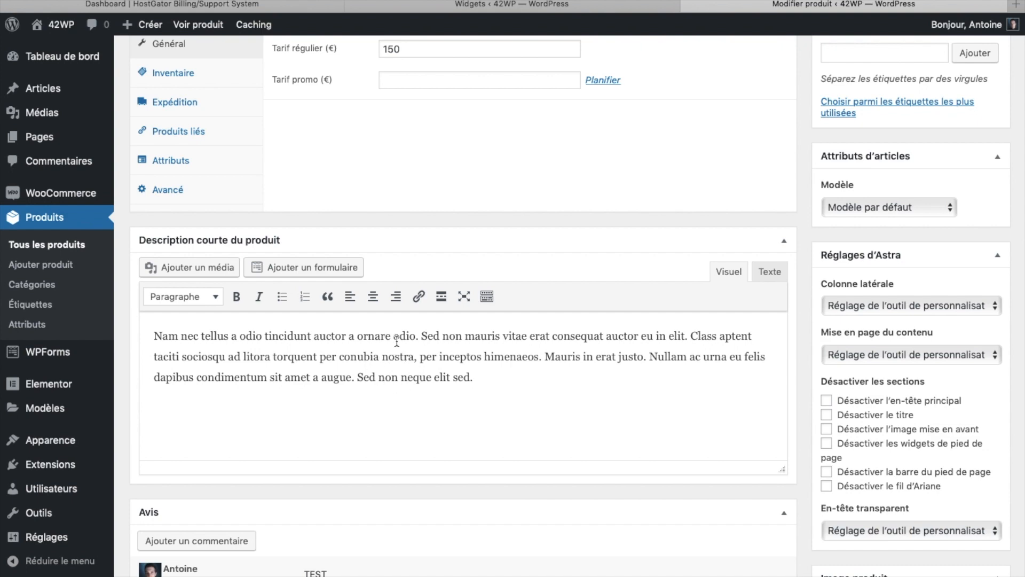
scroll(396, 339, up, 8)
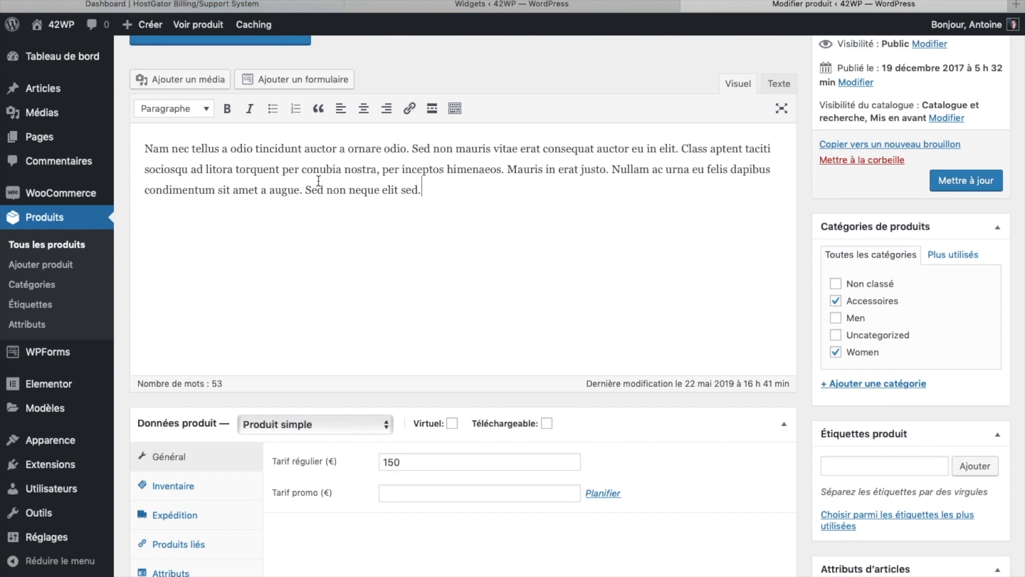
scroll(318, 180, down, 10)
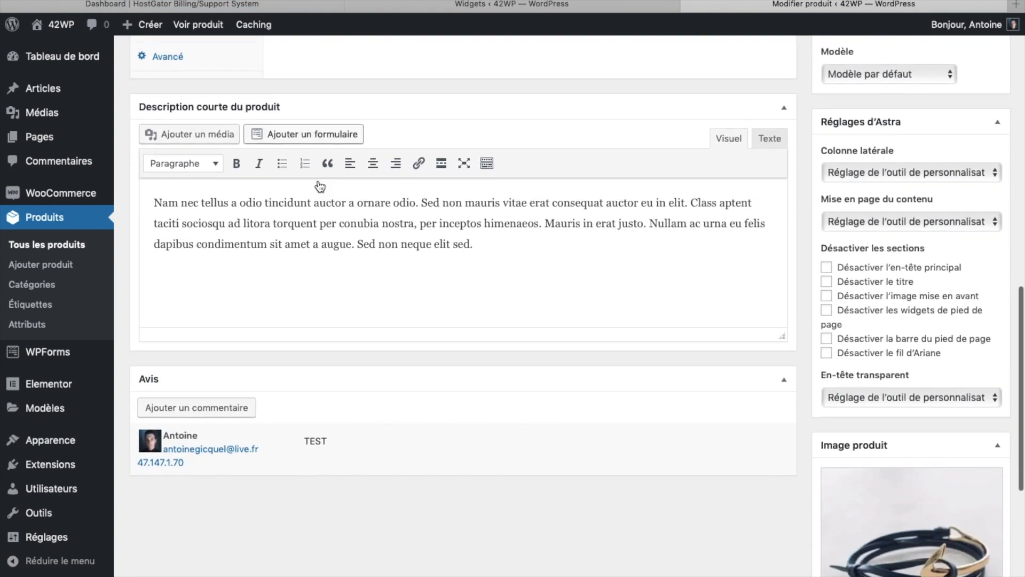
scroll(319, 186, down, 3)
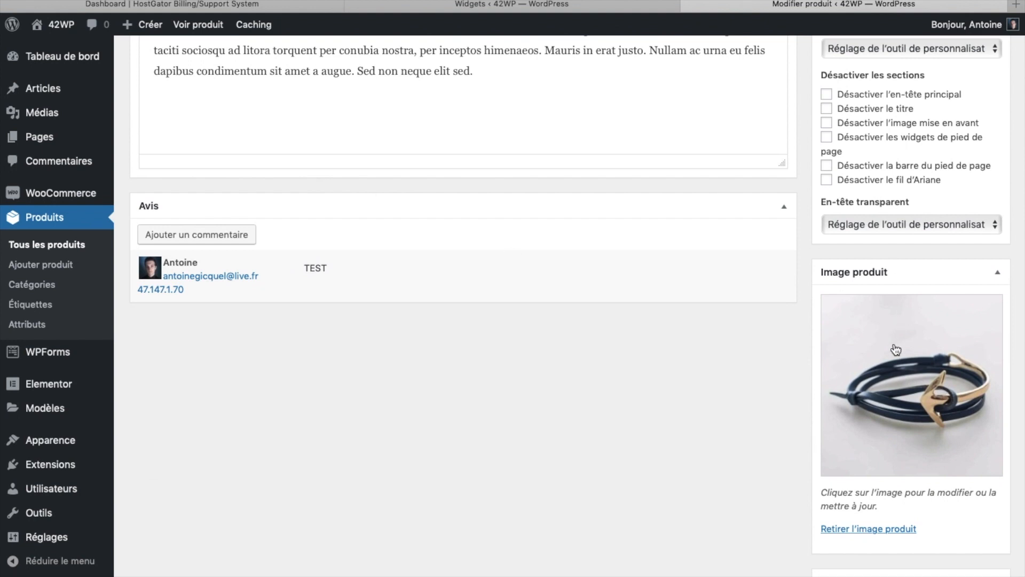
scroll(896, 349, down, 2)
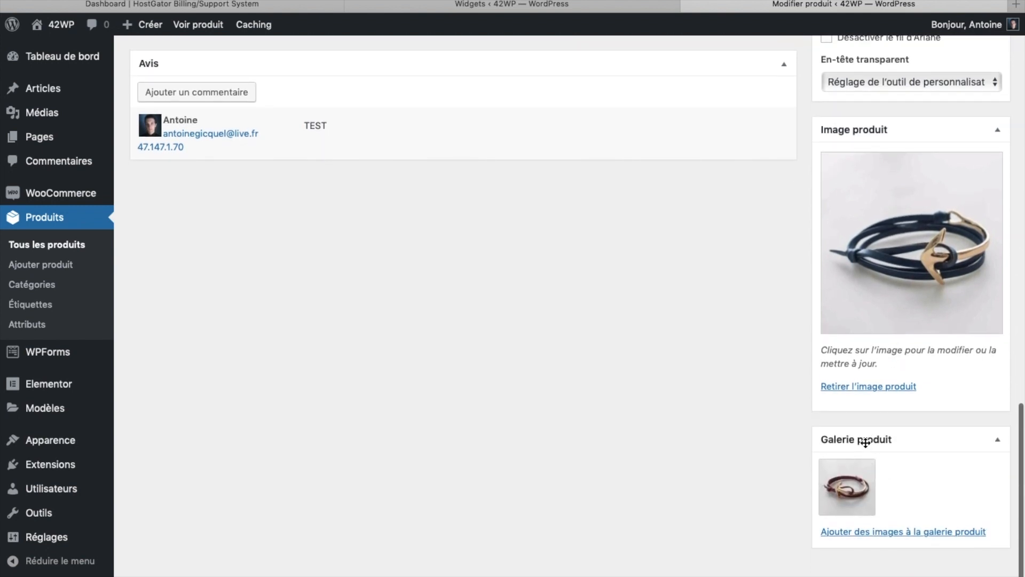
mouse_move(860, 485)
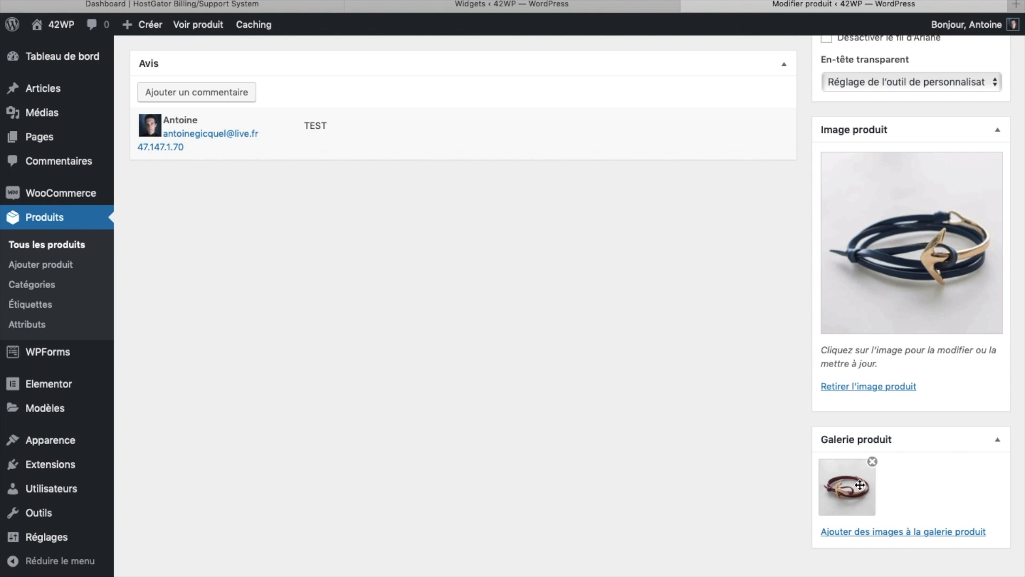
Open and close the Anchor Bracelet product image and gallery pickers without changing anything.
click(898, 287)
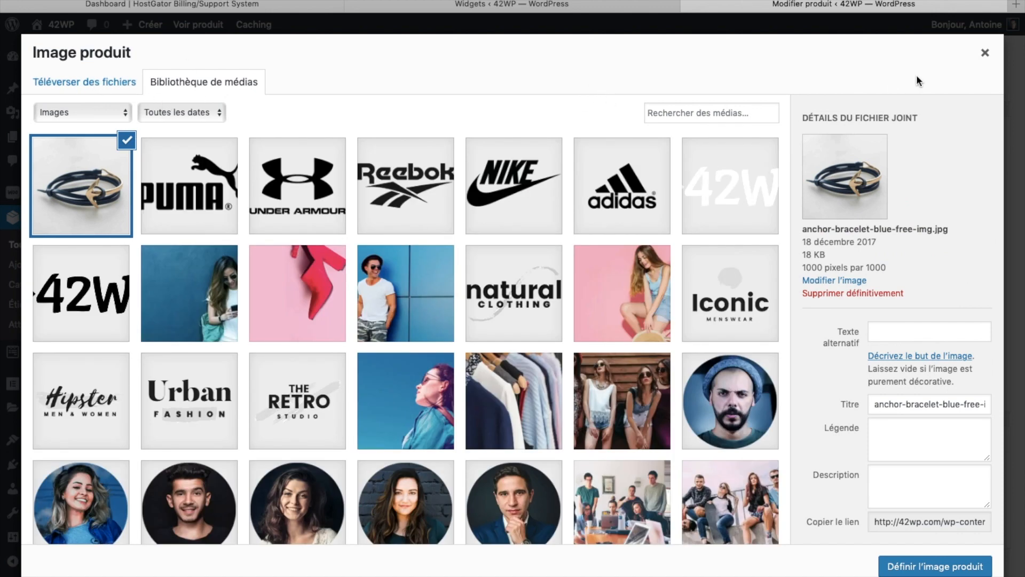
click(986, 54)
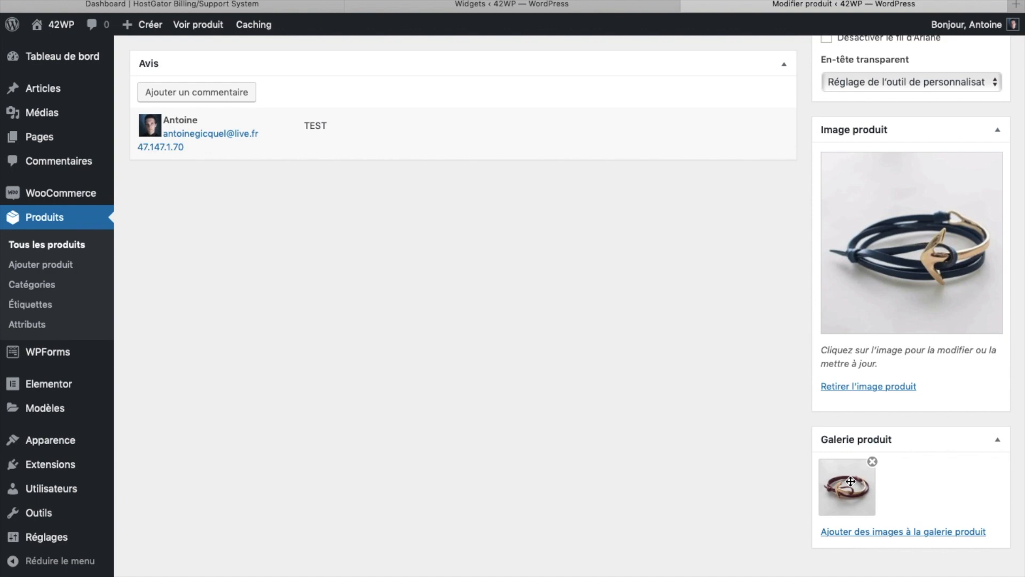
click(849, 533)
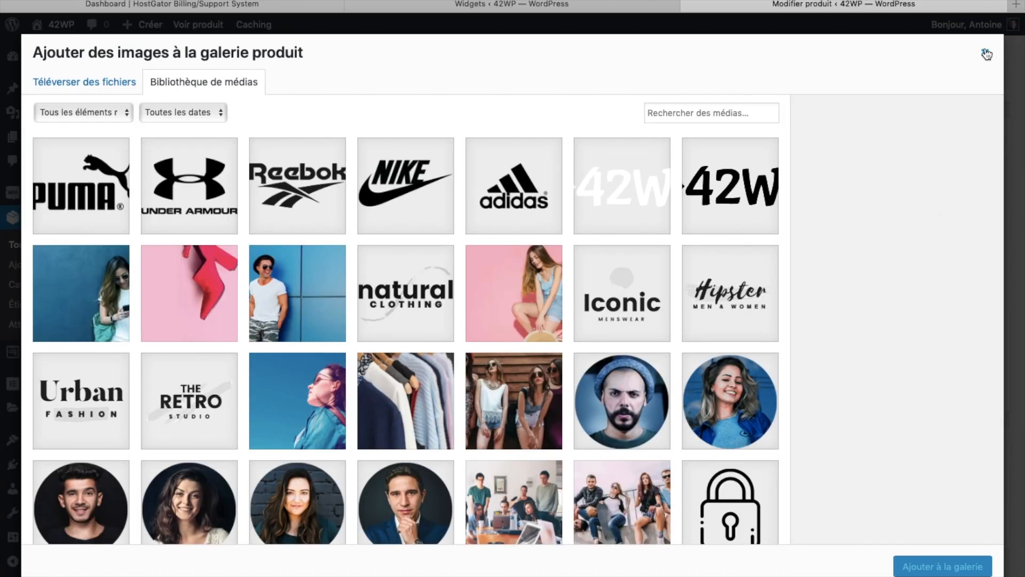
click(985, 53)
mouse_move(872, 466)
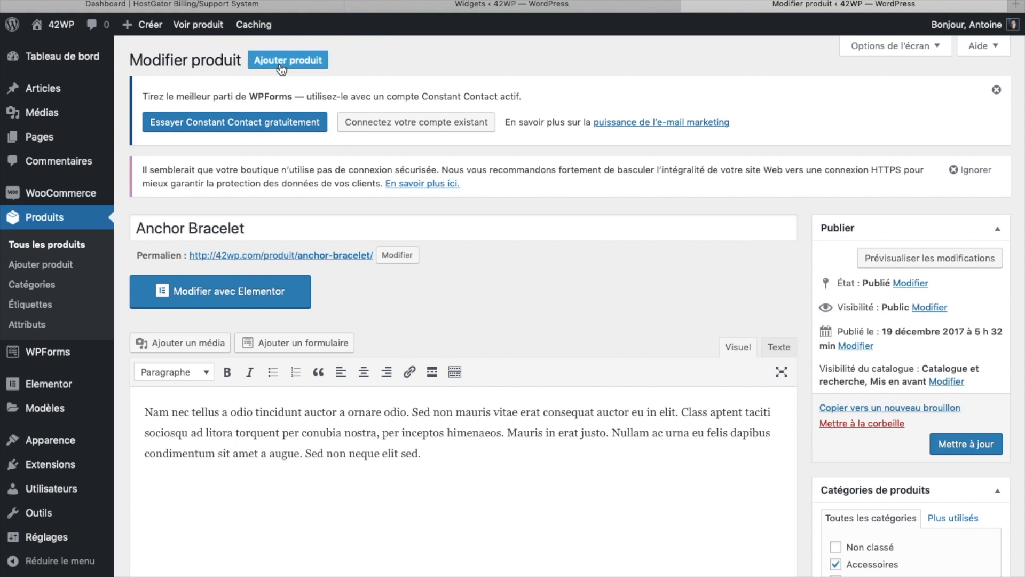
Create a new product titled 'Mon Produit' with pasted placeholder text in both descriptions.
click(281, 63)
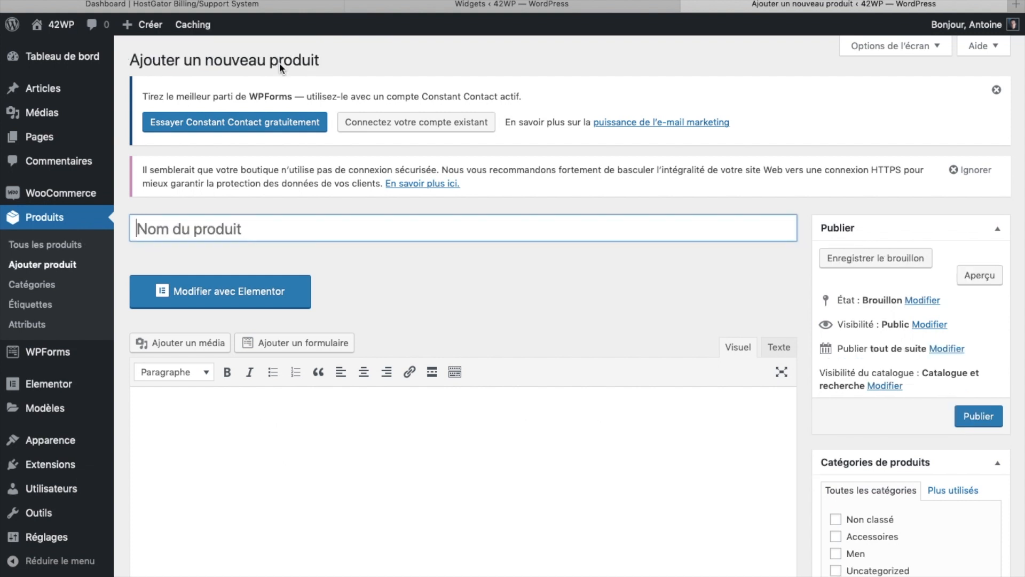
text(Mon Produit)
click(215, 413)
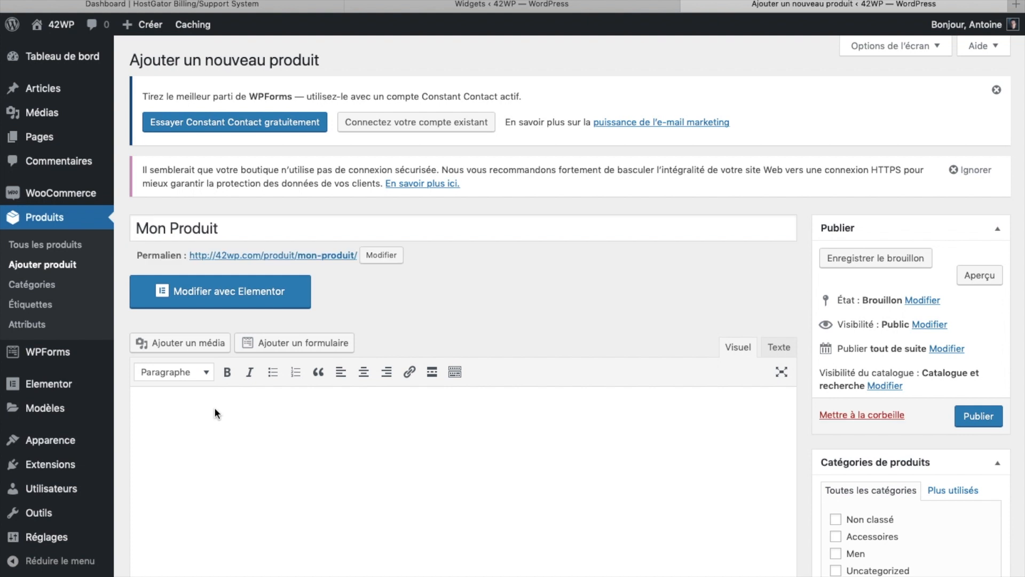
text(Nam nec tellus a odio tincidunt auctor a ornare odio. Sed non mauris vitae erat consequat auctor eu in elit. Class aptent taciti sociosqu ad litora torquent per conubia nostra, per inceptos himenaeos. Mauris in erat justo. Nullam ac urna eu felis dapibus condimentum sit amet a augue. Sed non neque elit sed.)
scroll(227, 341, down, 10)
click(227, 341)
text(Nam nec tellus a odio tincidunt auctor a ornare odio. Sed non mauris vitae erat consequat auctor eu in elit. Class aptent taciti sociosqu ad litora torquent per conubia nostra, per inceptos himenaeos. Mauris in erat justo. Nullam ac urna eu felis dapibus condimentum sit amet a augue. Sed non neque elit sed.)
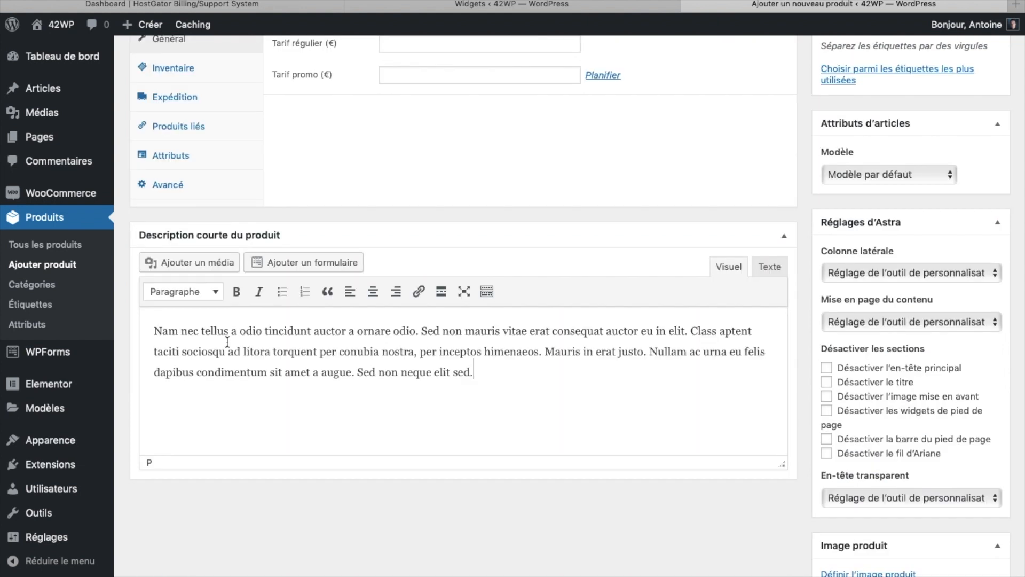
scroll(368, 224, up, 3)
Set the regular price to 99.
click(434, 208)
text(99)
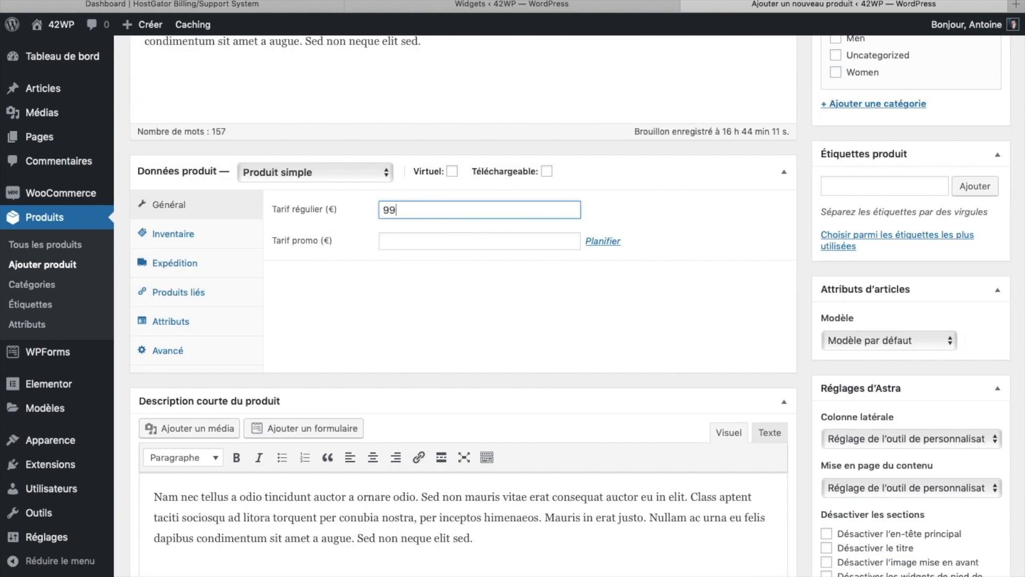
key(shift+Tab)
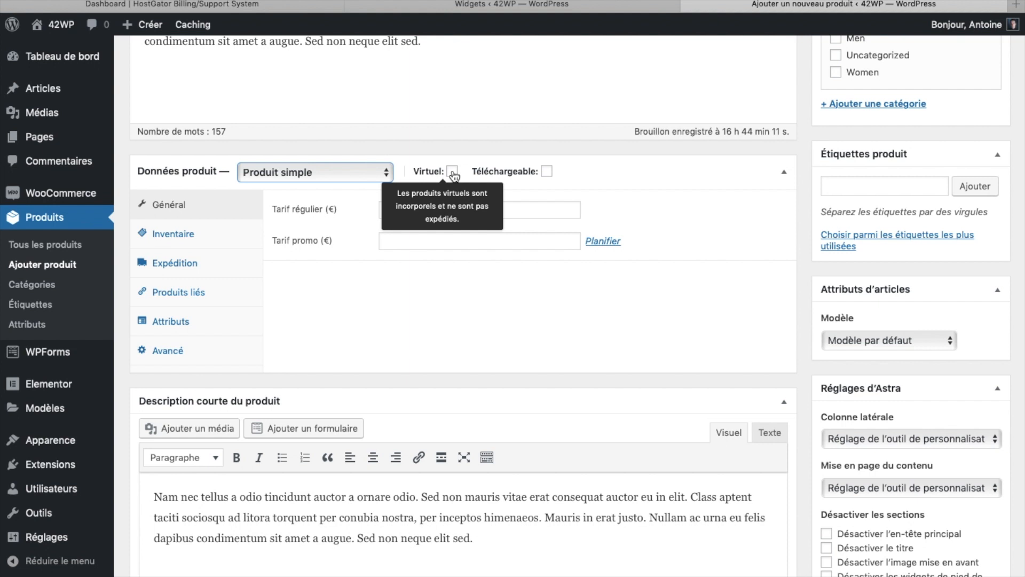
mouse_move(545, 171)
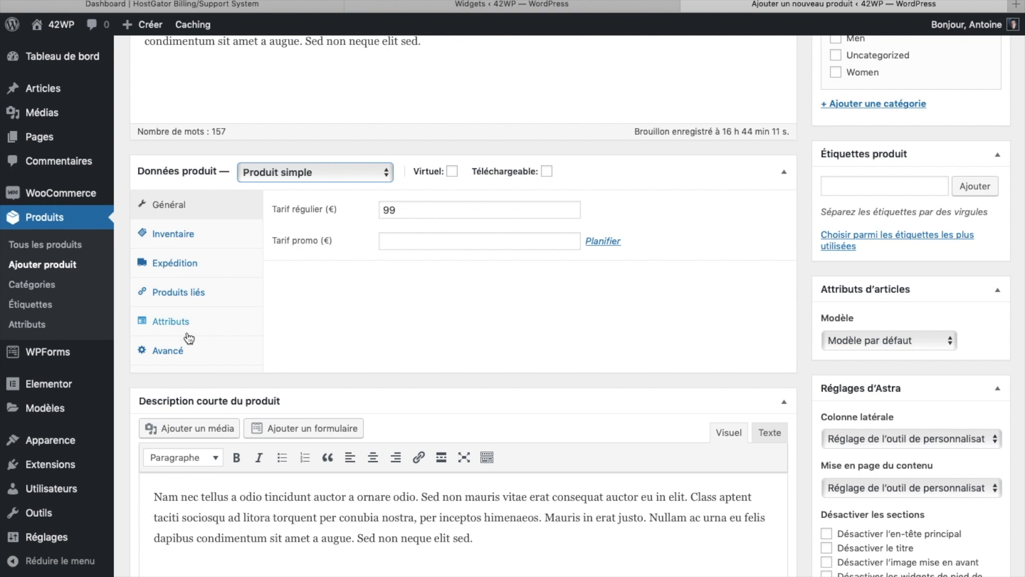
Add a custom attribute 'Couleur' with values 'Rouge, Noir' and save the attributes.
click(173, 321)
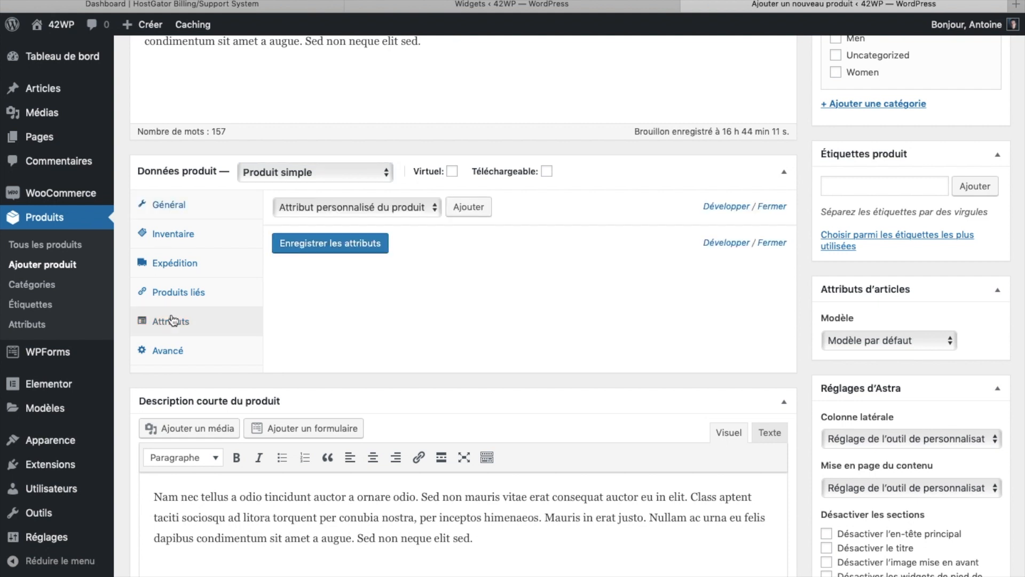
click(402, 207)
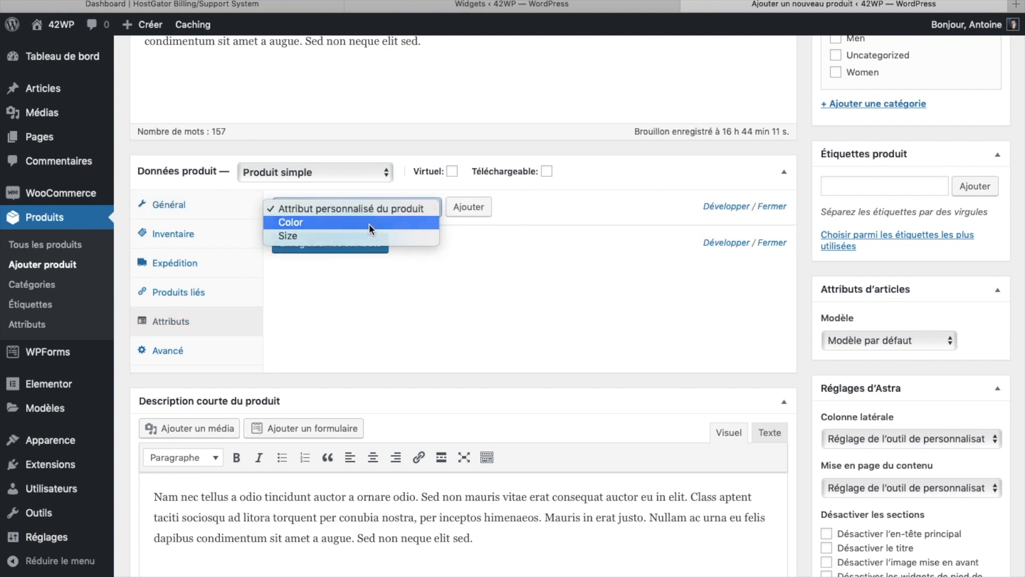
click(381, 210)
click(475, 212)
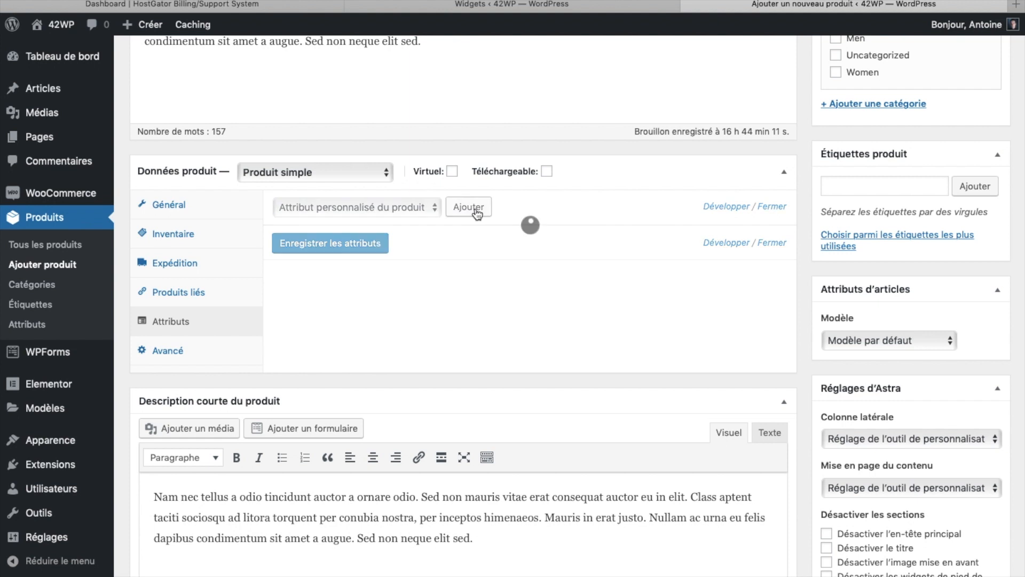
text(Couleur)
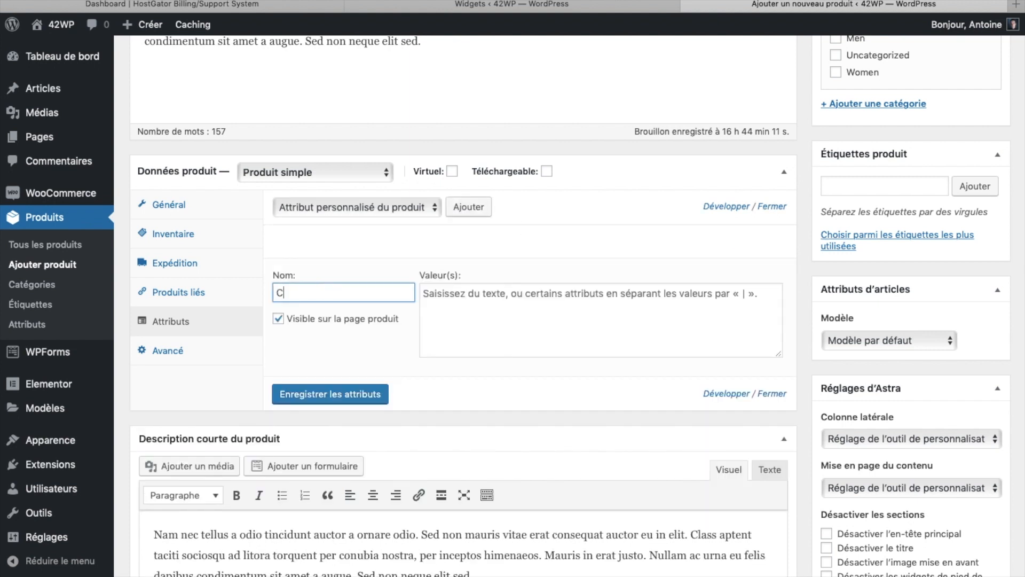
click(468, 314)
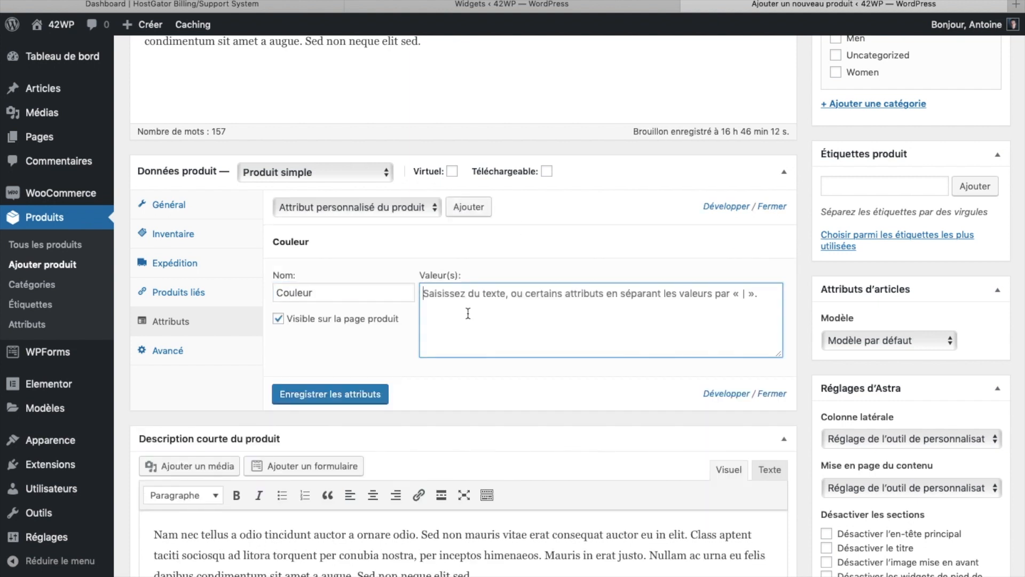
text(Rouge, Noir)
click(371, 398)
scroll(876, 451, down, 5)
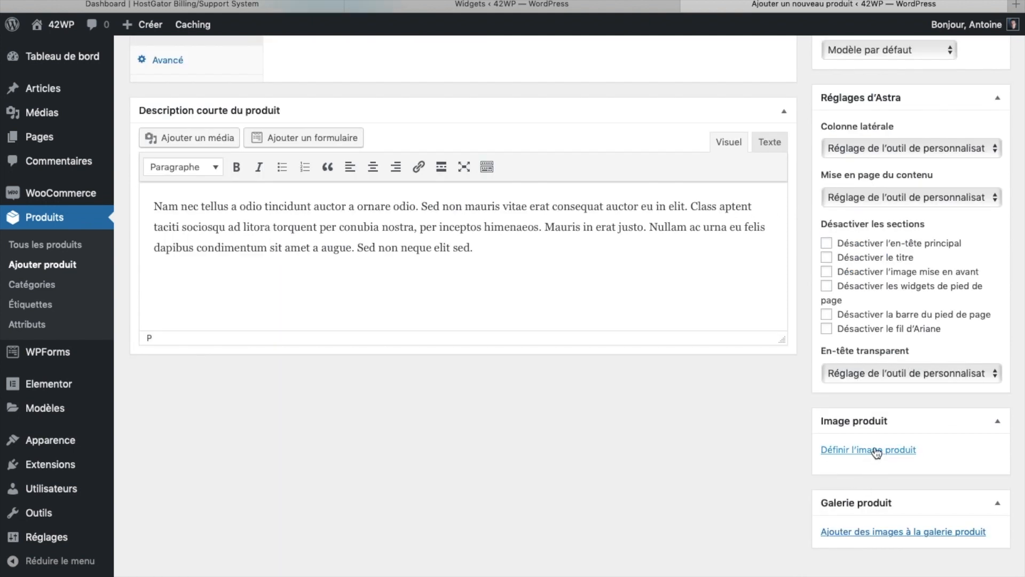
Open the product image picker on its file upload pane, alongside a new browser tab.
click(876, 453)
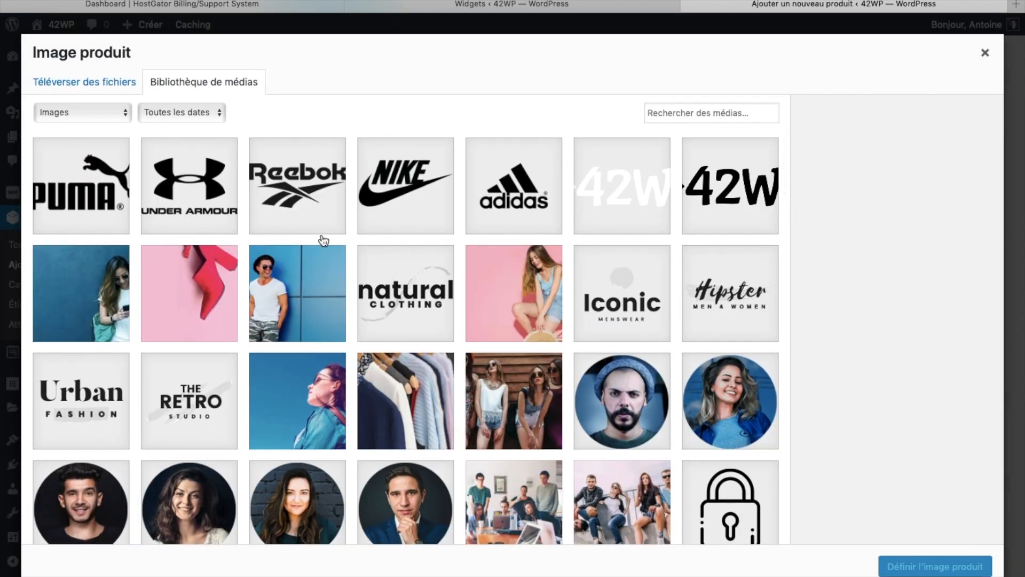
click(88, 82)
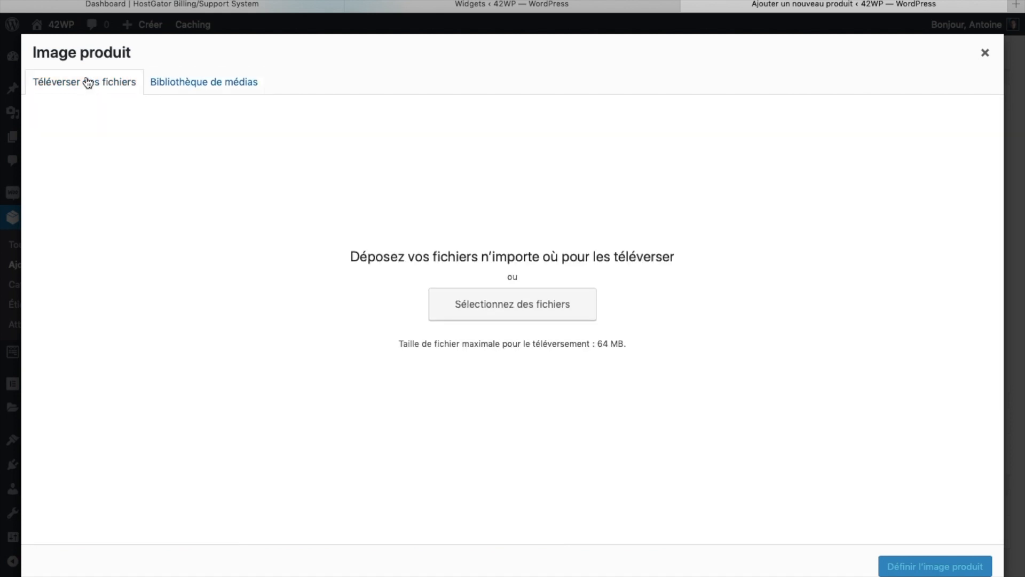
click(1016, 4)
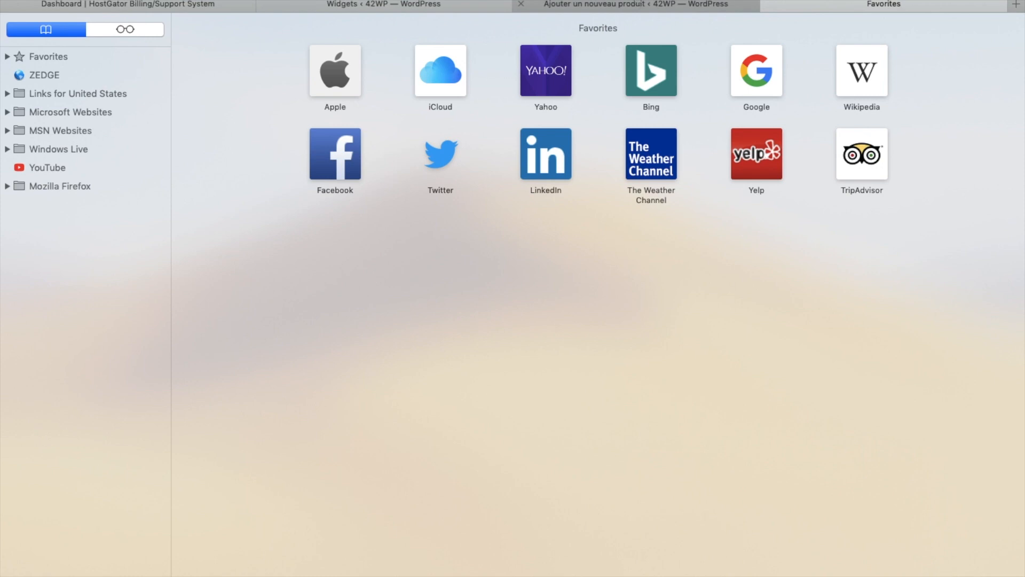
Download the lion bead bracelet photo and a hand-with-bracelet photo from Pexels at Medium size.
text(pe)
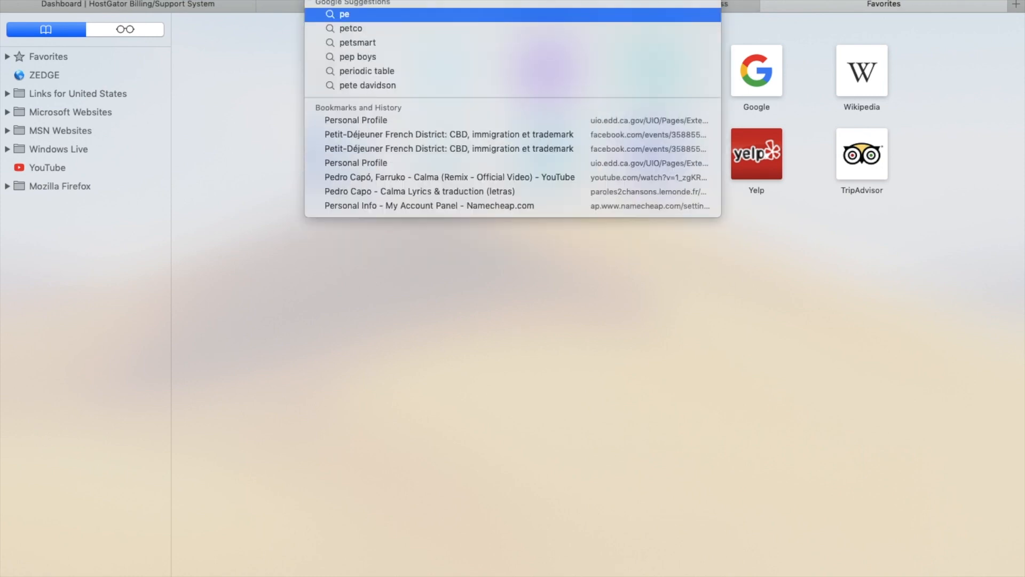
text(xels)
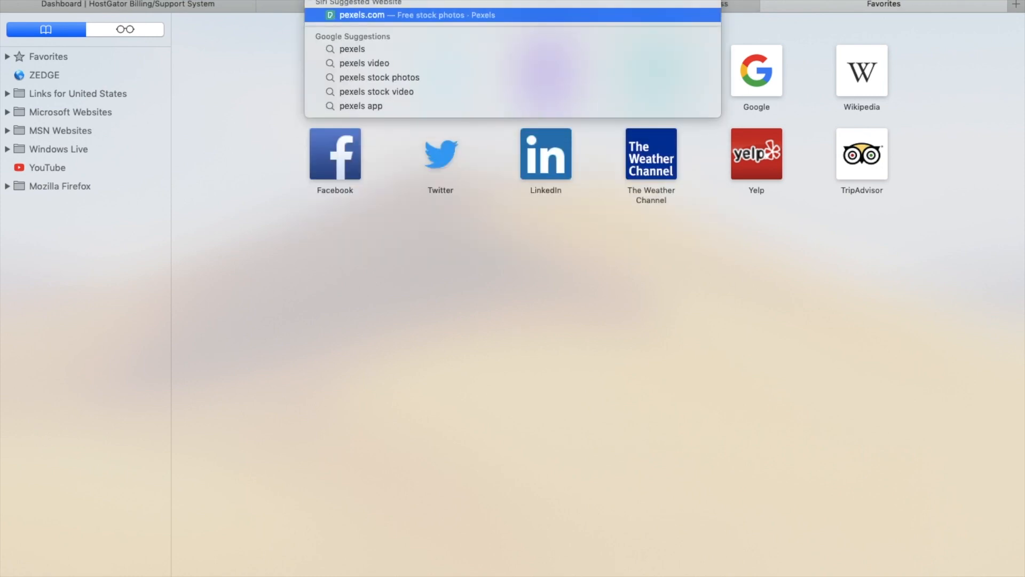
key(Return)
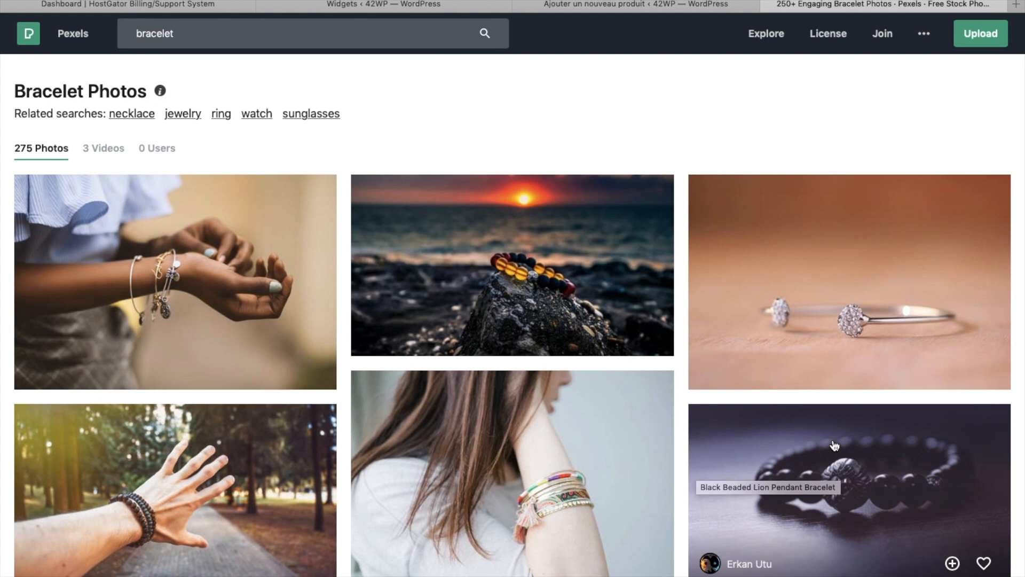
click(835, 446)
click(916, 44)
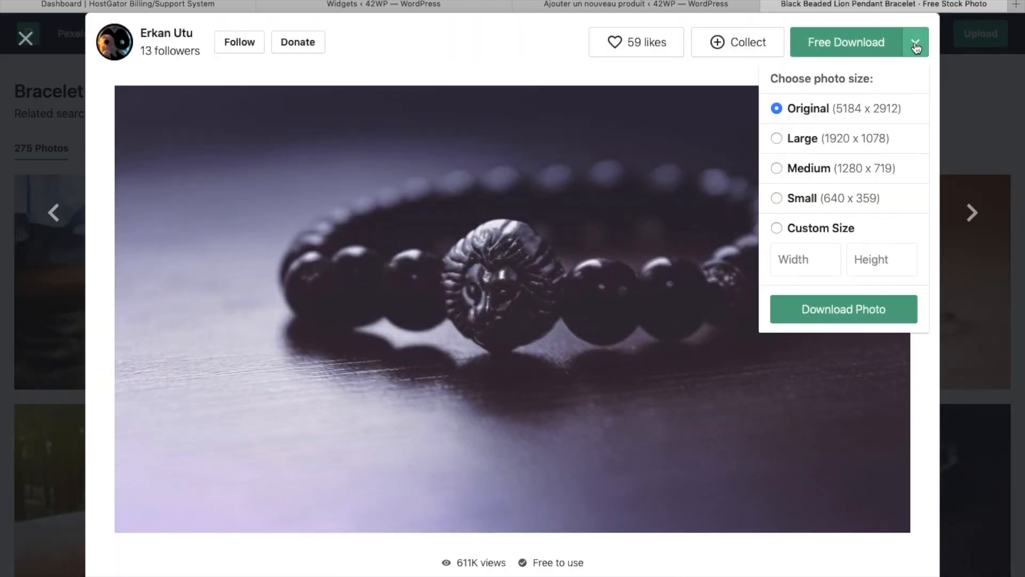
click(806, 168)
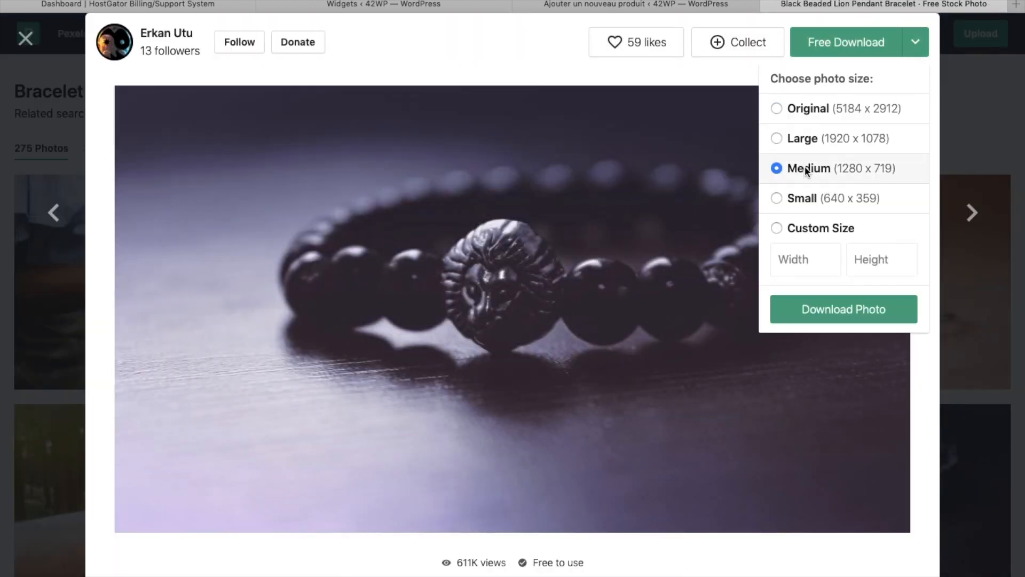
click(812, 320)
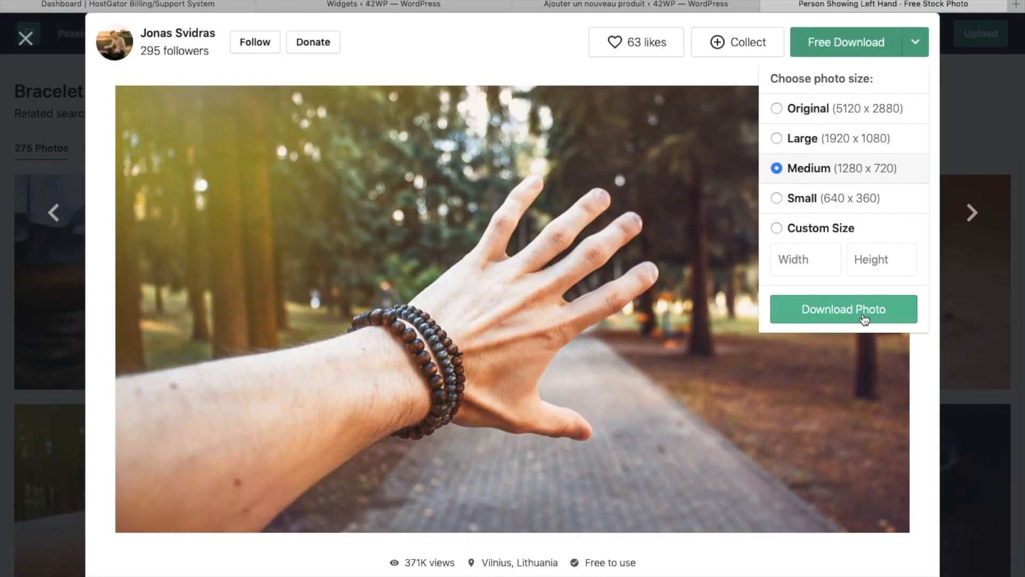
click(857, 314)
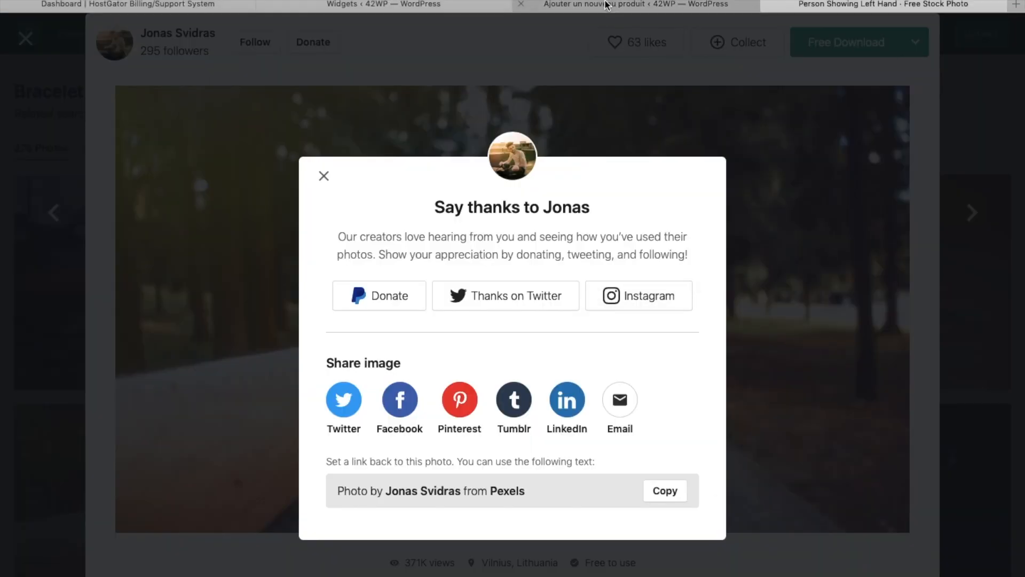
click(607, 6)
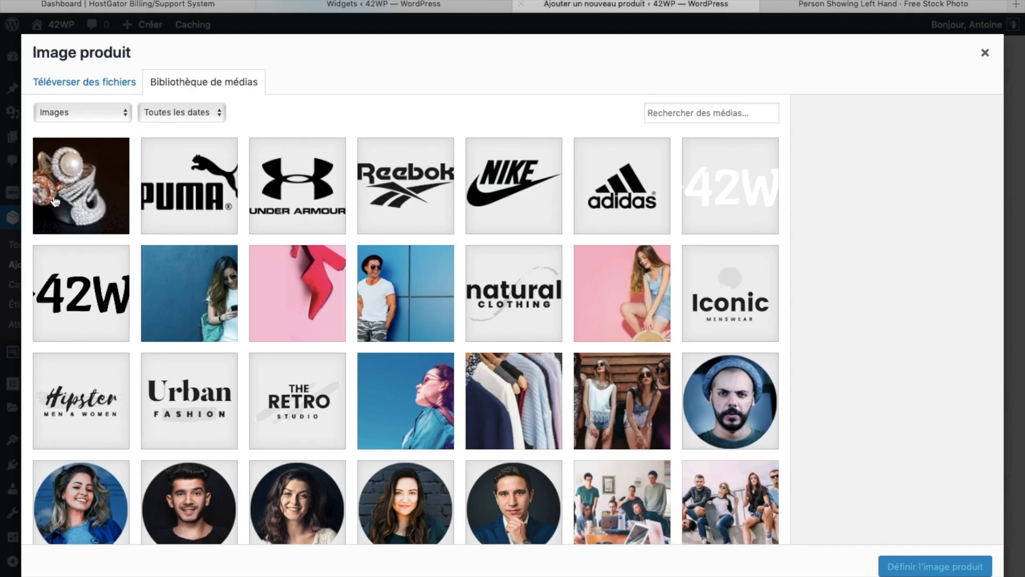
Upload the downloaded photos and set the lion bracelet photo as the product image.
click(105, 91)
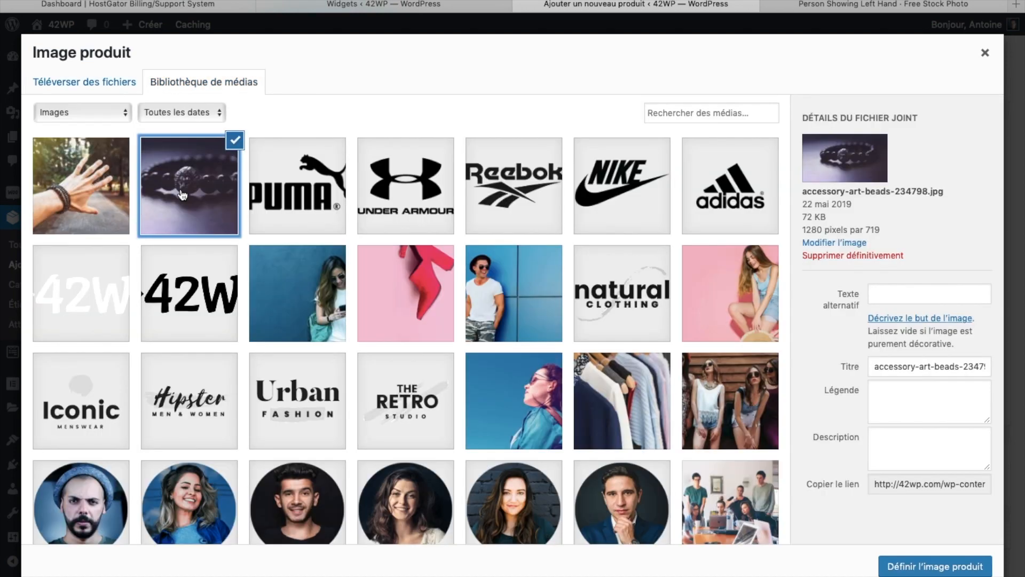
click(912, 565)
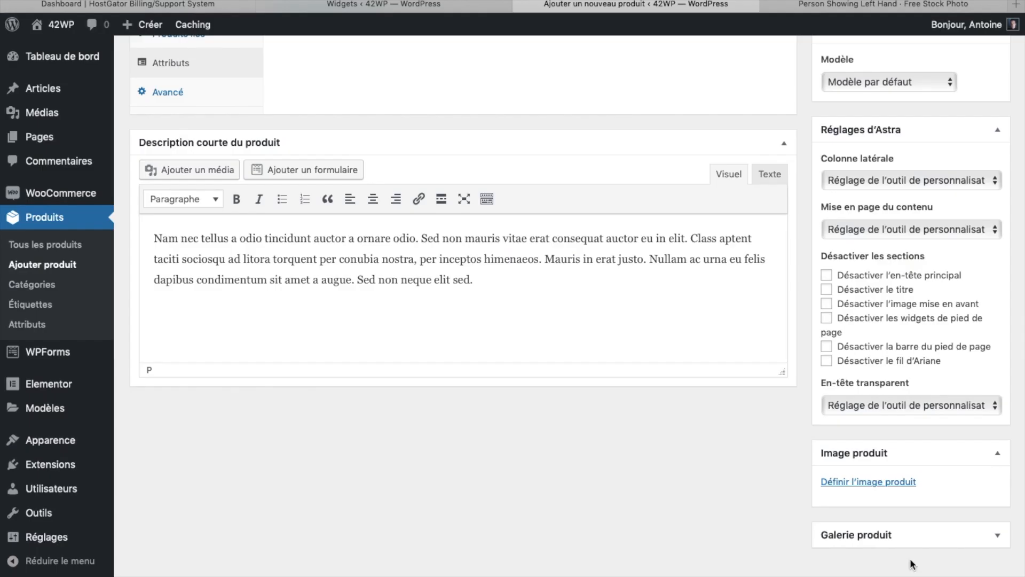
scroll(985, 559, down, 5)
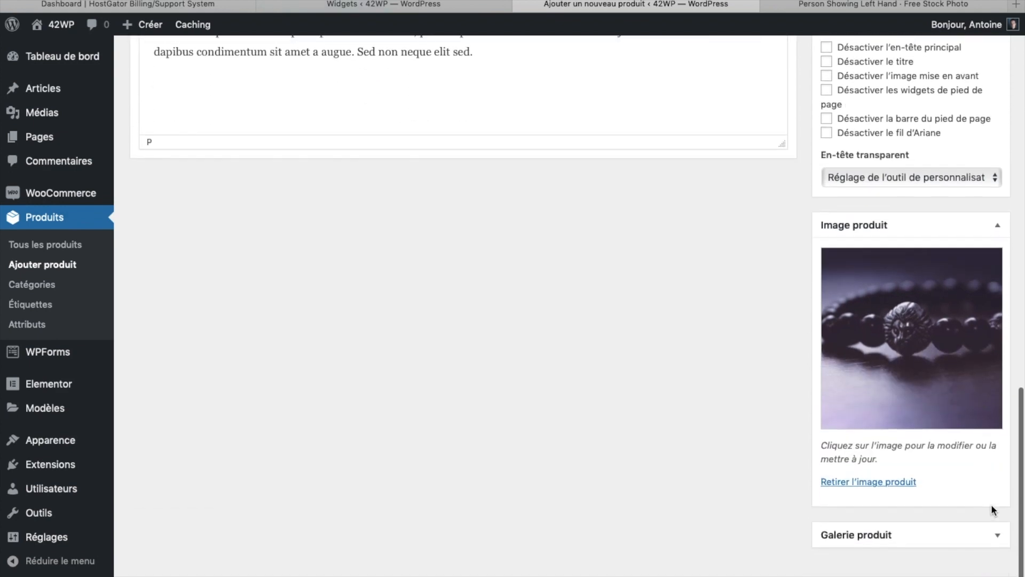
Add the hand-with-bracelet photo to the product gallery and publish Mon Produit.
click(992, 541)
click(857, 566)
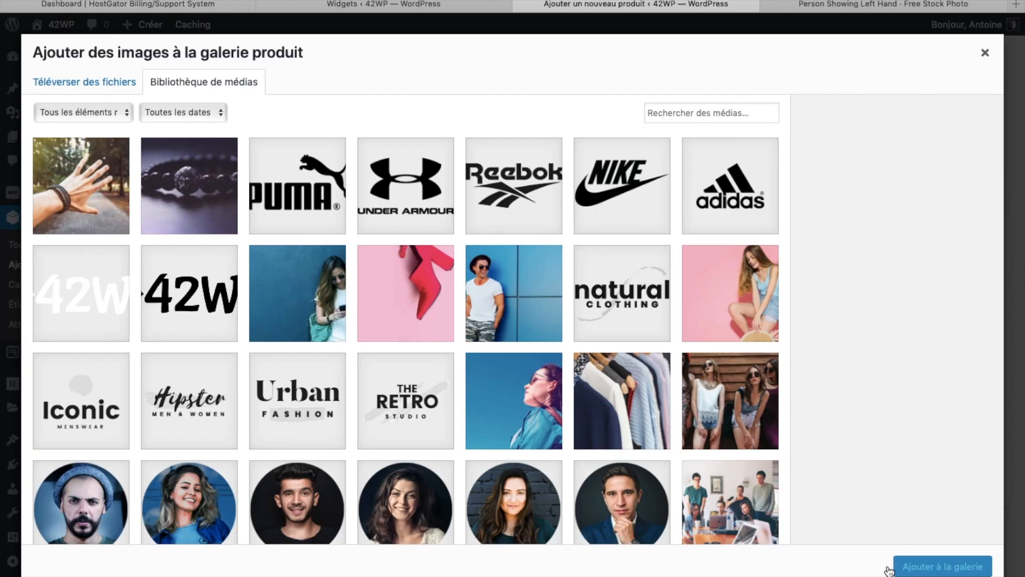
click(93, 204)
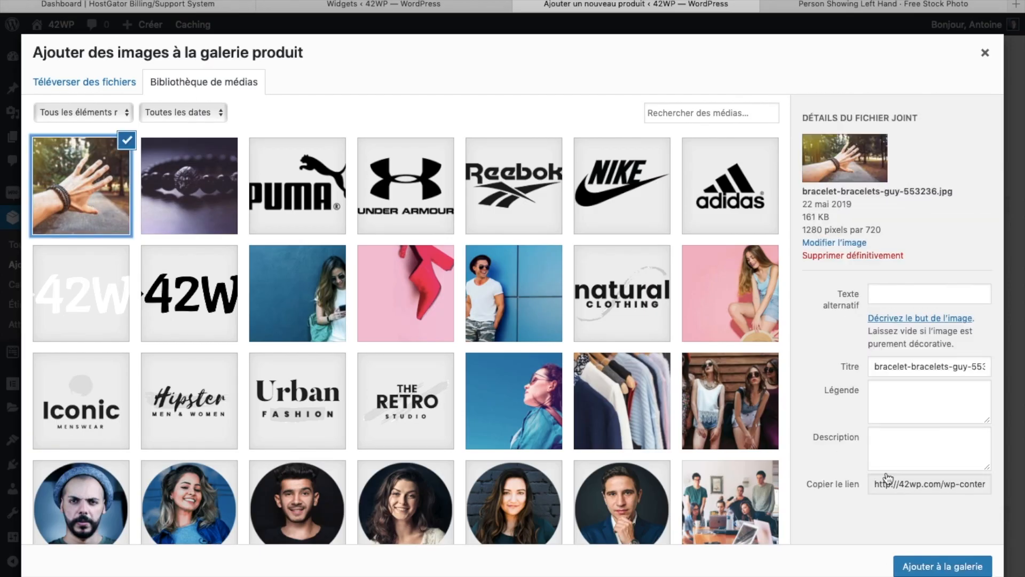
click(929, 568)
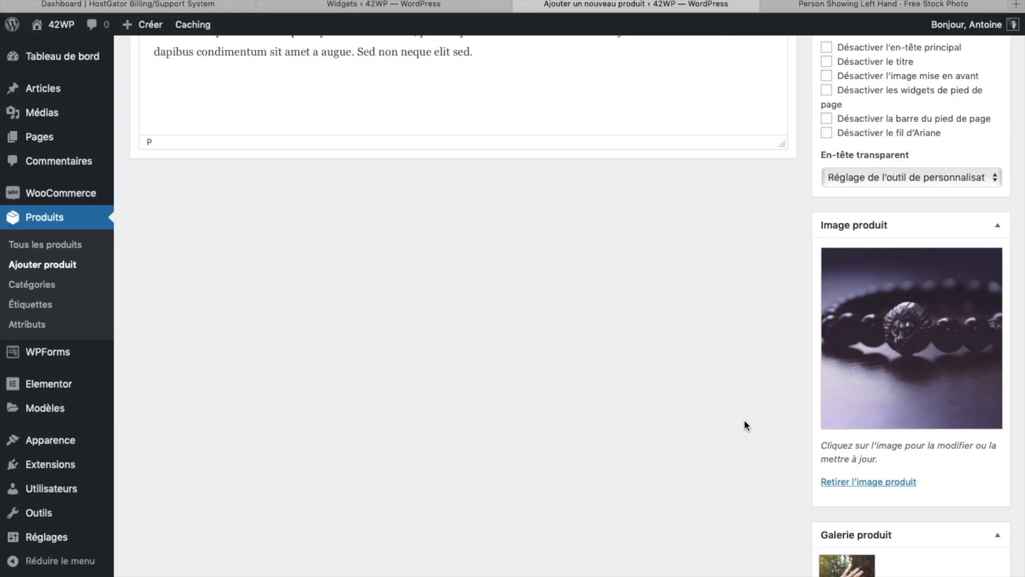
scroll(745, 426, up, 7)
click(986, 277)
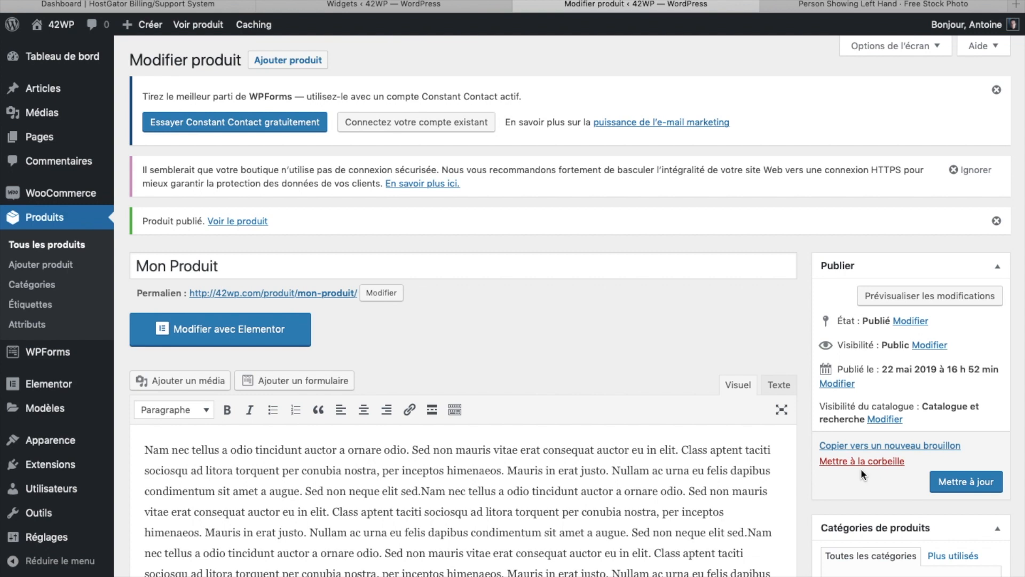
Move Mon Produit from Non classé into Accessoires and a new Bracelet category, update, and view it.
scroll(860, 469, down, 5)
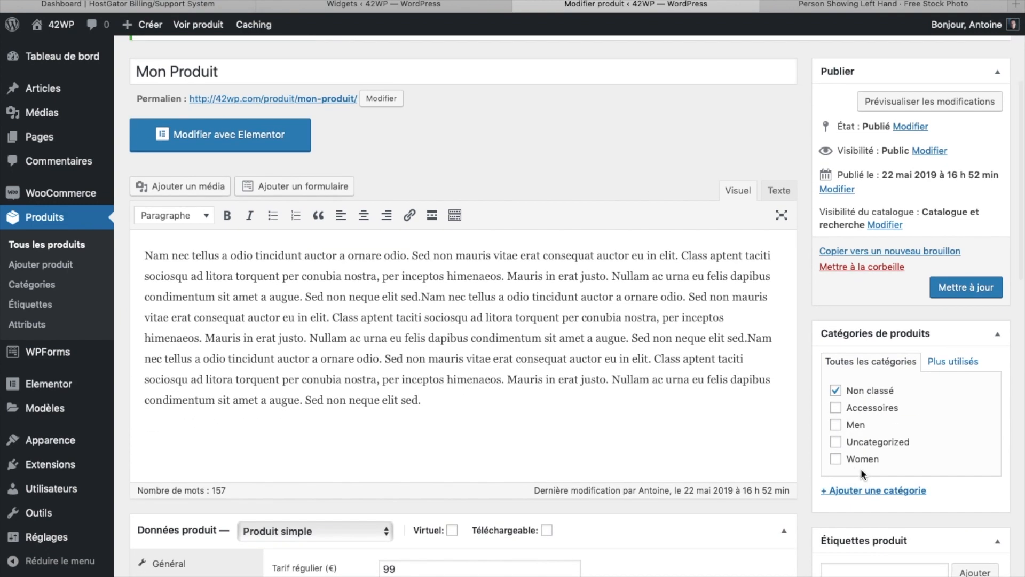
click(836, 391)
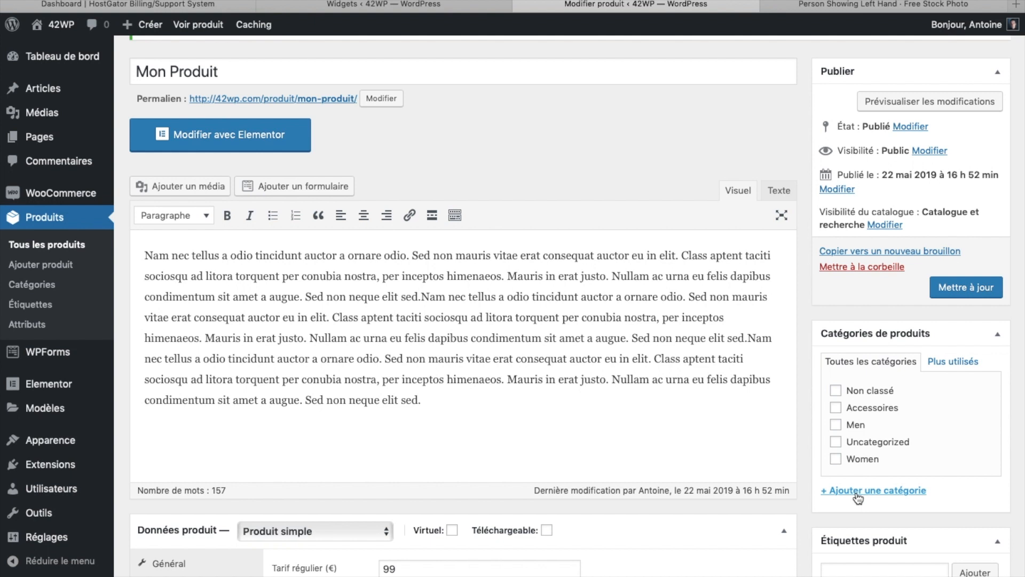
click(858, 497)
text(Bracelet)
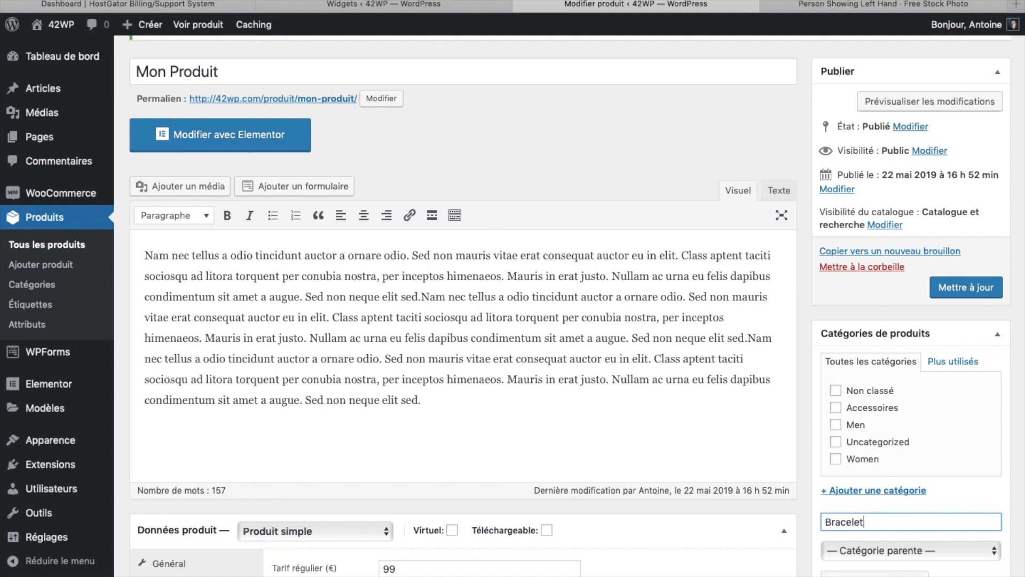
click(874, 574)
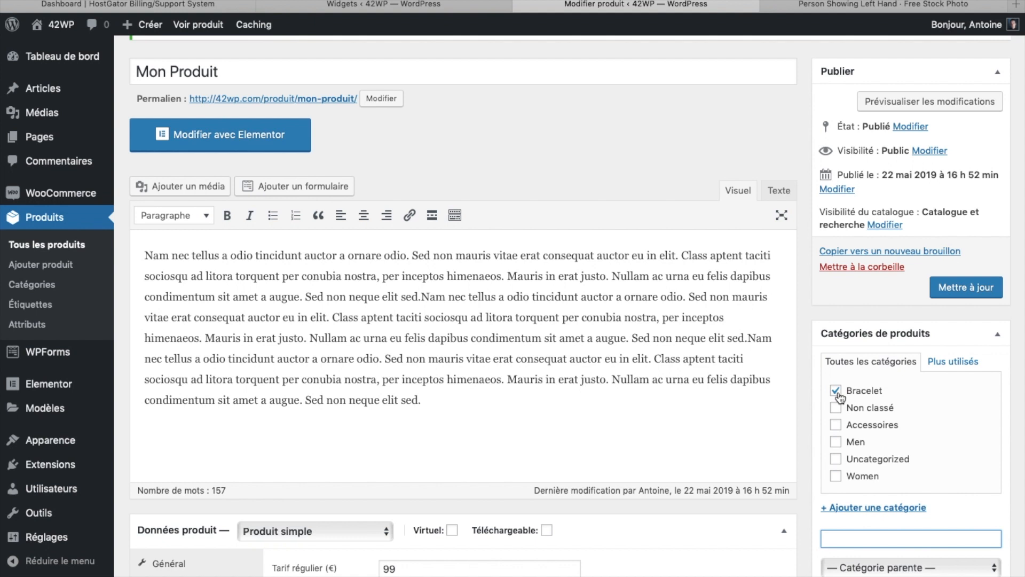
click(836, 426)
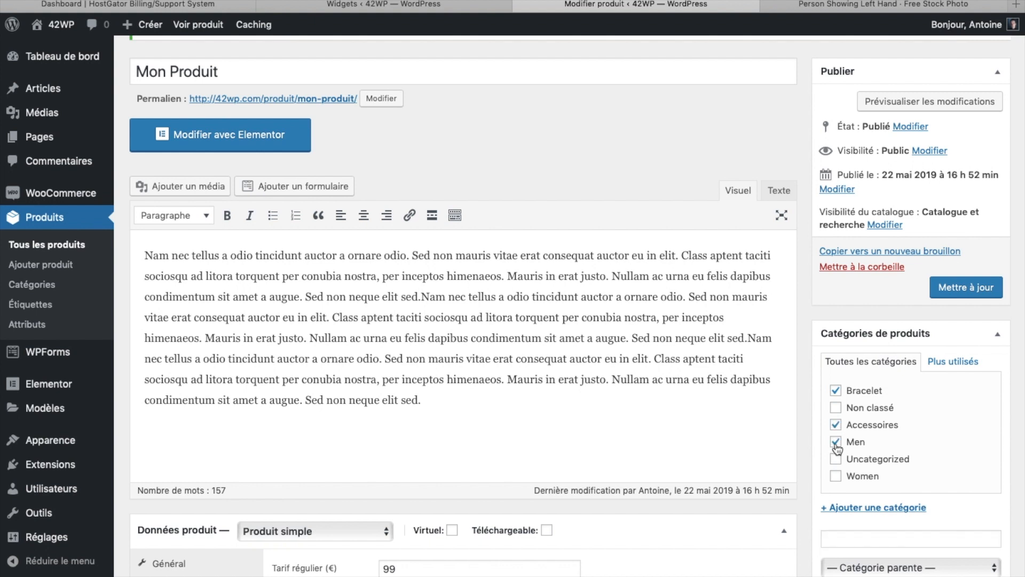
click(958, 286)
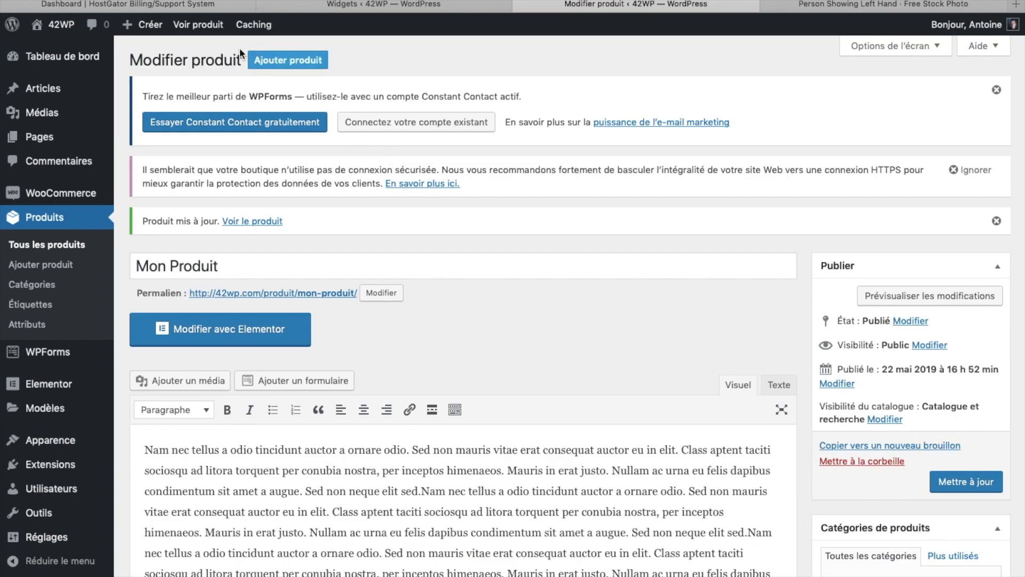
click(200, 25)
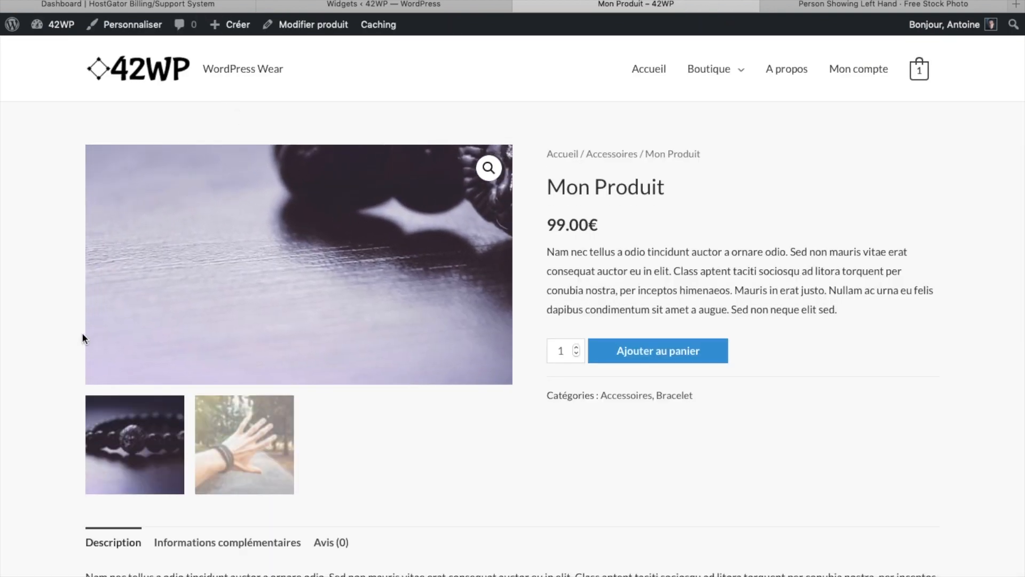
click(227, 443)
click(138, 460)
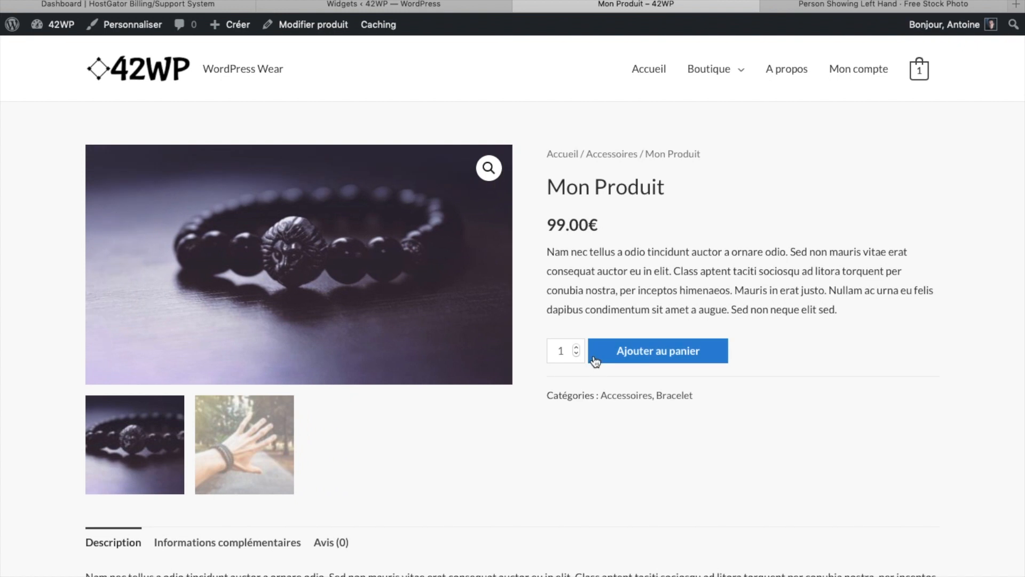
scroll(694, 250, down, 4)
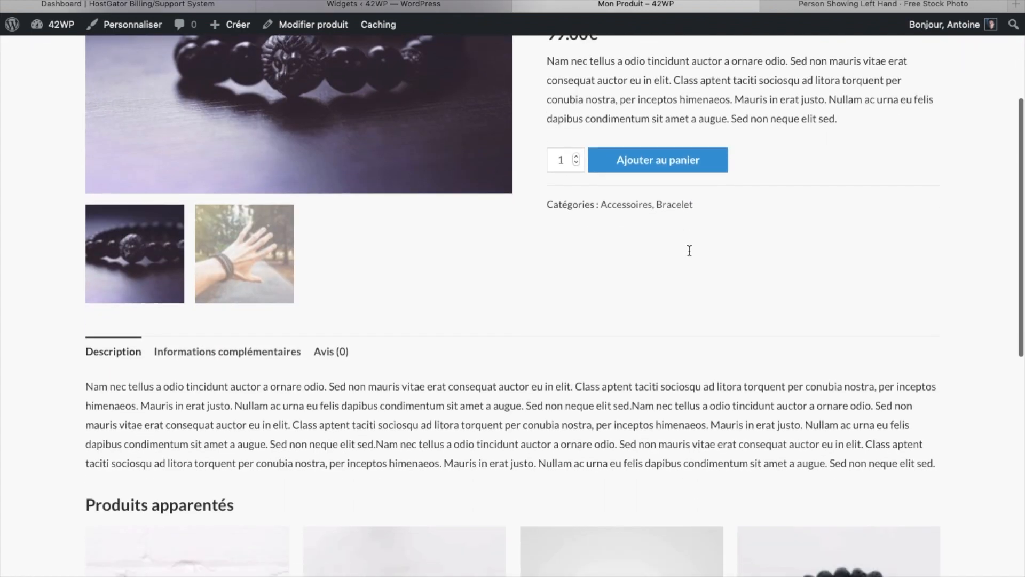
click(243, 356)
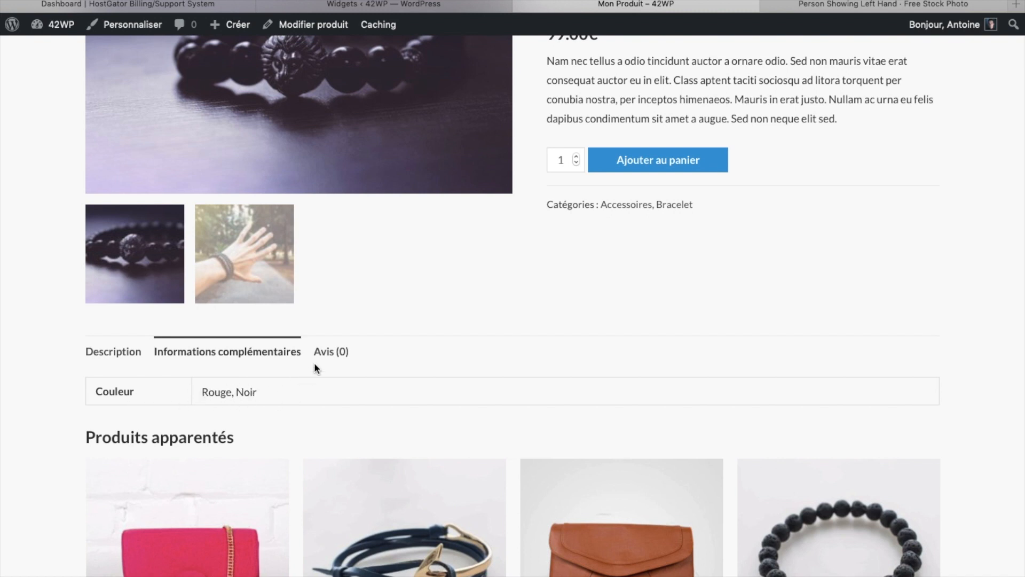
click(331, 351)
scroll(620, 402, up, 4)
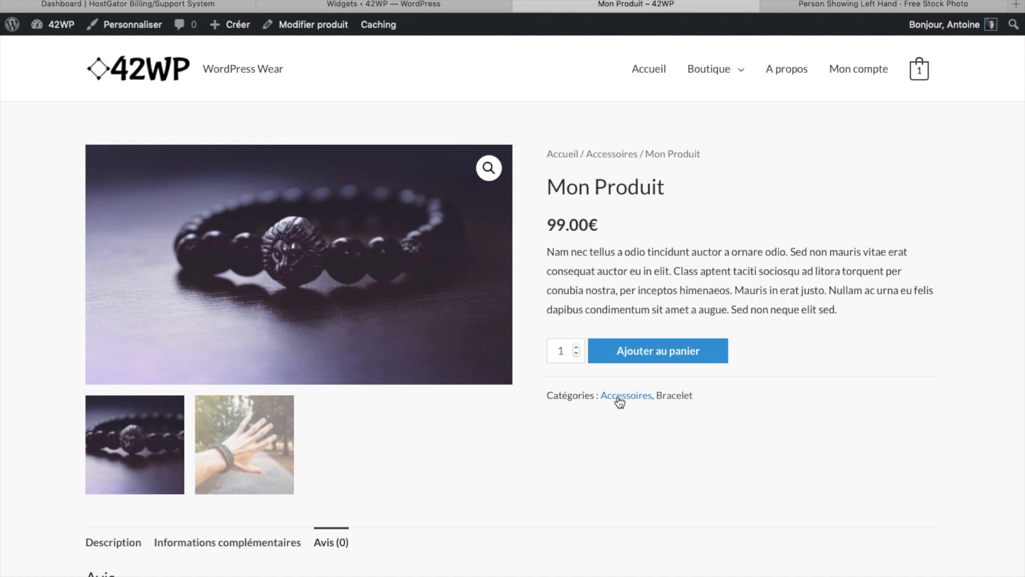
click(675, 398)
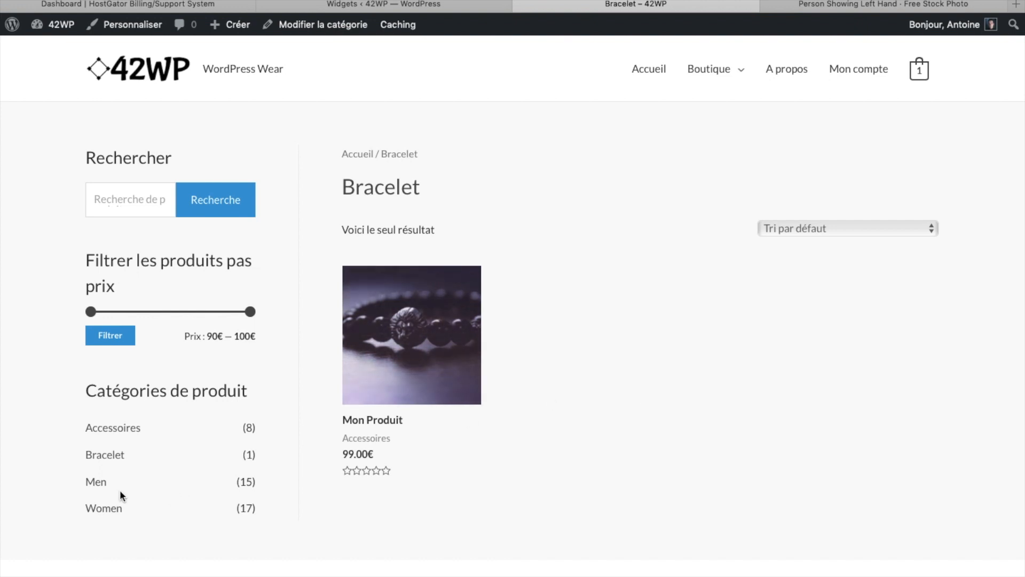
click(113, 430)
scroll(483, 457, down, 1)
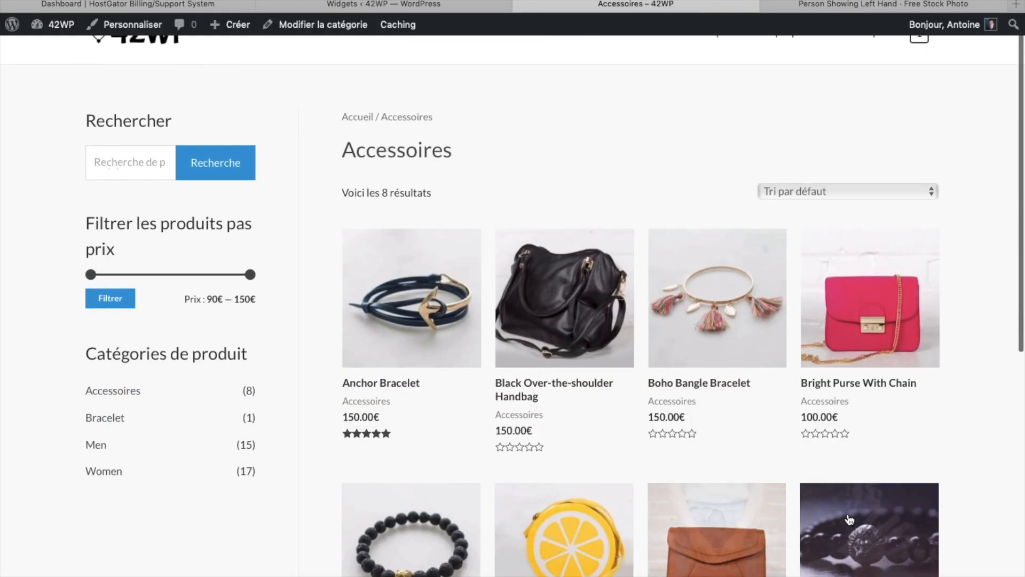
scroll(849, 519, down, 3)
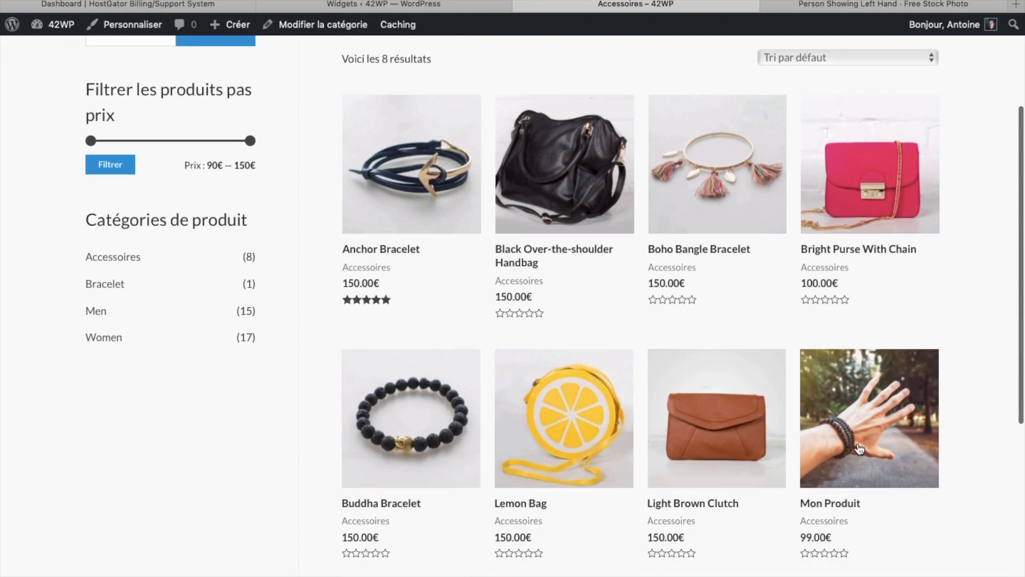
click(860, 449)
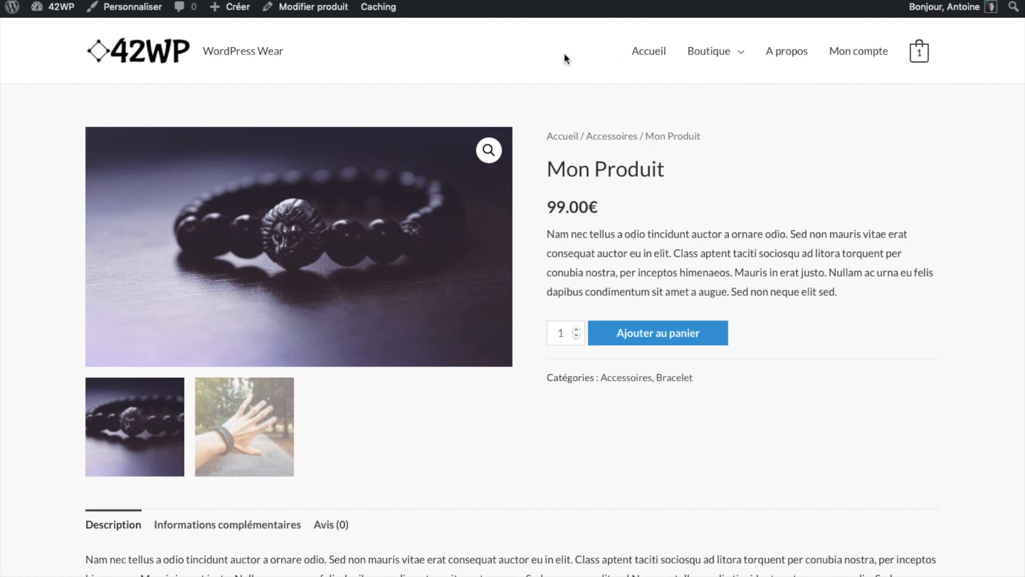
Set Mon Produit's catalogue visibility to featured and update the product.
click(323, 16)
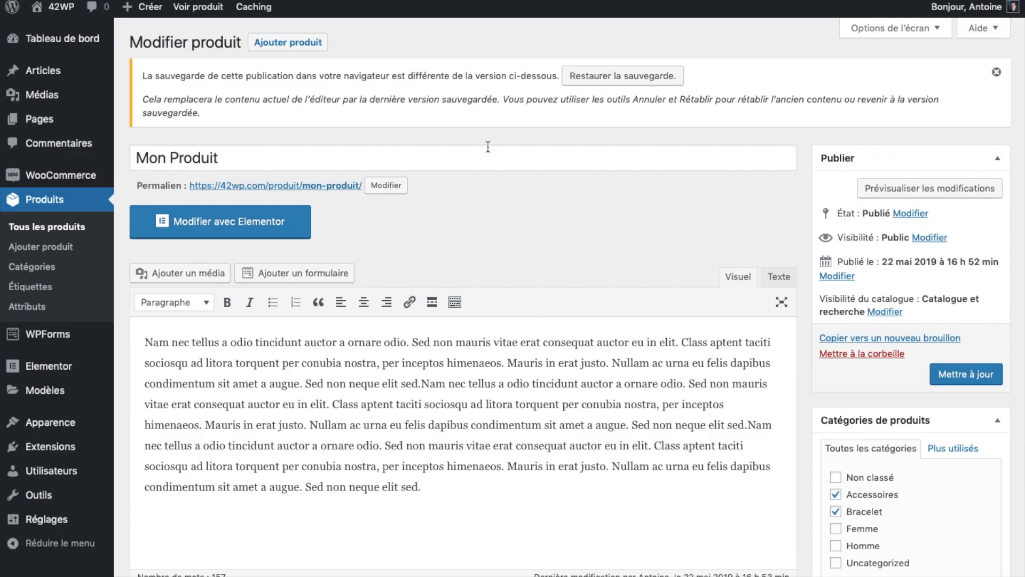
click(885, 313)
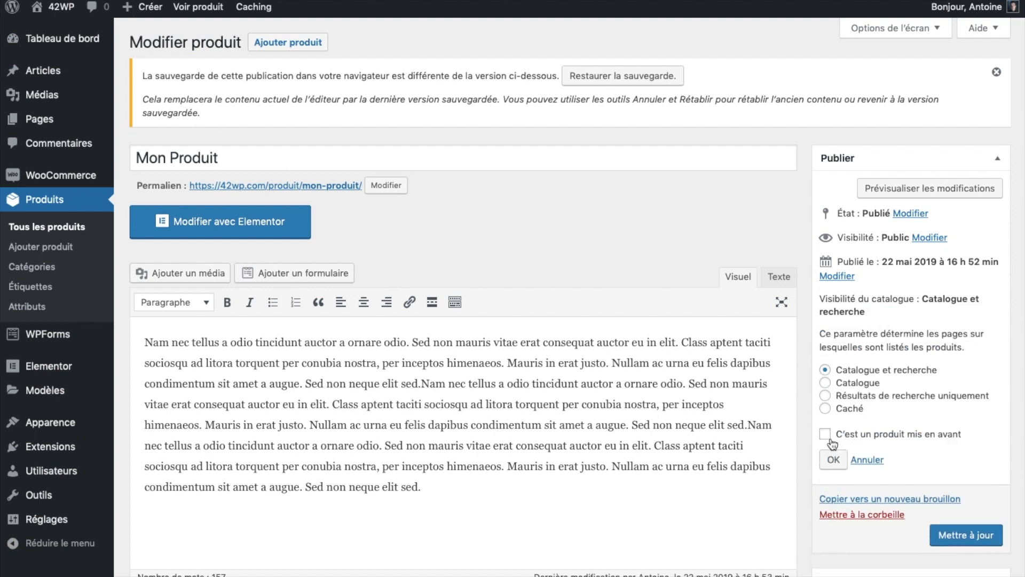
click(826, 434)
click(834, 461)
click(953, 377)
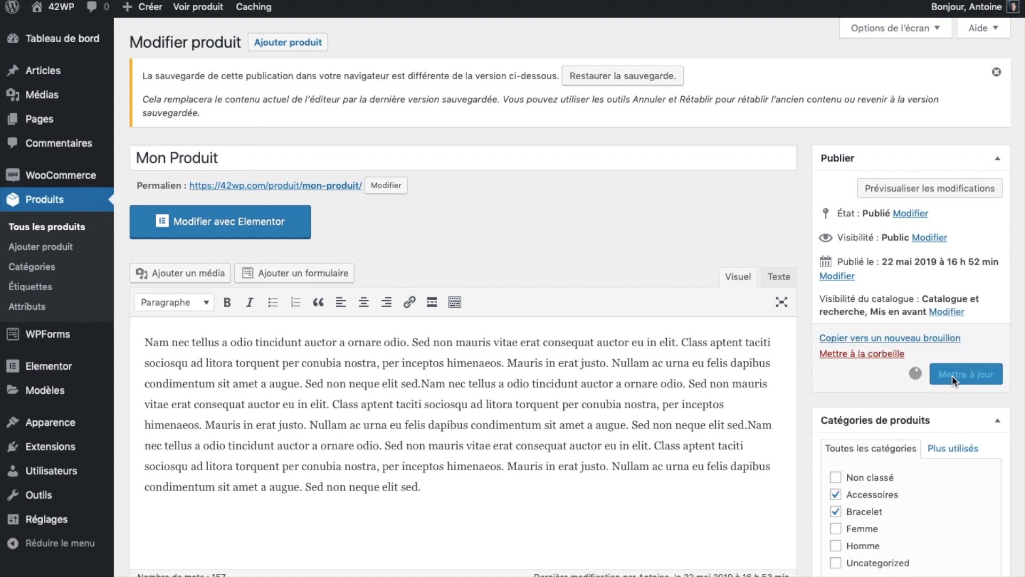
mouse_move(59, 8)
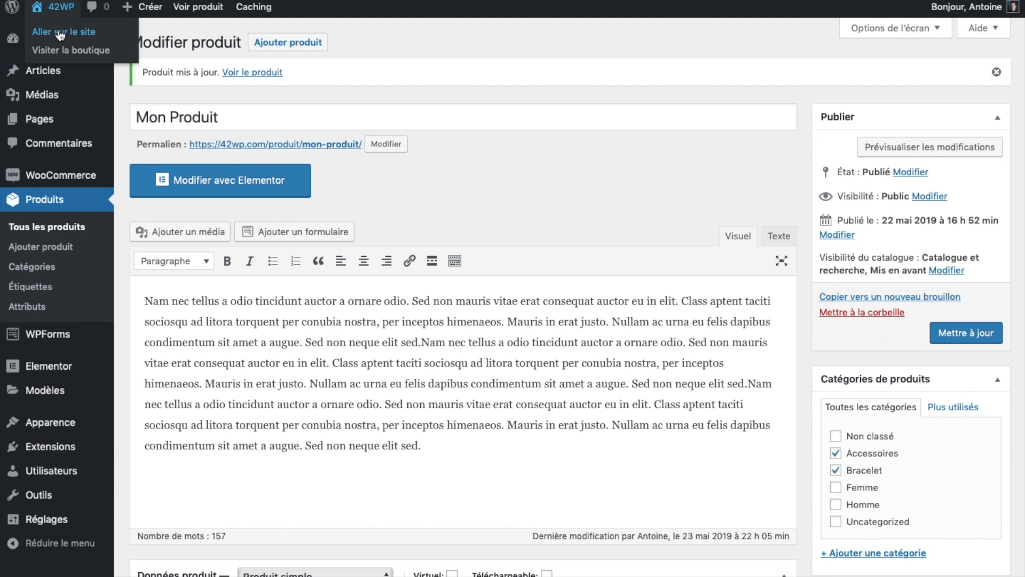
Visit the shop homepage and scroll through its featured products row.
click(60, 33)
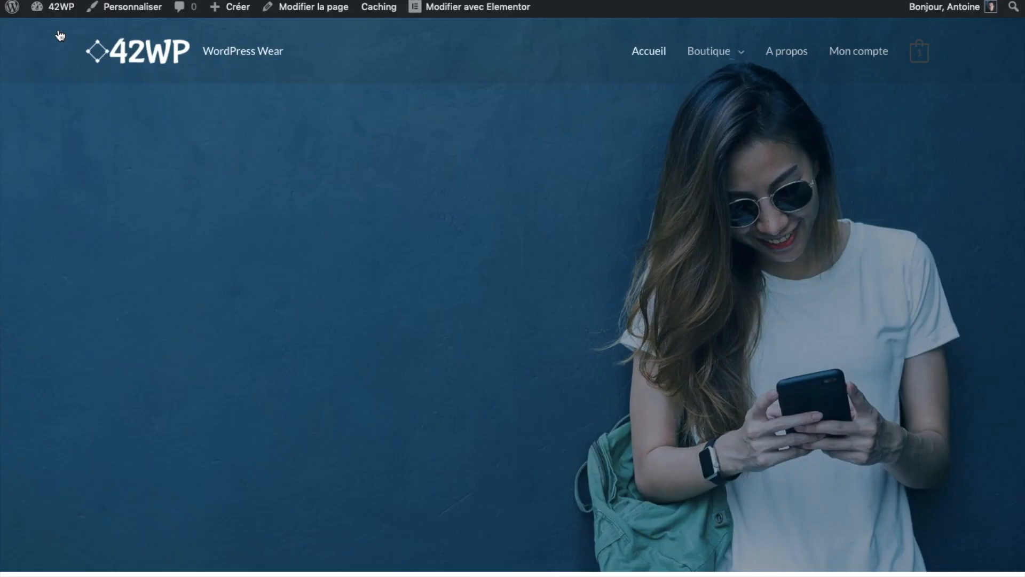
scroll(296, 274, down, 20)
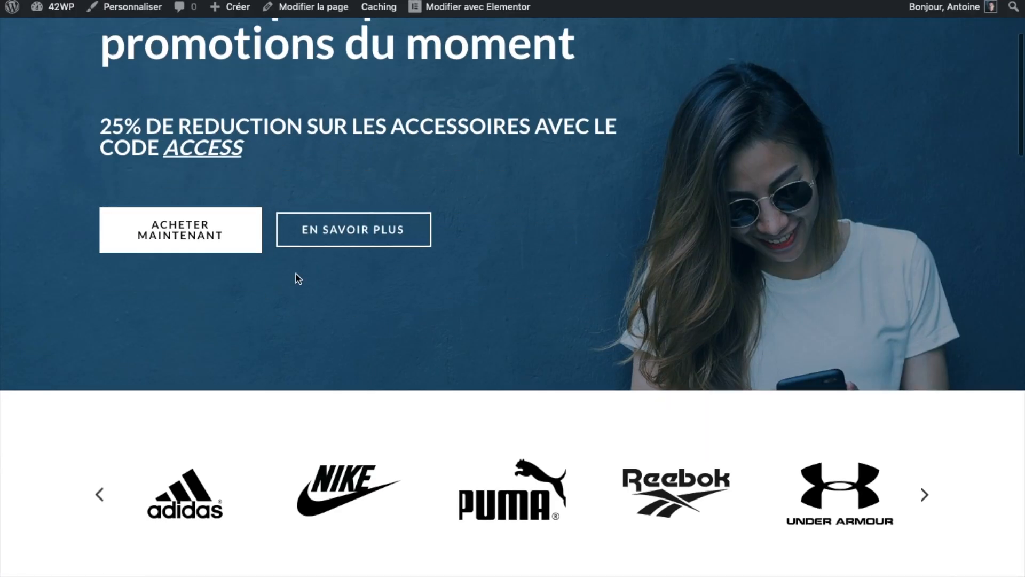
scroll(296, 278, up, 5)
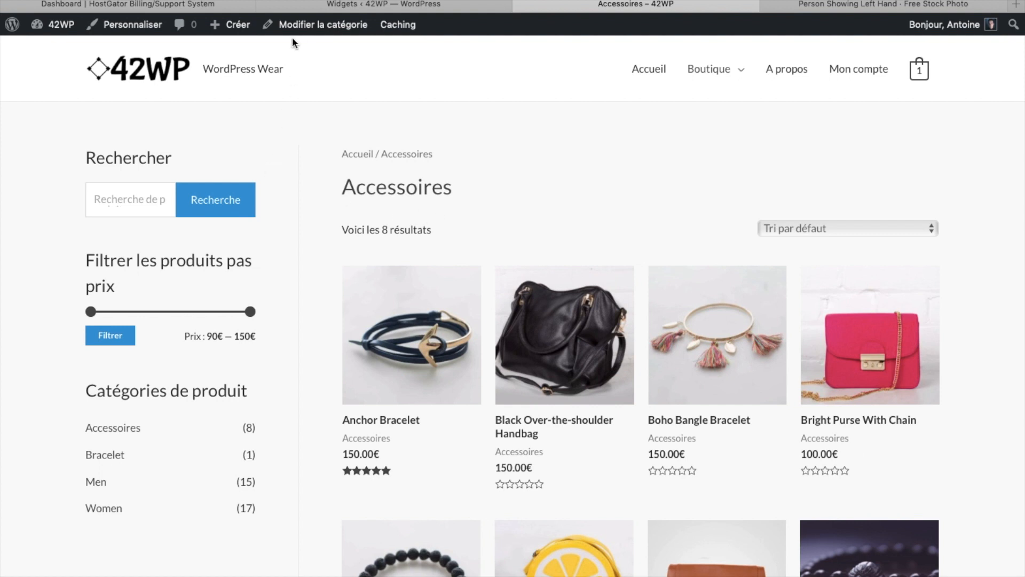
mouse_move(54, 24)
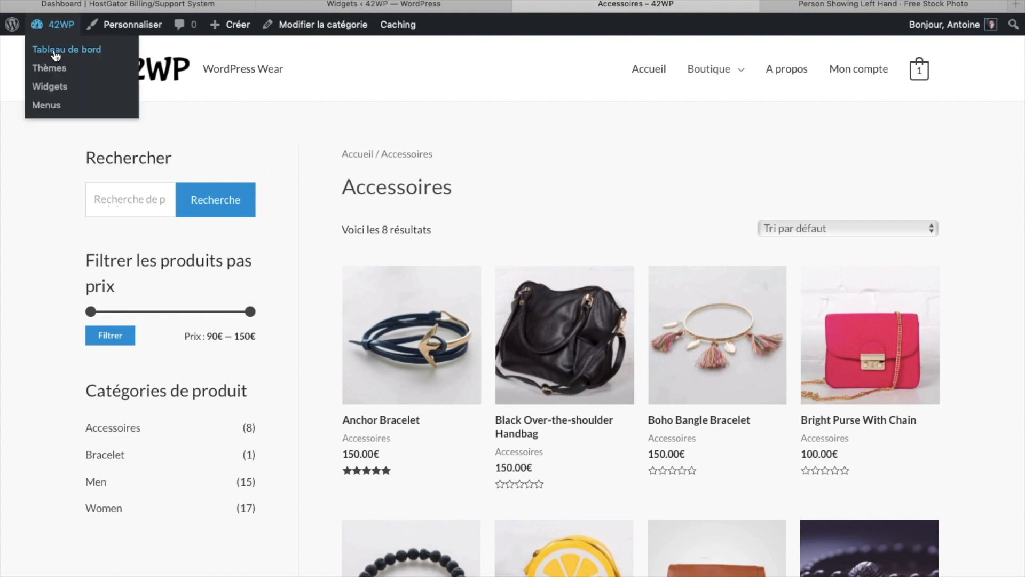
Go to the WooCommerce shipping settings from the dashboard.
click(56, 52)
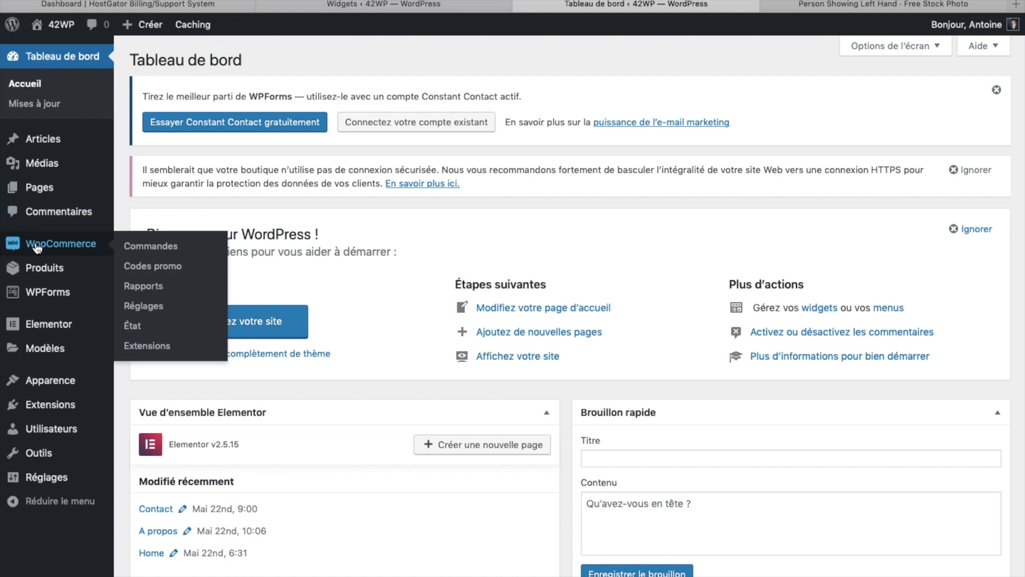
click(37, 247)
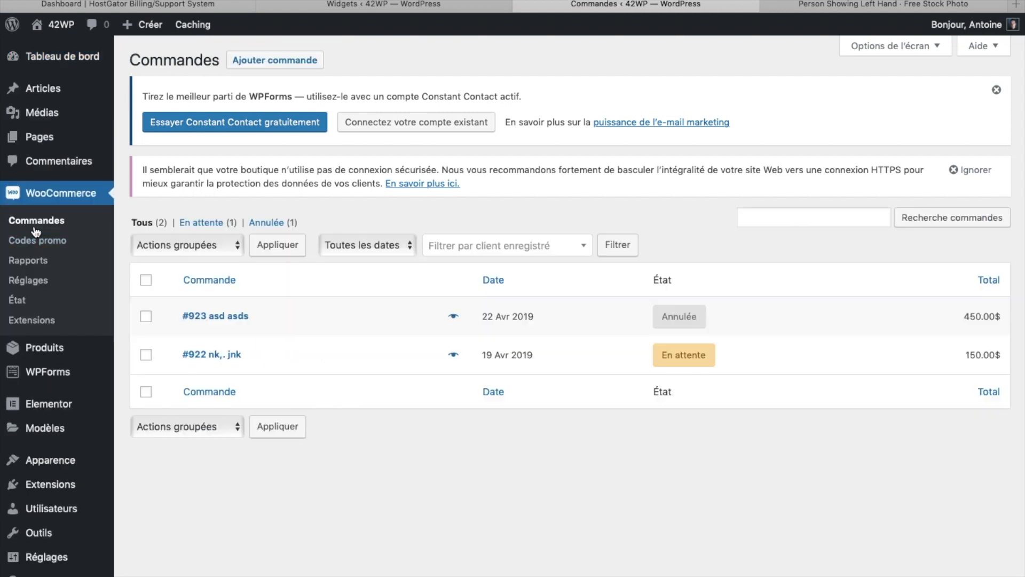
click(30, 283)
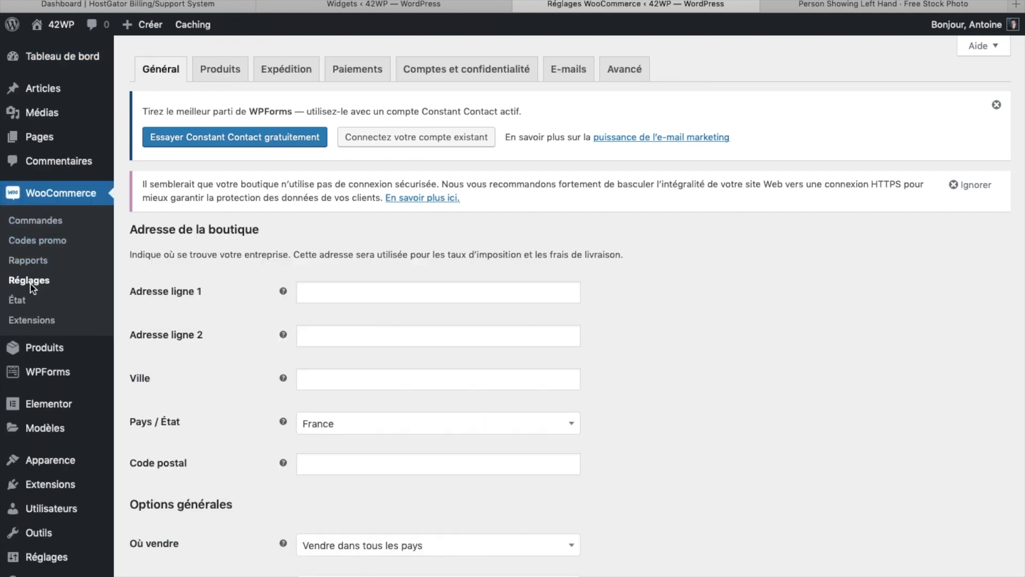
click(286, 72)
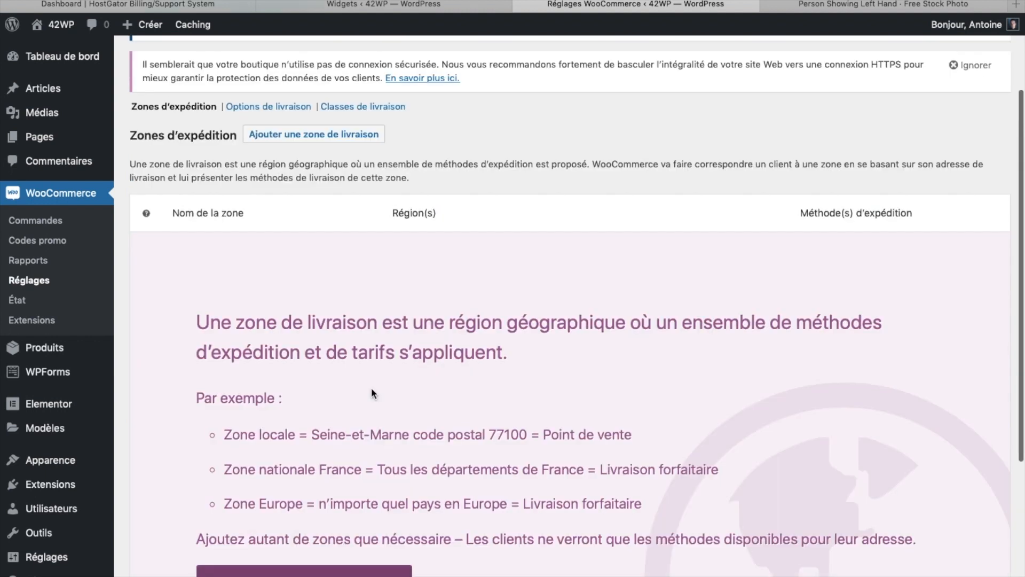
scroll(371, 387, down, 2)
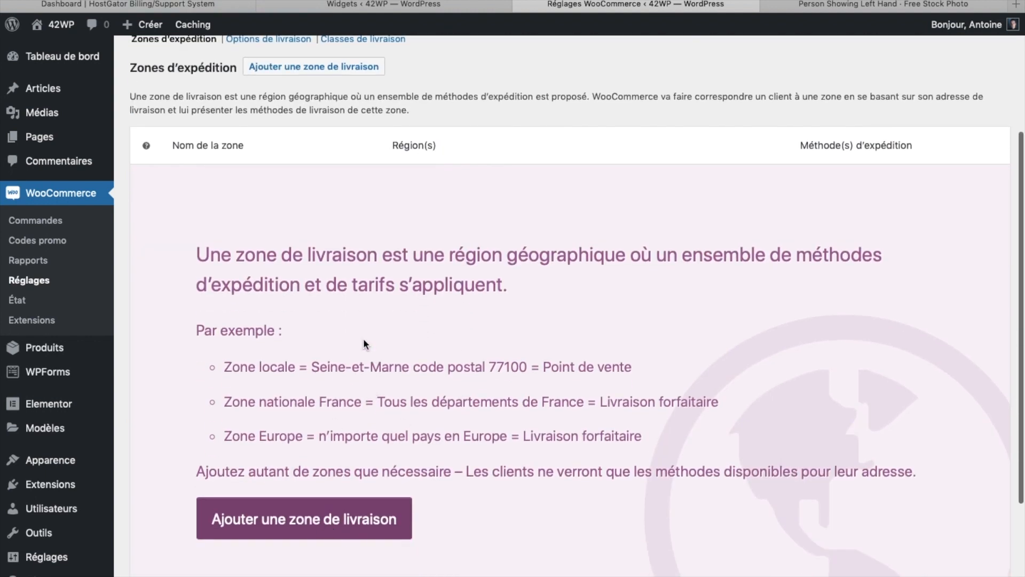
Create a shipping zone named 'France' covering the France region.
click(287, 531)
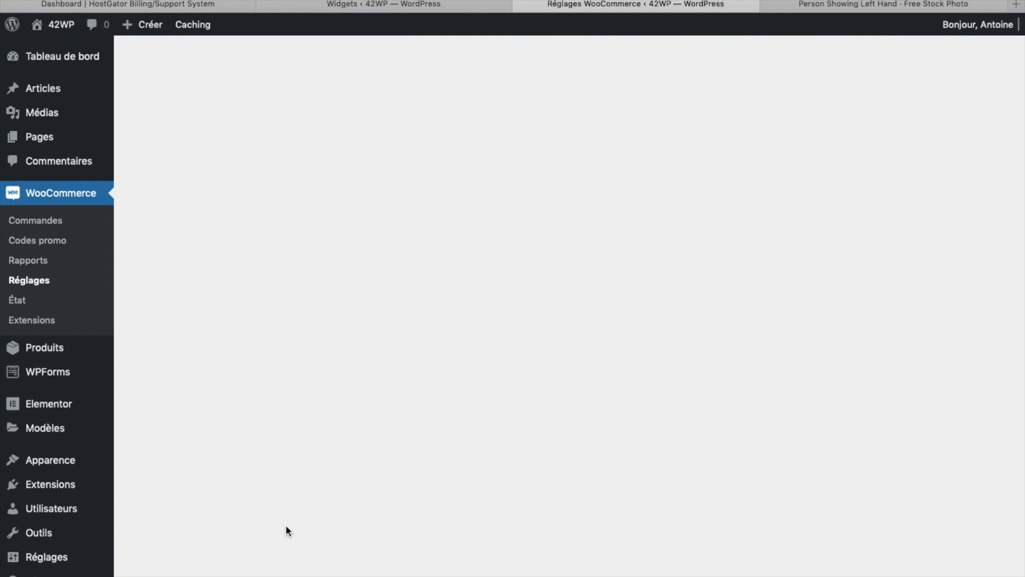
click(346, 302)
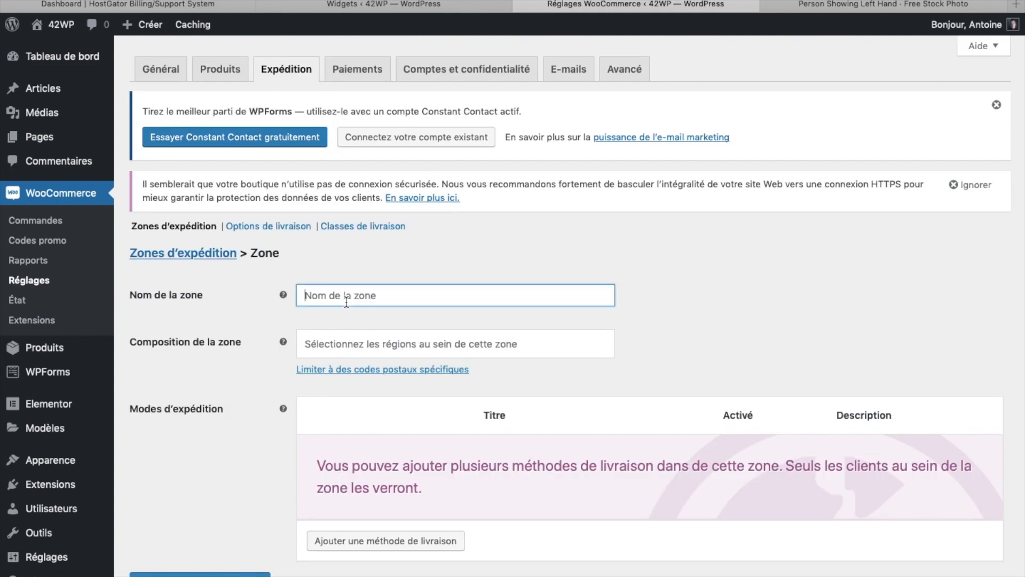
text(France)
click(386, 337)
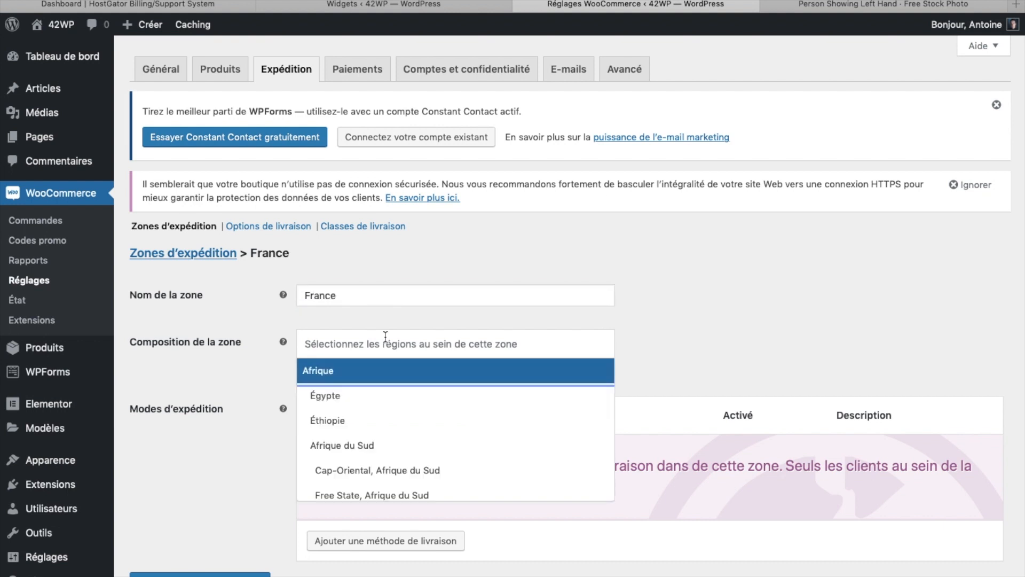
text(fra)
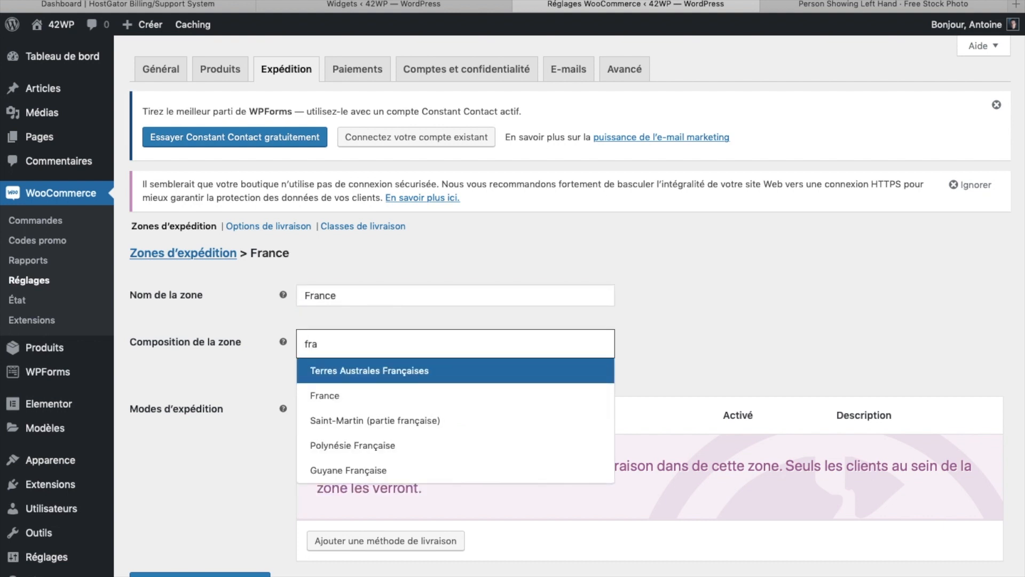
click(375, 395)
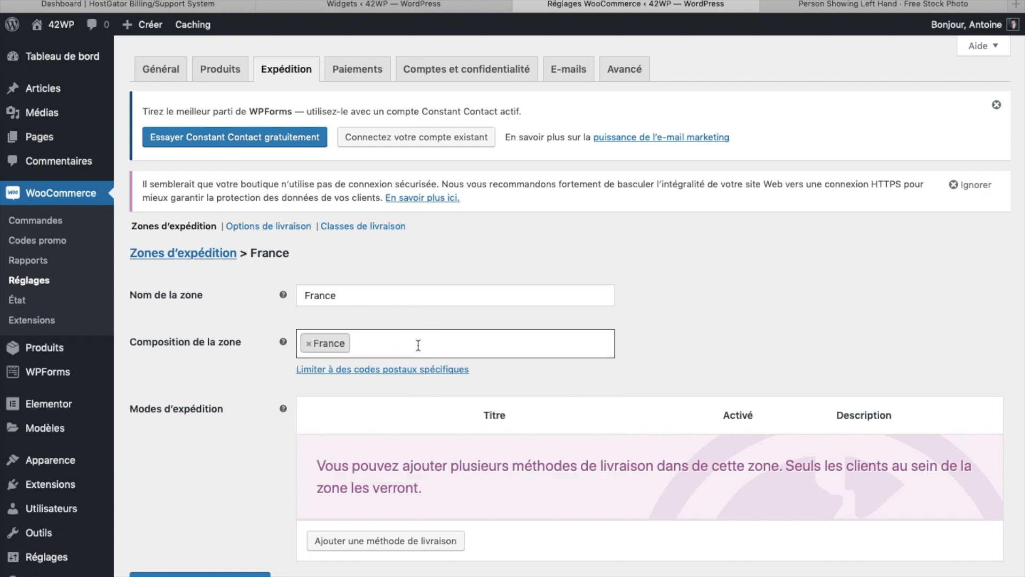
Add a Forfait flat-rate delivery method to the France zone.
scroll(348, 415, down, 1)
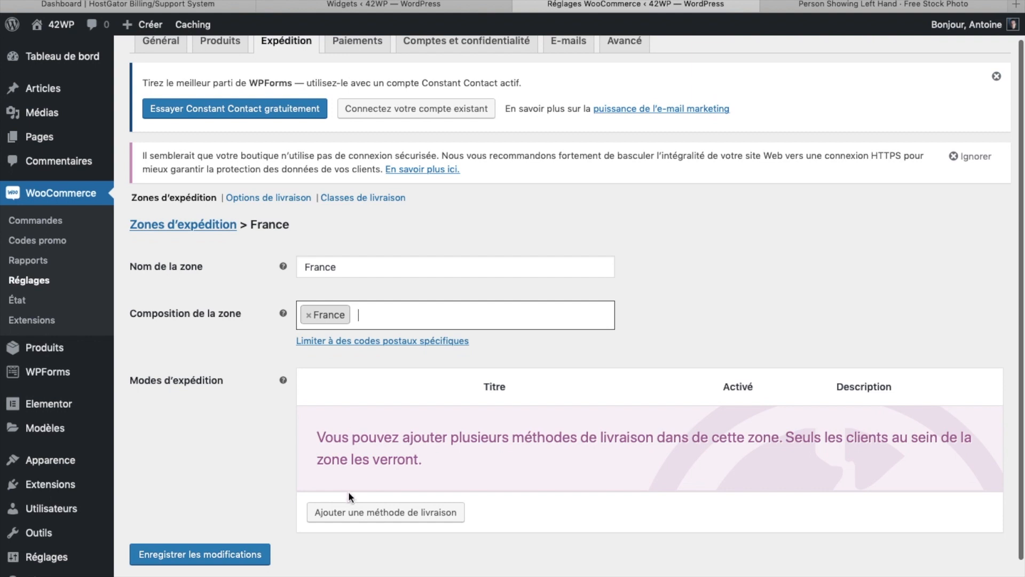
click(348, 522)
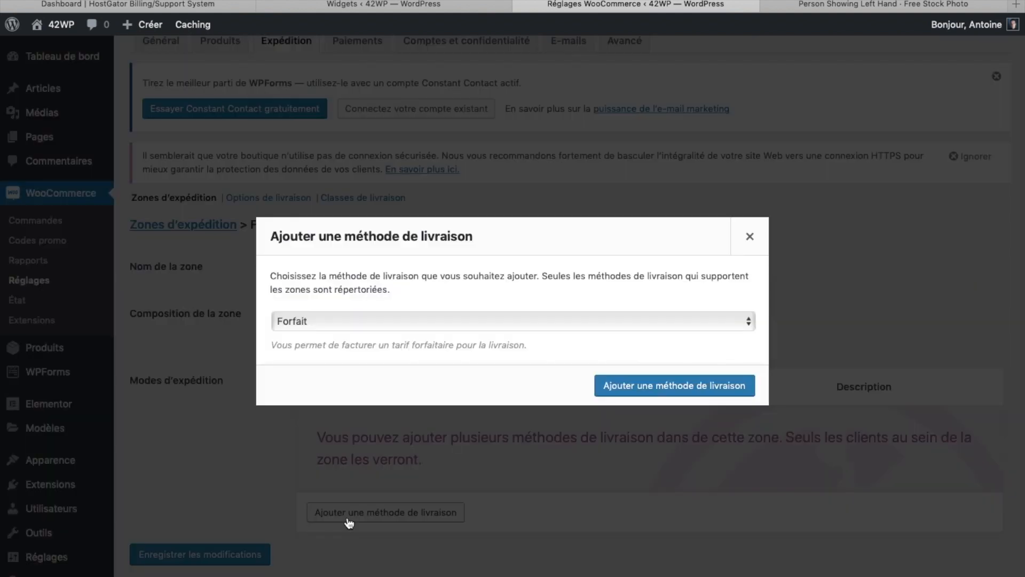
click(369, 322)
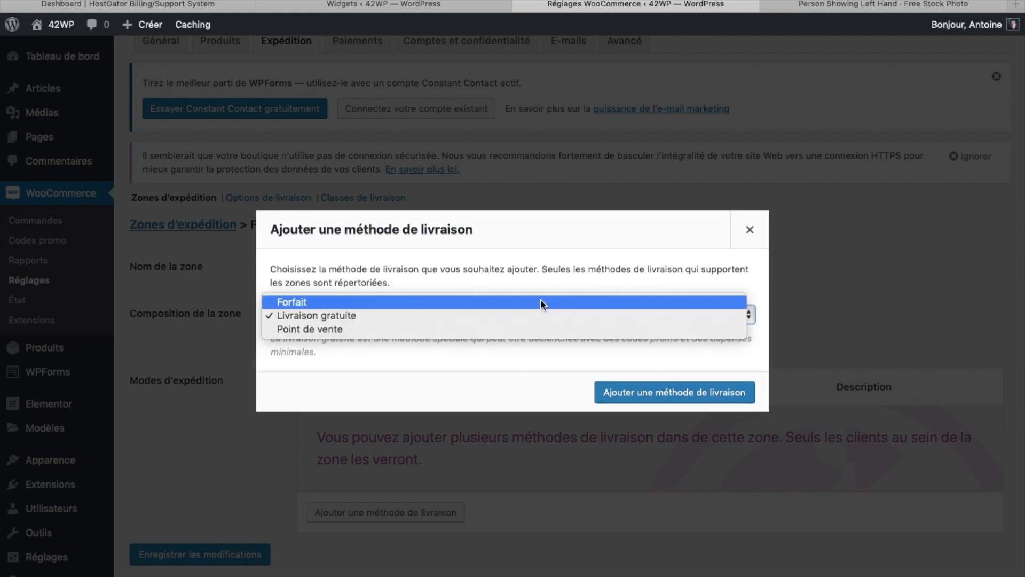
click(541, 299)
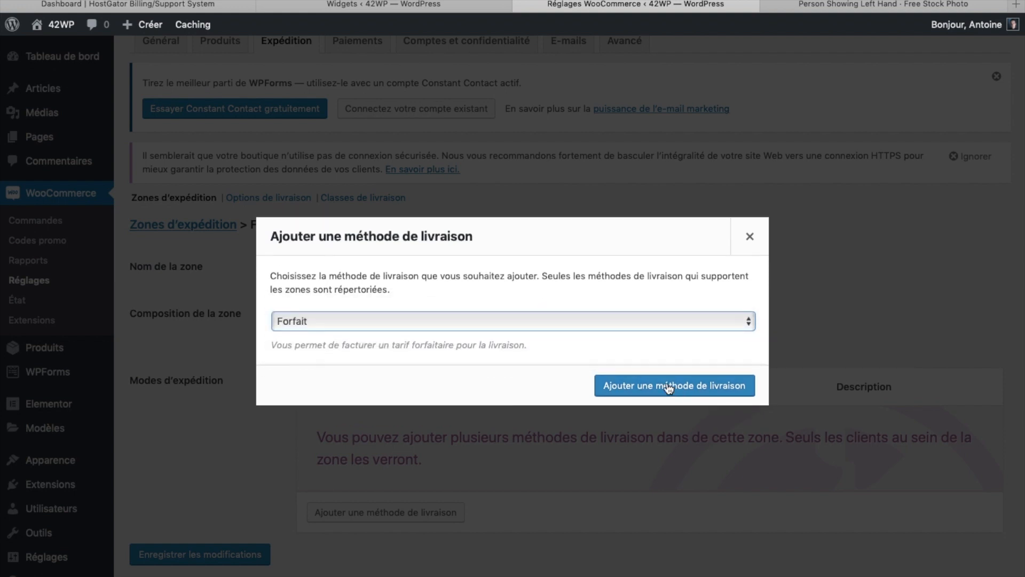
click(669, 387)
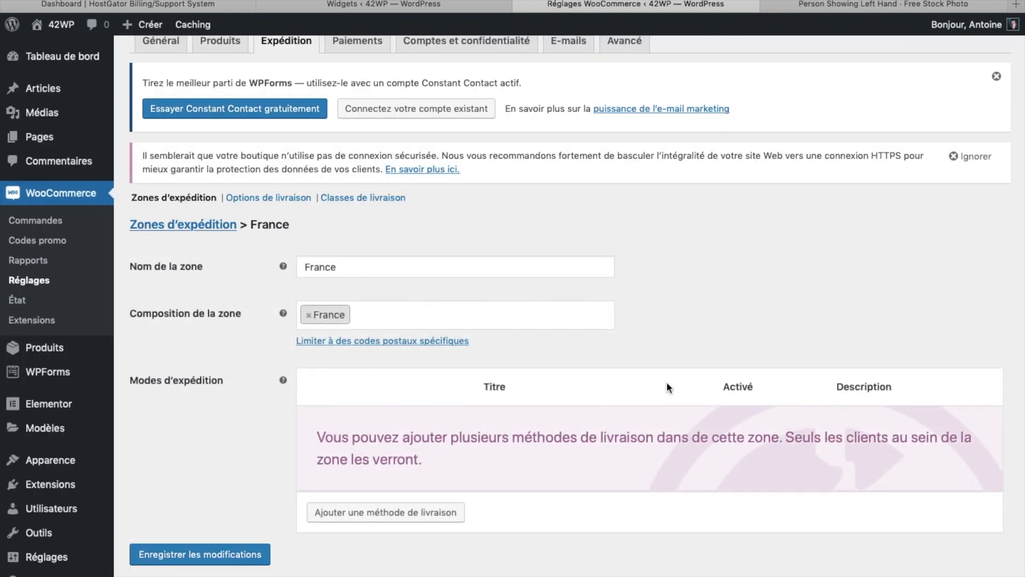
mouse_move(629, 419)
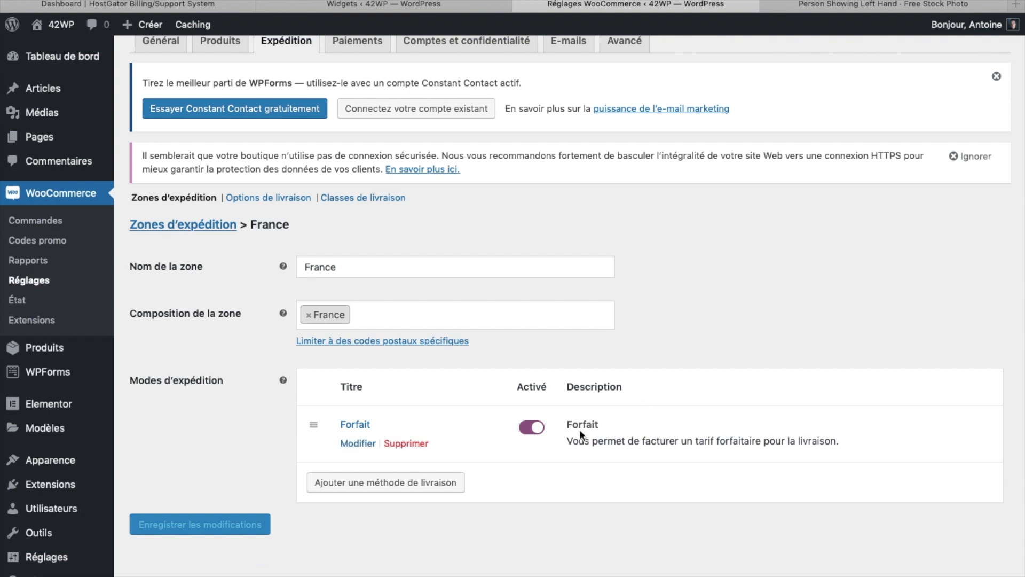
Set the Forfait method's cost to 5 and save it.
click(357, 445)
click(422, 352)
key(BackSpace)
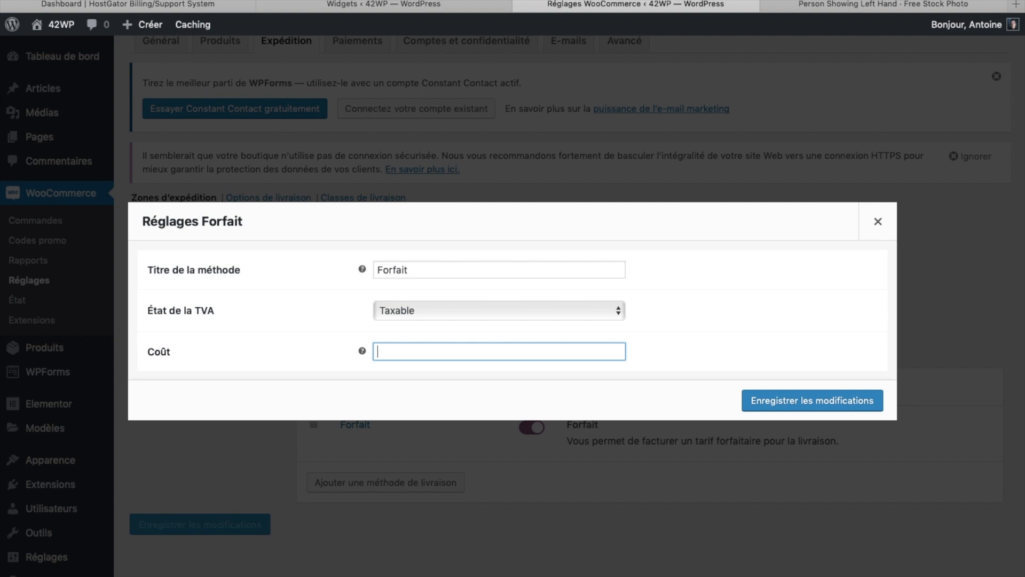
text(5)
click(827, 402)
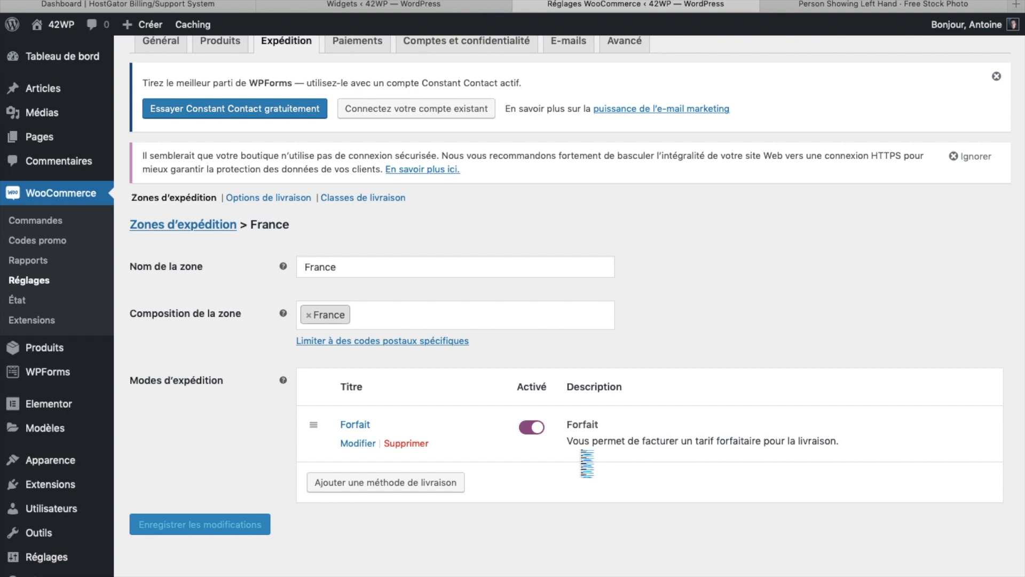
scroll(280, 176, up, 1)
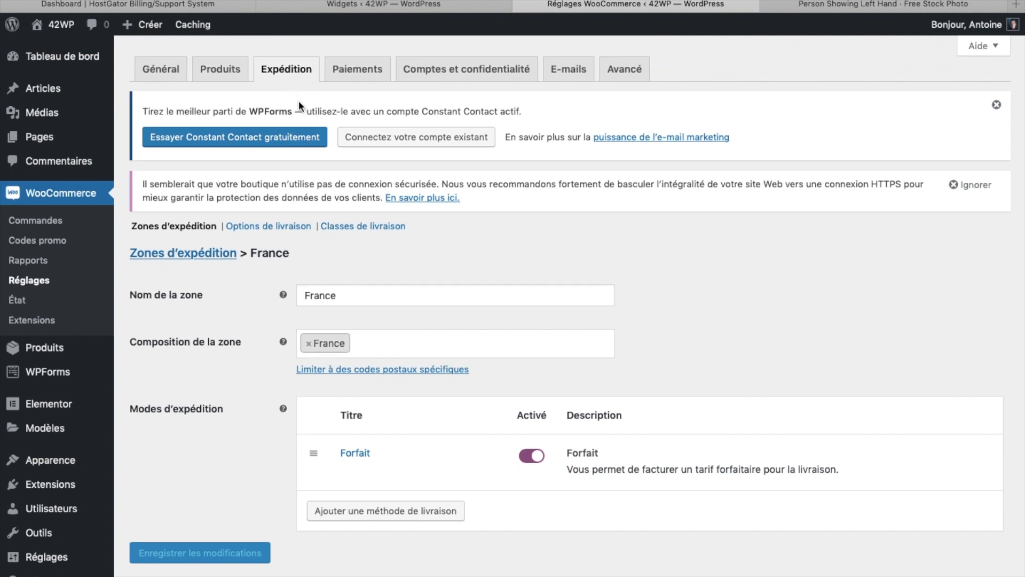
Switch on PayPal in the Paiements tab and save its PayPal Standard configuration.
click(351, 78)
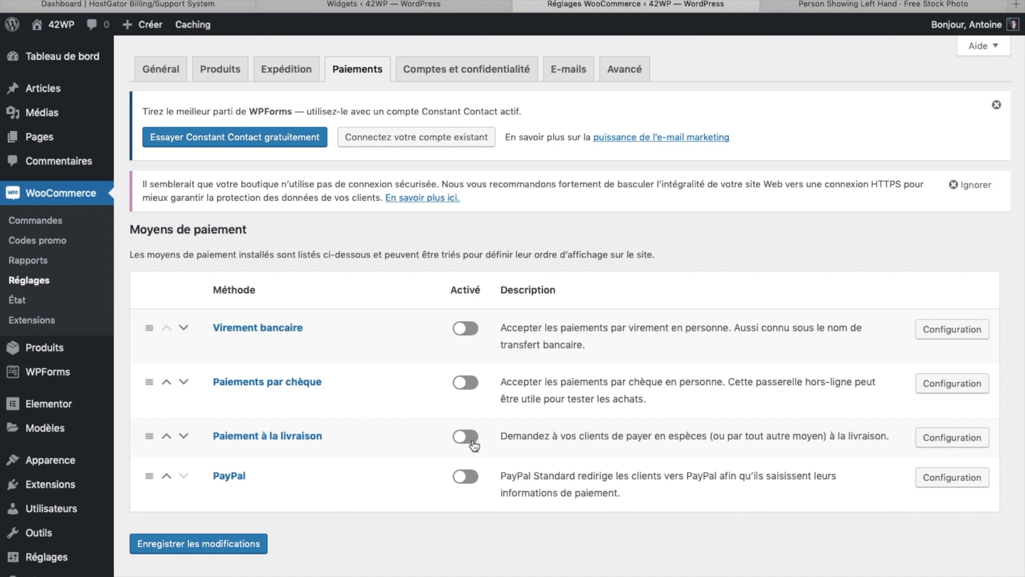
click(472, 478)
click(954, 479)
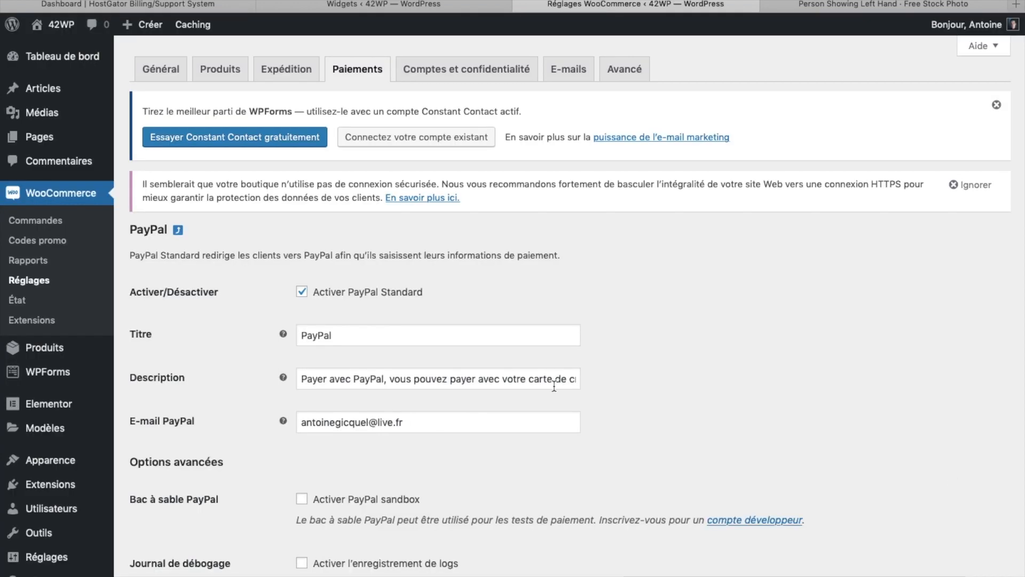
scroll(454, 507, down, 5)
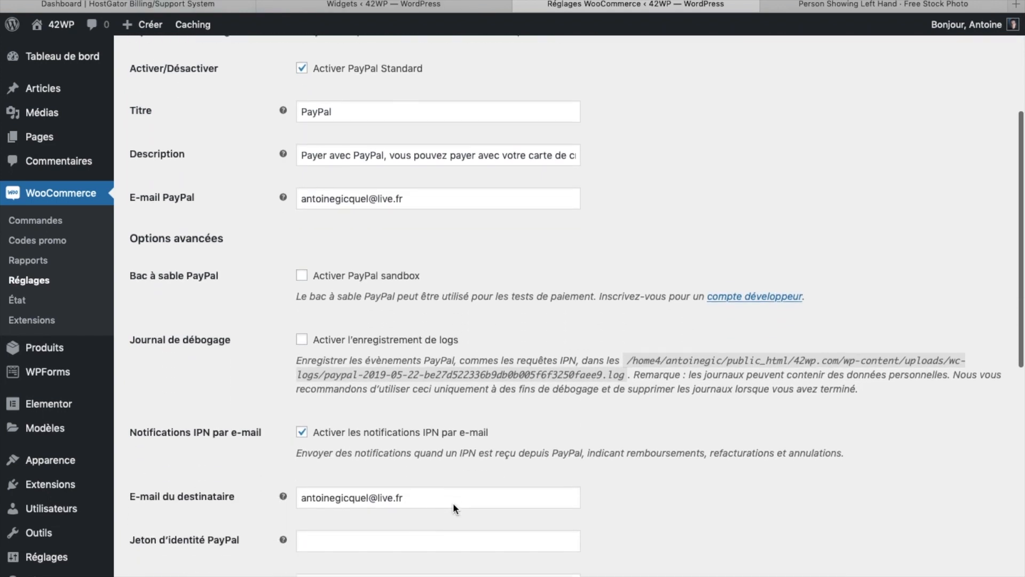
scroll(453, 507, down, 10)
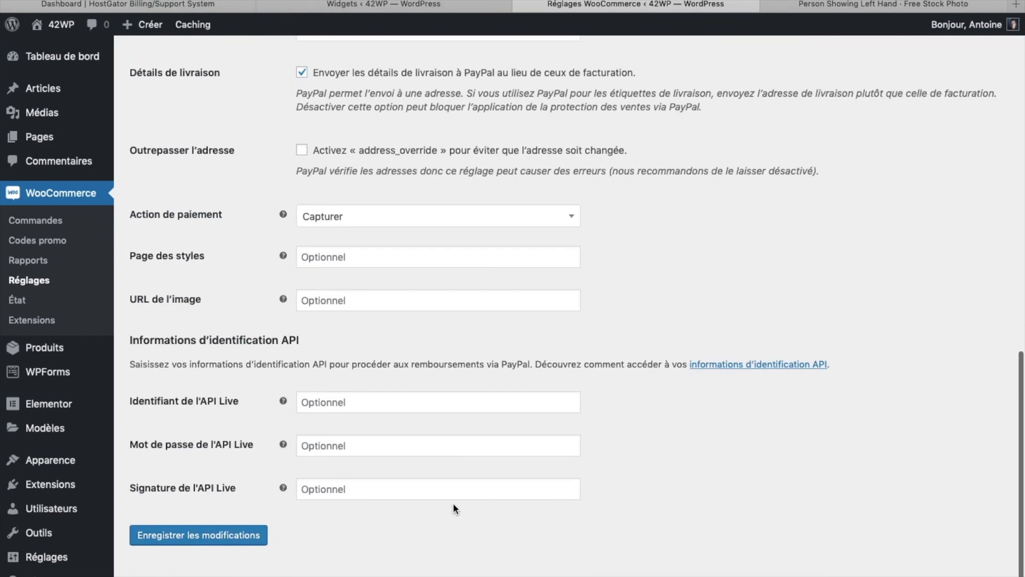
click(203, 536)
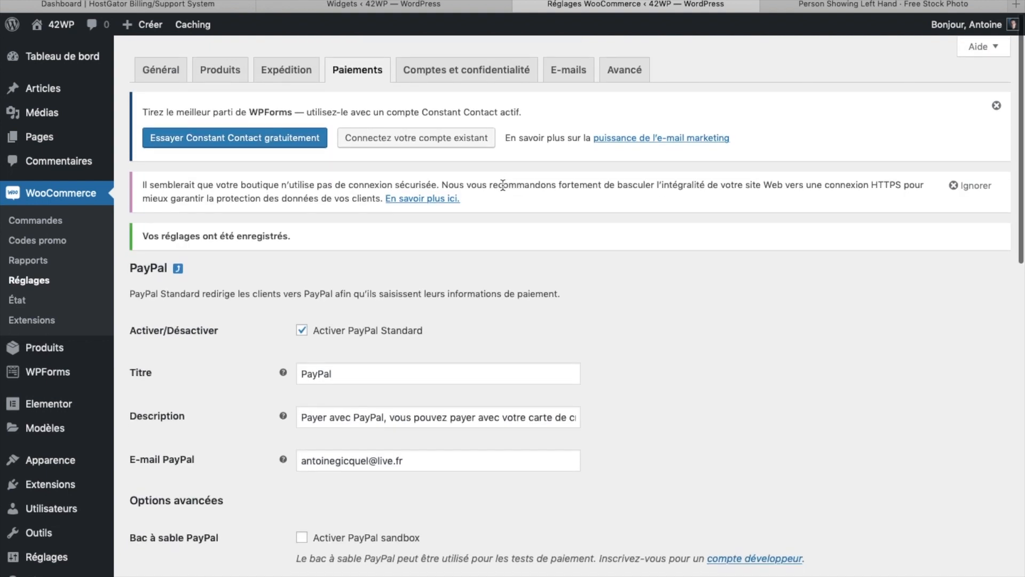
On the public site, add Mon Produit from the Bracelet category to the cart.
click(61, 28)
mouse_move(707, 80)
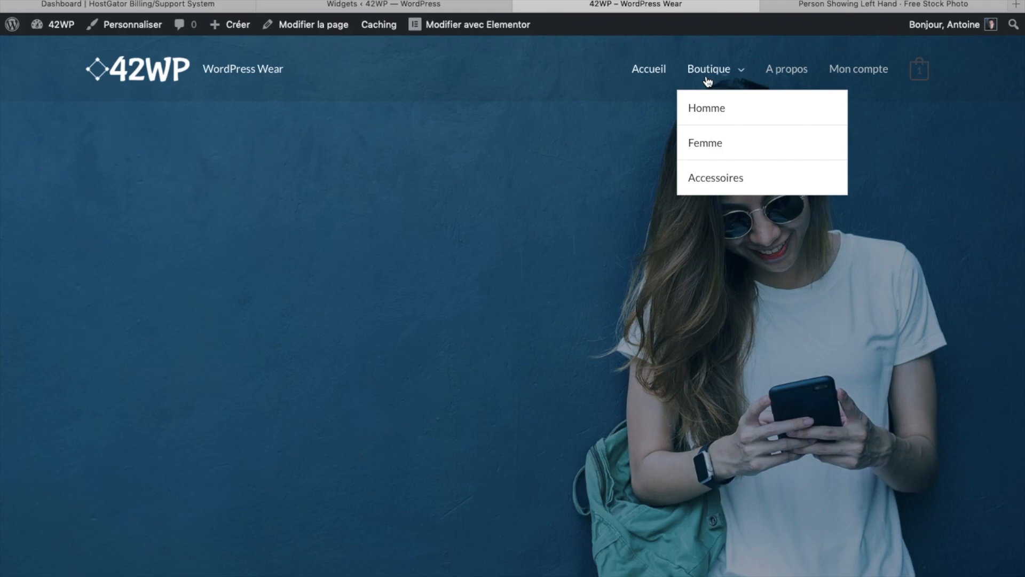
click(708, 80)
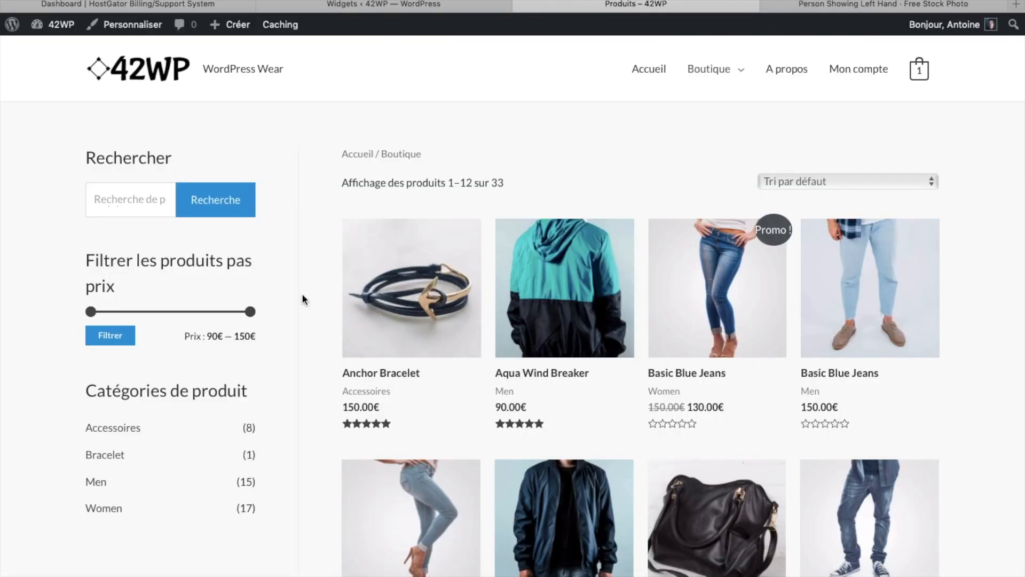
click(107, 454)
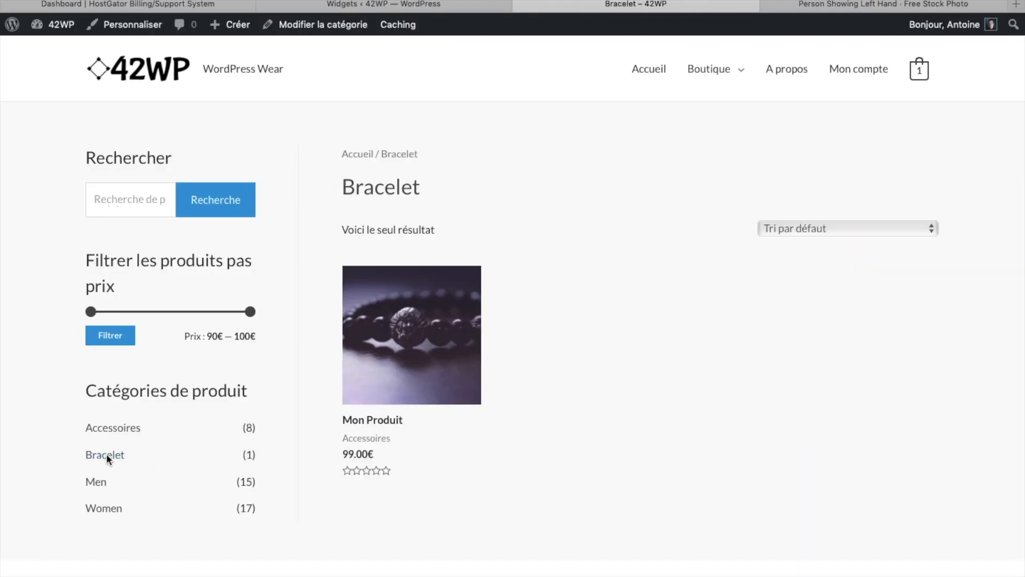
click(402, 371)
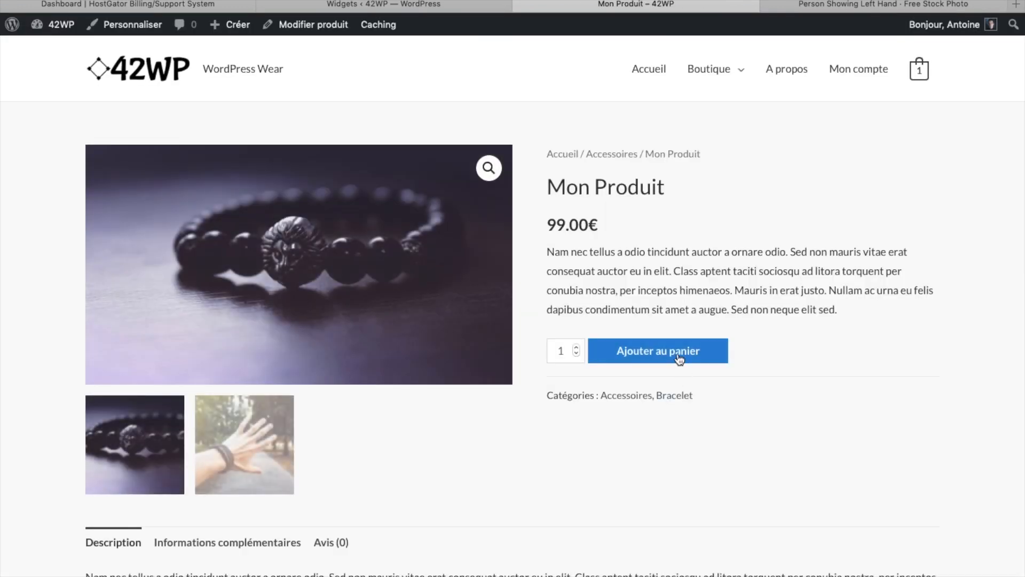
click(675, 356)
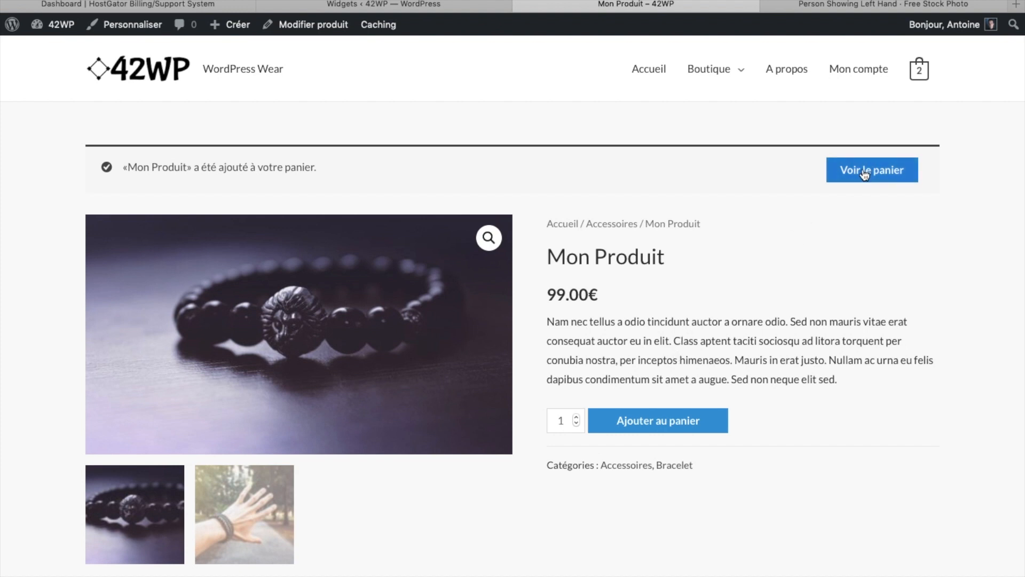
Remove Anchor Bracelet from the mini-cart and view the 99.00€ cart.
mouse_move(928, 72)
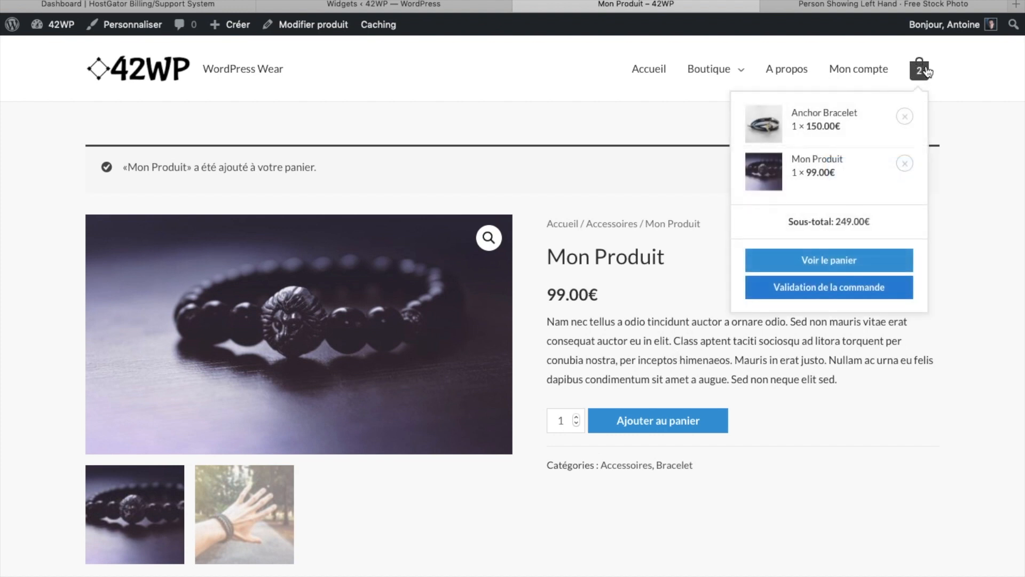
click(904, 116)
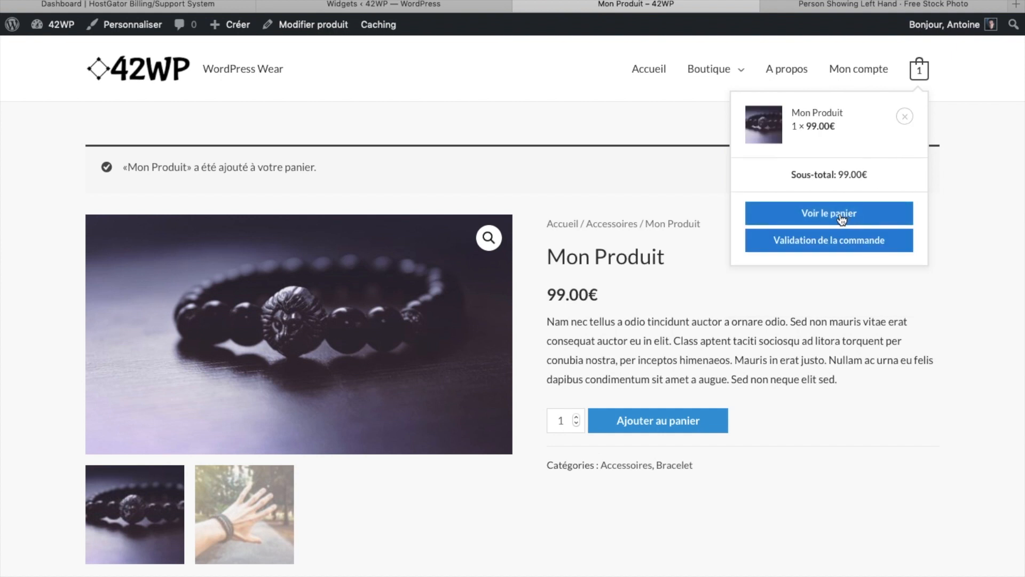
click(843, 215)
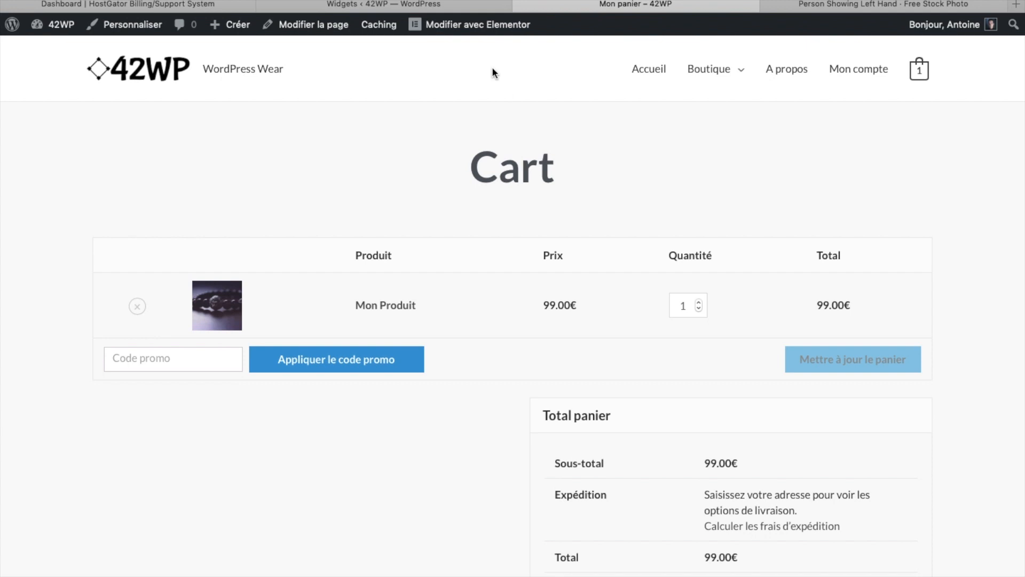
In Elementor, change the Cart heading to 'Votre panier', publish, and preview the live page.
click(463, 25)
double_click(594, 153)
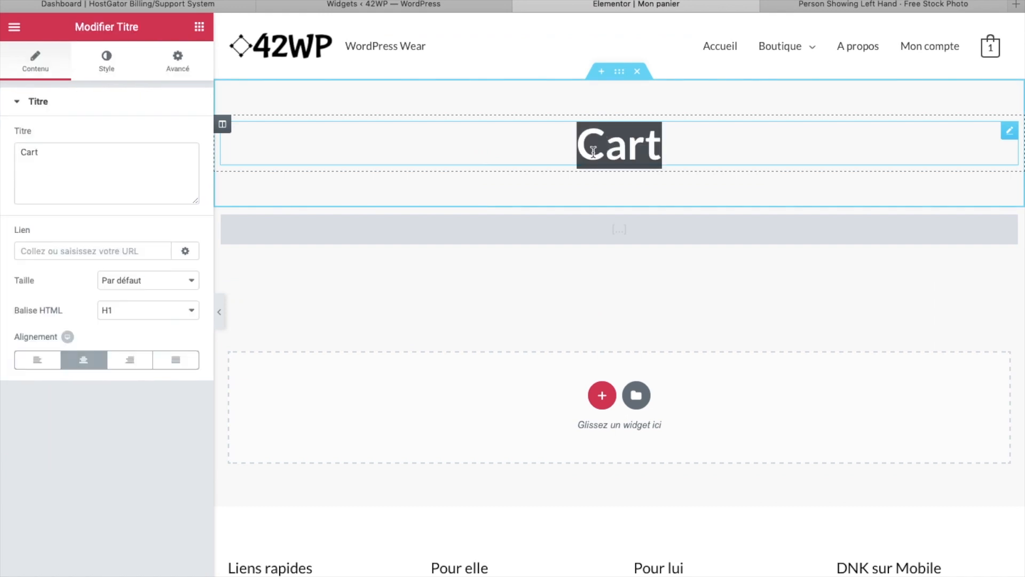
text(Votre panier)
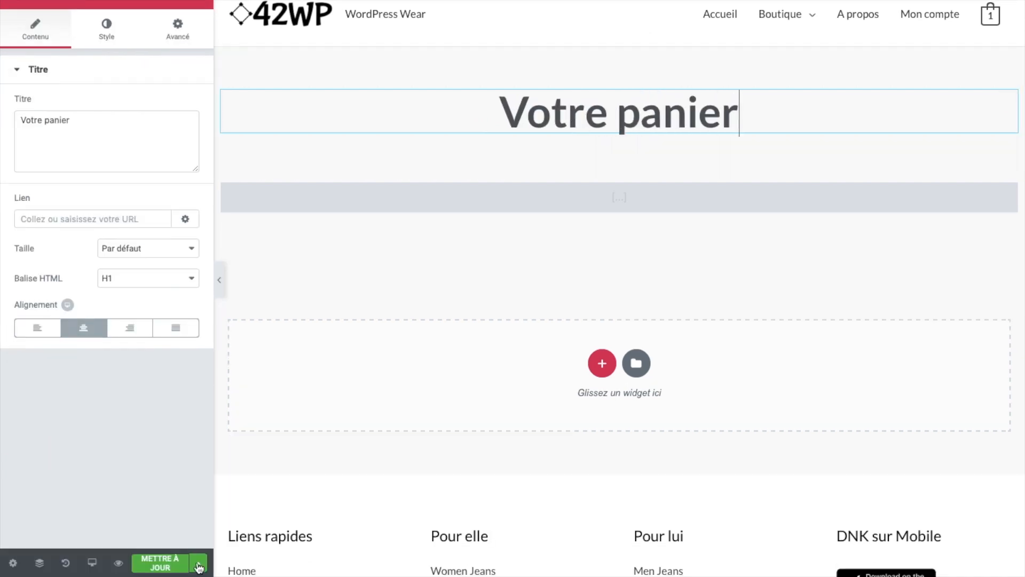
click(153, 562)
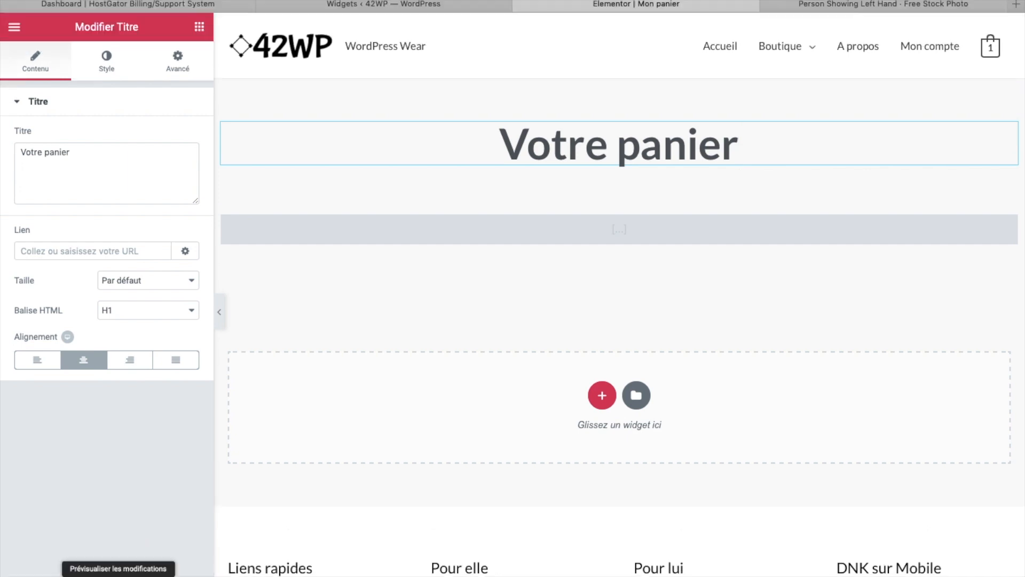
click(118, 575)
click(420, 5)
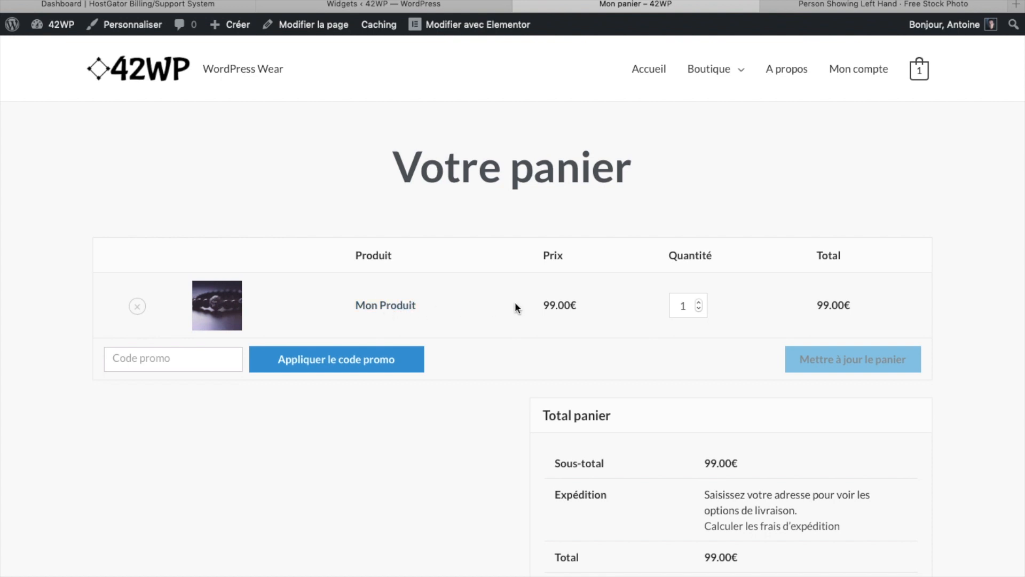
Raise Mon Produit's cart quantity to 2, then set it back to 1.
click(699, 301)
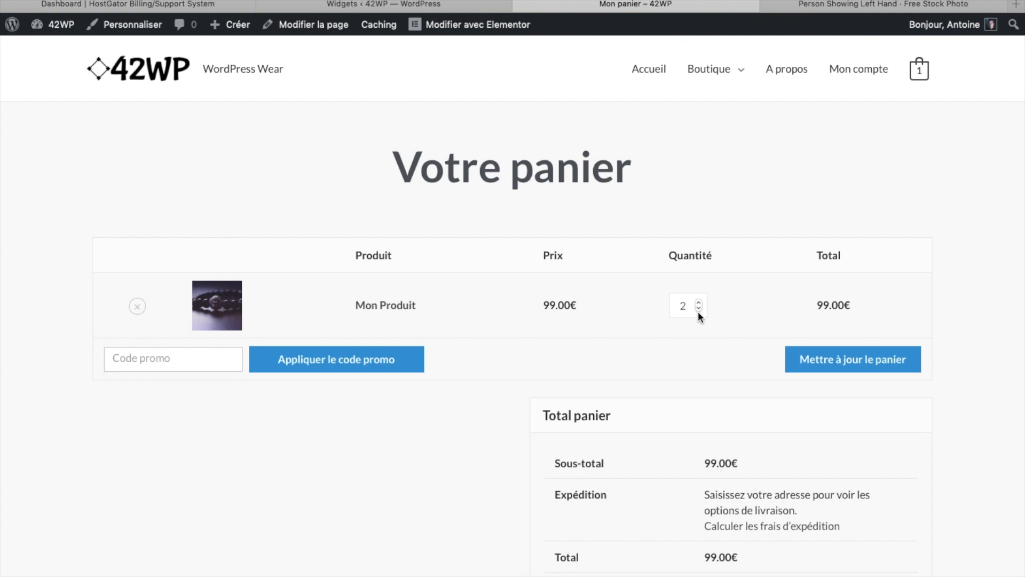
click(699, 308)
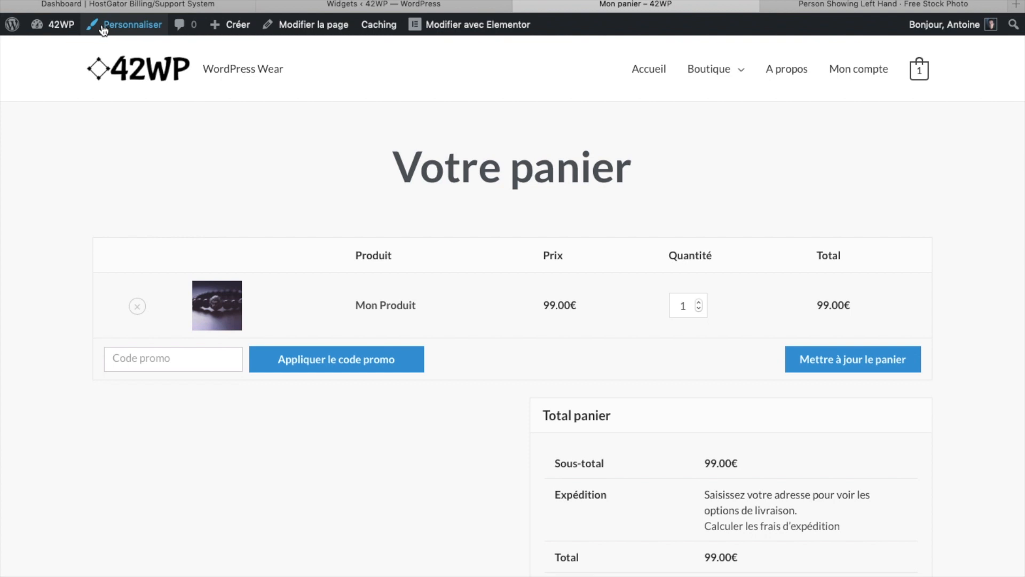
mouse_move(49, 30)
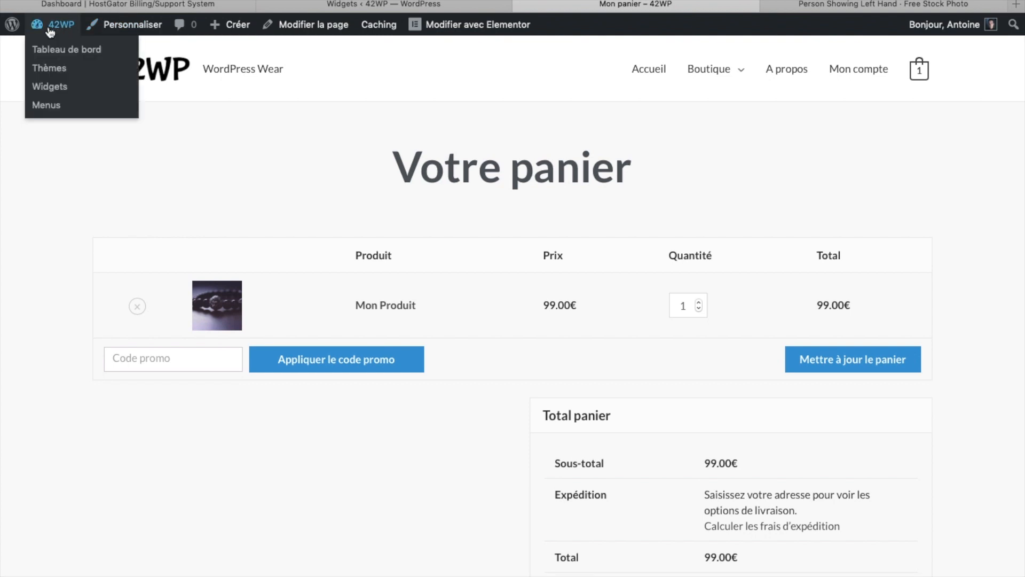
In WooCommerce Codes promo, enter 'ac' for the access coupon and choose Remise en pourcentage.
click(45, 53)
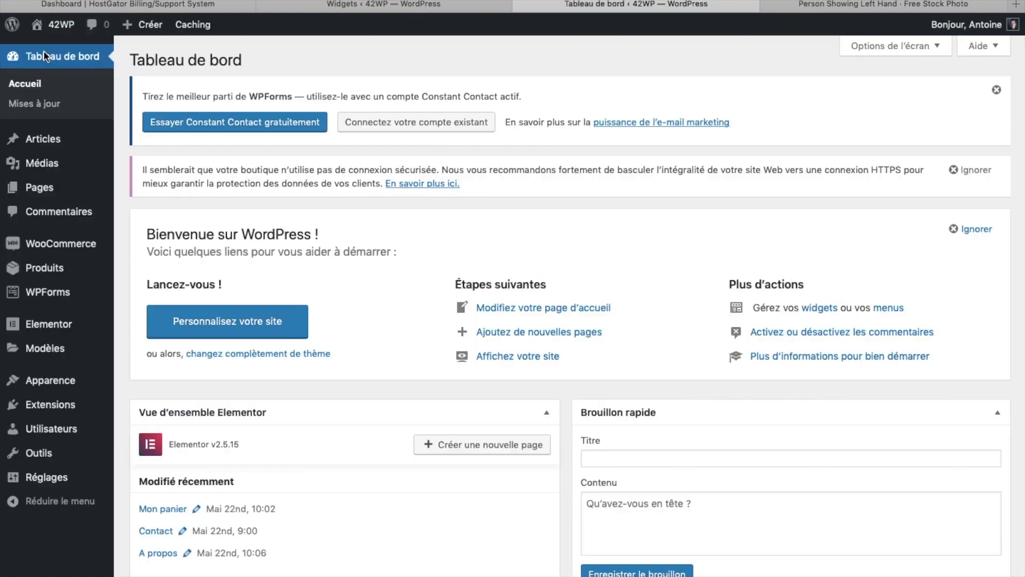
mouse_move(51, 245)
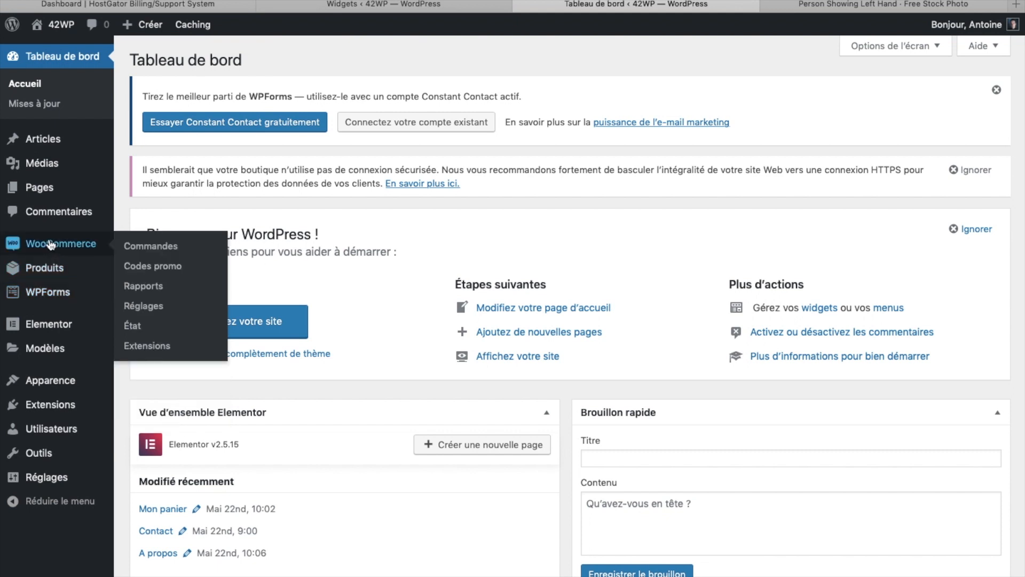
click(141, 267)
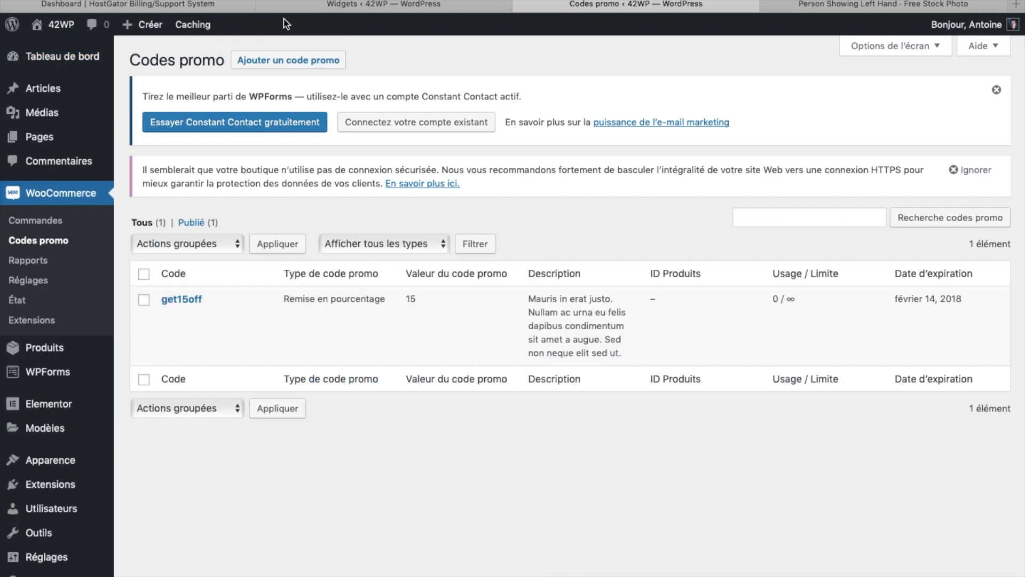
click(269, 61)
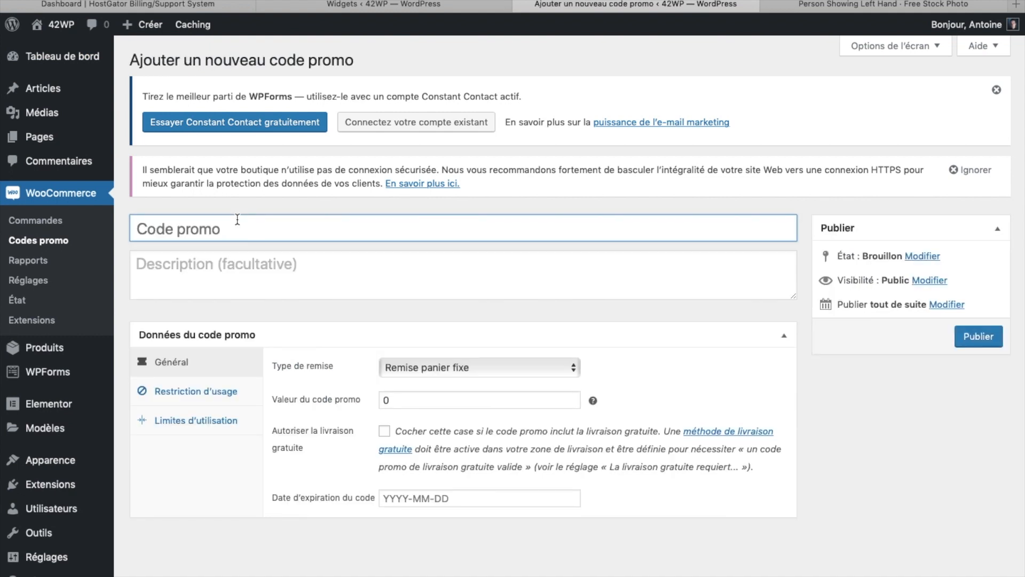
text(access)
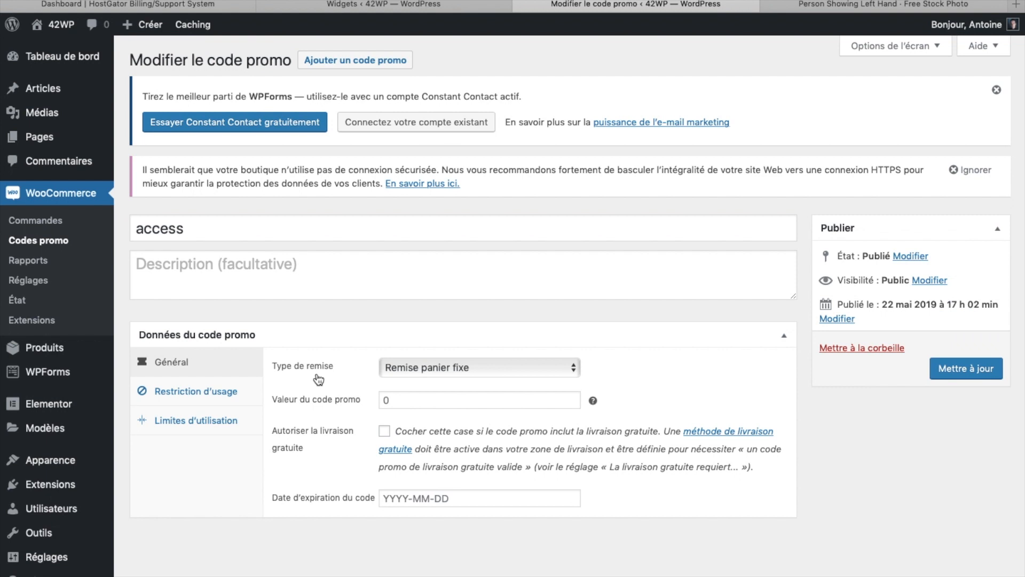
click(416, 371)
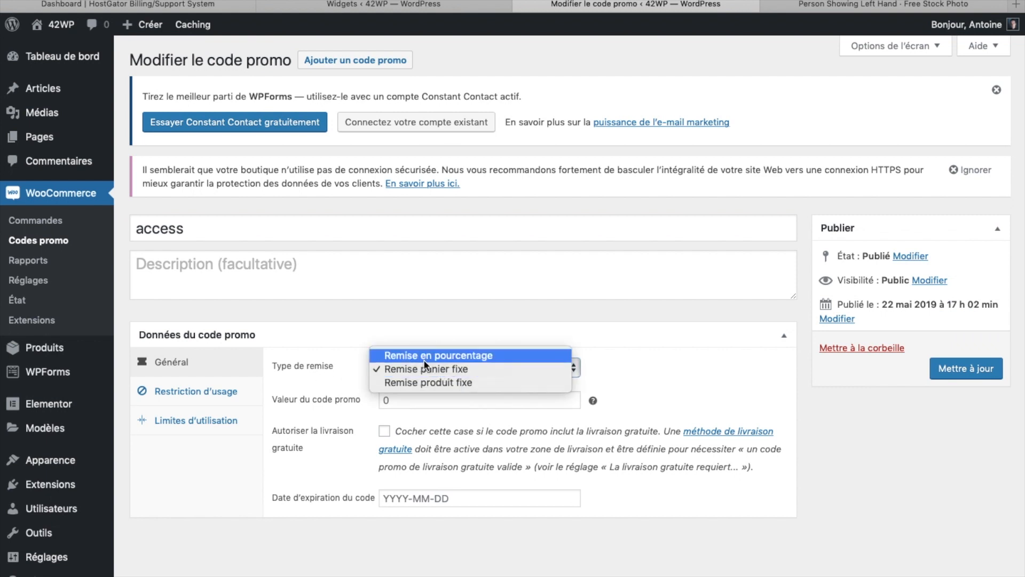
click(423, 359)
Set the coupon amount to 25, save the promo code, and view the storefront.
click(404, 406)
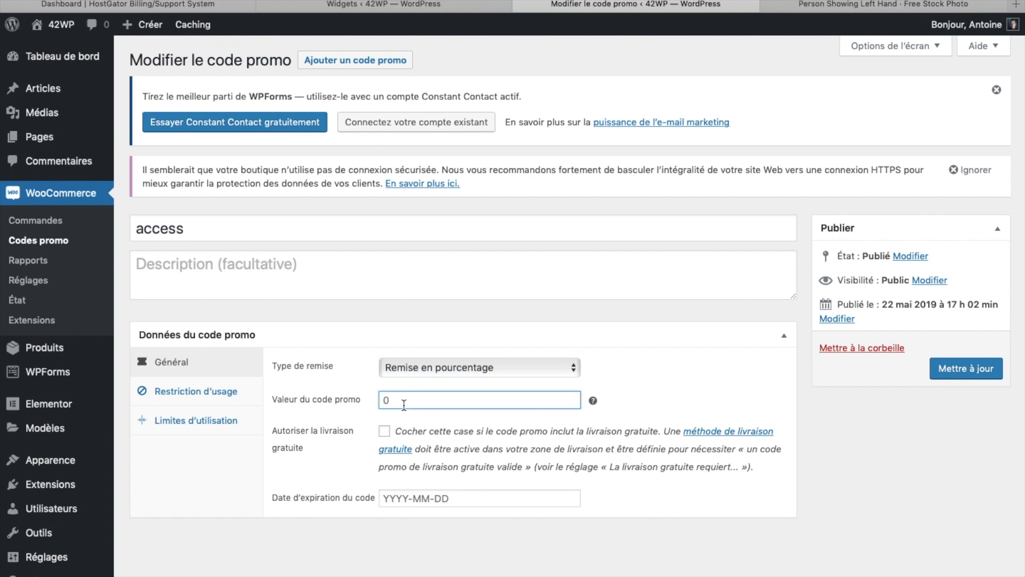
key(BackSpace)
text(25)
click(830, 405)
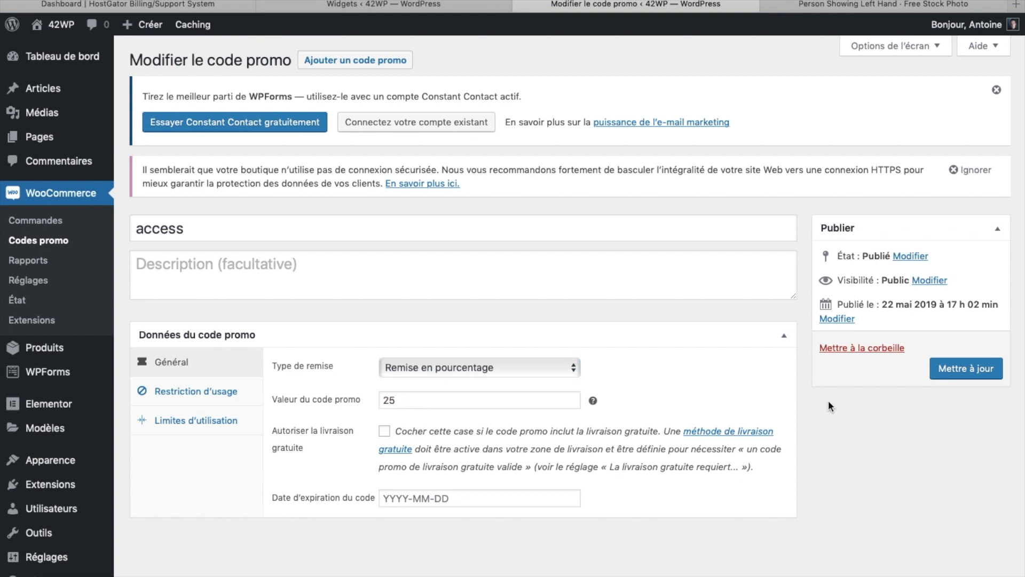
click(965, 376)
mouse_move(56, 29)
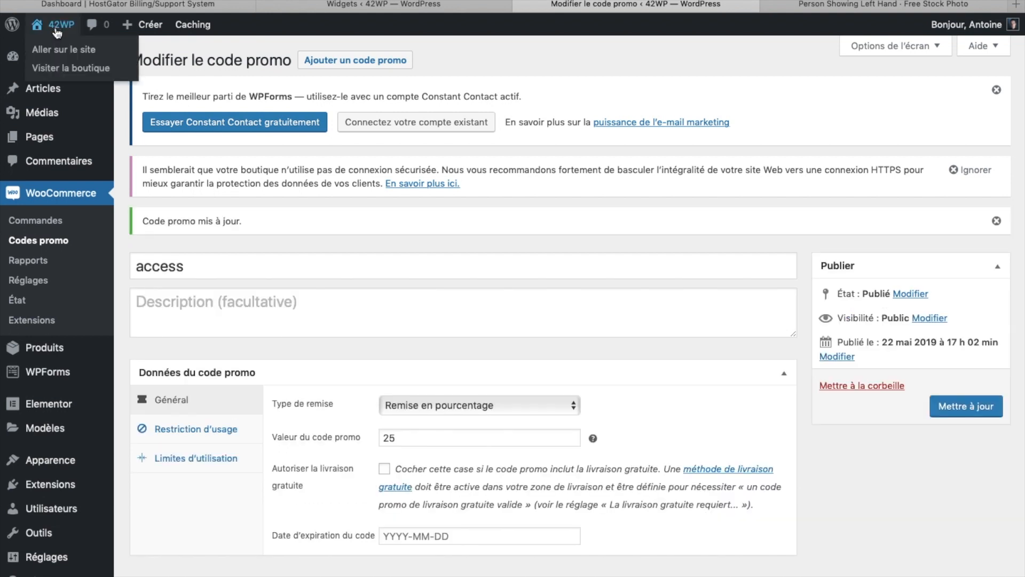
click(71, 68)
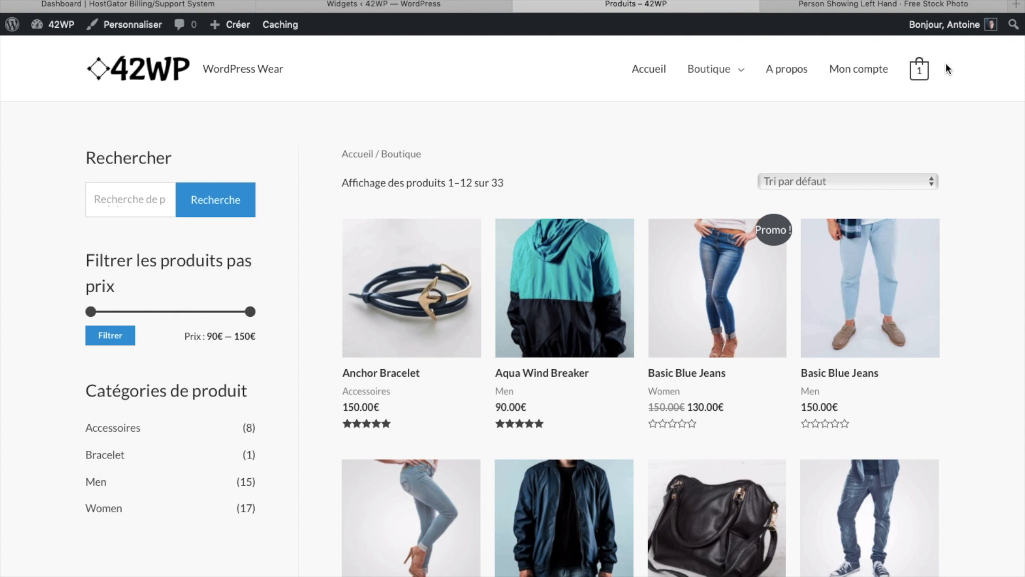
Apply promo code 'access' on the cart page, cutting the 99.00€ order to 74.25€.
mouse_move(918, 77)
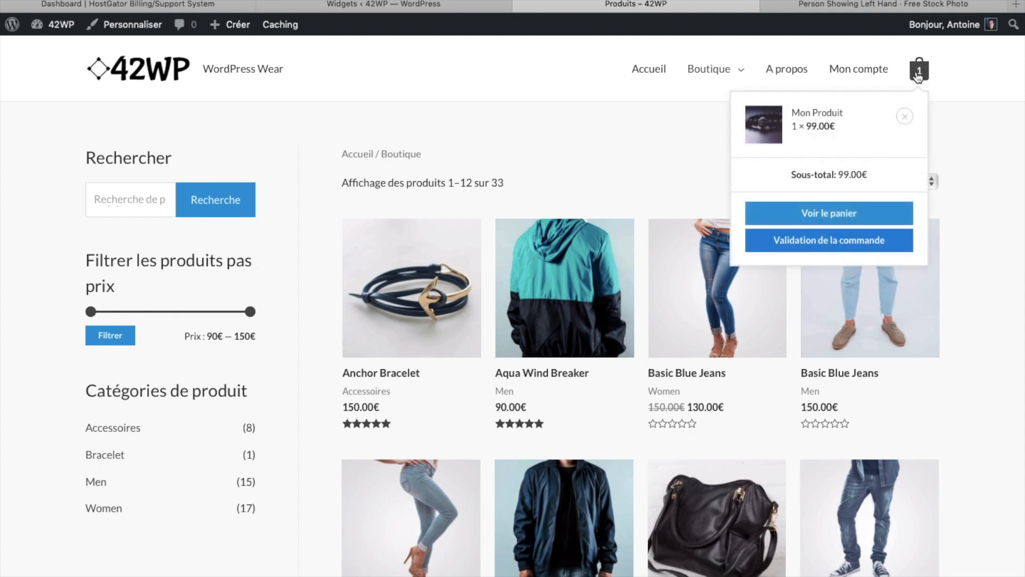
click(836, 214)
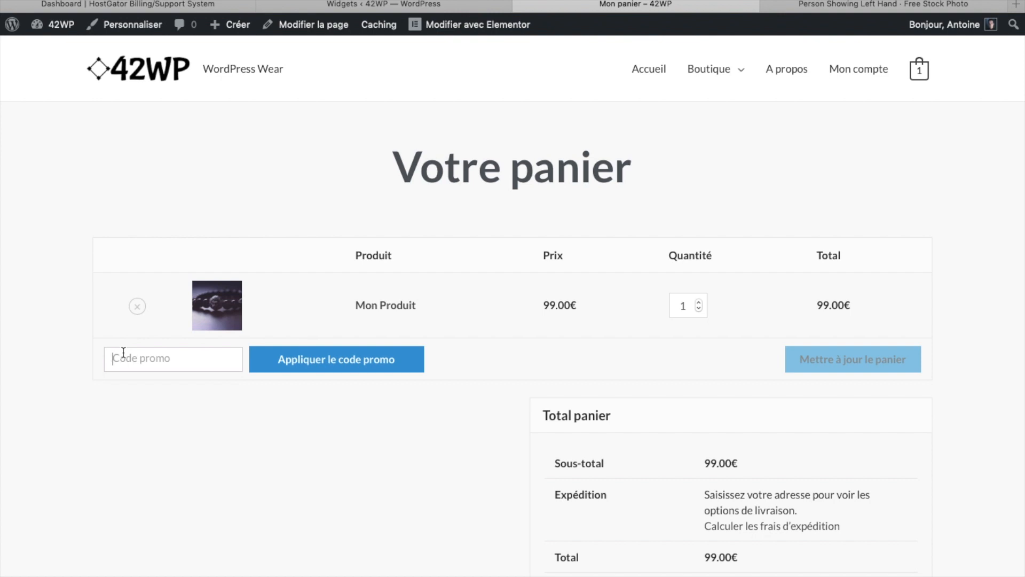
text(access)
click(353, 362)
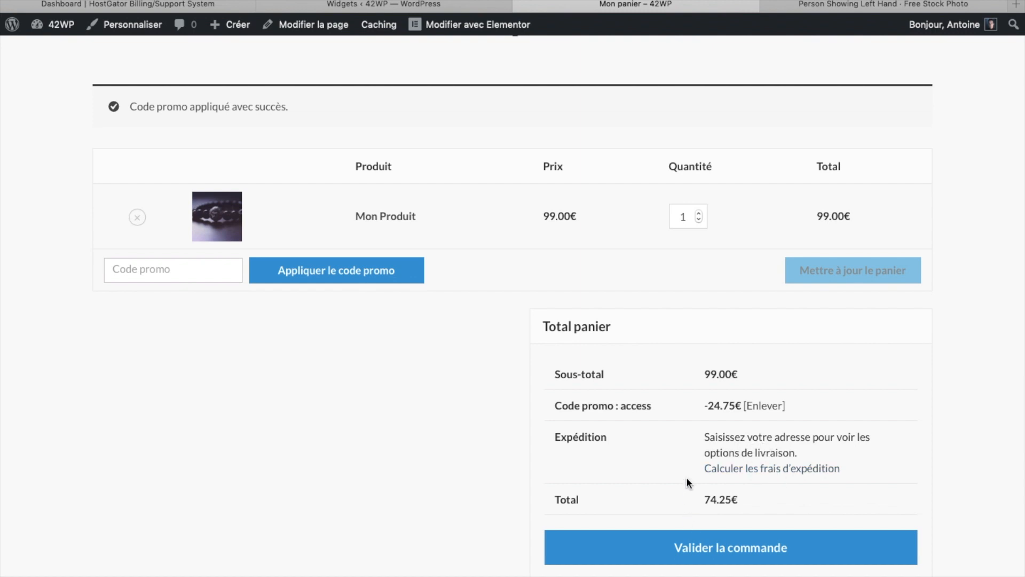
Proceed to checkout and fill in the billing details.
click(676, 548)
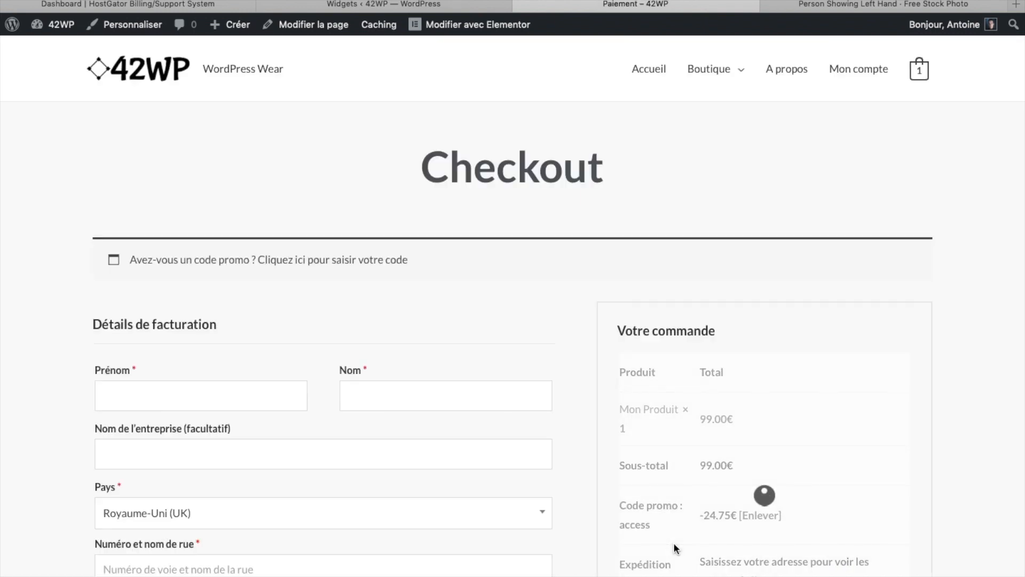
scroll(432, 484, down, 2)
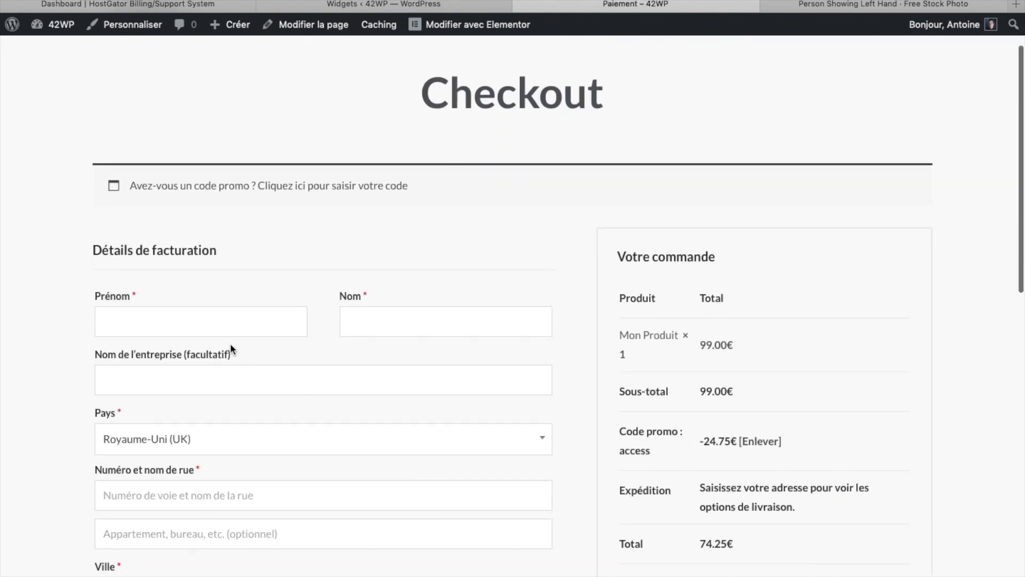
click(221, 314)
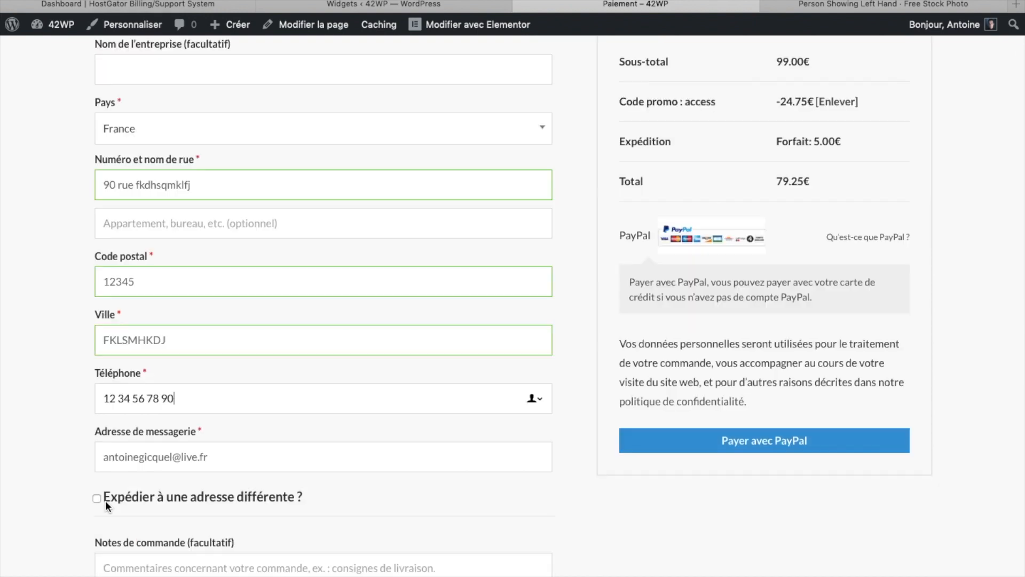
Toggle Expédier à une adresse différente on, then off again to ship to the billing address.
scroll(105, 502, down, 1)
click(97, 466)
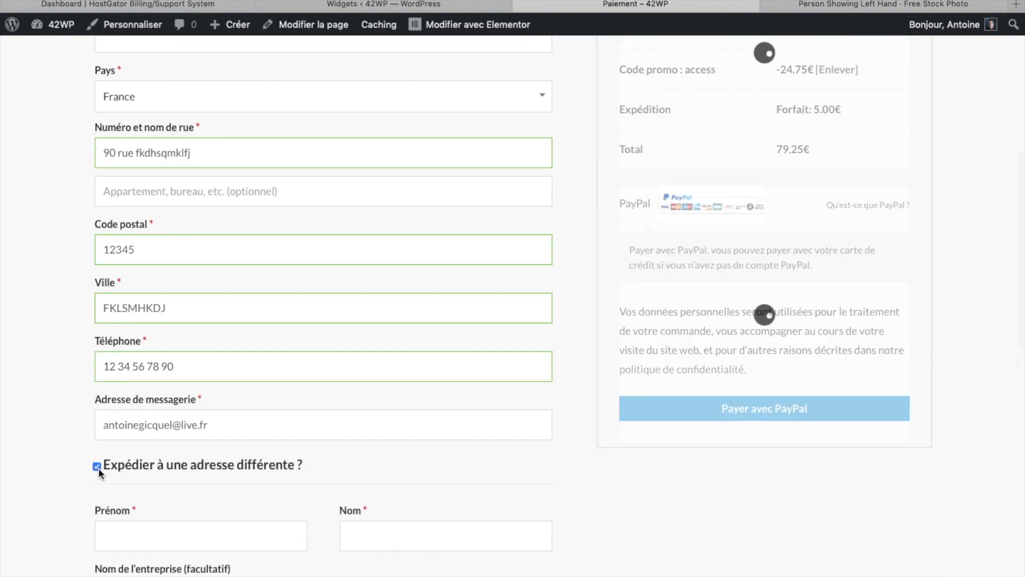
scroll(173, 510, down, 5)
scroll(173, 510, up, 2)
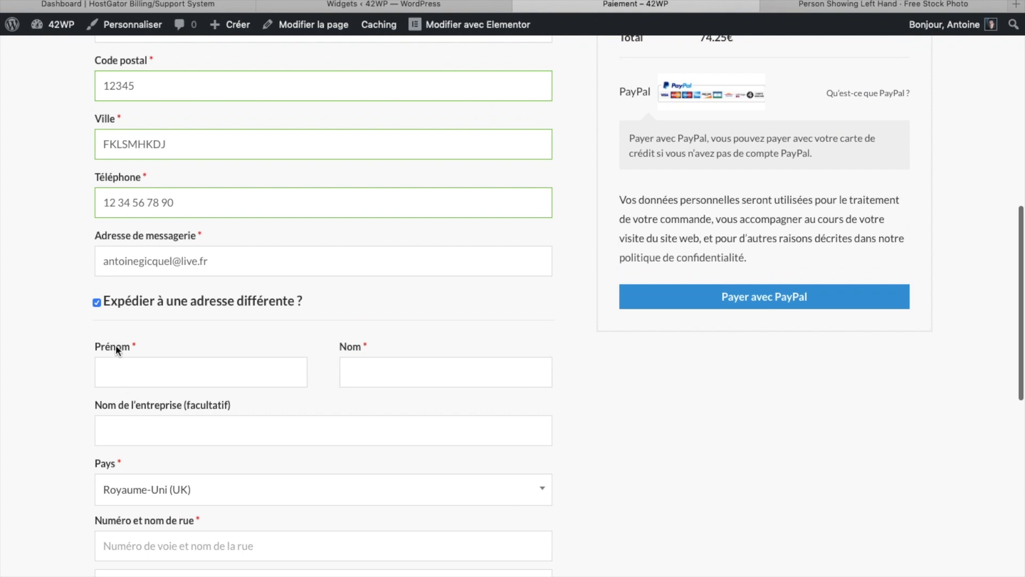
scroll(181, 534, down, 2)
scroll(181, 534, up, 3)
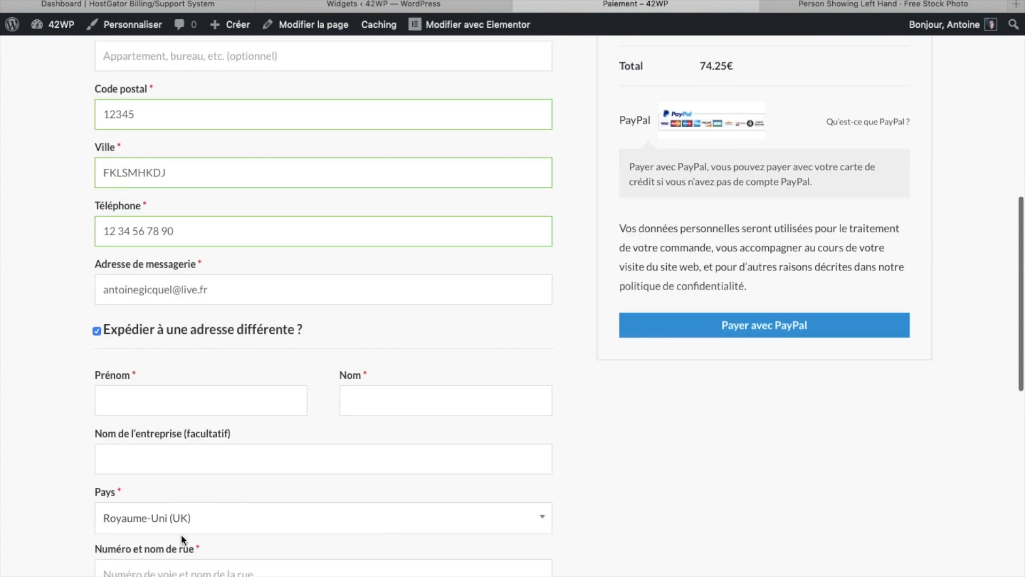
click(96, 330)
Send the 79.25€ order to PayPal with Payer avec PayPal.
scroll(357, 353, up, 5)
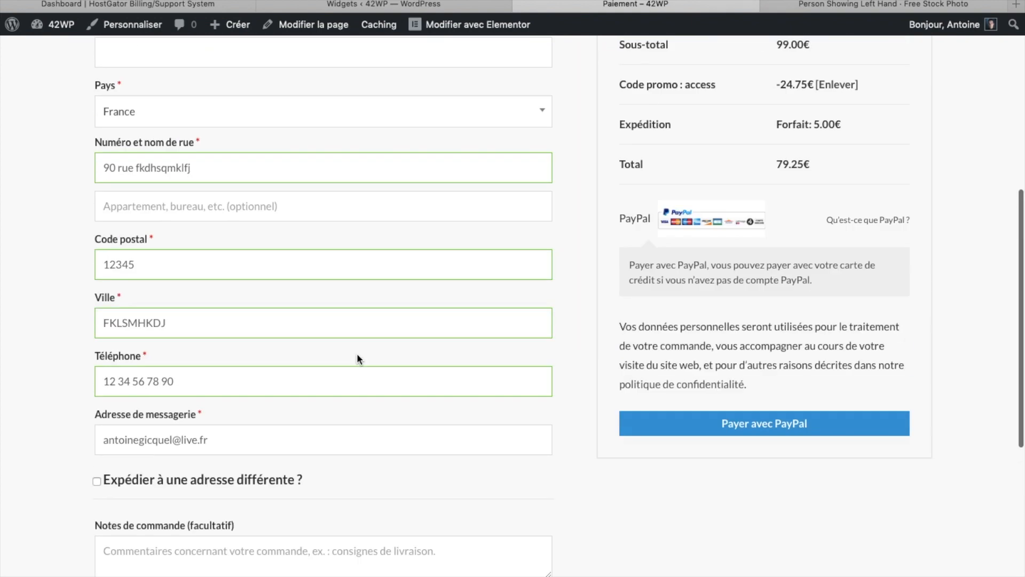
scroll(358, 355, up, 2)
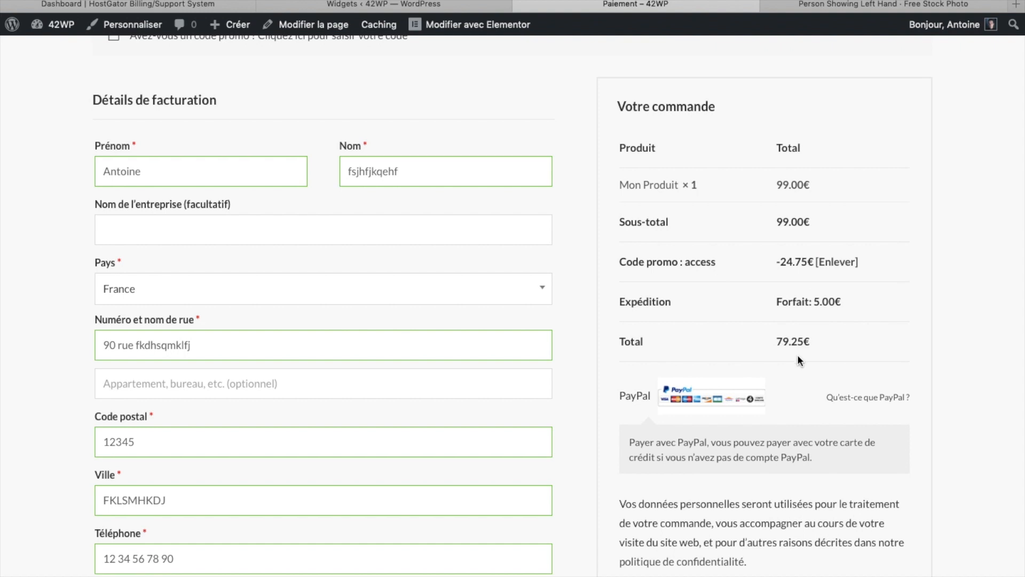
scroll(855, 411, down, 2)
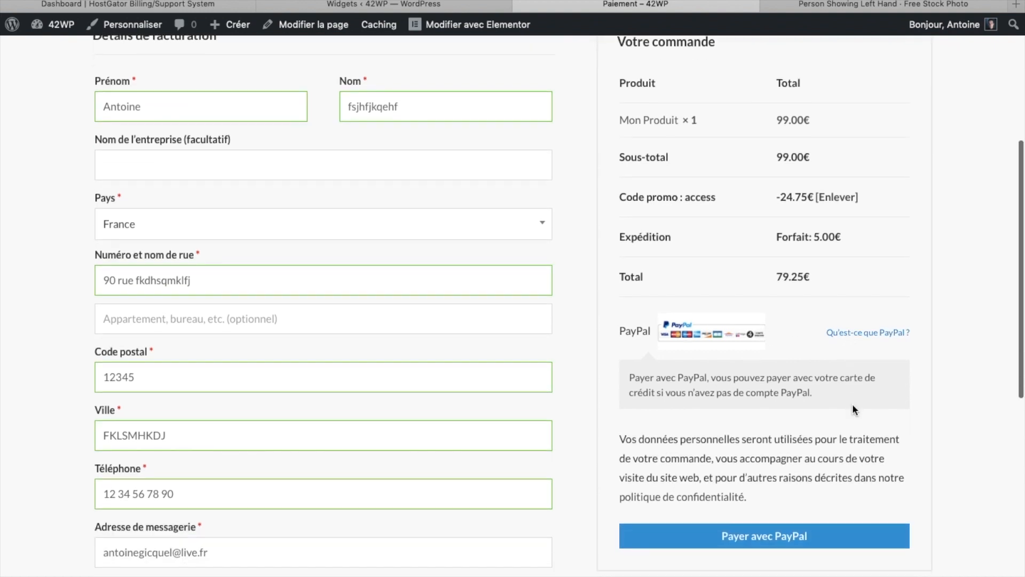
click(775, 538)
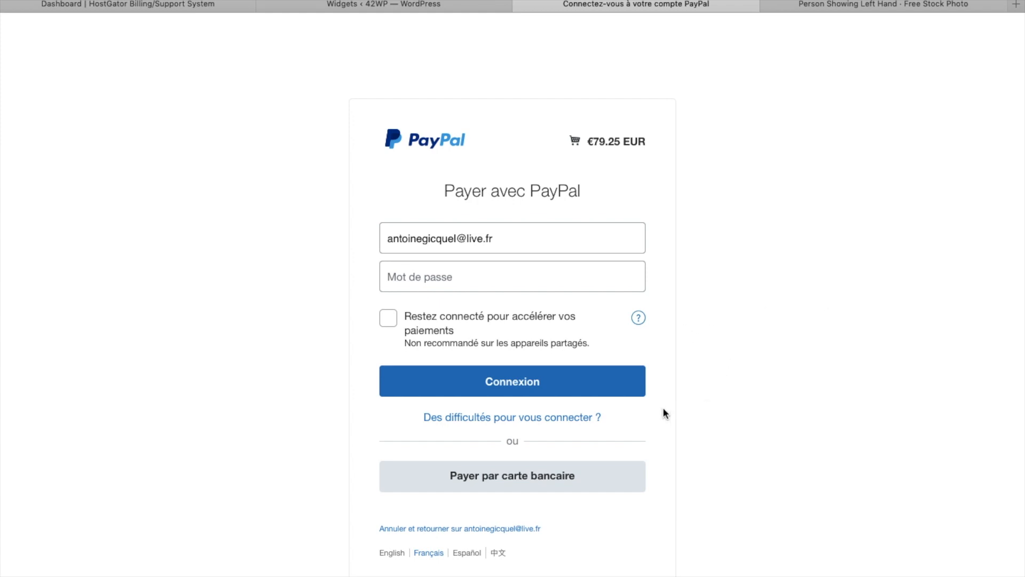
Choose bank-card payment on PayPal, submit the billing form, and return to the 79.25€ checkout.
click(494, 479)
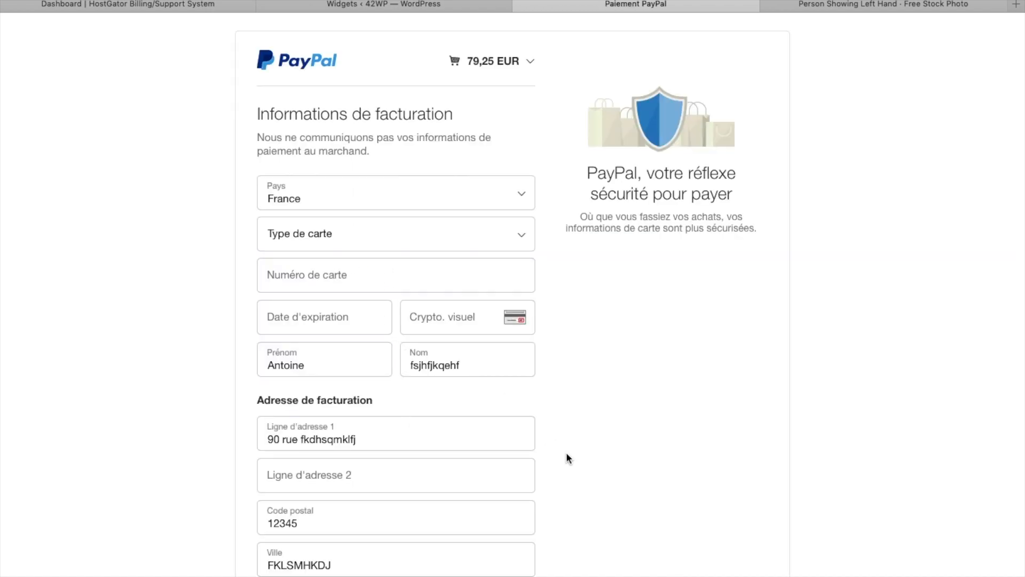
scroll(566, 452, down, 5)
click(524, 520)
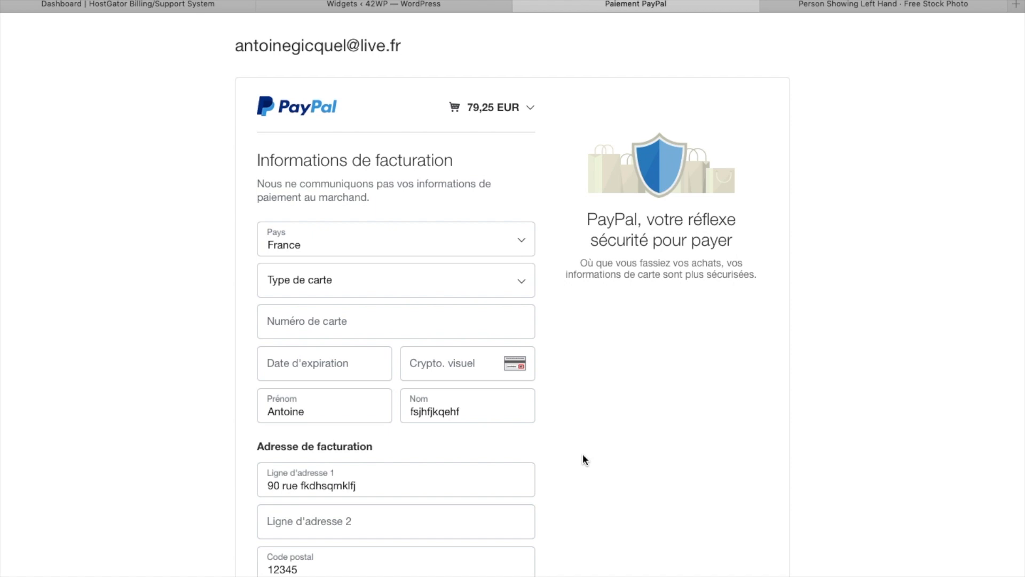
scroll(585, 459, down, 2)
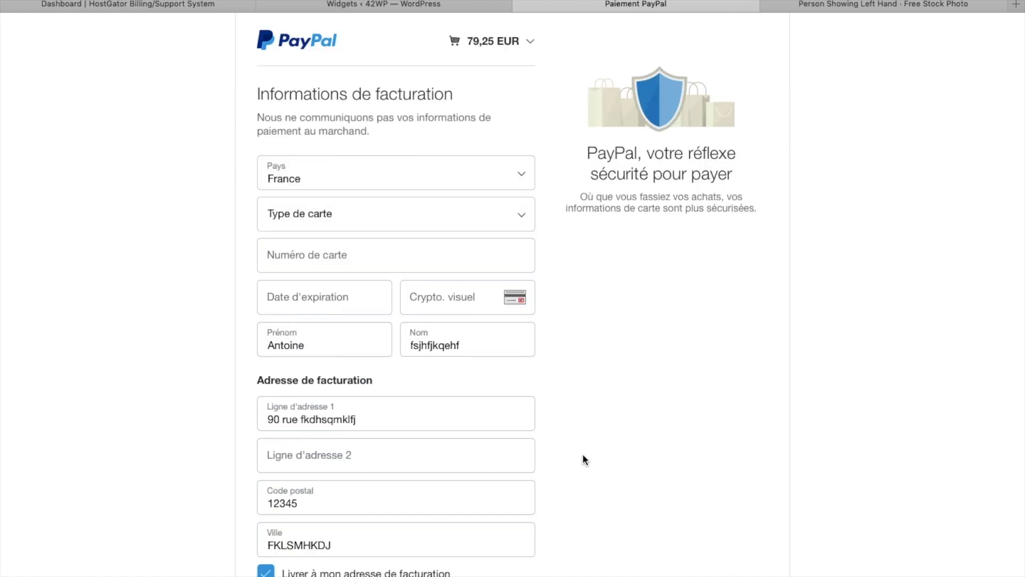
scroll(584, 457, up, 2)
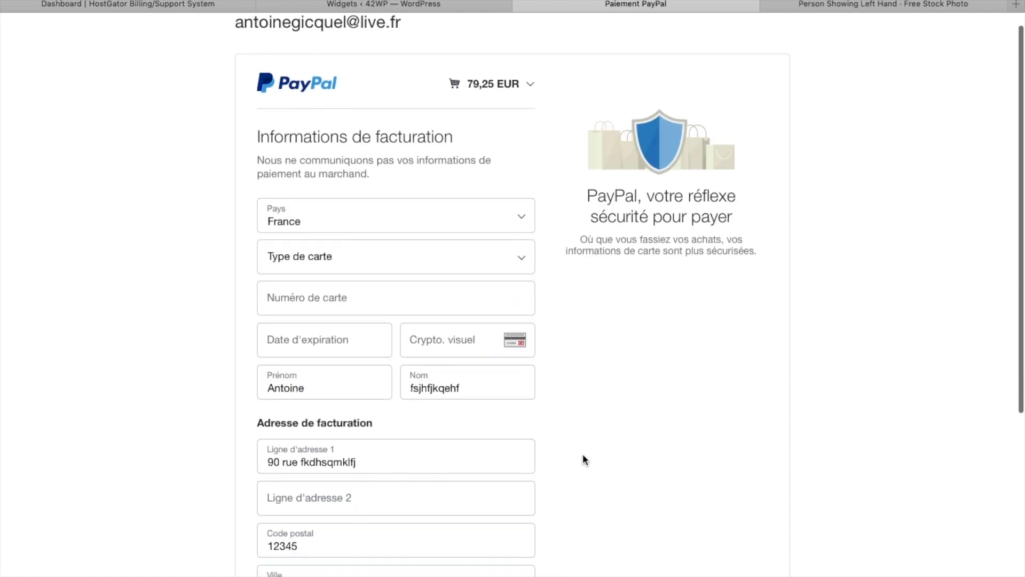
scroll(584, 458, down, 5)
scroll(584, 458, up, 5)
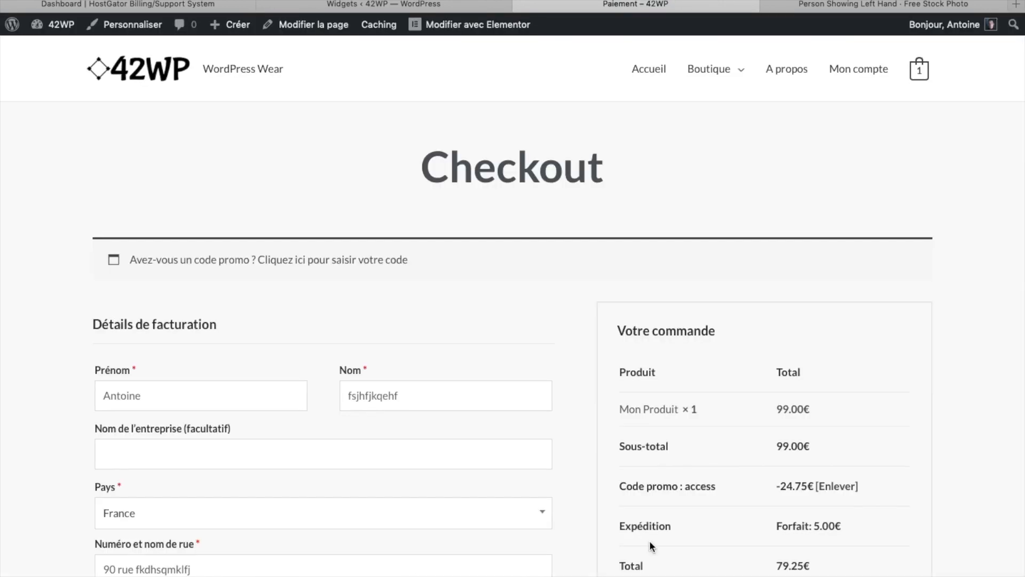
scroll(649, 540, down, 5)
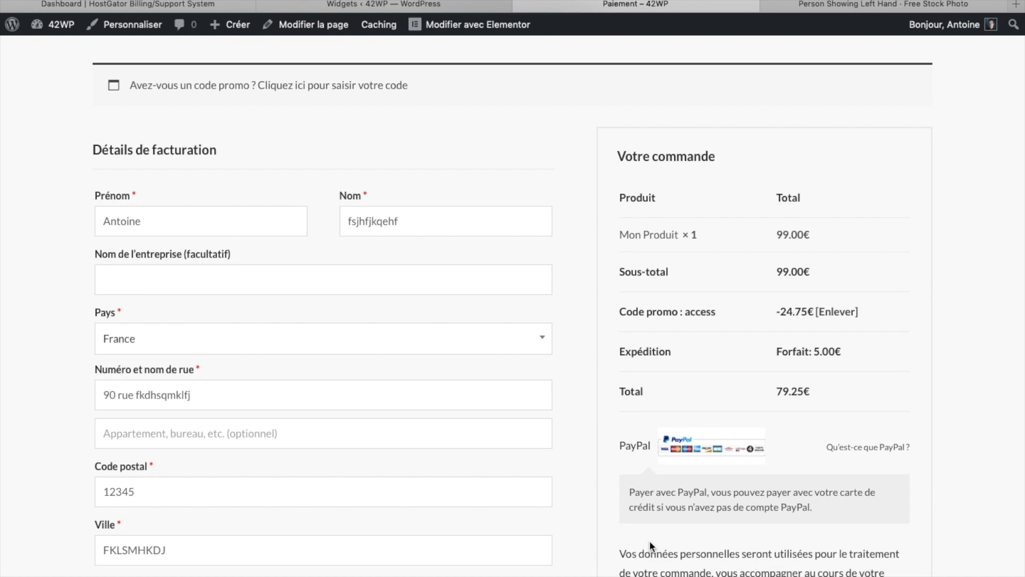
scroll(650, 540, up, 2)
scroll(650, 541, down, 5)
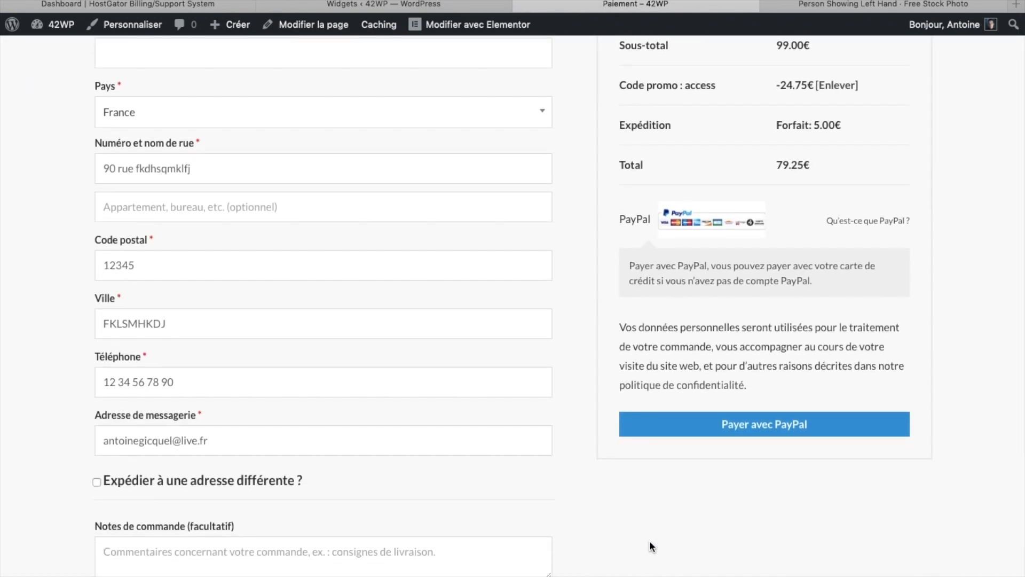
scroll(650, 541, up, 5)
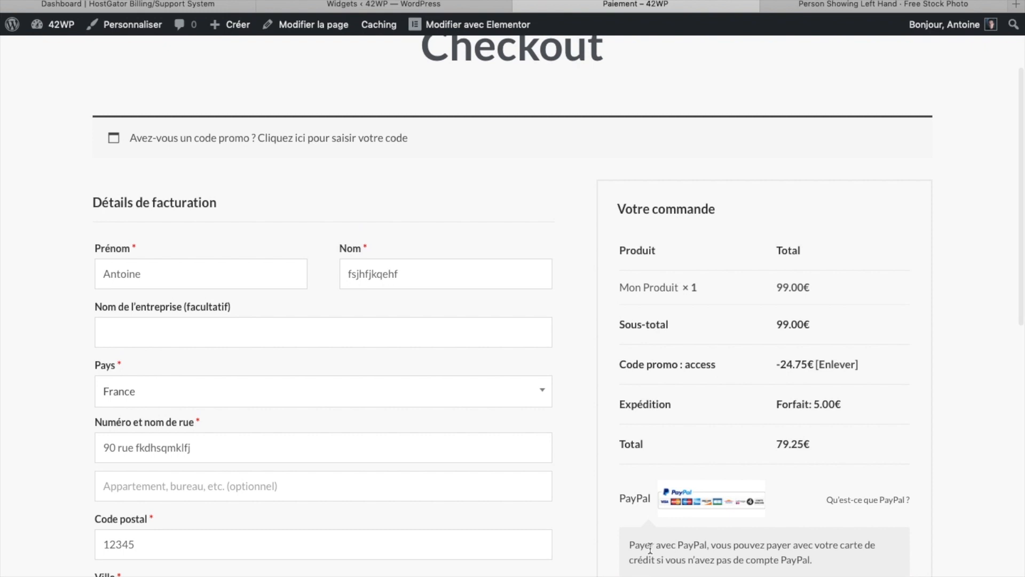
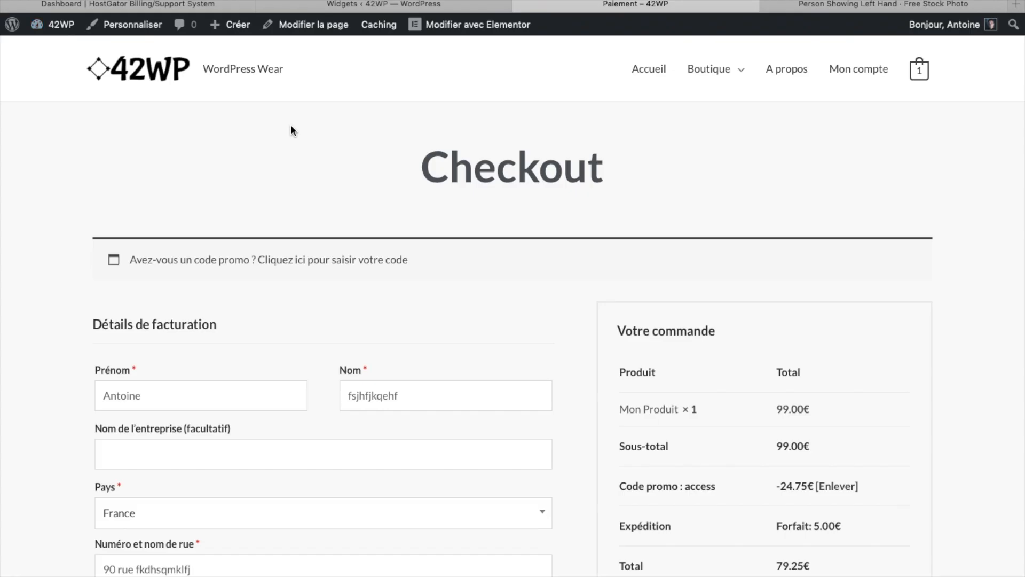
Go to Tableau de bord from the 42WP admin-bar menu on the checkout page.
mouse_move(60, 31)
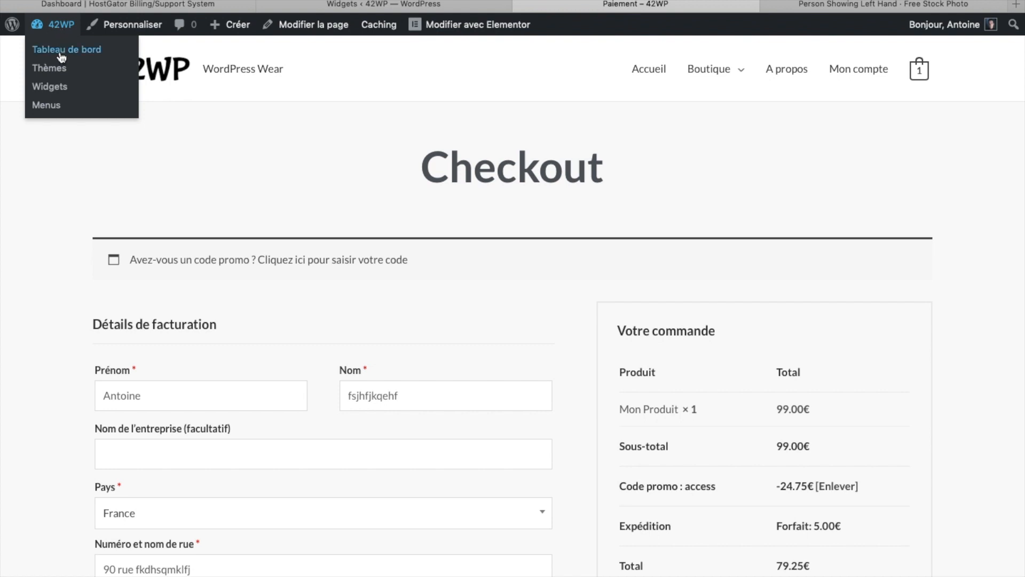
click(61, 57)
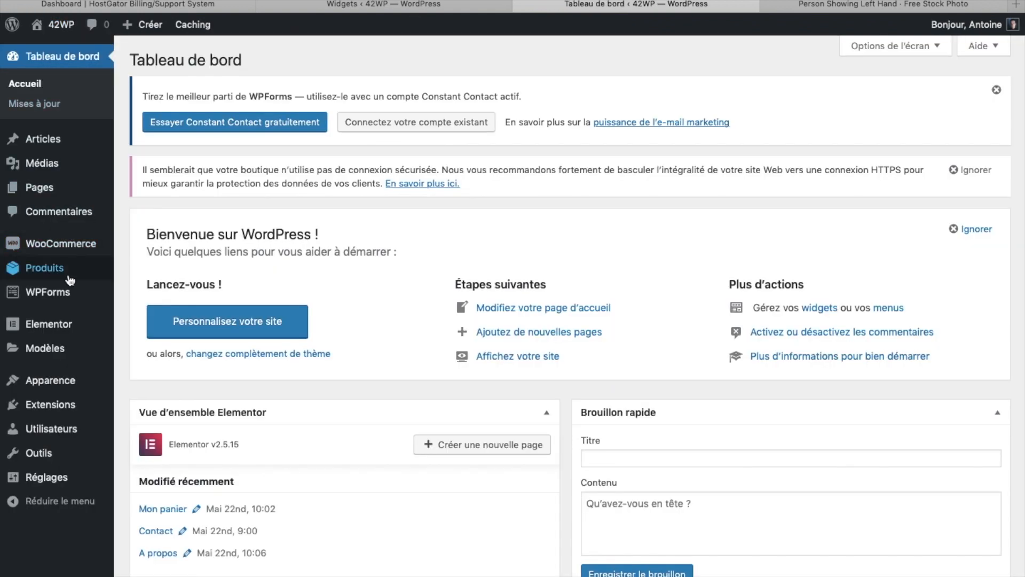
Search Extensions > Ajouter for 'ssl', then install and activate Really Simple SSL.
mouse_move(58, 384)
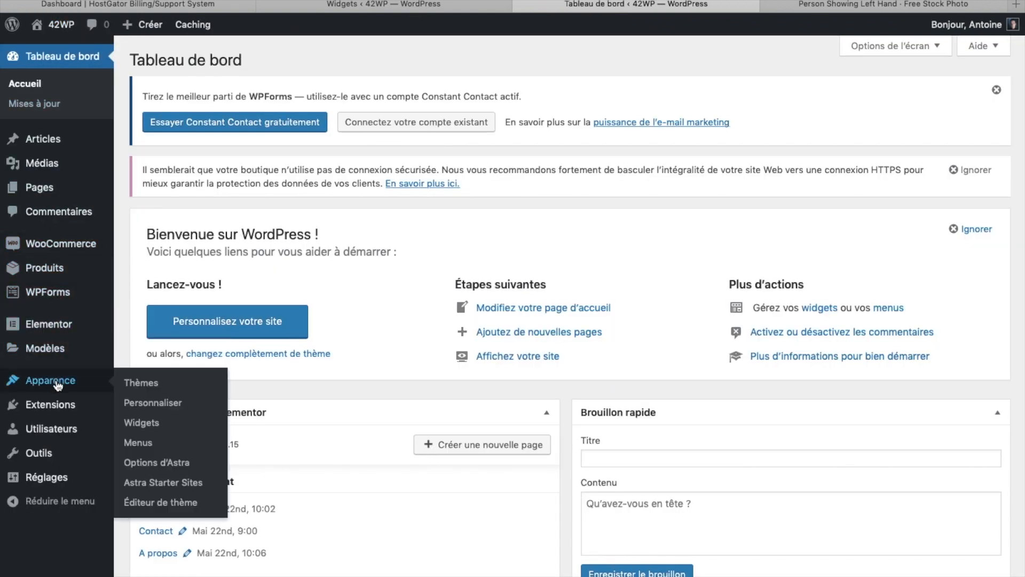
mouse_move(53, 402)
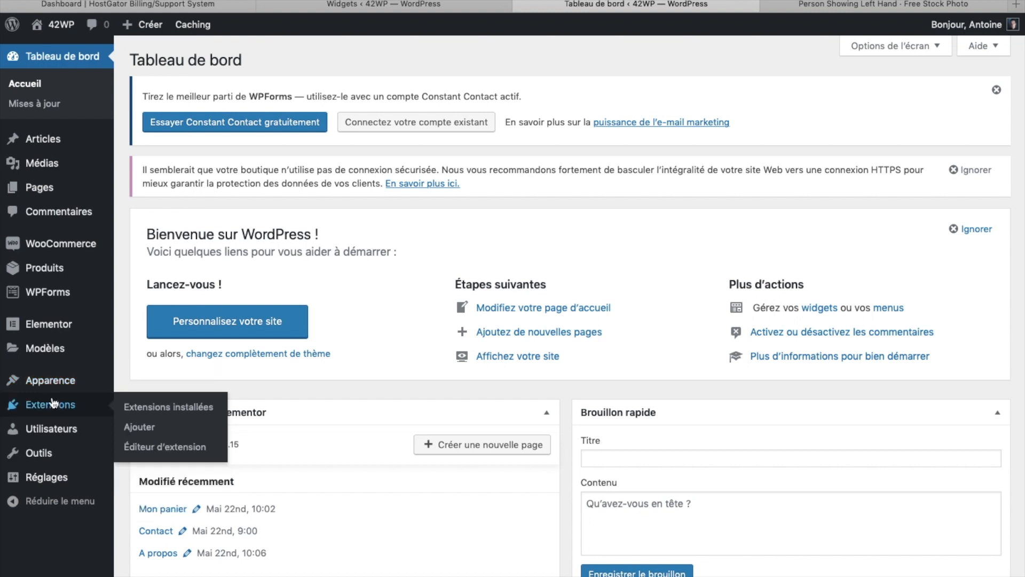
click(139, 428)
click(825, 183)
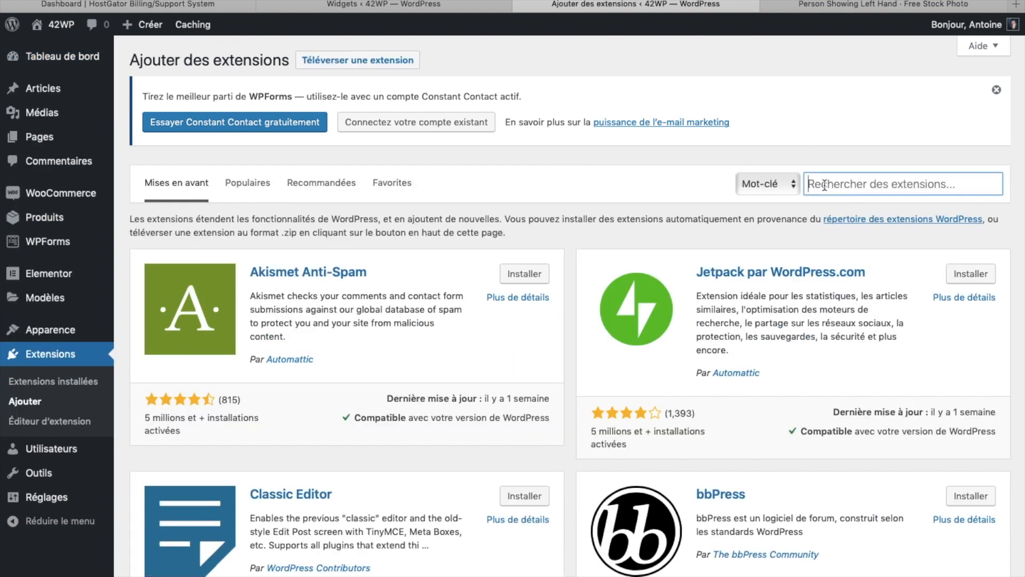
text(ssl)
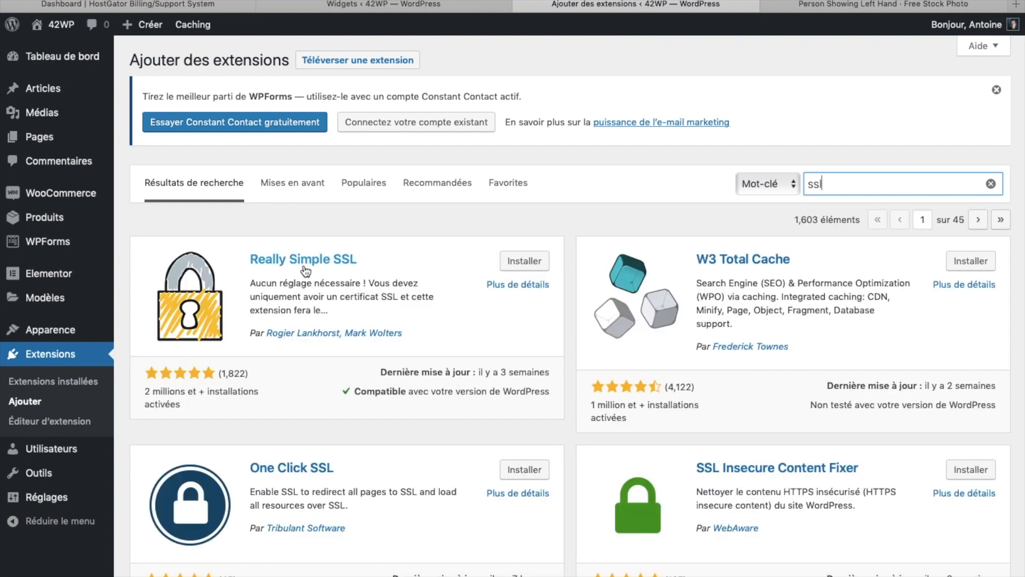
click(524, 260)
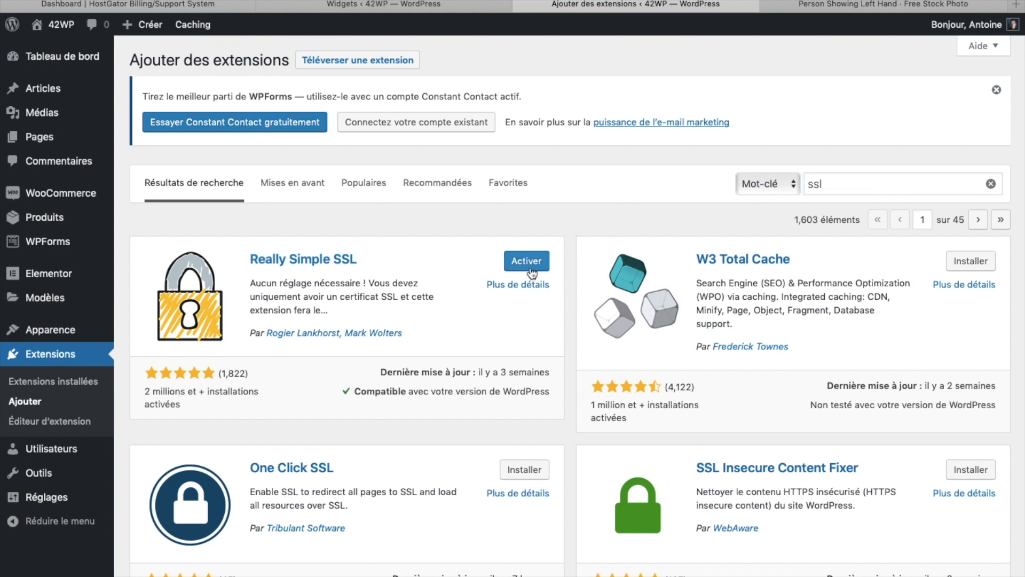
click(528, 263)
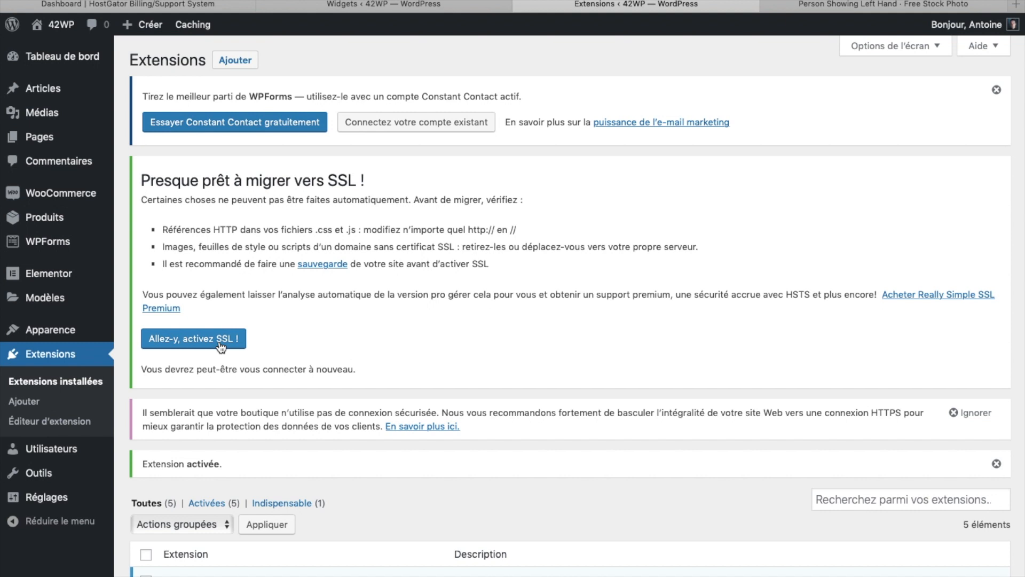
In Really Simple SSL's Réglages, choose 'Allez-y, activez SSL !' to switch the site to SSL.
scroll(220, 347, down, 7)
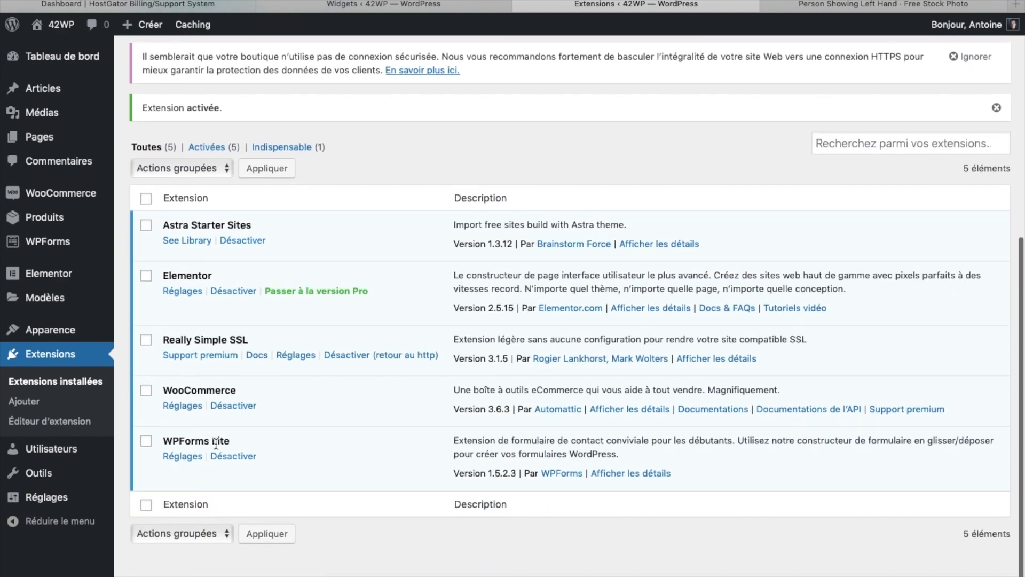
click(295, 355)
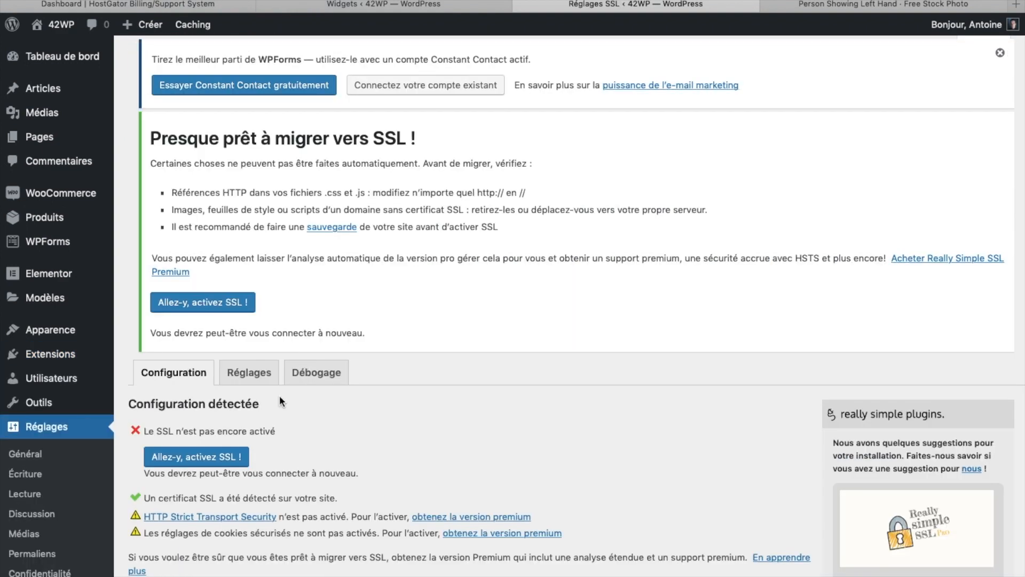
click(221, 458)
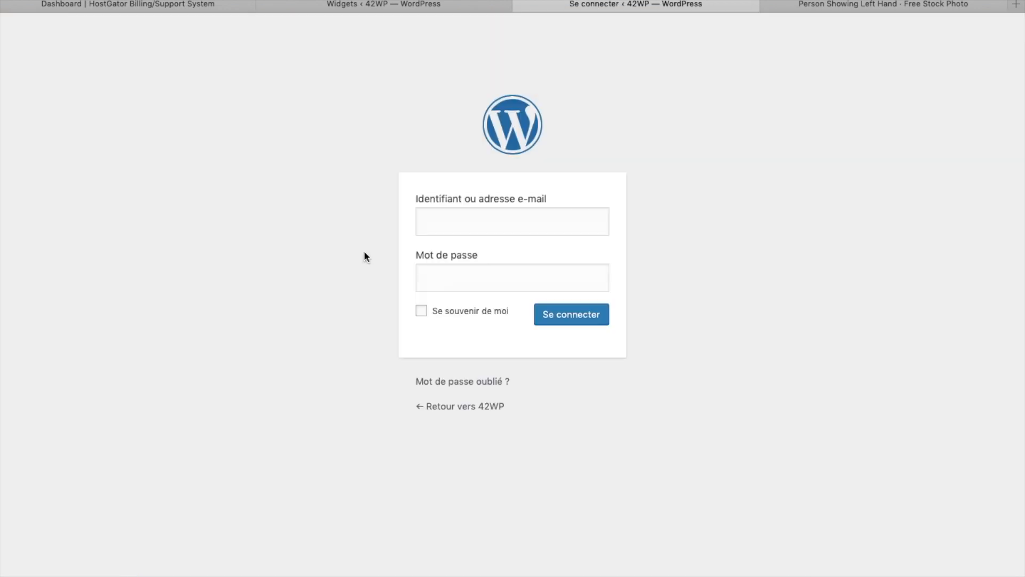
Sign back in with the saved login and check the dashboard's HTTPS connection details.
click(434, 220)
click(457, 248)
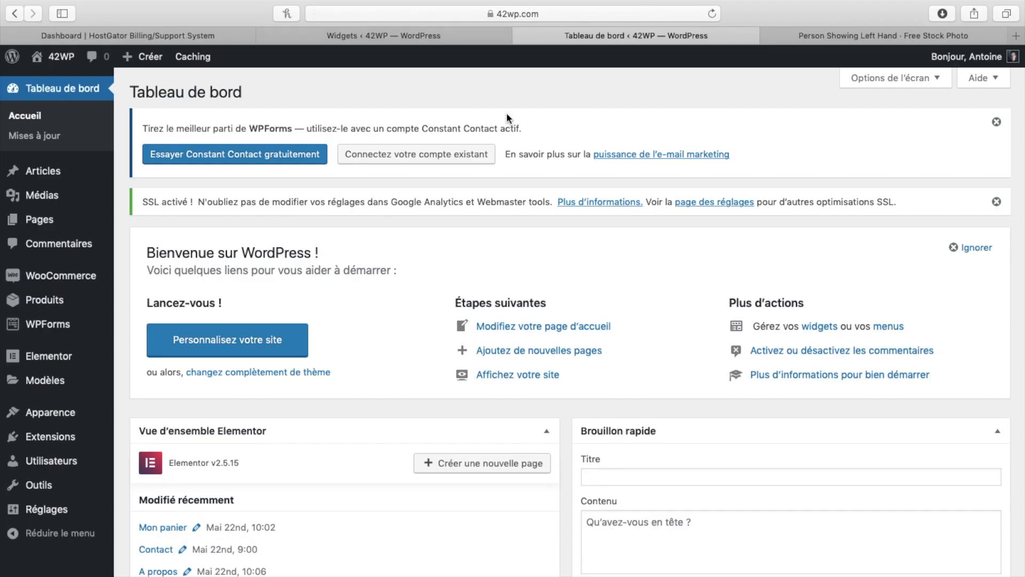
click(492, 15)
click(678, 143)
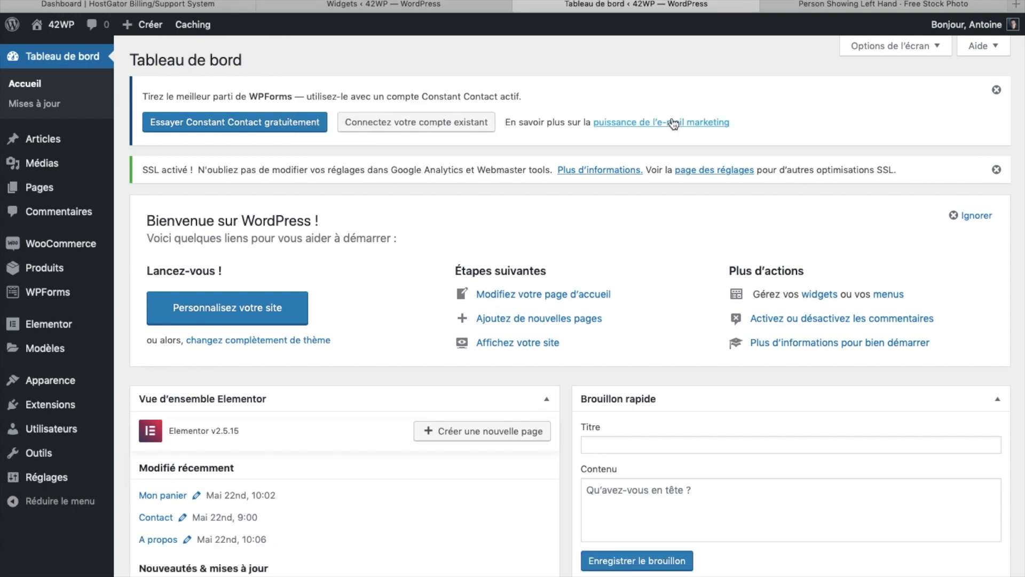
key(ctrl+Left)
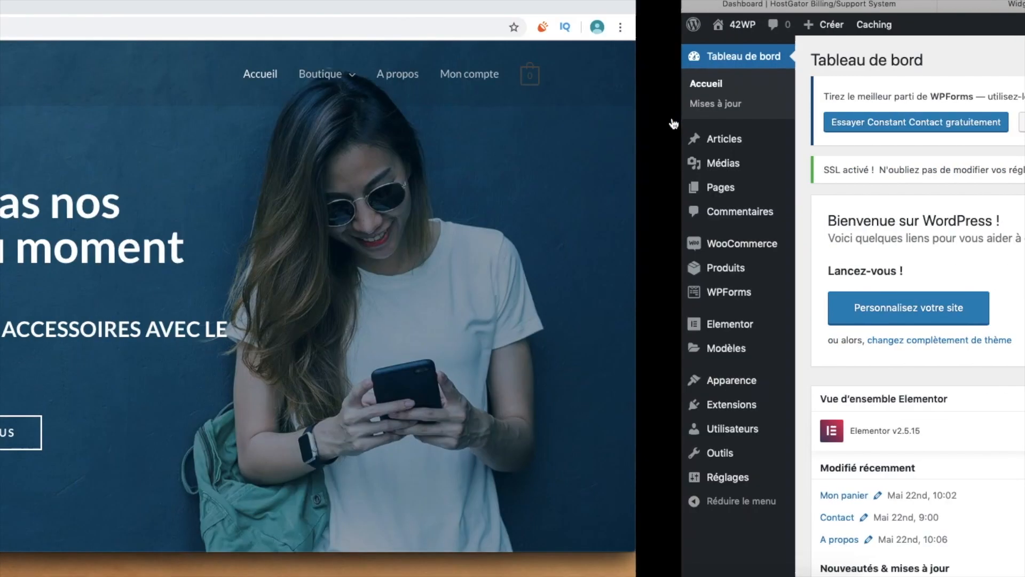
click(188, 28)
key(super+c)
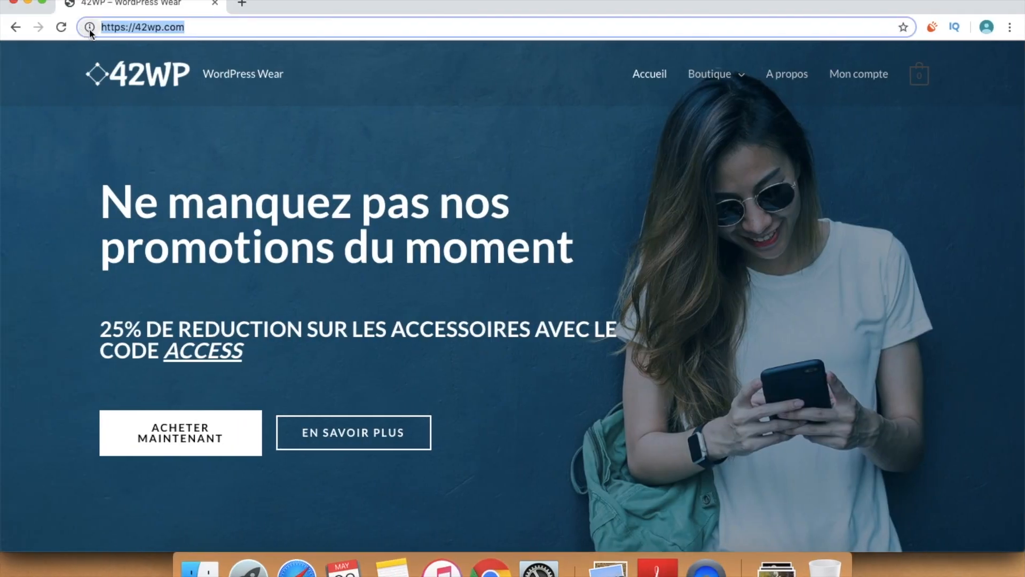
click(161, 138)
click(89, 27)
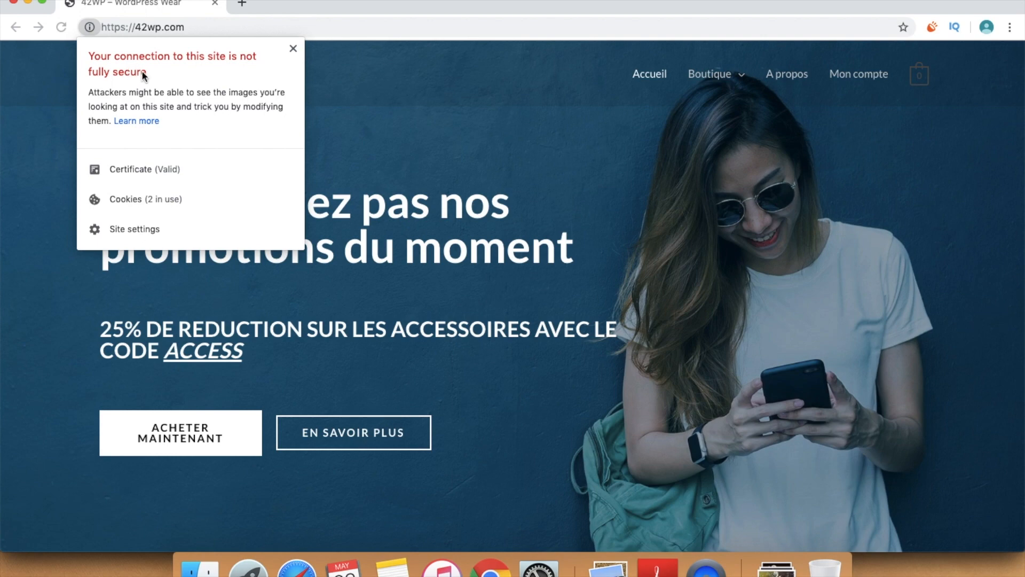
click(439, 183)
key(ctrl+Right)
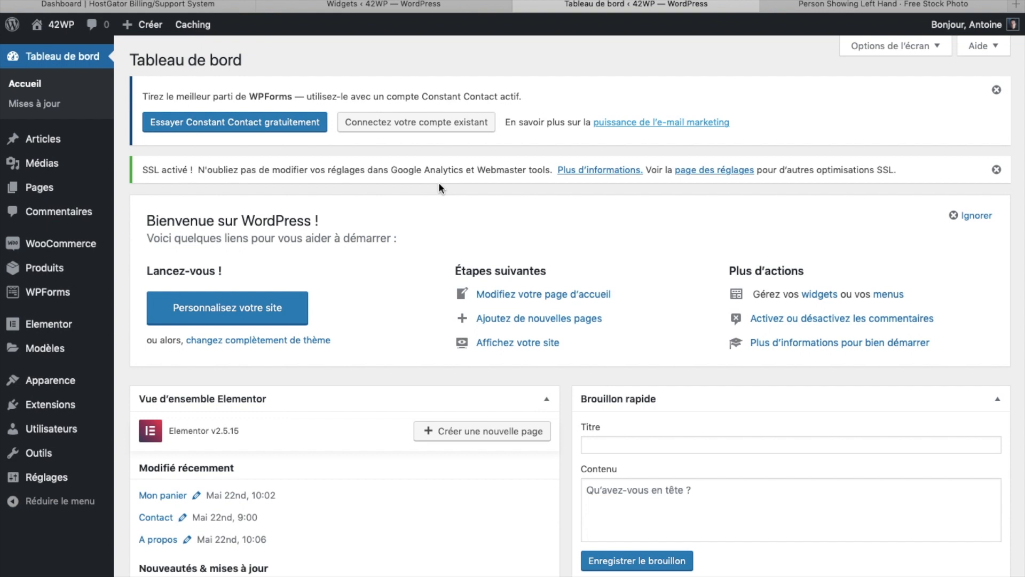
mouse_move(67, 331)
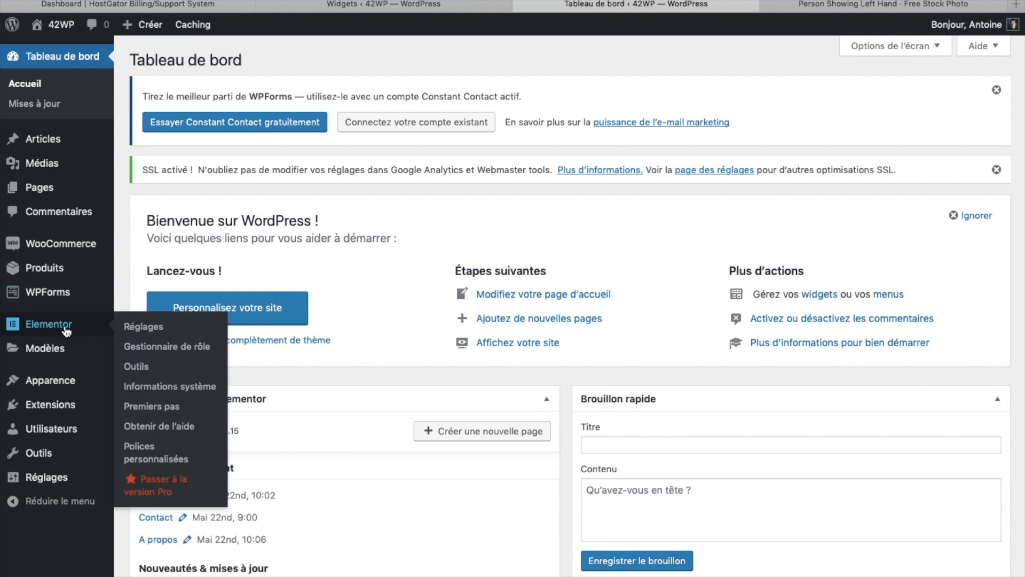
click(148, 366)
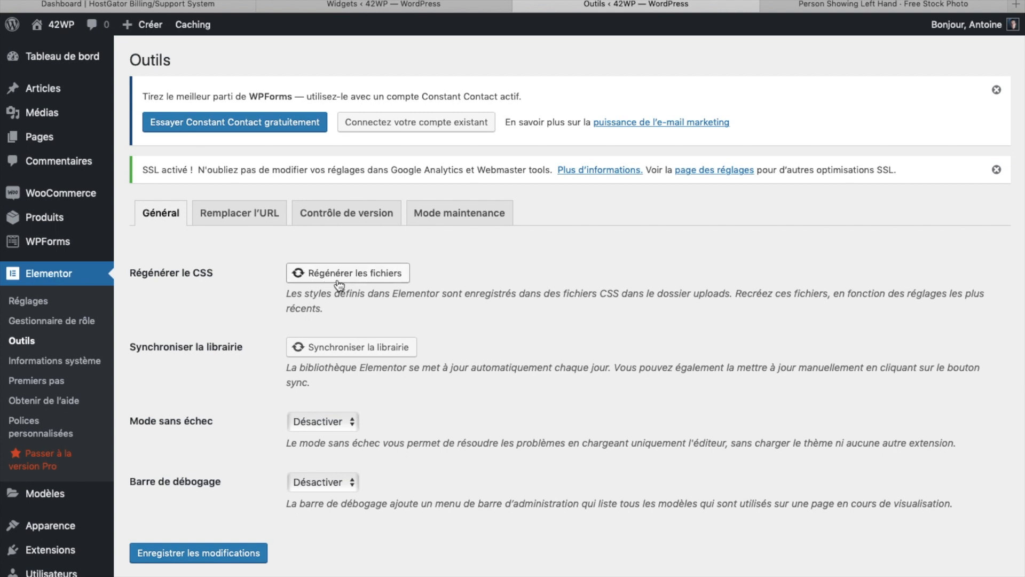
click(265, 220)
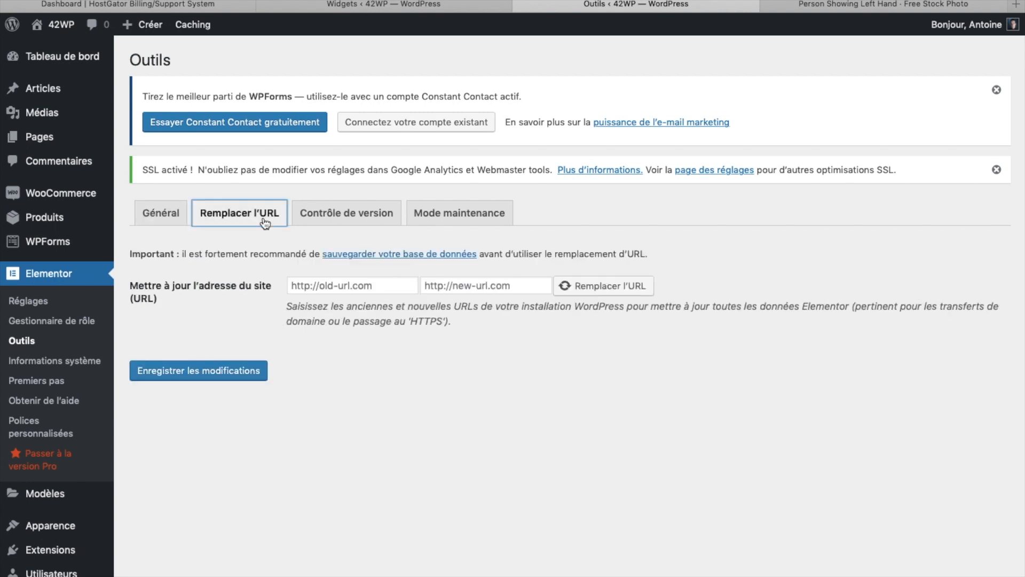
click(448, 291)
key(super+l)
click(462, 285)
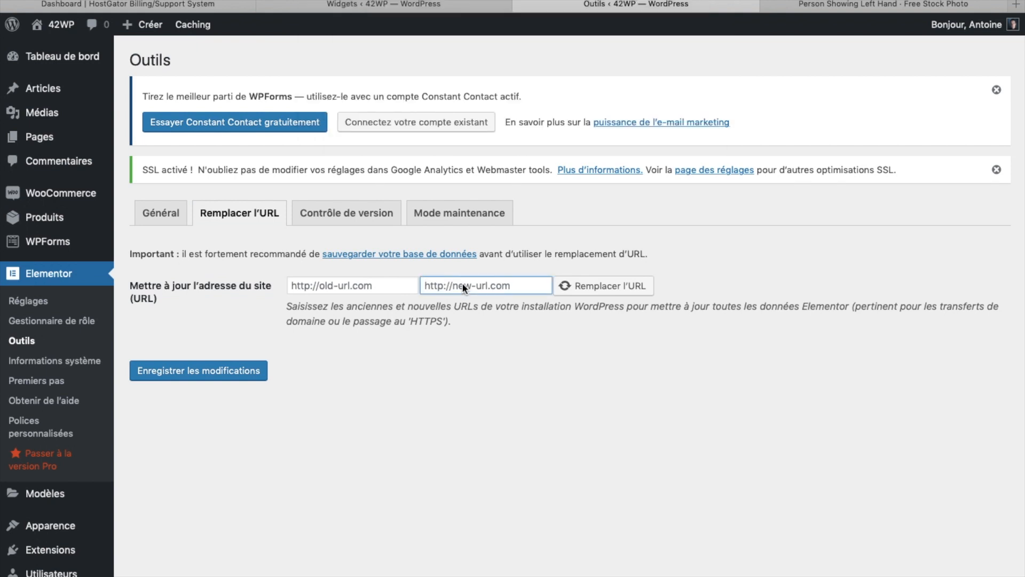
key(super+v)
click(361, 283)
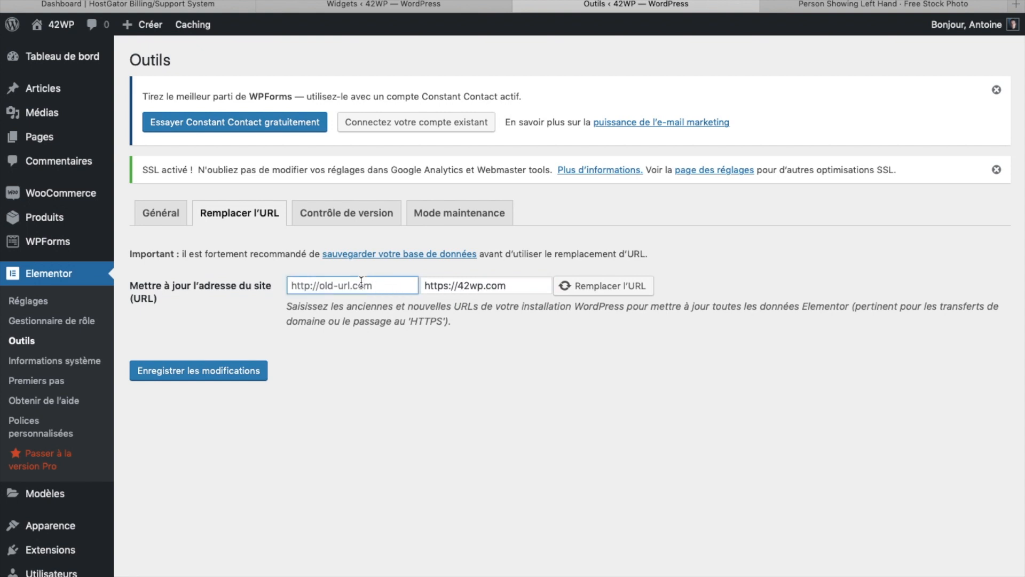
text(http://42wp.com)
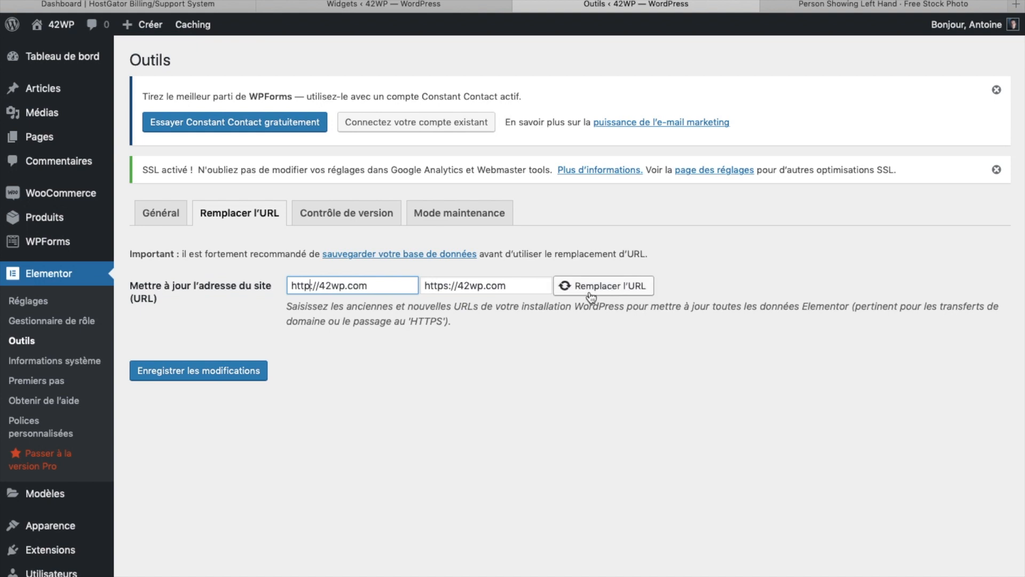
click(590, 294)
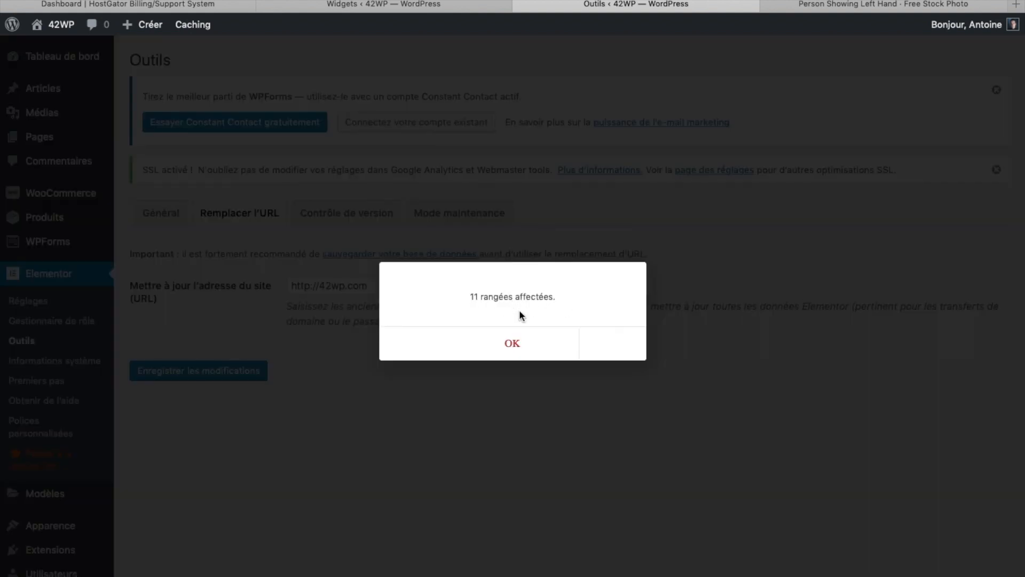
click(513, 350)
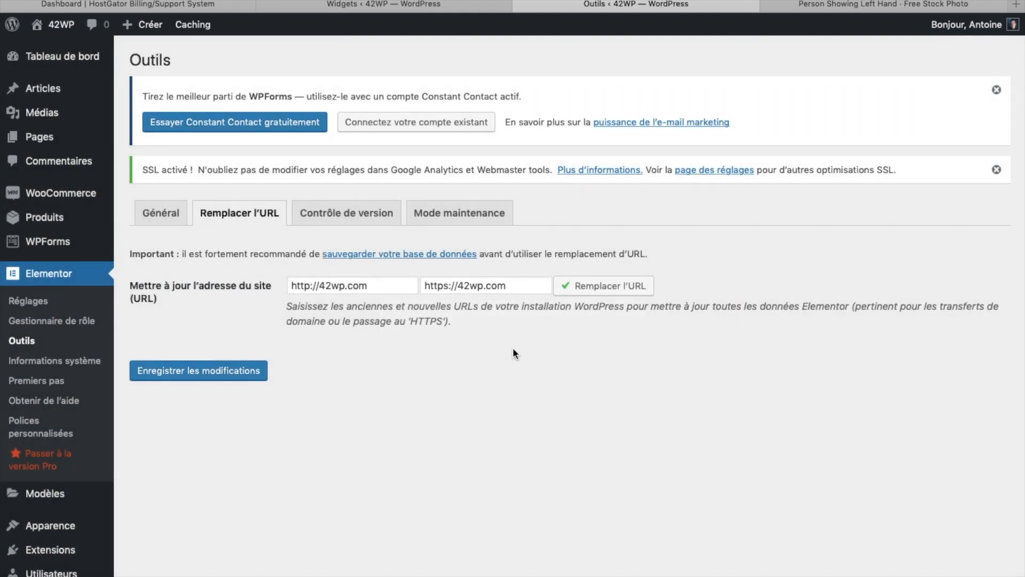
key(ctrl+Left)
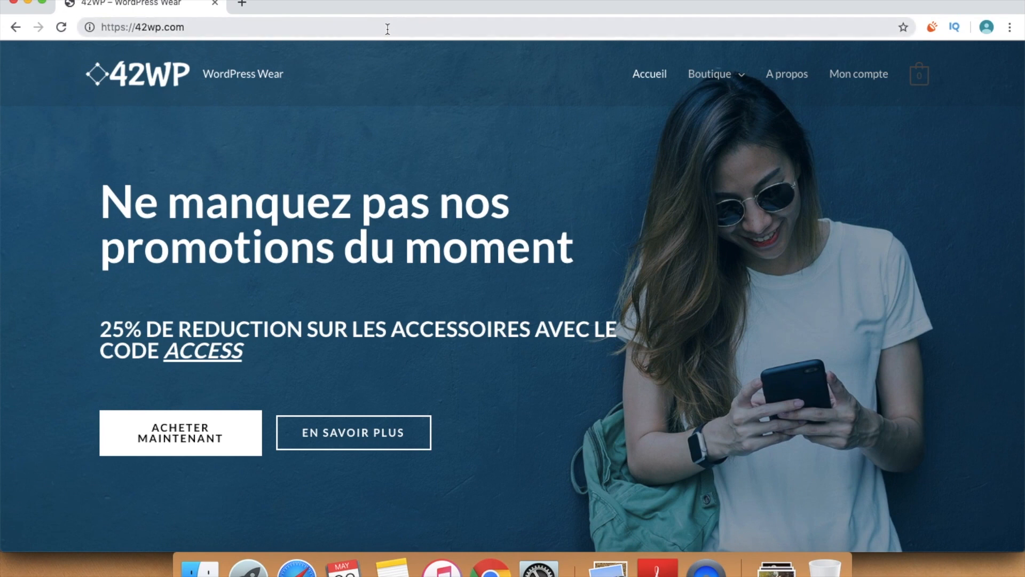
Reload the storefront and check that its connection is now secure.
click(388, 29)
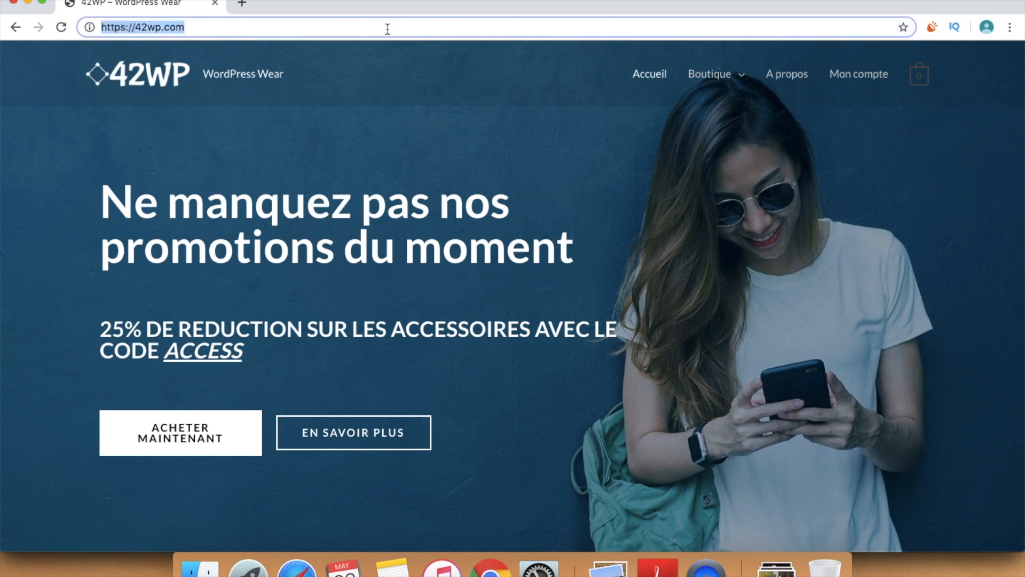
key(Return)
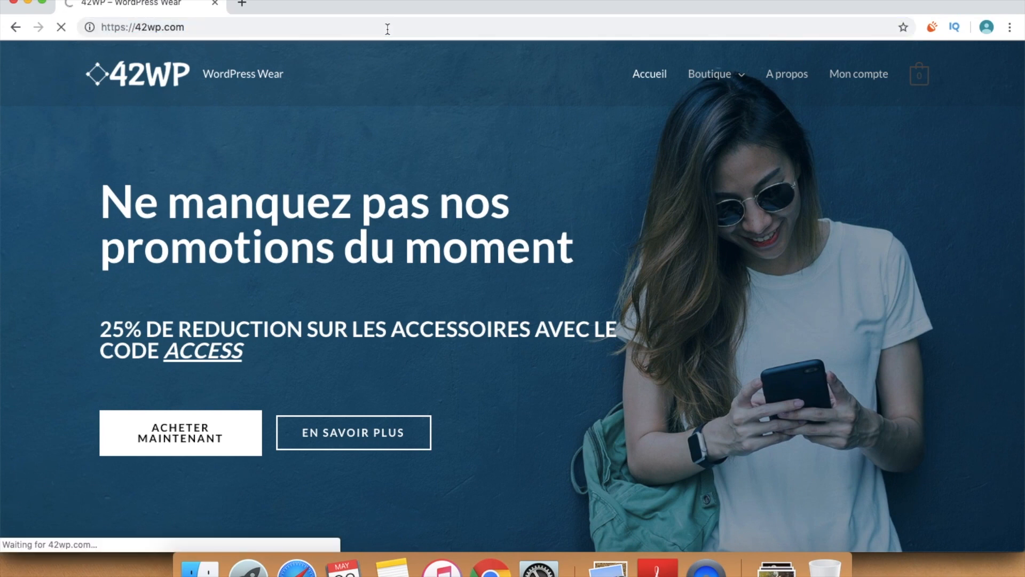
click(90, 28)
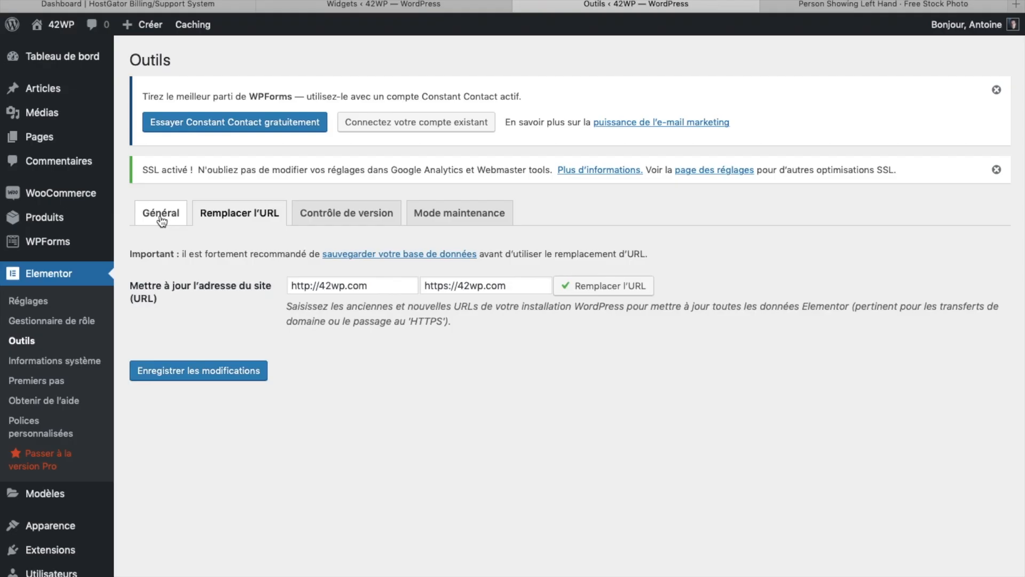
Regenerate Elementor's CSS files, sync the template library, and save the Outils settings.
click(161, 217)
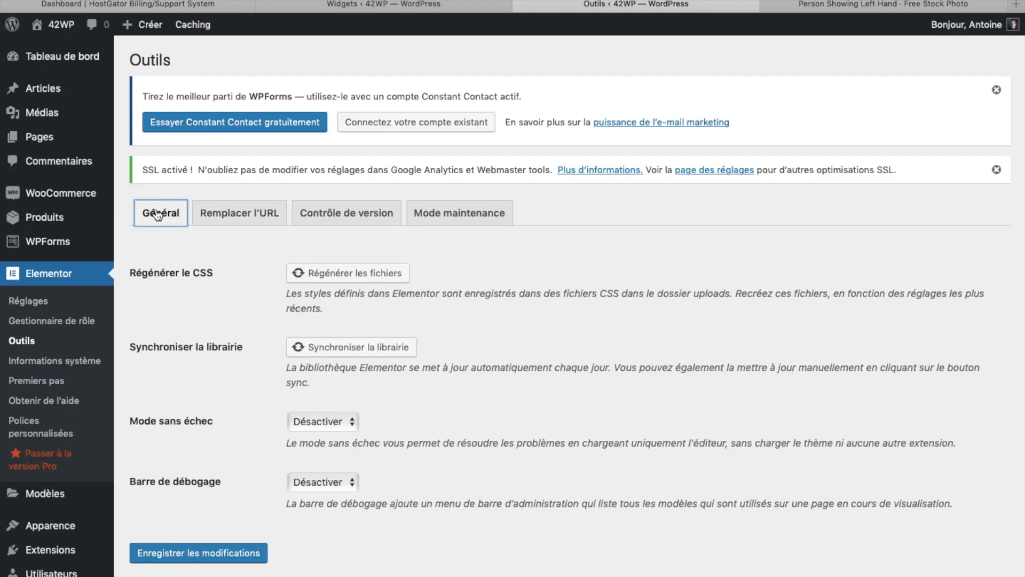
click(339, 279)
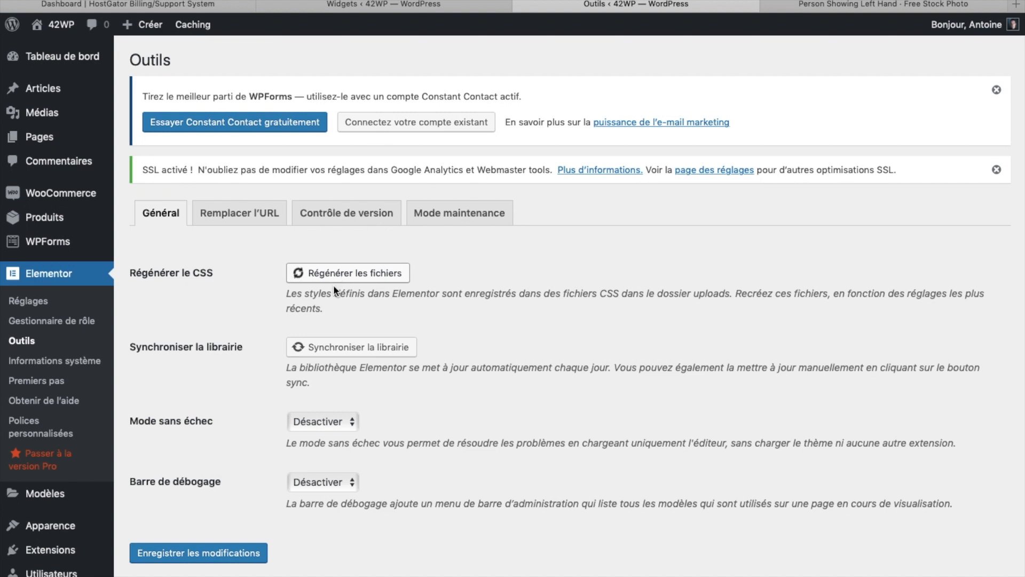
click(330, 352)
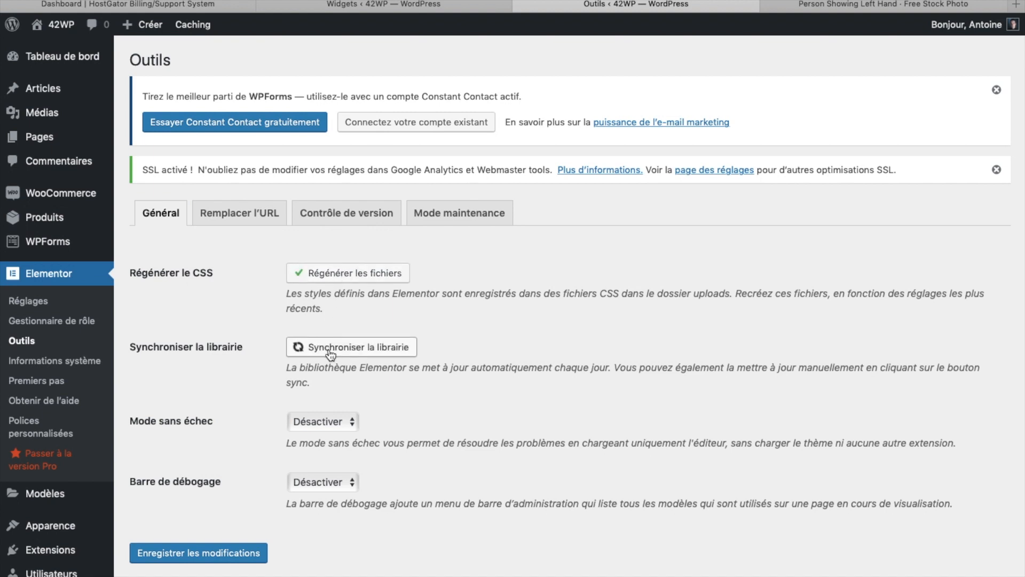
click(207, 554)
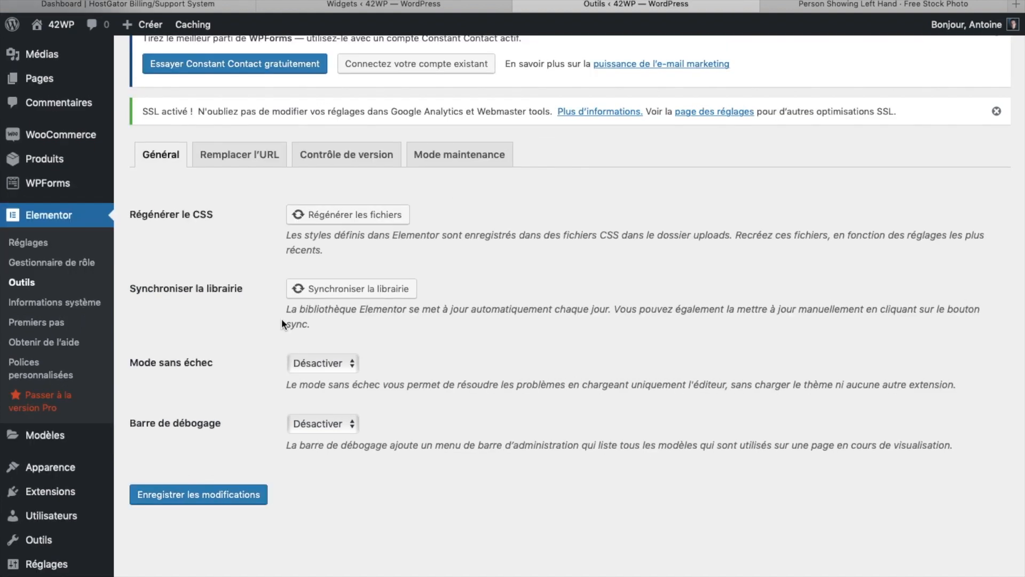
mouse_move(62, 496)
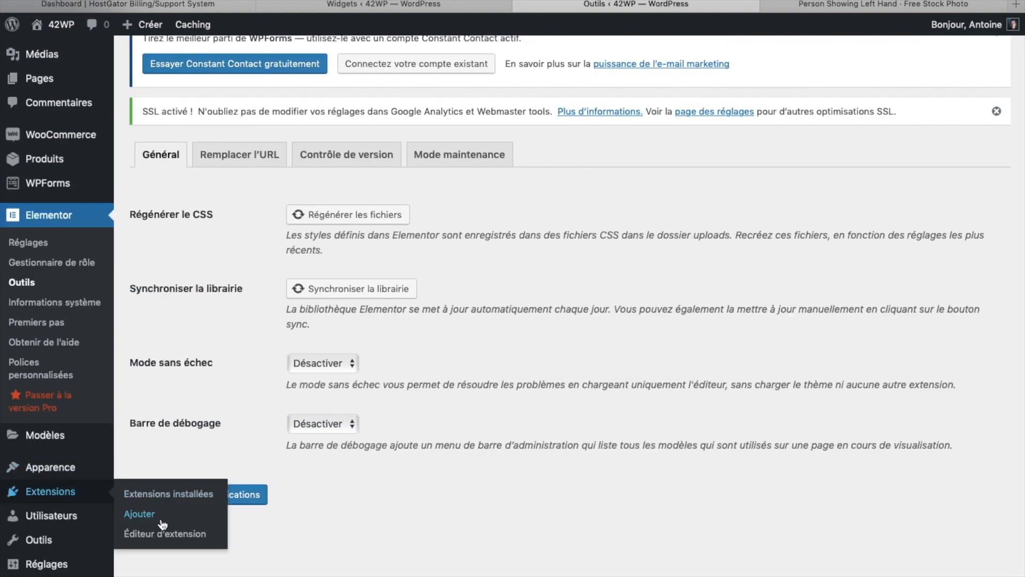
Install and activate WooCommerce Stripe Payment Gateway from Extensions > Ajouter.
click(139, 514)
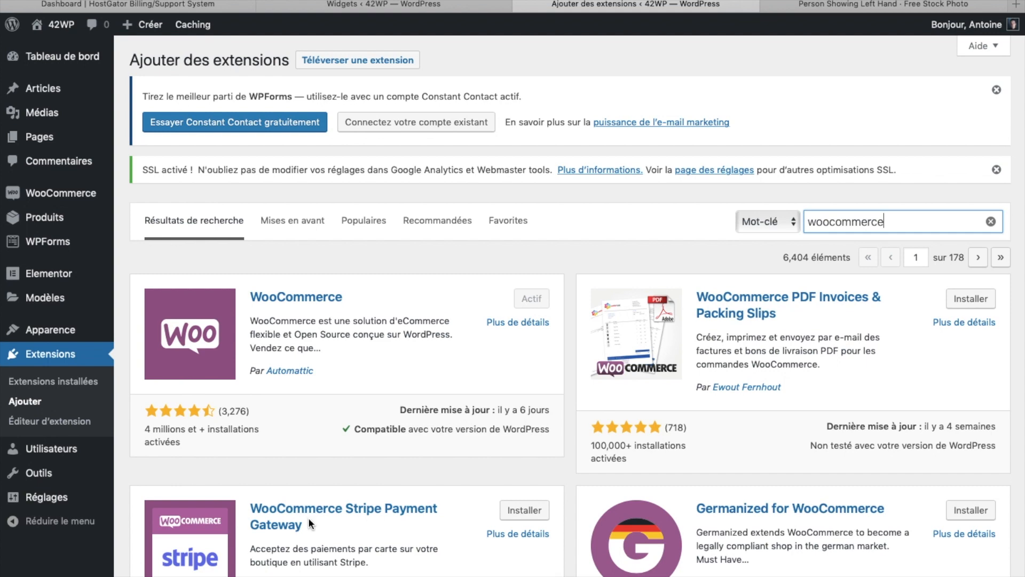
scroll(400, 515, down, 1)
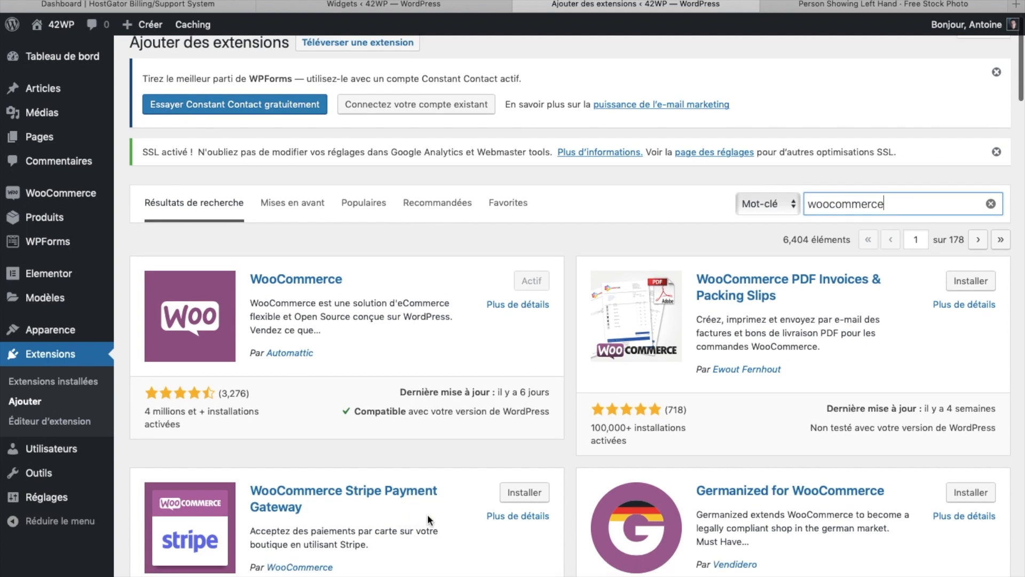
click(525, 492)
scroll(527, 491, down, 3)
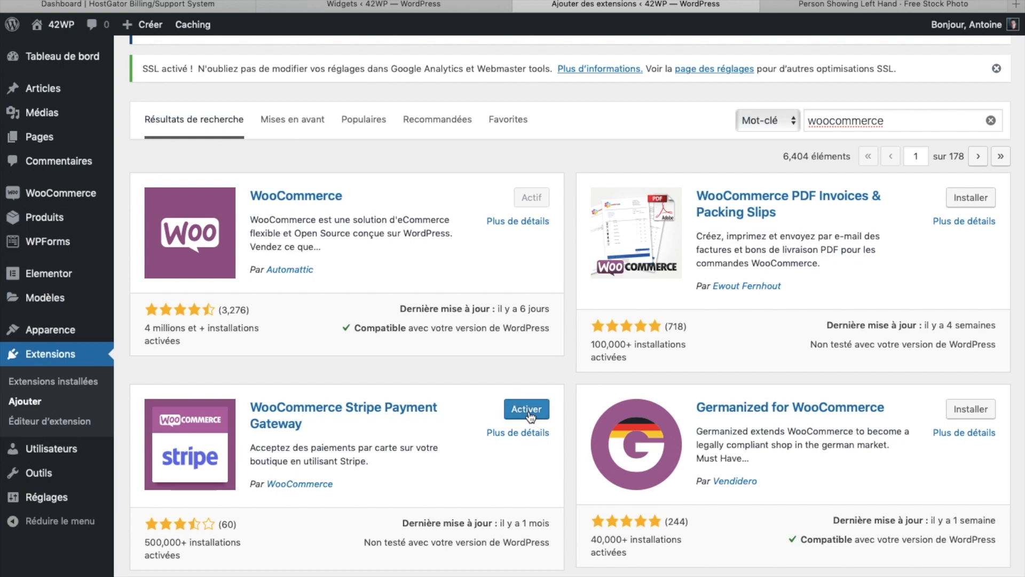
click(528, 410)
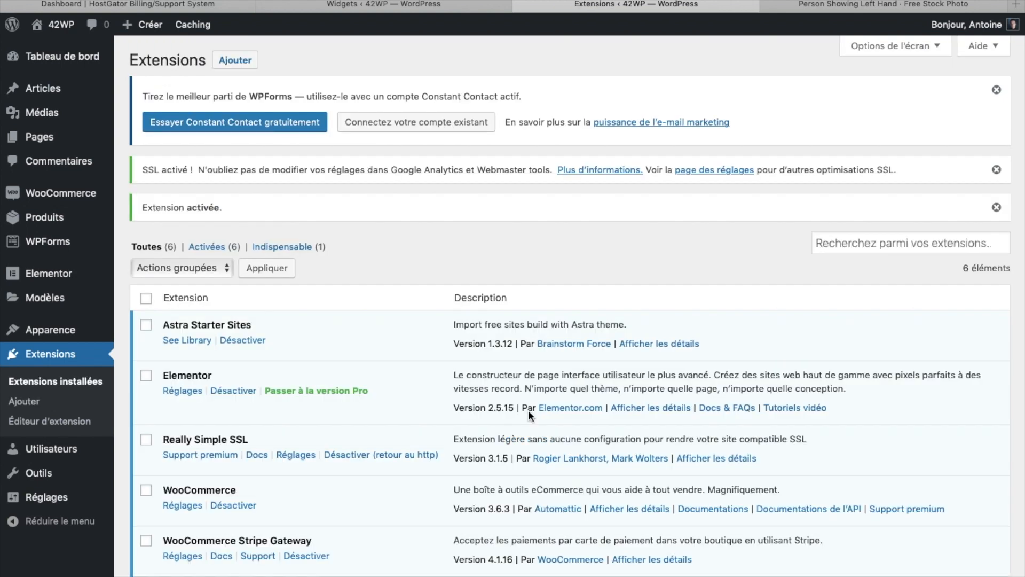
scroll(528, 409, down, 1)
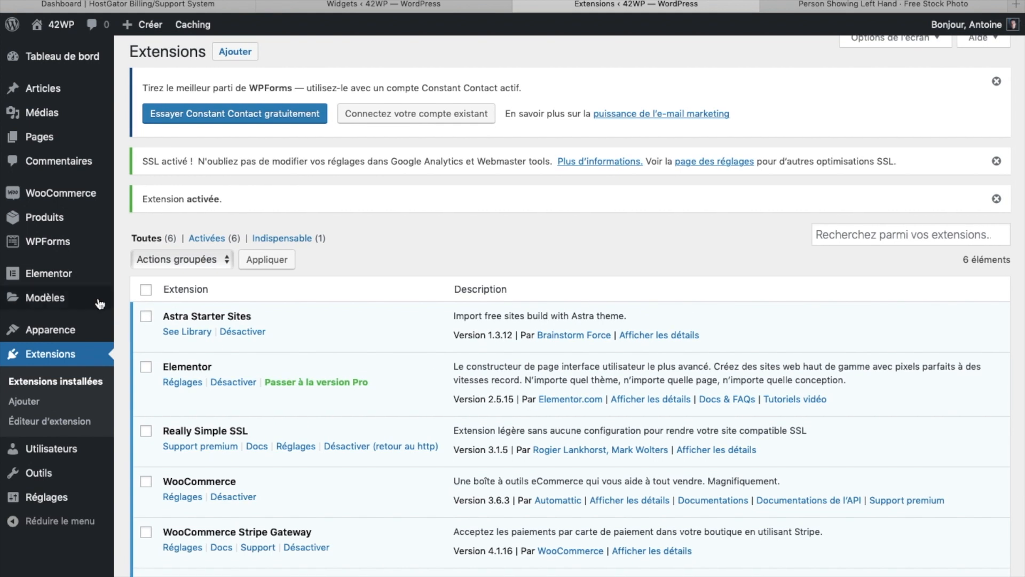
mouse_move(66, 246)
mouse_move(54, 201)
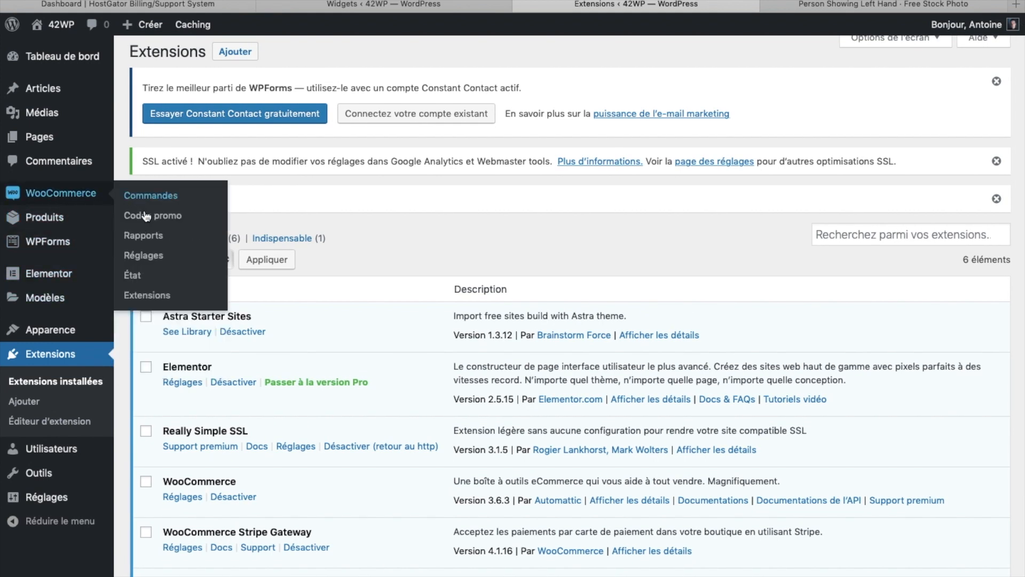
Switch on the Stripe toggle in WooCommerce > Réglages > Paiements.
click(143, 257)
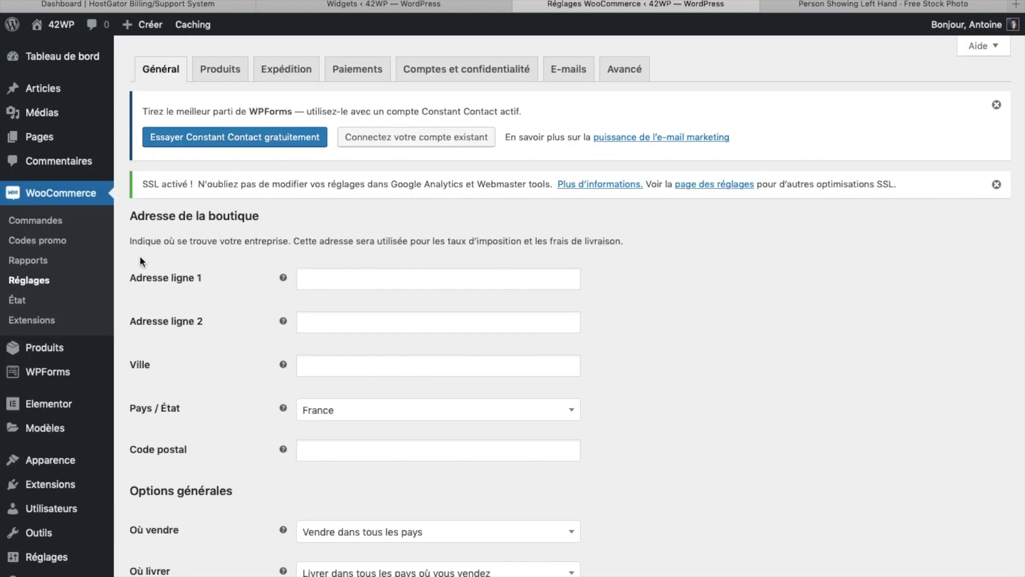
click(351, 73)
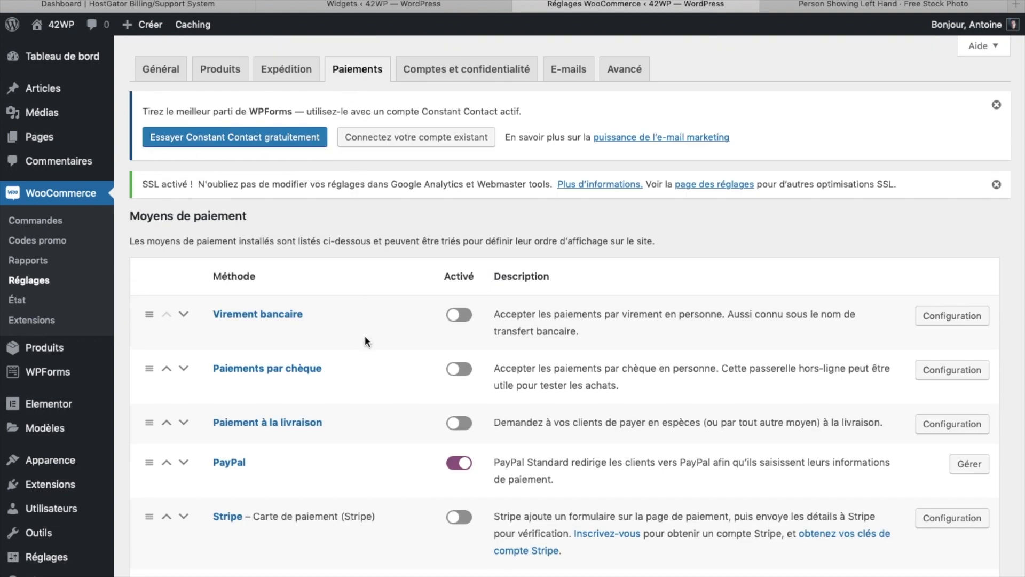
scroll(365, 335, down, 3)
scroll(326, 432, down, 3)
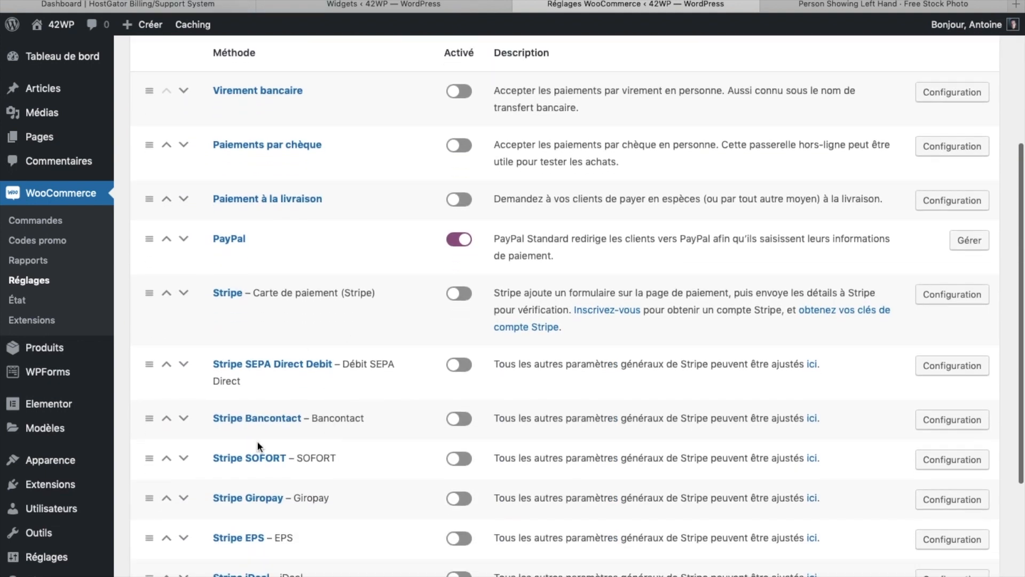
scroll(317, 501, up, 2)
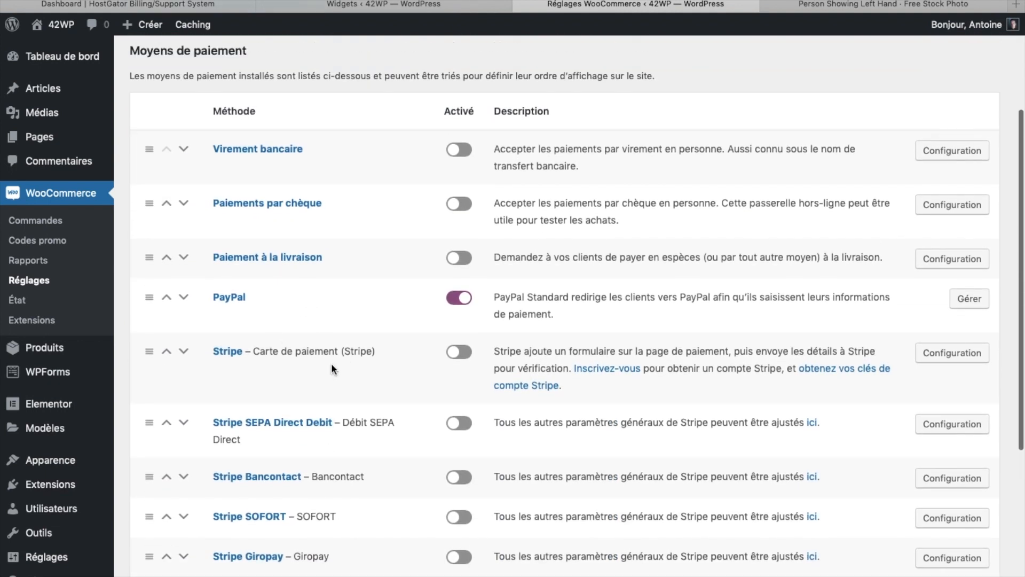
click(465, 356)
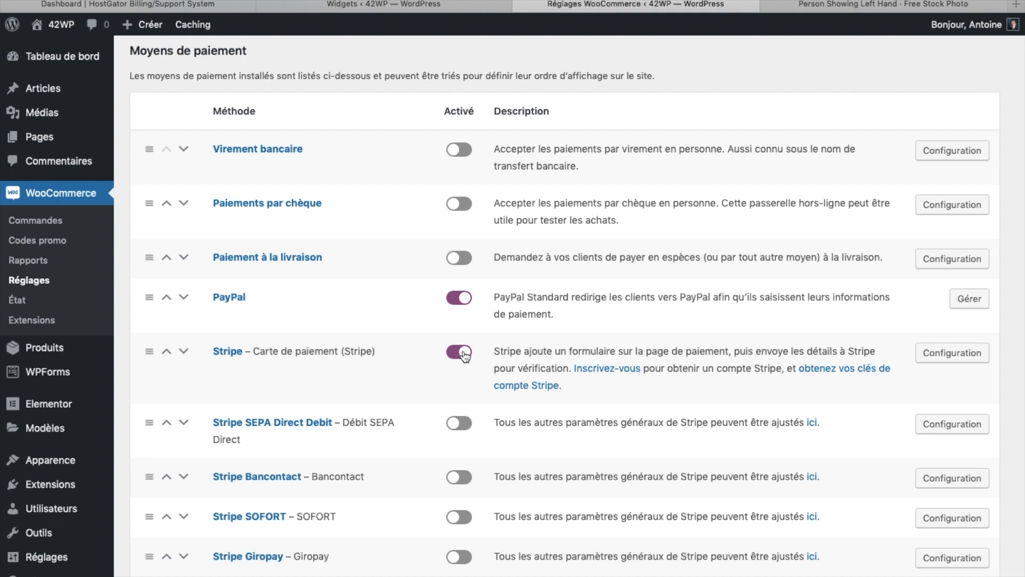
Open Stripe's Configuration and follow the Inscrivez-vous link to Stripe's sign-up page.
scroll(465, 356, down, 3)
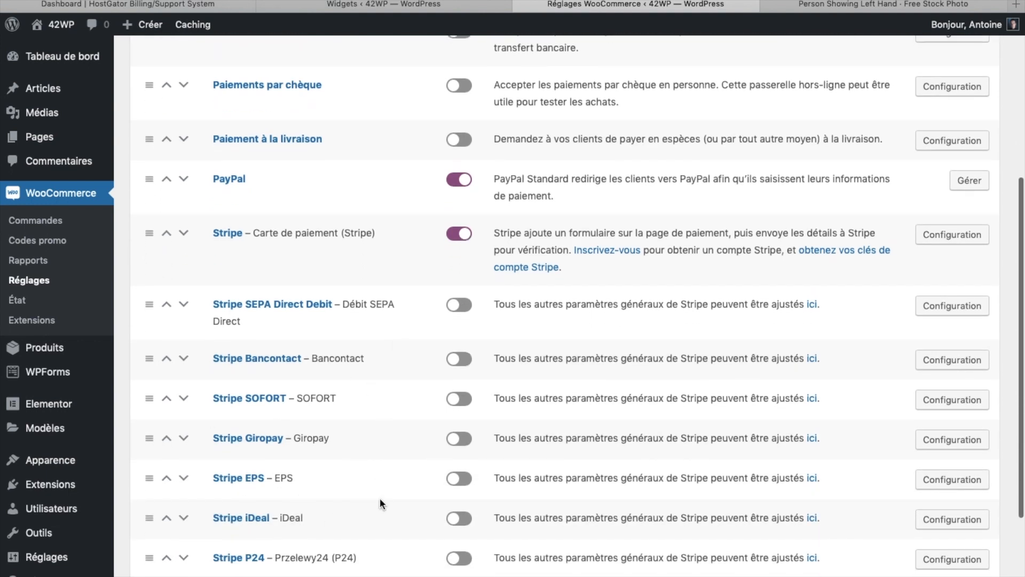
scroll(400, 312, up, 2)
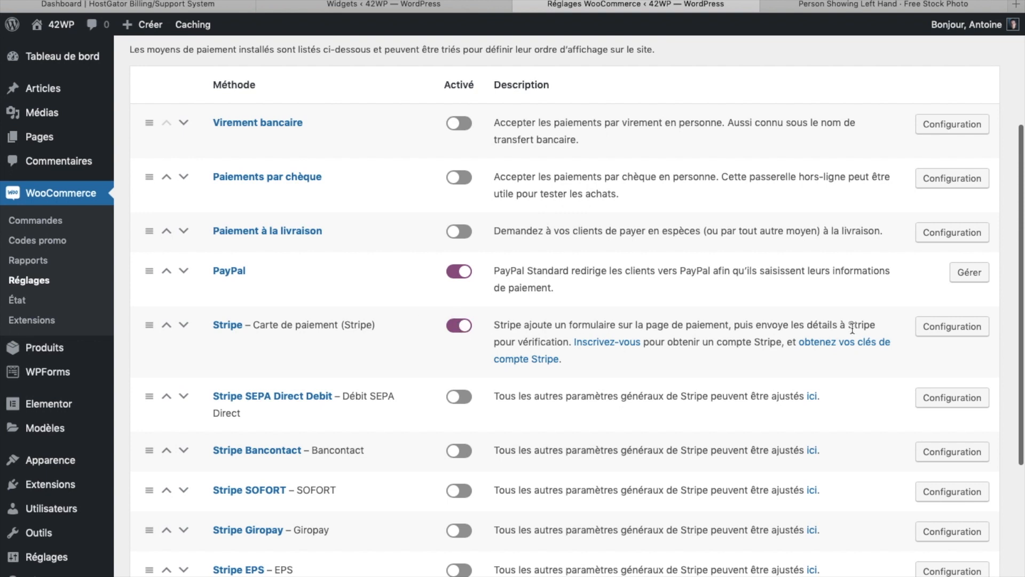
click(953, 328)
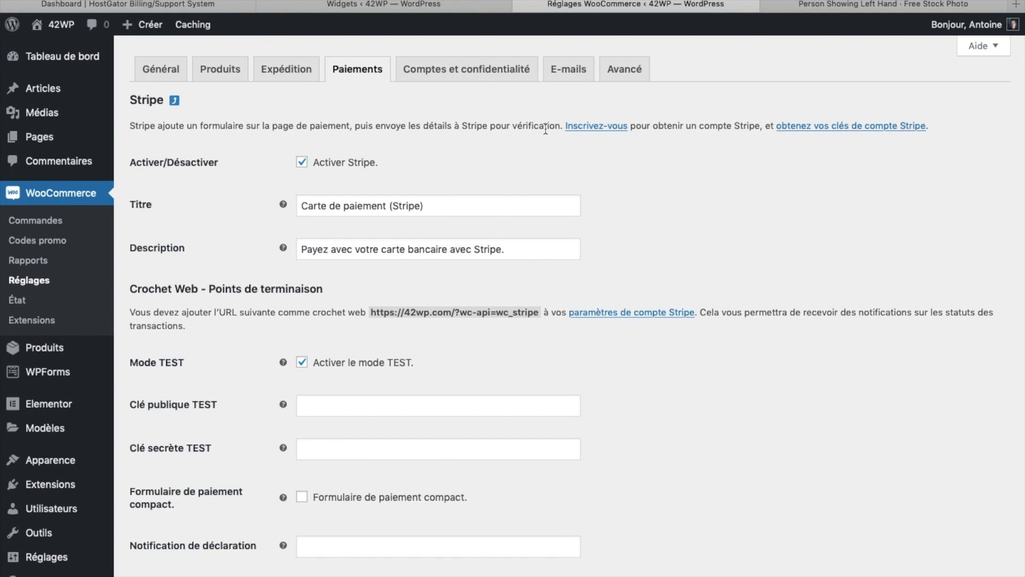
click(594, 128)
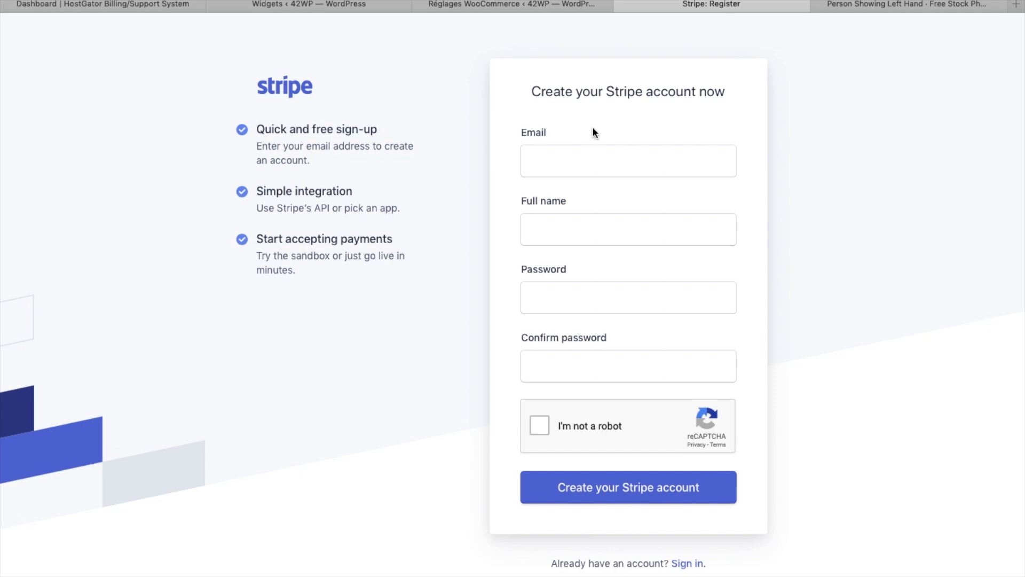
Sign up with an e-mail, set the Stripe Dashboard language to French (France), then open Developers.
click(571, 165)
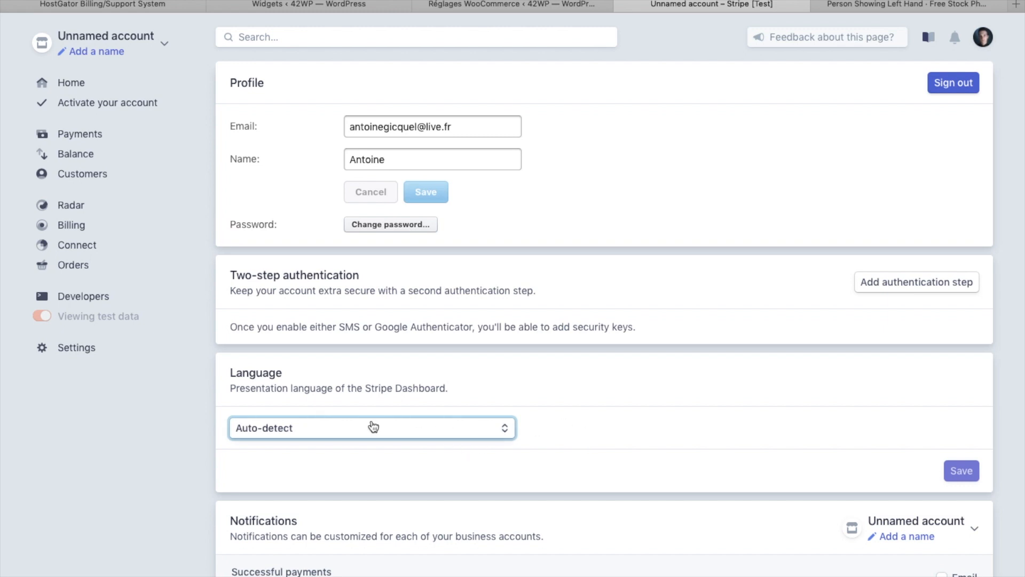
click(373, 426)
text(fr)
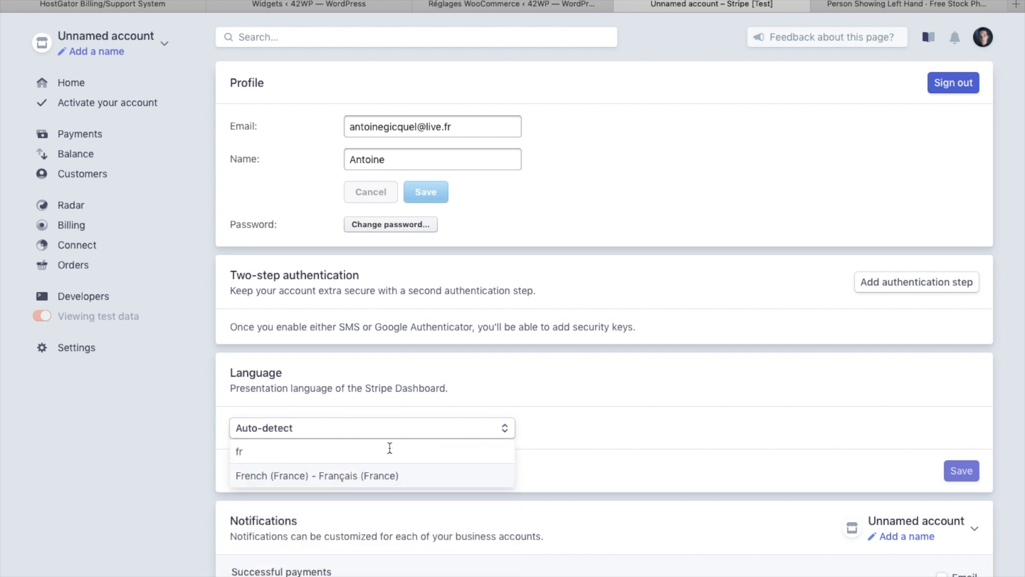
click(372, 485)
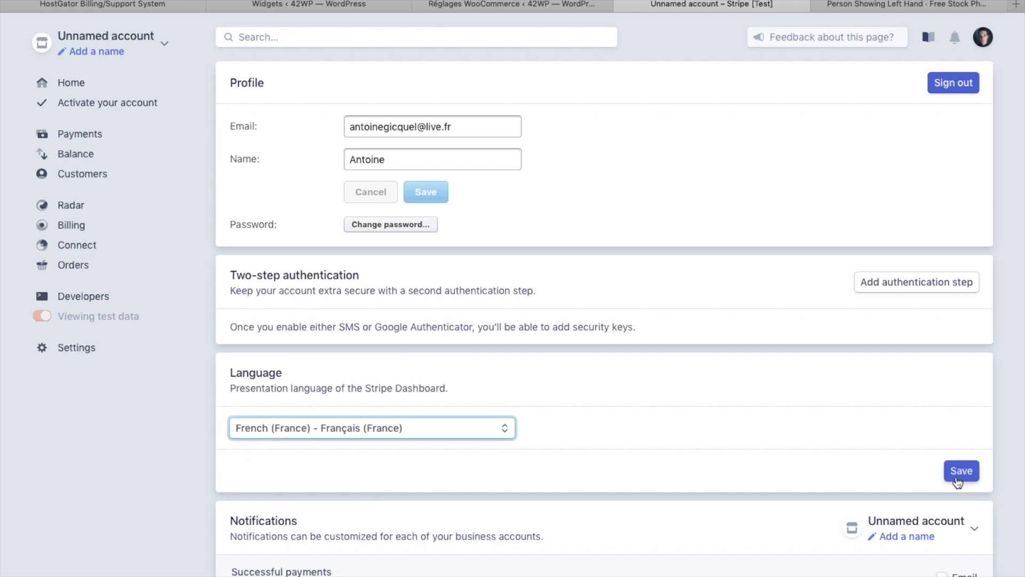
click(957, 473)
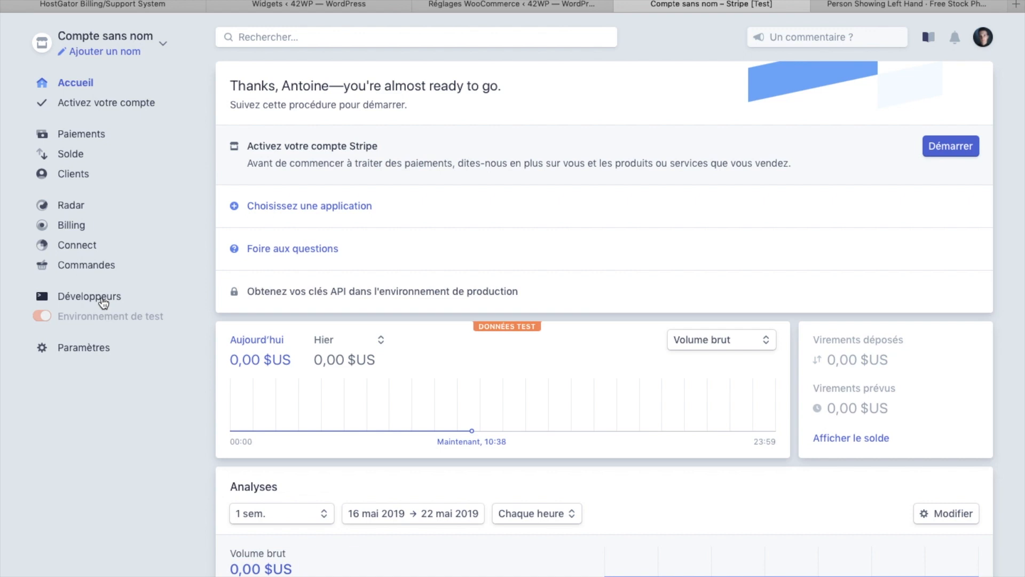
click(102, 301)
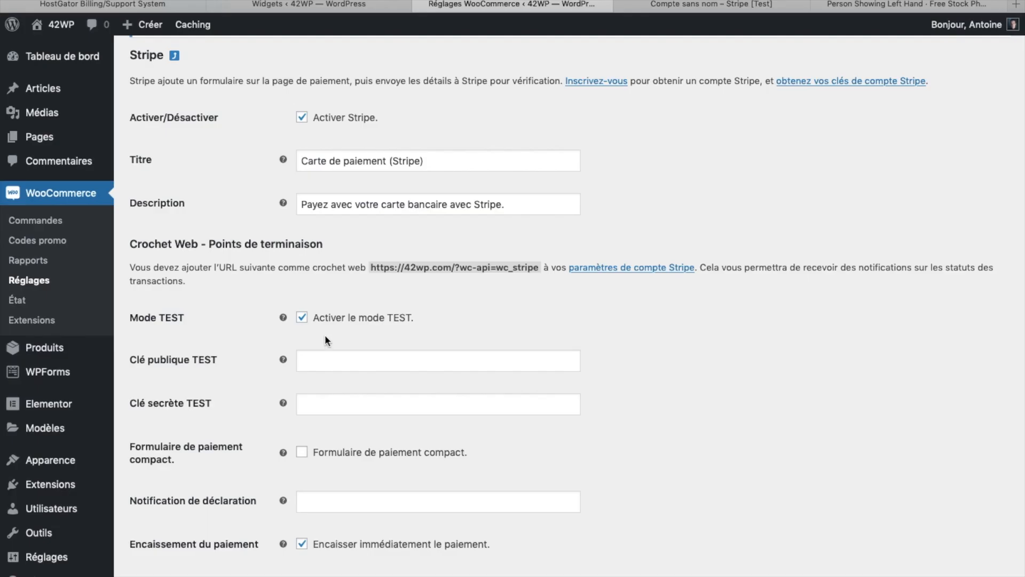
Paste the Stripe test publishable and secret keys, disable payment request buttons, and save.
click(356, 359)
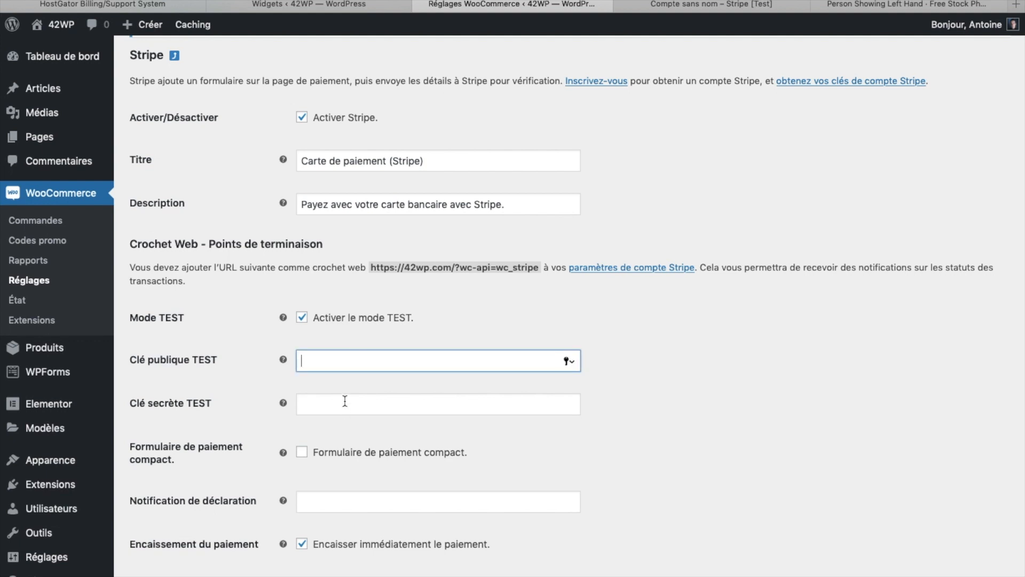
scroll(344, 399, down, 5)
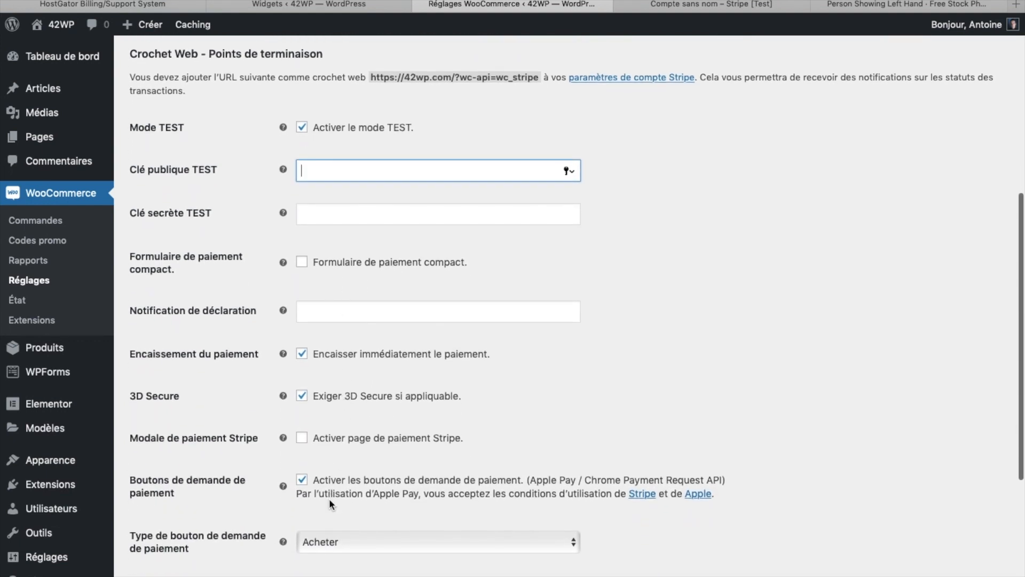
click(302, 479)
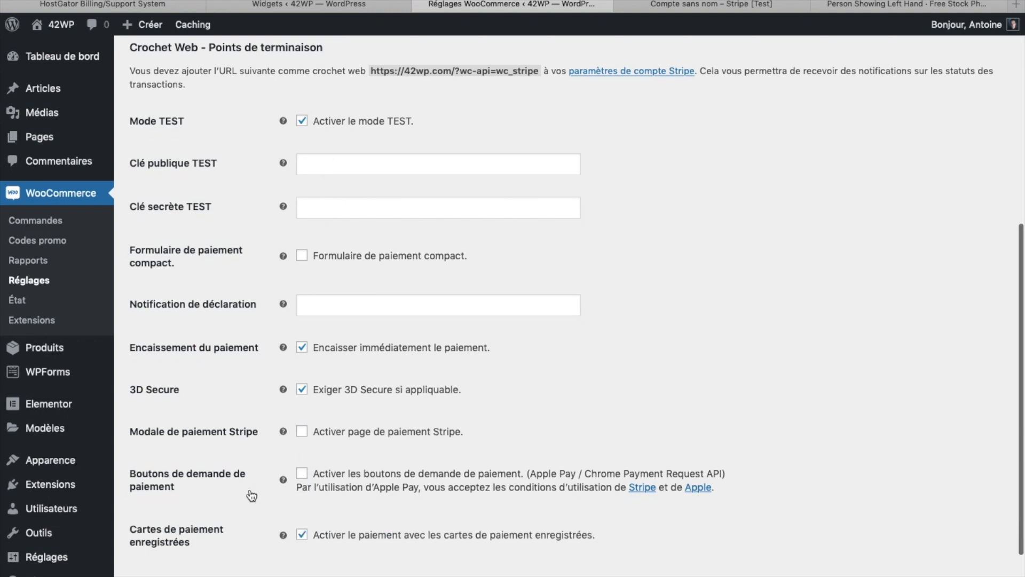
scroll(246, 496, down, 2)
scroll(234, 473, up, 3)
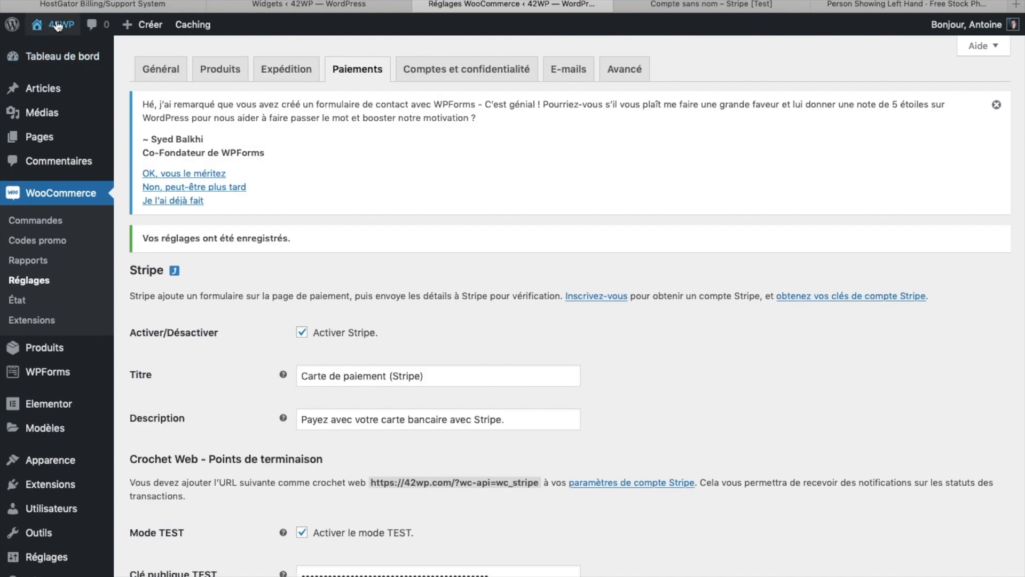
mouse_move(59, 25)
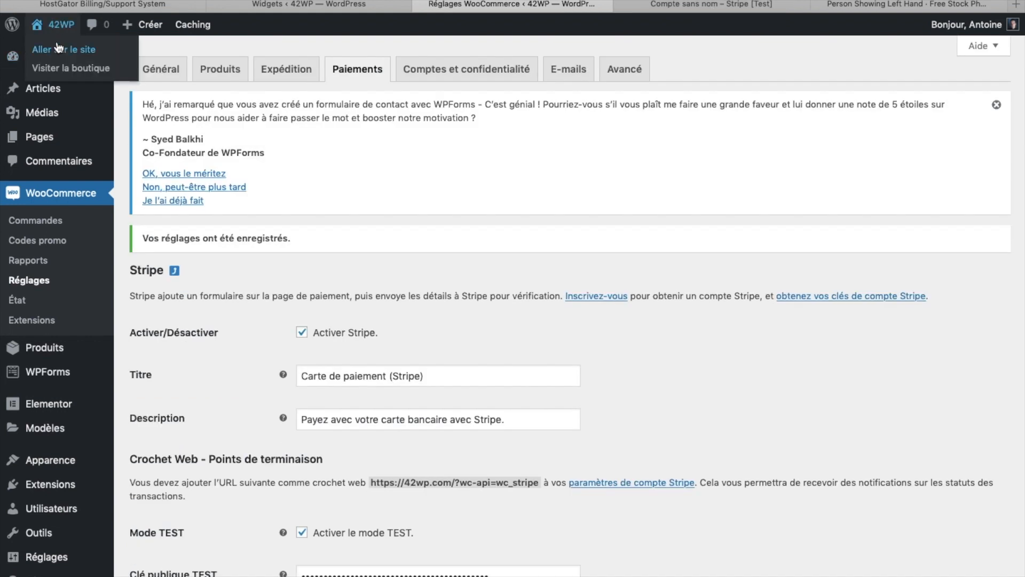
Take the cart from the storefront to checkout and choose Stripe card payment.
click(40, 68)
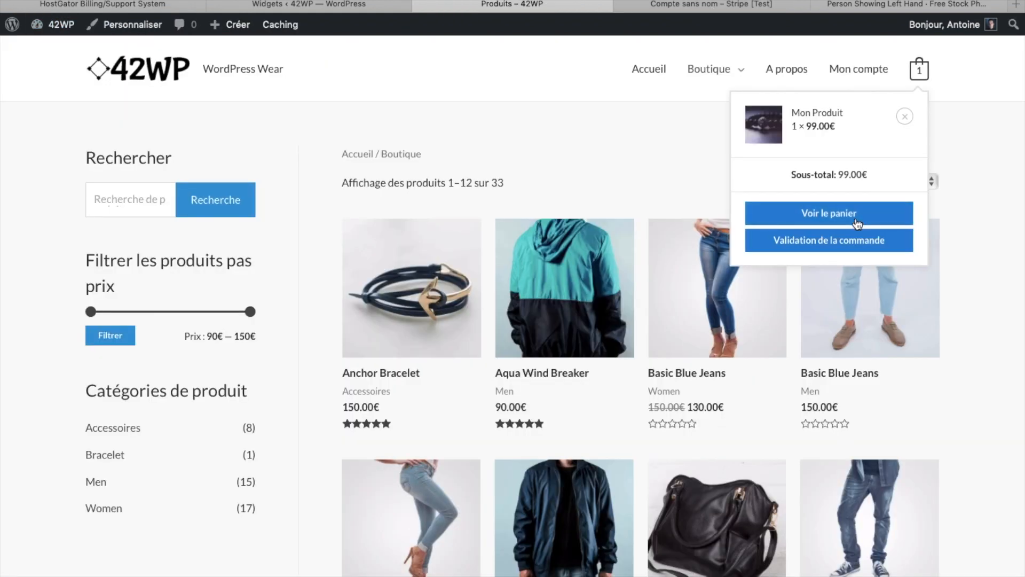
click(829, 213)
scroll(841, 425, down, 3)
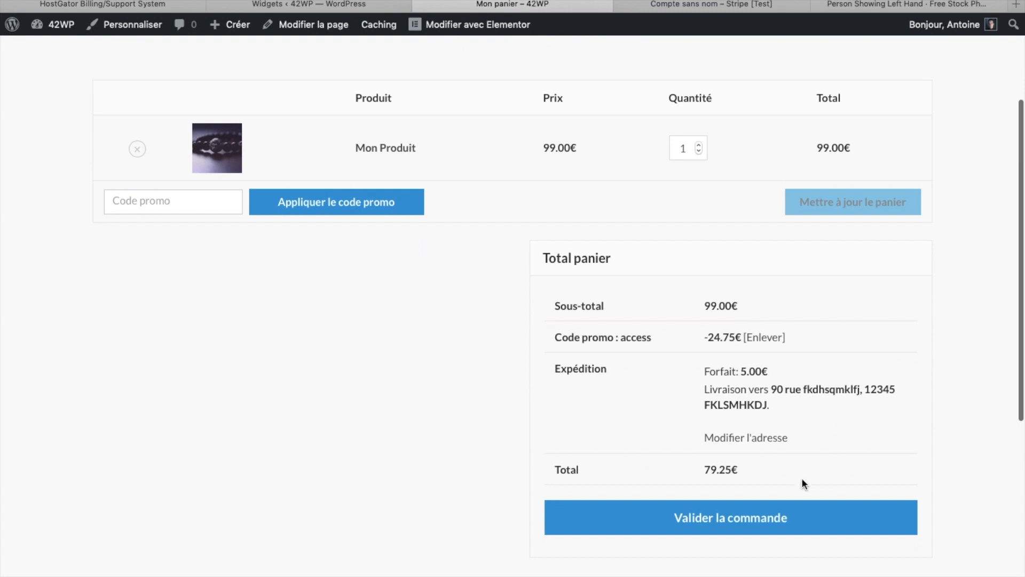
click(762, 527)
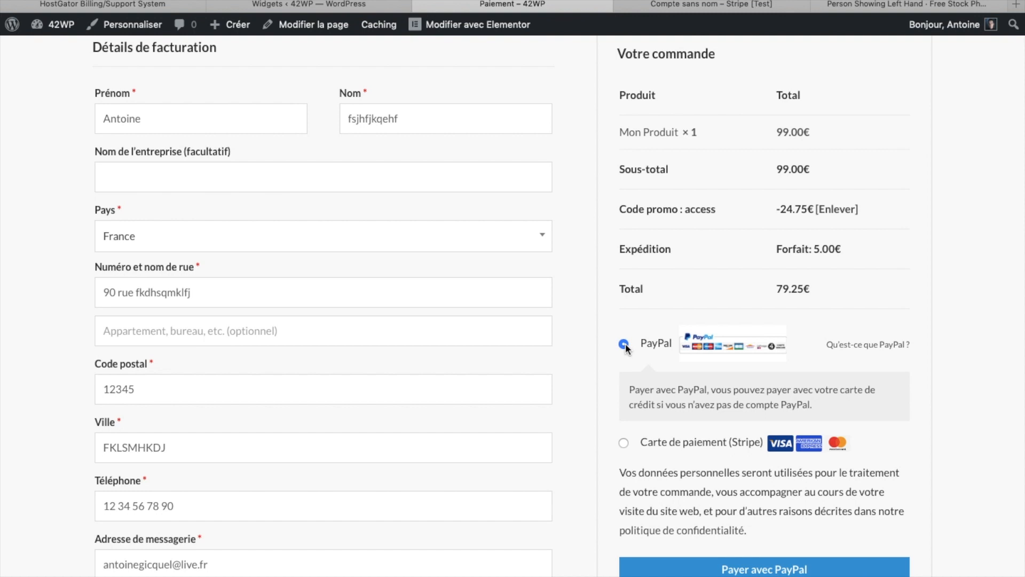
click(623, 442)
scroll(731, 406, down, 2)
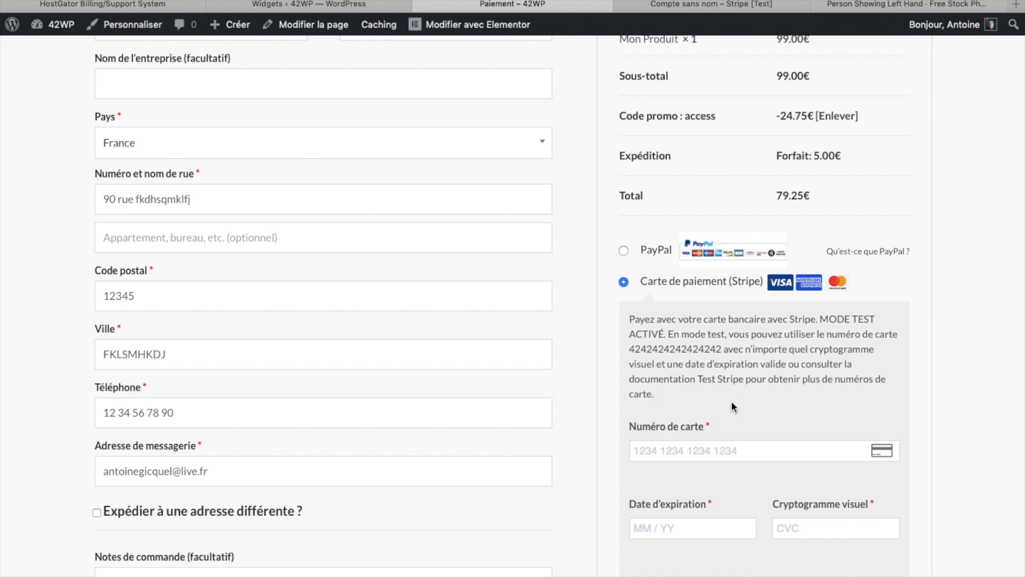
Enter the 4242 test card number, expiry 12/34 and CVC 123.
drag(722, 349, 627, 349)
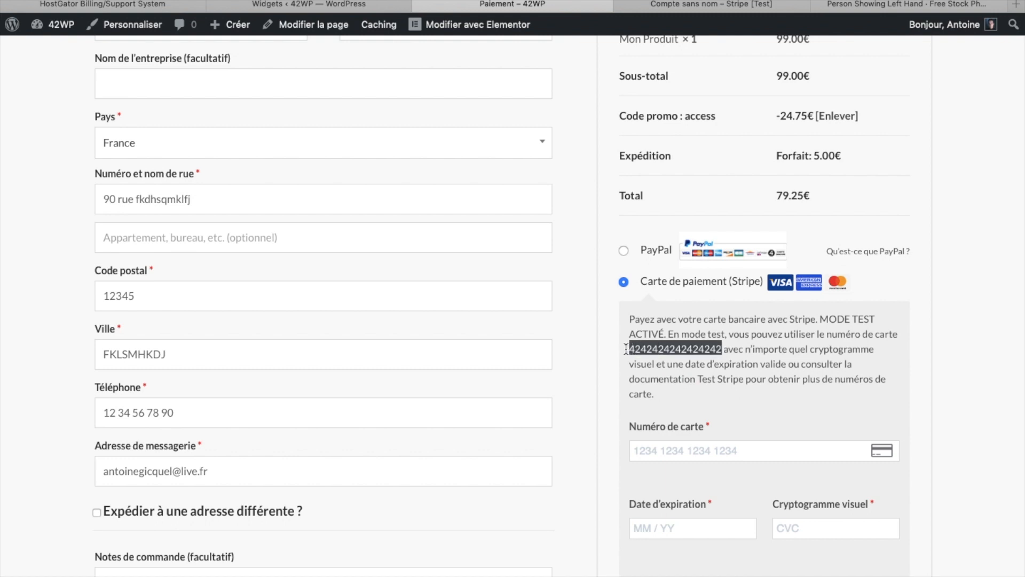
click(671, 450)
key(ctrl+v)
scroll(678, 475, down, 1)
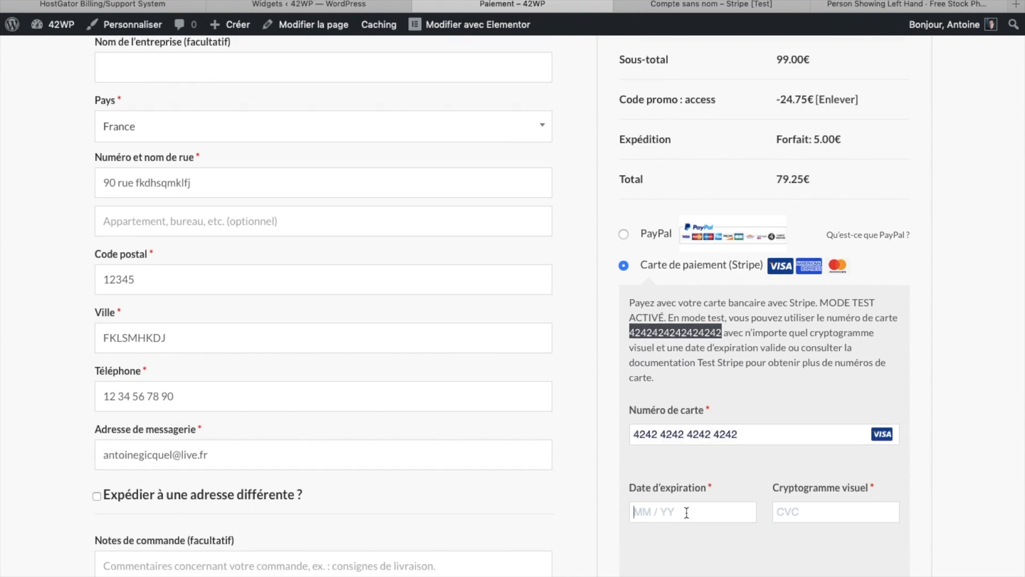
text(1234)
click(819, 514)
text(123)
Place the 79.25€ order and confirm it is received as order 1013.
scroll(819, 502, down, 2)
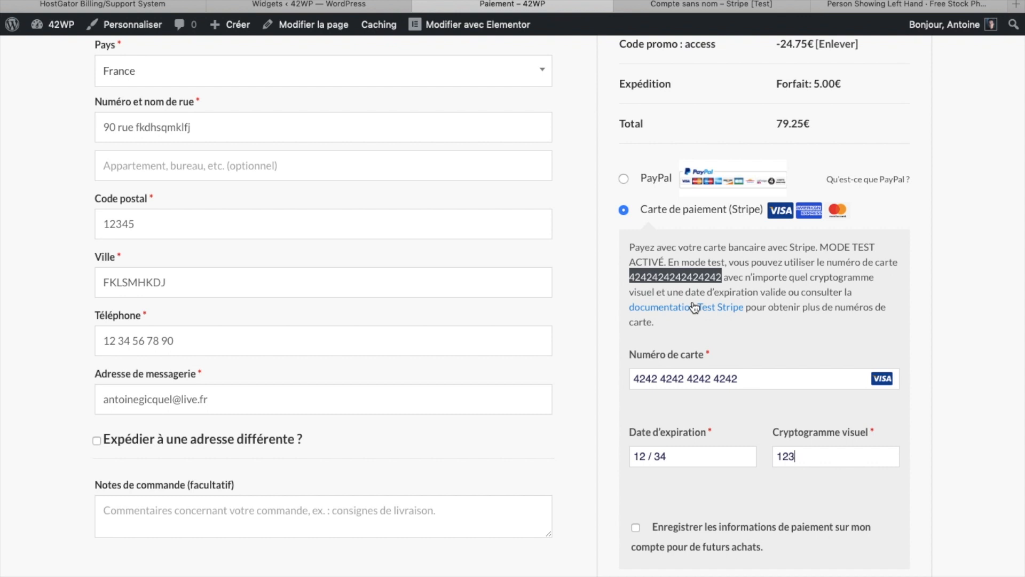
scroll(736, 521, down, 7)
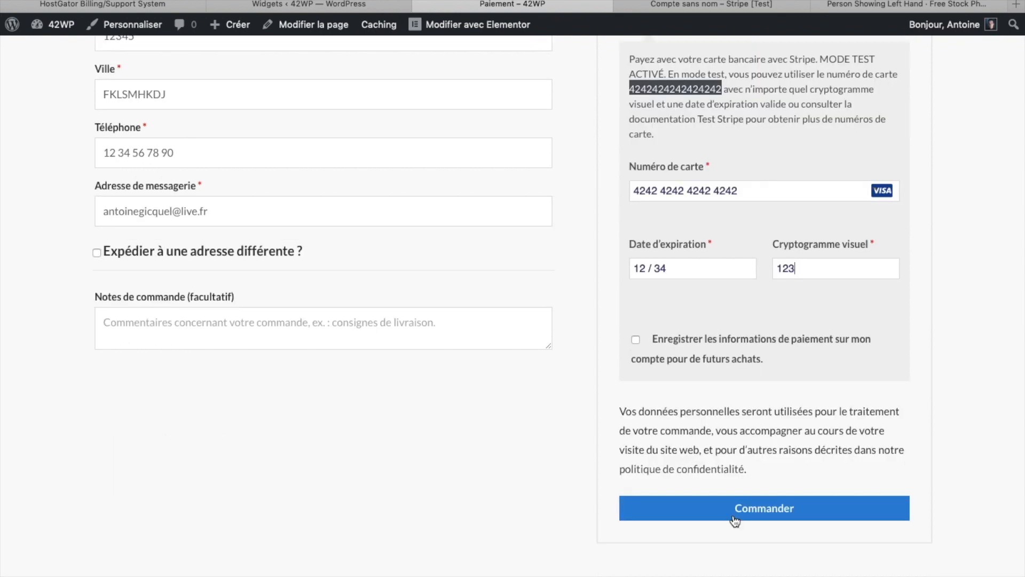
click(736, 521)
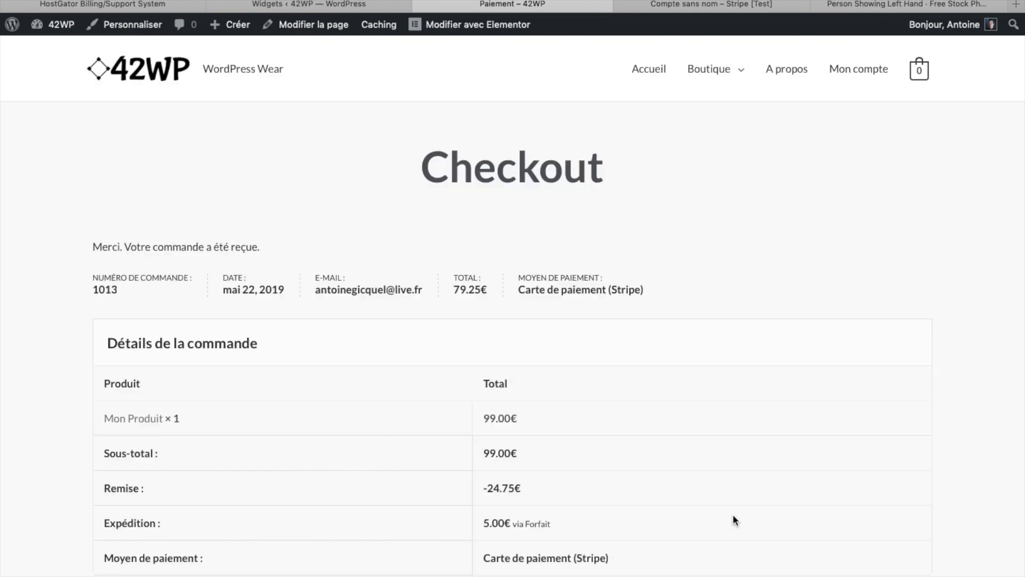
scroll(733, 520, down, 2)
mouse_move(59, 31)
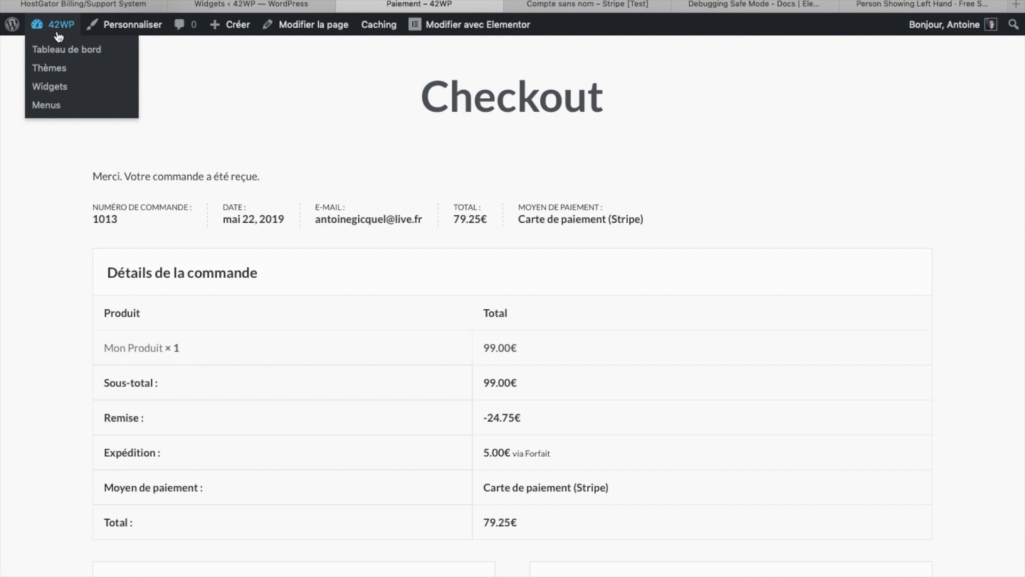
Preview test order #1013 in the shop orders list and mark it Terminée (completed).
click(55, 57)
mouse_move(66, 255)
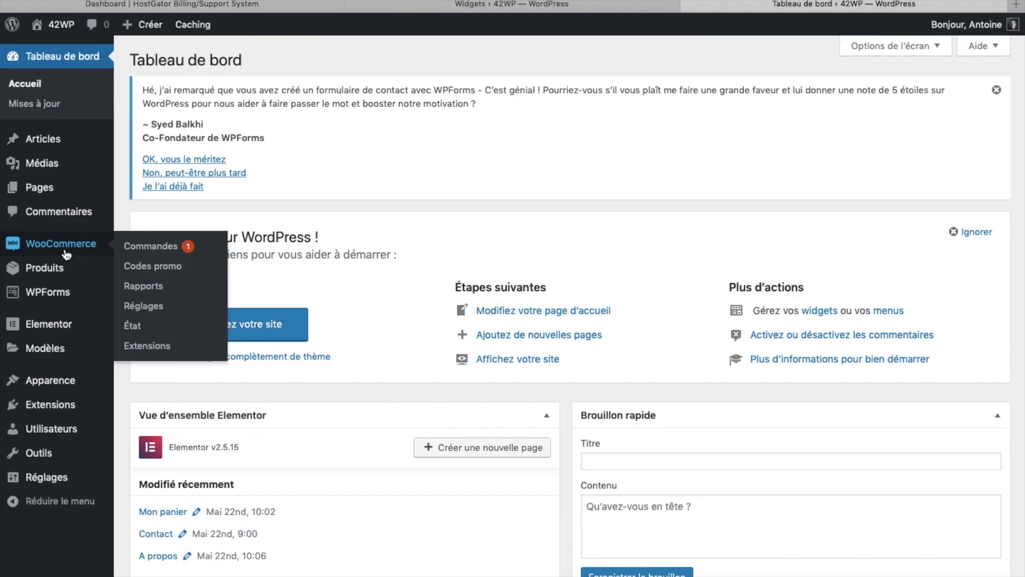
click(151, 247)
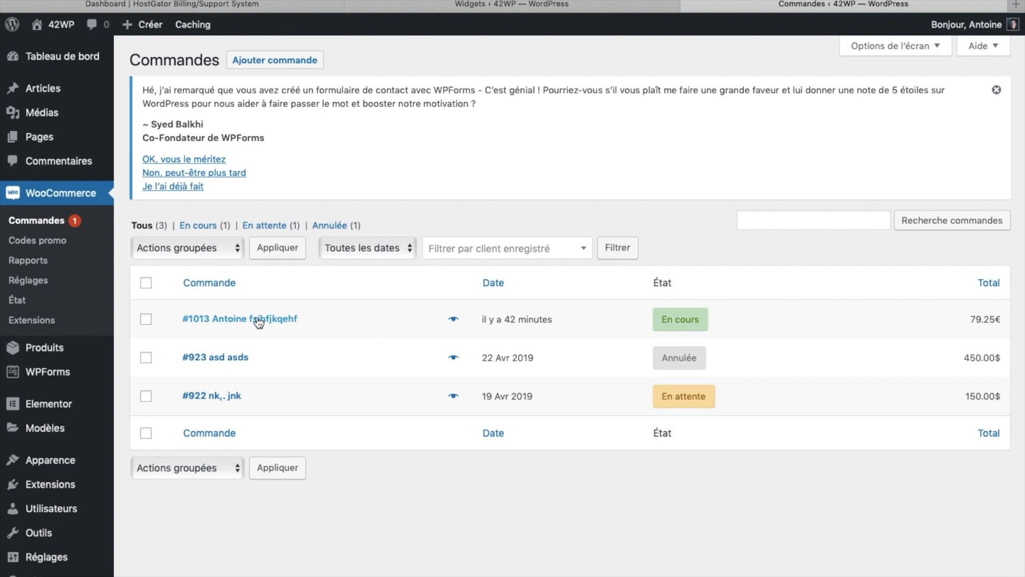
click(454, 321)
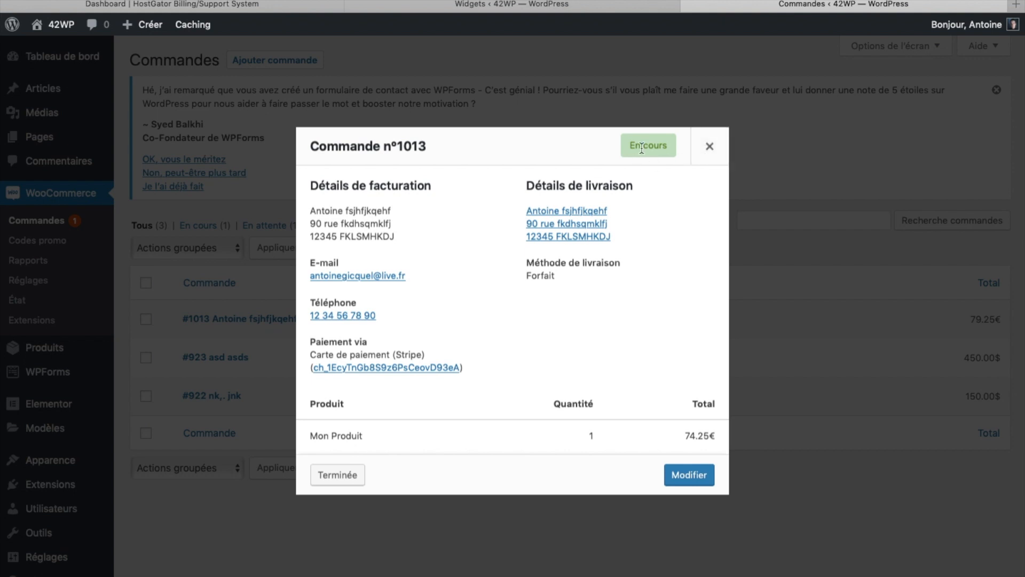
click(340, 485)
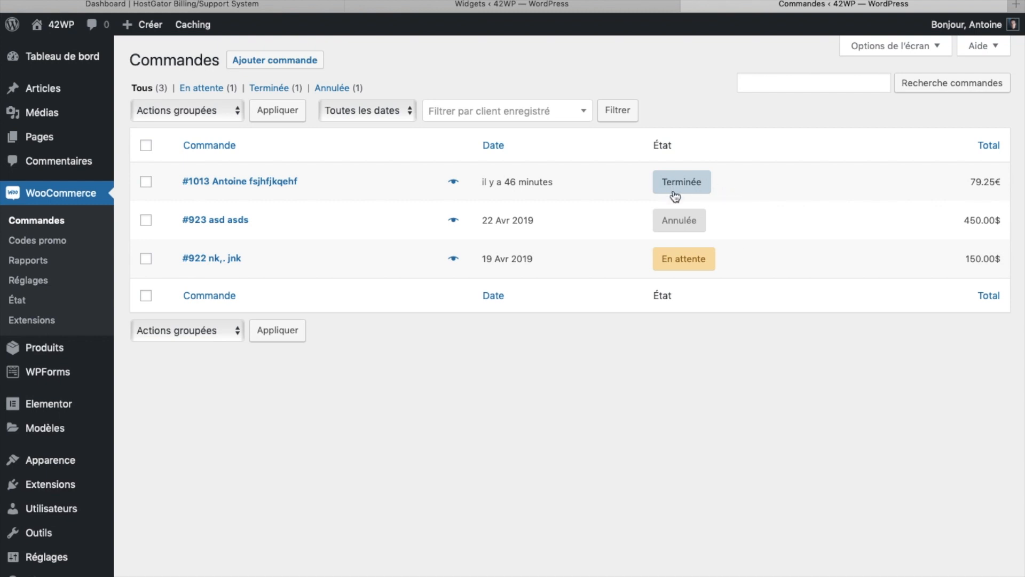
Show the Ce mois sales report: 79.25€ gross, 74.25€ net, one order.
mouse_move(676, 195)
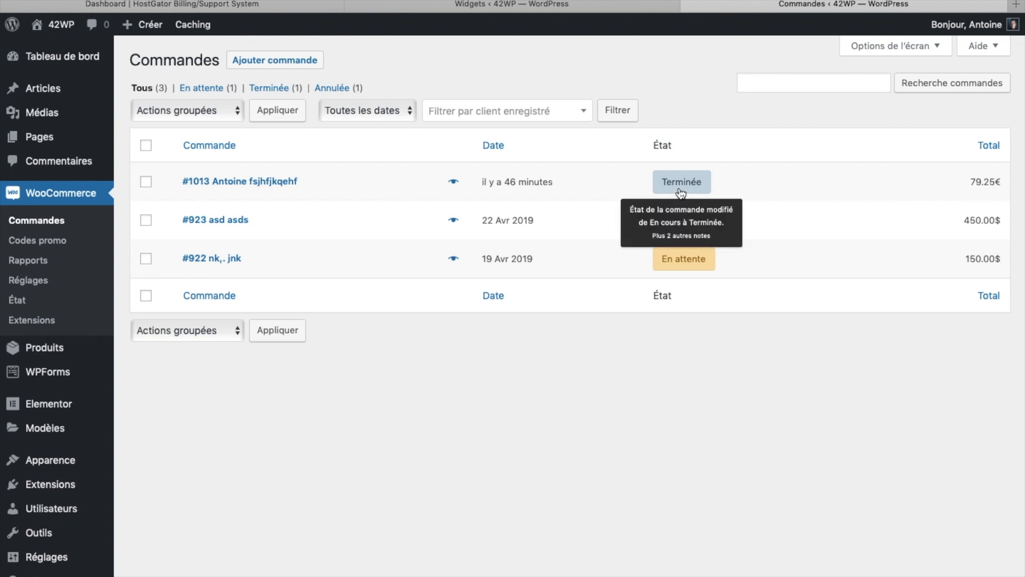
mouse_move(682, 224)
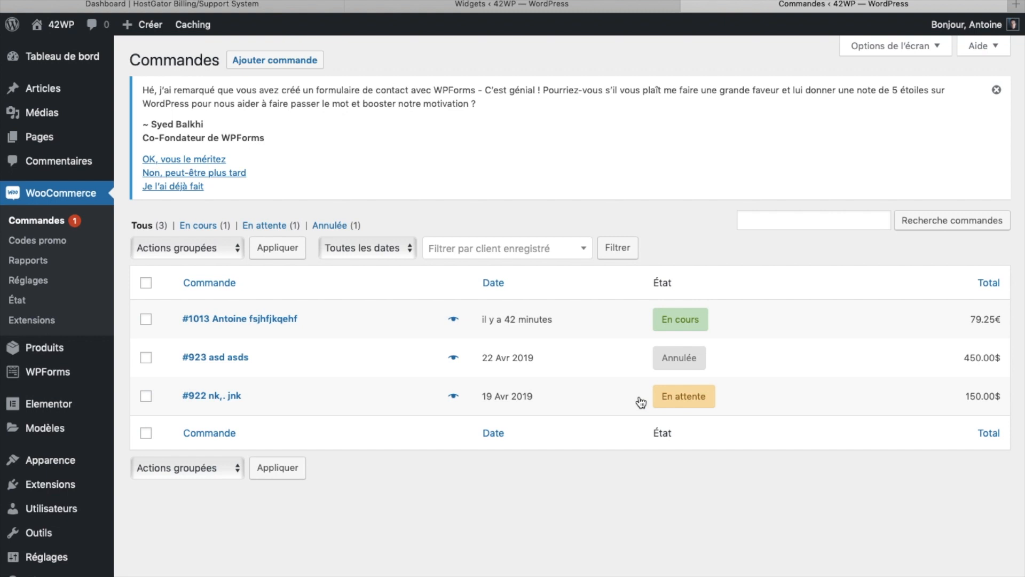
click(24, 262)
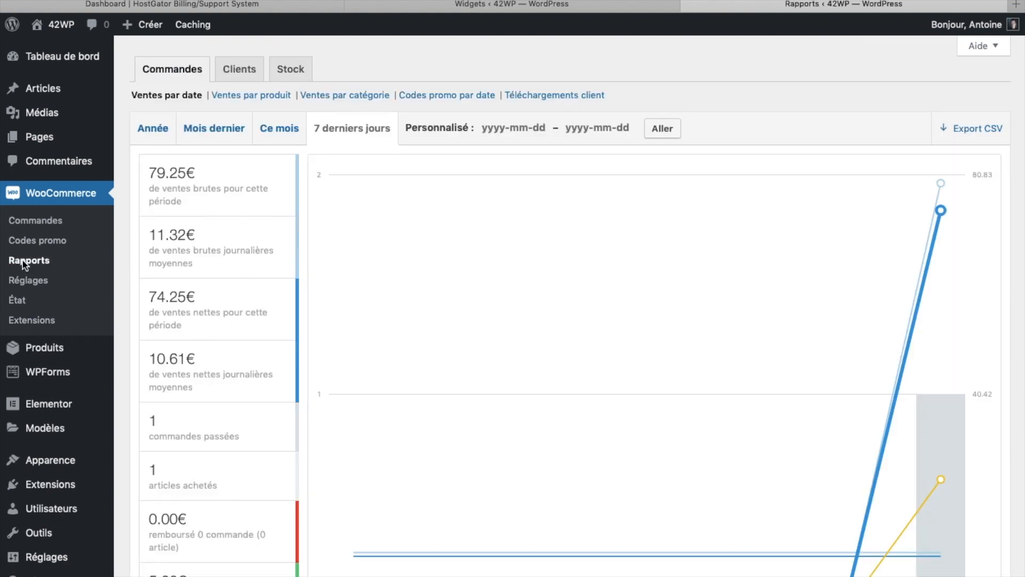
scroll(558, 393, down, 2)
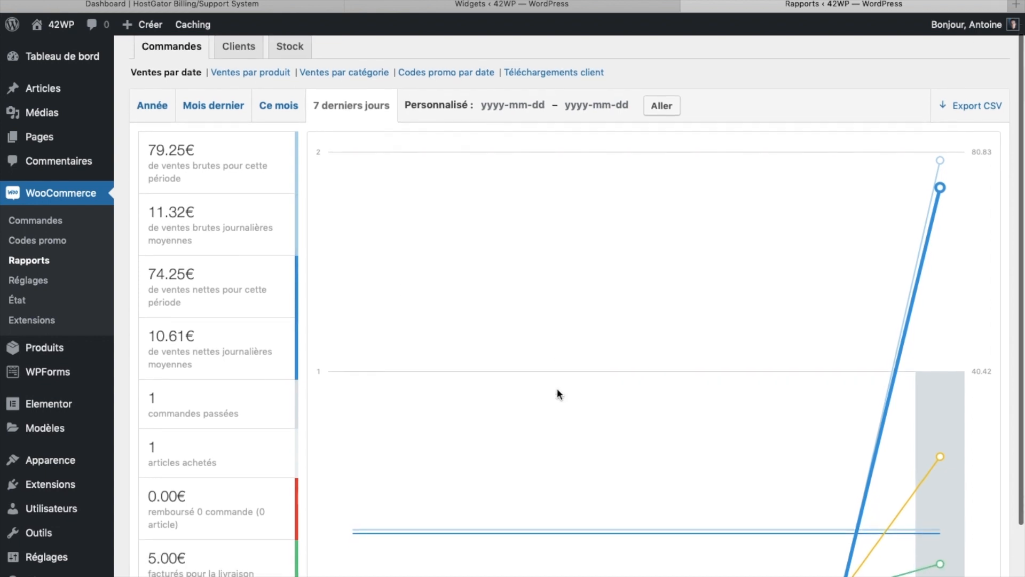
scroll(558, 394, up, 1)
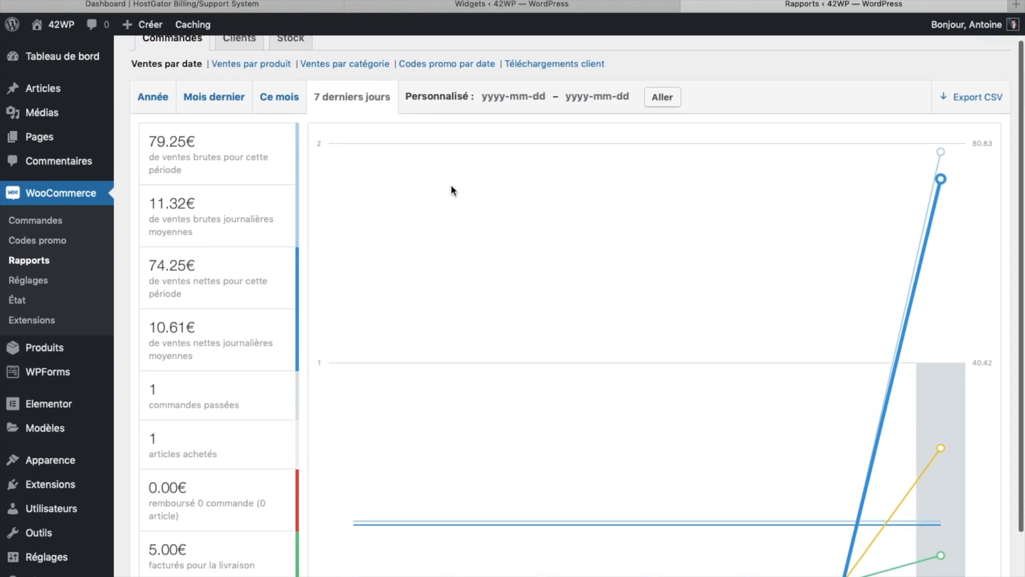
click(271, 96)
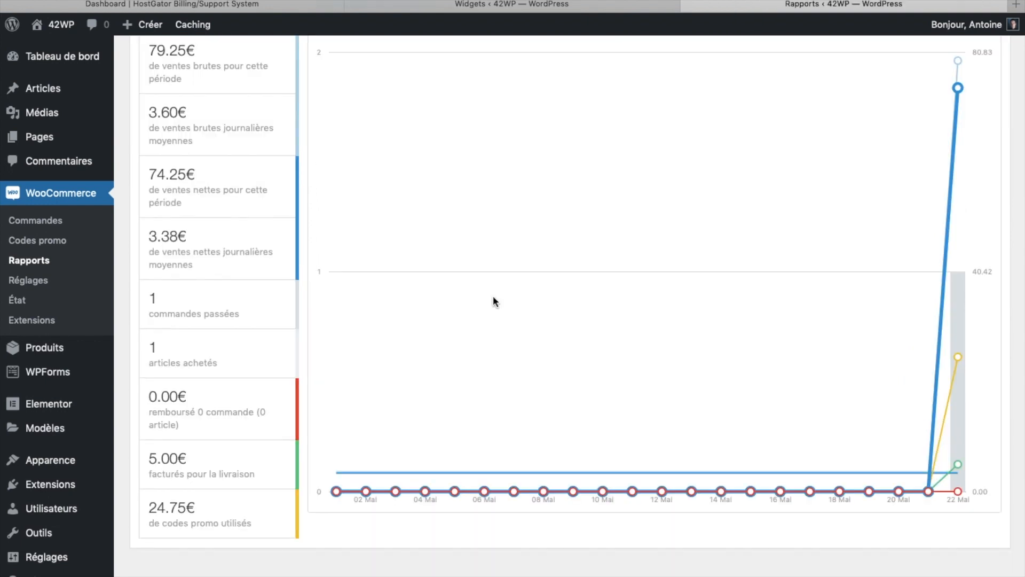
Uncheck Activer le mode TEST in the Stripe payment settings and save them.
click(28, 280)
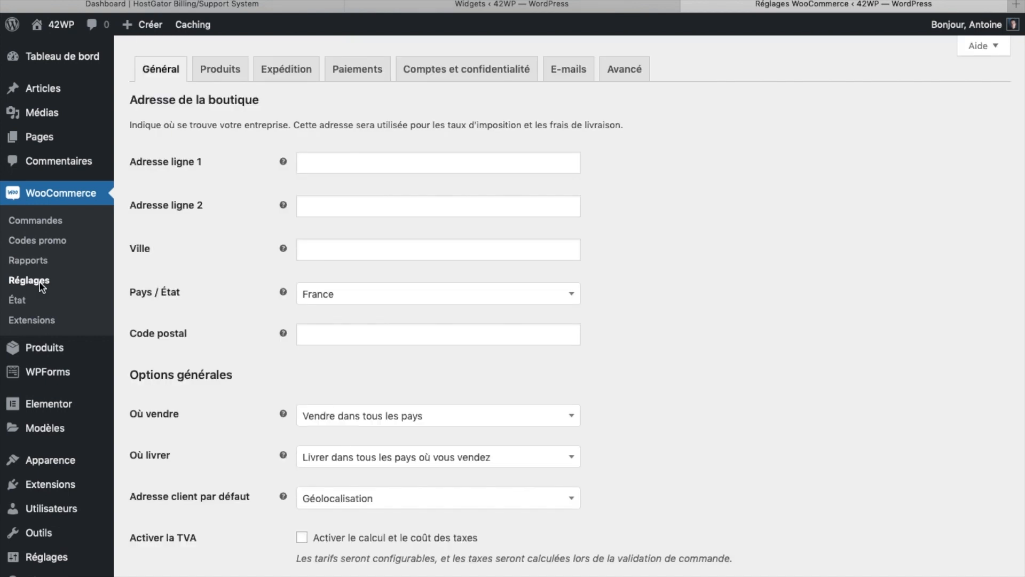
click(348, 72)
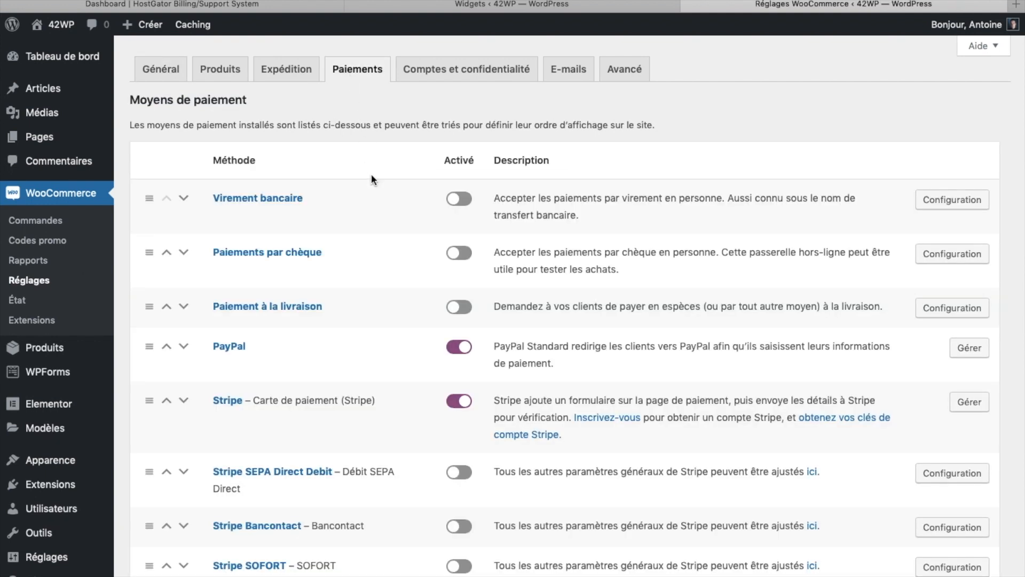
click(960, 410)
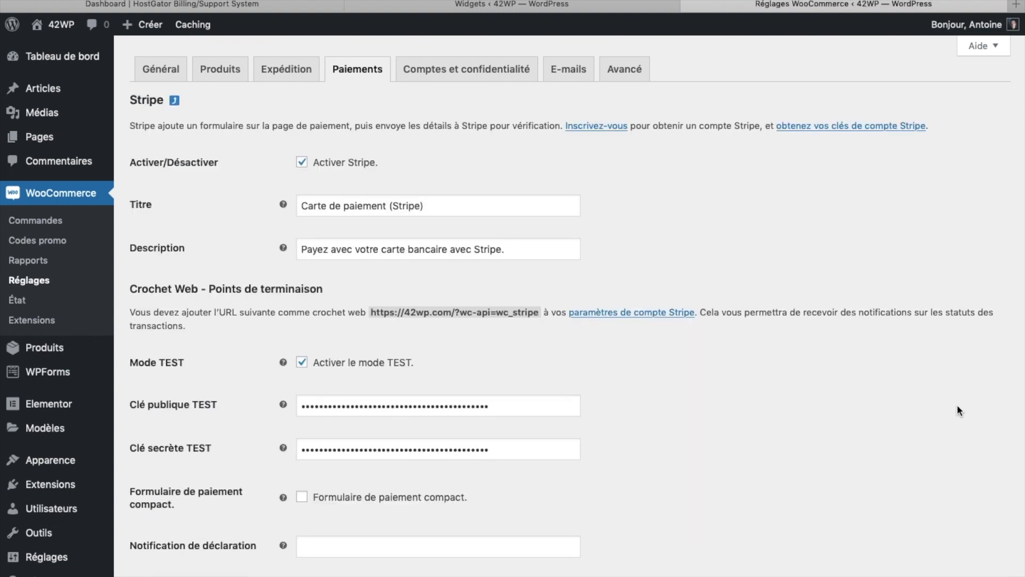
click(304, 366)
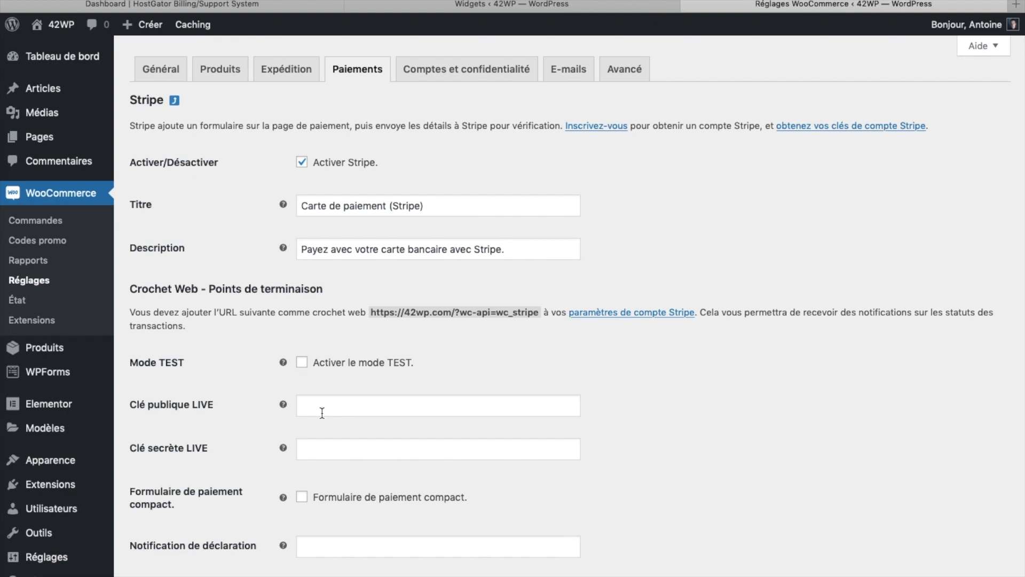
scroll(322, 413, down, 6)
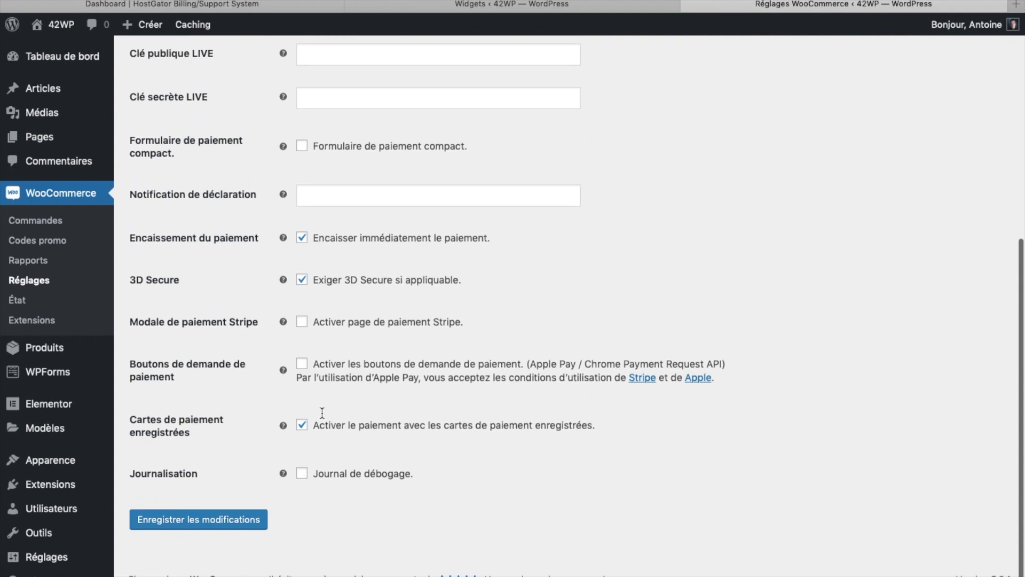
click(239, 536)
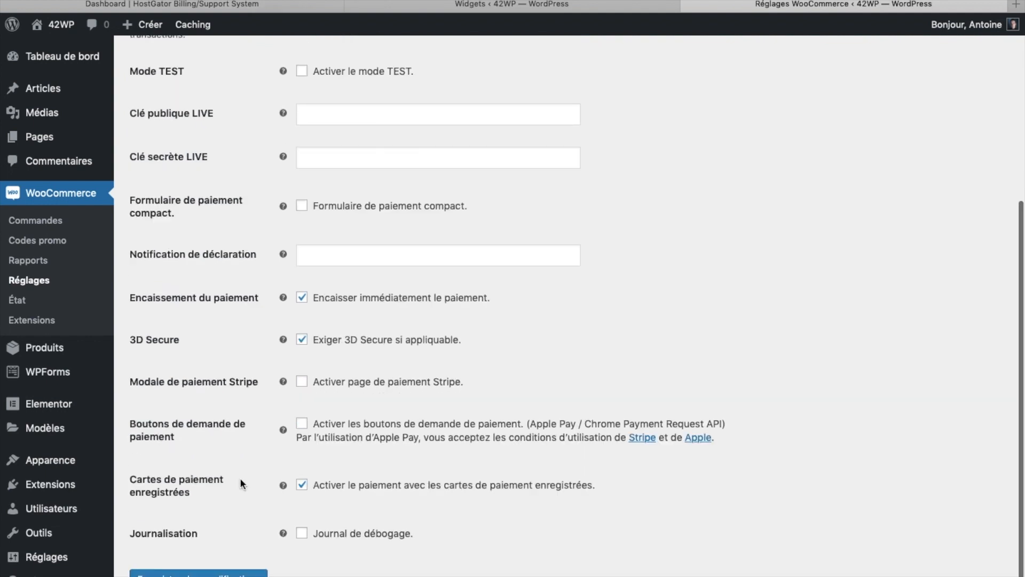
Go to the public shop site and choose Se déconnecter.
mouse_move(59, 53)
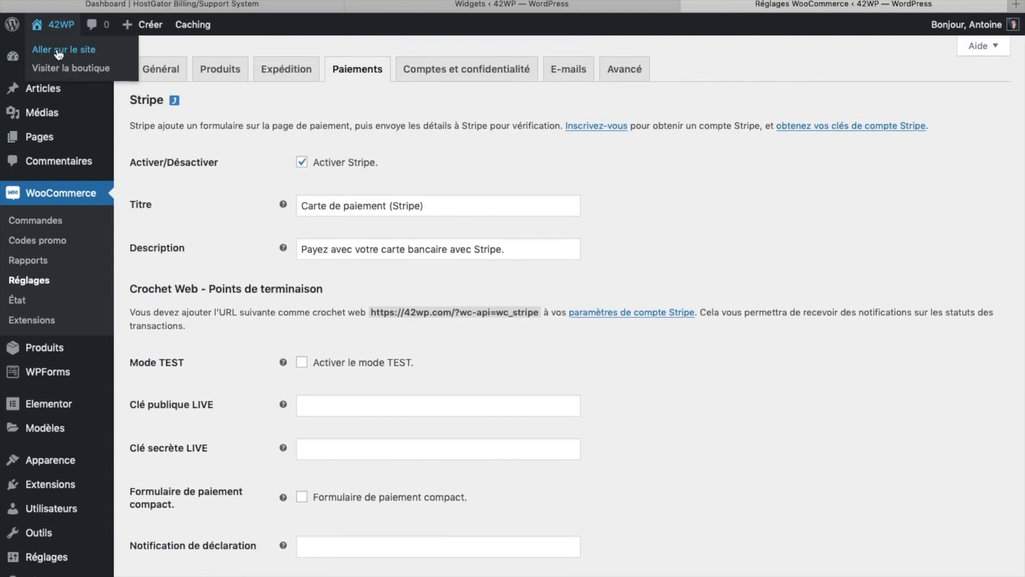
click(59, 54)
mouse_move(947, 38)
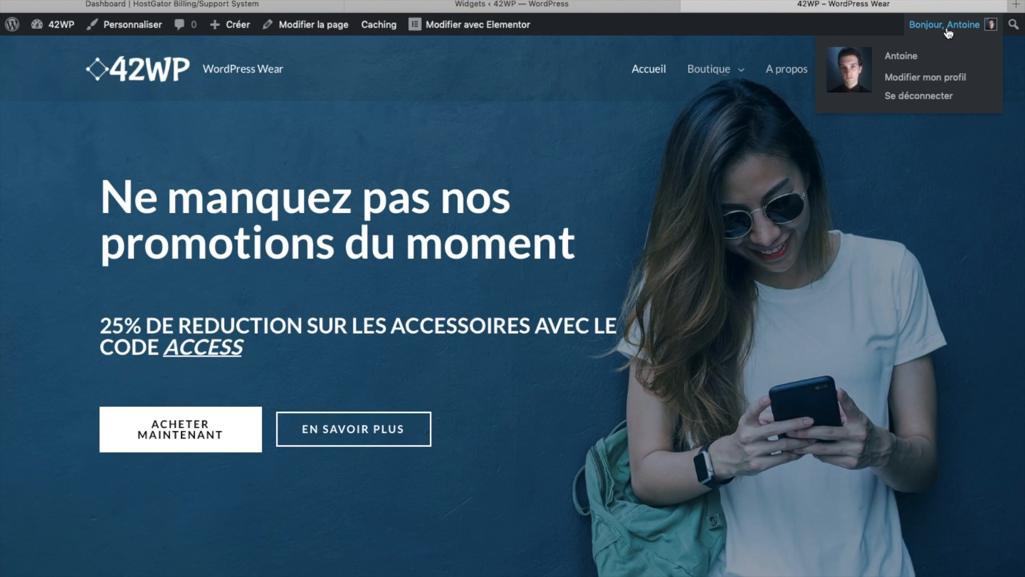
click(932, 100)
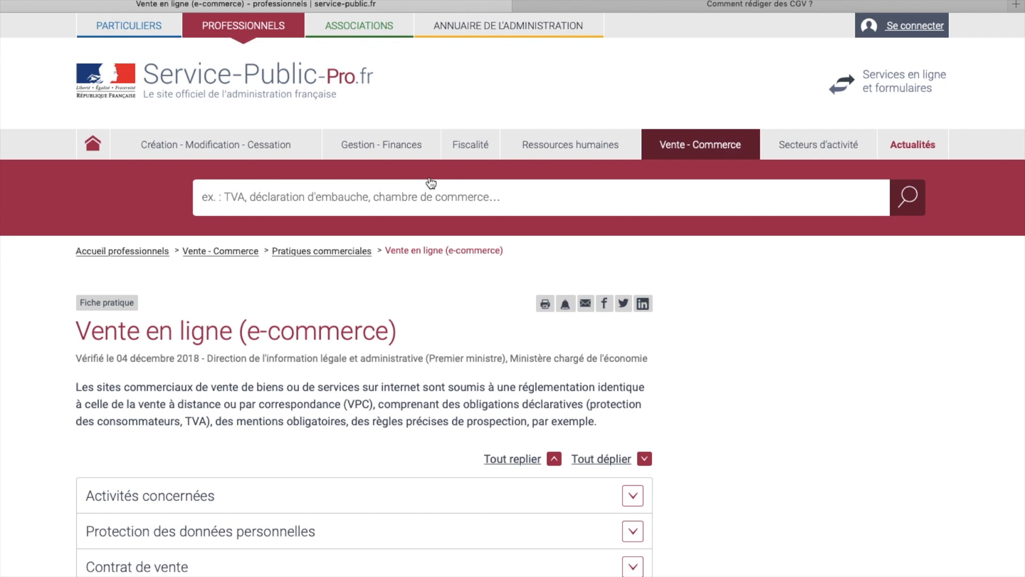
Switch from the Service-Public guide to 'Comment rédiger des CGV ?' and scroll to its loi Hamon section.
scroll(431, 184, down, 5)
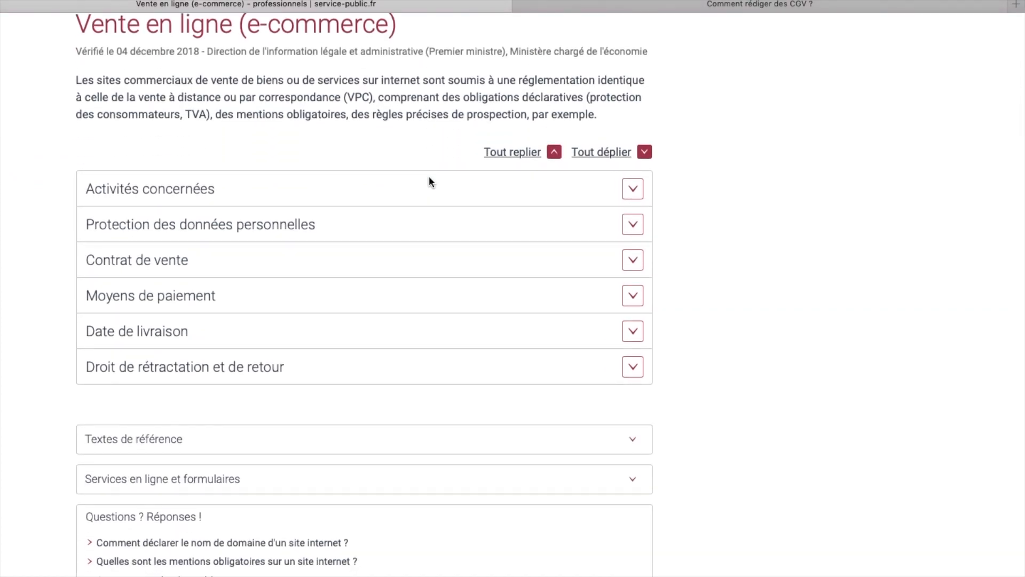
click(591, 7)
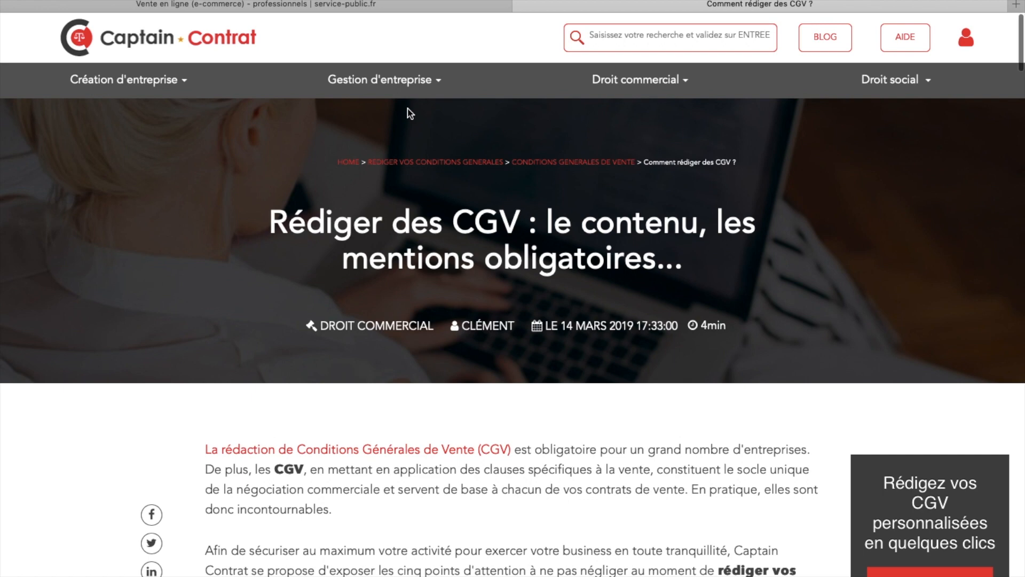
scroll(410, 113, down, 8)
scroll(408, 107, down, 14)
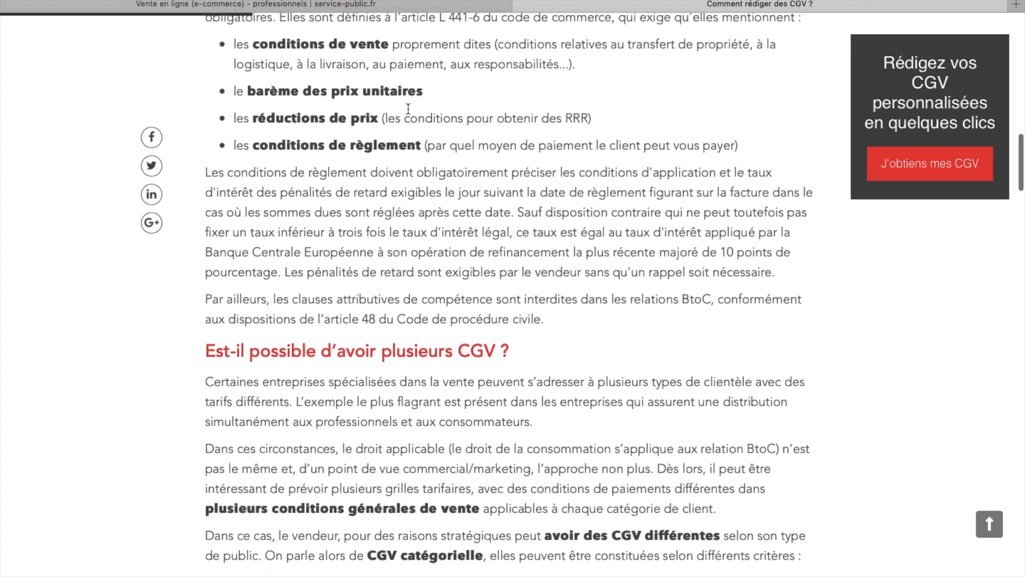
scroll(408, 107, down, 7)
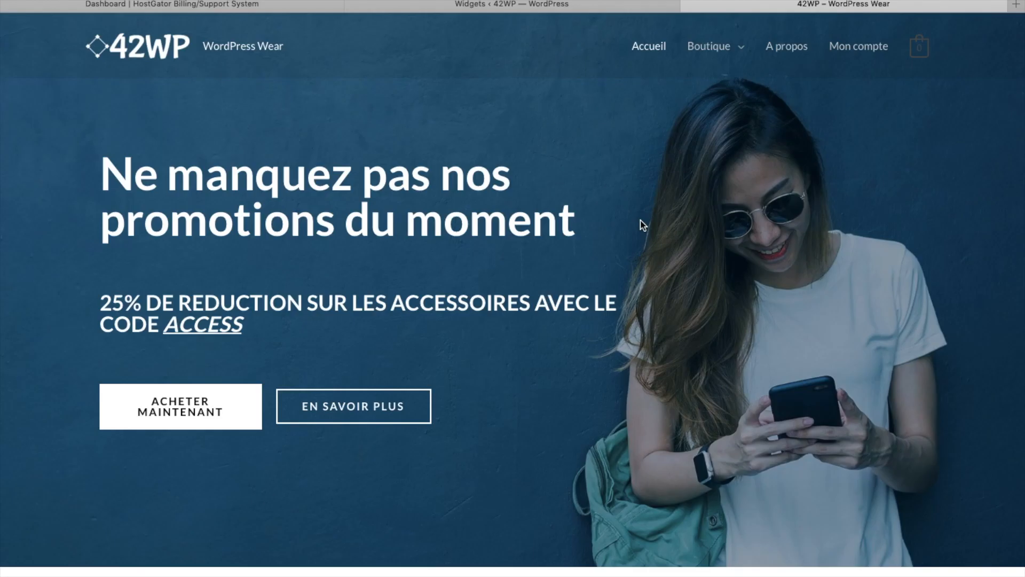
scroll(643, 224, down, 10)
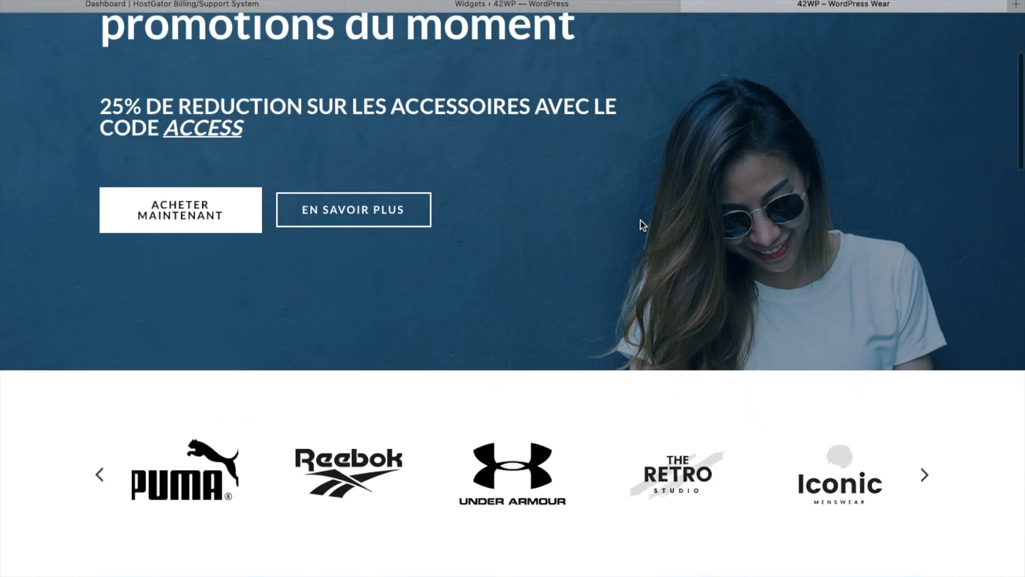
scroll(643, 224, down, 10)
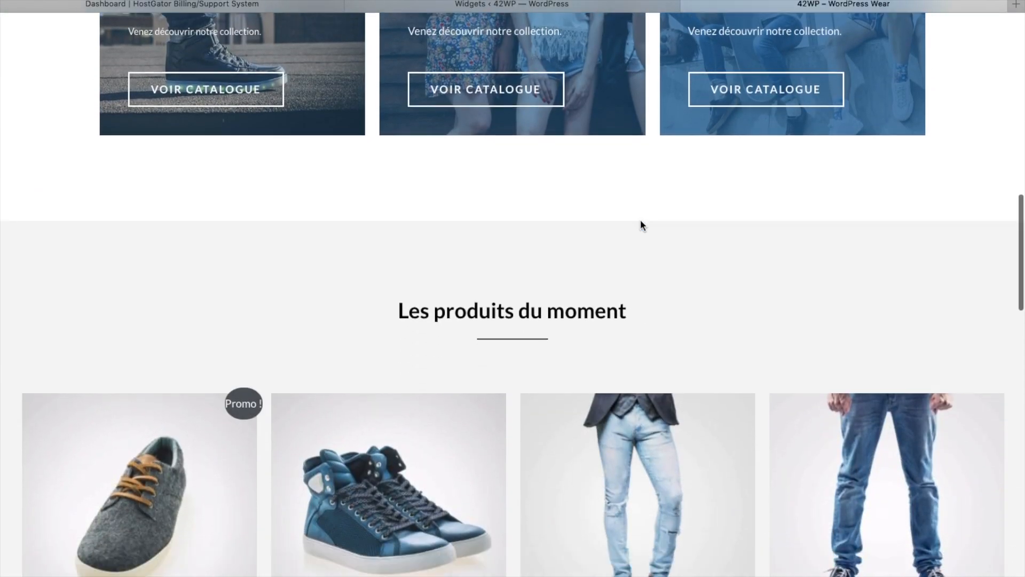
scroll(643, 225, up, 20)
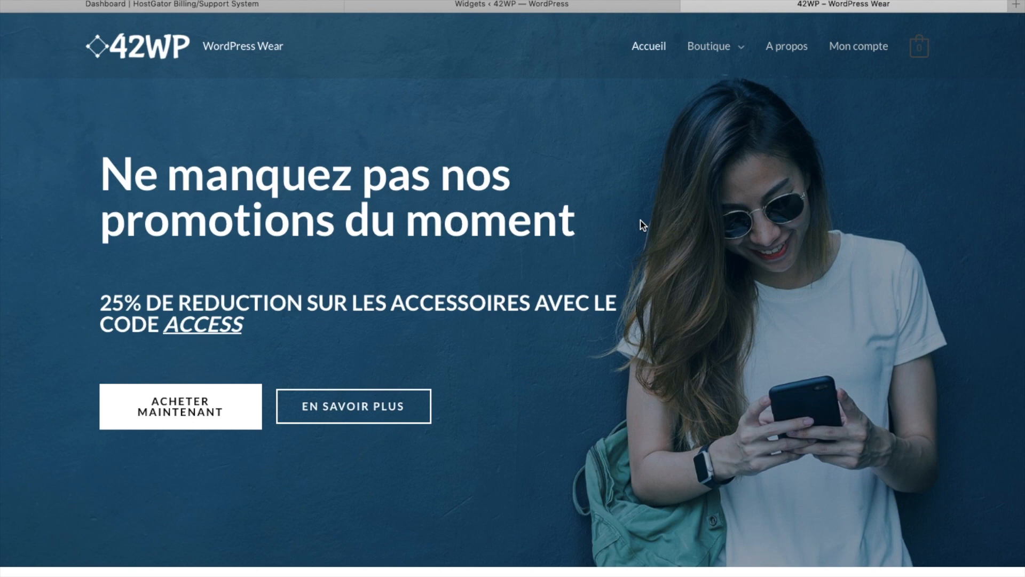